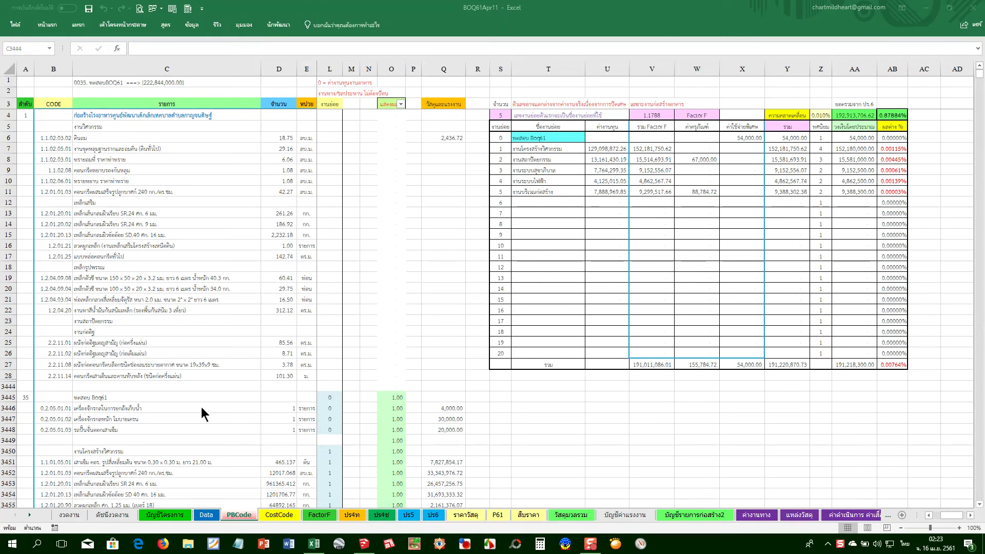
Select cell C3444 on the PBCode sheet, then bring the SketchUp site model to the front
click(152, 391)
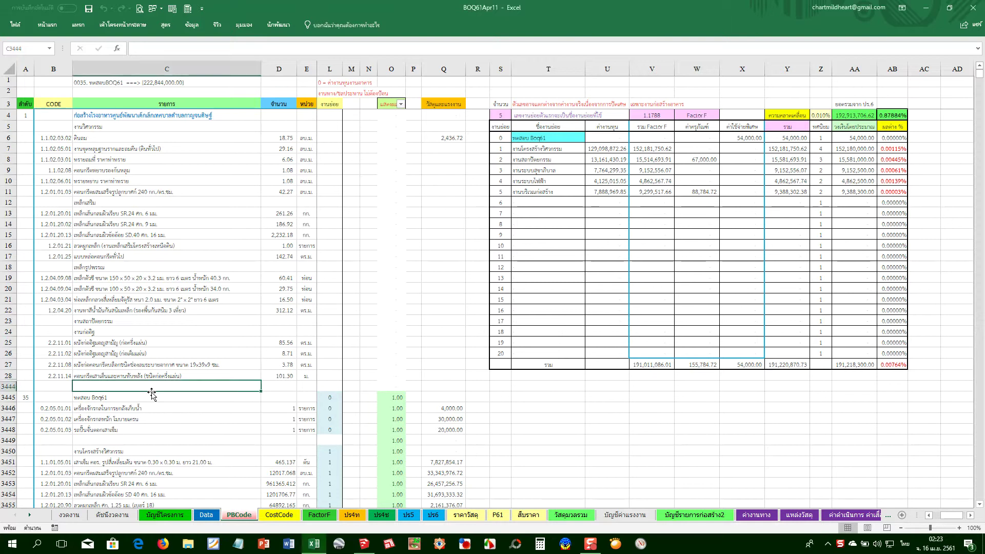
click(363, 543)
Zoom in and select the grey-and-pink building, then show its quantities and cost in PB Quantifier
scroll(503, 331, up, 2)
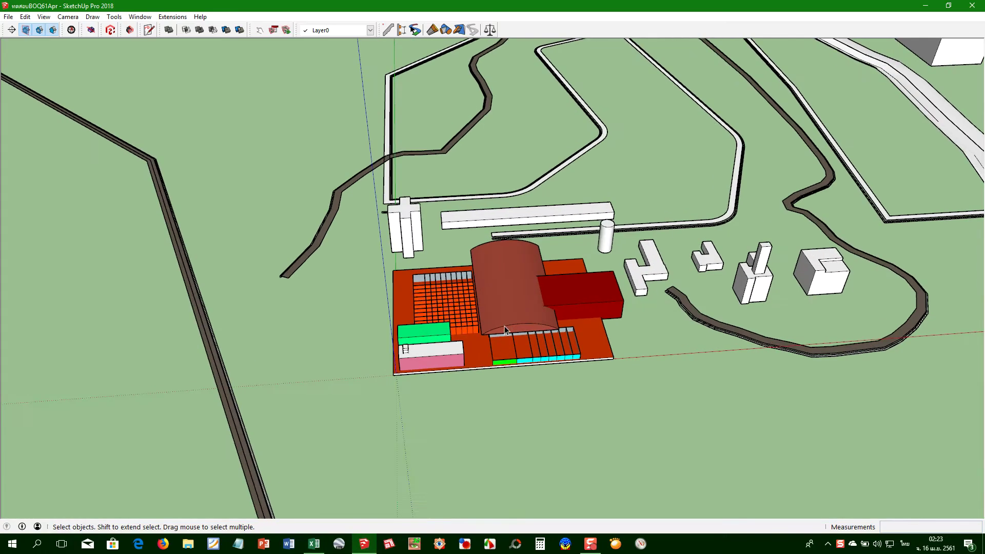
scroll(461, 348, up, 2)
scroll(433, 360, up, 2)
scroll(417, 366, up, 2)
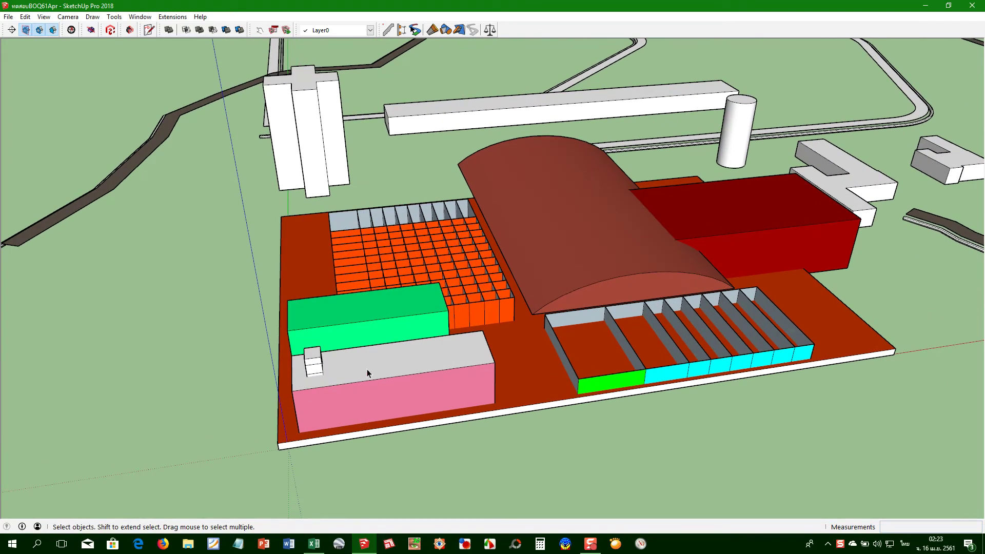
click(378, 380)
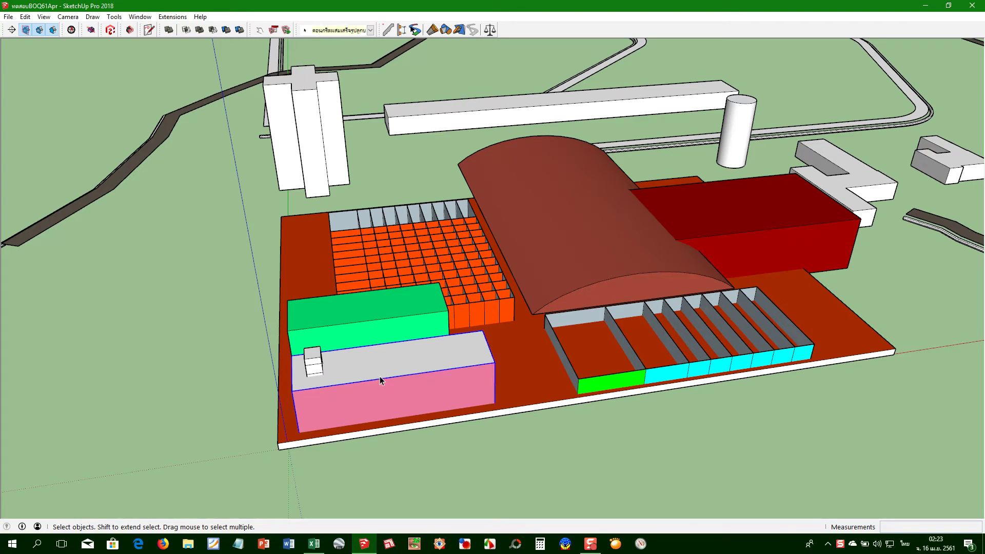
key(shift+q)
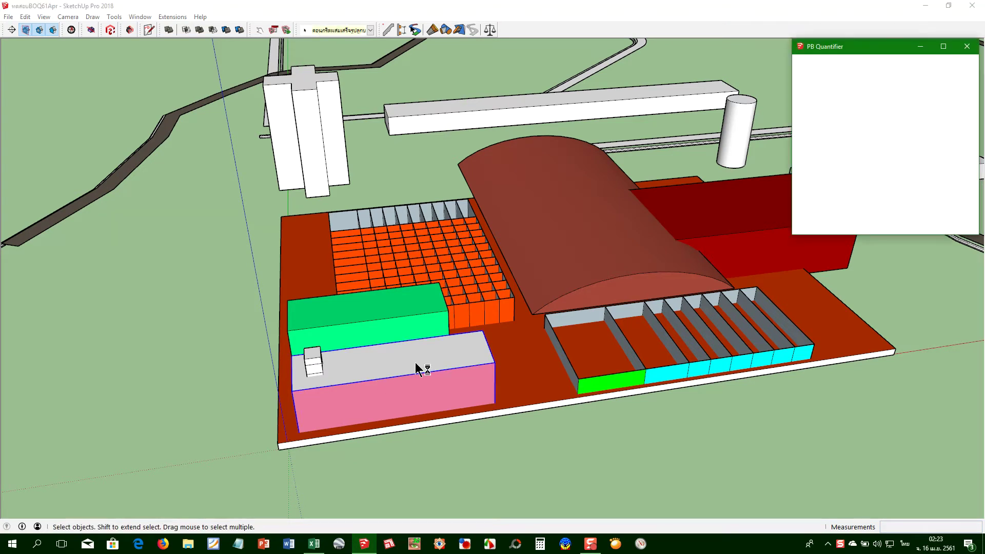
Move the view in closer and select the orange grid block
scroll(373, 370, up, 3)
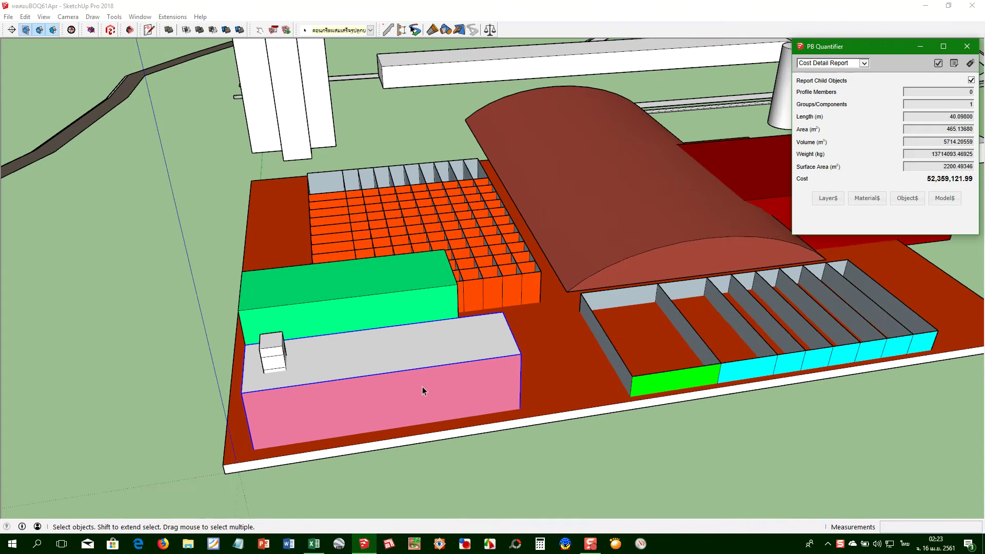
middle_click(410, 378)
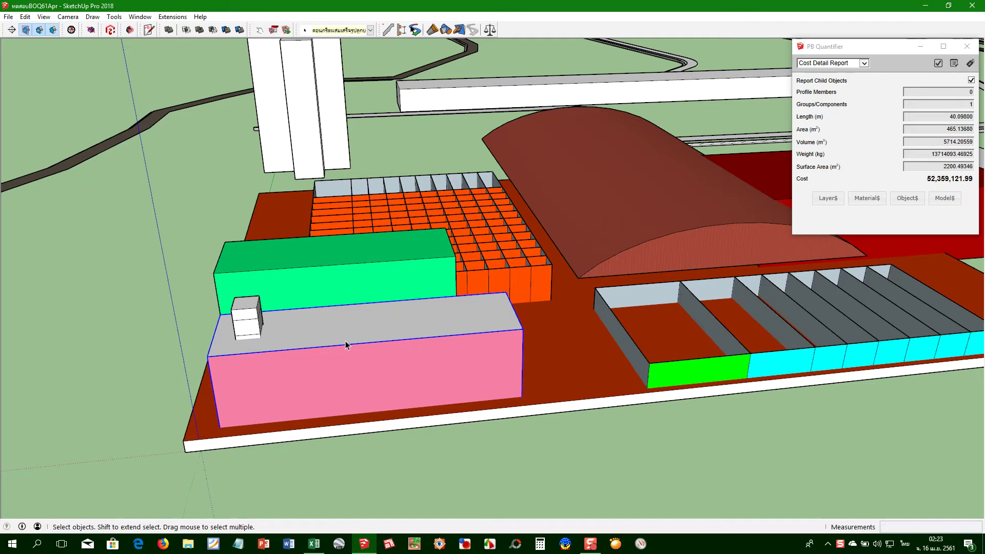
click(669, 378)
scroll(660, 389, up, 4)
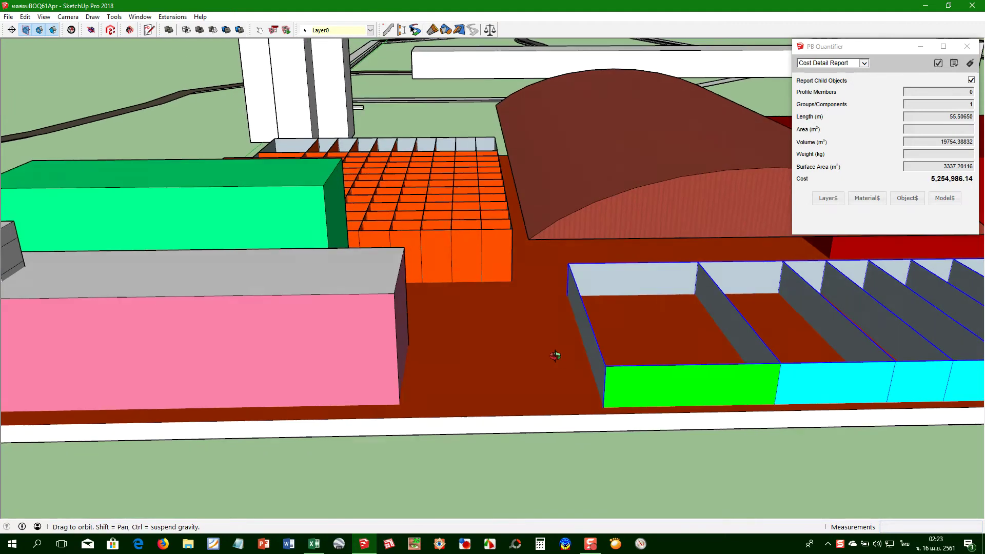
drag(555, 355, 559, 386)
drag(445, 285, 500, 294)
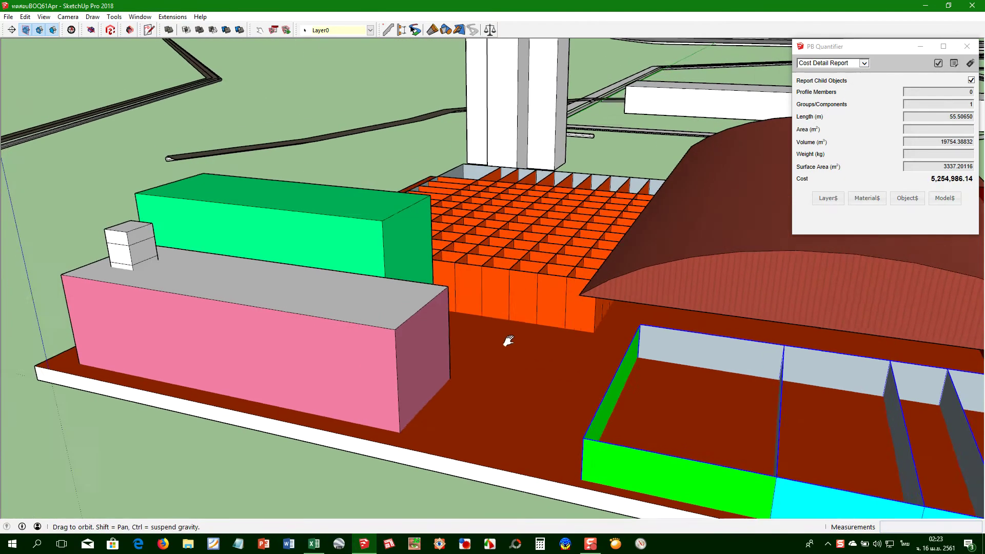
click(500, 294)
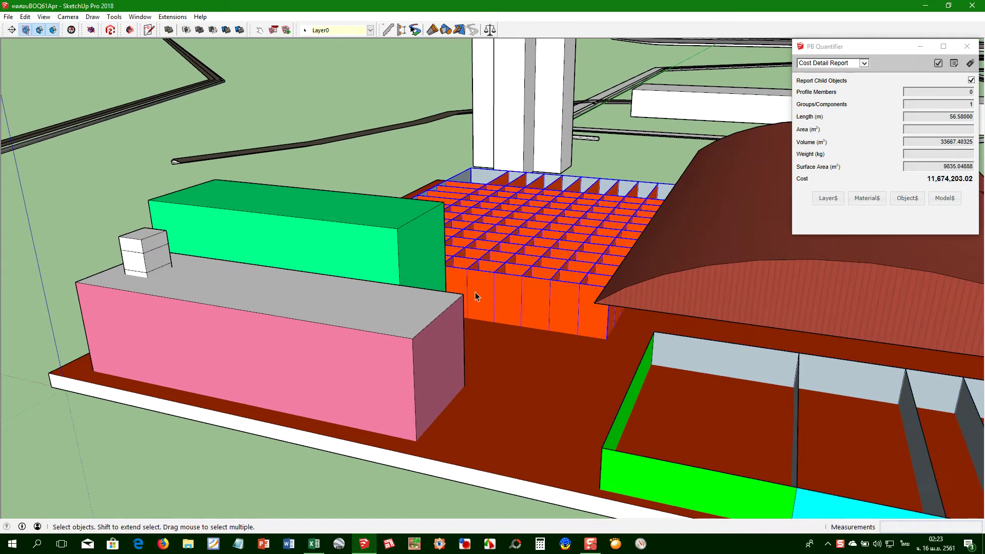
Review the grid block's three-item cost breakdown totalling 11,674,203.02, then reselect the grey-and-pink building
click(937, 63)
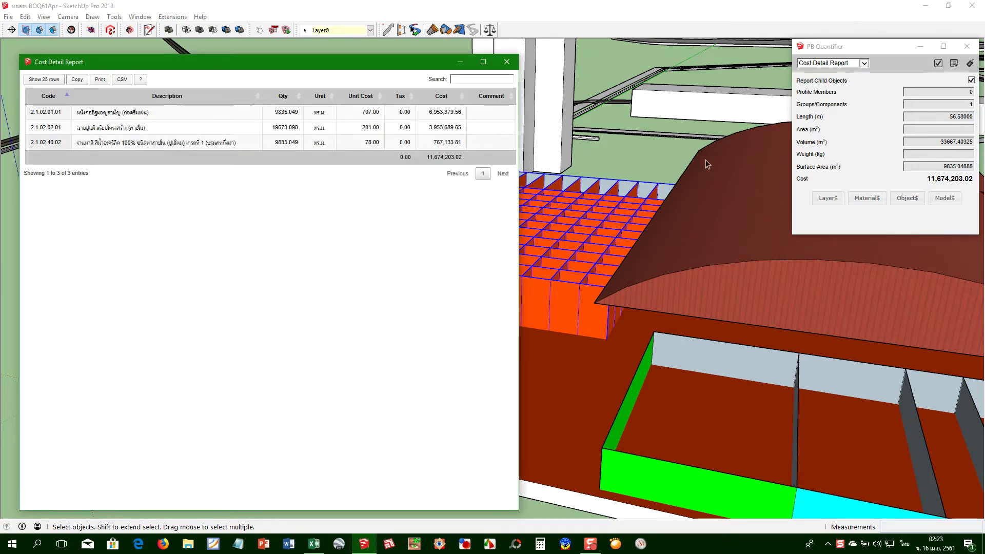
click(512, 64)
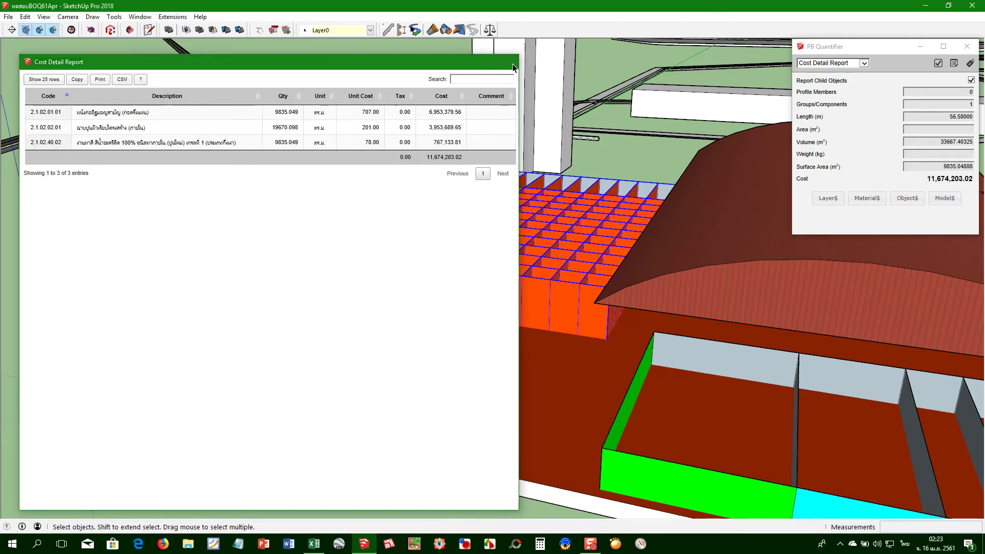
scroll(266, 291, down, 3)
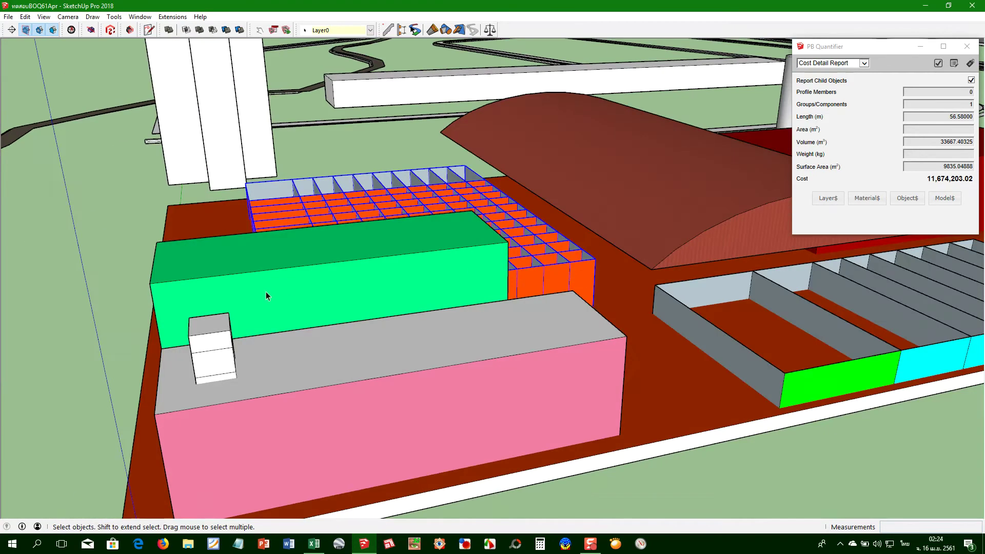
click(337, 381)
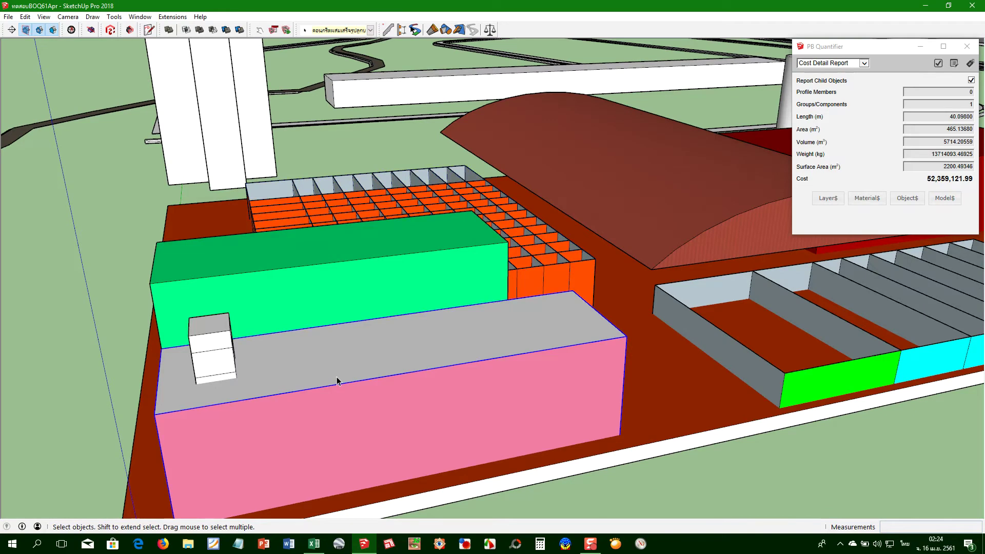
Review the grey-and-pink building's six-item cost breakdown totalling 52,359,121.99
click(936, 63)
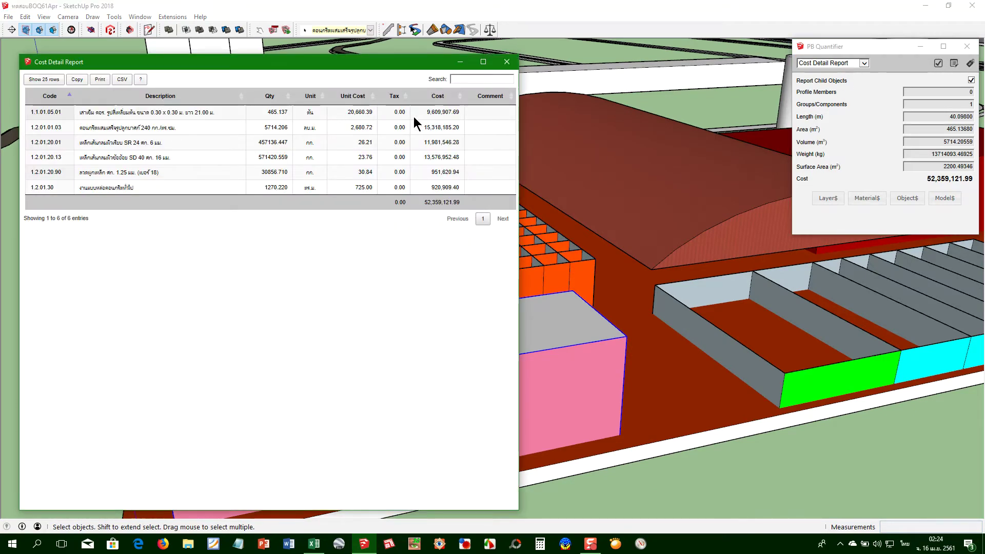
click(507, 61)
drag(484, 367, 561, 238)
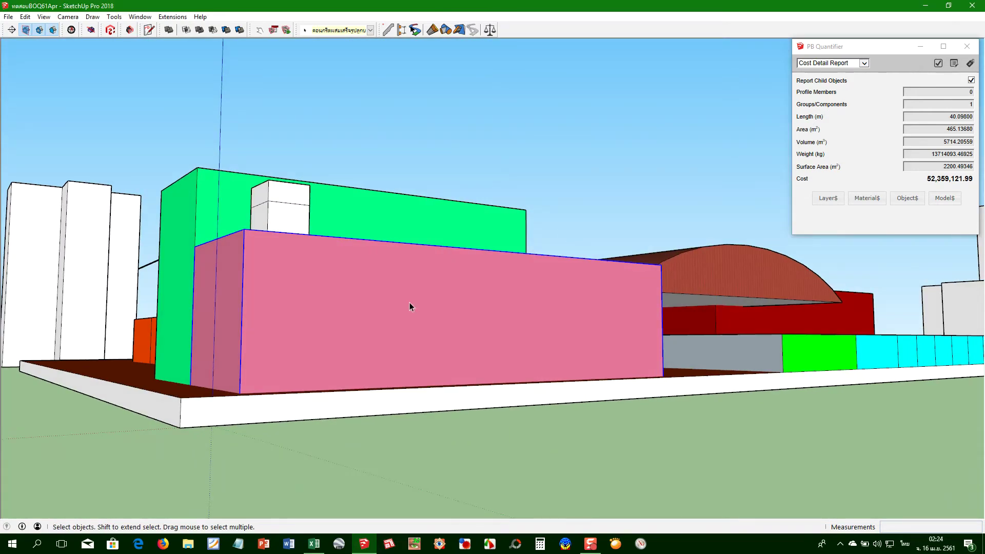
Enter the building's group and exit unchanged, then zoom out to an overhead site view
double_click(409, 302)
drag(412, 266, 373, 290)
key(space)
scroll(363, 343, down, 5)
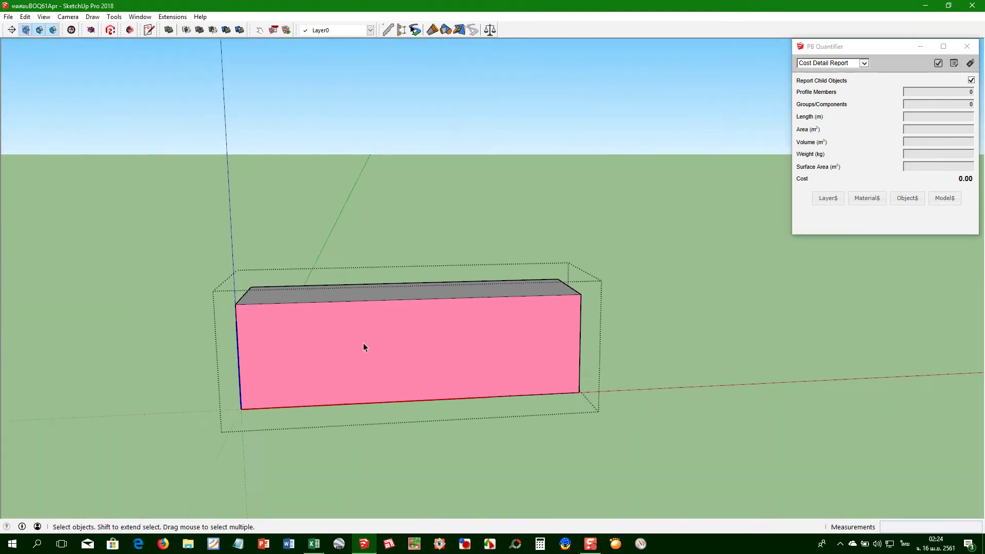
key(Escape)
scroll(374, 335, down, 3)
scroll(374, 333, down, 3)
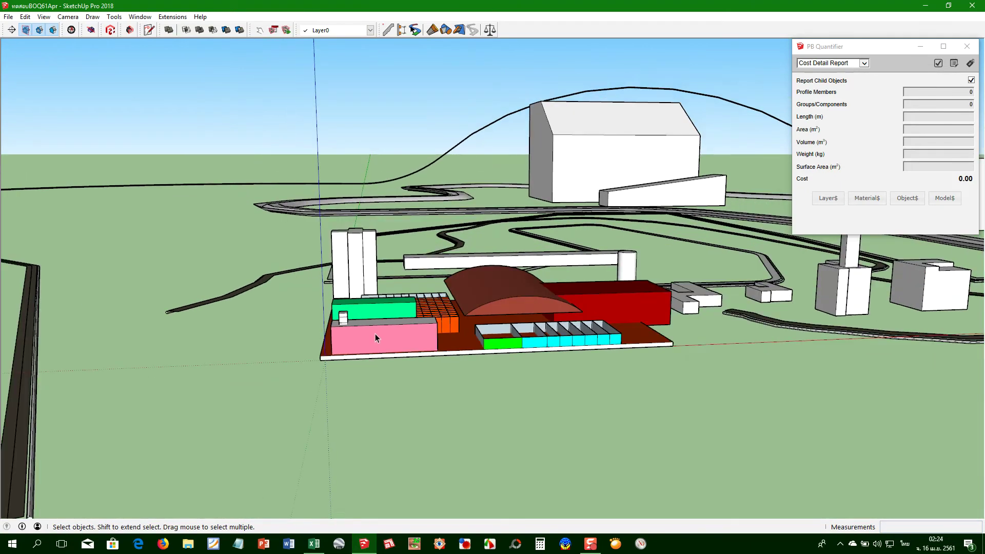
drag(374, 334, 473, 325)
Select the tall white building and show its Entity Info
click(472, 325)
scroll(472, 326, up, 2)
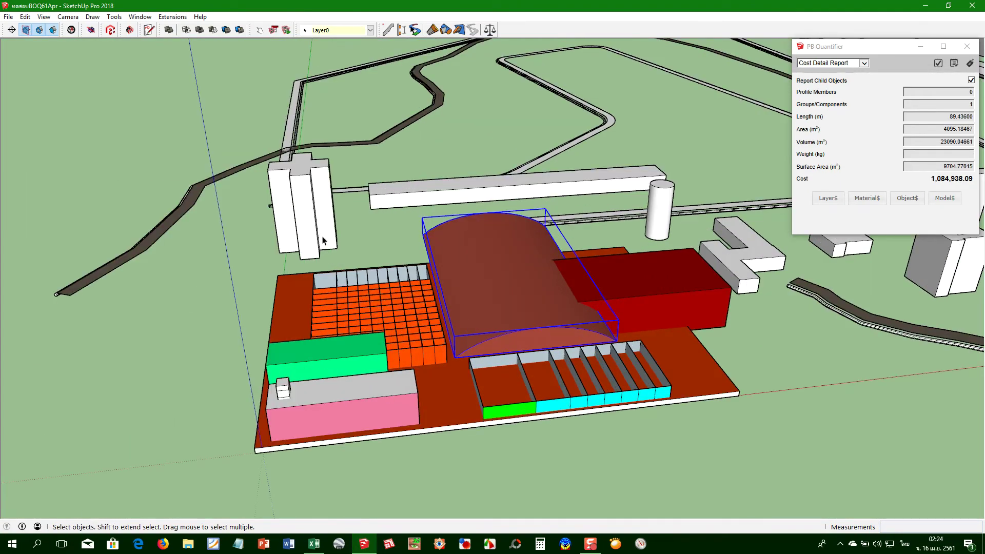
click(314, 222)
drag(474, 255, 387, 311)
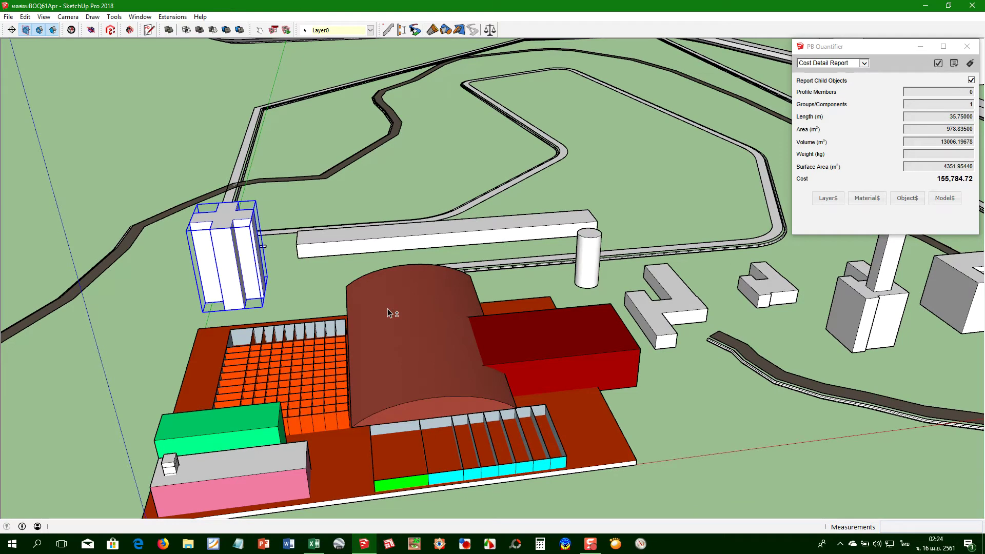
key(shift+e)
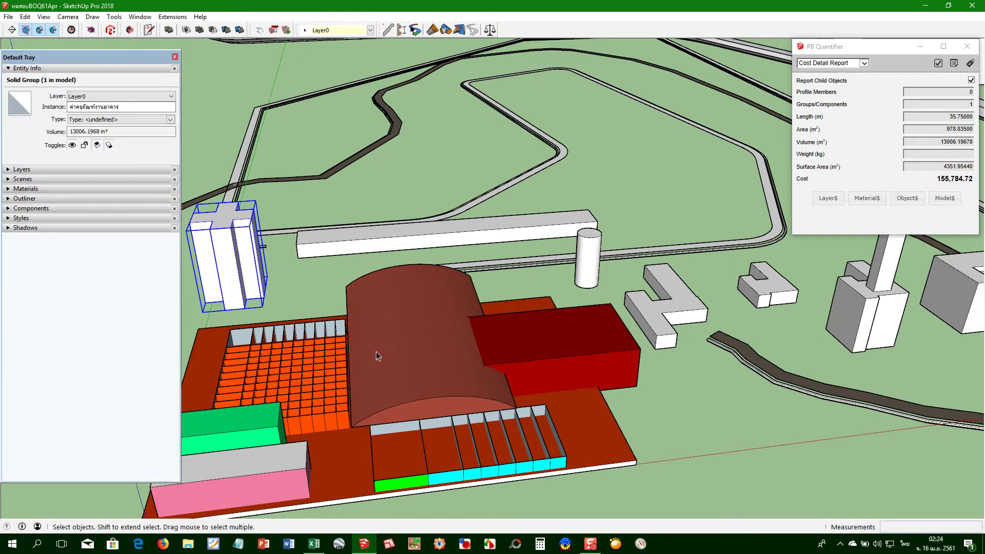
Review the tall building's three-item breakdown totalling 155,784.72, then select the dark road priced at 16,625,858.73
click(954, 63)
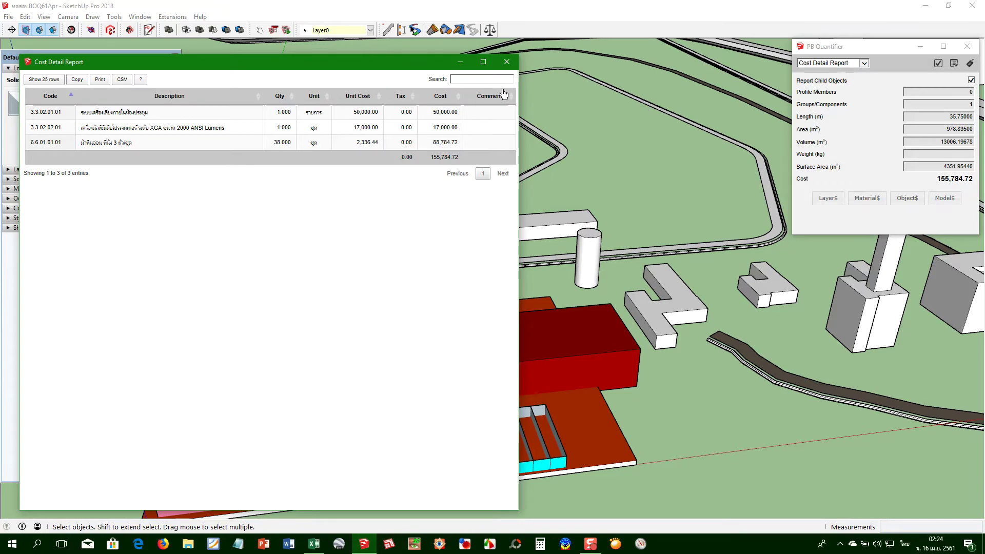
click(508, 67)
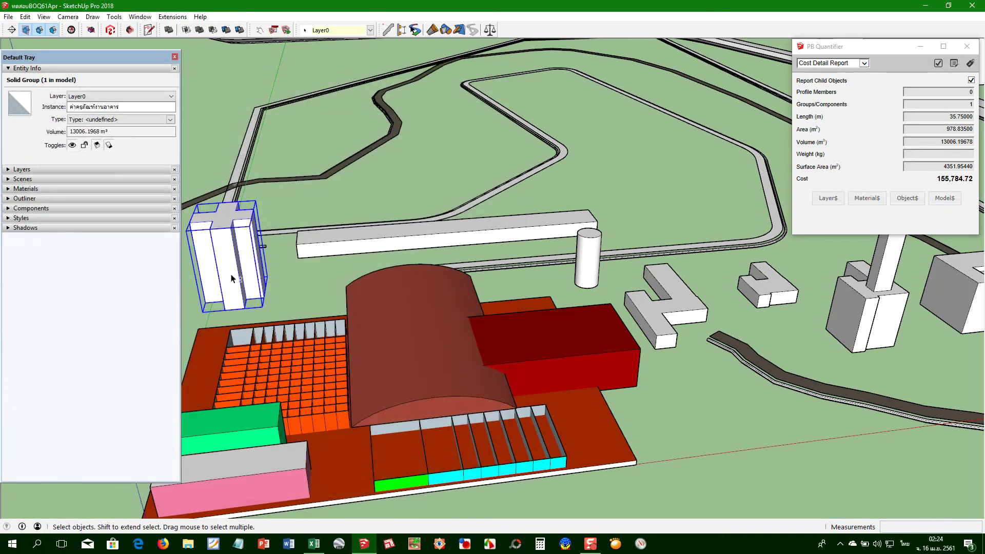
scroll(388, 301, up, 3)
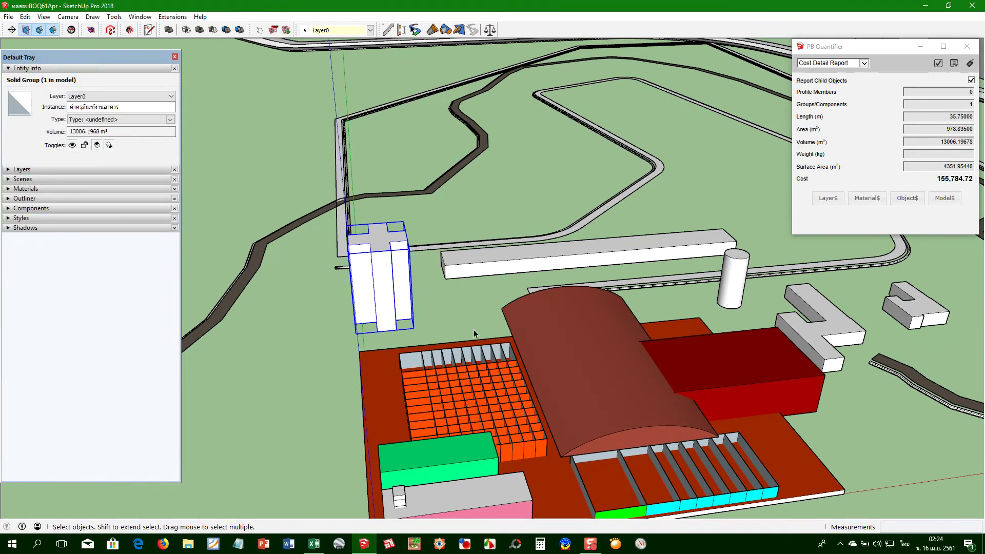
scroll(544, 353, down, 5)
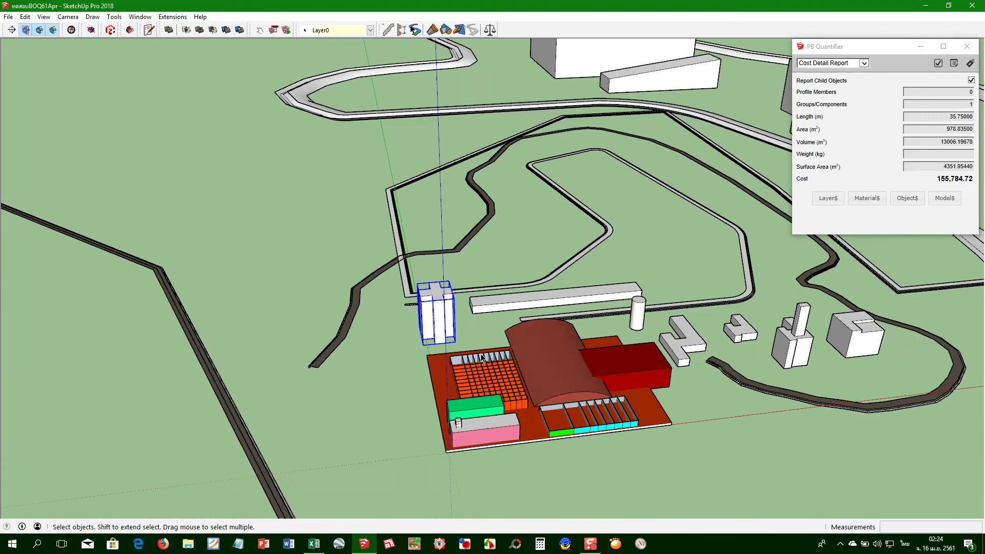
drag(649, 338, 376, 417)
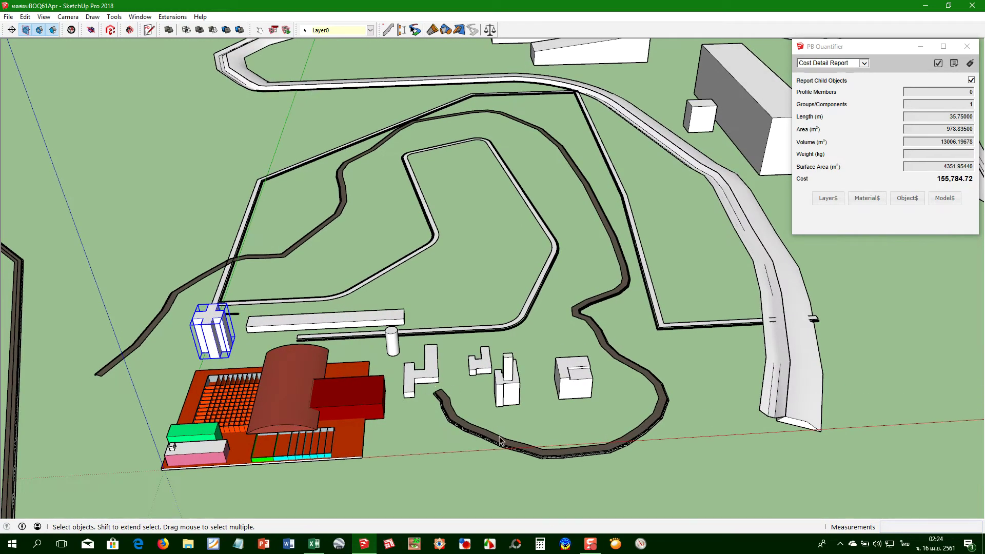
click(482, 435)
Zoom around the site, selecting the upper road loop and then the outer site boundary
scroll(418, 435, up, 3)
scroll(418, 435, up, 3)
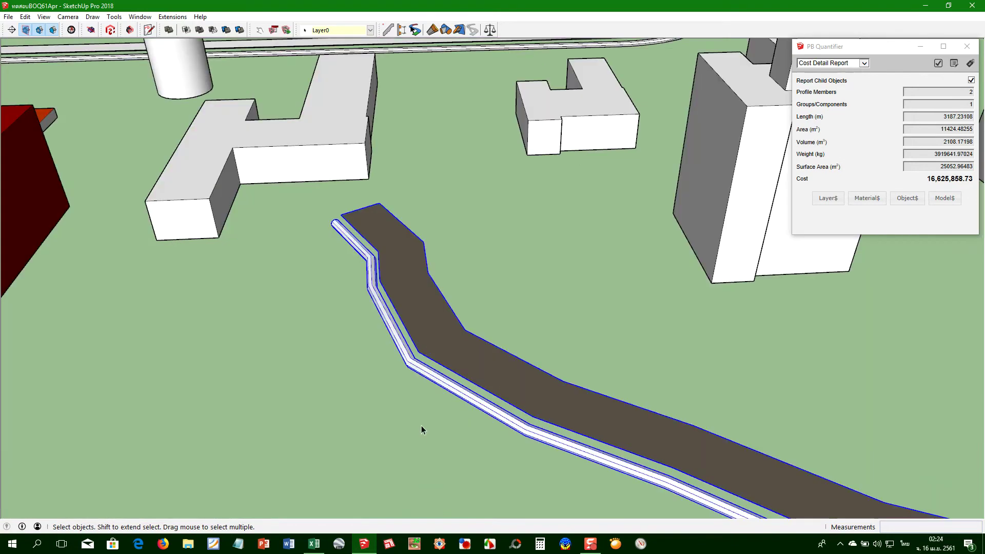
scroll(428, 367, down, 3)
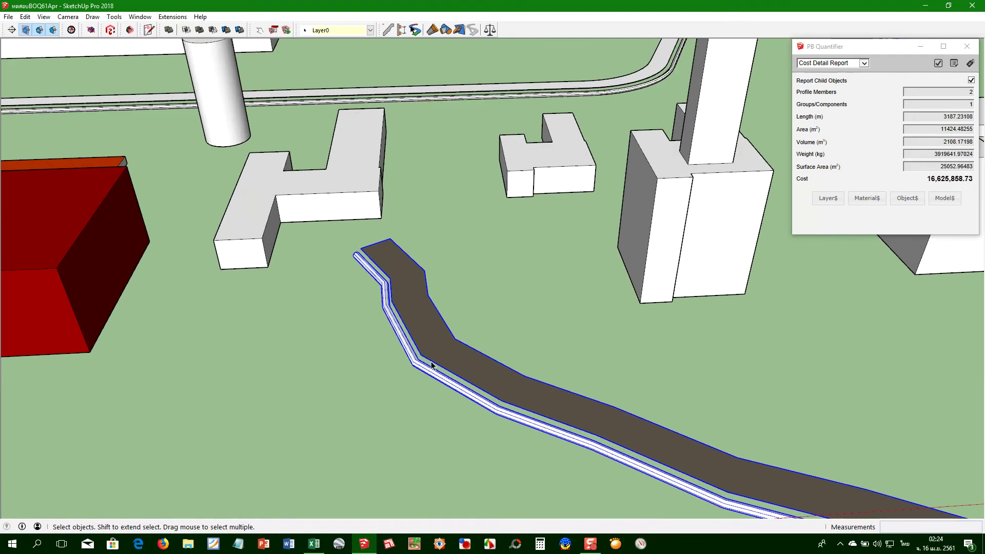
scroll(441, 363, down, 2)
scroll(463, 257, down, 2)
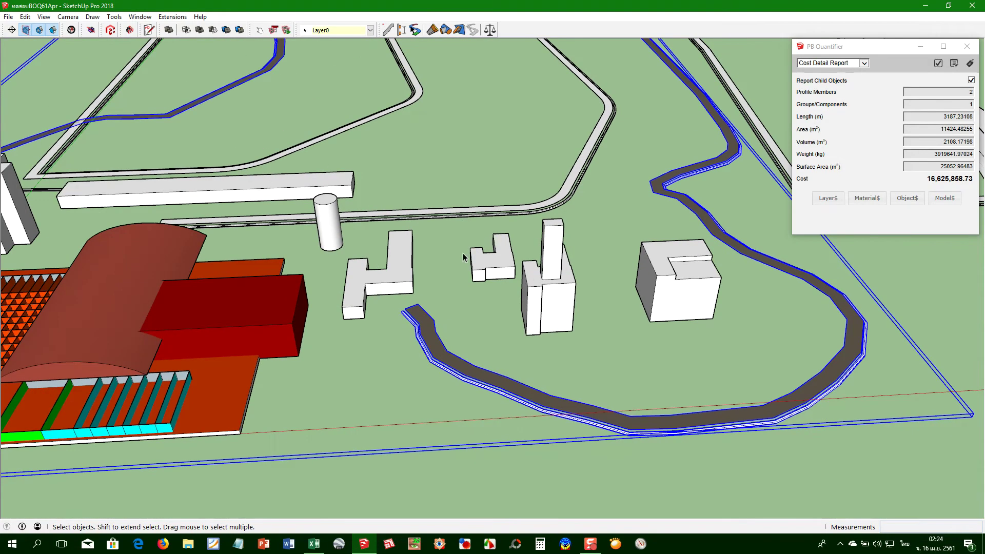
click(461, 218)
scroll(461, 216, down, 2)
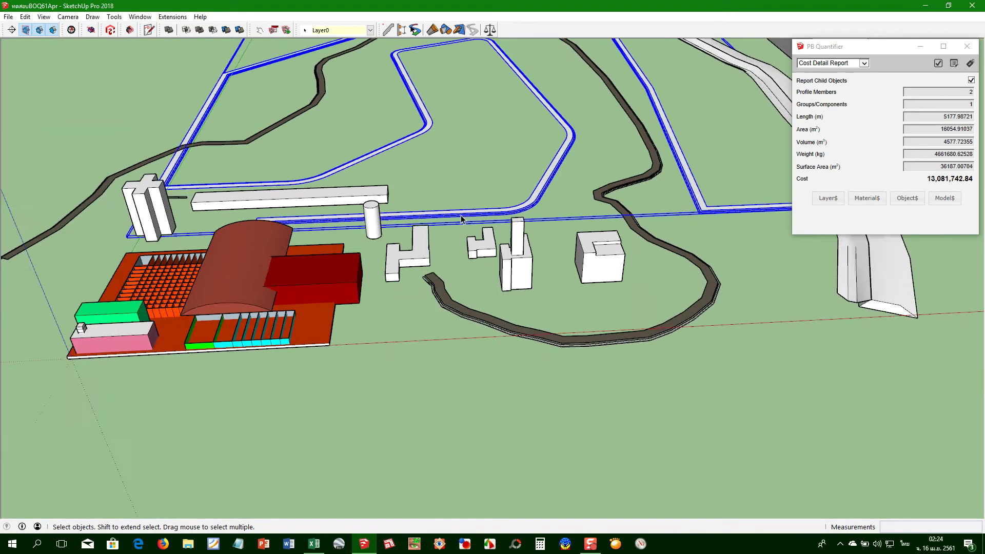
scroll(460, 215, down, 2)
scroll(511, 222, down, 2)
scroll(511, 221, up, 2)
scroll(462, 359, up, 2)
click(497, 302)
Select the black boundary edge, then orbit low and select the other dark road
scroll(495, 295, up, 2)
scroll(501, 330, up, 1)
scroll(501, 334, up, 2)
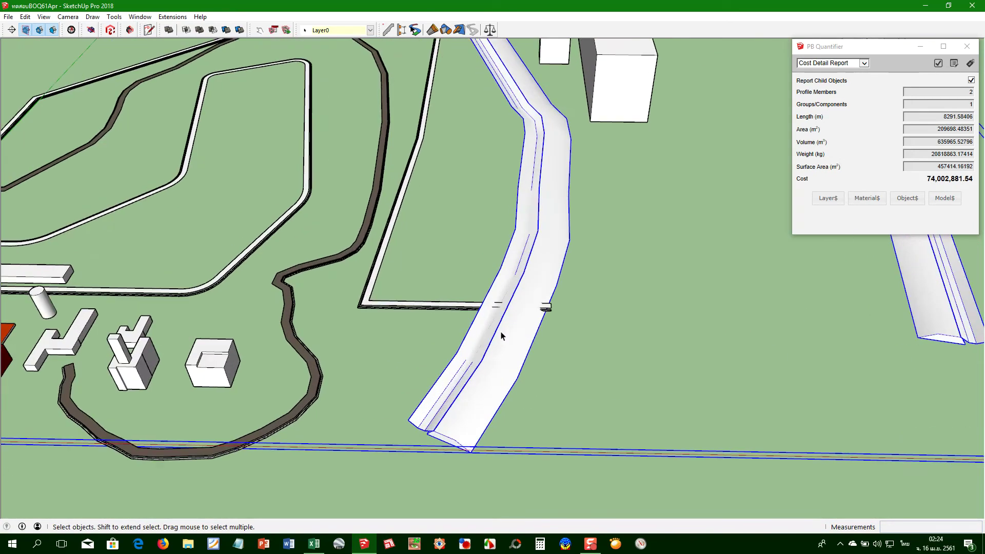
scroll(439, 393, up, 1)
scroll(439, 394, up, 1)
scroll(440, 394, down, 3)
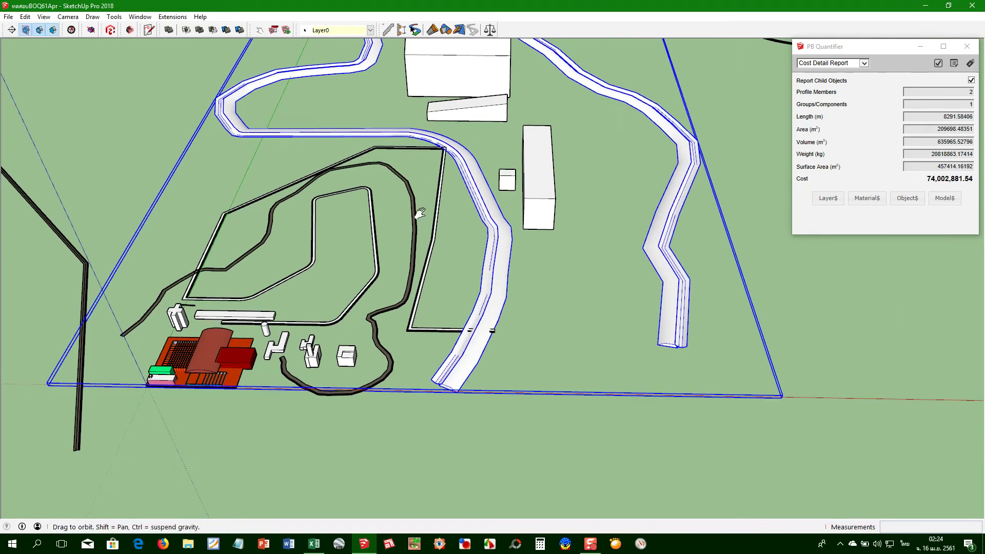
scroll(514, 348, up, 2)
click(182, 418)
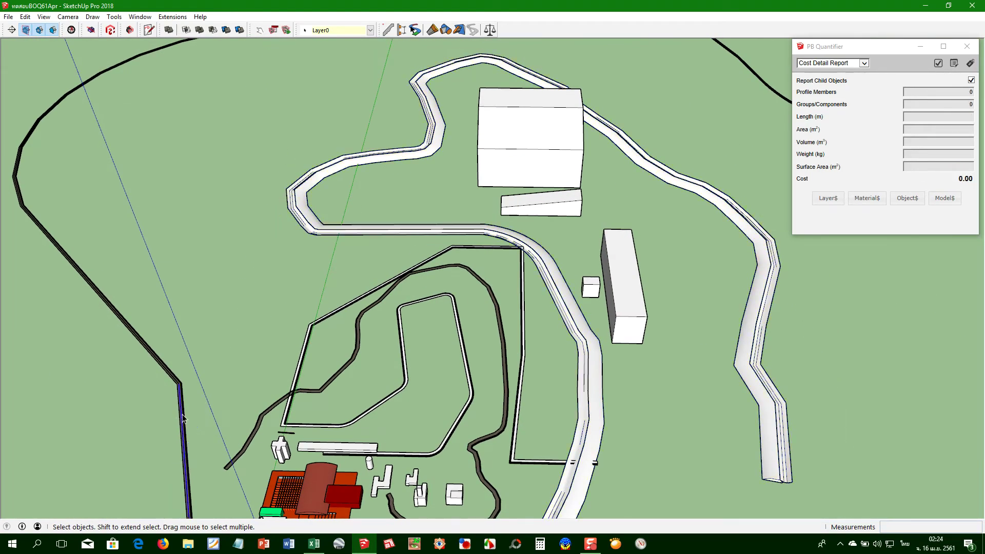
scroll(171, 403, up, 2)
scroll(171, 403, up, 1)
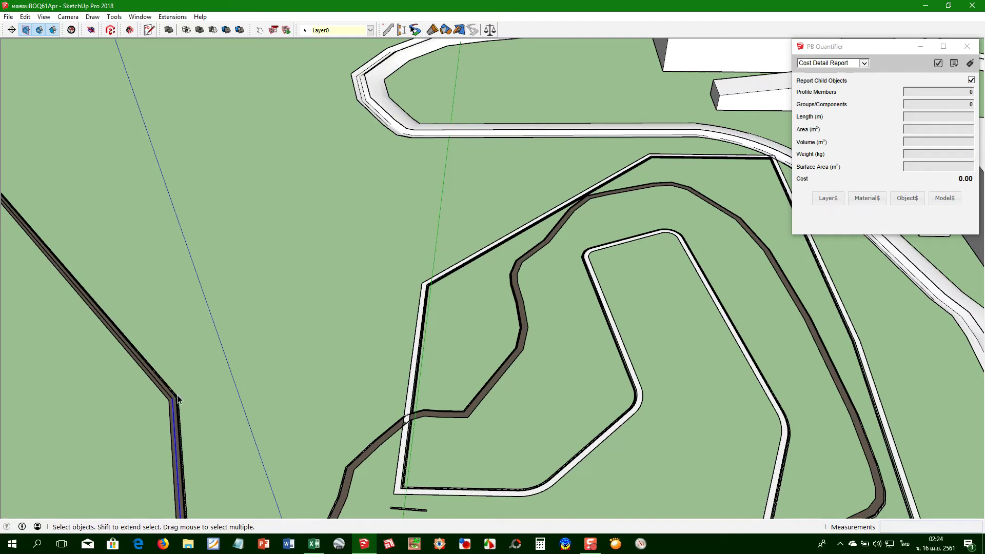
scroll(169, 403, up, 1)
scroll(169, 404, up, 2)
scroll(170, 404, up, 1)
mouse_move(169, 403)
mouse_down()
mouse_move(181, 496)
mouse_move(302, 324)
mouse_move(191, 266)
mouse_move(126, 351)
mouse_move(305, 351)
mouse_up()
click(181, 496)
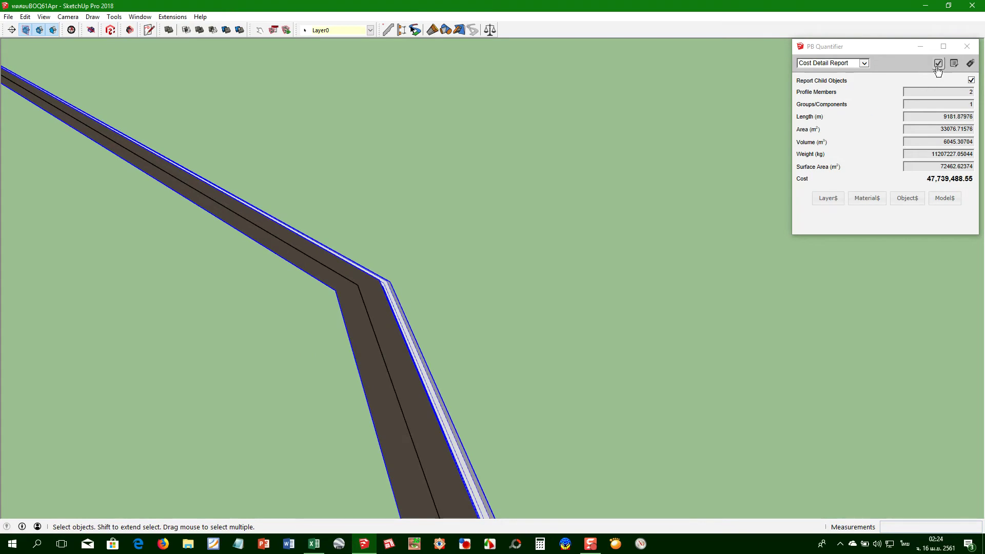
Review the road's seven-item cost report totalling 47,739,488.55, then select the large white building (8,580,000.00)
click(937, 67)
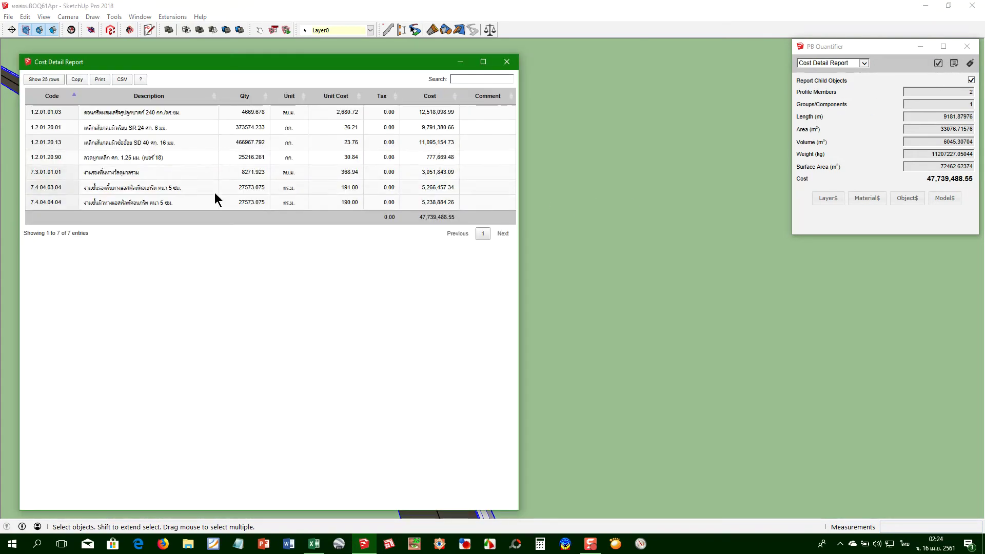
click(506, 61)
scroll(288, 292, down, 2)
scroll(288, 296, down, 5)
scroll(576, 144, down, 2)
click(575, 143)
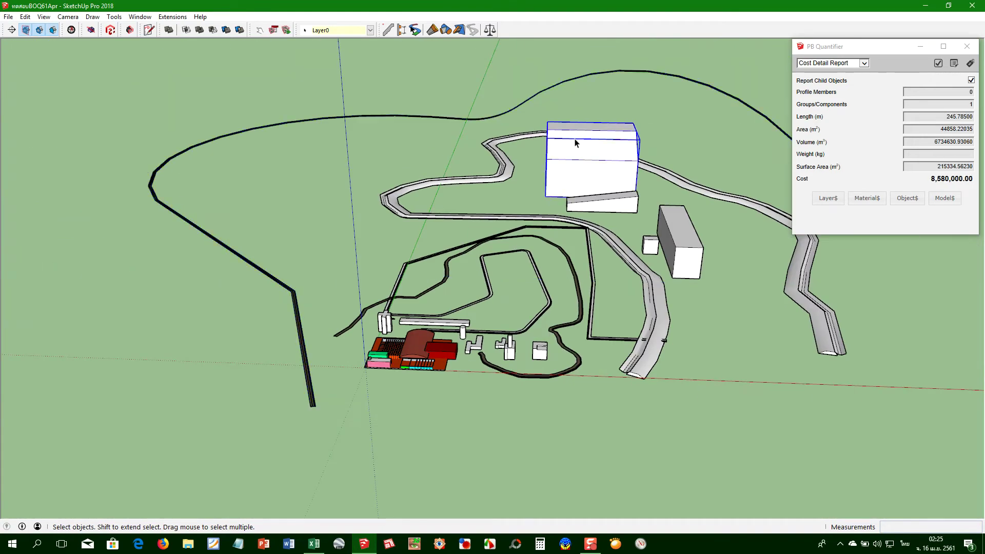
Check the large white building's Object Cost Data and close it again
scroll(580, 149, up, 3)
drag(545, 210, 562, 204)
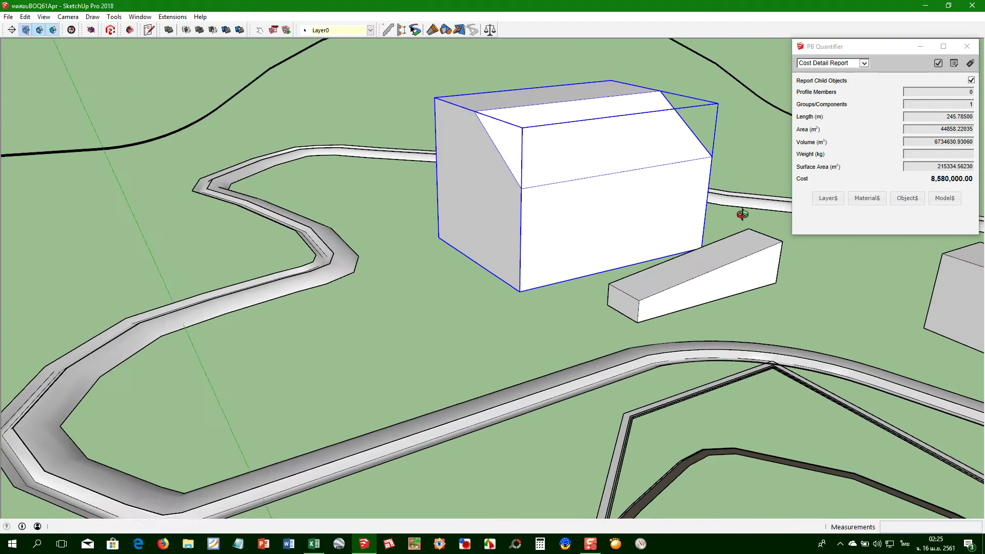
click(911, 201)
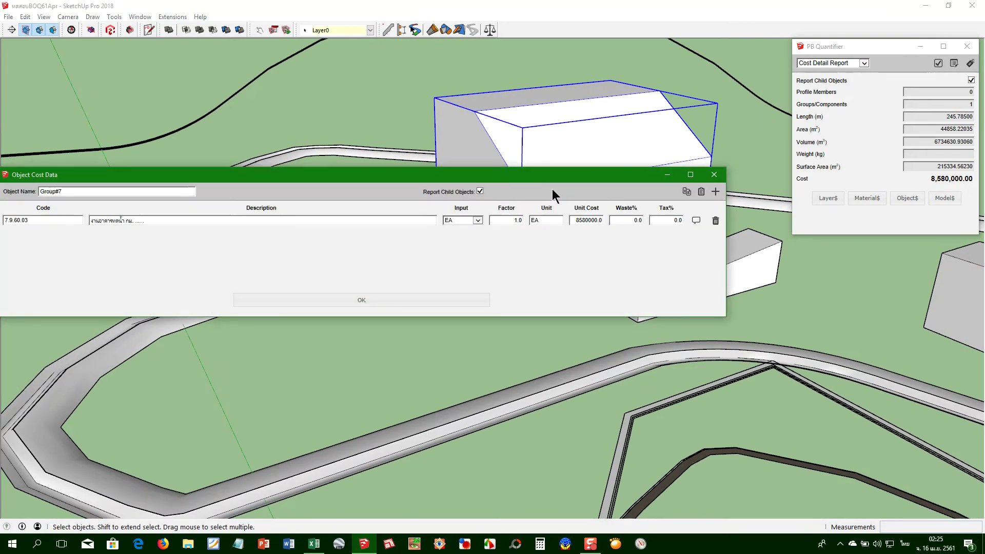
drag(545, 177, 620, 189)
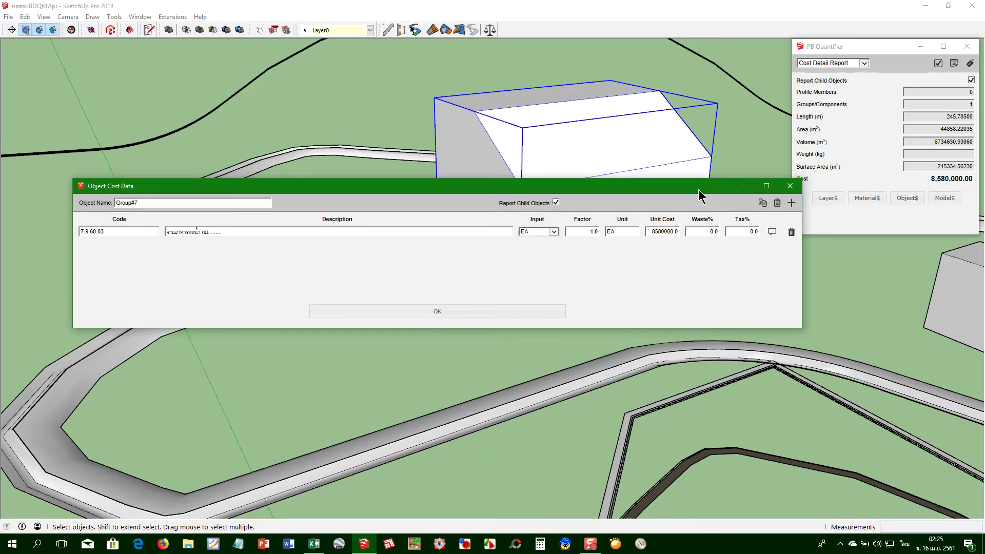
click(785, 188)
Select the small block, review its seven-item cost report totalling 520,000.00, and bring up its Object Cost Data
drag(571, 209, 539, 426)
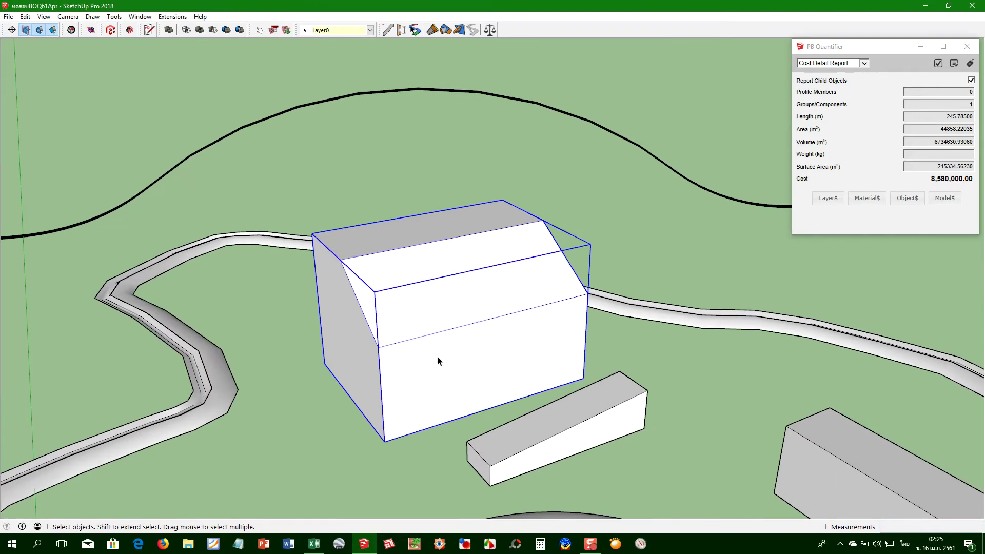
click(539, 426)
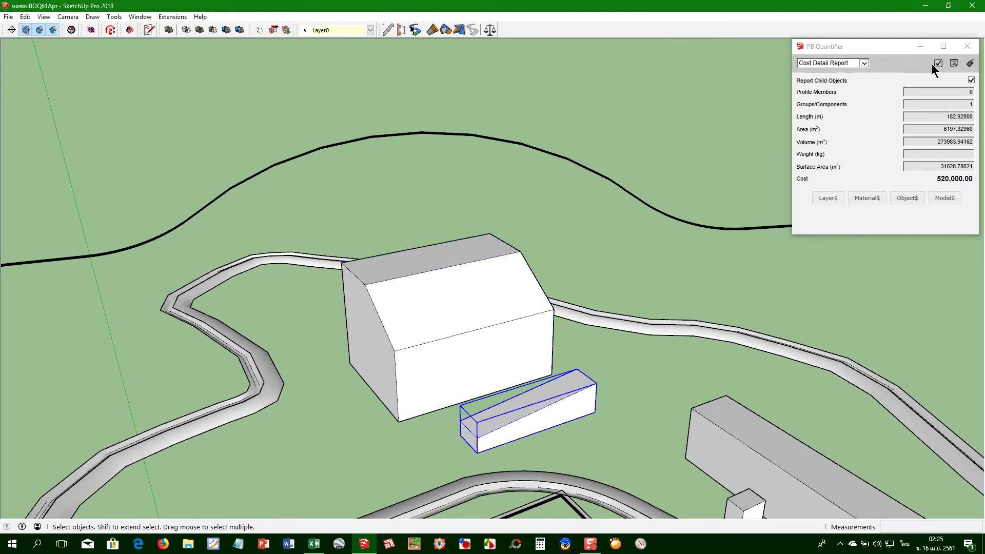
click(934, 63)
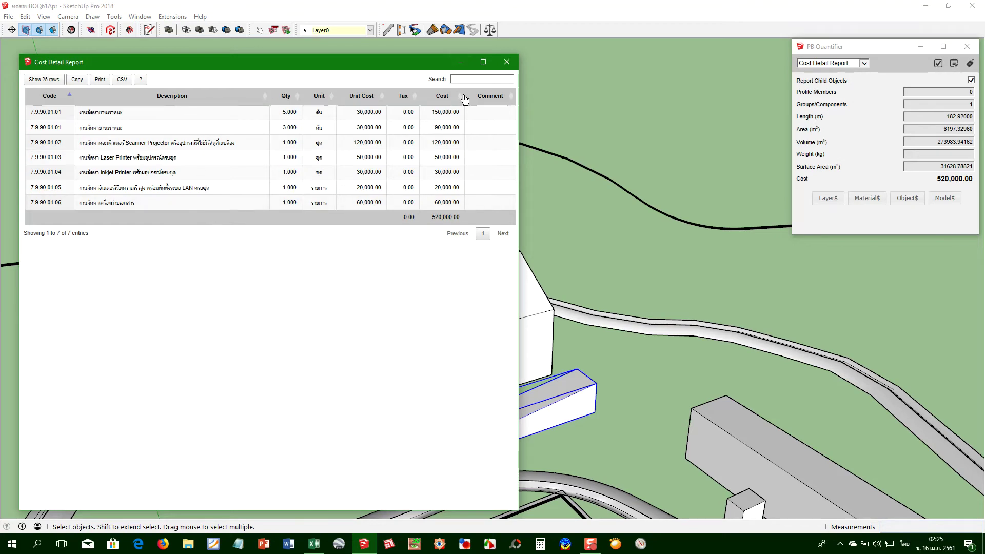
click(501, 69)
click(905, 199)
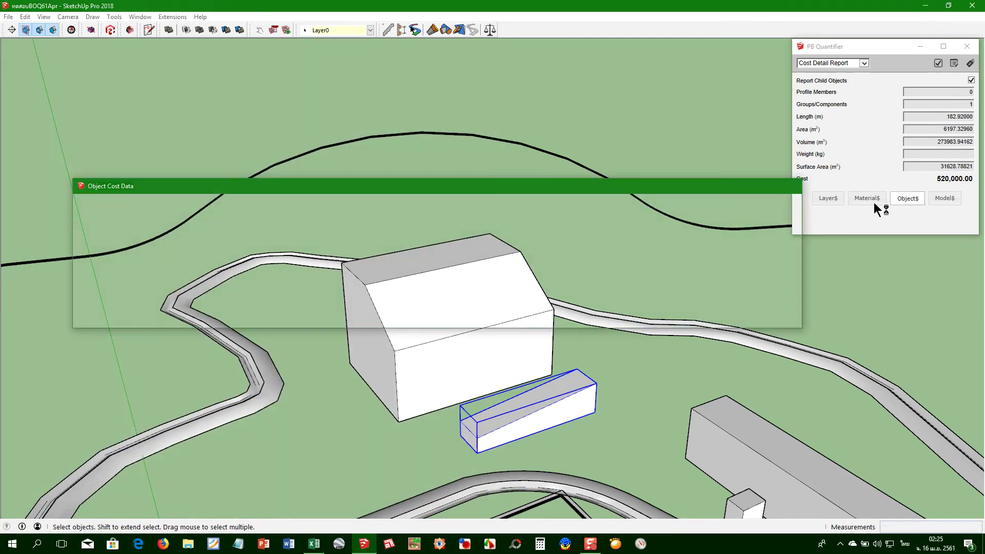
Set the factors of rows 7.9.90.01.05 and 7.9.90.01.02 to 2 and 3 and confirm
scroll(646, 257, down, 1)
scroll(626, 261, down, 1)
scroll(598, 271, down, 1)
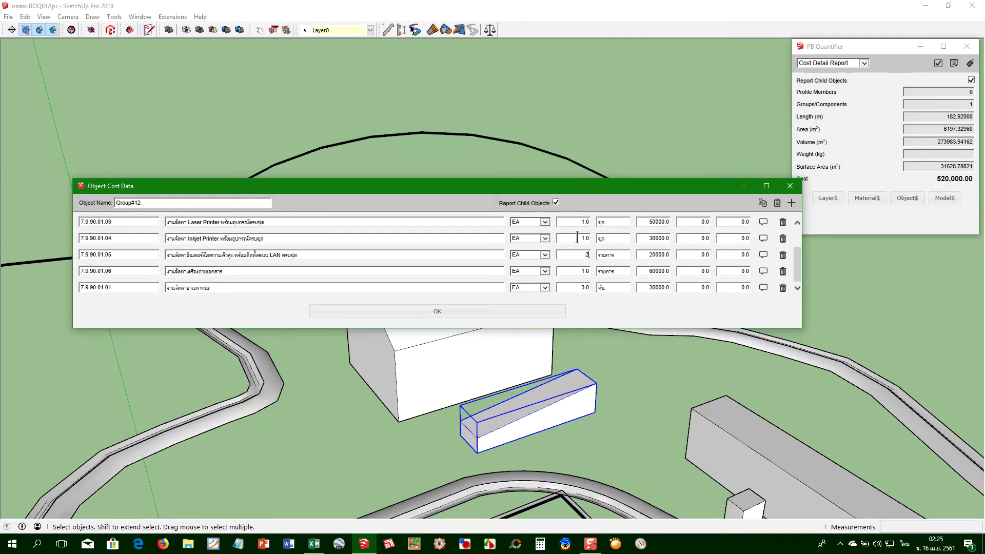
text(2)
text(3)
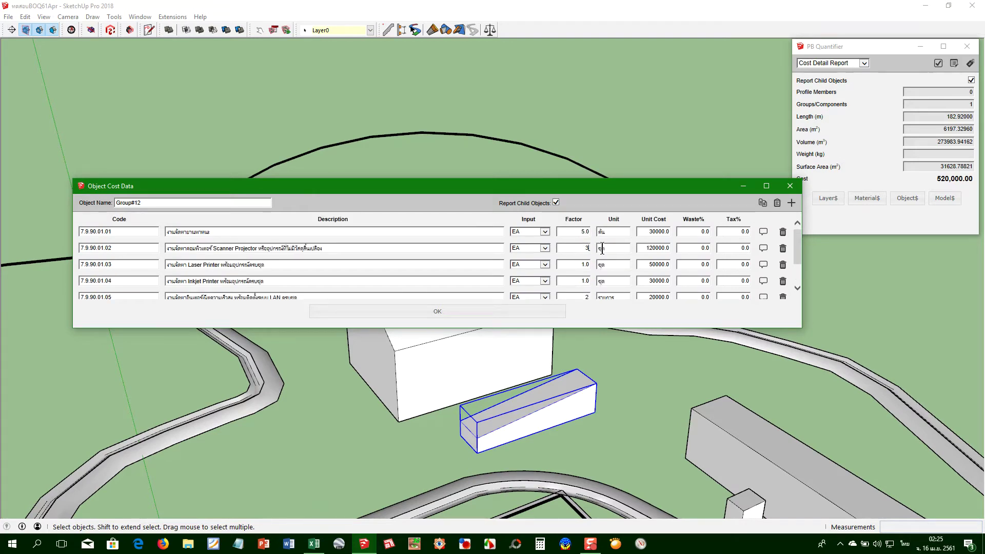
text(0)
click(543, 313)
Select the road group, totalling 74,002,881.54, and open the PB Assembler panel
scroll(479, 300, down, 5)
click(675, 396)
drag(675, 396, 532, 298)
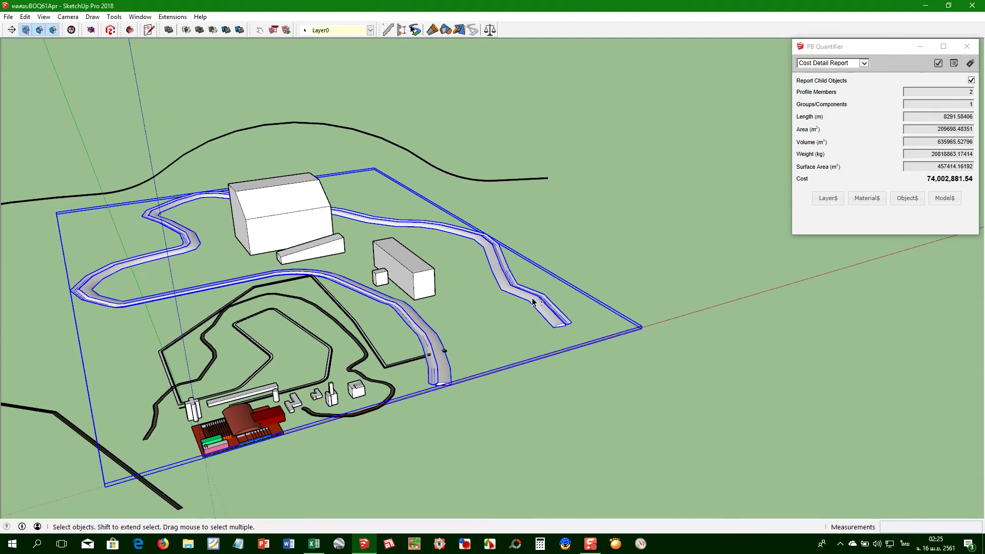
key(ctrl+shift+a)
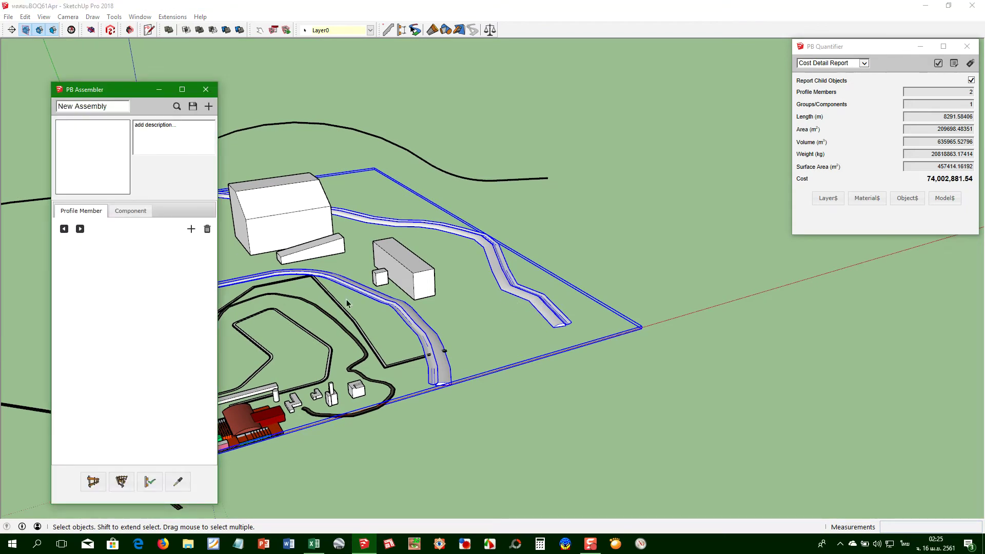
Load the road assembly into PB Assembler, then open the road group showing its path lines
click(179, 484)
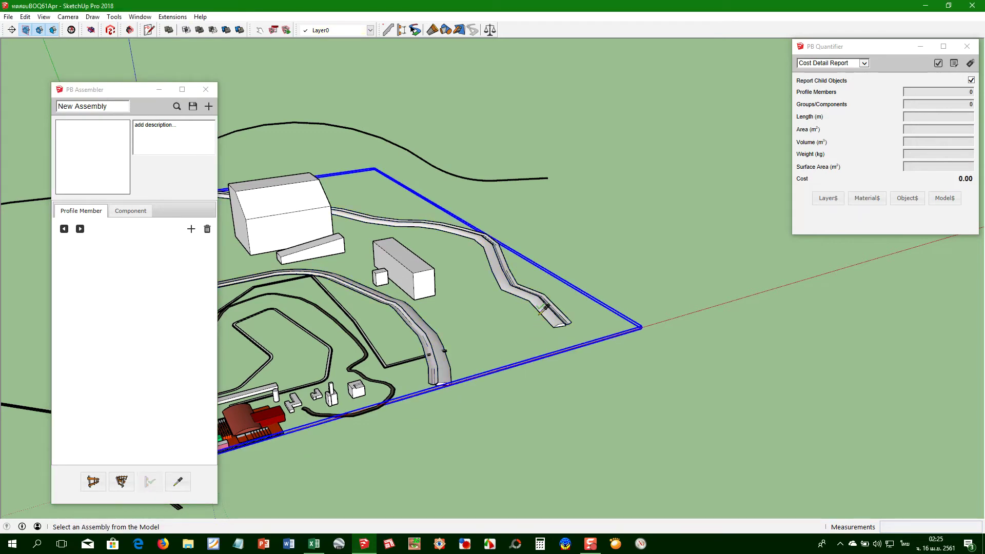
click(410, 293)
scroll(543, 304, up, 3)
double_click(535, 340)
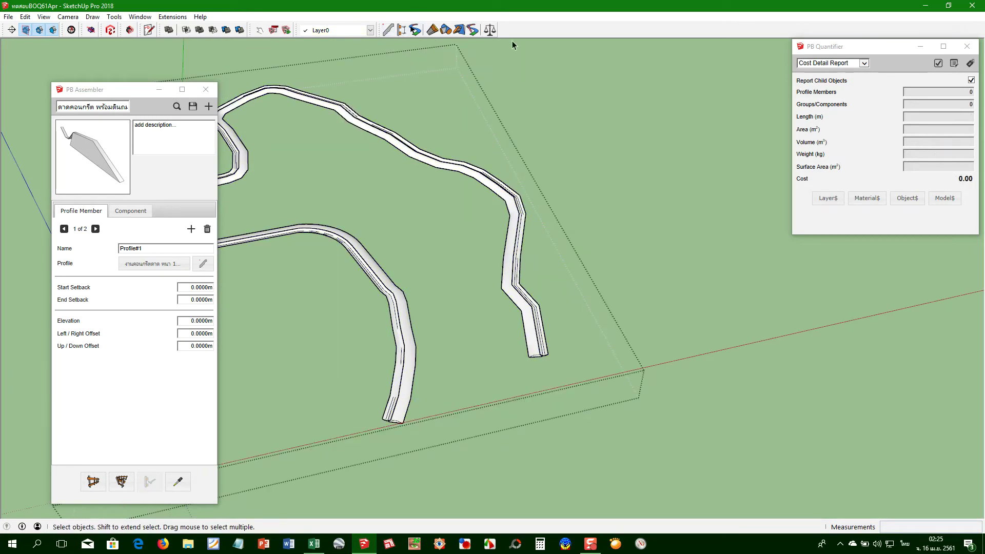
click(473, 30)
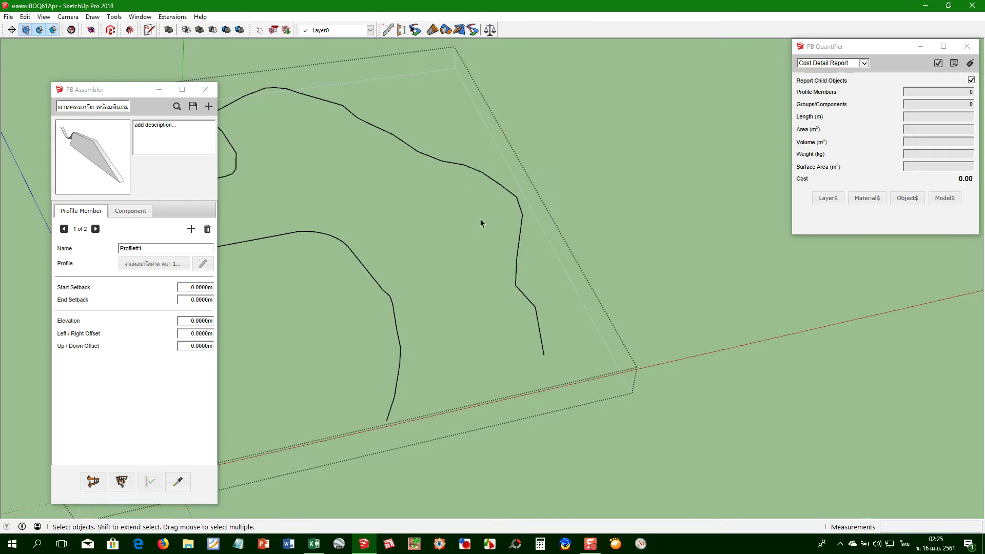
Erase the path edges at the bend, abandoning an unfinished arc
key(a)
click(542, 238)
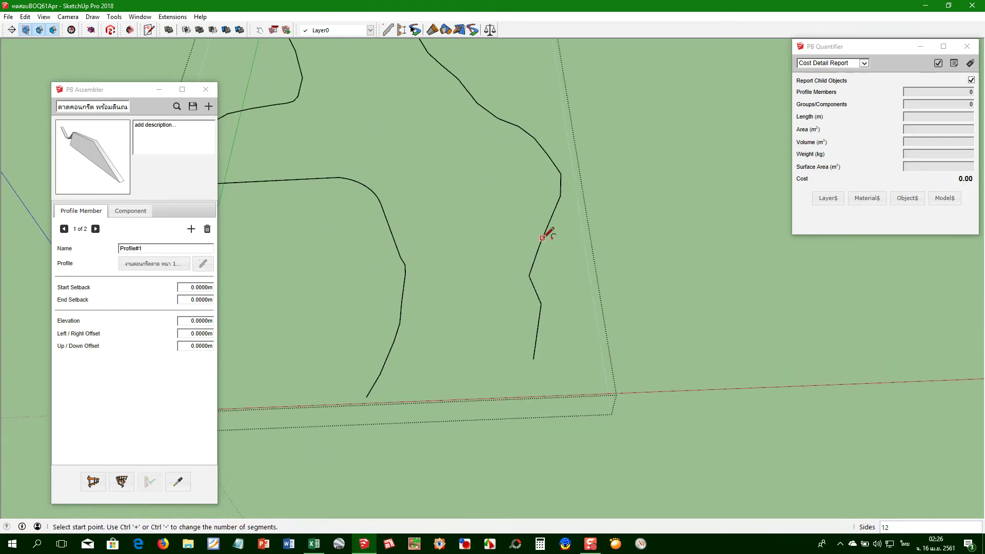
key(Escape)
key(e)
drag(532, 277, 532, 263)
scroll(555, 329, down, 2)
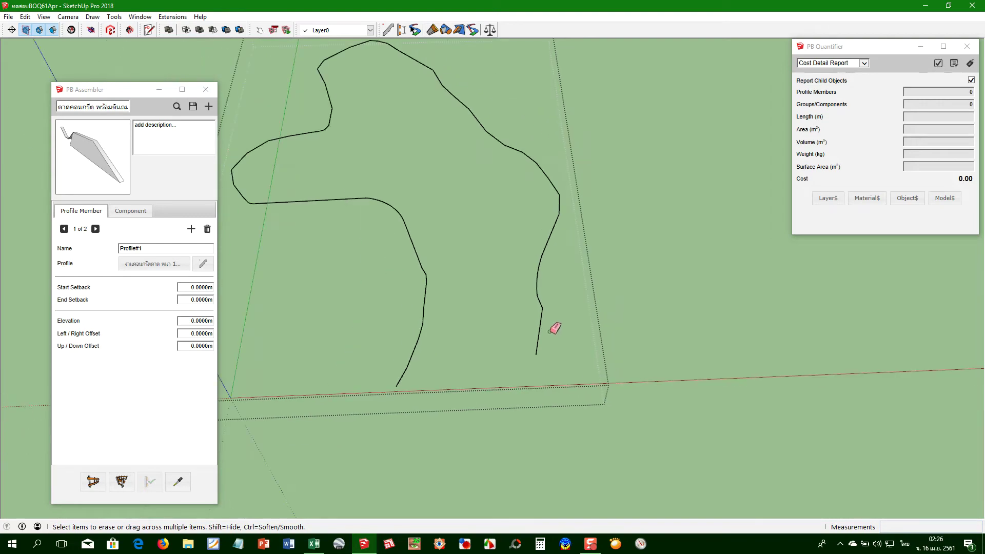
Draw a freehand loop from the path's end, extending it upward
key(f)
drag(536, 354, 725, 206)
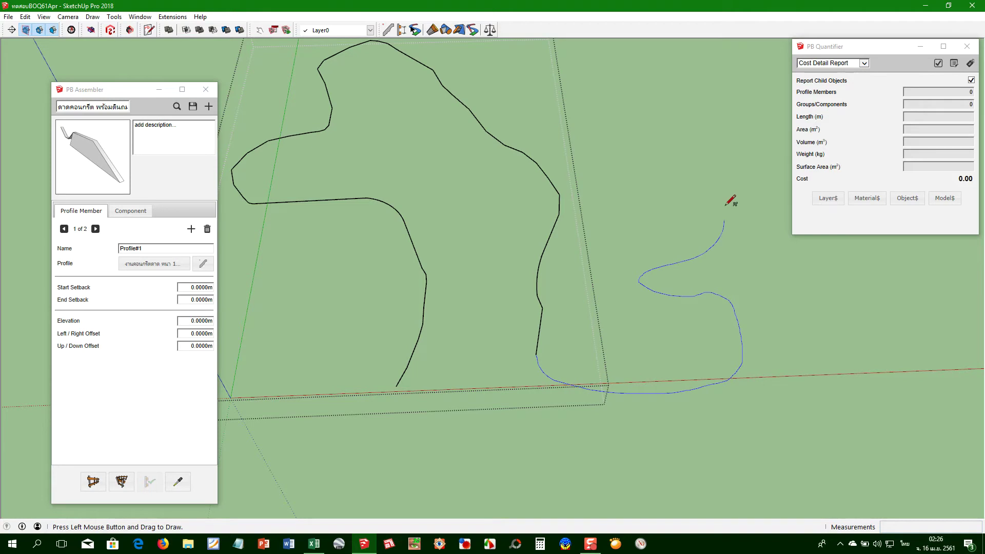
drag(726, 205, 670, 61)
middle_click(638, 201)
scroll(598, 315, down, 5)
scroll(556, 235, up, 5)
Round the path's sharp corner with an arc and erase the old corner edge
key(a)
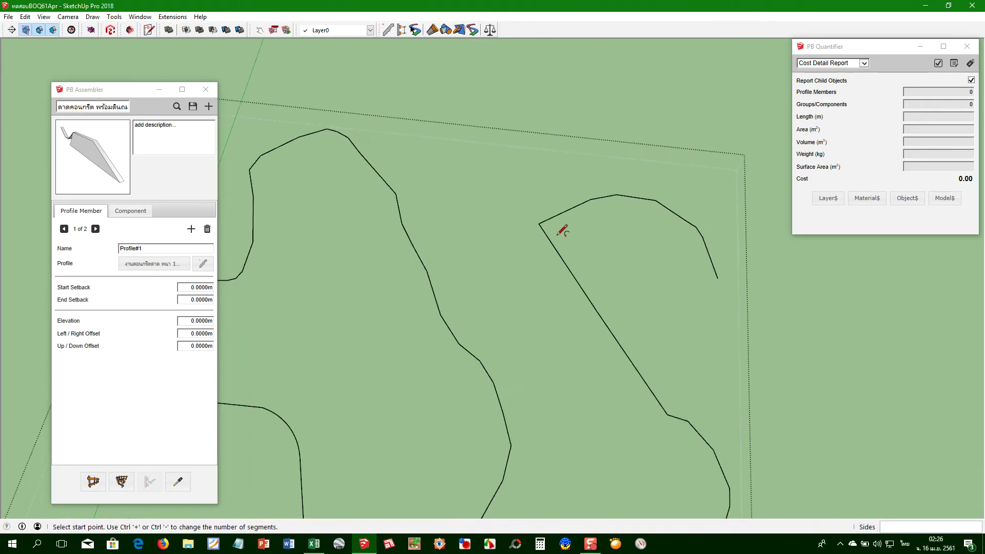
click(553, 246)
click(564, 212)
click(548, 228)
key(e)
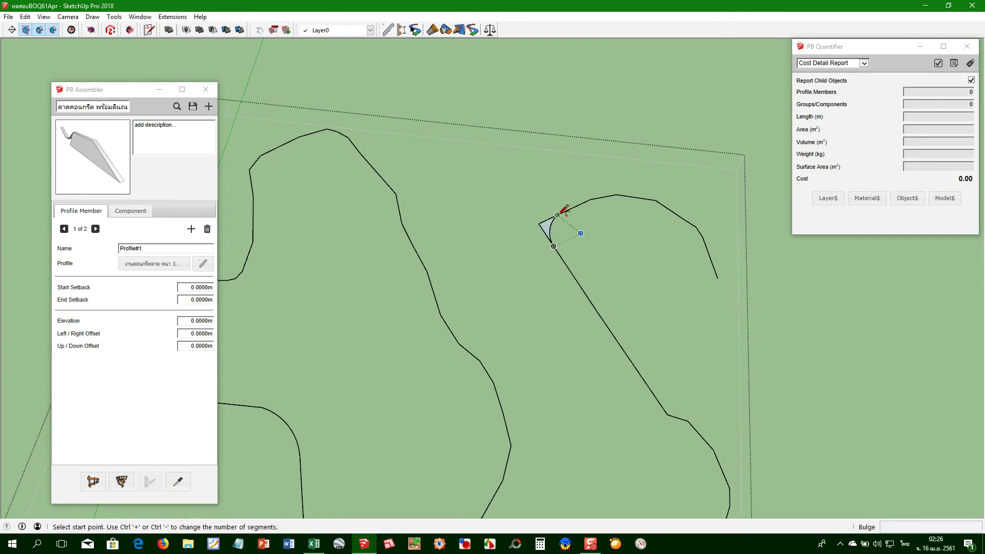
click(542, 224)
scroll(556, 242, down, 2)
scroll(504, 345, down, 2)
scroll(567, 236, down, 2)
scroll(574, 227, down, 2)
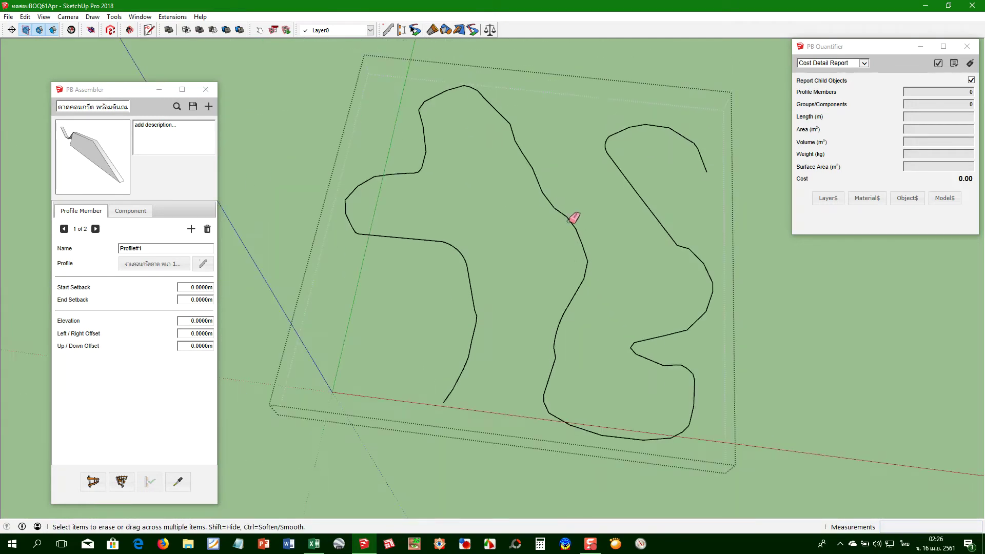
scroll(651, 356, up, 2)
scroll(658, 357, up, 2)
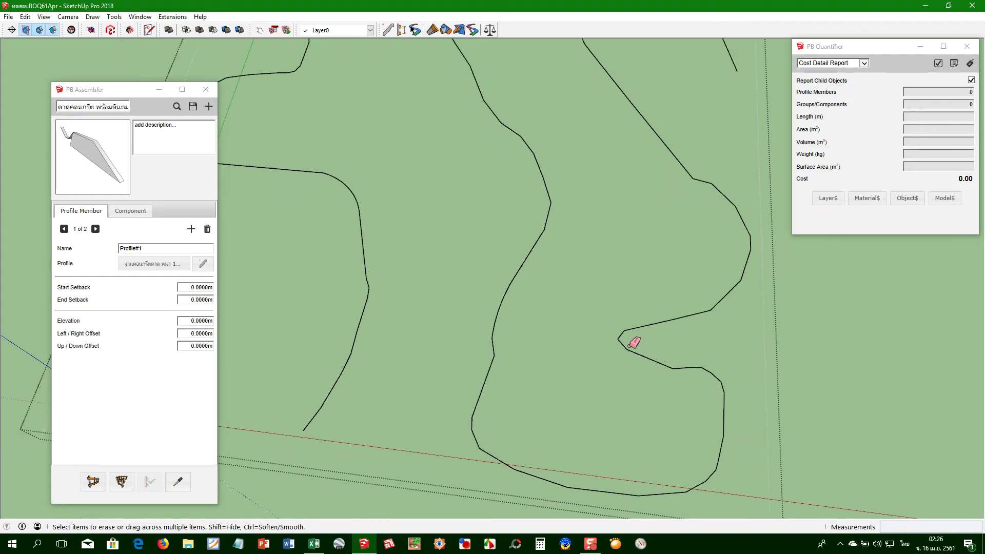
Leave the road group, dismiss the assembly path warning, and select the contour lines group
click(628, 347)
click(560, 293)
scroll(560, 247, down, 3)
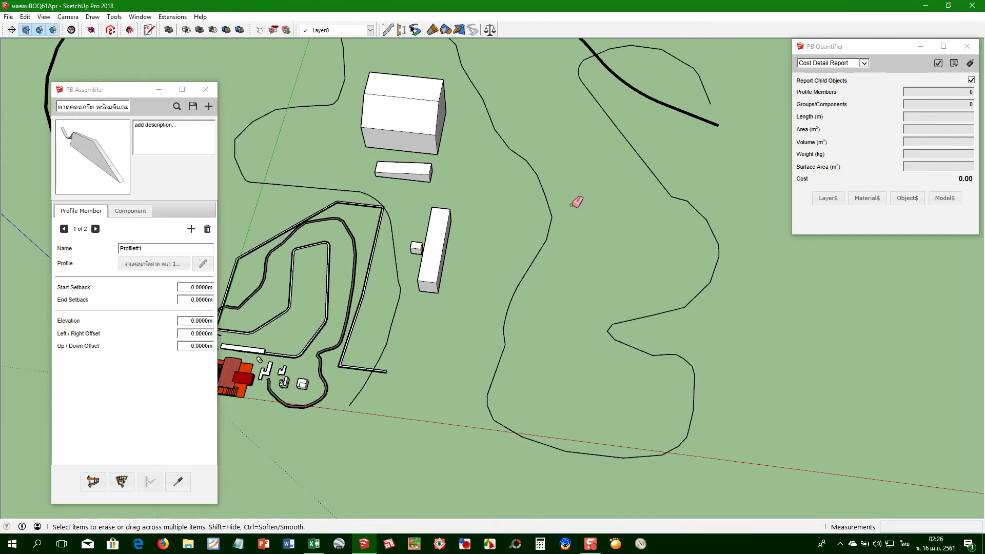
drag(561, 246, 589, 270)
scroll(622, 224, up, 2)
key(space)
click(576, 197)
Open the contour group, isolate the contour curve in the selection, then clear it
double_click(576, 198)
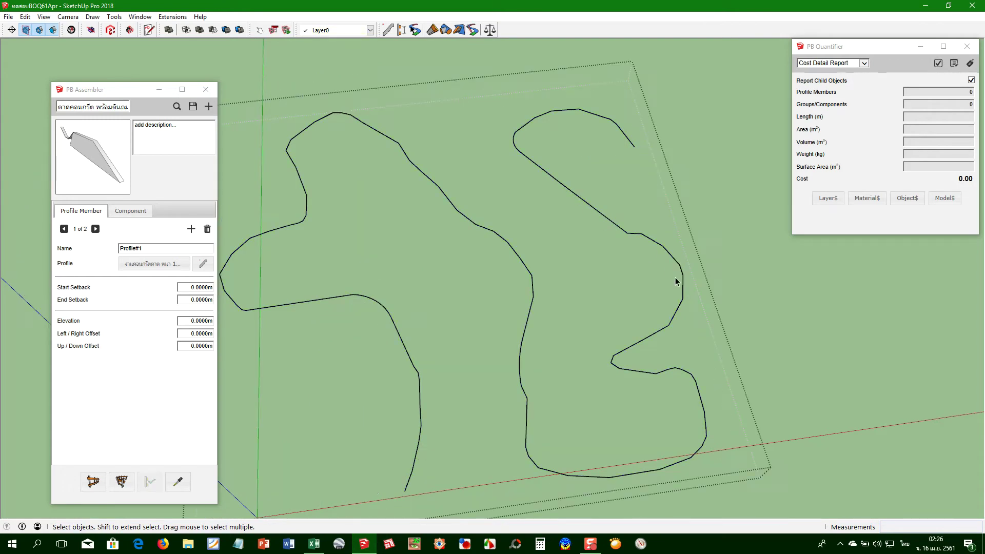
triple_click(527, 420)
scroll(410, 173, up, 5)
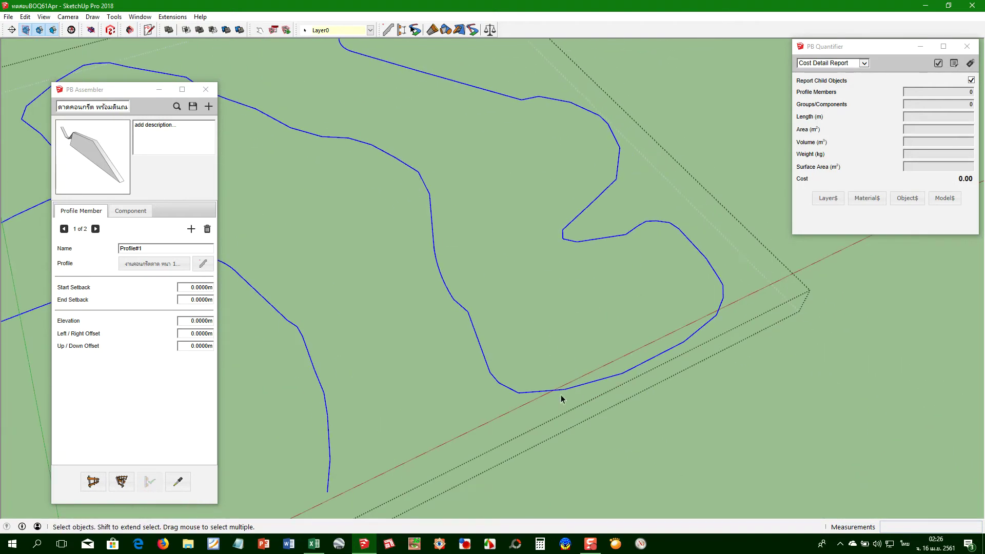
click(536, 392)
scroll(536, 396, down, 2)
scroll(535, 396, down, 1)
scroll(403, 128, up, 1)
scroll(398, 122, up, 2)
scroll(398, 123, up, 1)
scroll(376, 115, up, 1)
scroll(376, 114, up, 1)
scroll(375, 116, up, 2)
scroll(374, 118, up, 1)
scroll(373, 119, up, 1)
scroll(373, 119, up, 2)
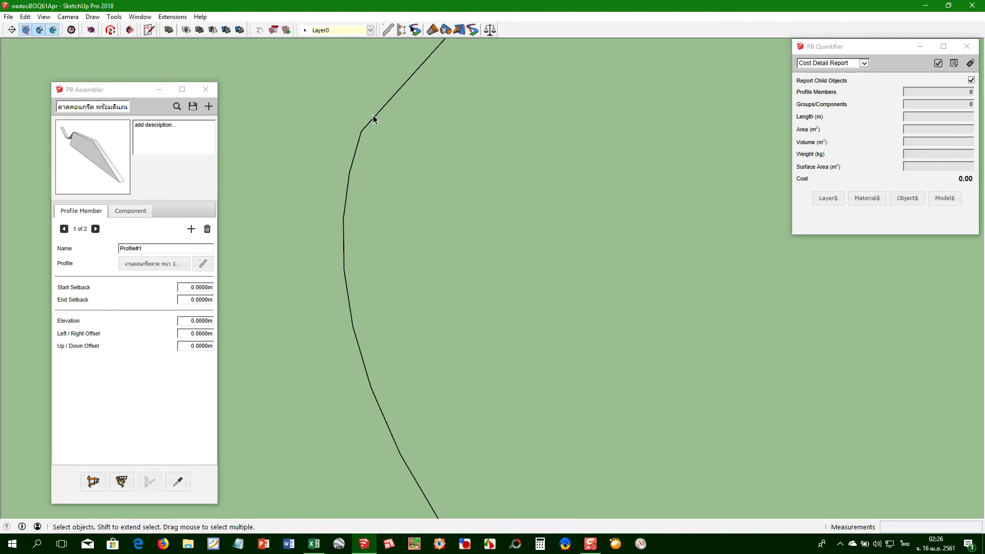
click(363, 139)
scroll(358, 153, down, 2)
scroll(356, 152, down, 2)
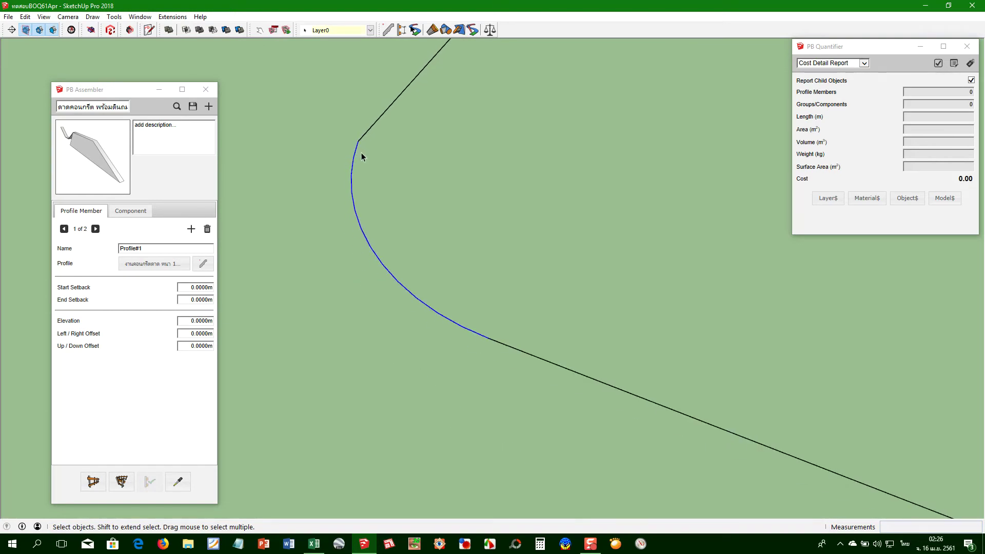
Draw a 2 Point Arc around the bend and erase the old curve and leftover wedge edge
key(a)
click(368, 130)
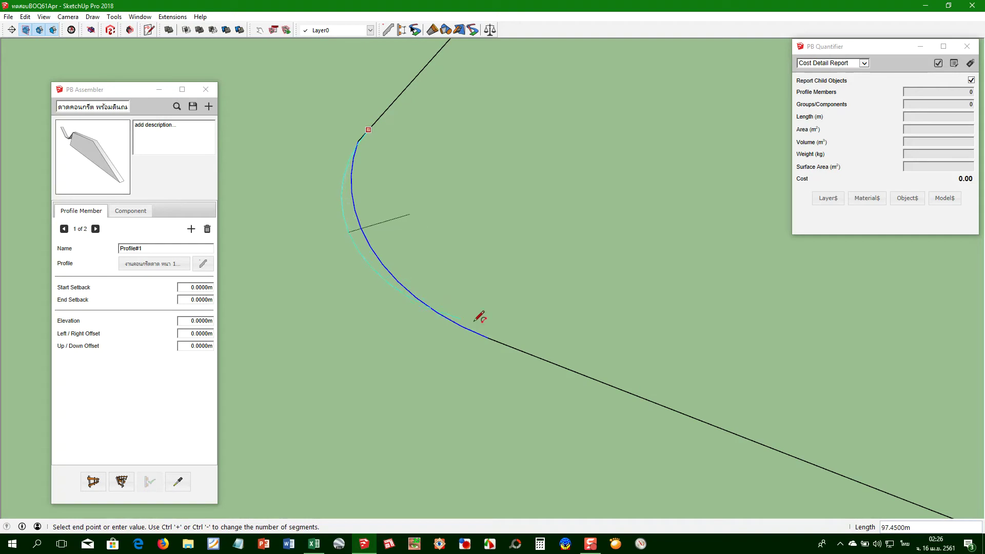
click(487, 337)
click(491, 335)
key(e)
click(414, 291)
scroll(369, 134, up, 2)
scroll(369, 132, up, 2)
scroll(369, 131, up, 2)
click(328, 176)
Select the new curved path and rebuild the road assembly along it with PB Assembler
key(space)
click(345, 165)
scroll(347, 167, down, 3)
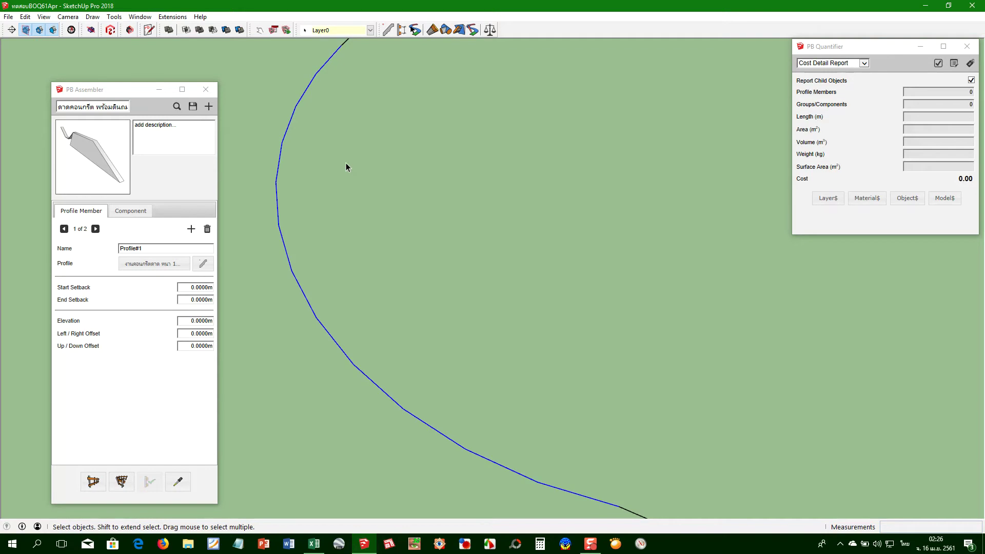
click(278, 205)
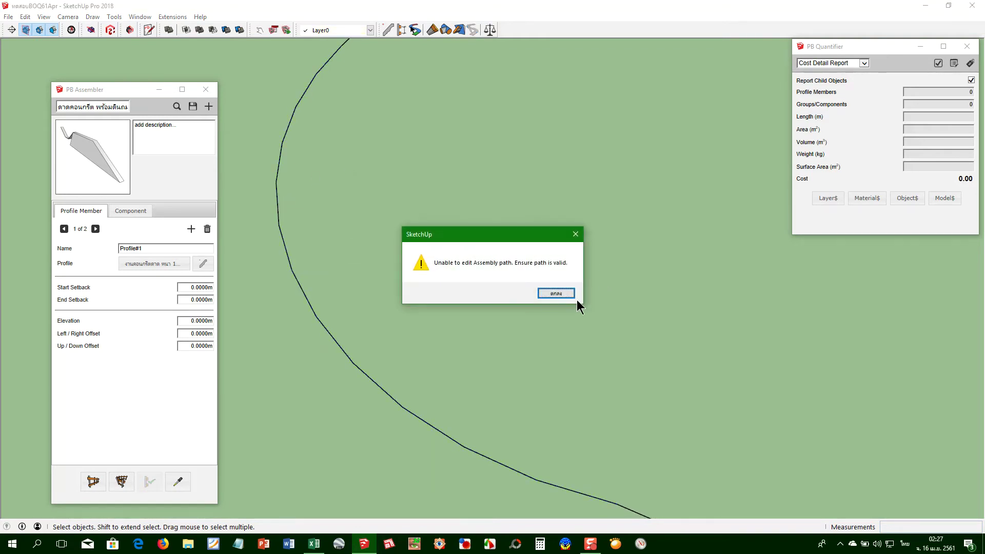
click(557, 294)
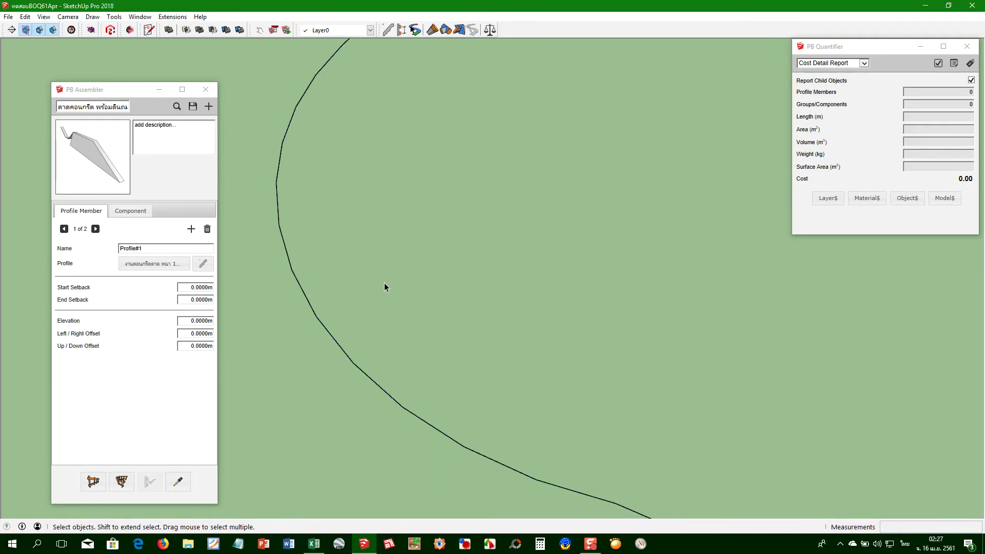
click(290, 125)
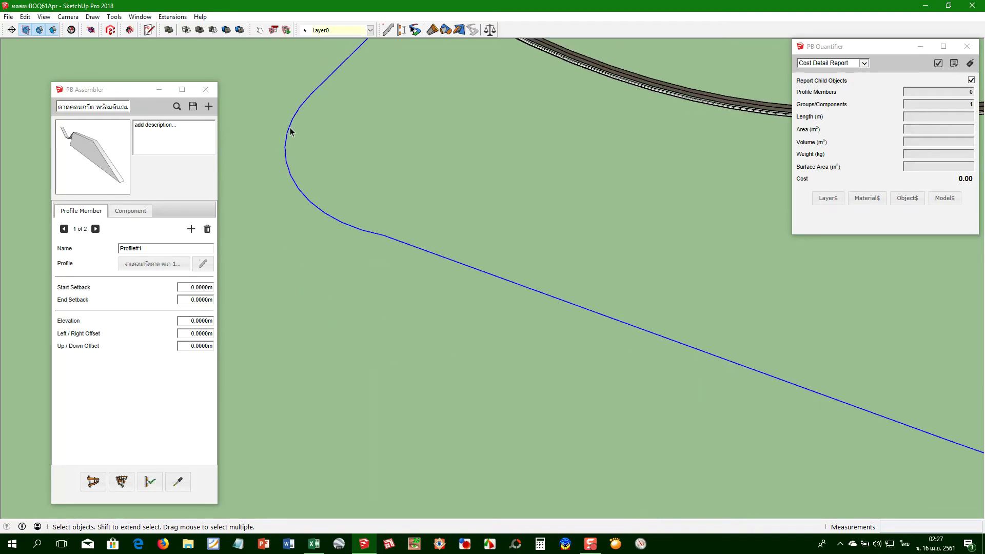
Draw a straight line across the contour curve and erase the curve edges left of it
scroll(290, 133, down, 2)
scroll(291, 135, down, 2)
scroll(291, 136, down, 2)
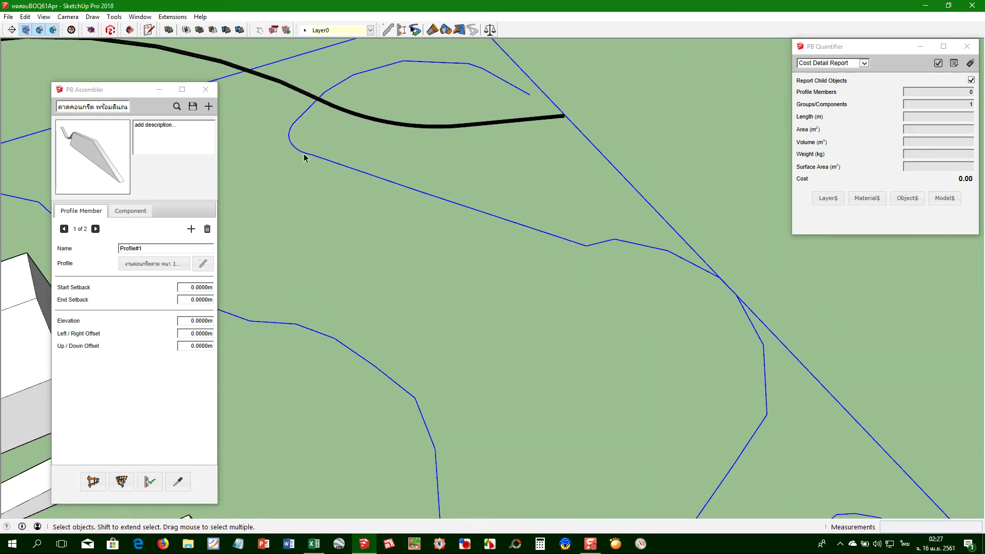
click(561, 238)
scroll(561, 240, down, 3)
mouse_move(559, 243)
mouse_down()
mouse_move(566, 297)
mouse_move(400, 297)
mouse_up()
drag(612, 304, 468, 288)
scroll(468, 289, up, 3)
key(l)
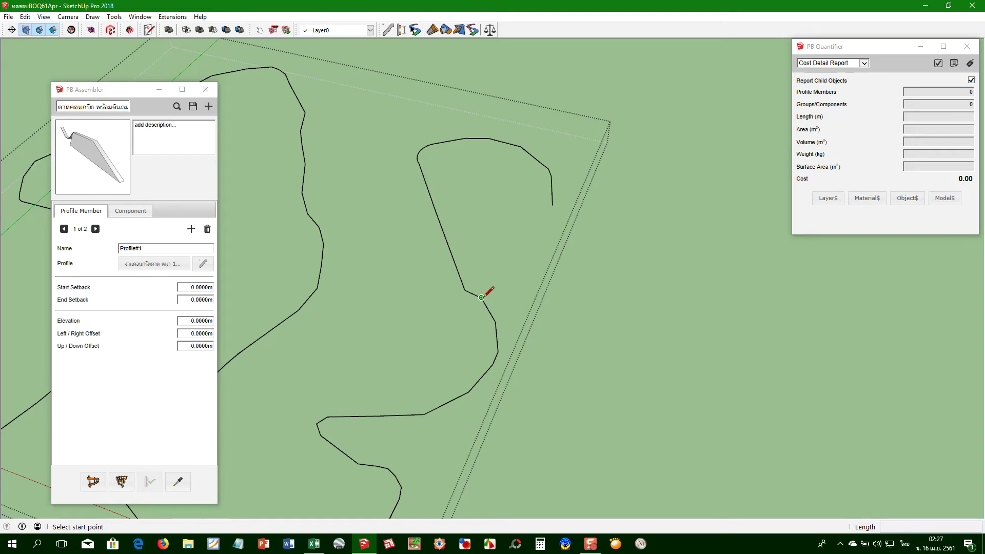
click(481, 297)
click(465, 138)
key(e)
drag(439, 143, 426, 204)
key(space)
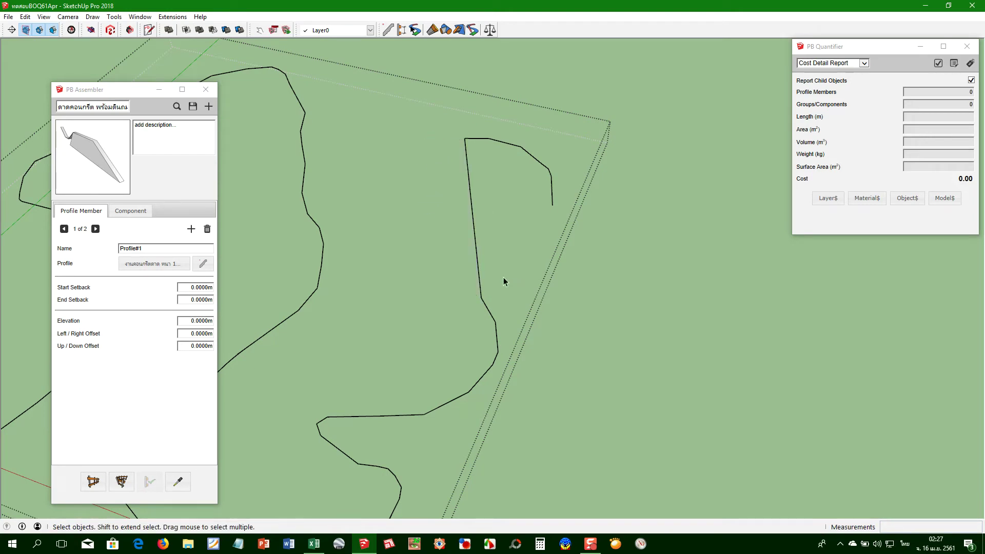
scroll(514, 285, down, 3)
click(561, 293)
Select the road group to view its quantities, priced at 128,274,840.08
scroll(503, 284, down, 2)
scroll(492, 386, up, 5)
scroll(381, 372, up, 2)
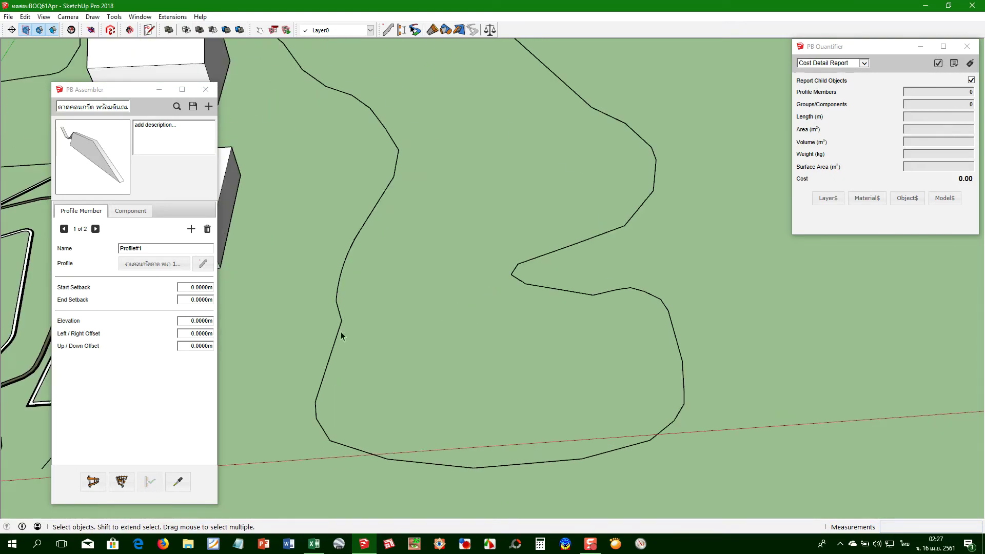
scroll(338, 337, up, 2)
scroll(365, 172, up, 2)
scroll(374, 159, up, 2)
scroll(385, 172, up, 2)
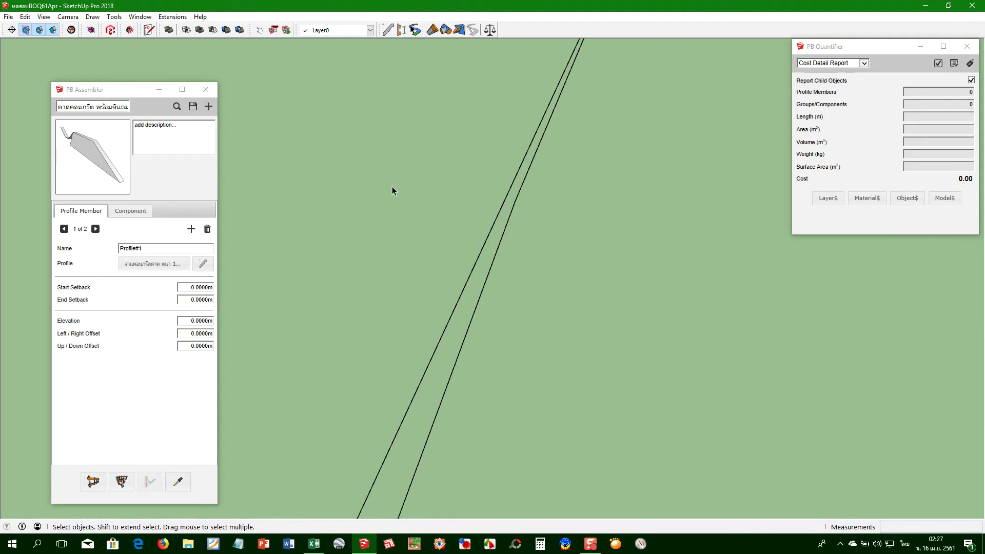
click(476, 267)
scroll(476, 268, down, 3)
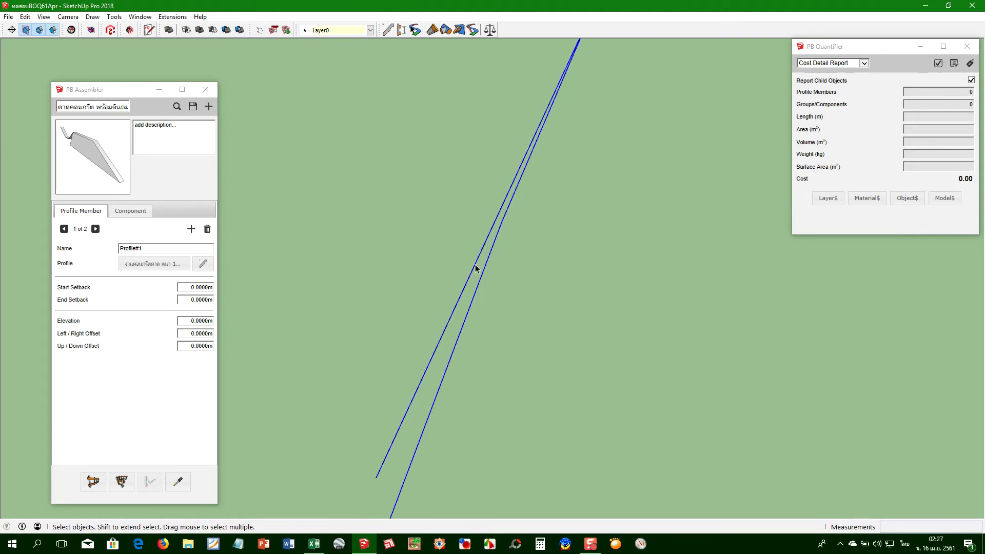
scroll(475, 267, down, 2)
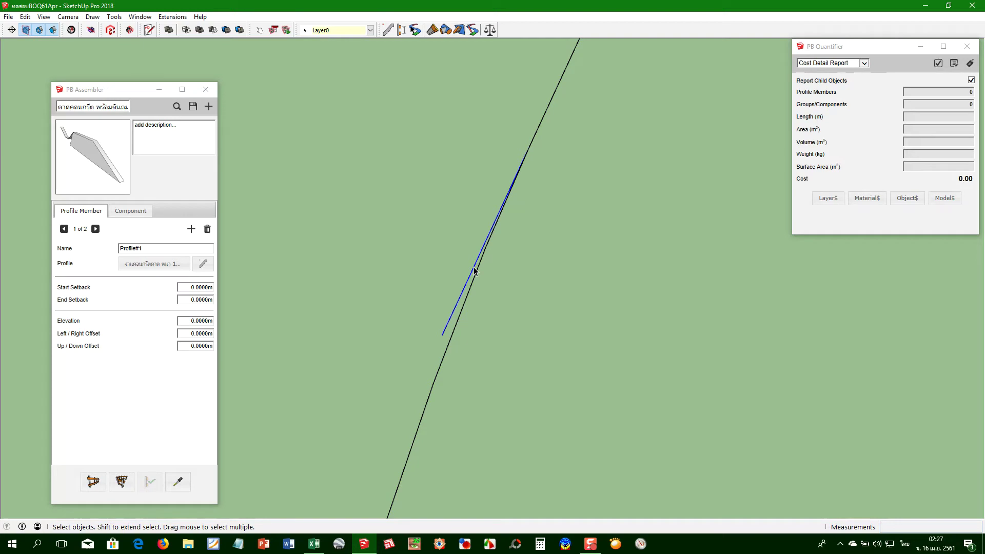
scroll(475, 271, down, 1)
scroll(438, 256, down, 2)
scroll(442, 261, down, 1)
scroll(441, 262, down, 2)
scroll(441, 263, down, 2)
scroll(440, 261, down, 2)
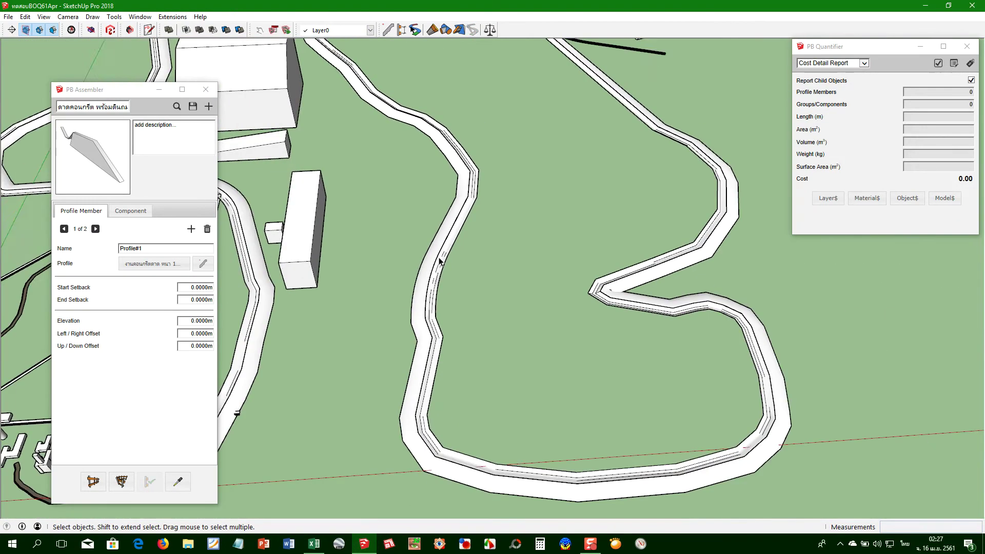
scroll(440, 262, down, 2)
click(439, 262)
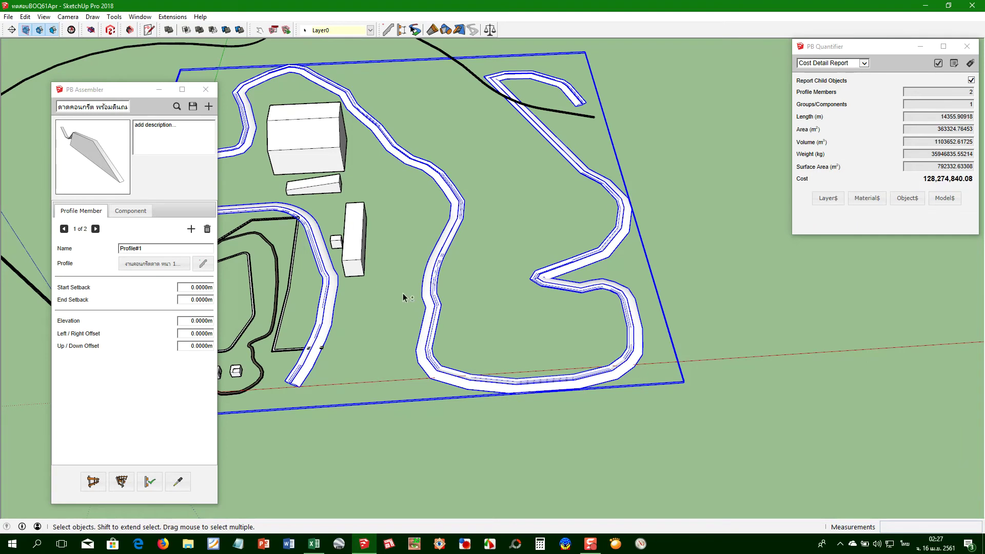
drag(402, 294, 574, 300)
scroll(357, 406, up, 2)
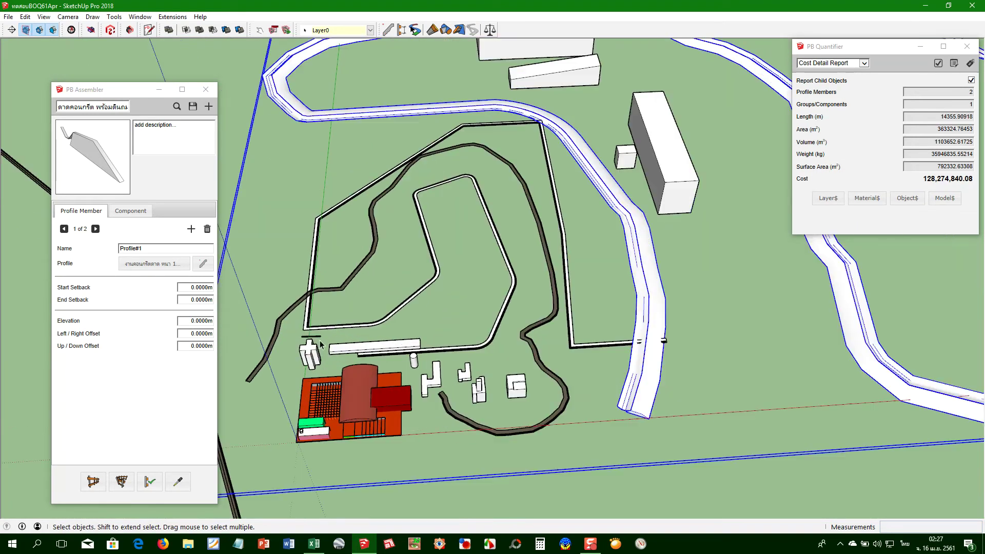
scroll(357, 407, up, 2)
scroll(357, 407, up, 1)
Load the asphalt road assembly into PB Assembler with the eyedropper
click(174, 488)
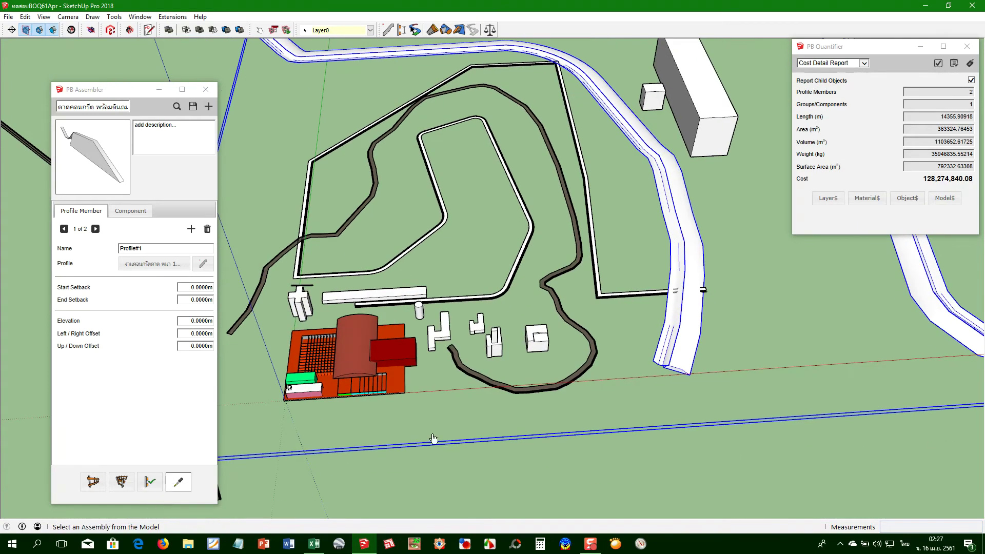
click(494, 376)
scroll(492, 379, down, 3)
scroll(489, 385, up, 1)
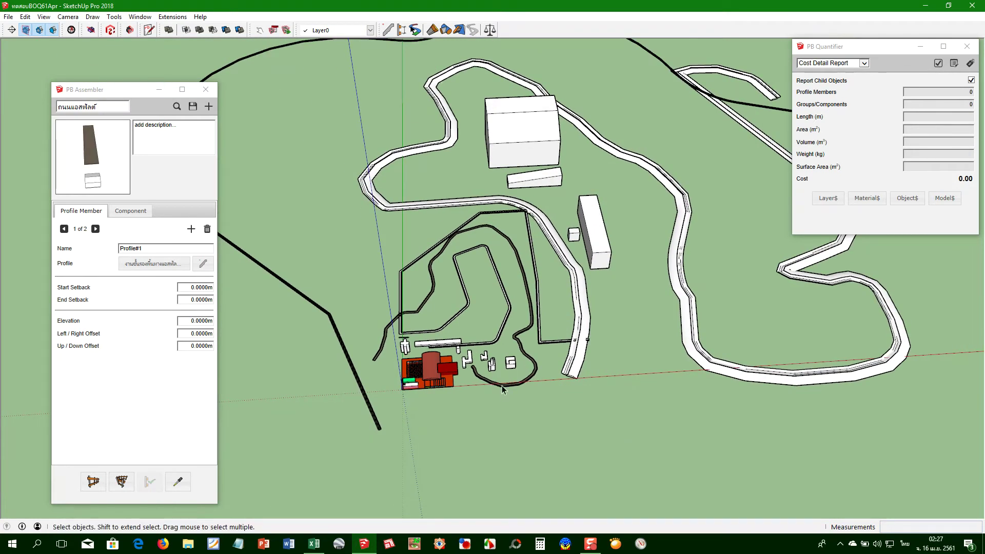
Inside the curve group, draw a Freehand loop continuing from the curve's end below the buildings
double_click(509, 382)
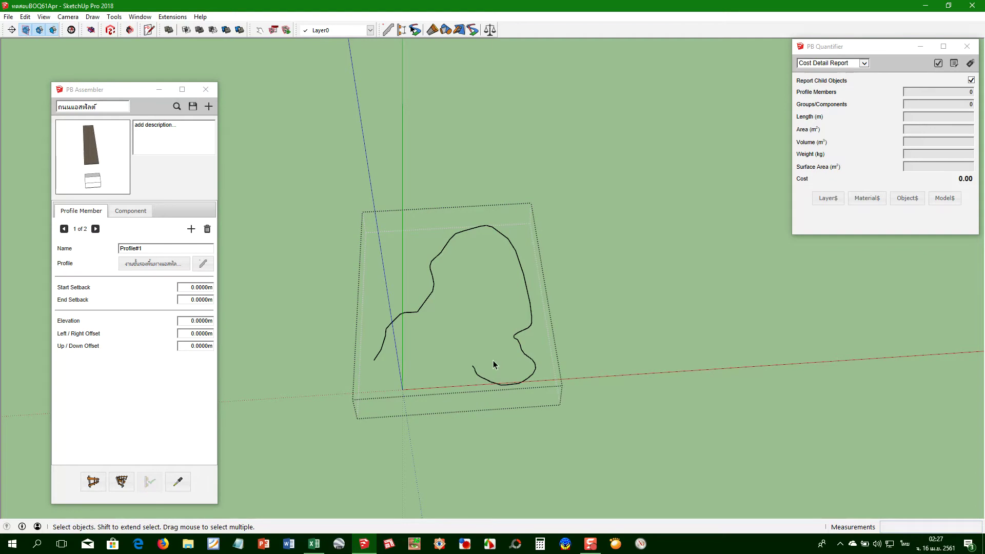
key(shift+f)
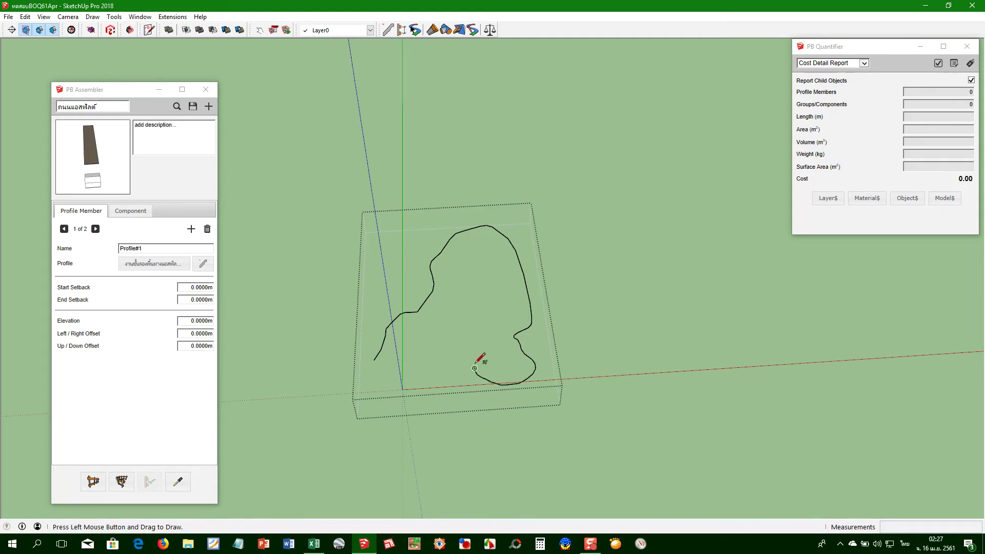
mouse_move(473, 364)
mouse_down()
mouse_move(636, 467)
mouse_move(653, 400)
mouse_move(744, 392)
mouse_move(813, 345)
mouse_move(936, 380)
mouse_up()
key(Escape)
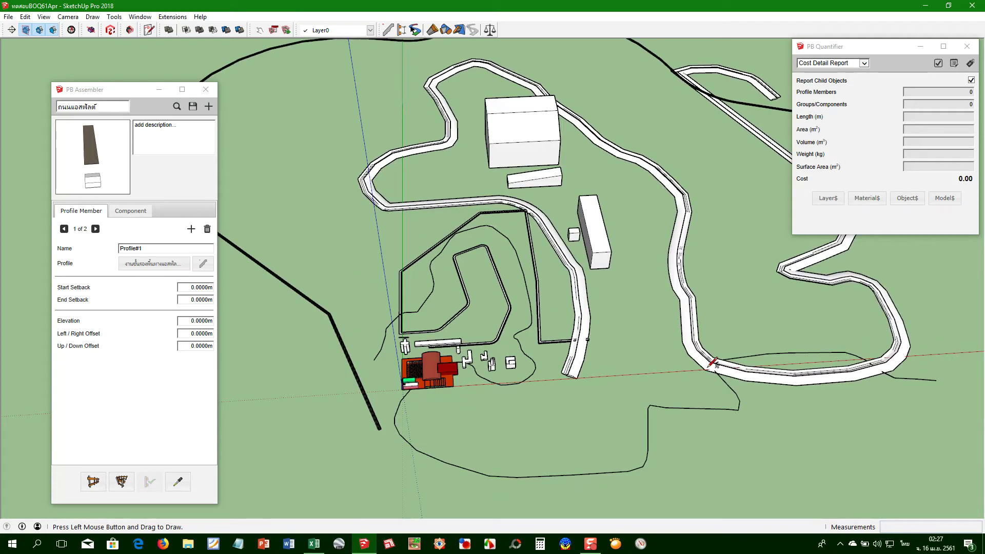
Select the road to read its 39,530,935.77 total cost, then reopen the black curve's group
scroll(519, 401, up, 2)
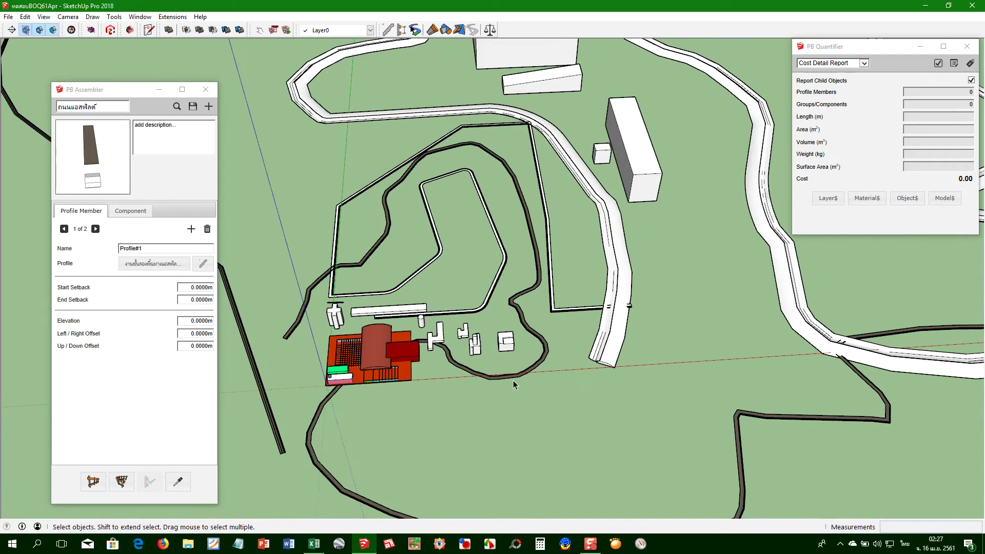
click(516, 378)
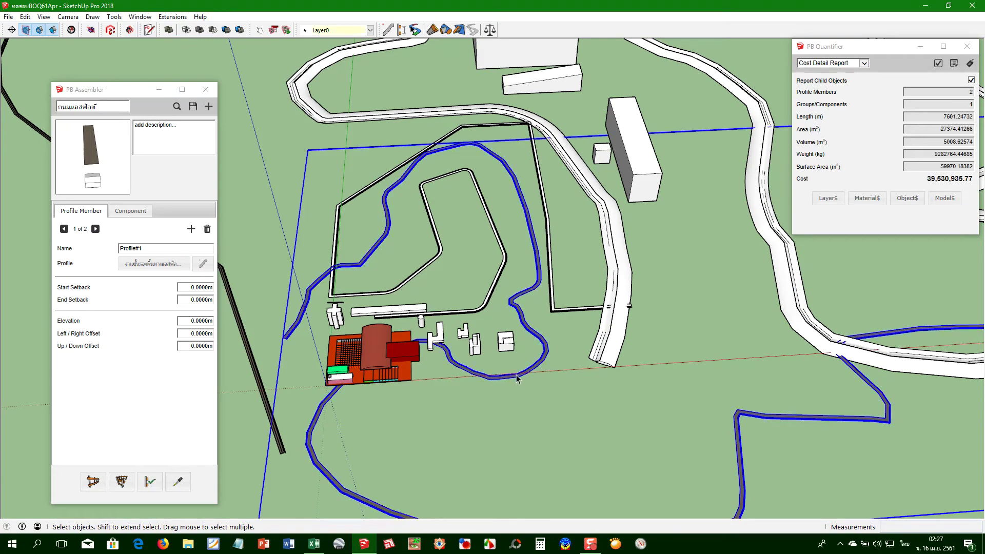
scroll(516, 379, down, 2)
scroll(515, 370, down, 1)
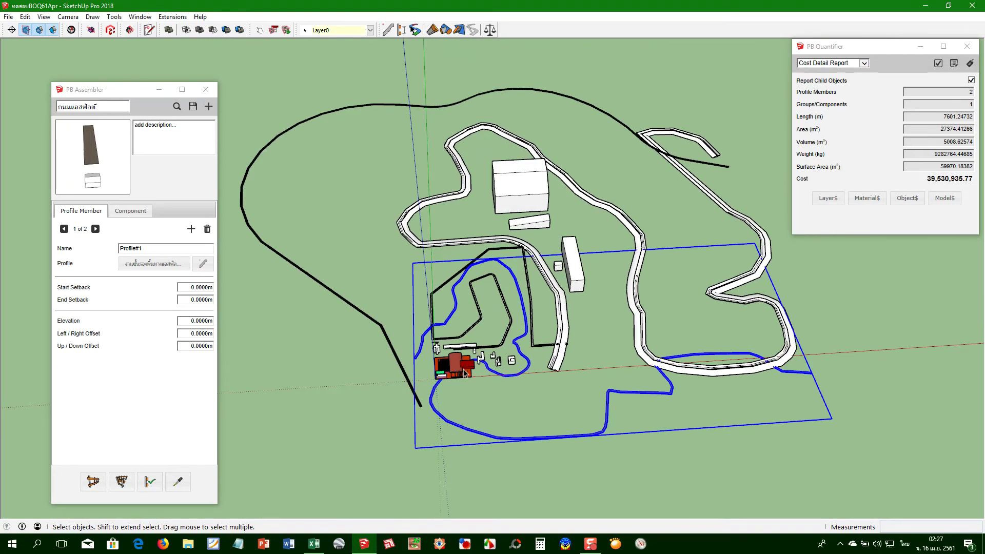
scroll(436, 379, up, 1)
scroll(495, 384, up, 2)
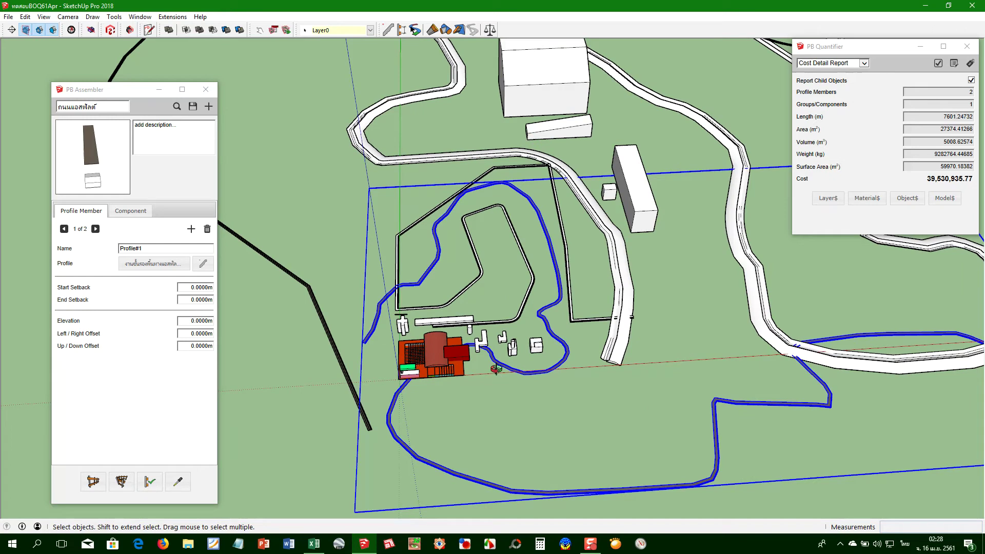
scroll(497, 370, up, 2)
scroll(472, 345, up, 1)
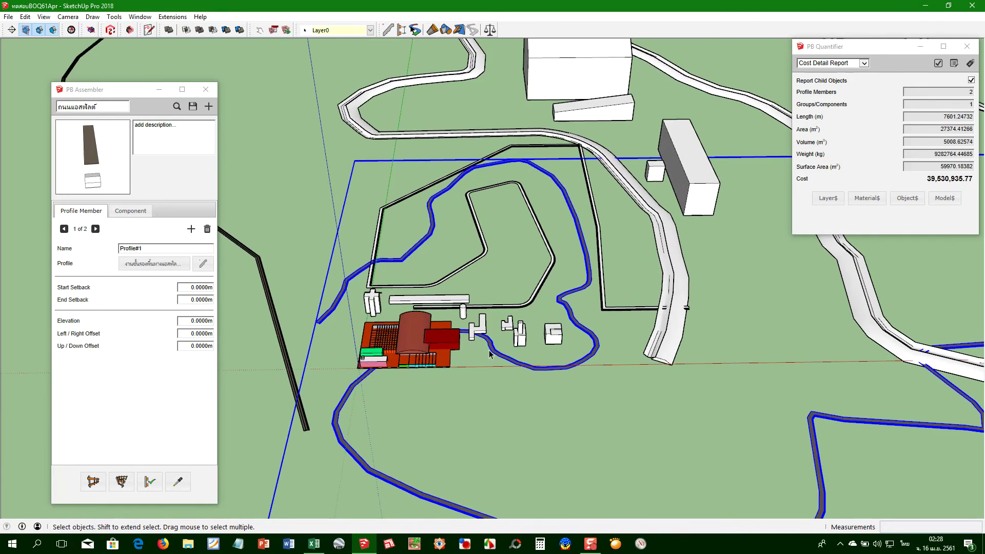
scroll(490, 354, down, 3)
drag(490, 354, 517, 430)
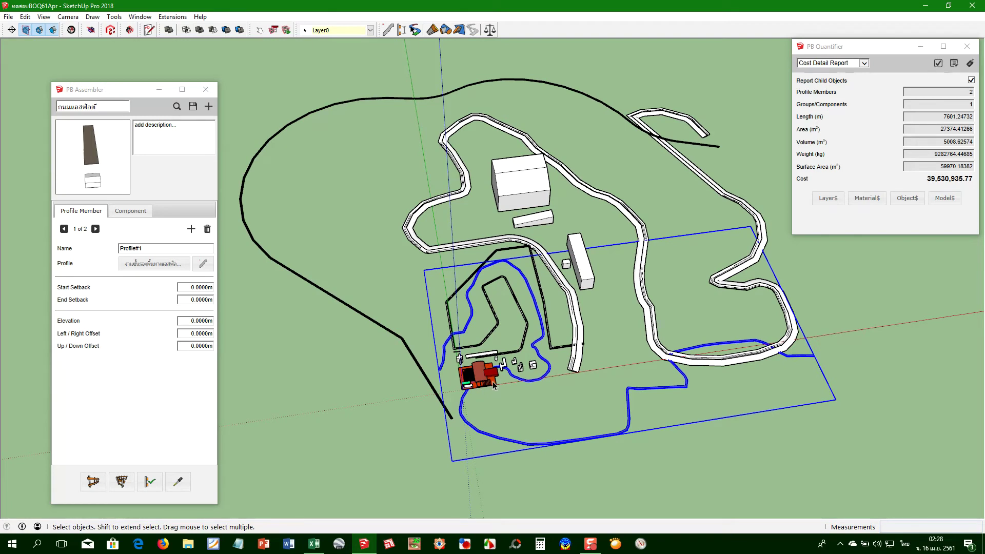
drag(494, 386, 427, 376)
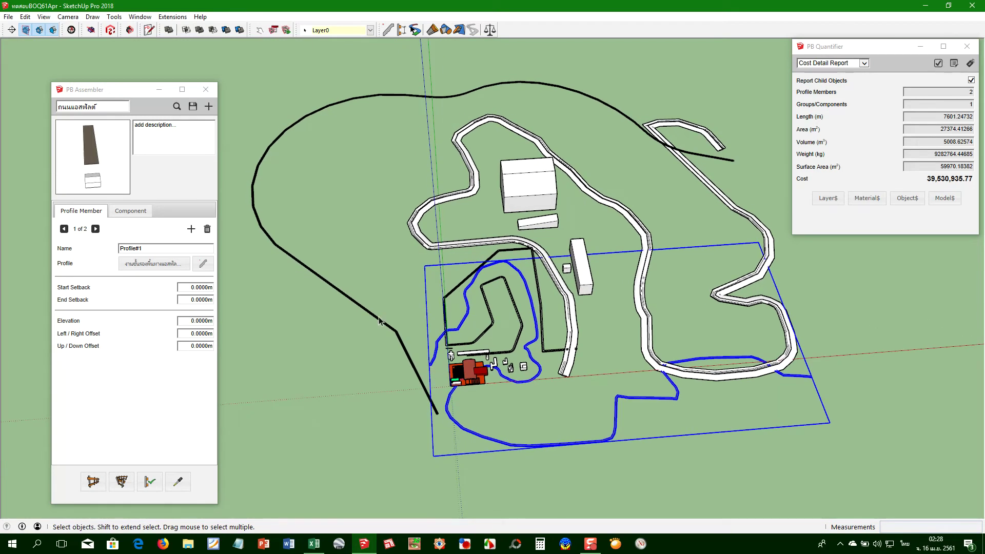
scroll(378, 321, down, 2)
double_click(287, 180)
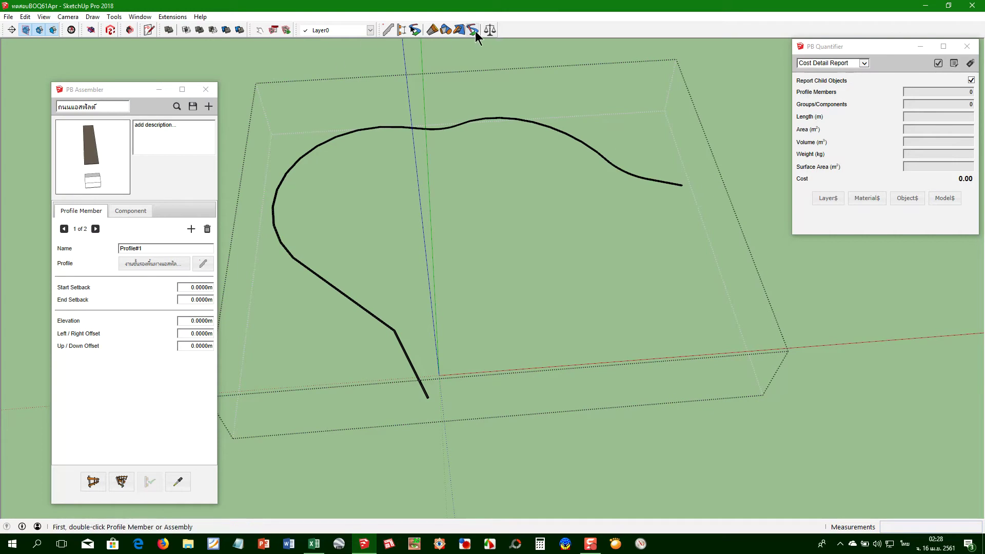
Abandon a trial two-point arc and erase the tiny stray edge beside the curve
key(shift+f)
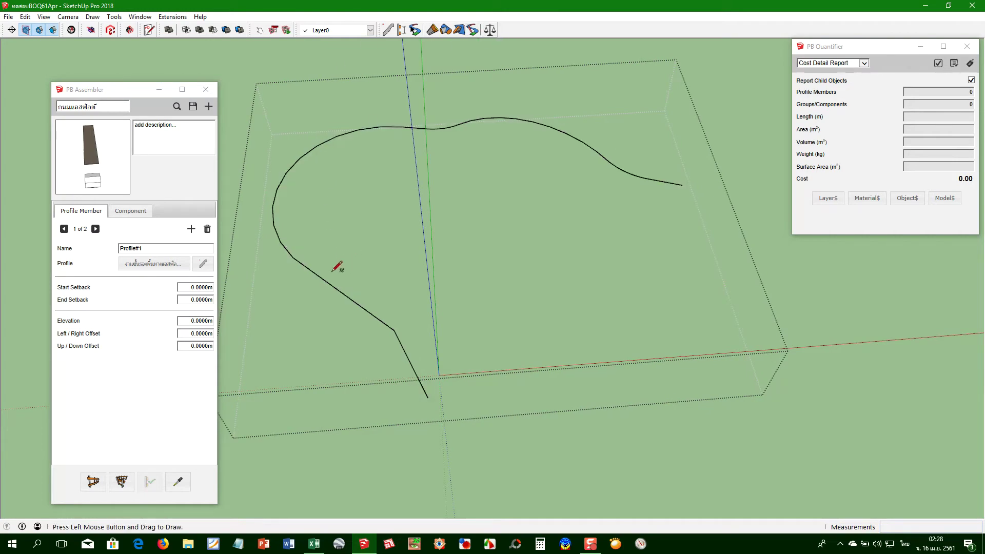
key(a)
click(324, 279)
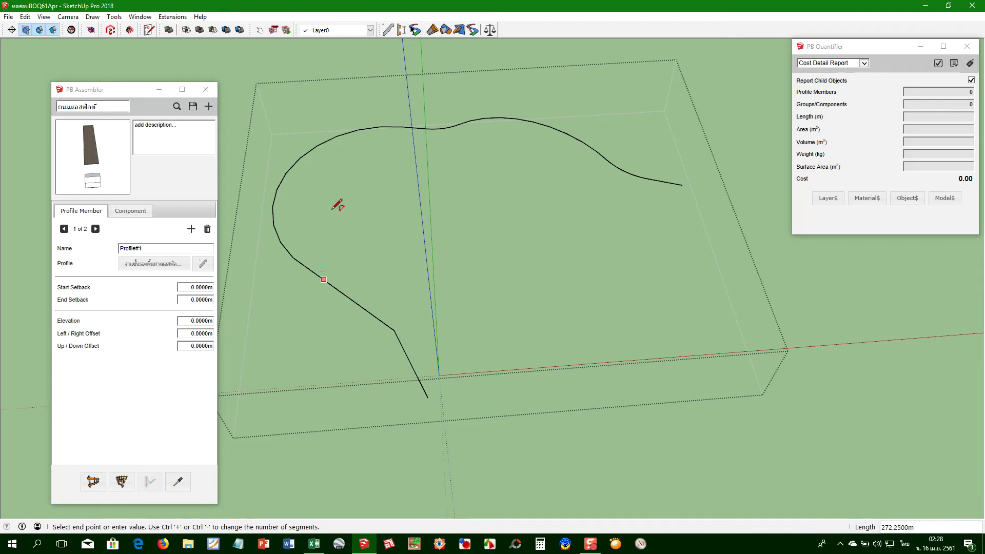
click(430, 129)
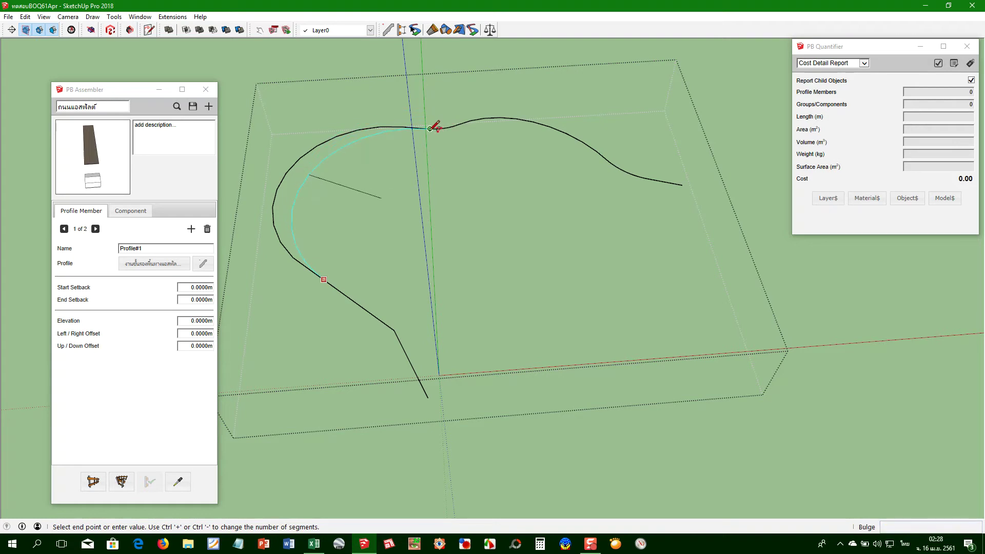
key(e)
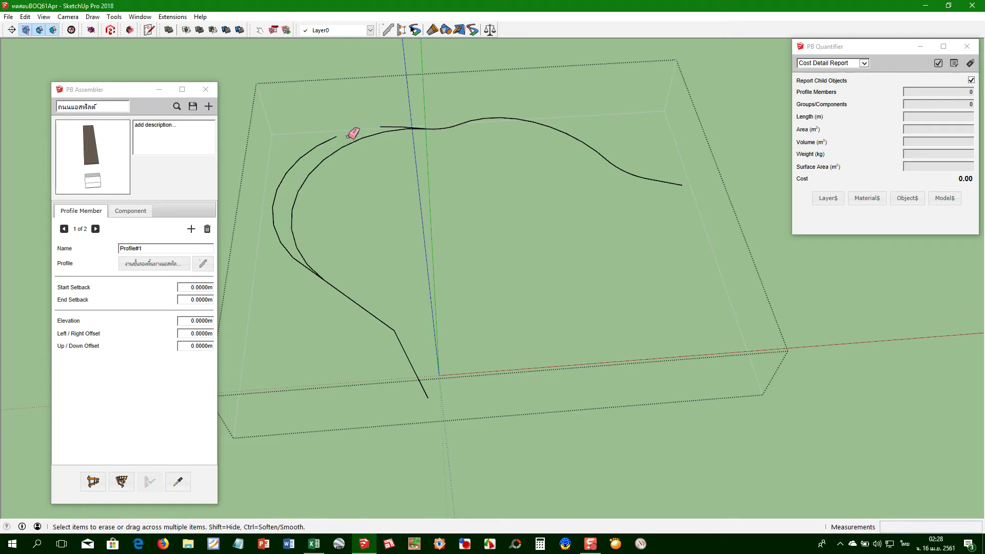
click(408, 125)
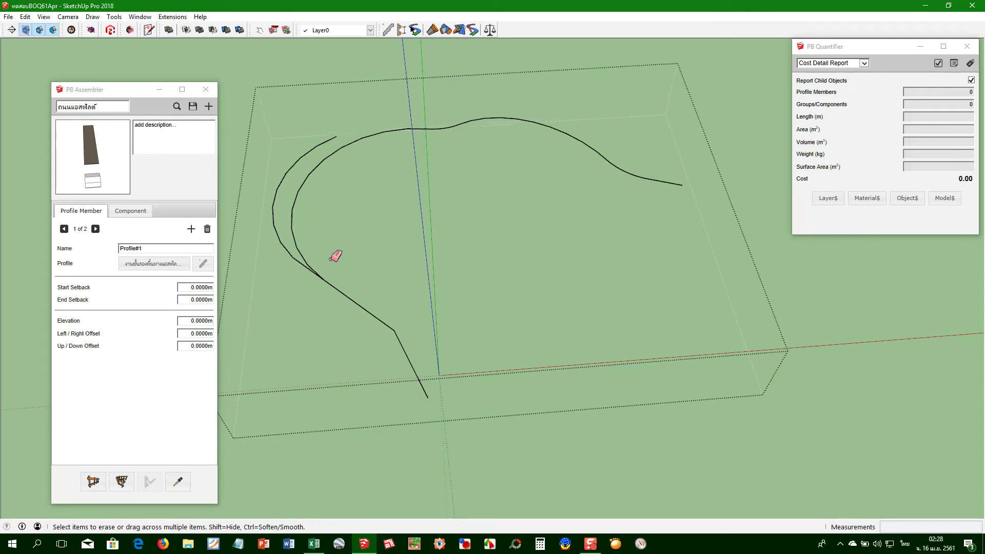
Delete the duplicate curve on the left, exit the group, and dismiss the path error
key(space)
click(290, 255)
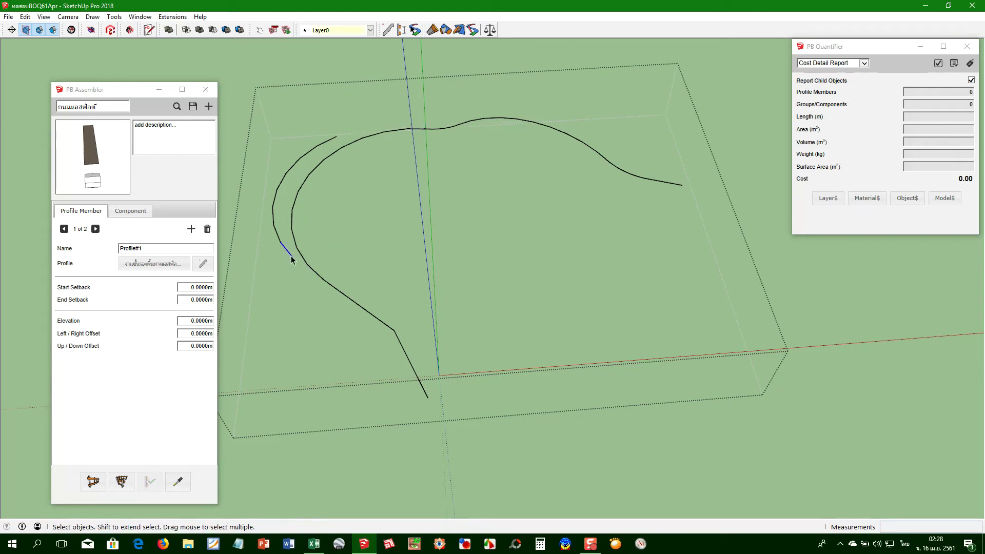
key(Delete)
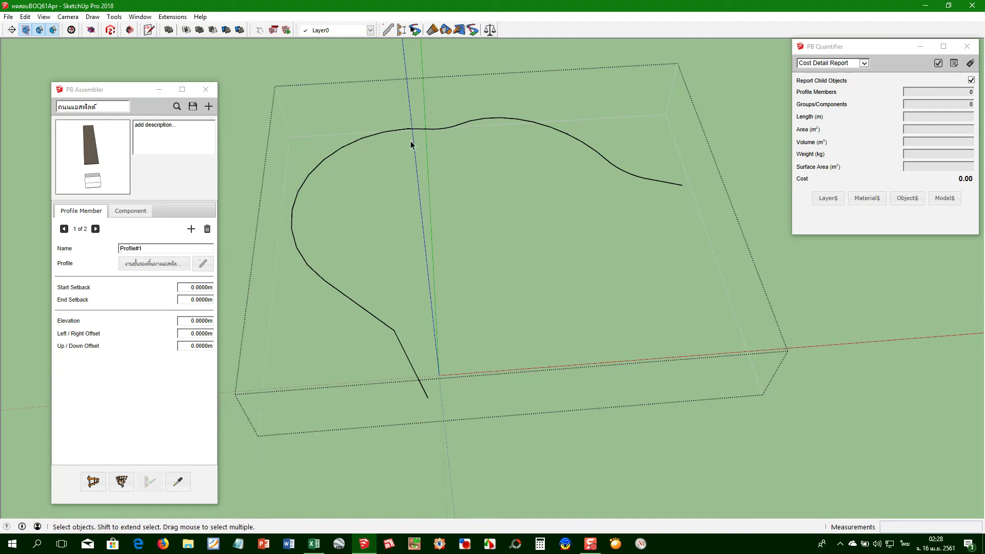
key(Escape)
click(542, 294)
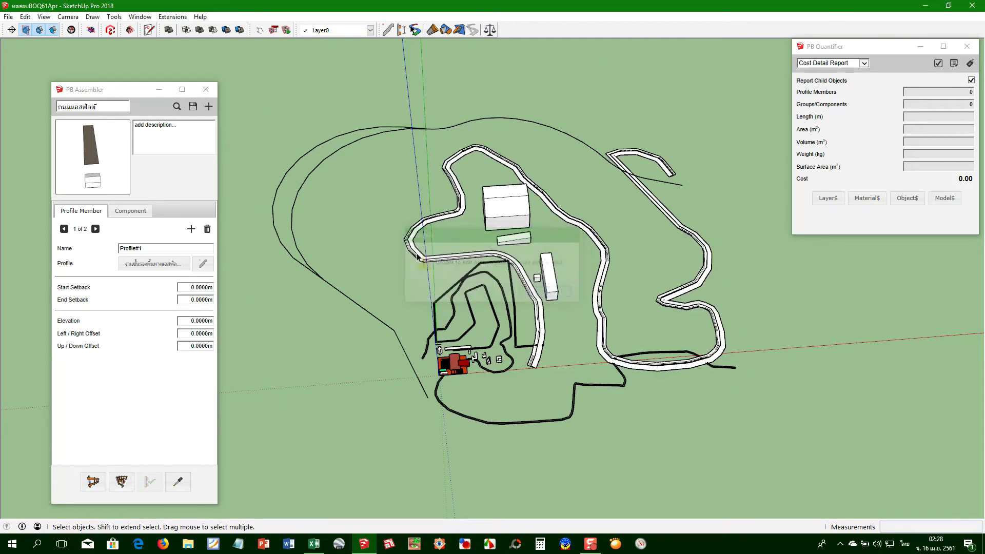
Reopen the curve group and zoom in to inspect the remaining single curve
double_click(292, 228)
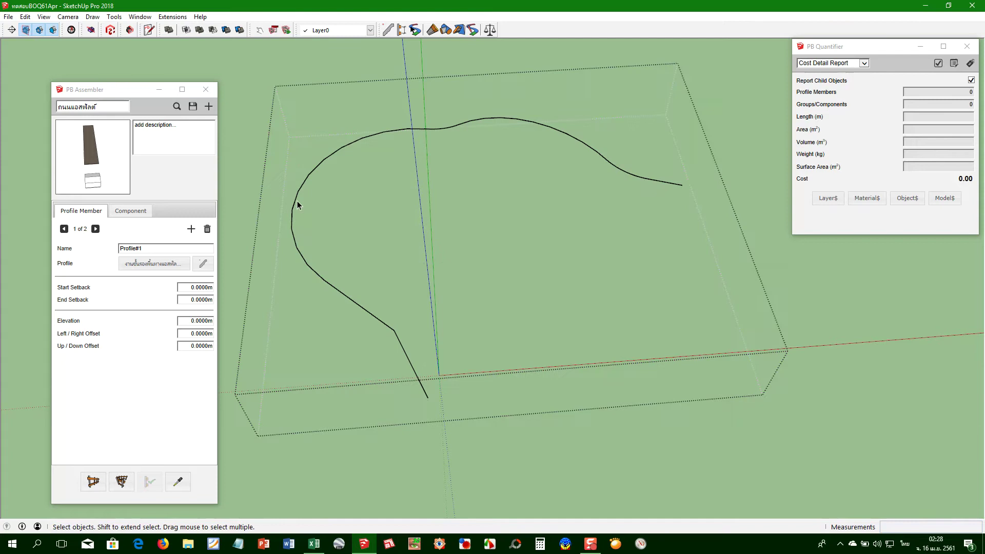
scroll(293, 221, up, 3)
scroll(472, 106, up, 2)
scroll(470, 104, up, 2)
scroll(462, 110, up, 2)
scroll(455, 114, up, 2)
scroll(455, 113, up, 2)
key(e)
scroll(482, 110, up, 2)
scroll(485, 109, up, 1)
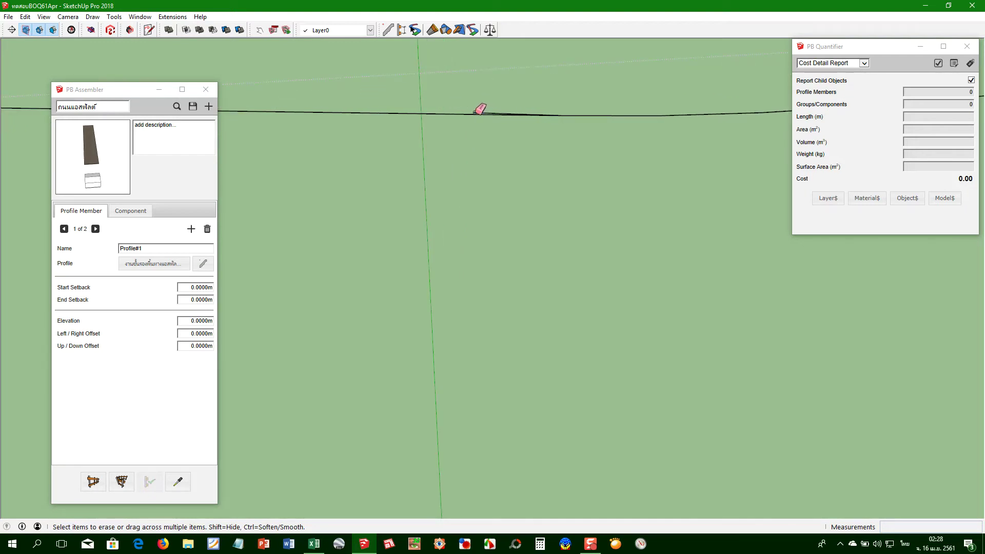
scroll(480, 110, up, 2)
Select the road to check its quantities, then clear the selection and zoom out
key(space)
click(486, 121)
scroll(461, 126, down, 1)
click(355, 111)
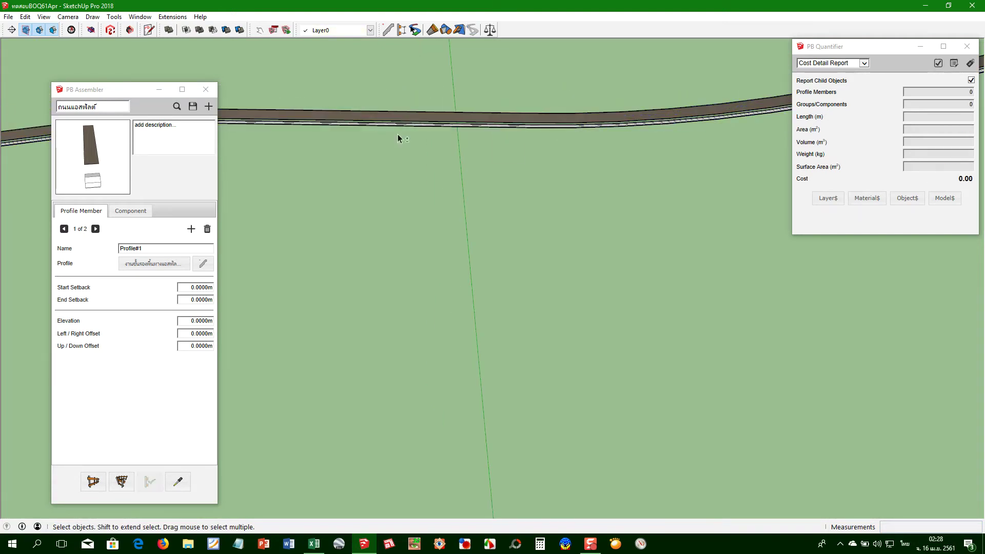
scroll(398, 138, down, 3)
scroll(404, 145, down, 1)
scroll(436, 175, down, 1)
scroll(464, 201, down, 1)
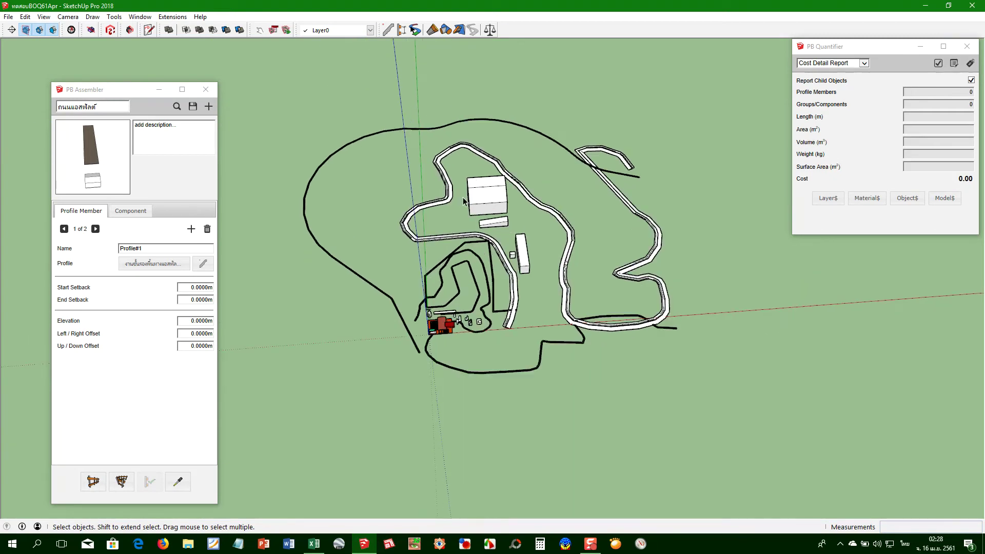
Window-select the whole site, close PB Assembler, and orbit to frame the model
drag(273, 95, 732, 380)
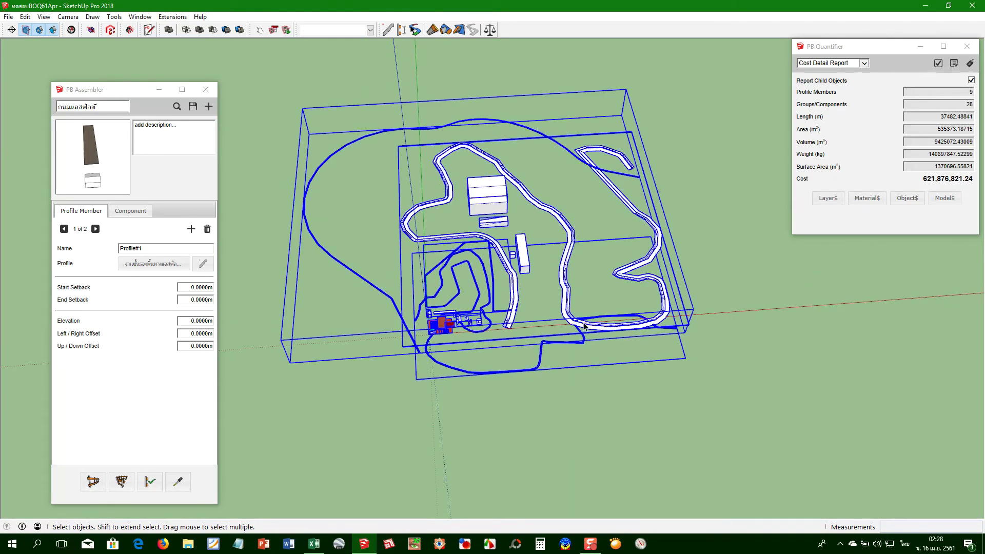
click(206, 90)
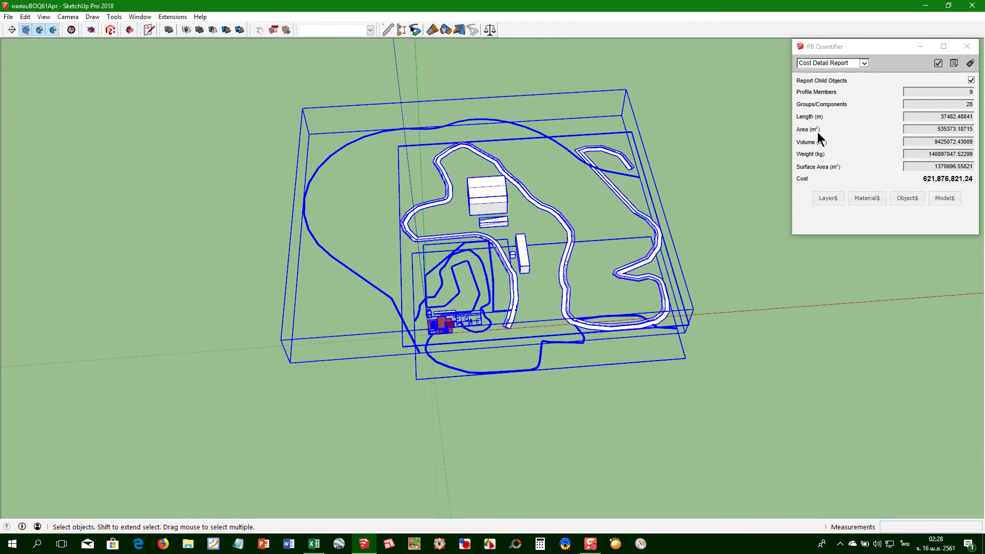
drag(516, 188, 477, 229)
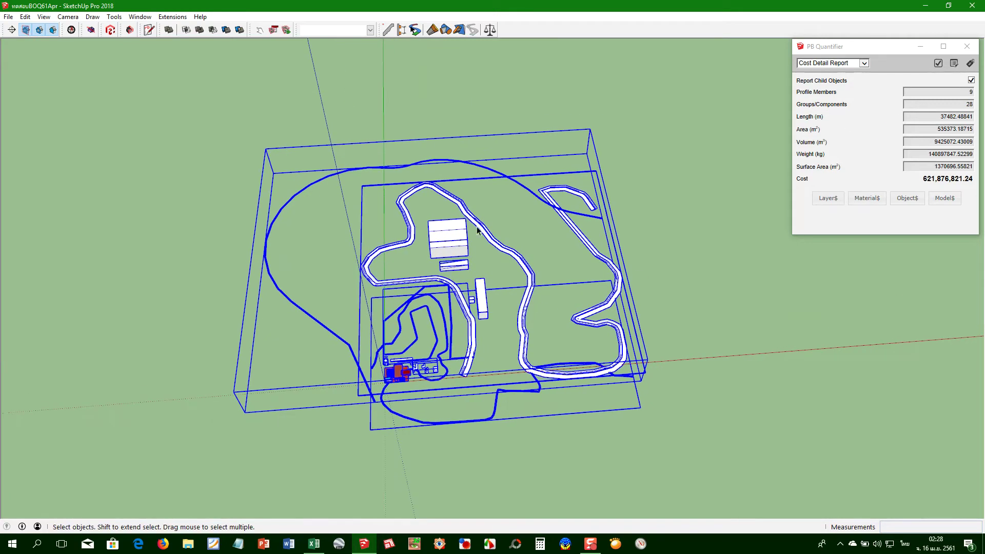
scroll(508, 307, up, 3)
drag(508, 307, 518, 296)
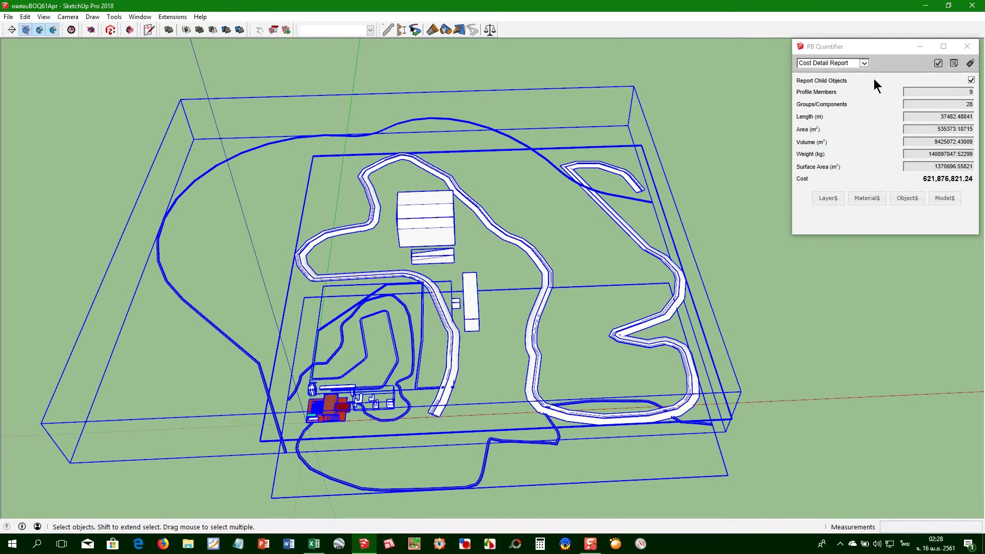
Copy all 60 rows of the Cost Detail Report, then switch to the BOQ61Apr11 workbook
click(936, 64)
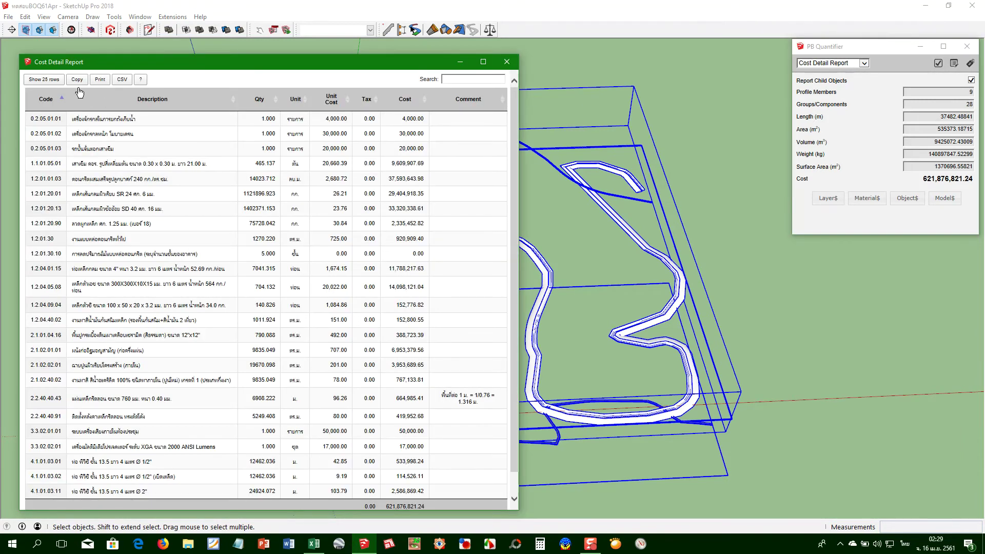
click(43, 80)
click(69, 124)
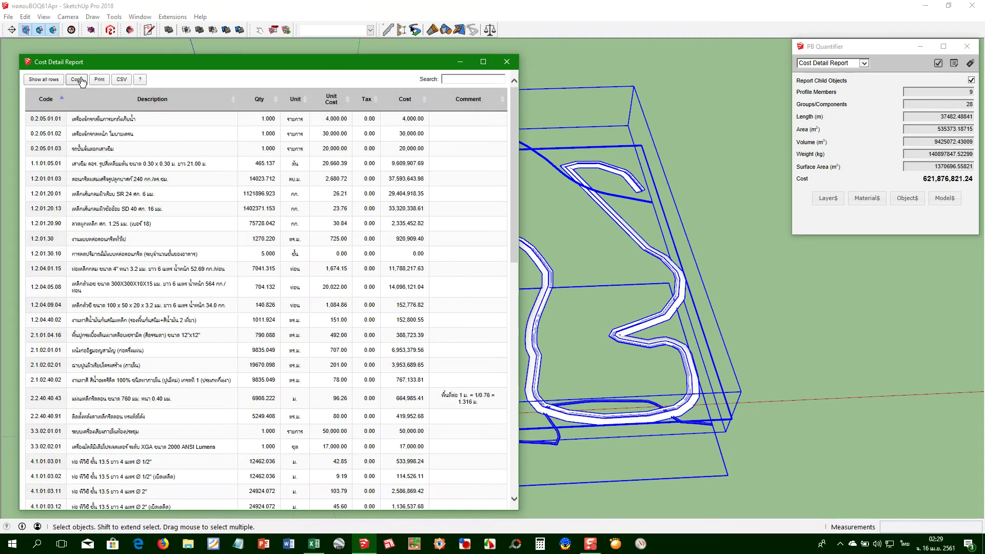
click(76, 80)
click(318, 546)
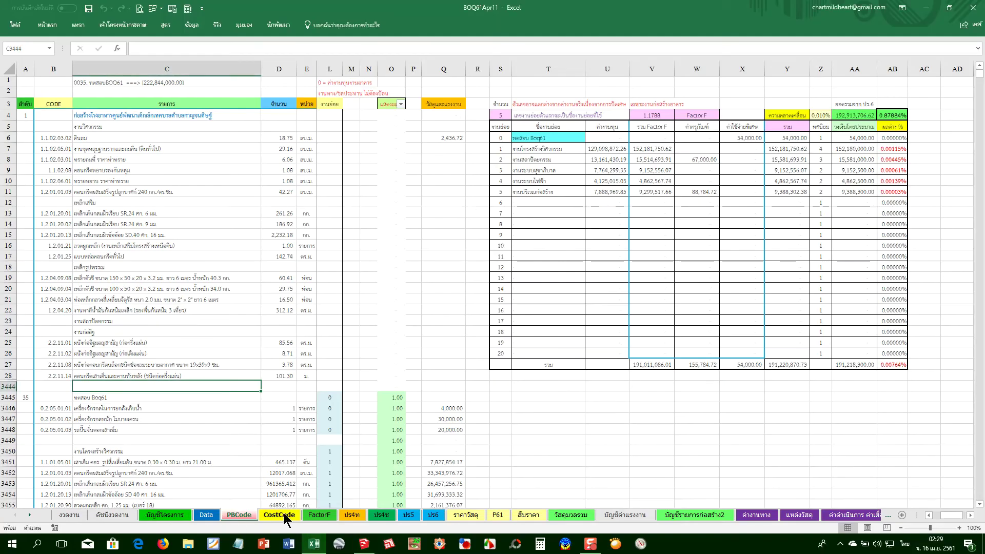
Inspect the O3445 formula and select column O from O3445 to O3511
scroll(156, 394, down, 4)
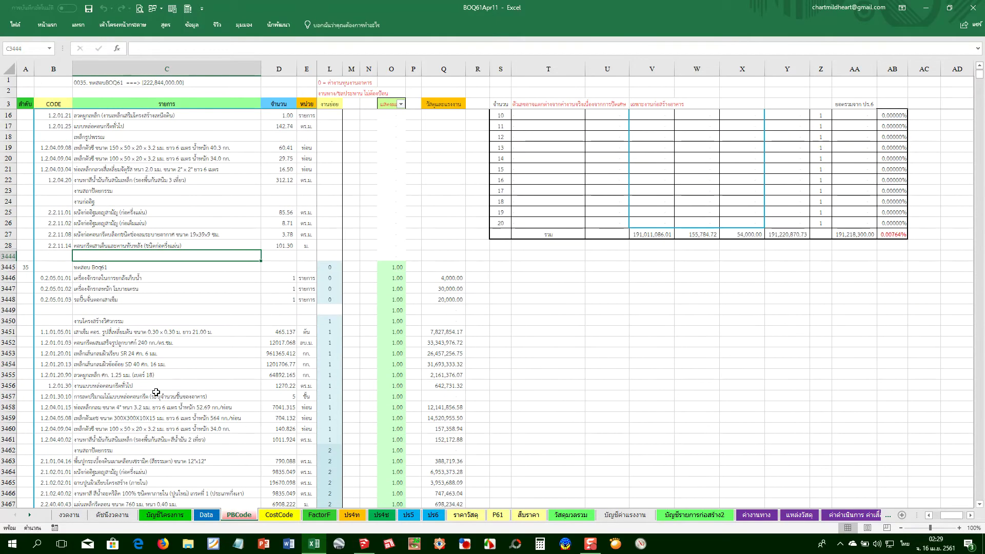
scroll(55, 246, down, 1)
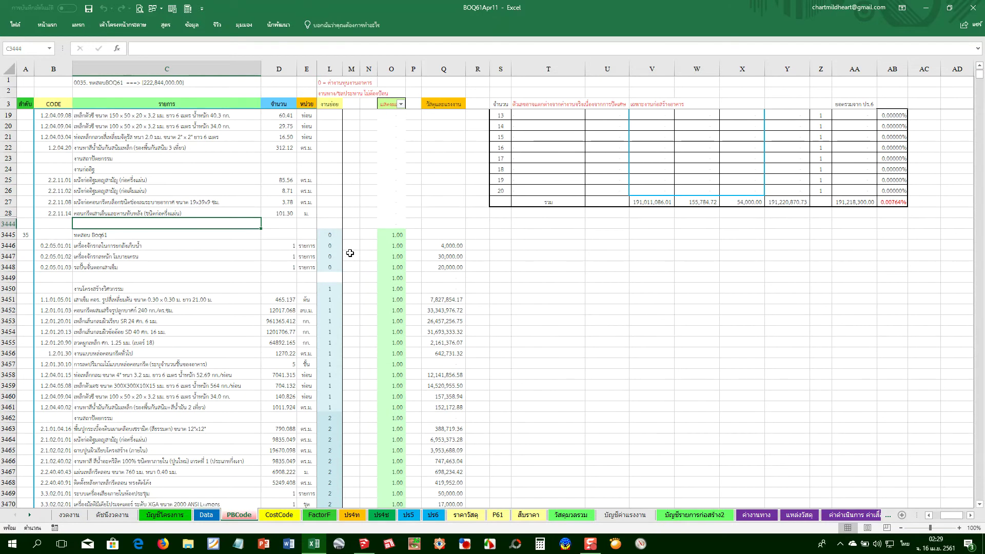
click(396, 234)
scroll(405, 349, down, 1)
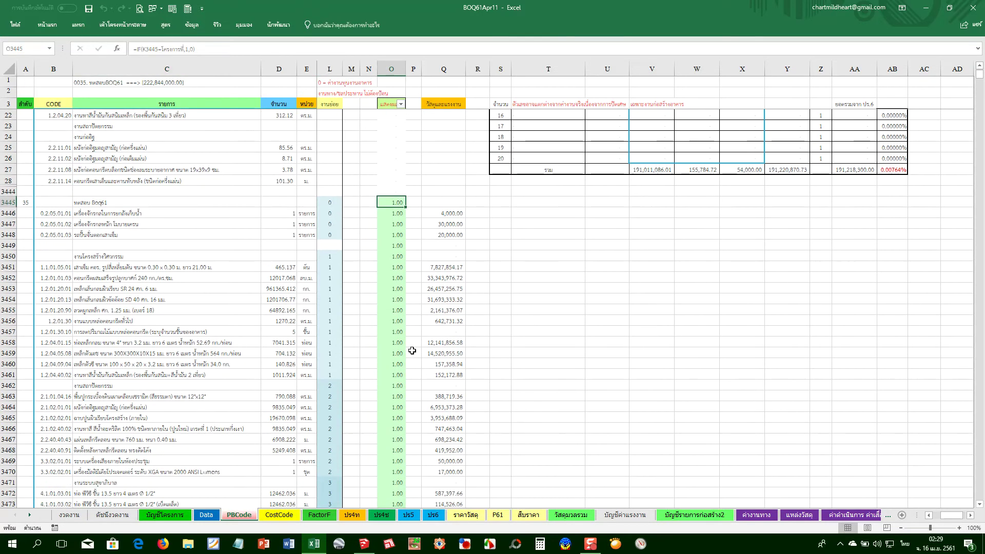
scroll(405, 349, down, 3)
scroll(404, 356, down, 3)
scroll(404, 356, down, 8)
scroll(403, 390, down, 1)
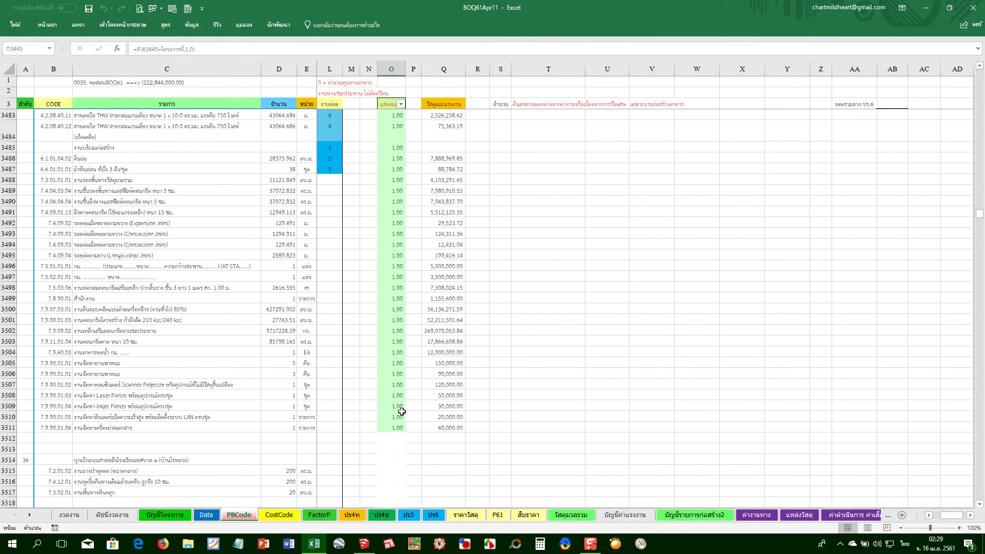
shift+click(391, 427)
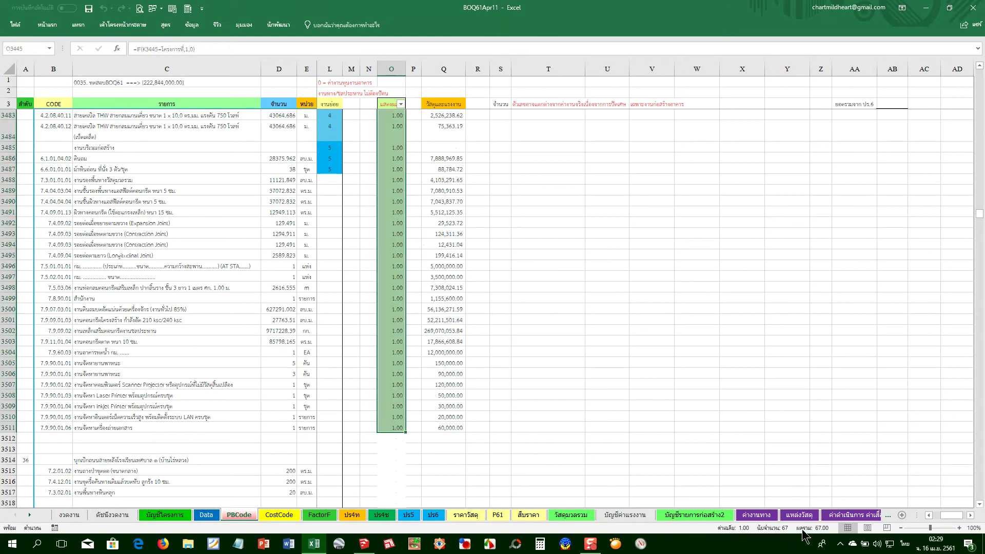
Check the item texts in C3502 and C3505, then return to the top of the block
click(138, 331)
click(171, 365)
scroll(190, 273, up, 2)
scroll(189, 273, up, 4)
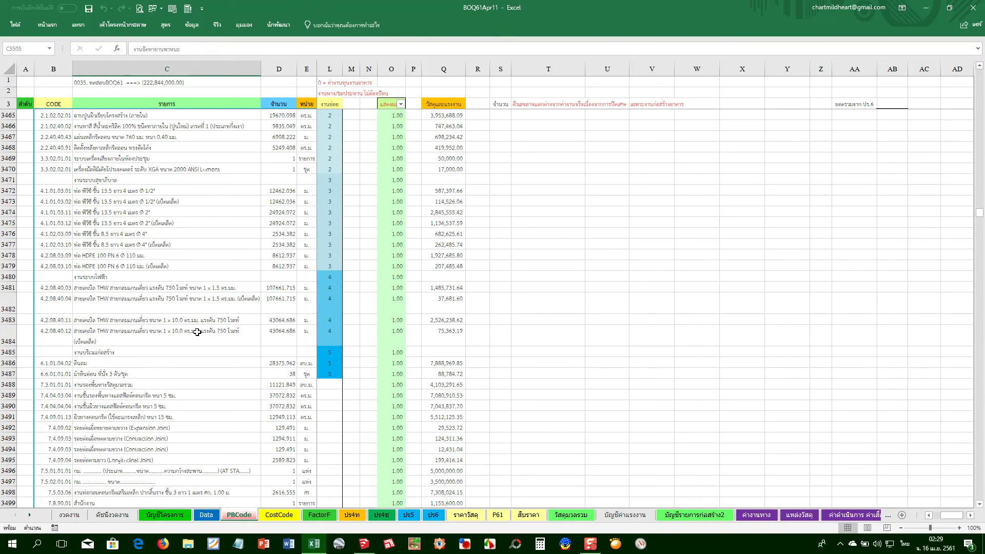
scroll(196, 331, up, 3)
scroll(190, 333, up, 3)
scroll(187, 332, up, 3)
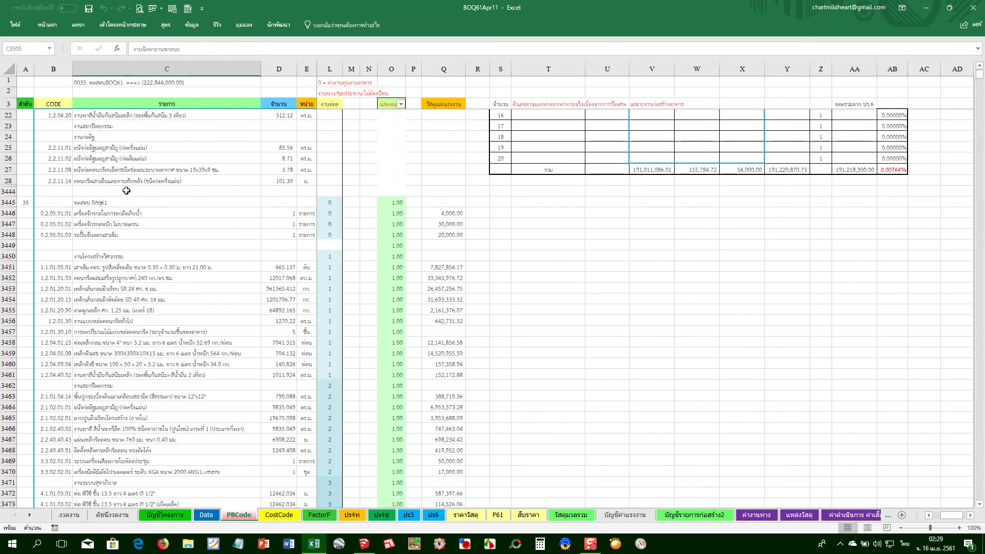
Place the report rows at B3446 and verify the pasted items from C3454 through C3511
click(60, 214)
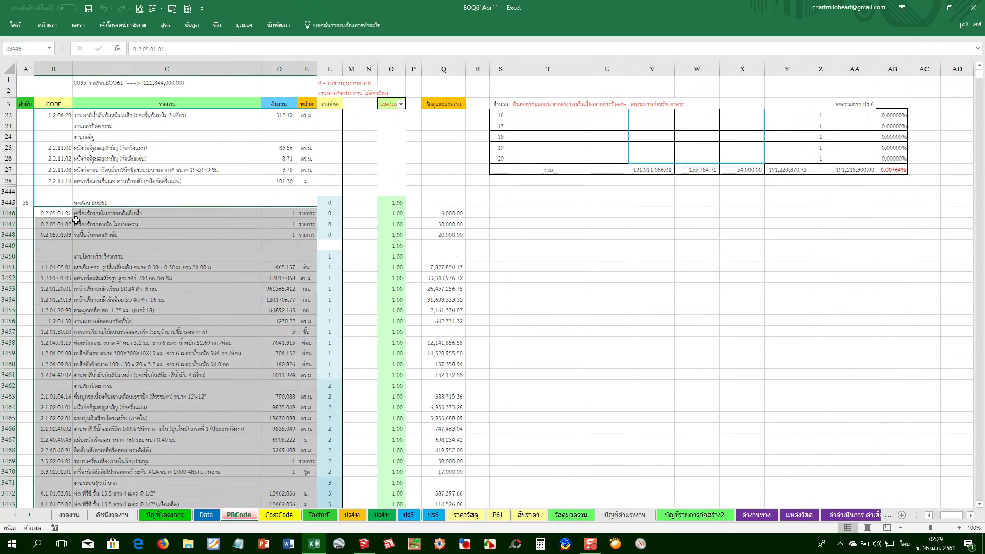
click(98, 298)
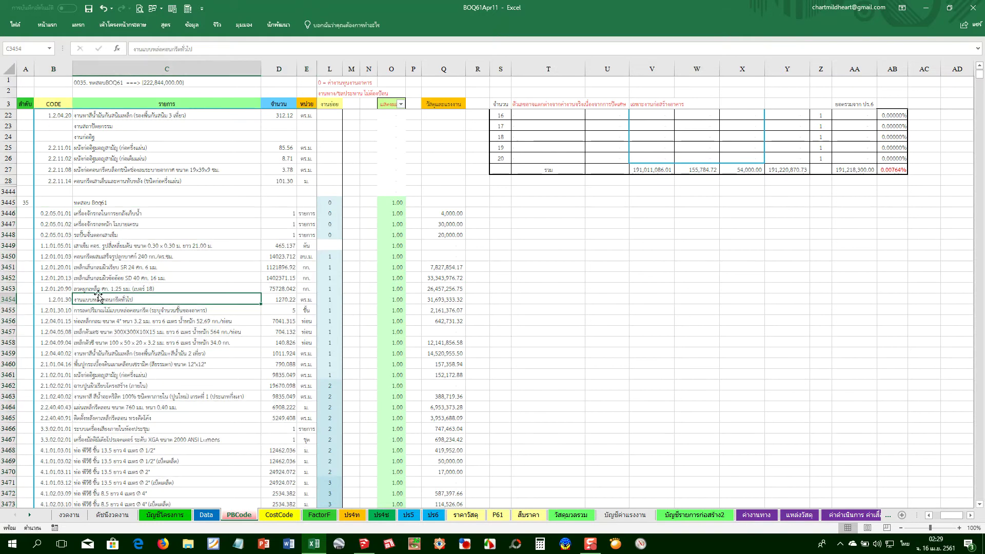
scroll(104, 306, down, 10)
scroll(104, 308, down, 1)
scroll(104, 308, down, 2)
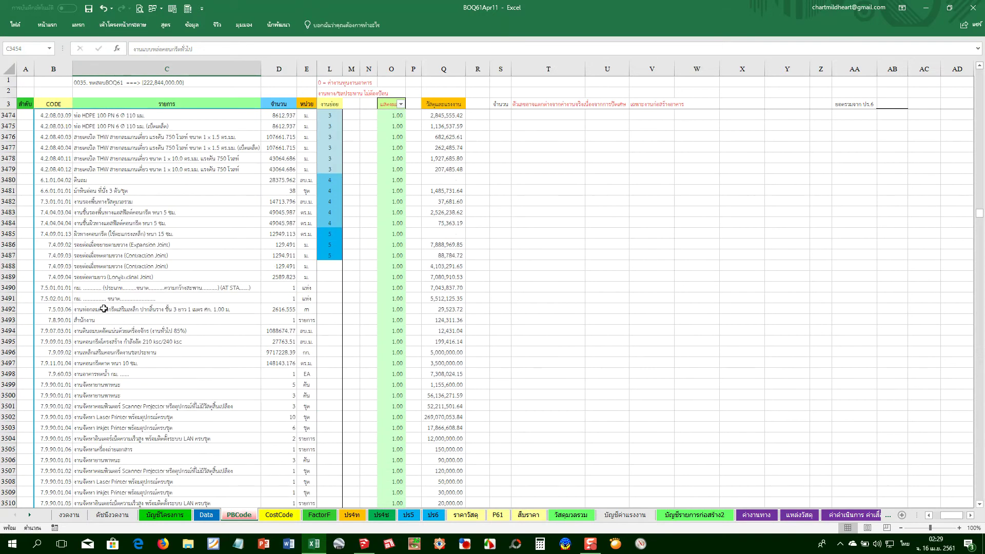
scroll(104, 308, down, 3)
scroll(104, 309, down, 2)
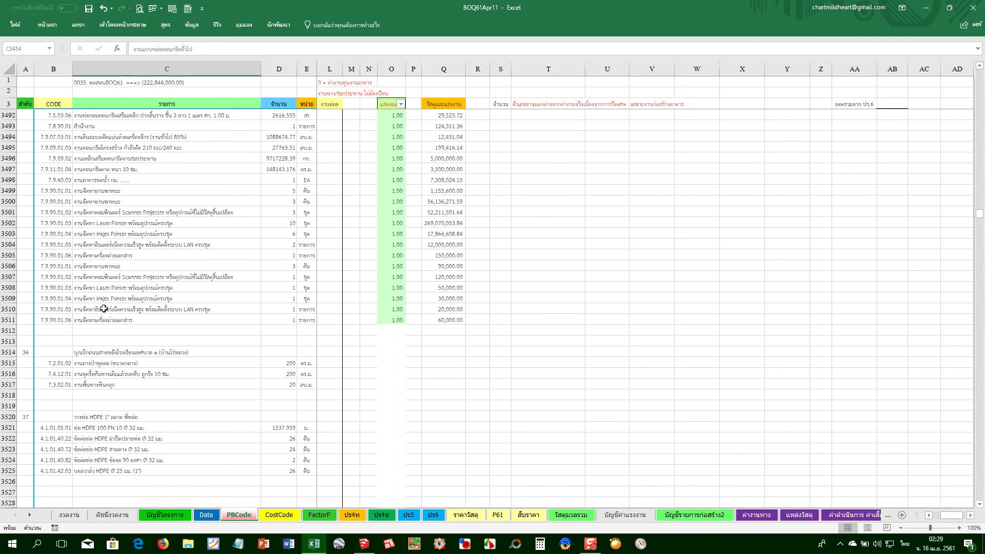
click(126, 318)
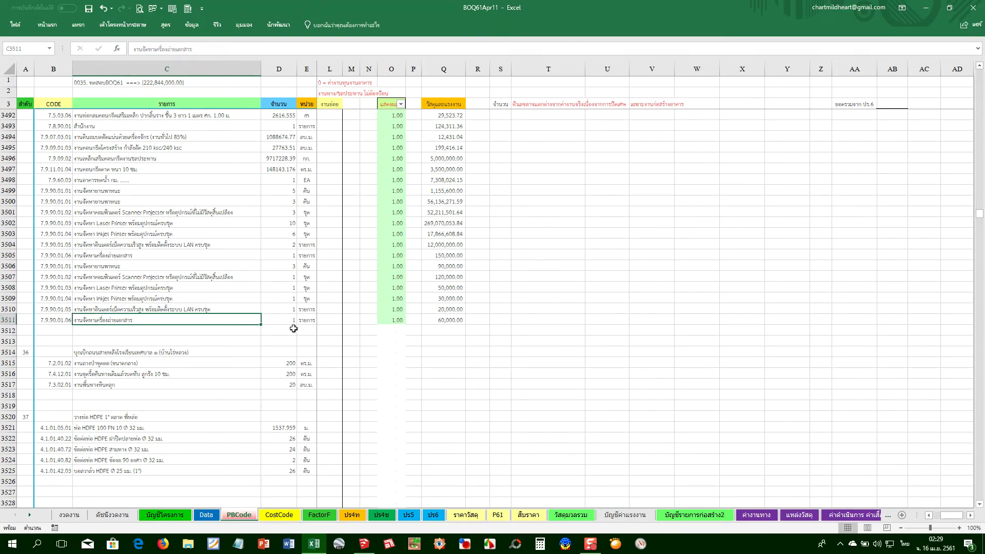
Recalculate the sheet so the column Q amounts update
scroll(293, 328, up, 3)
scroll(230, 329, up, 3)
scroll(228, 328, up, 2)
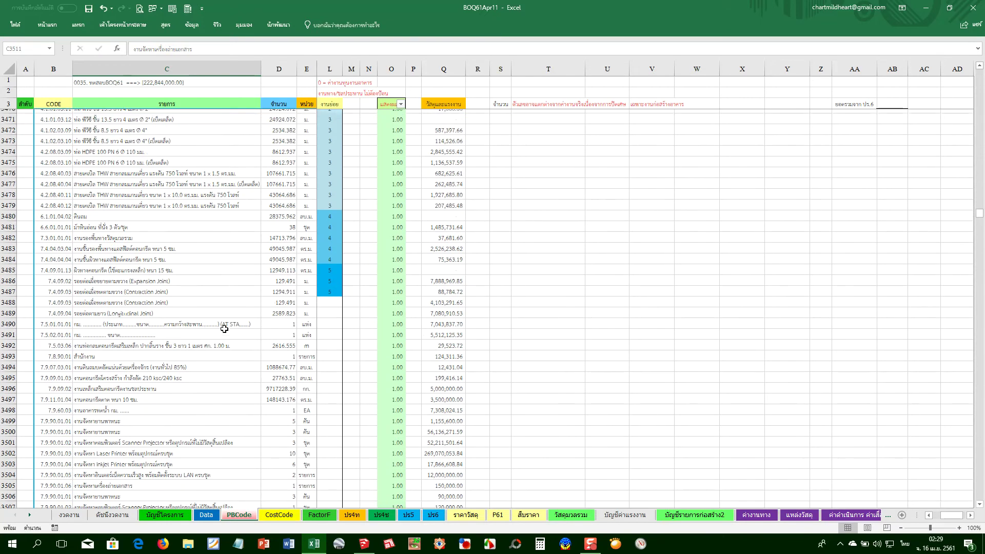
scroll(225, 329, up, 1)
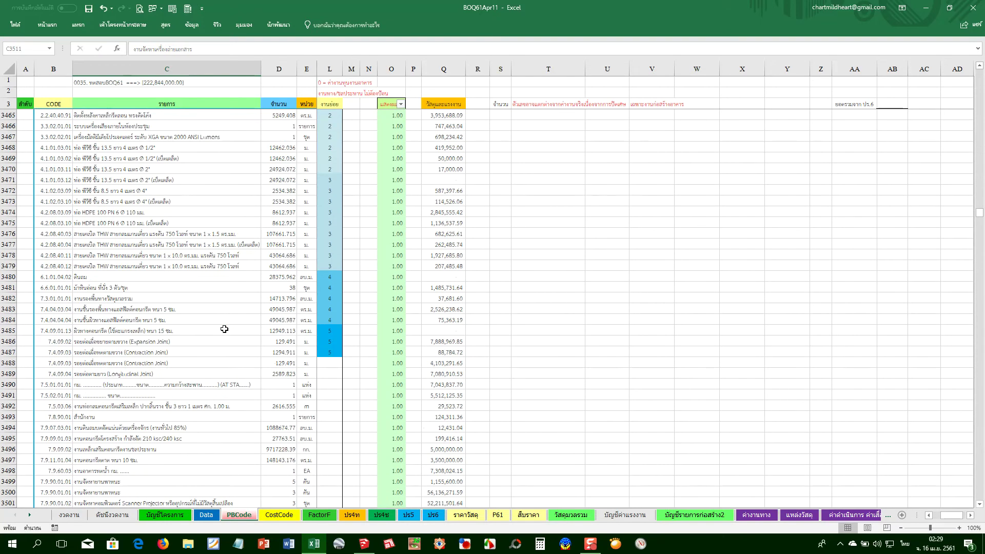
click(171, 9)
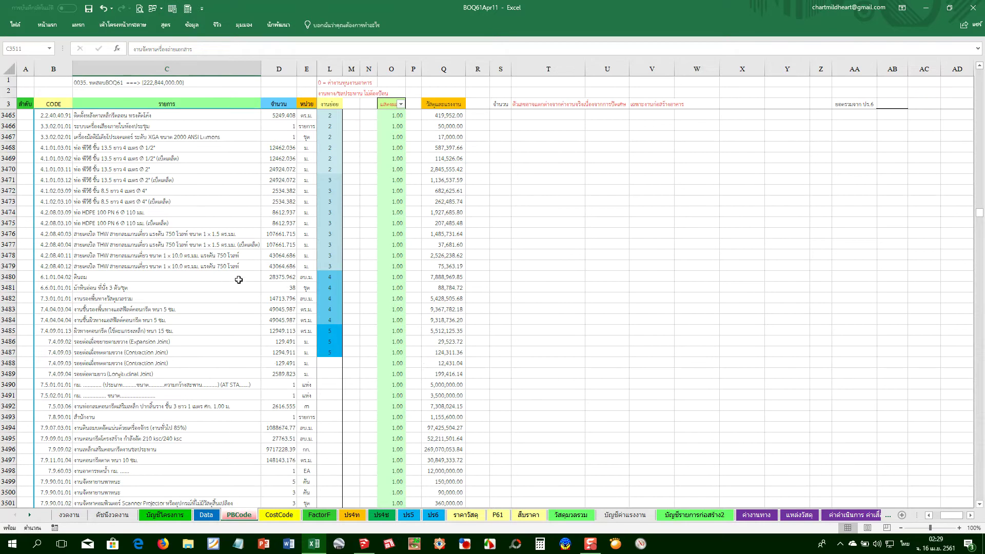
Clear the column L values in rows 3482 to 3487
scroll(367, 198, up, 1)
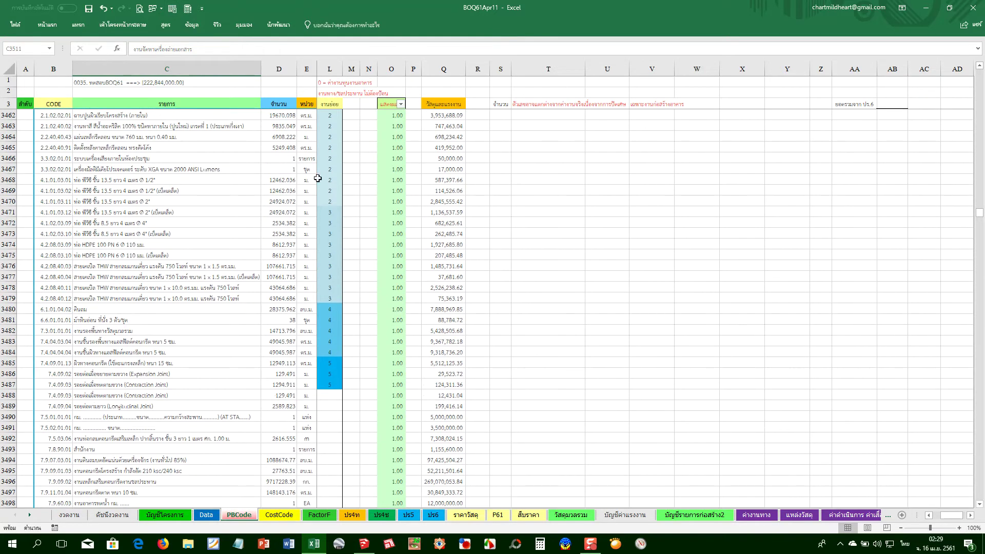
click(333, 340)
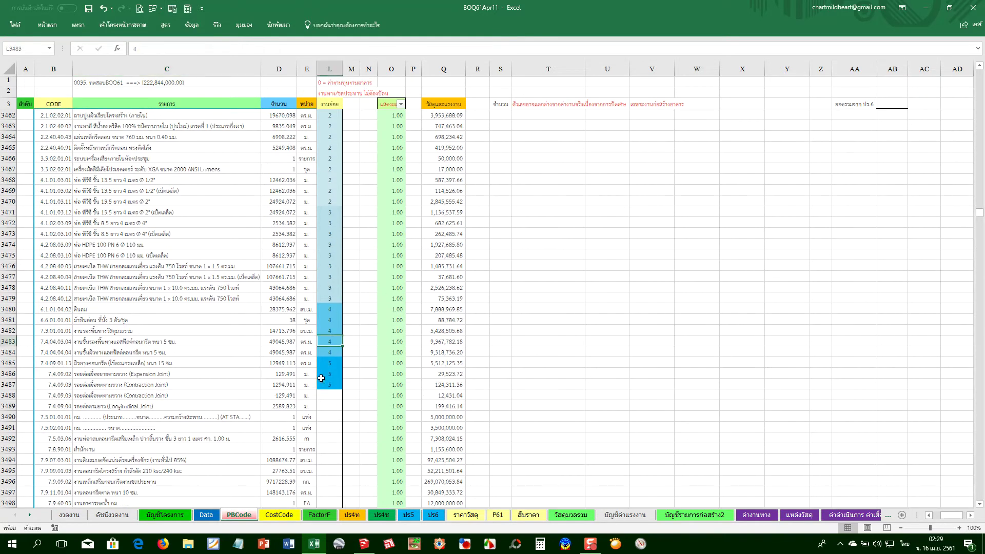
click(328, 383)
drag(328, 378, 326, 333)
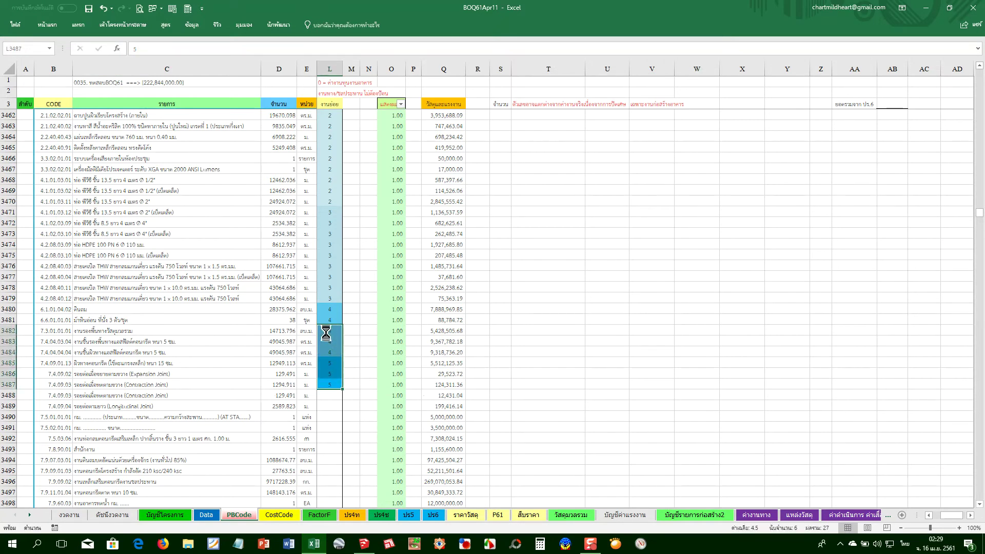
key(Delete)
Select the row 3448 unit cell and undo to reveal hidden columns F through K
scroll(267, 254, up, 6)
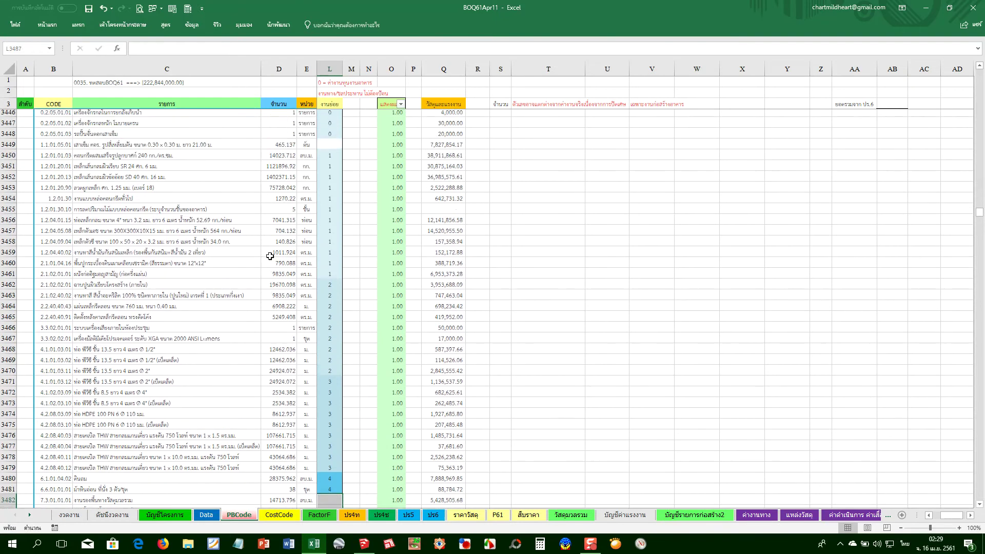
scroll(352, 207, up, 3)
scroll(340, 213, down, 3)
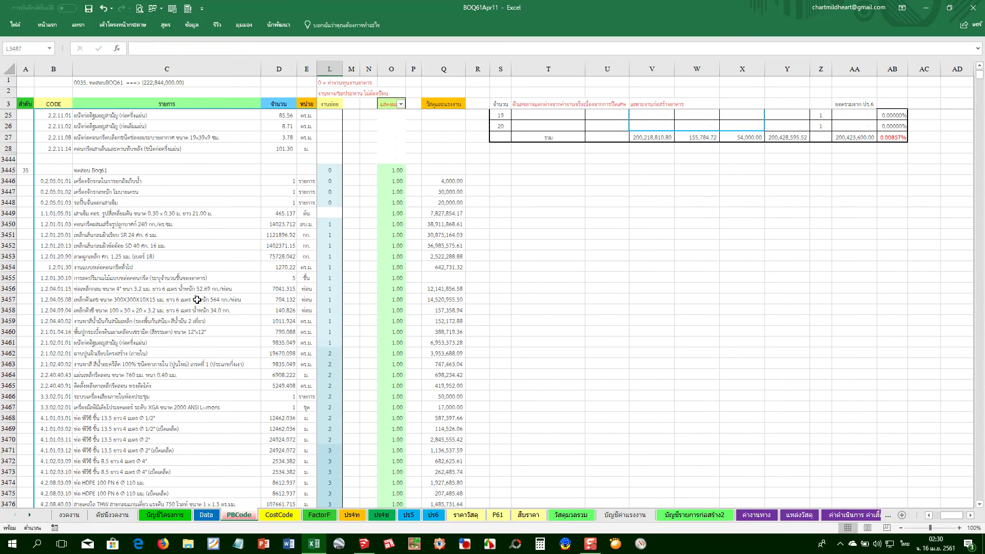
click(307, 204)
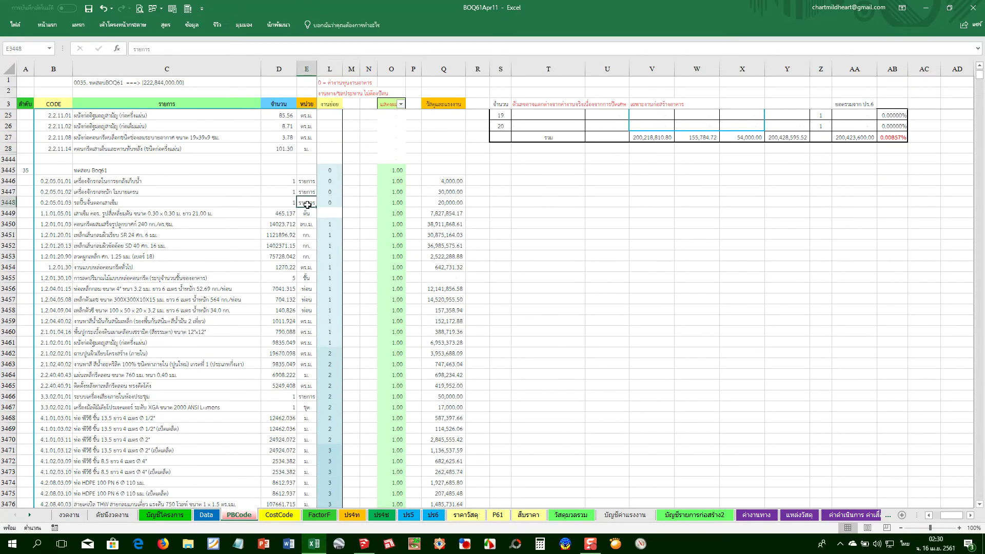
key(ctrl+z)
Copy the 0 from L3448 into L3449, then change L3449 to 1
scroll(345, 264, down, 1)
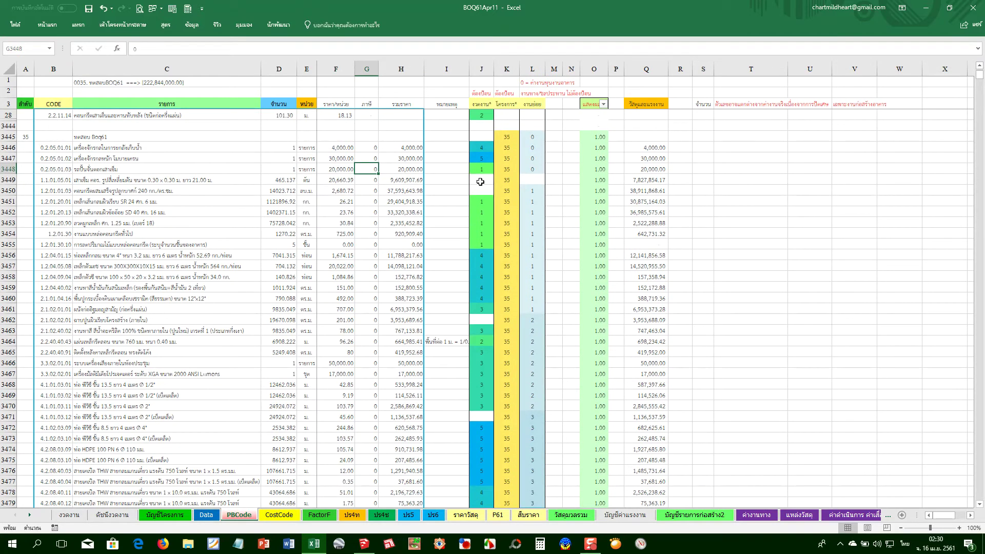
click(483, 147)
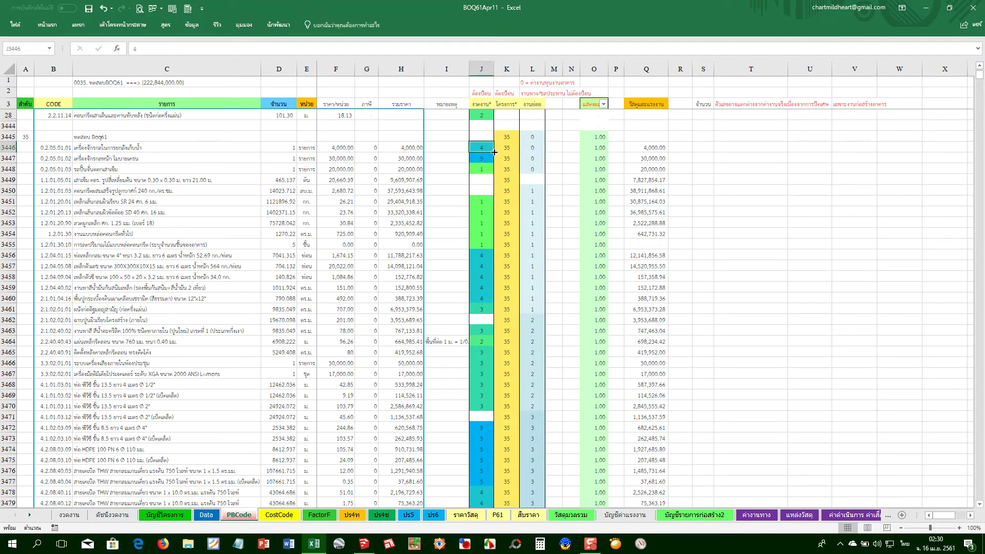
click(532, 201)
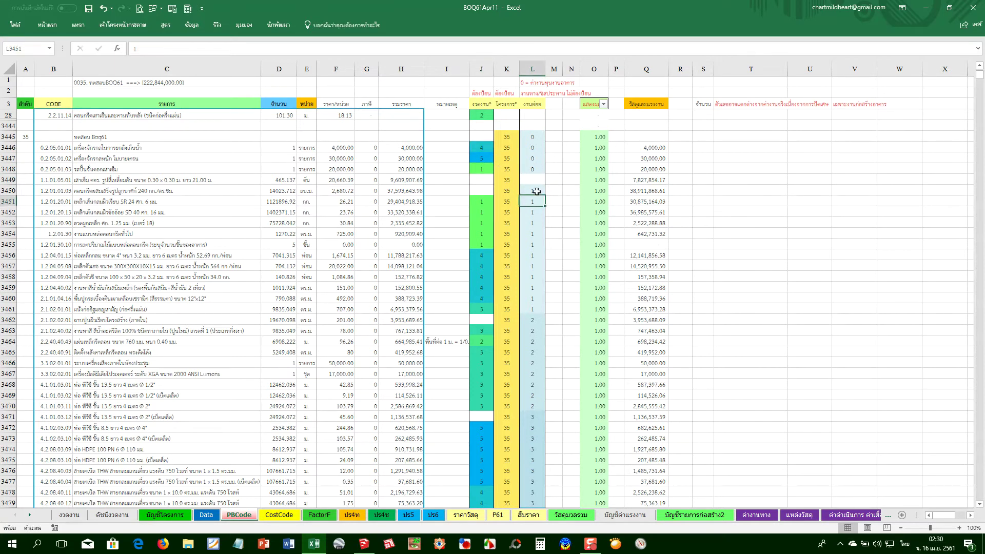
click(532, 169)
drag(543, 174, 543, 184)
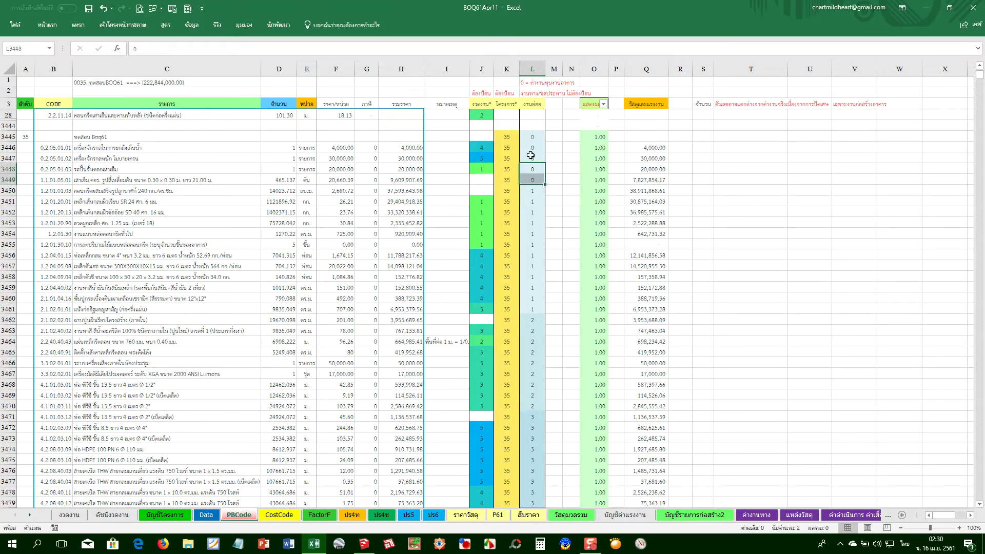
click(538, 182)
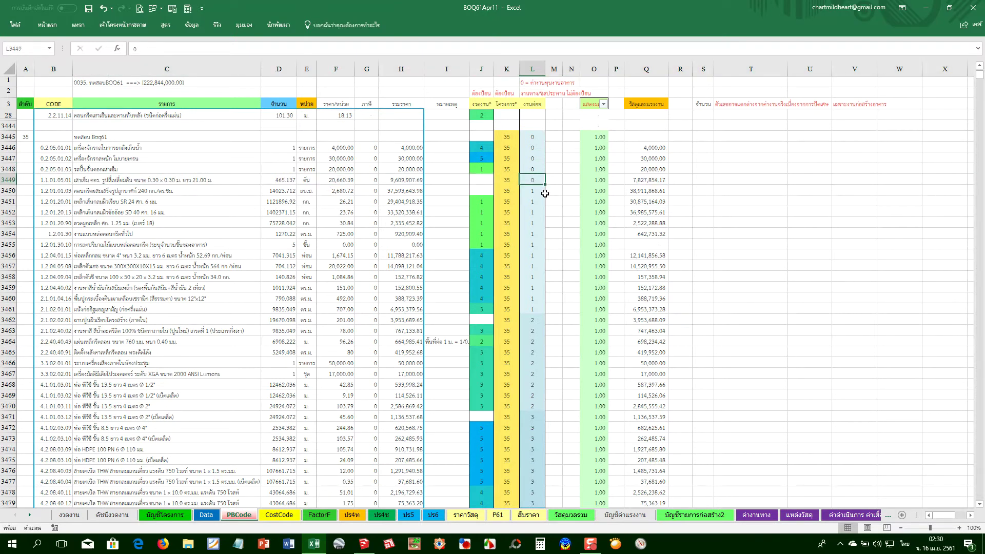
text(1)
key(Return)
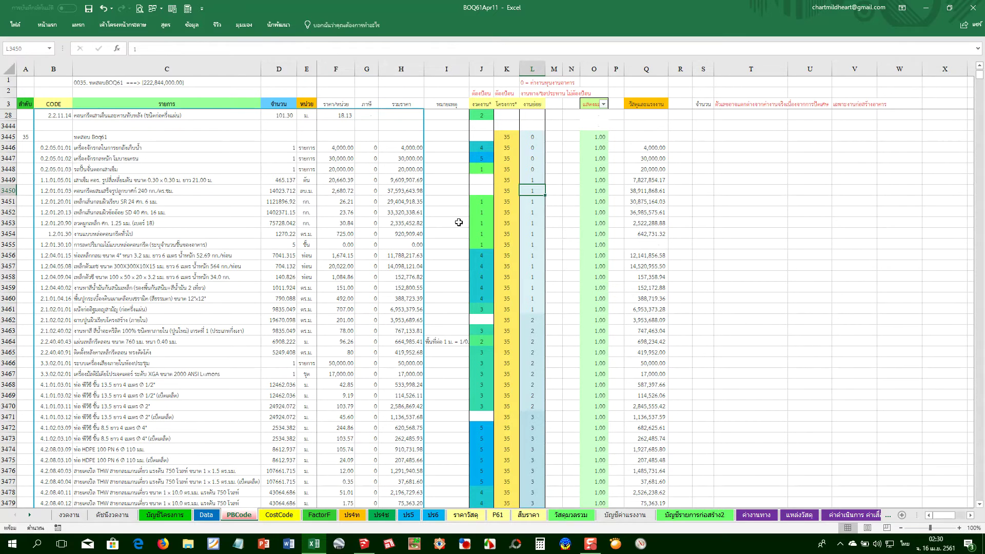
Enter installment number 1 in J3449 and J3450
click(245, 231)
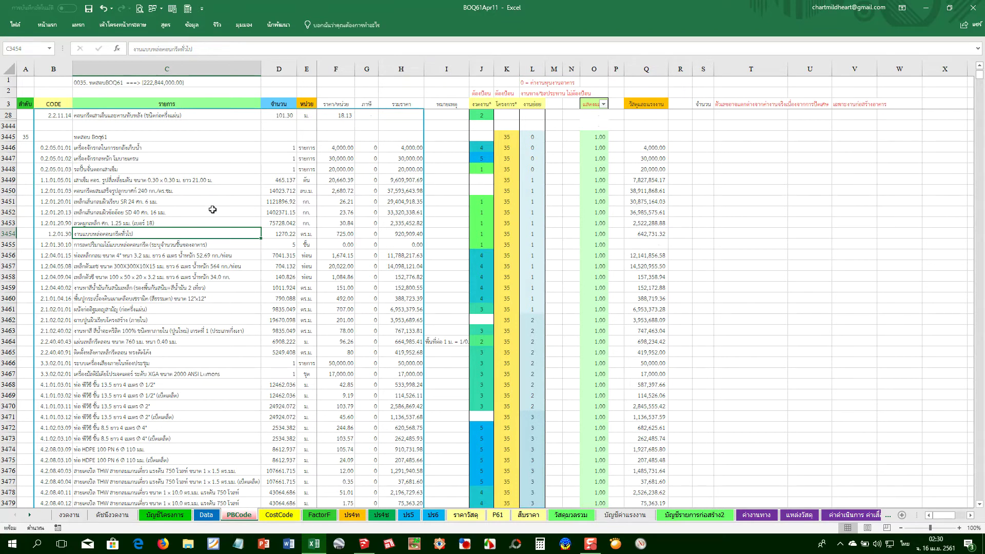
click(481, 181)
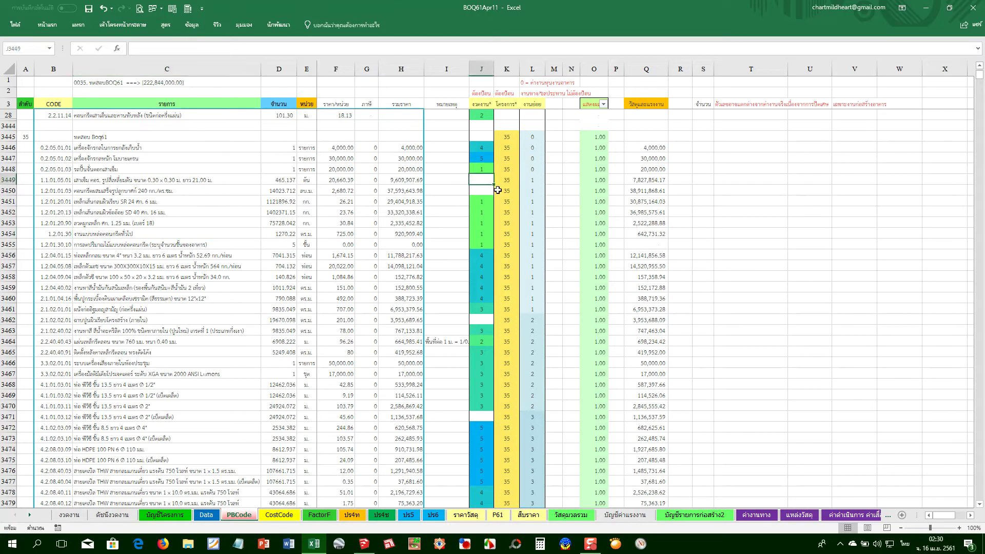
text(1)
key(Return)
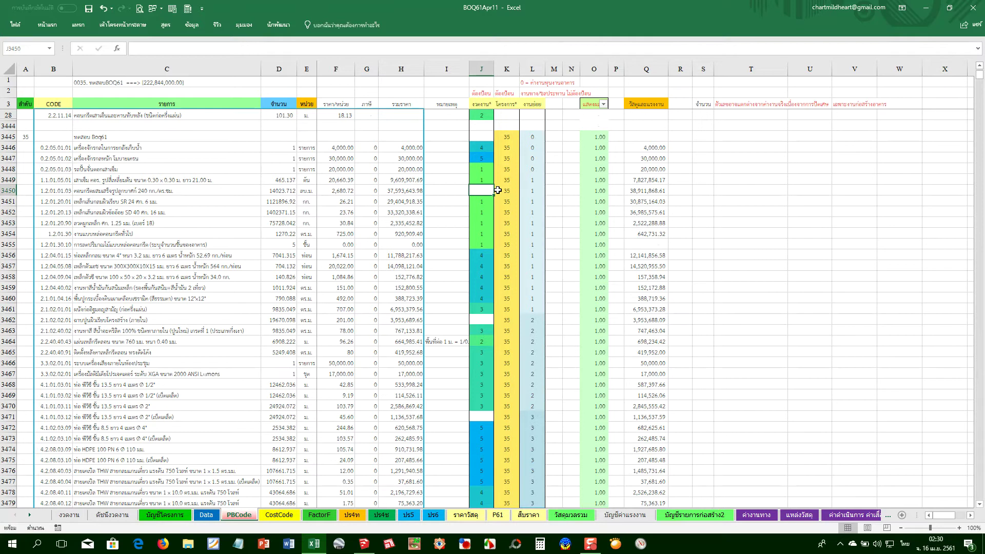
text(1)
key(Return)
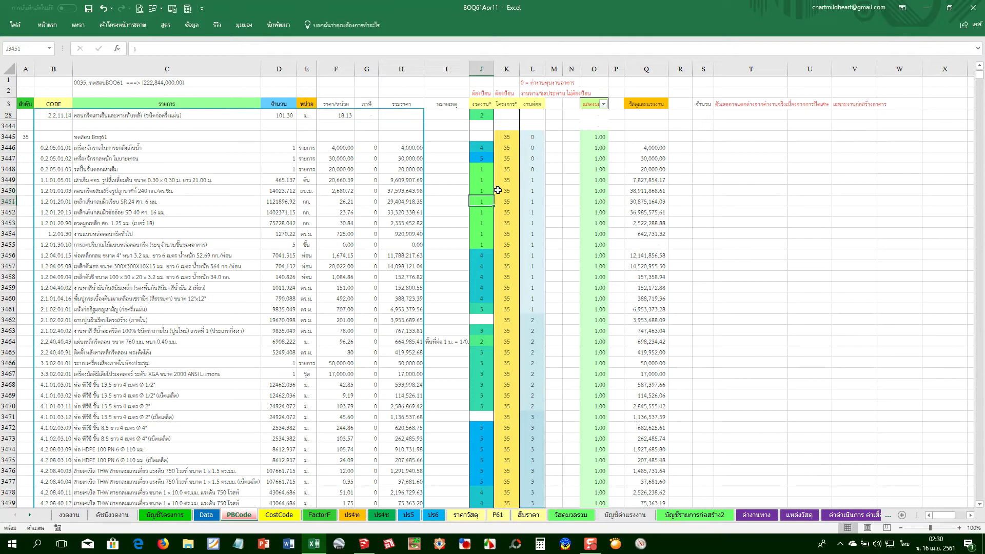
click(484, 191)
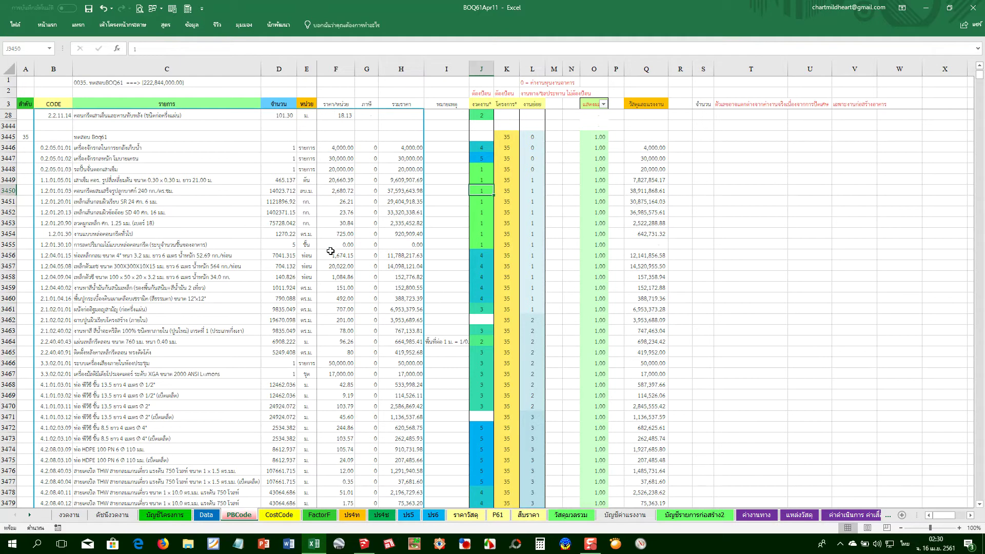
Check the Q3450:Q3452 total and fill J3452 through J3455 with installment 2
click(140, 246)
click(484, 246)
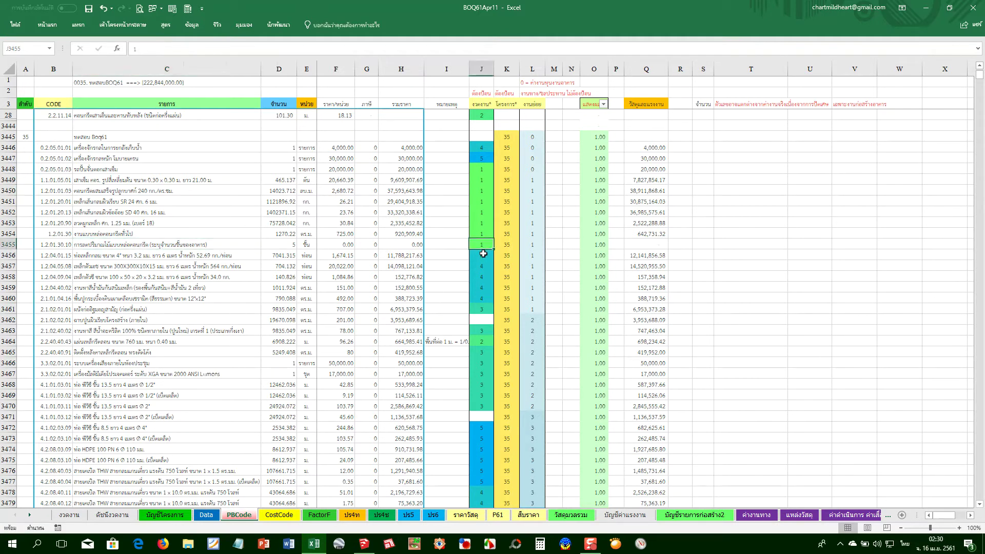
drag(641, 194, 641, 212)
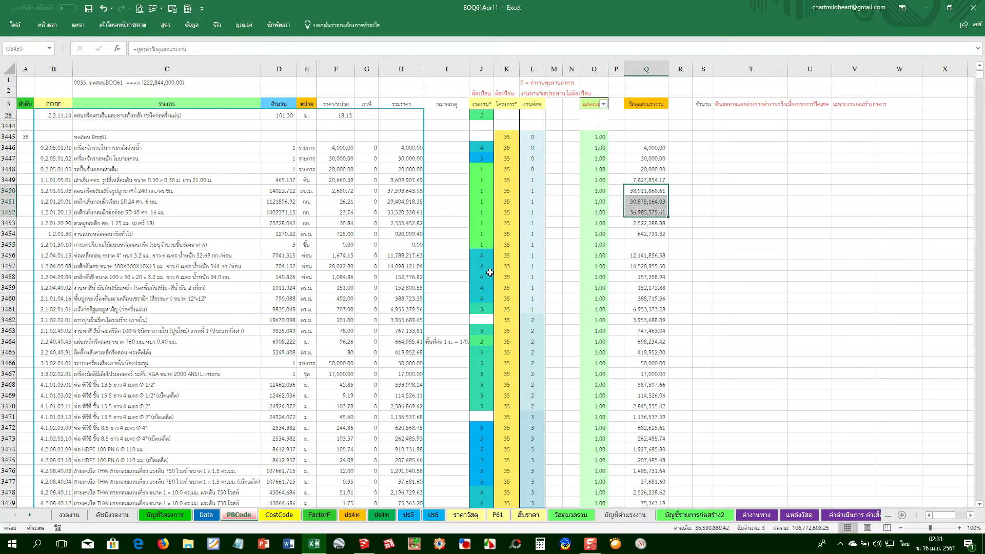
click(485, 237)
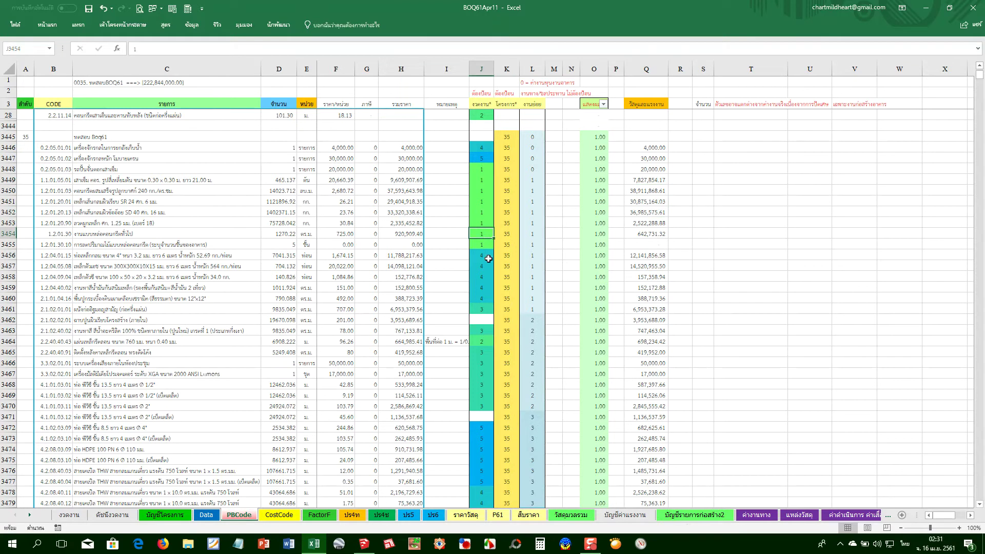
scroll(489, 266, down, 3)
scroll(489, 266, up, 2)
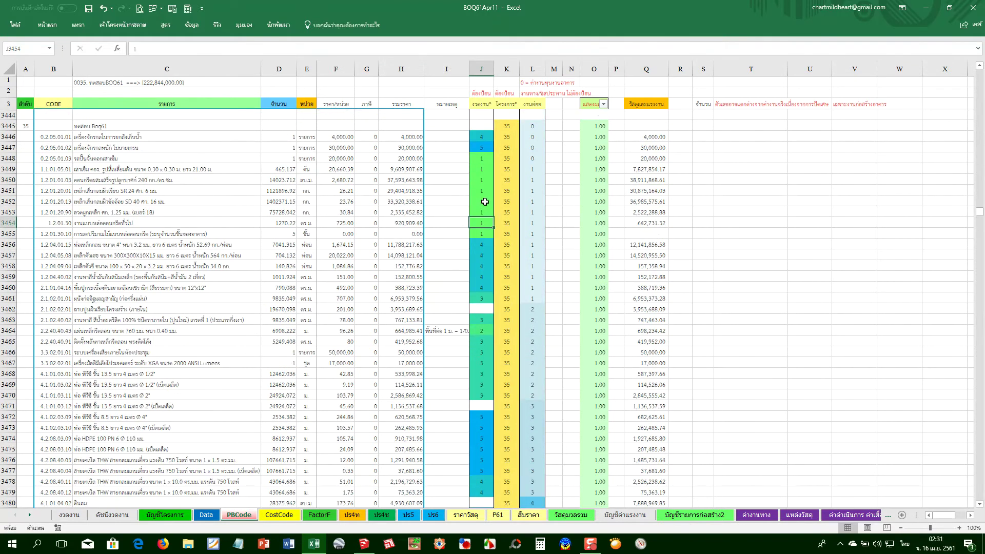
drag(482, 201, 481, 232)
text(2)
key(ctrl+Return)
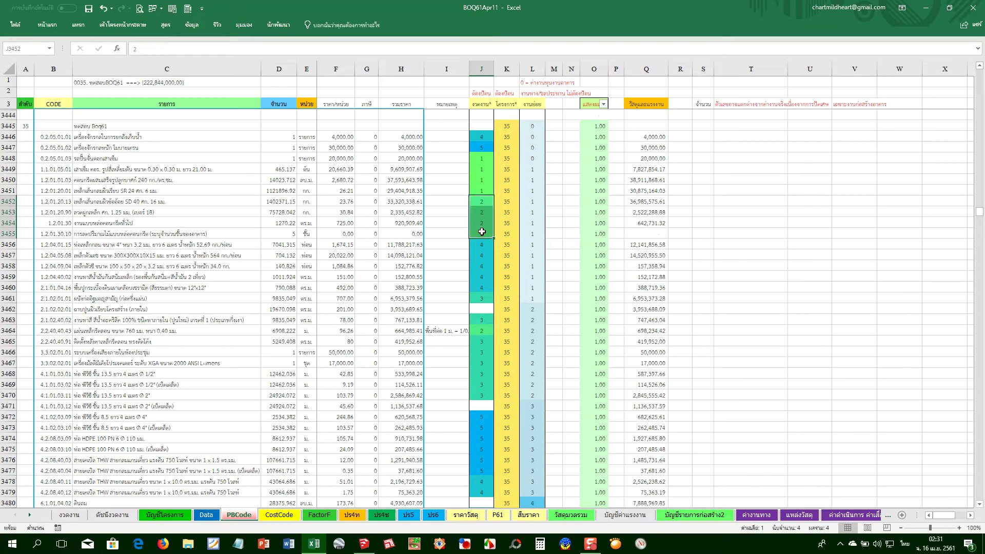
Enter installment 4 in J3485 and installment 1 in J3480
click(154, 363)
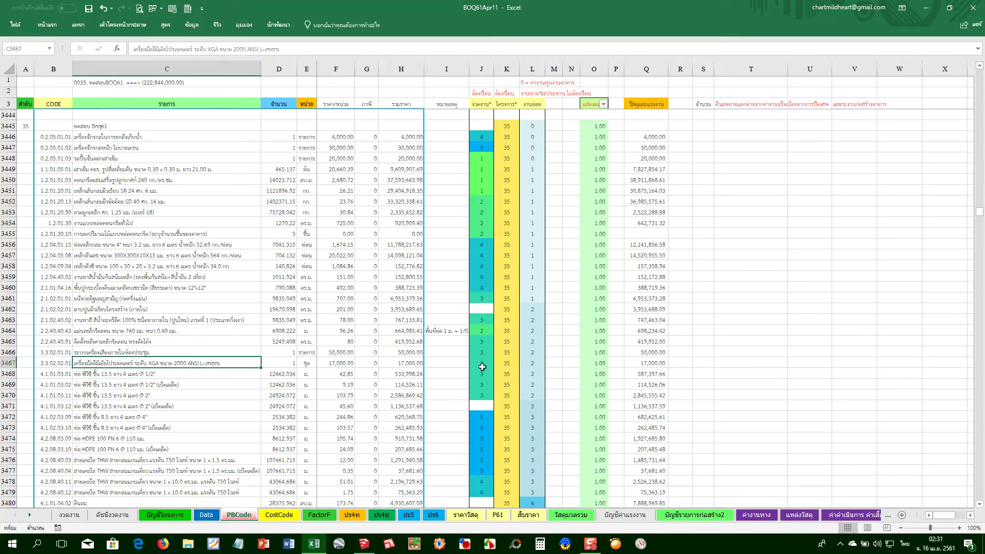
scroll(140, 363, down, 3)
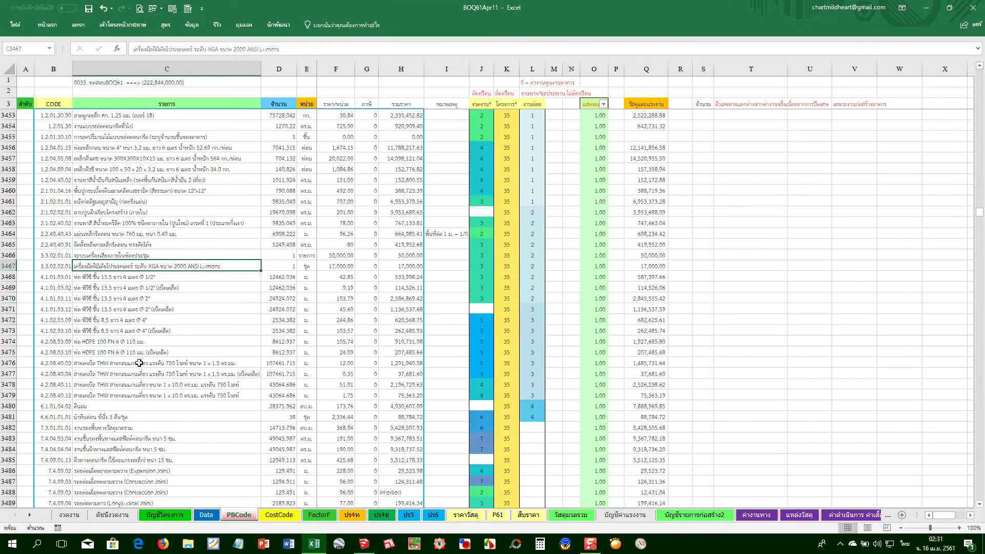
click(479, 316)
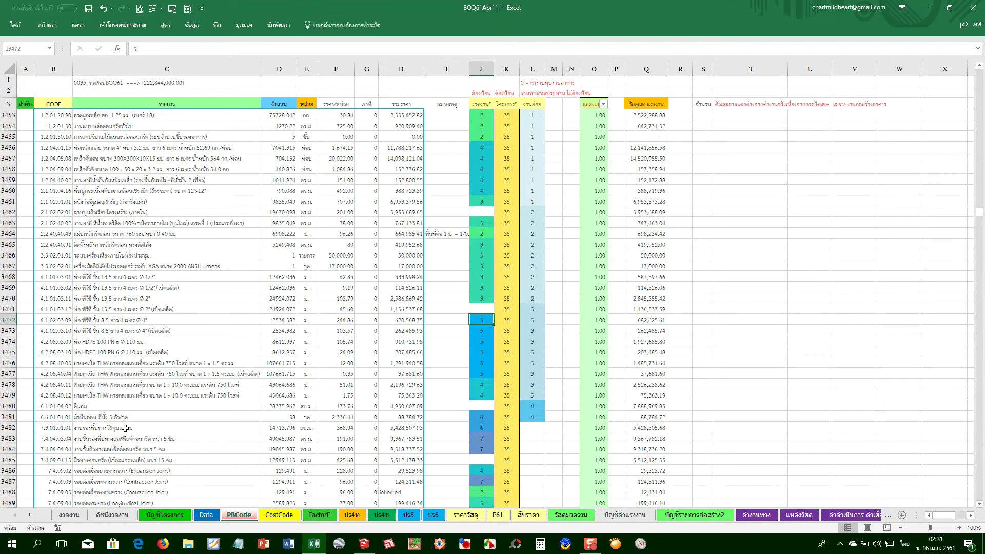
scroll(125, 428, down, 4)
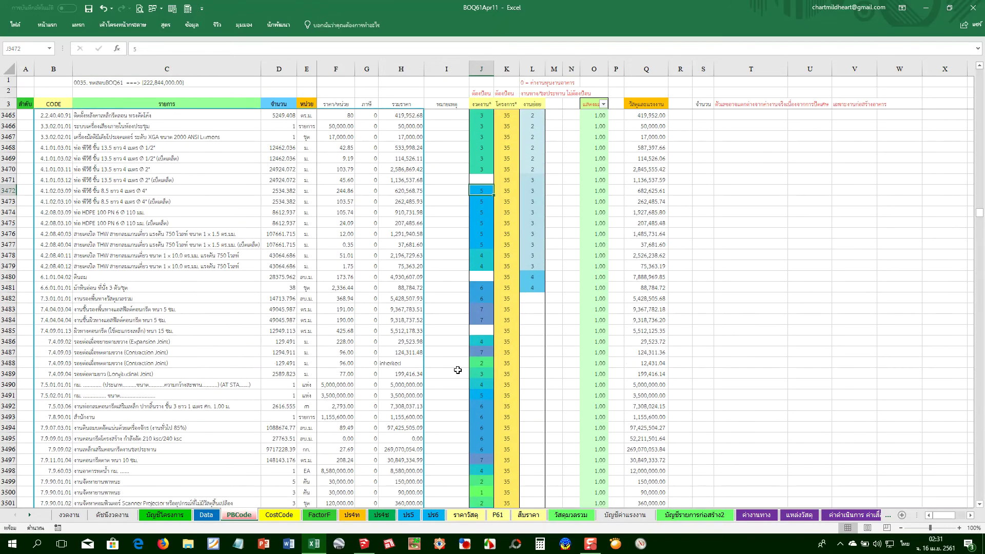
click(483, 331)
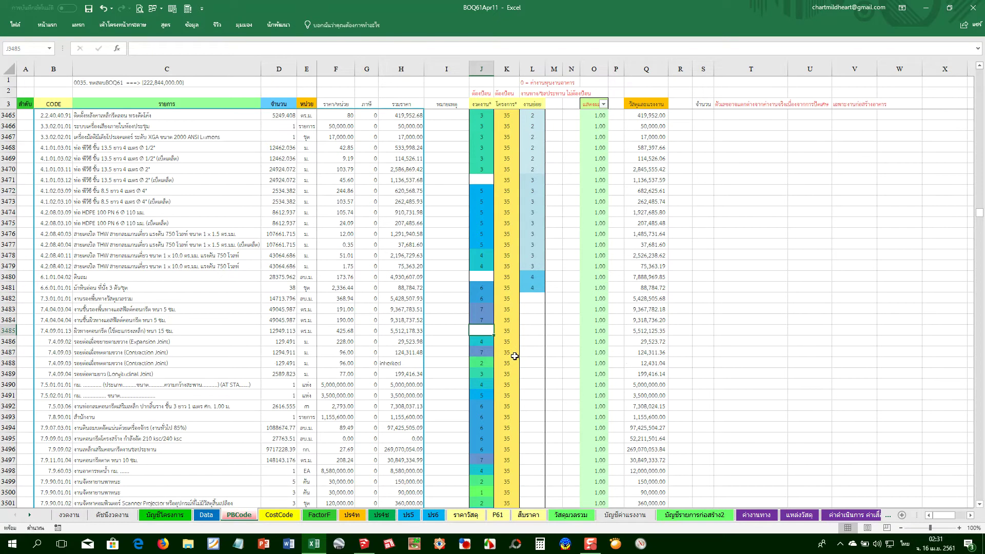
text(4)
key(Return)
key(Up)
key(Up)
key(Up)
key(Up)
key(Up)
key(Up)
key(Up)
key(Down)
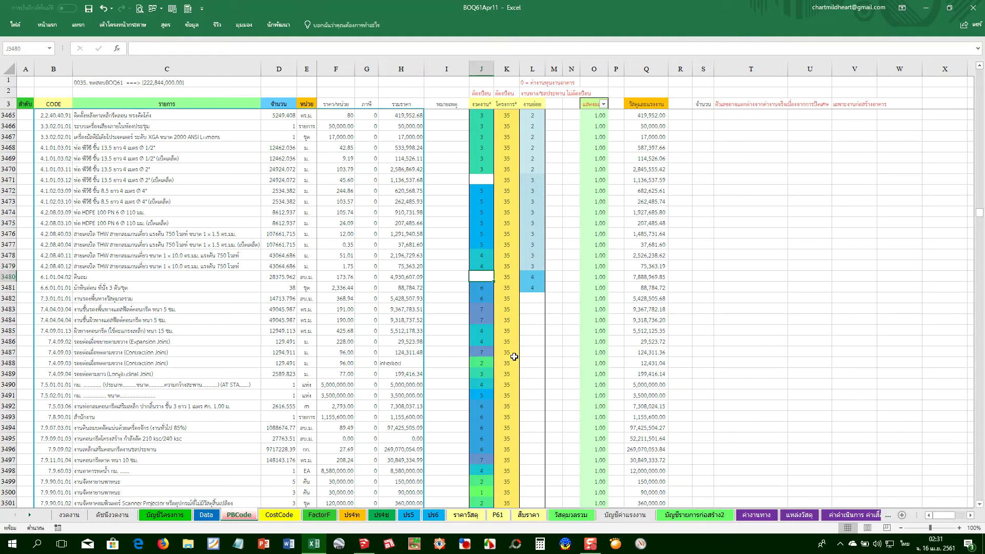
text(1)
key(Return)
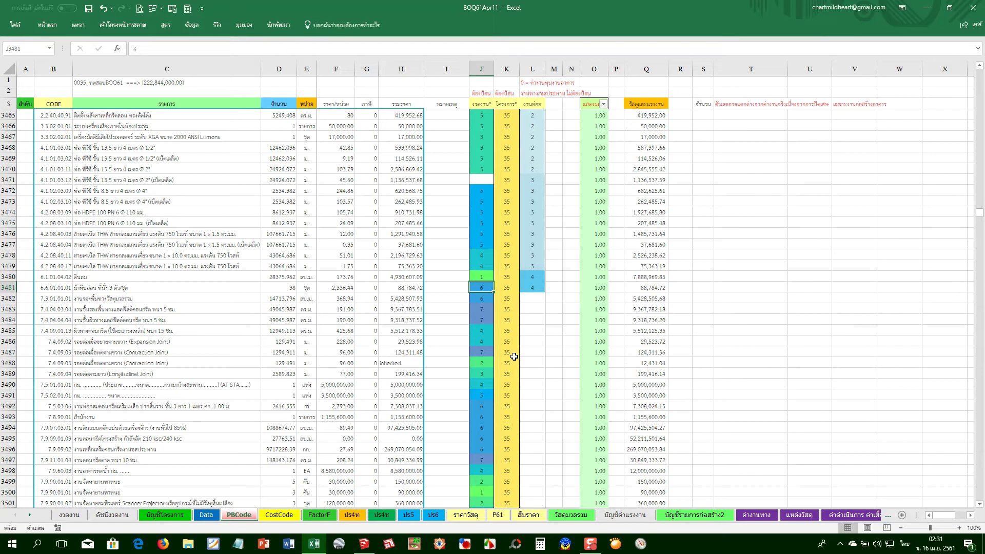
Enter installment 1 in J3471 and review column J down through row 3511
click(479, 179)
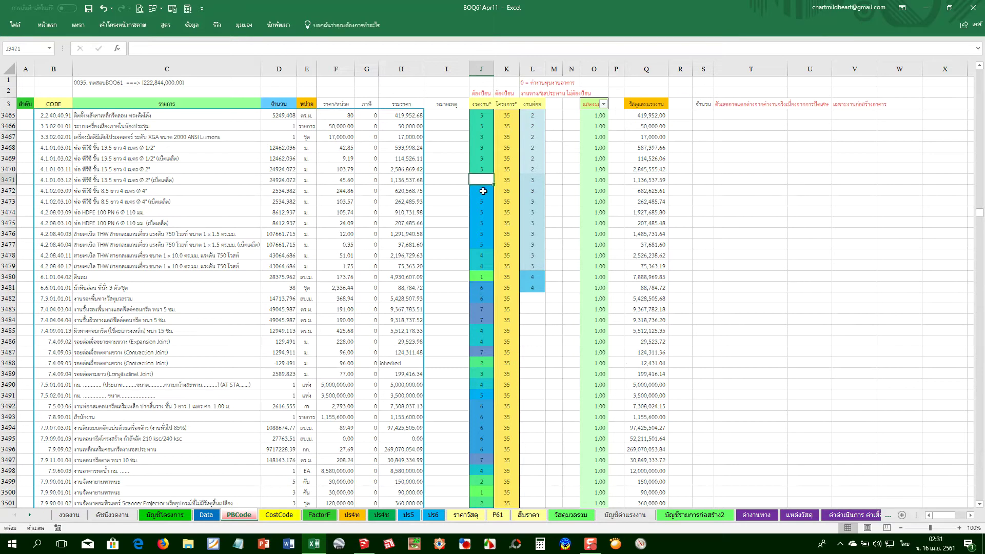
text(1)
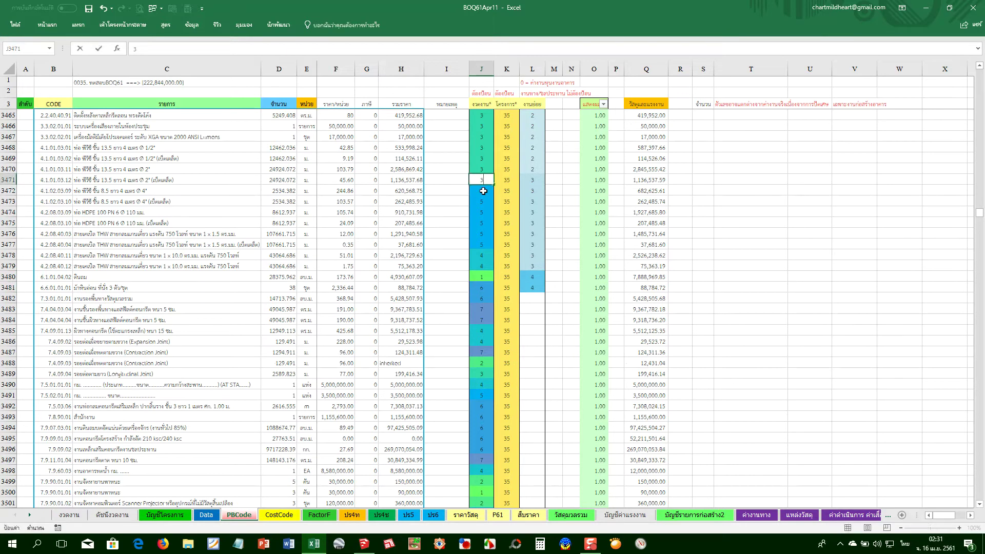
key(Return)
scroll(462, 311, down, 1)
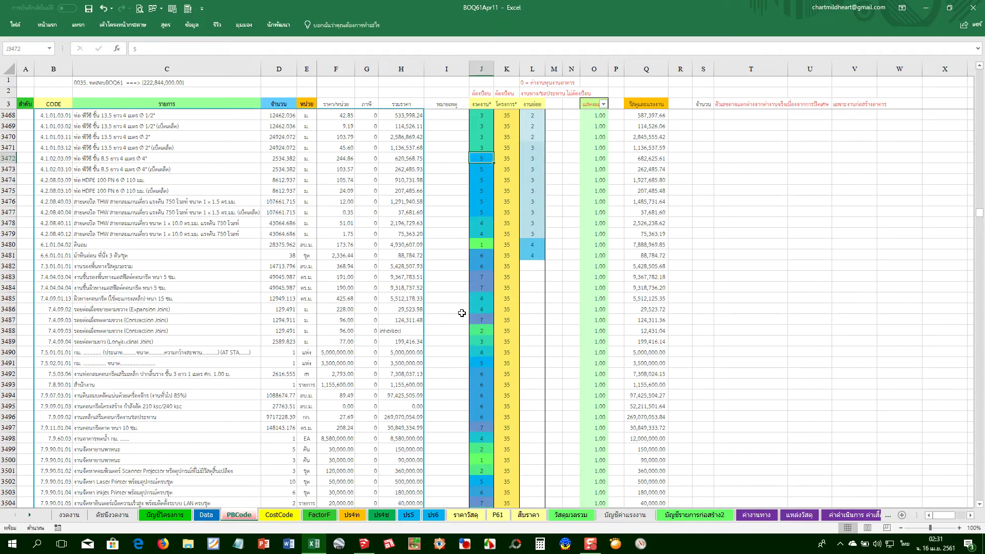
scroll(462, 311, down, 1)
scroll(467, 305, down, 2)
scroll(472, 301, down, 2)
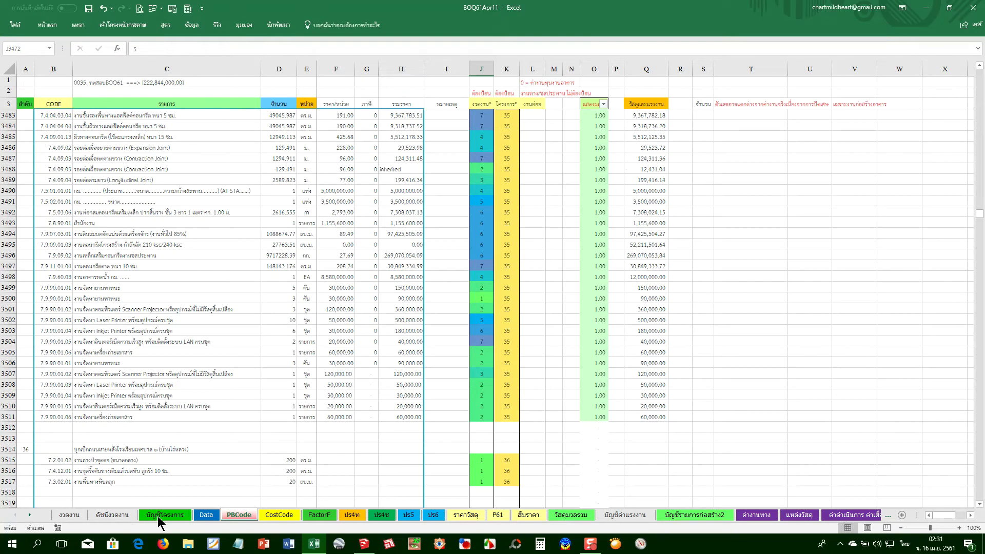
click(116, 515)
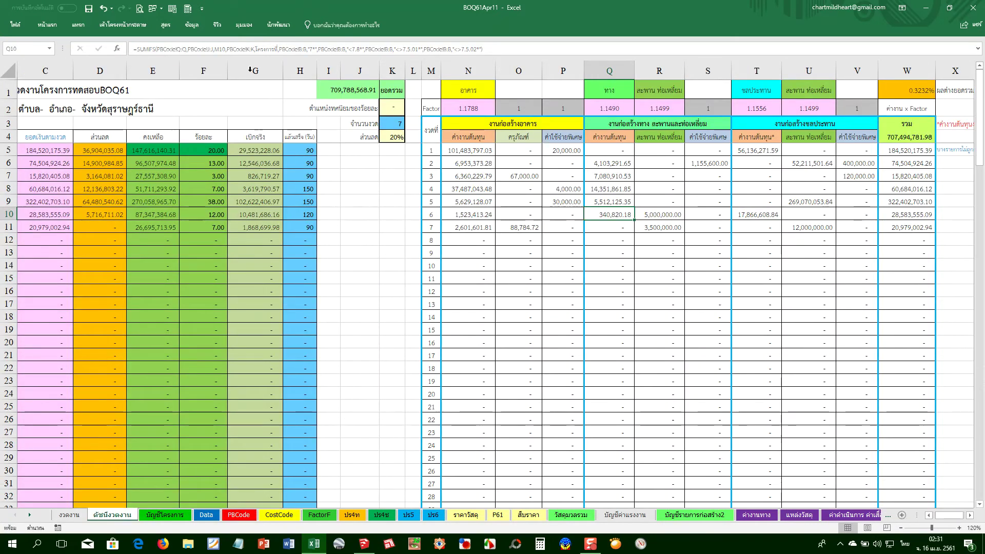
Recalculate the installment summary and inspect the formulas in N10, W12 and W4
click(172, 10)
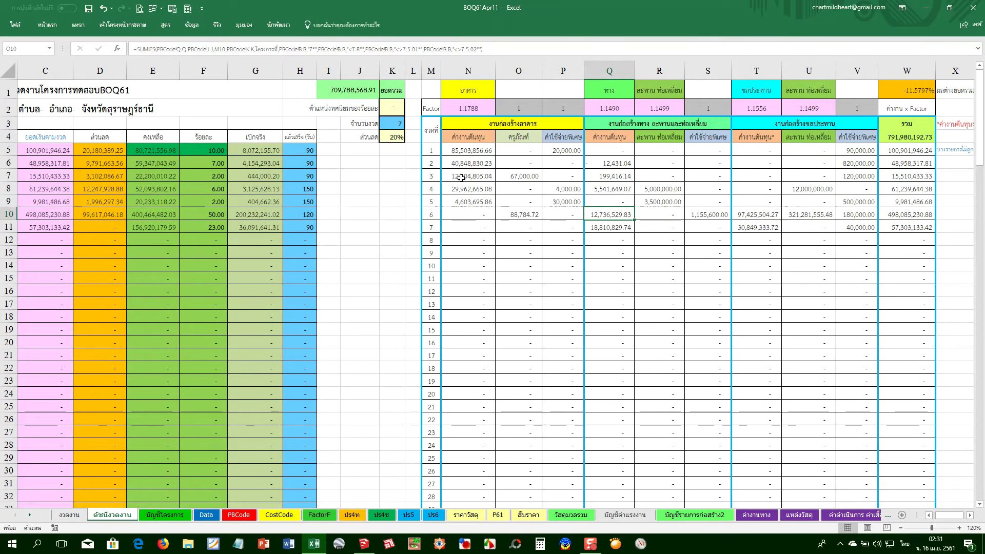
click(460, 217)
click(609, 228)
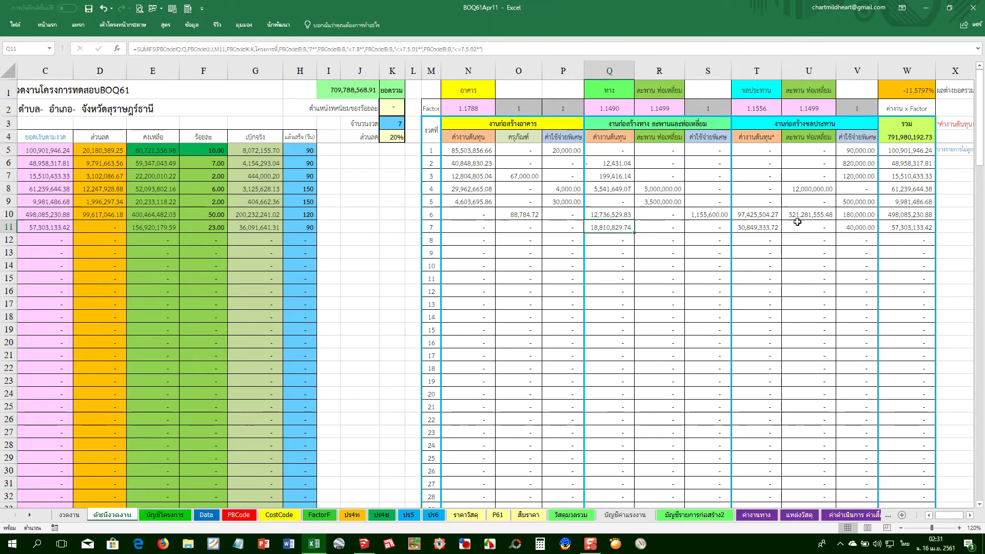
click(897, 235)
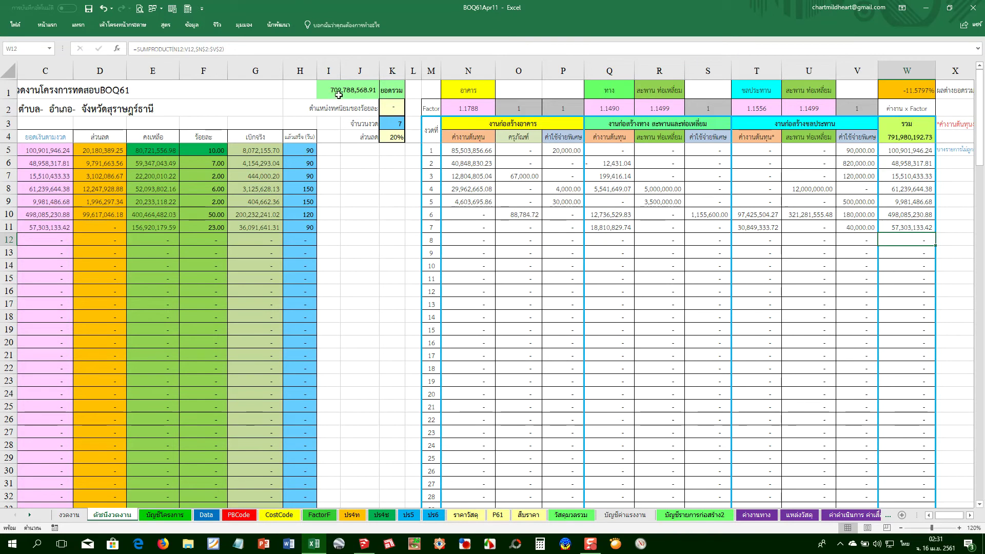
click(914, 140)
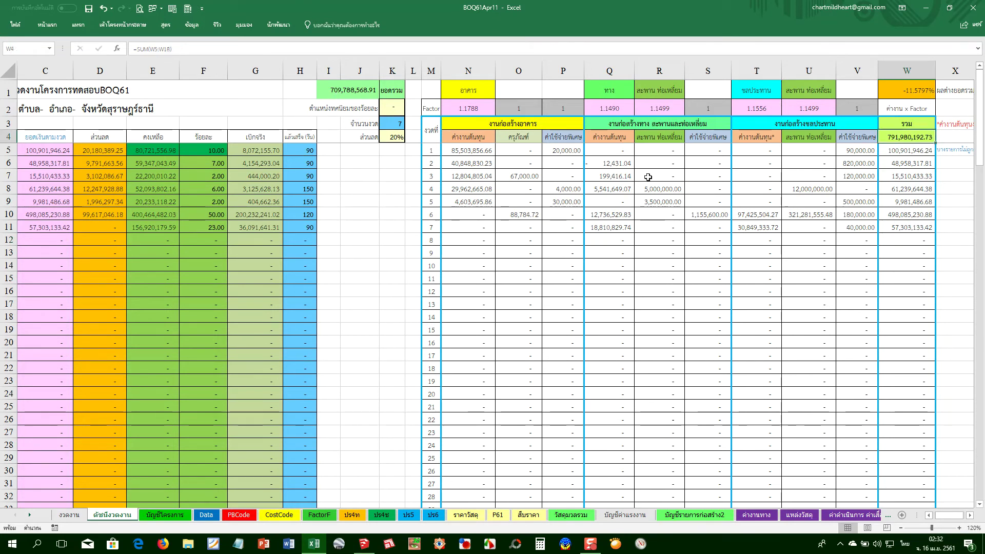
Move through the Data sheet to the project list sheet
click(221, 515)
click(205, 515)
key(ctrl+Page_Up)
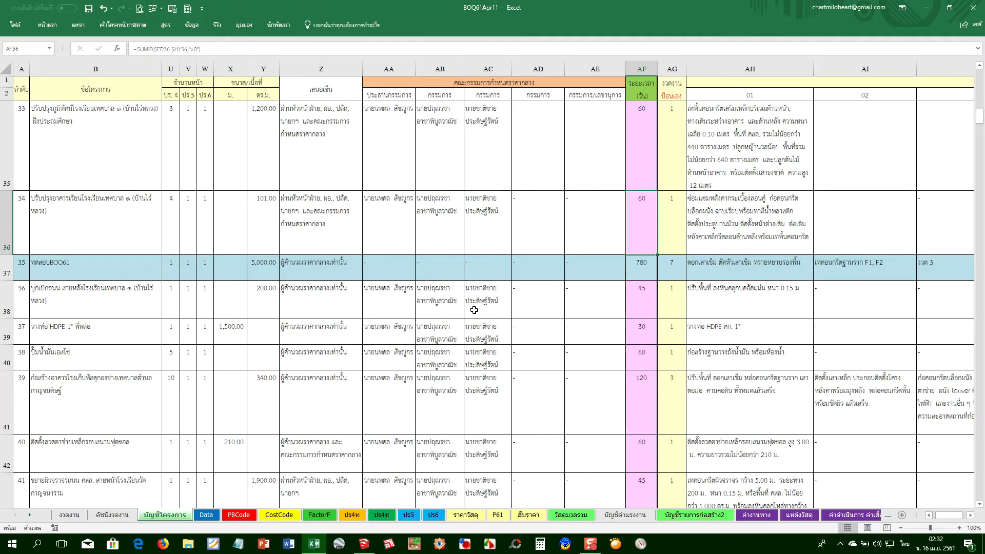
Choose นครปฐม from the province dropdown in L37 for the test project
click(309, 262)
click(79, 268)
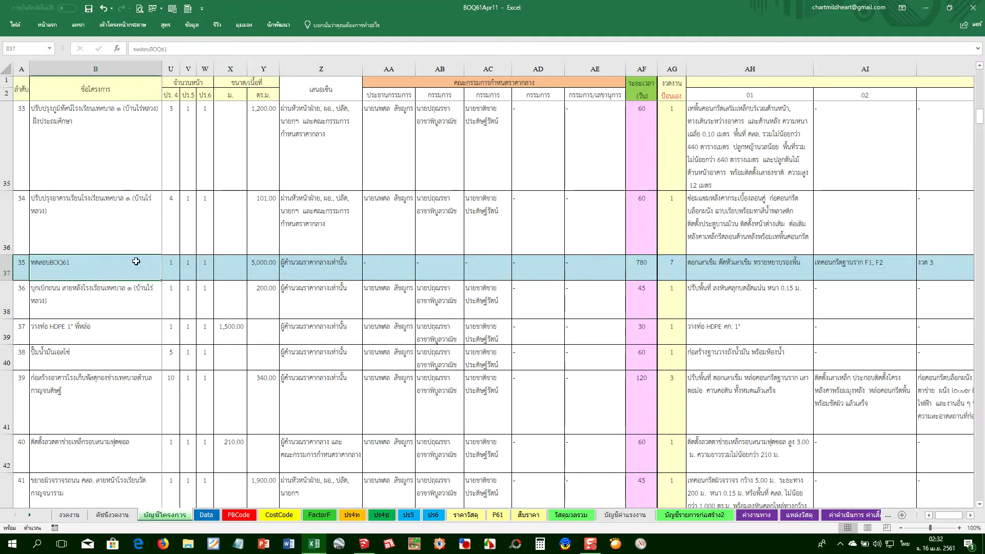
key(Right)
key(Right)
key(Right)
key(Right)
key(Right)
key(Right)
click(651, 272)
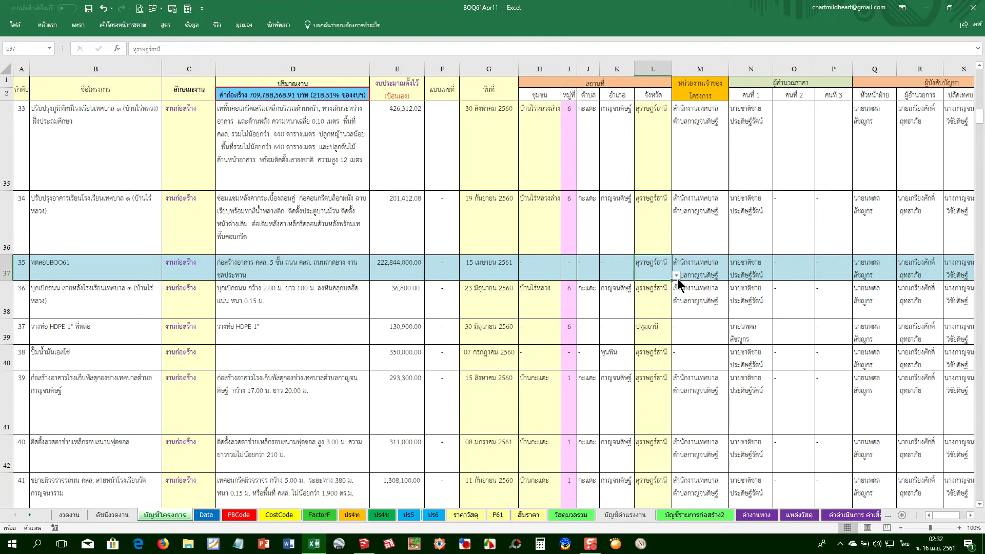
click(676, 275)
drag(677, 325, 676, 309)
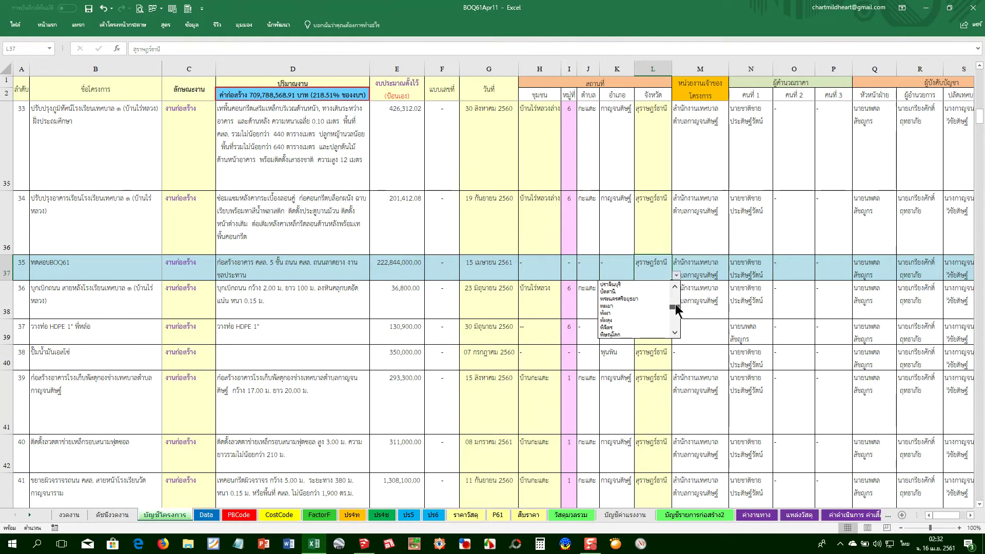
drag(676, 309, 677, 302)
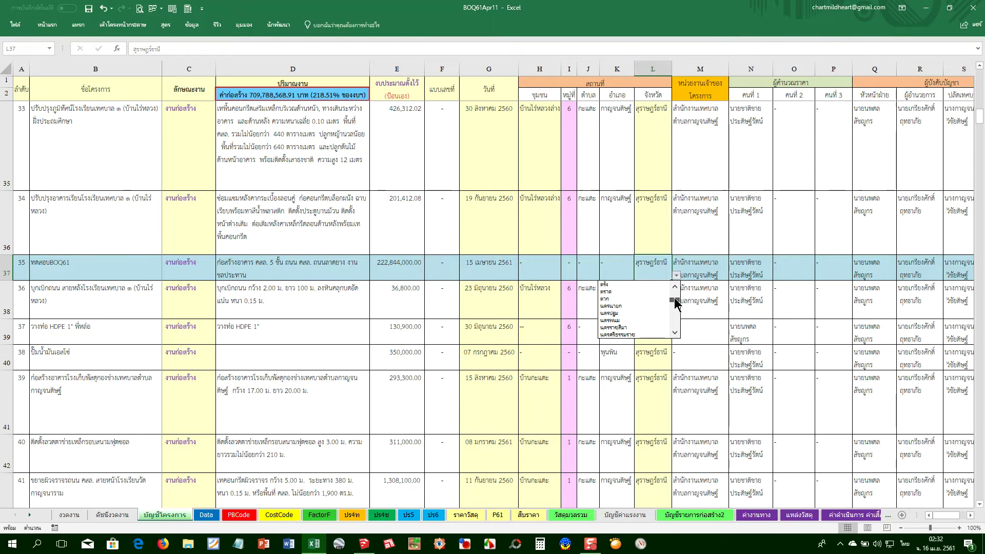
drag(676, 301, 676, 300)
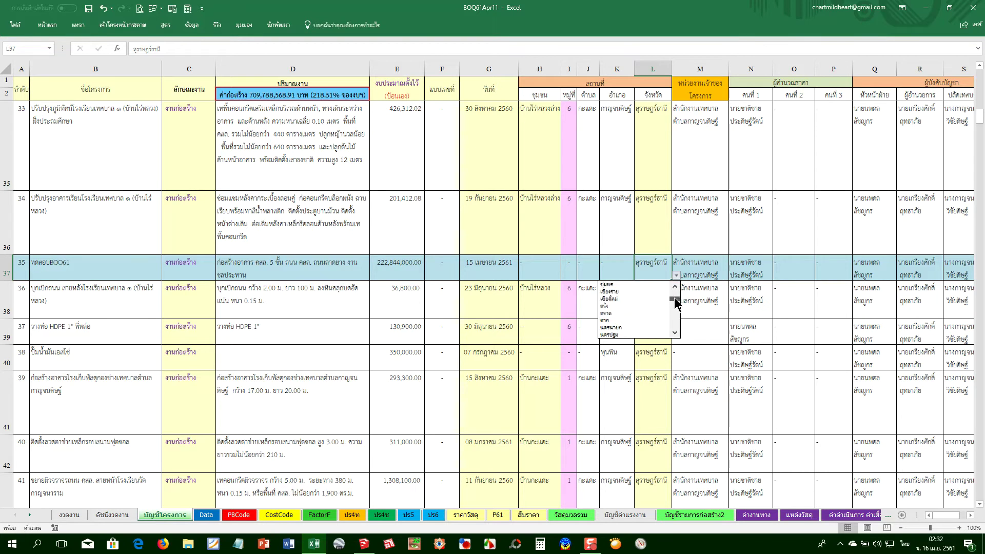
click(623, 315)
click(615, 313)
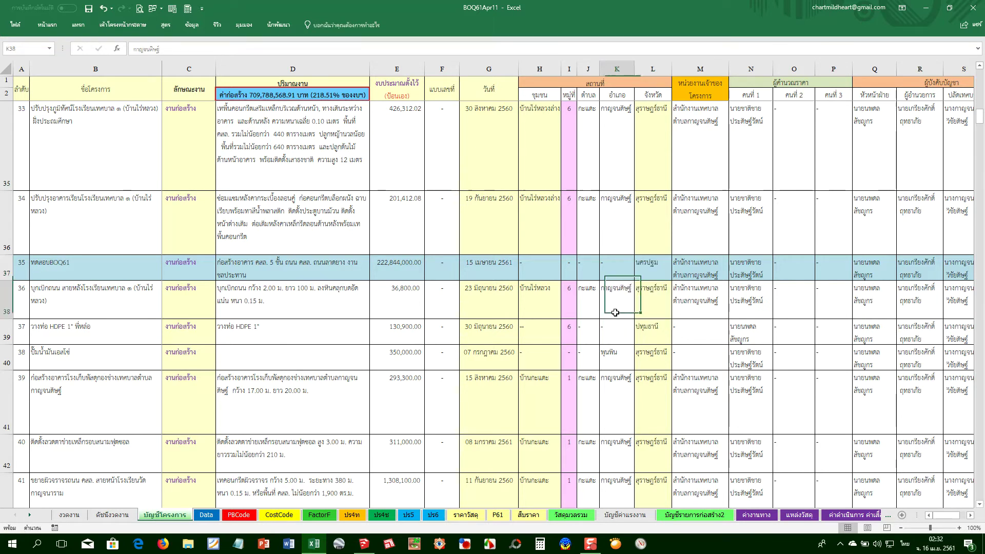
Open the C37 work-type list for the test project and close it unchanged
click(111, 274)
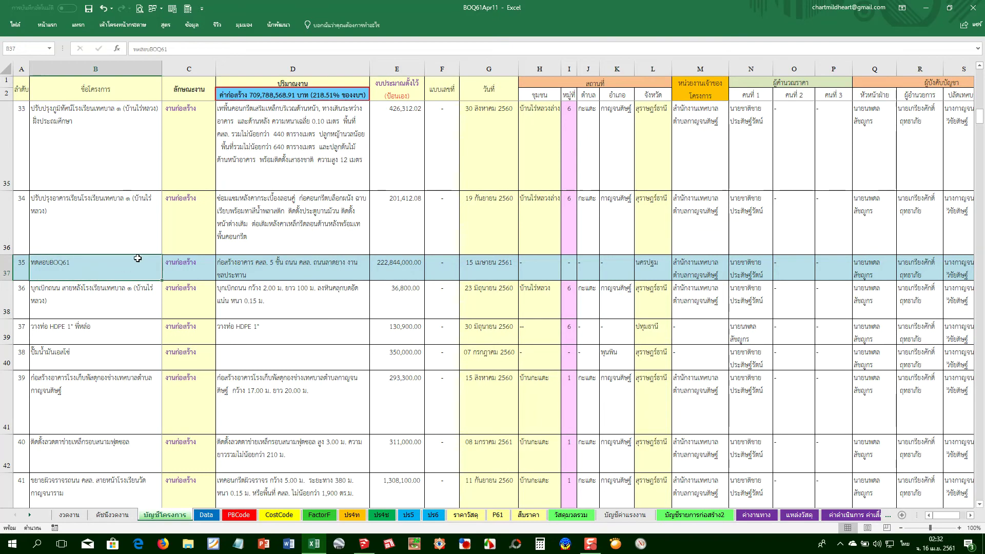
click(187, 268)
click(220, 277)
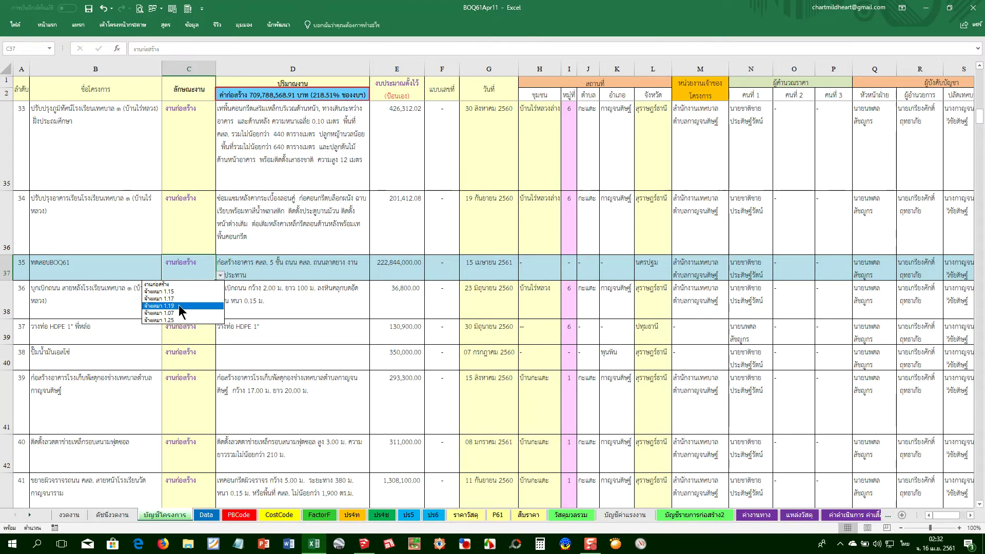
click(183, 267)
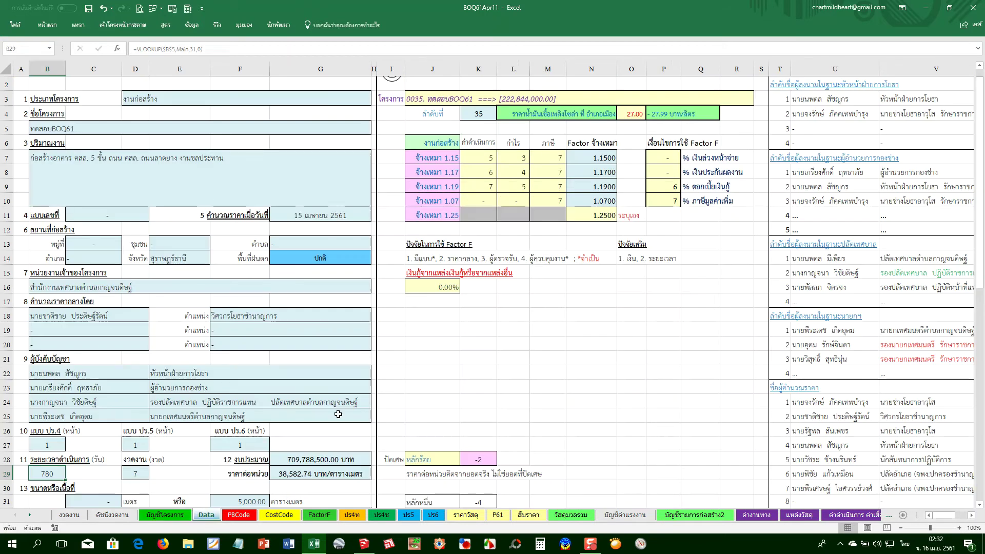
On the Data sheet, check K7 to M7, then change N11's contract factor from 1.25 to 1.225
click(206, 515)
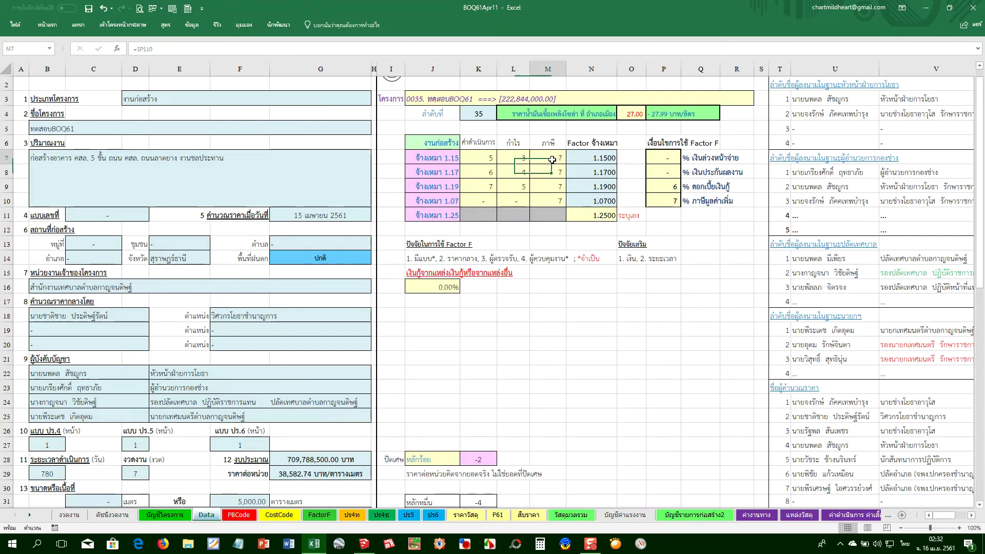
click(482, 158)
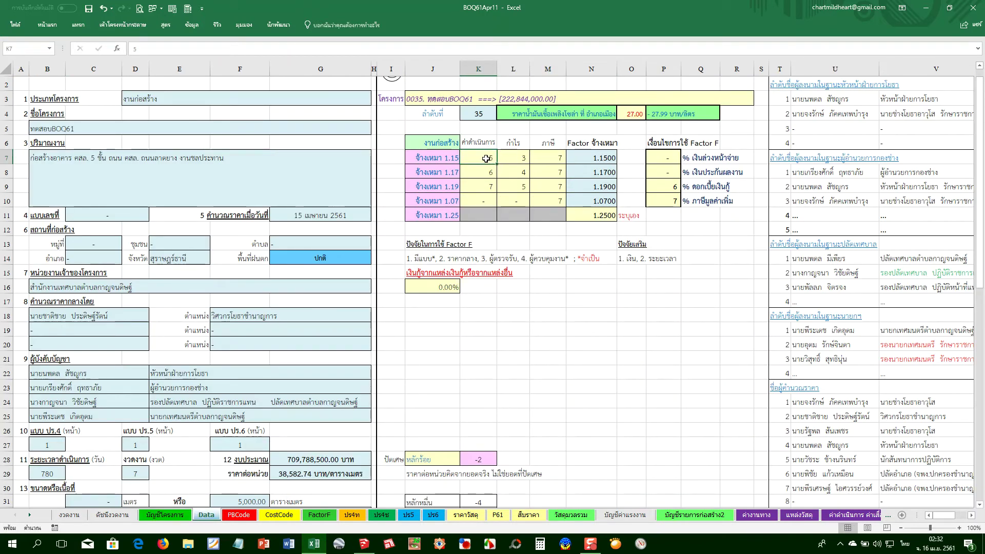
click(514, 158)
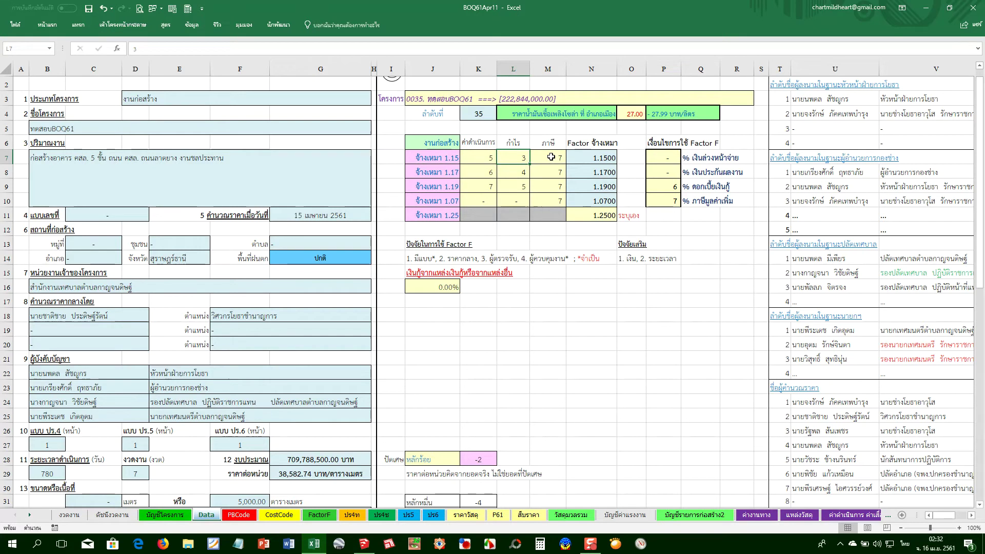
click(554, 156)
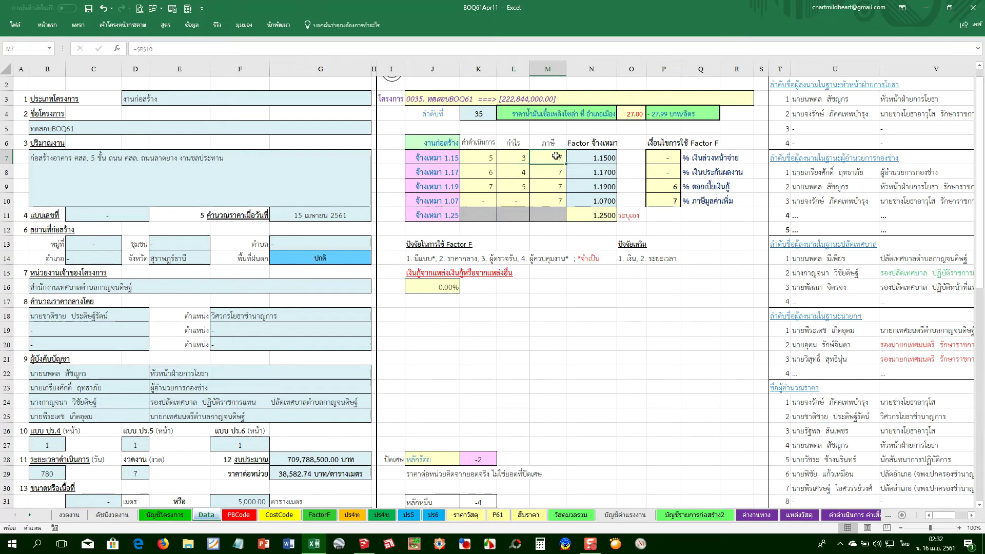
click(601, 216)
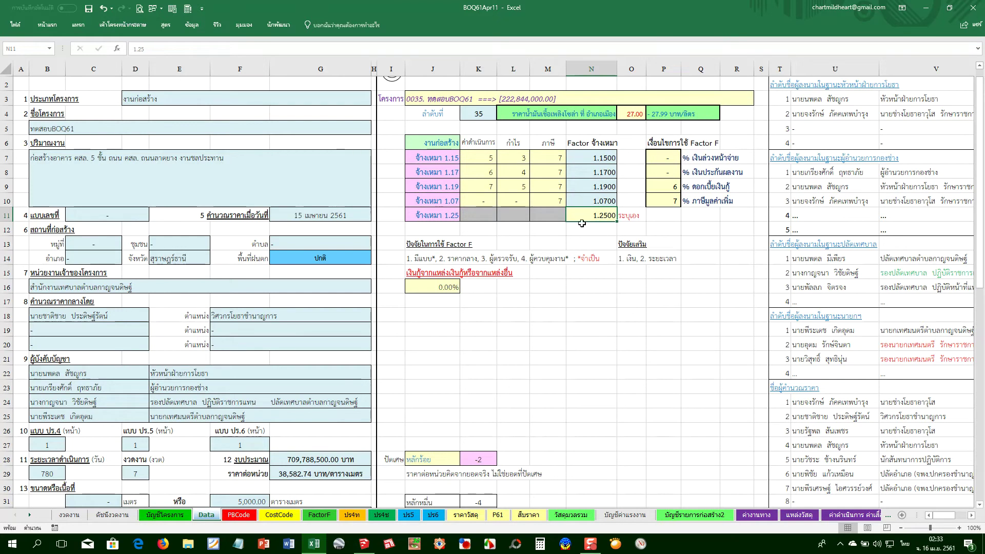
text(1.)
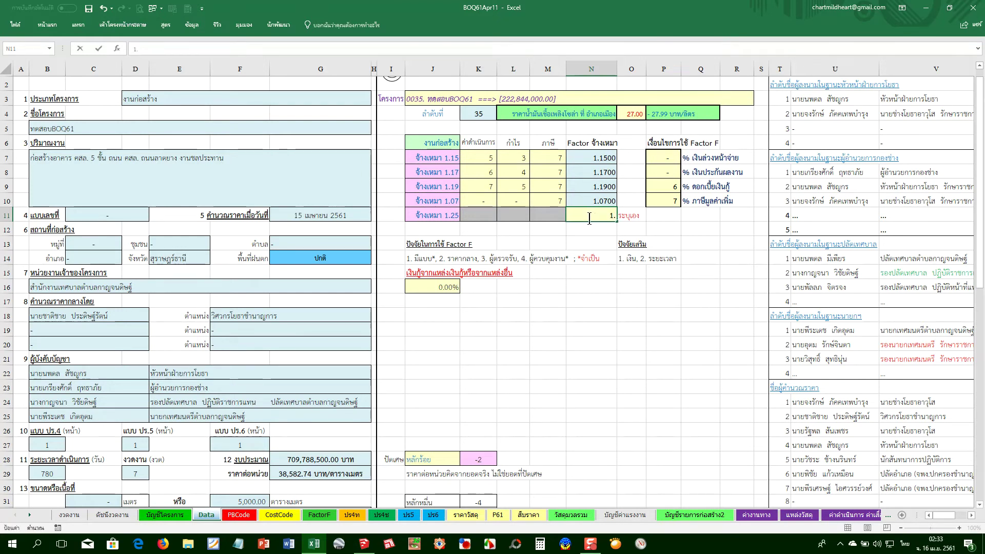
text(2)
text(25)
key(Return)
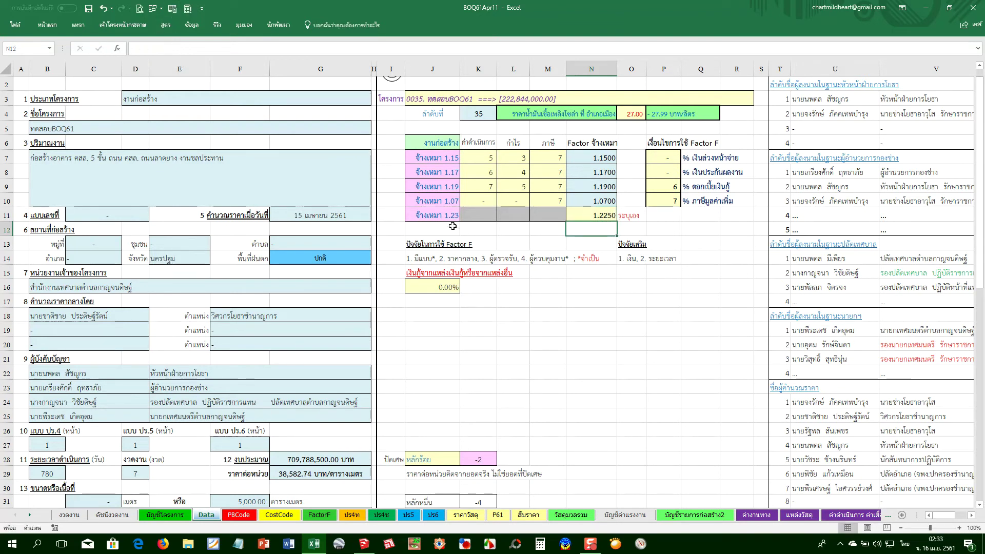
click(444, 213)
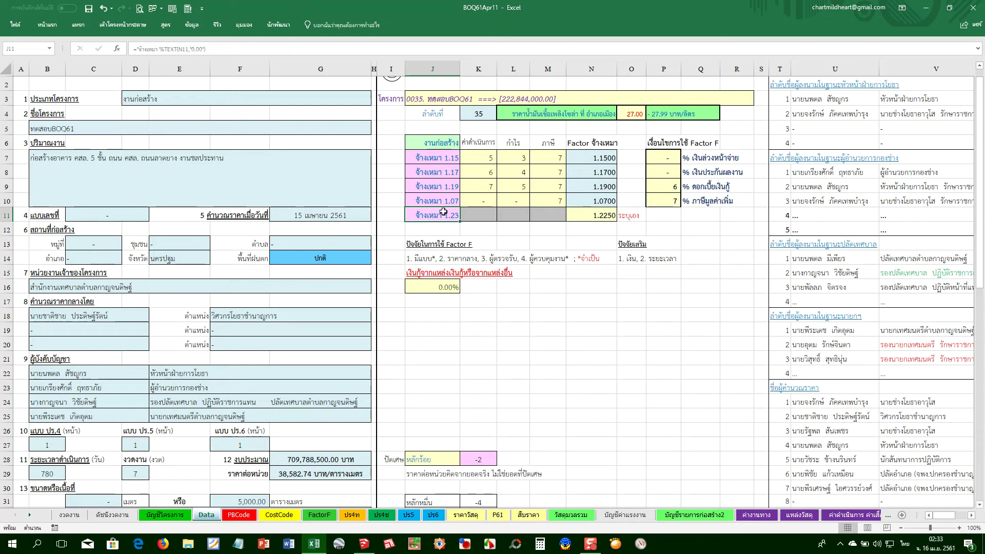
Review the test project's work type, description, budget and the D2 construction total formula
click(165, 514)
click(220, 276)
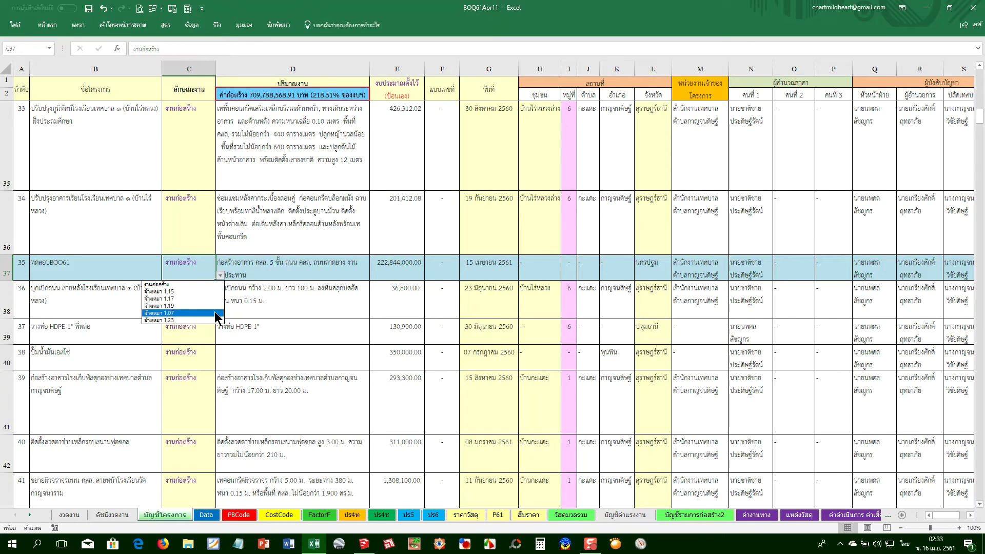
click(271, 262)
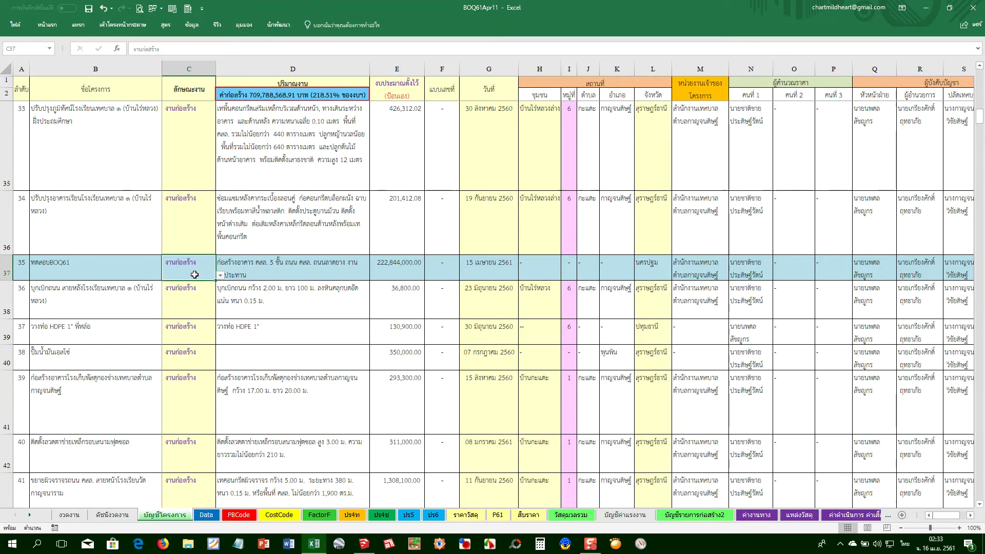
click(279, 271)
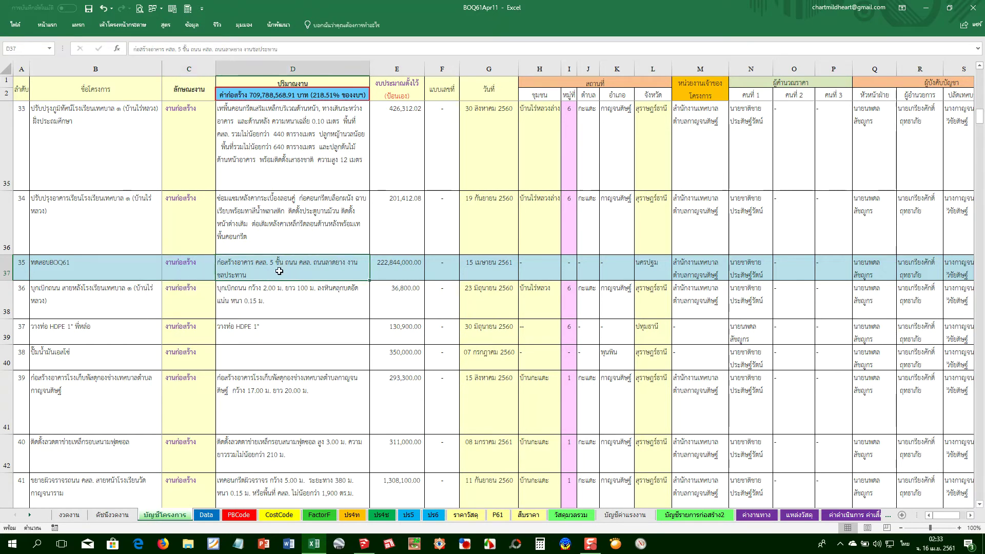
click(393, 261)
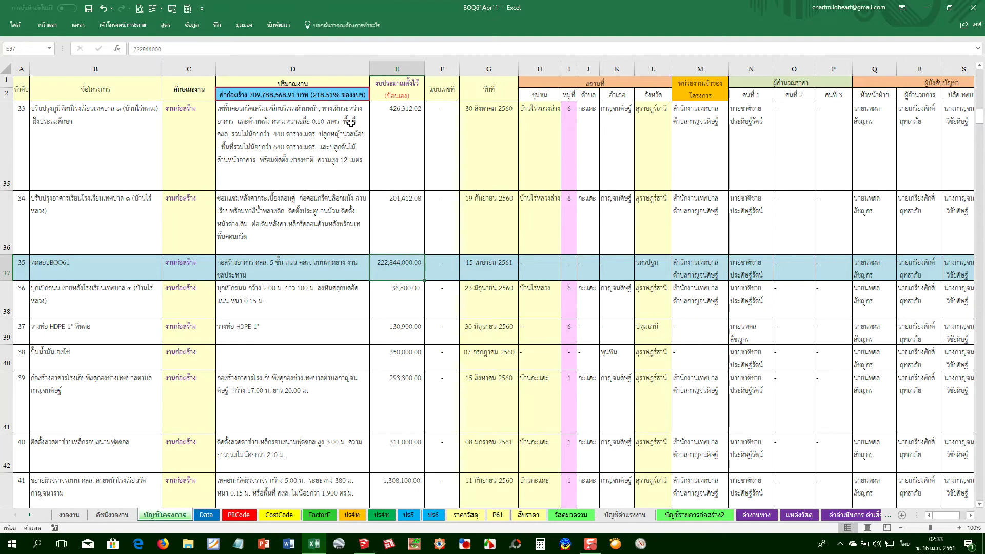
click(302, 94)
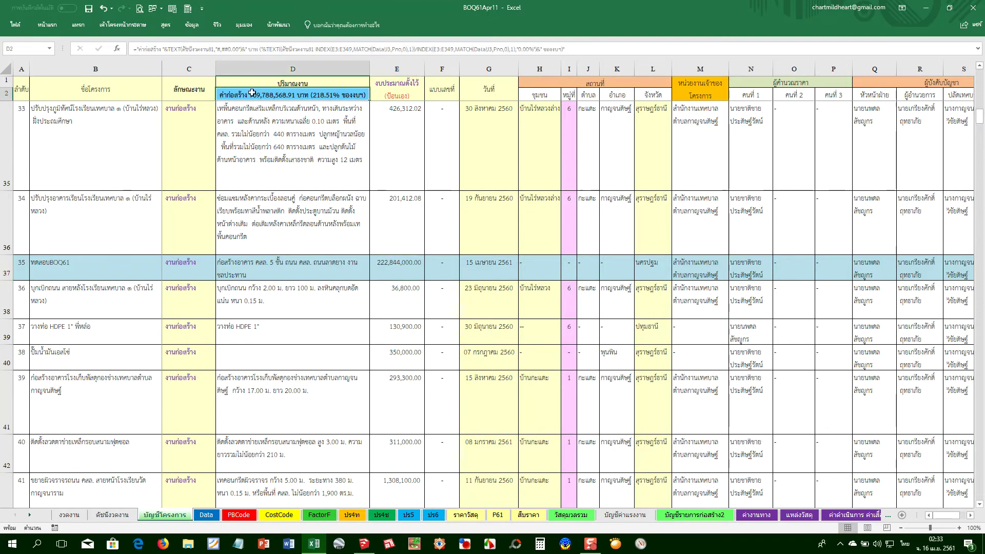
click(384, 265)
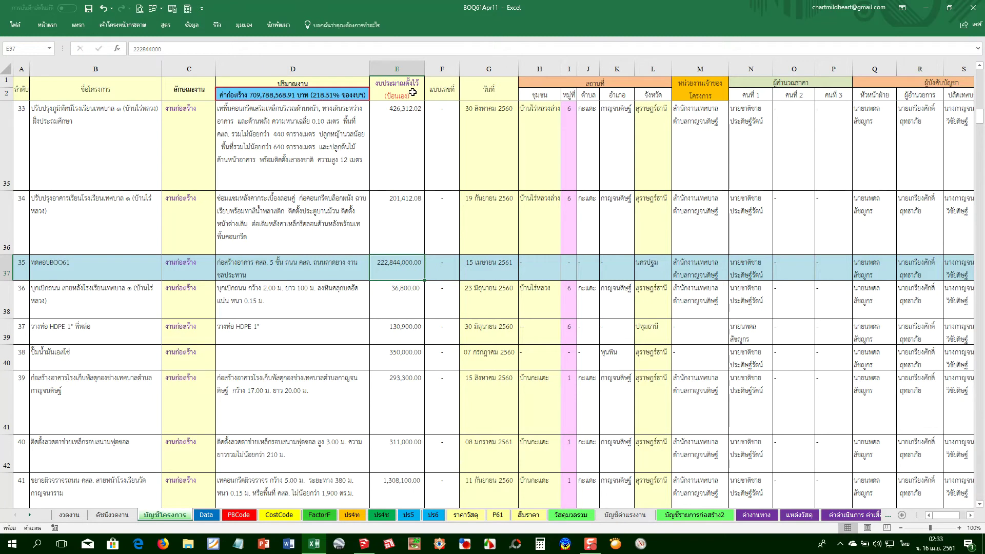
click(449, 266)
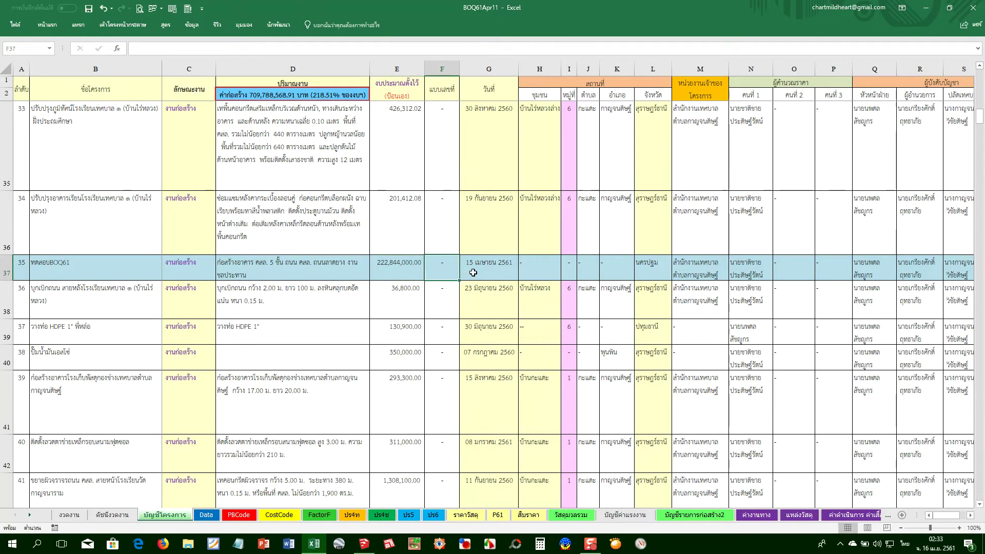
Change the test project's start date in G37 to 16/4
key(Right)
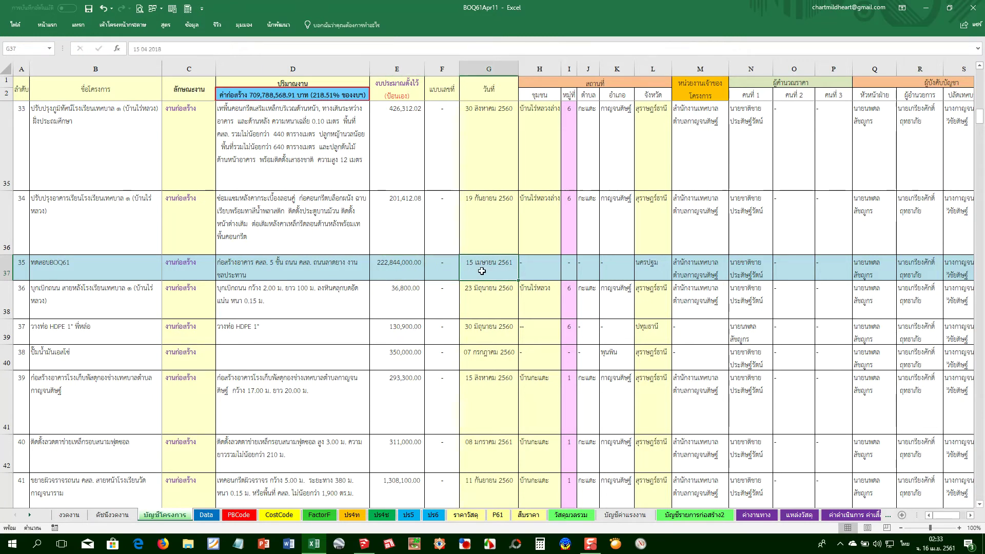
text(16/4)
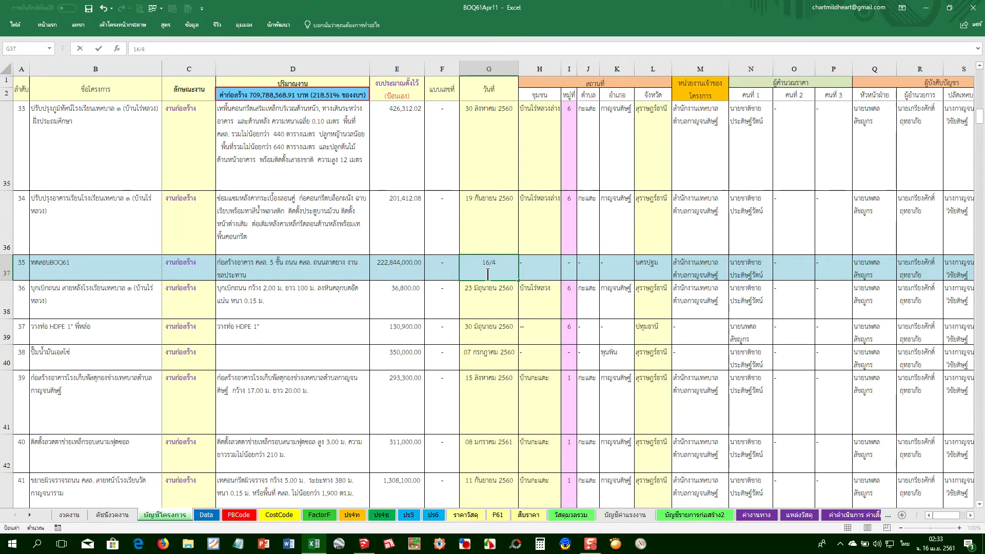
key(Return)
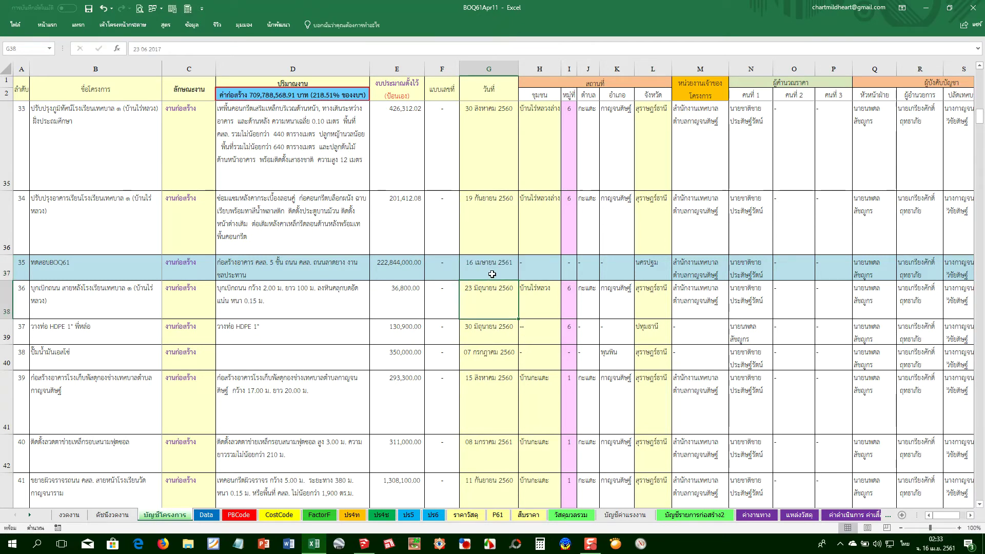
Check the remaining row fields from H37 to N37, leaving the H37 and L37 choices unchanged
click(548, 262)
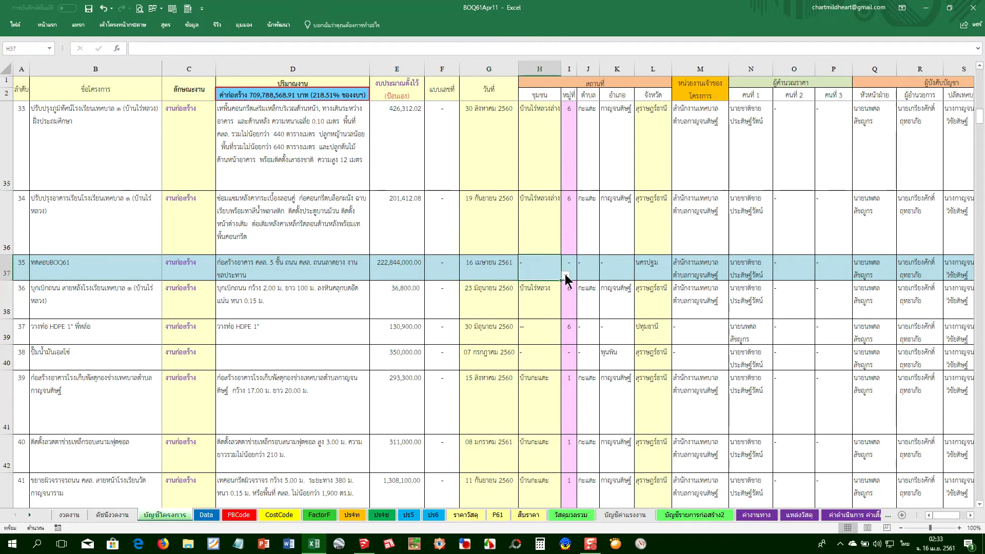
click(566, 275)
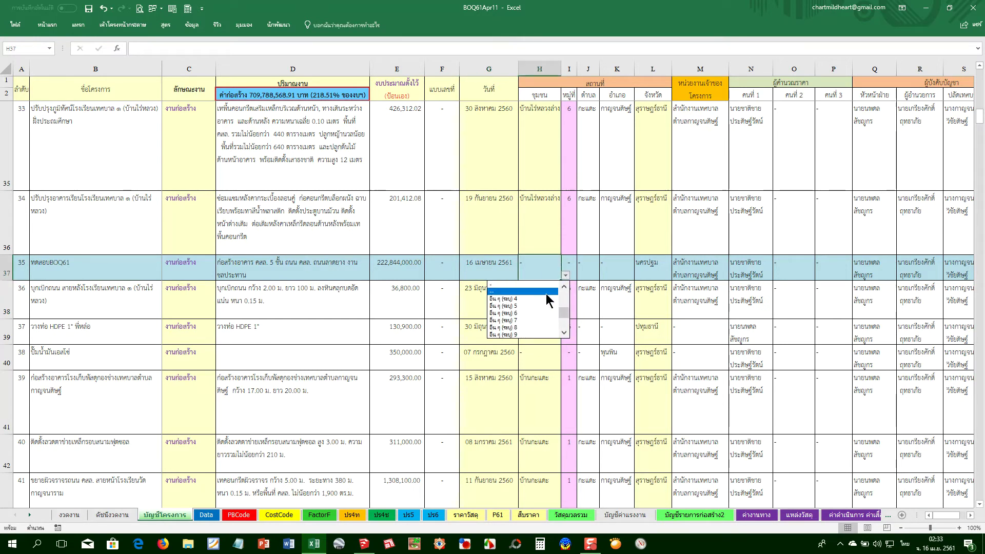
key(Escape)
click(570, 262)
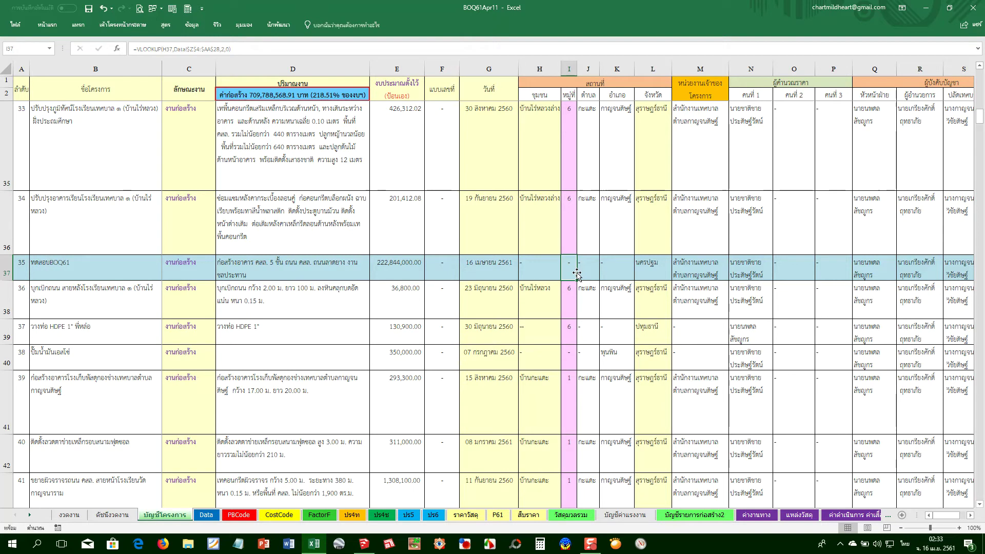
click(585, 269)
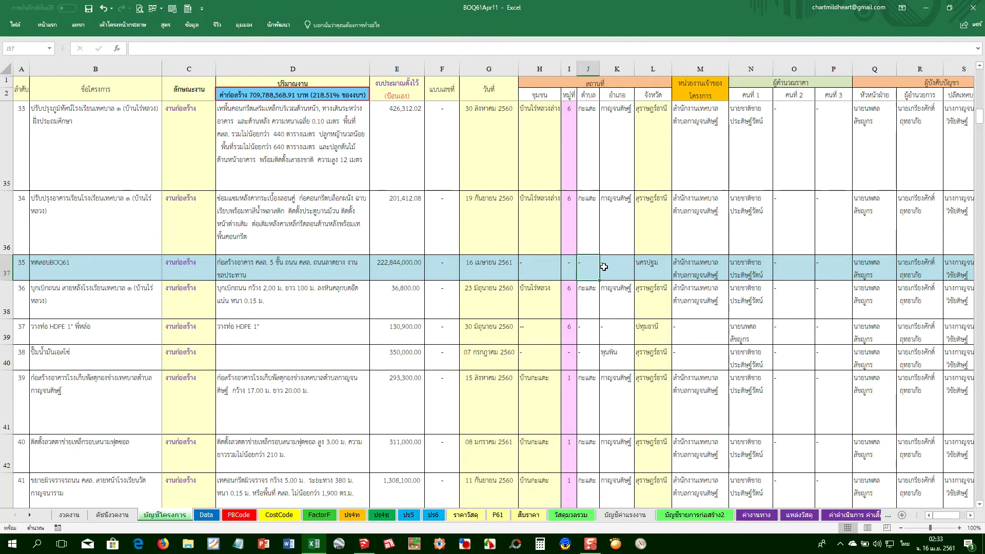
click(623, 265)
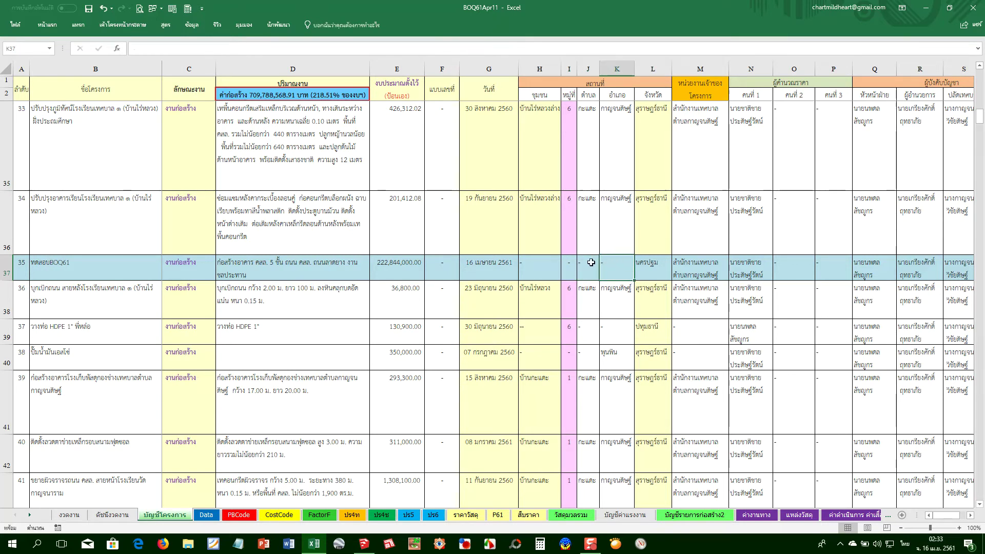
click(654, 268)
click(676, 275)
key(Escape)
click(709, 264)
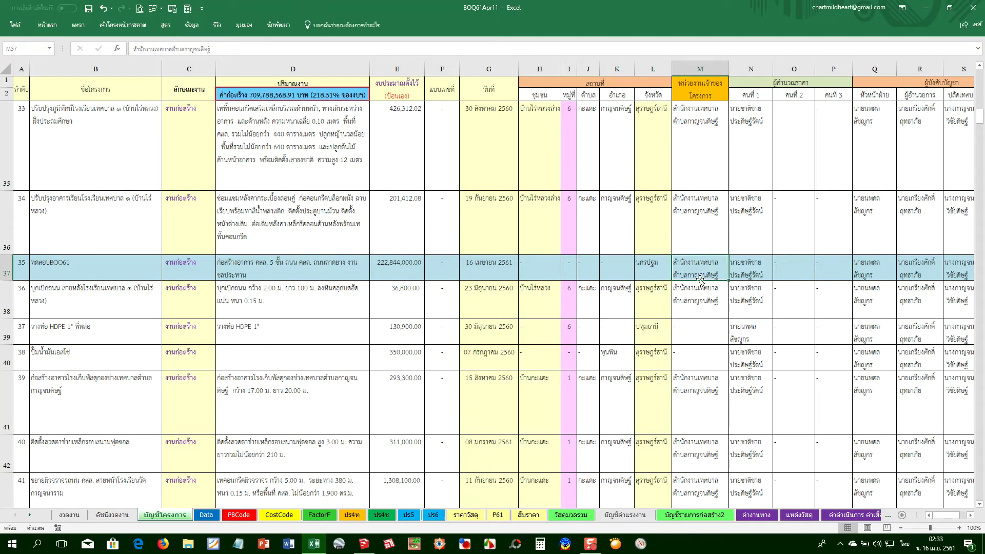
click(738, 274)
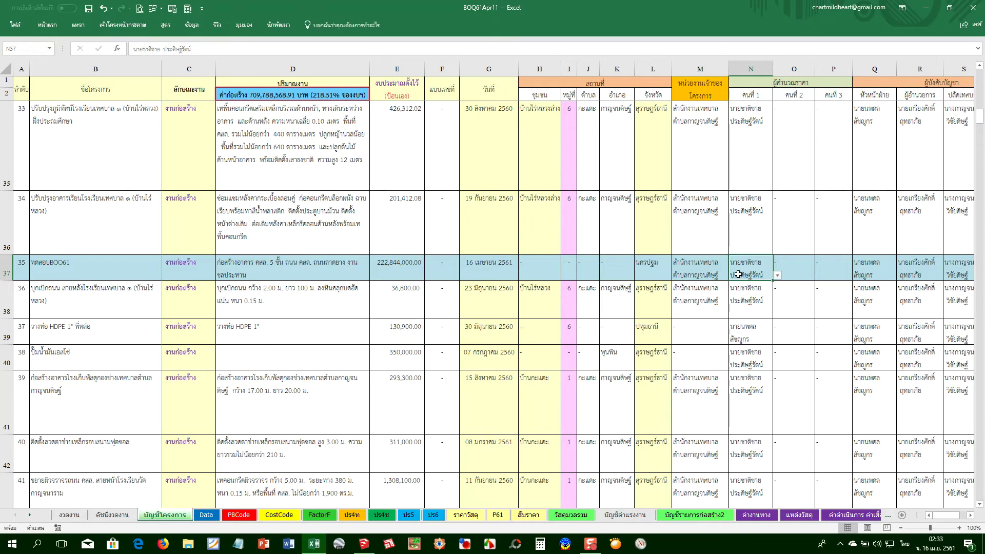
click(778, 276)
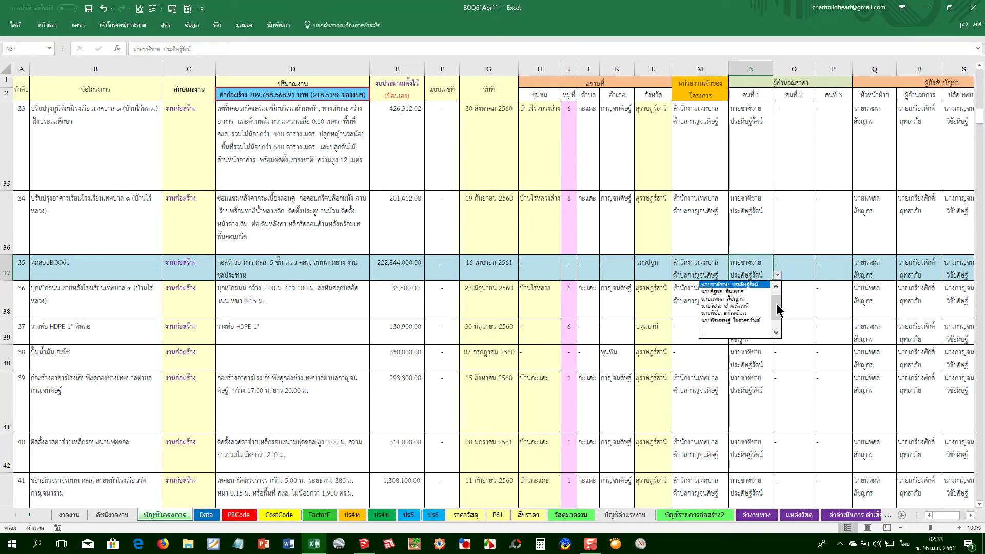
key(Escape)
click(805, 270)
click(840, 271)
key(Right)
key(Right)
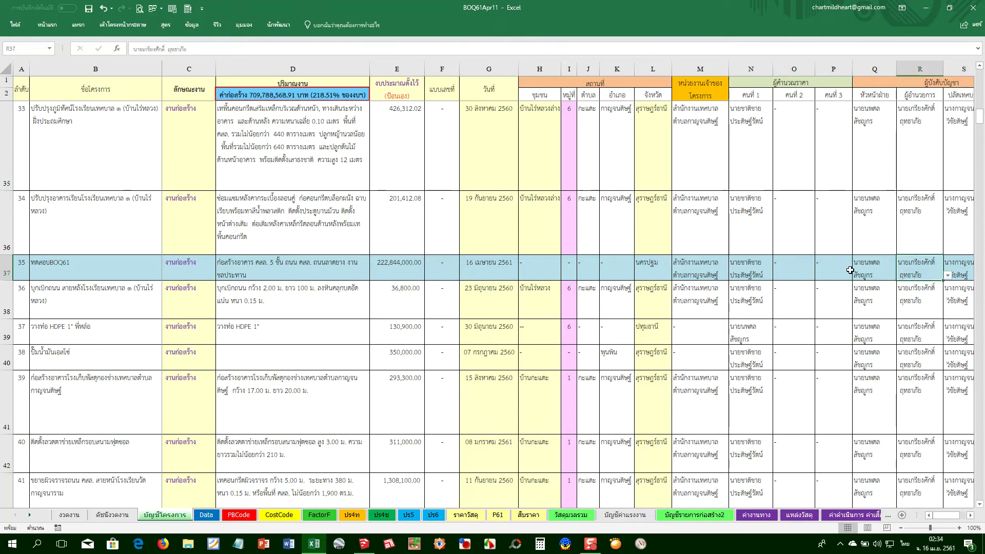
key(Right)
key(Right)
click(666, 275)
click(710, 271)
click(757, 270)
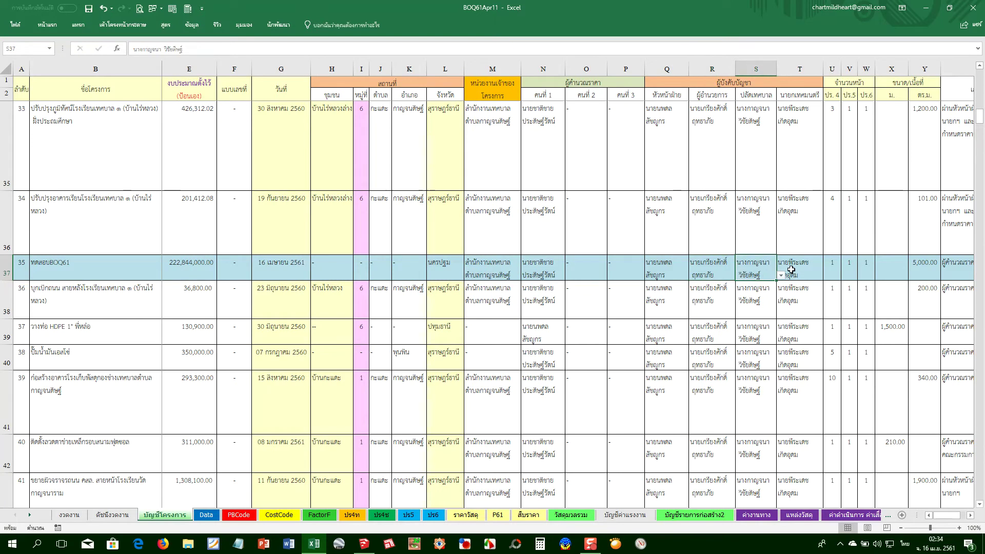
click(790, 270)
click(834, 268)
click(842, 262)
key(Right)
key(Right)
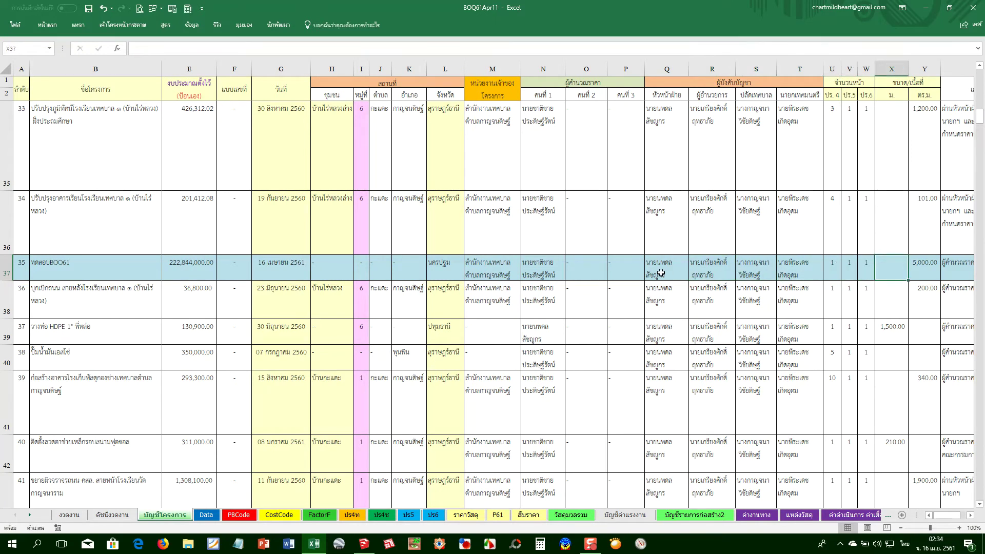
click(664, 270)
click(693, 275)
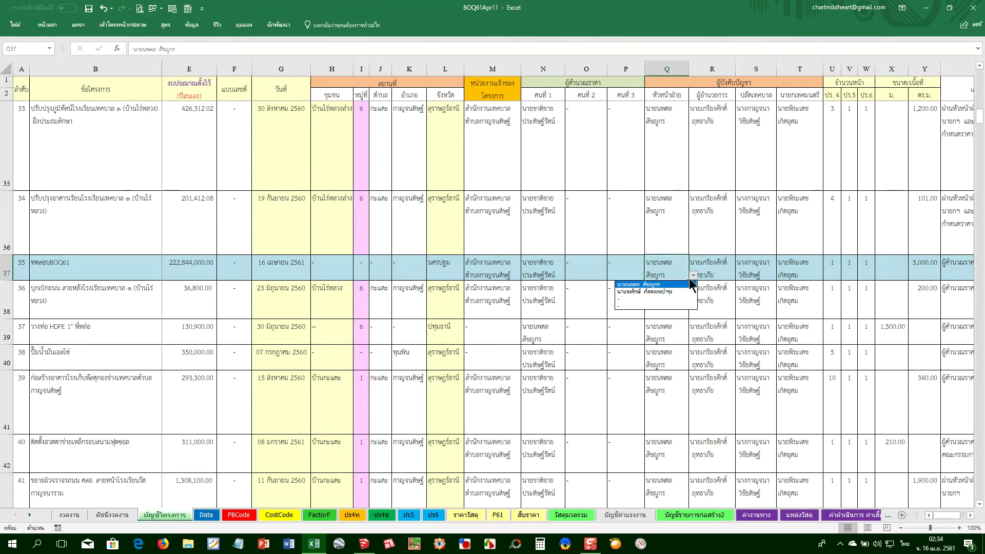
click(732, 268)
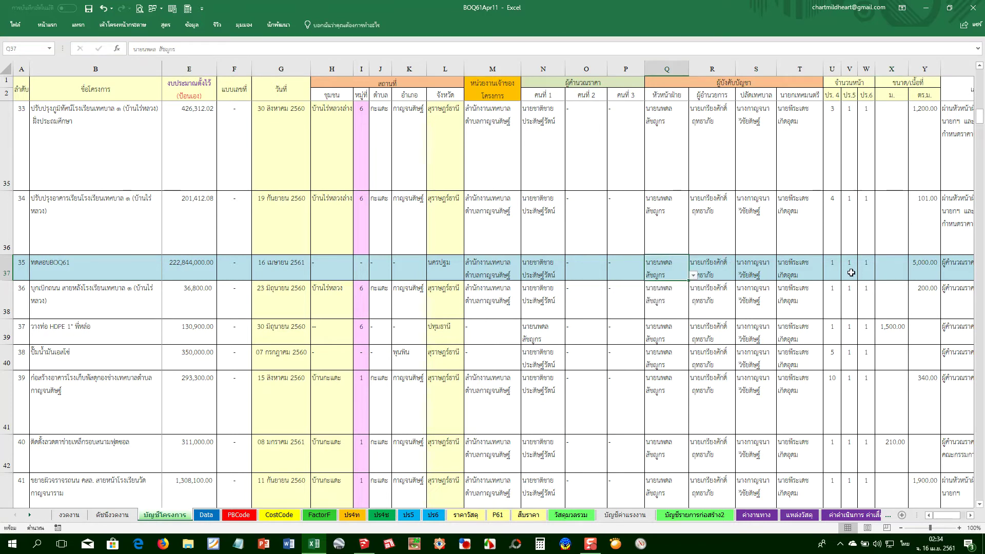
click(834, 268)
key(Right)
key(Right)
key(Left)
key(Left)
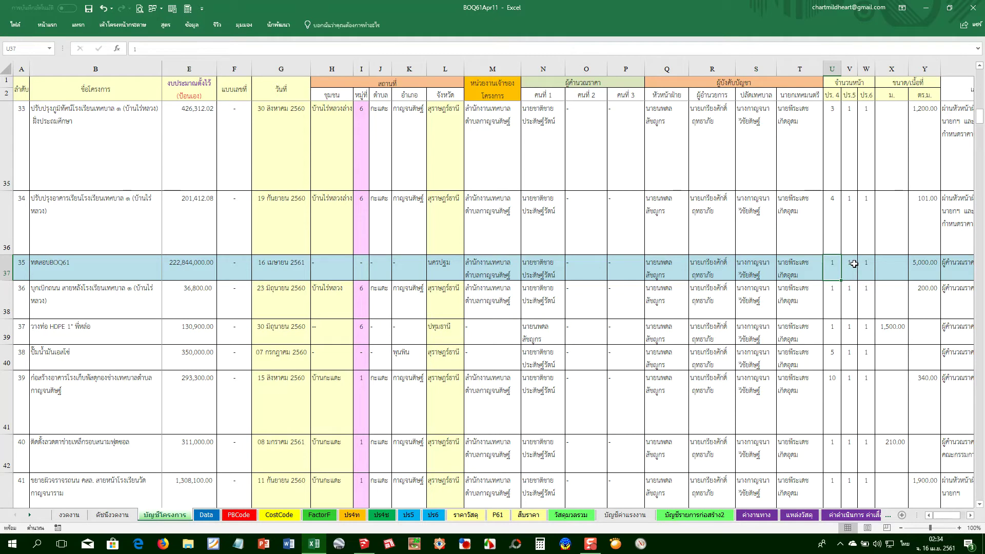
key(Right)
key(Right)
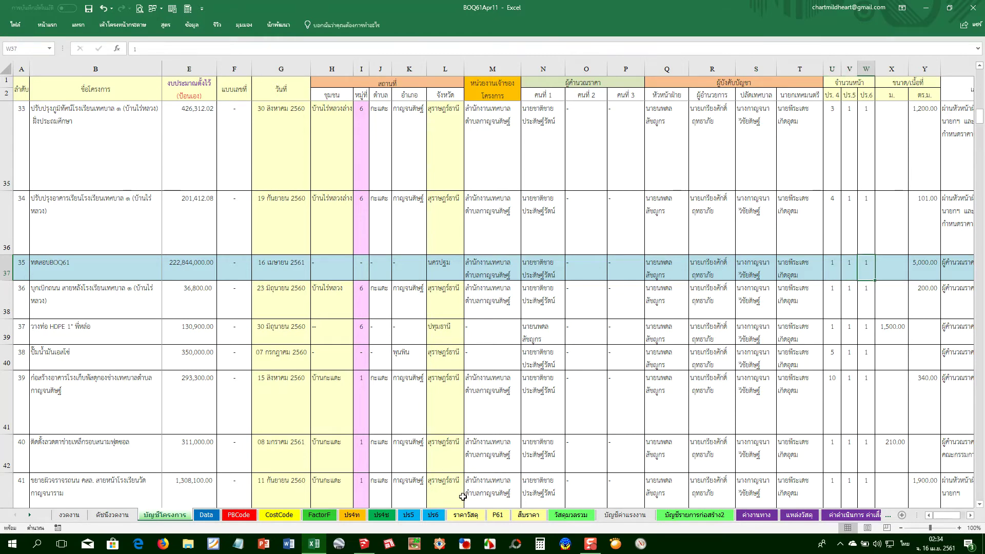
click(877, 271)
click(924, 259)
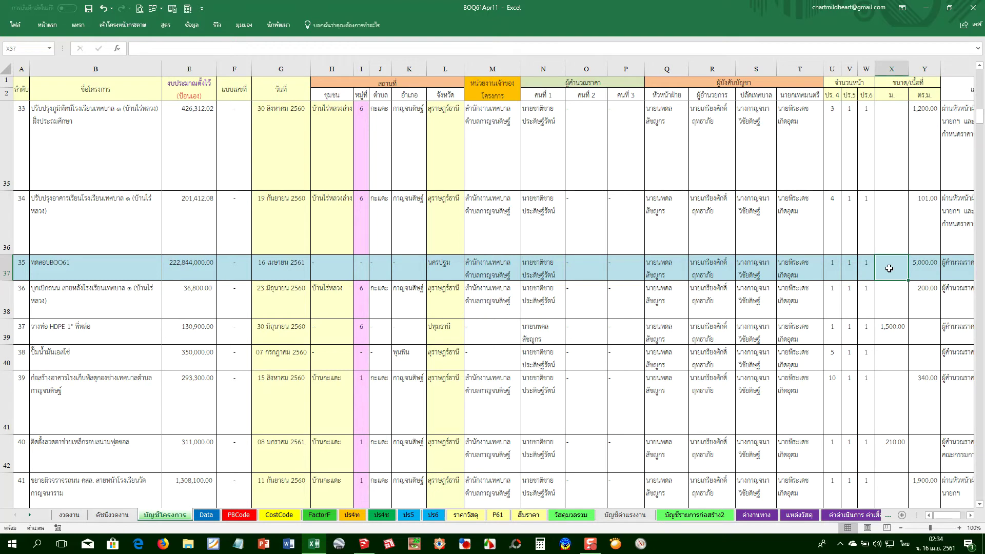
key(Right)
scroll(930, 277, right, 3)
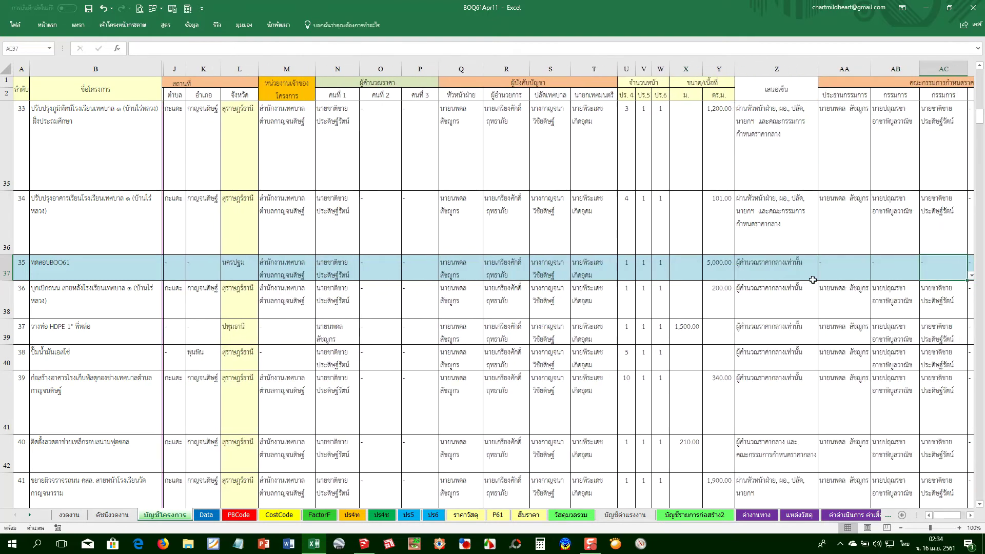
click(726, 274)
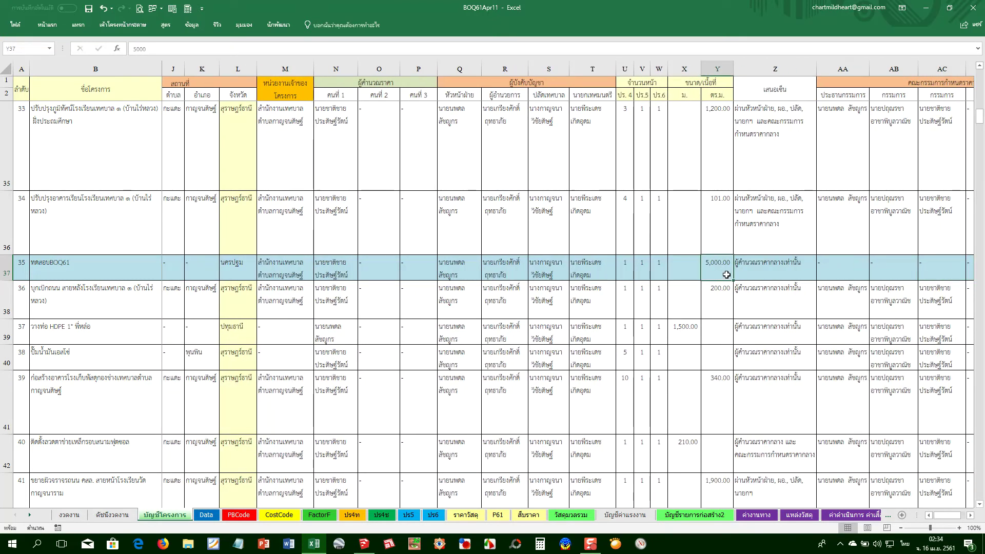
click(777, 274)
click(821, 275)
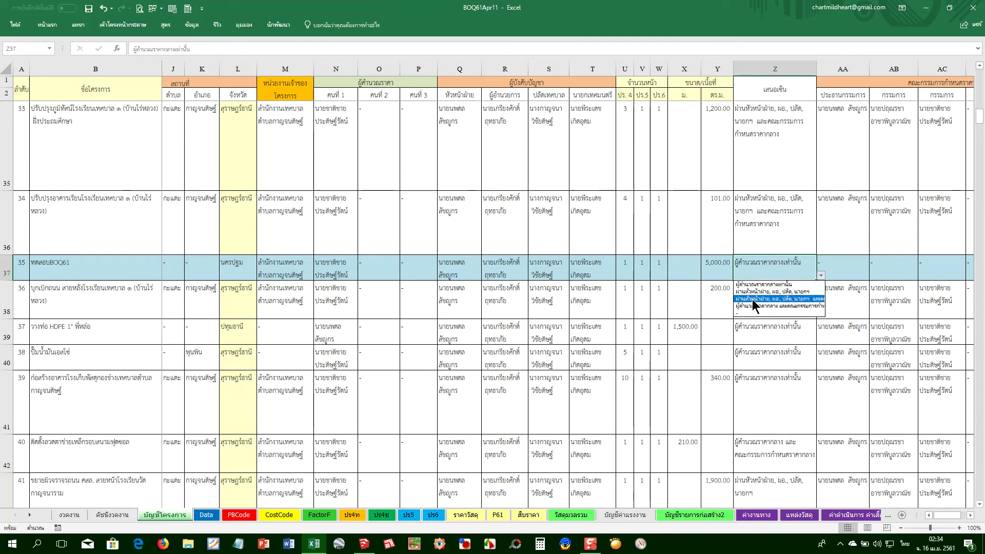
click(759, 284)
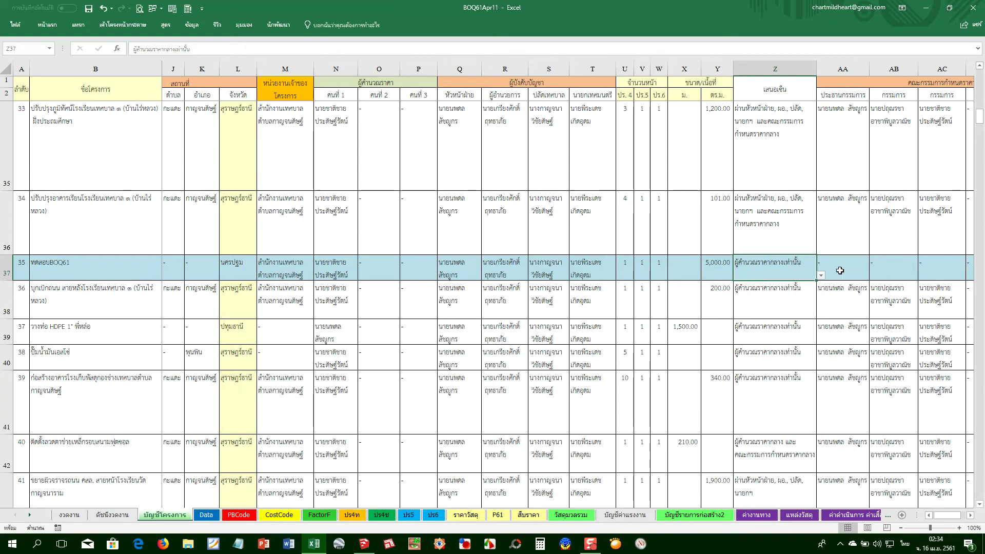
click(840, 262)
key(Right)
key(Right)
key(Right)
key(Right)
key(Right)
click(694, 262)
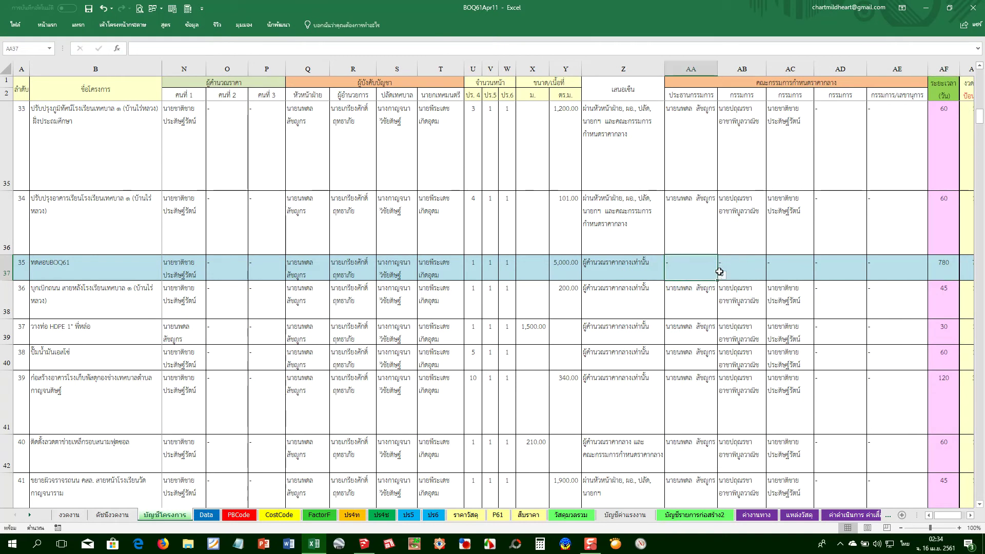
click(722, 276)
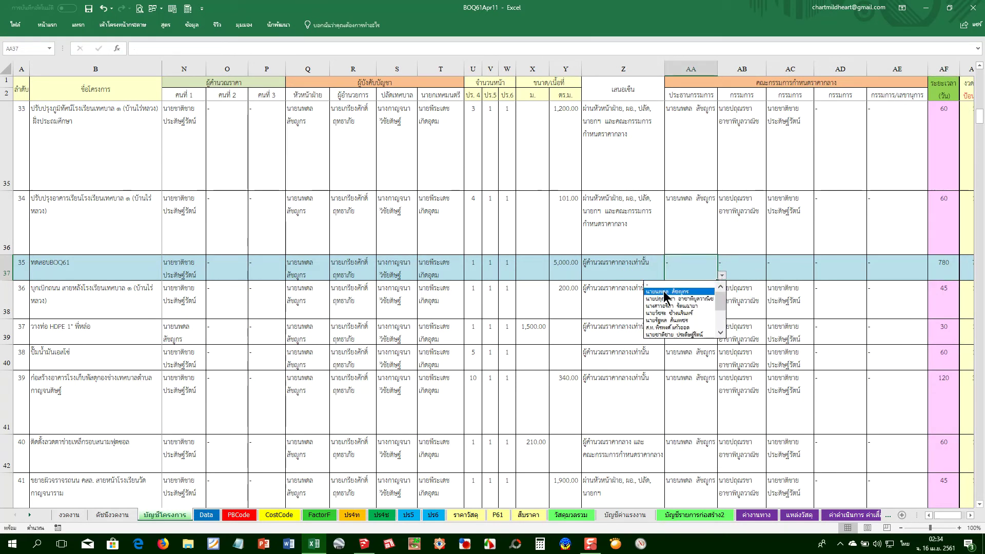
click(696, 269)
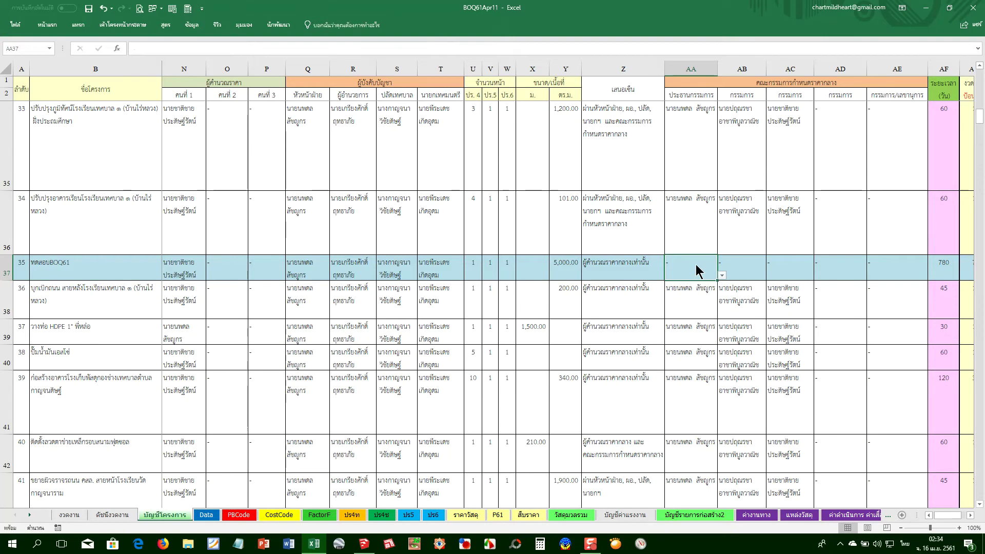
click(734, 263)
click(784, 271)
click(841, 282)
scroll(780, 272, right, 4)
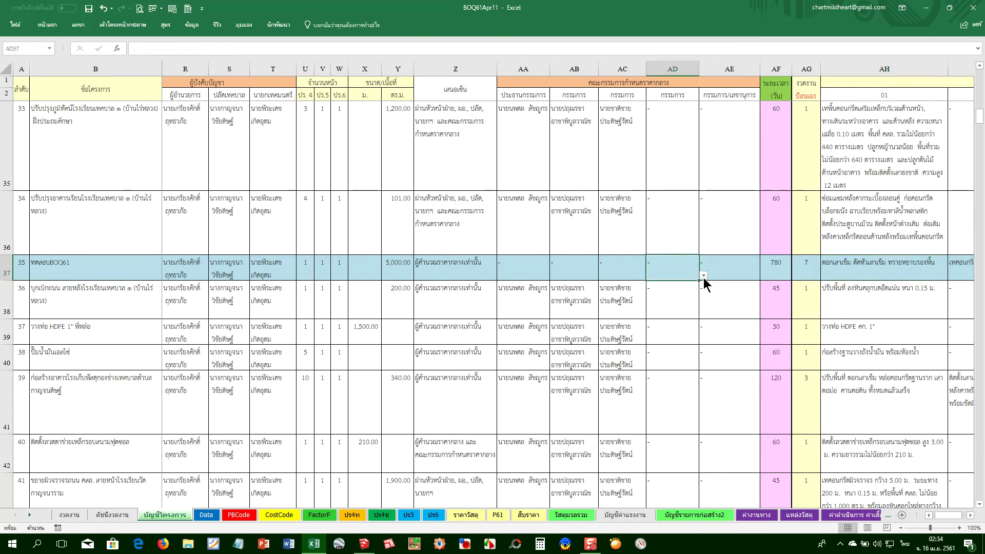
click(703, 276)
click(728, 259)
click(736, 263)
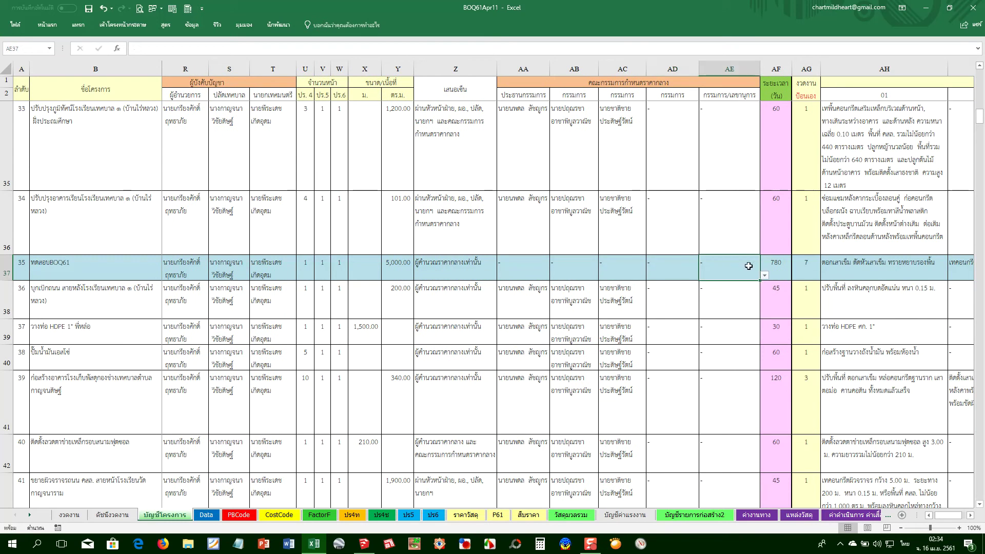
key(Right)
key(Right)
key(Right)
key(Right)
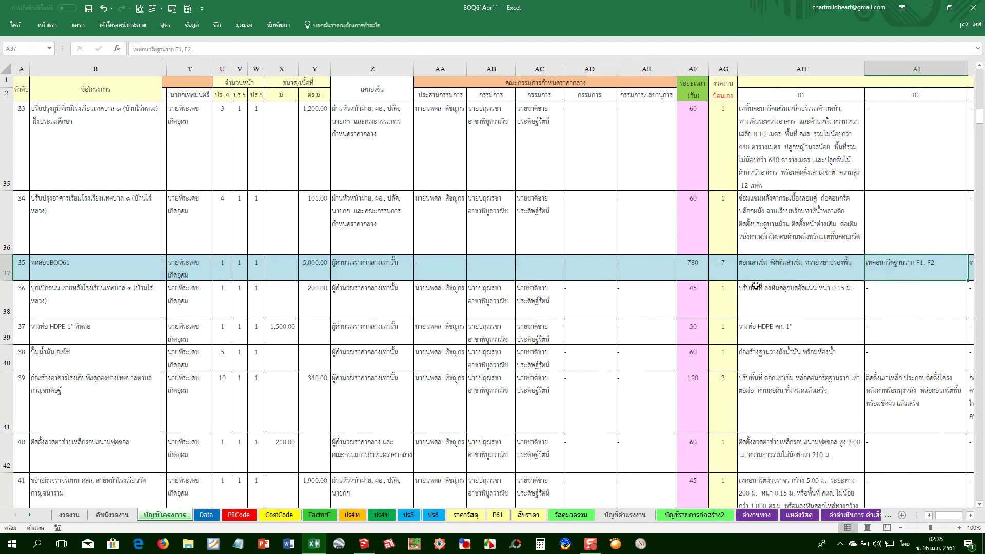
key(Right)
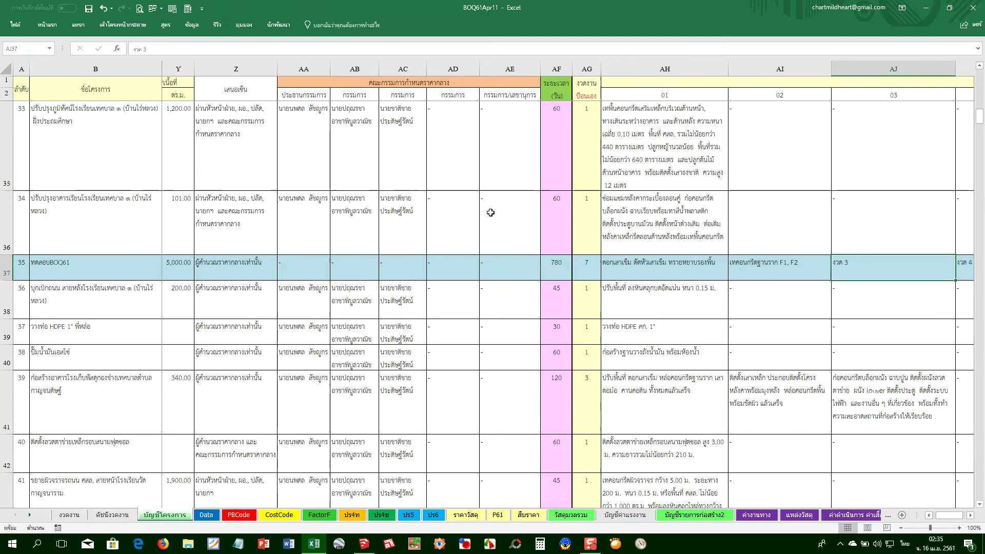
click(563, 268)
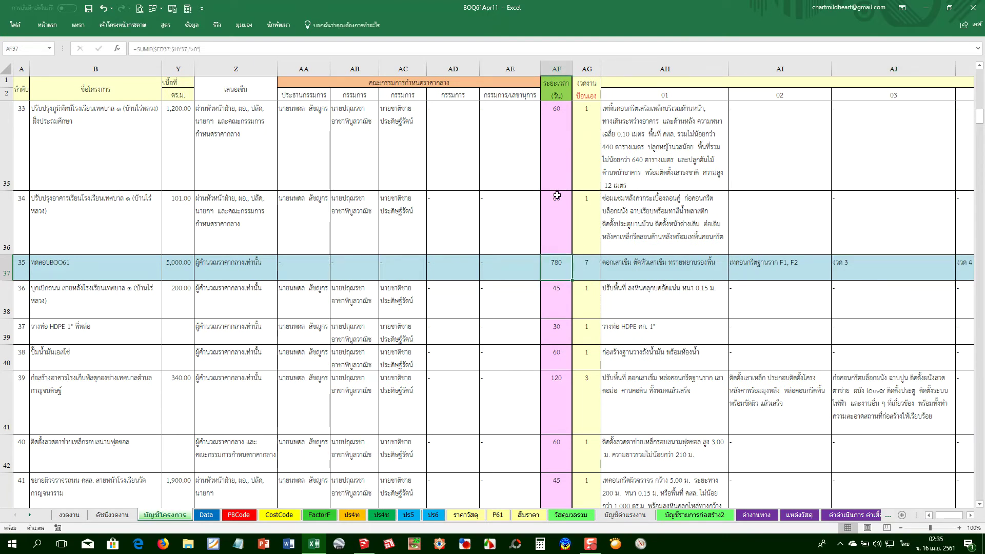
click(588, 268)
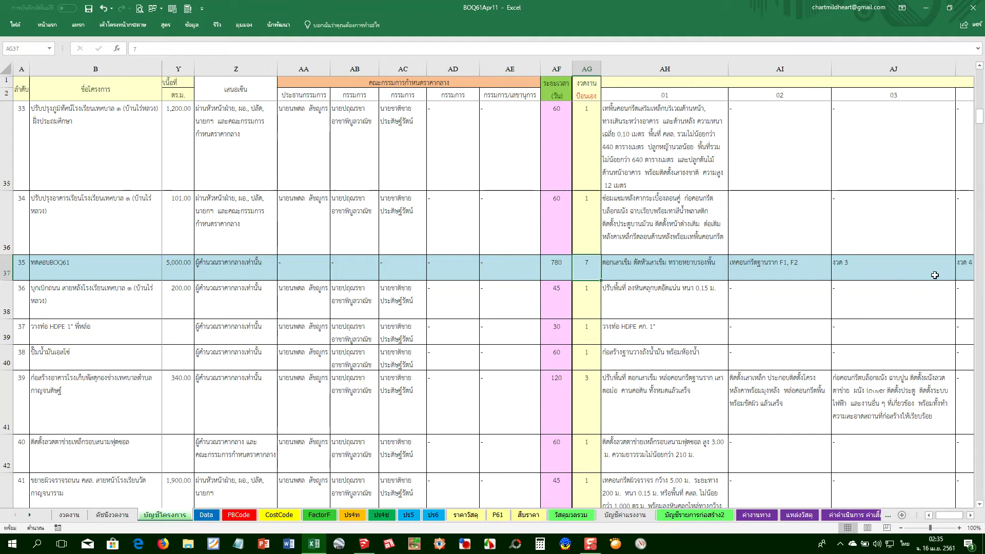
click(650, 277)
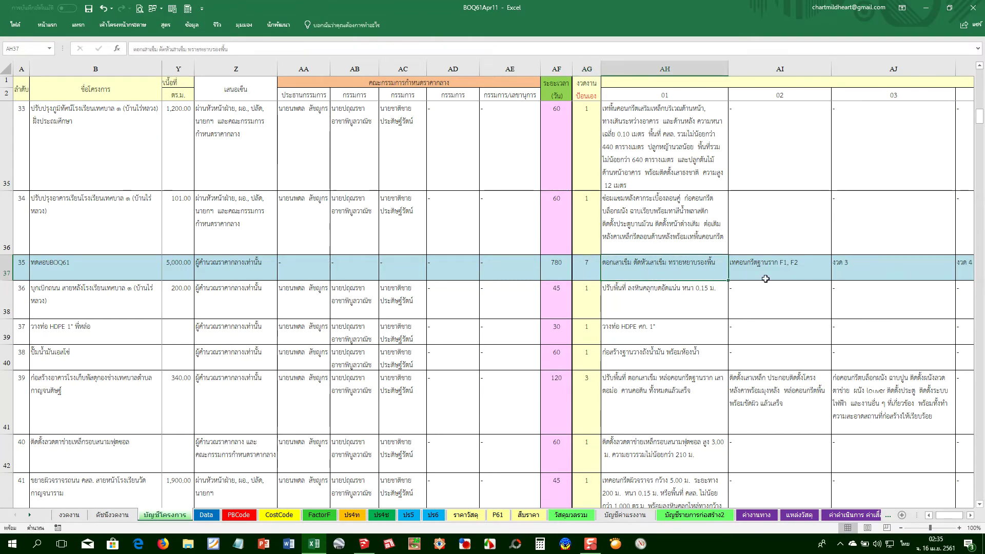
click(550, 268)
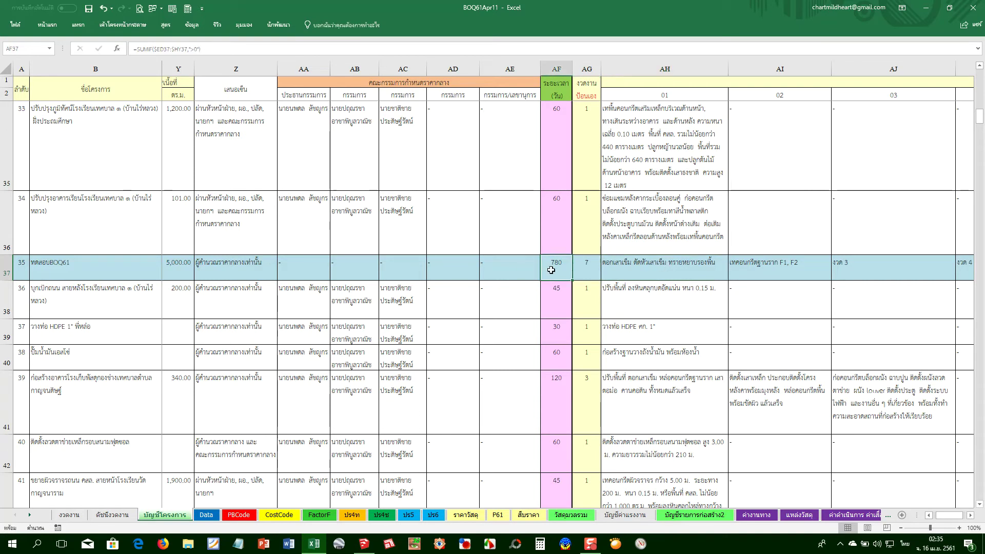
key(Right)
key(Right)
key(Right)
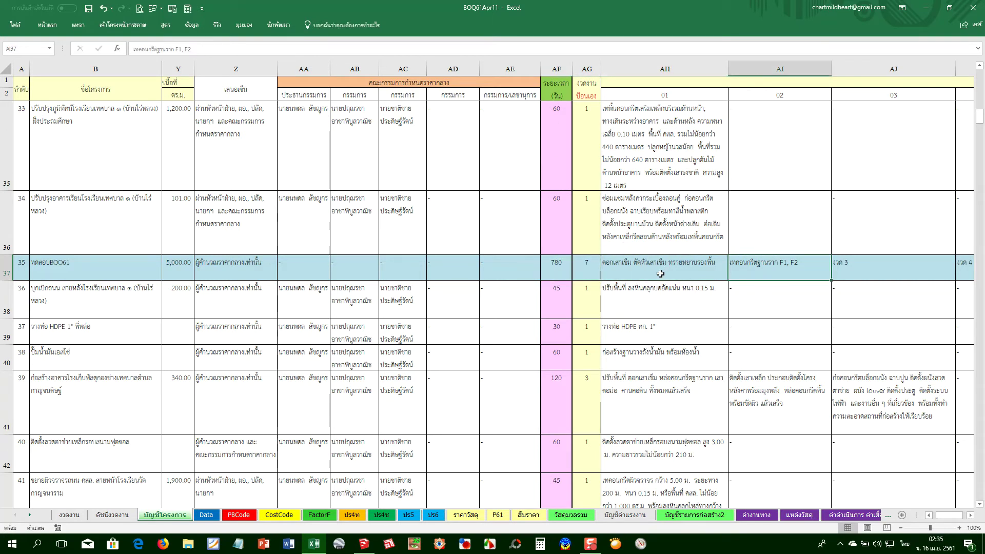
key(Right)
key(Right)
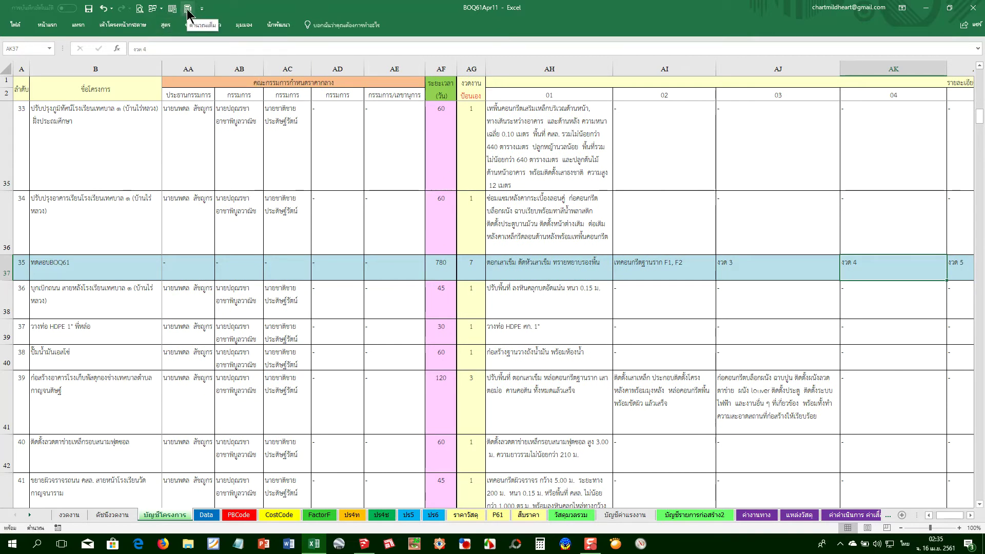
click(533, 267)
key(Right)
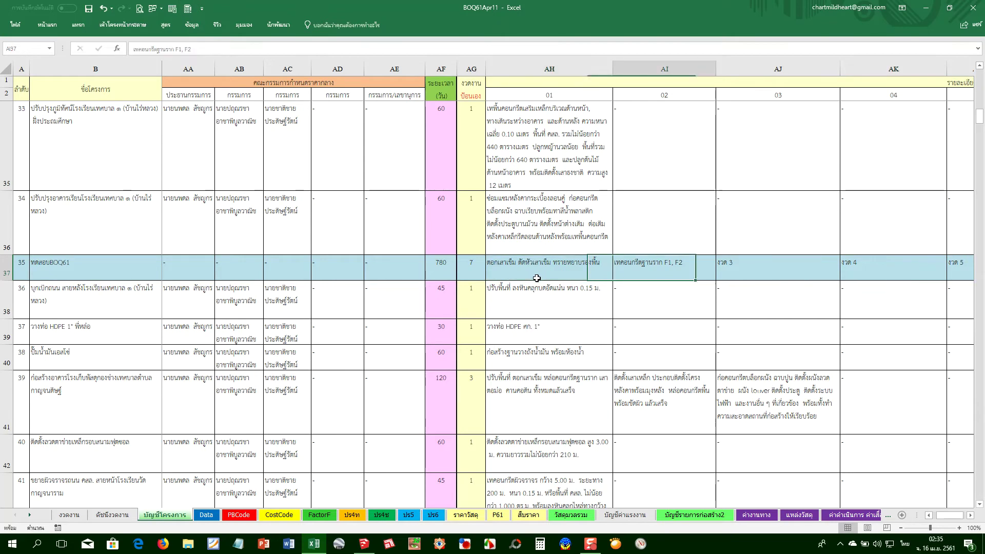
scroll(564, 172, up, 2)
scroll(550, 436, down, 1)
scroll(551, 436, down, 1)
click(536, 268)
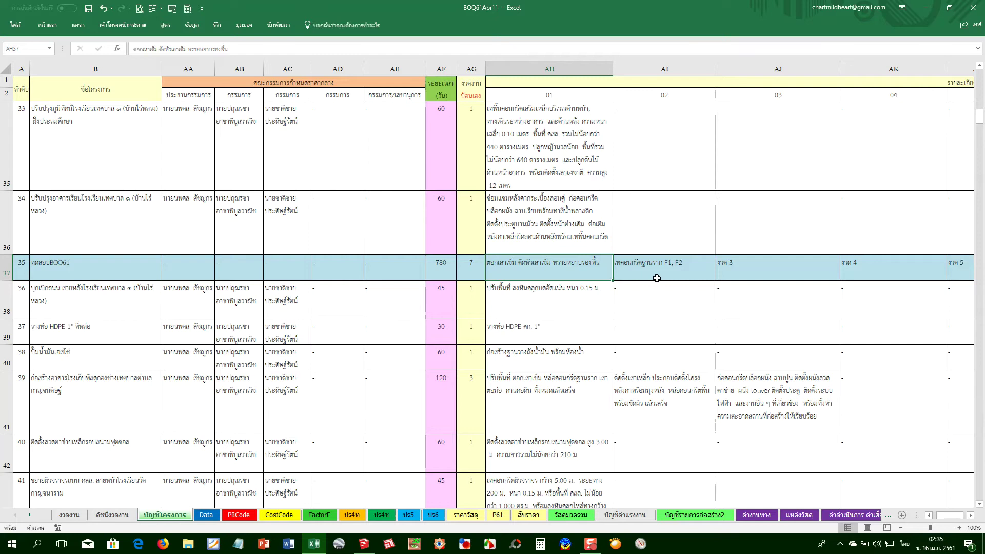
key(Right)
key(Right)
key(Right)
key(Right)
key(Right)
key(Right)
key(Right)
key(Right)
Browse row 37's installment descriptions and the third installment's 90-day duration
key(Right)
key(Right)
key(Right)
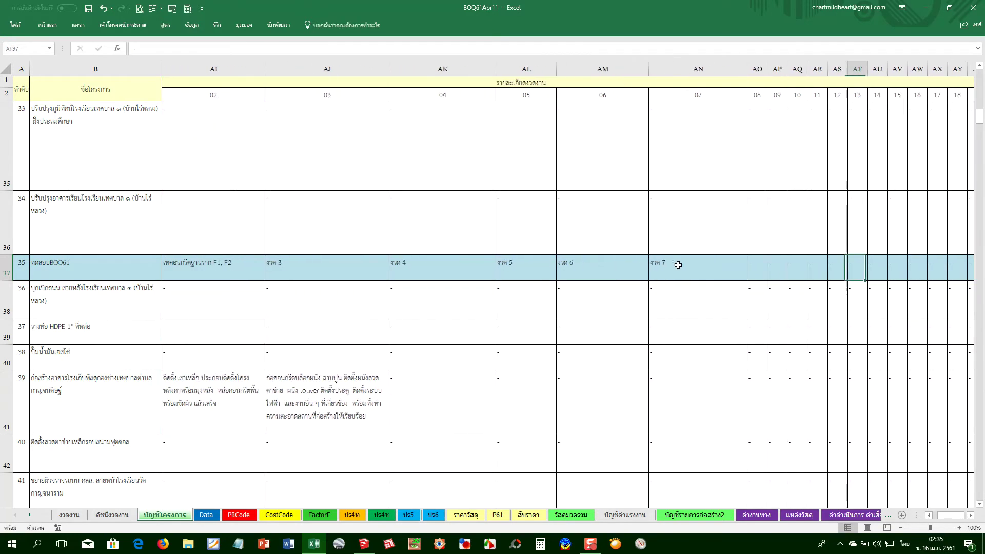
key(Right)
key(Right)
key(Right)
key(Right)
key(Right)
key(Right)
key(Right)
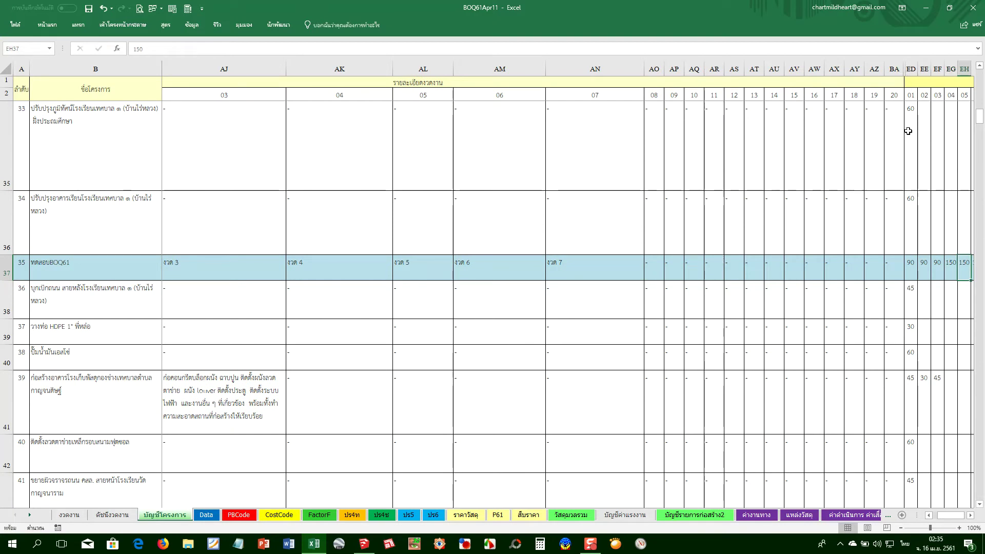
click(899, 271)
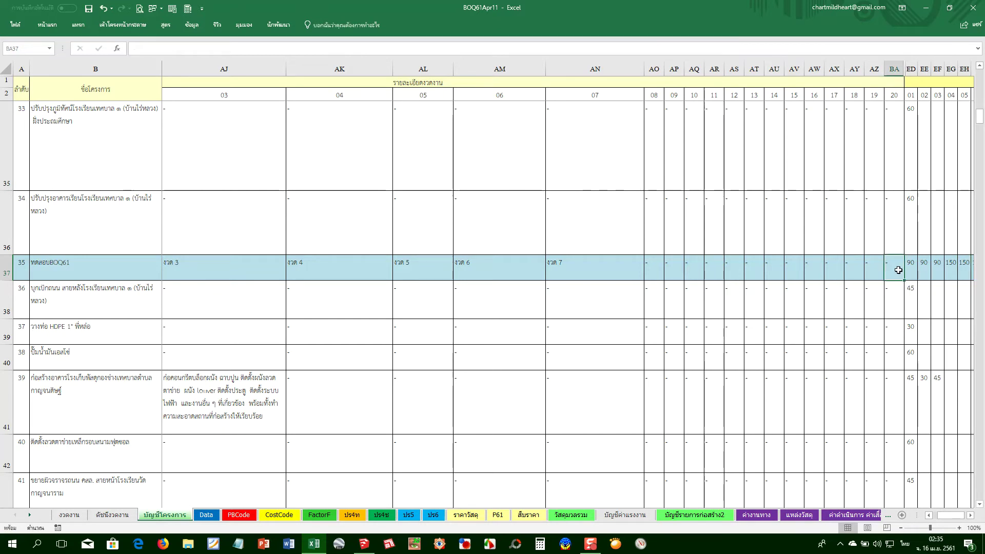
key(Right)
key(Right)
key(Right)
key(Right)
key(Right)
key(Right)
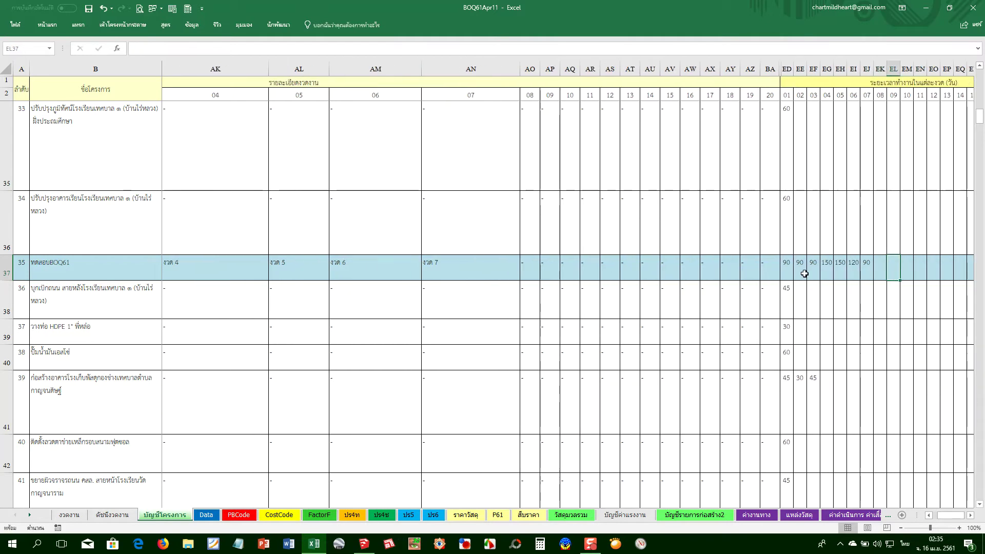
click(815, 269)
key(Right)
key(Right)
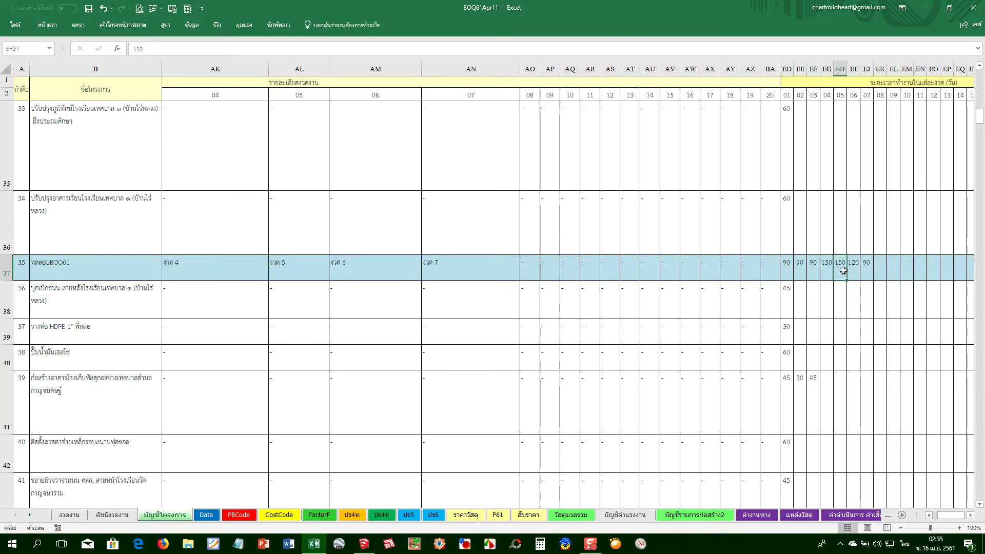
click(77, 274)
key(Left)
Change the seventh installment duration in EJ37 to 120 days
click(477, 268)
key(Left)
key(Left)
key(Left)
key(Left)
key(Left)
key(Left)
key(Left)
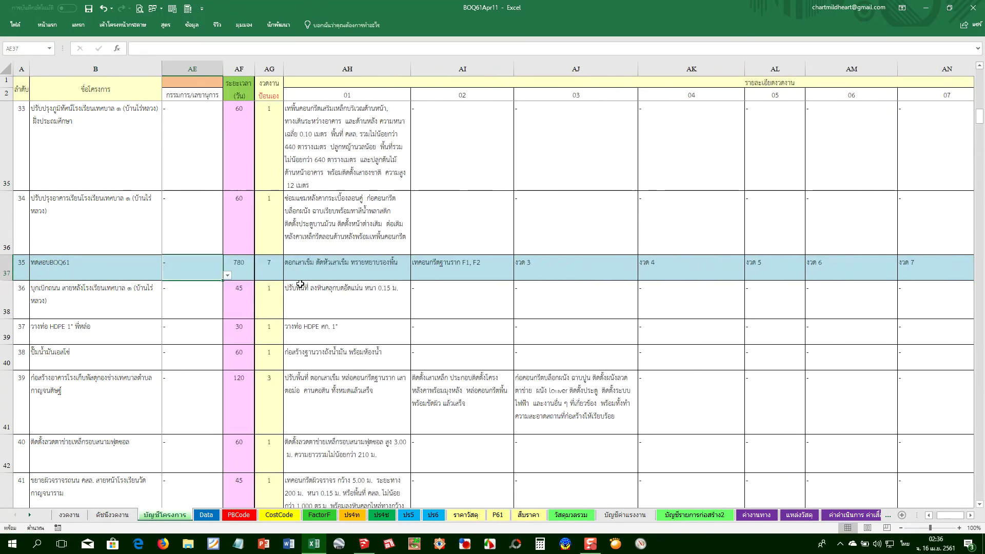
key(Right)
key(Right)
key(Right)
key(Right)
key(Right)
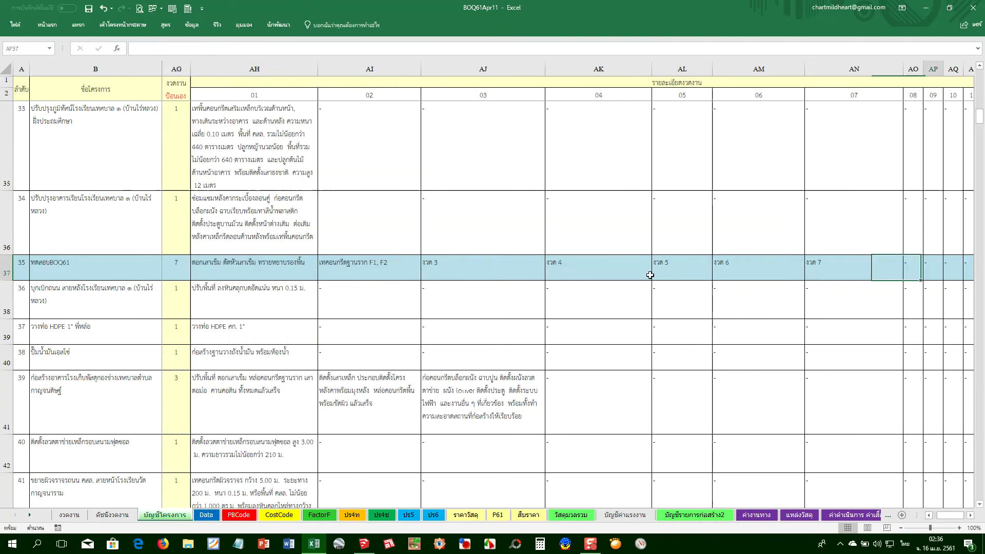
key(Right)
key(Right)
key(Right)
key(Right)
key(Right)
key(Right)
key(Right)
key(Right)
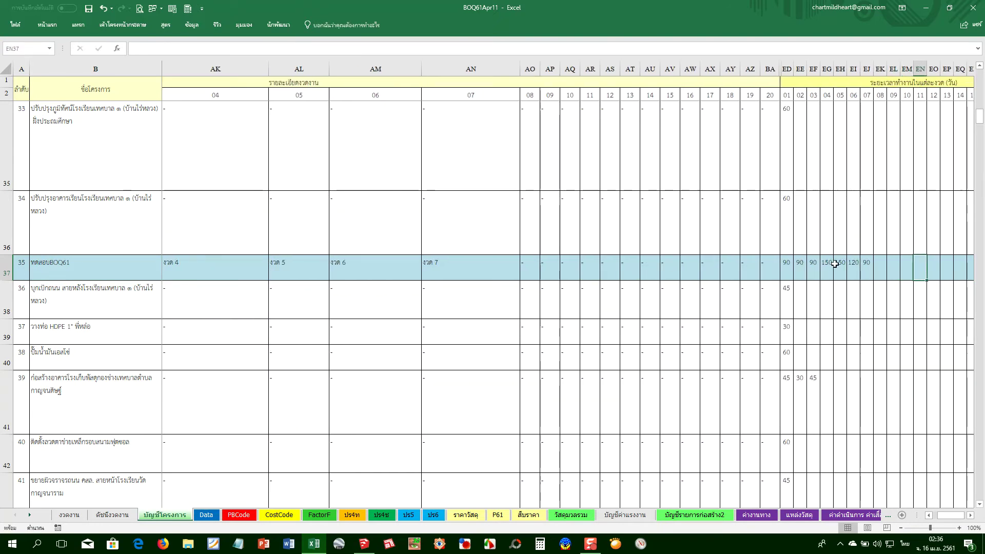
click(869, 269)
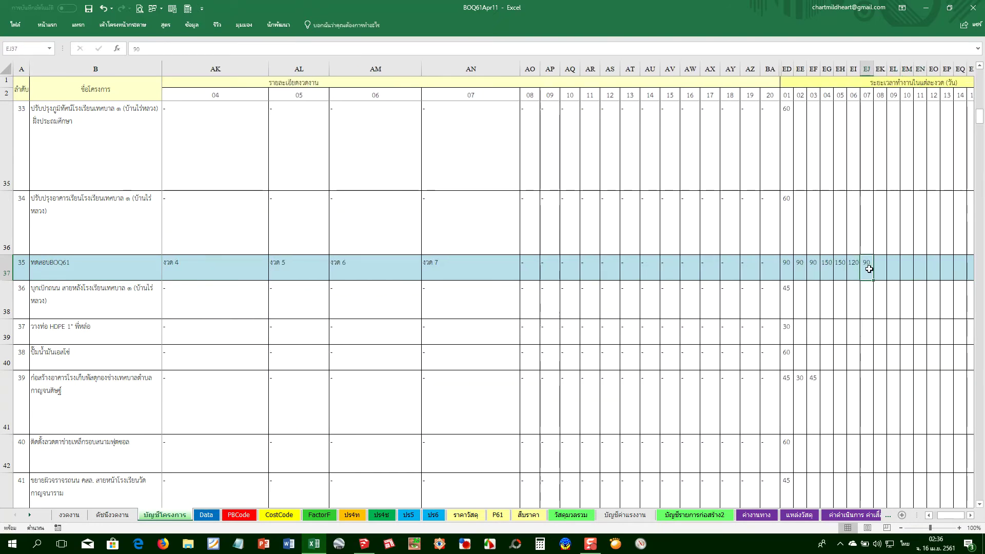
text(120)
key(Return)
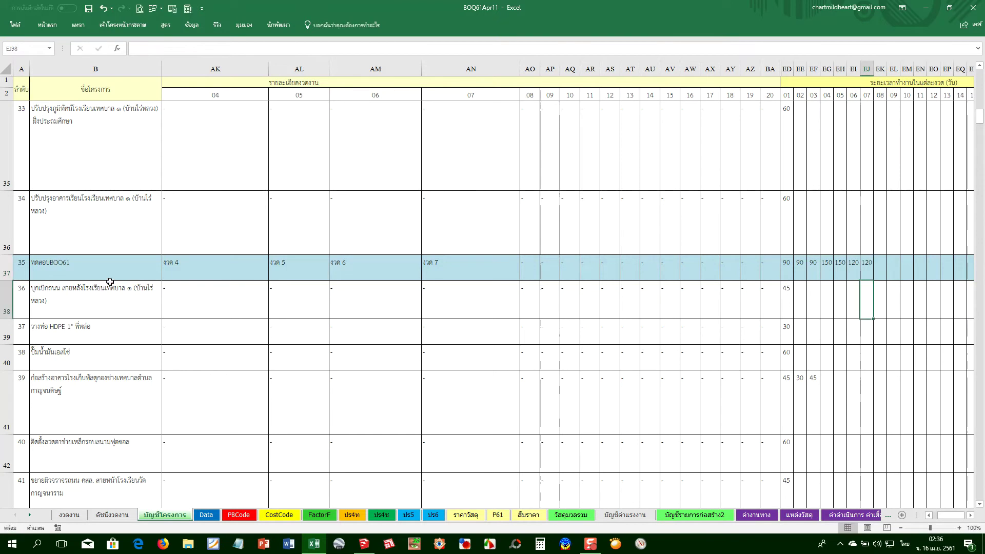
Move along row 37 past the installment durations toward the index number column
click(137, 272)
key(Left)
key(Right)
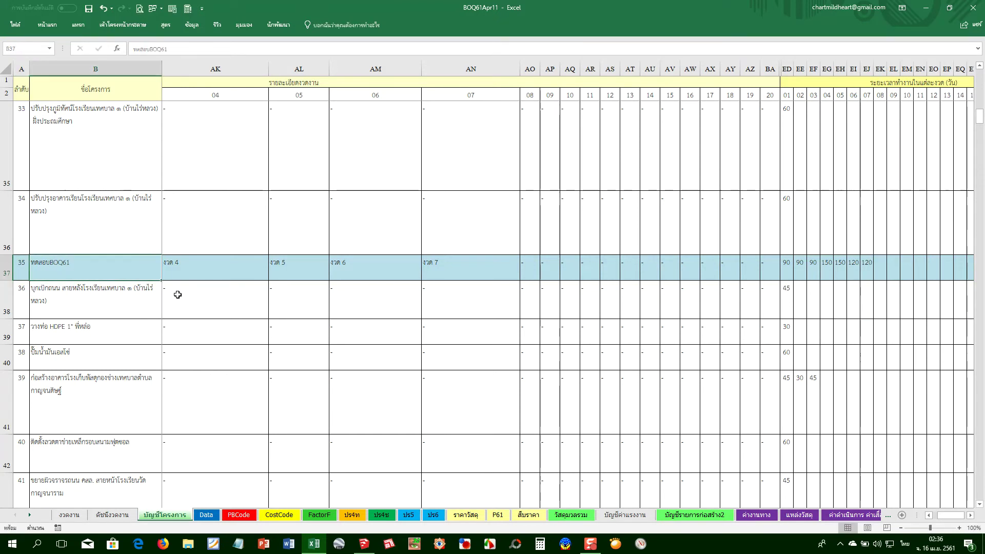
key(Right)
key(Right)
click(868, 277)
key(Right)
key(Right)
key(Right)
key(Right)
key(Right)
key(Right)
key(Right)
key(Right)
key(Right)
key(Right)
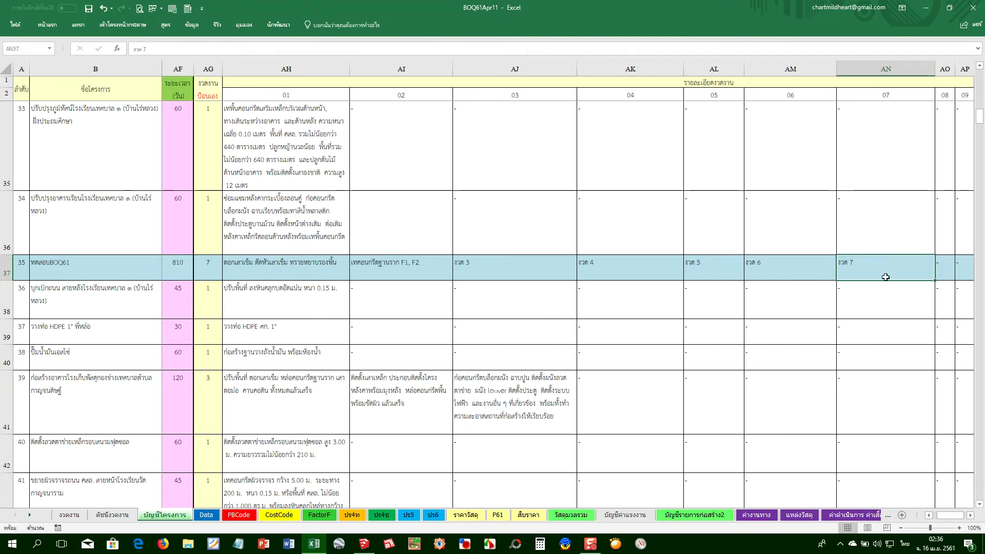
key(Right)
key(Right)
key(Right)
key(Right)
key(Right)
key(Right)
key(Right)
key(Right)
key(Right)
key(Right)
key(Right)
key(Right)
key(Right)
key(Right)
key(Right)
key(Right)
key(Right)
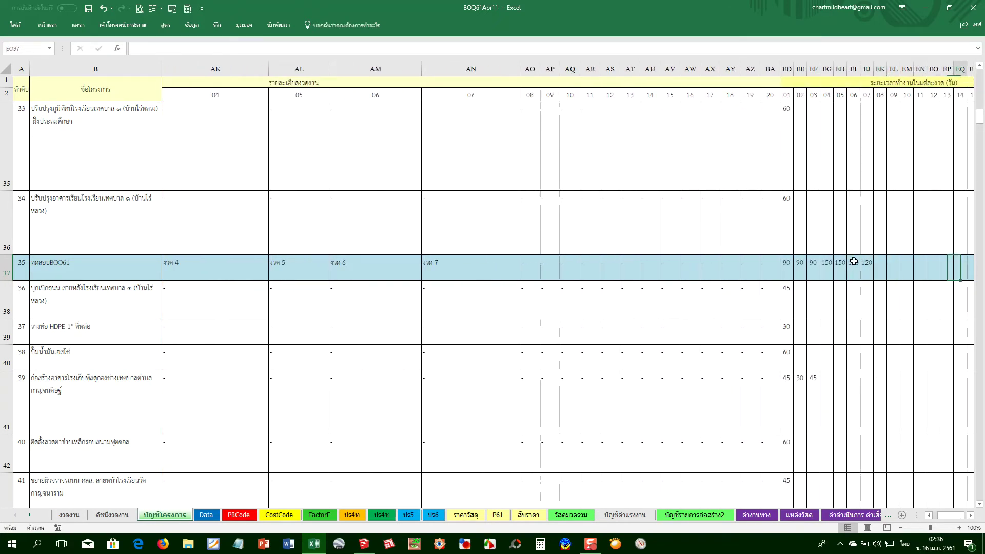
key(Right)
key(Right)
key(Right)
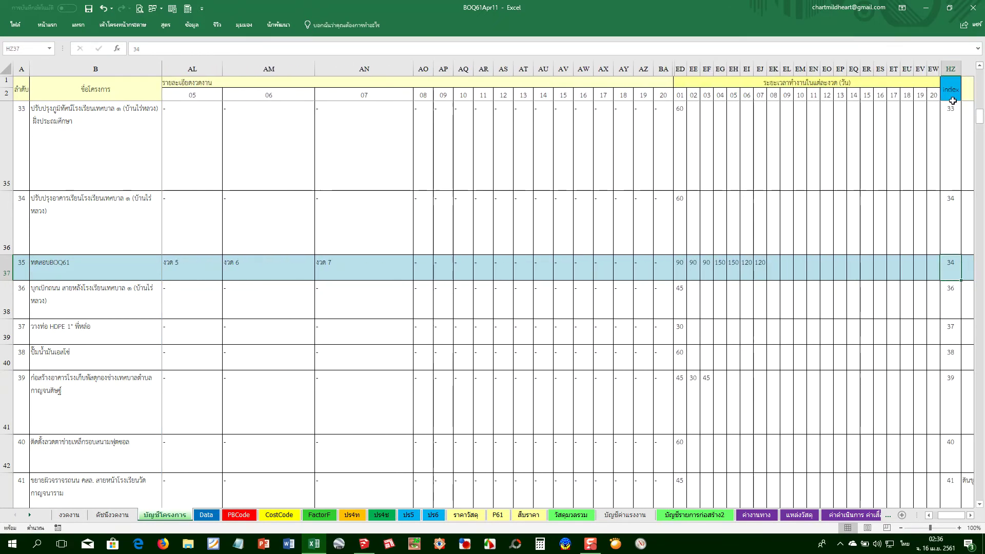
key(Right)
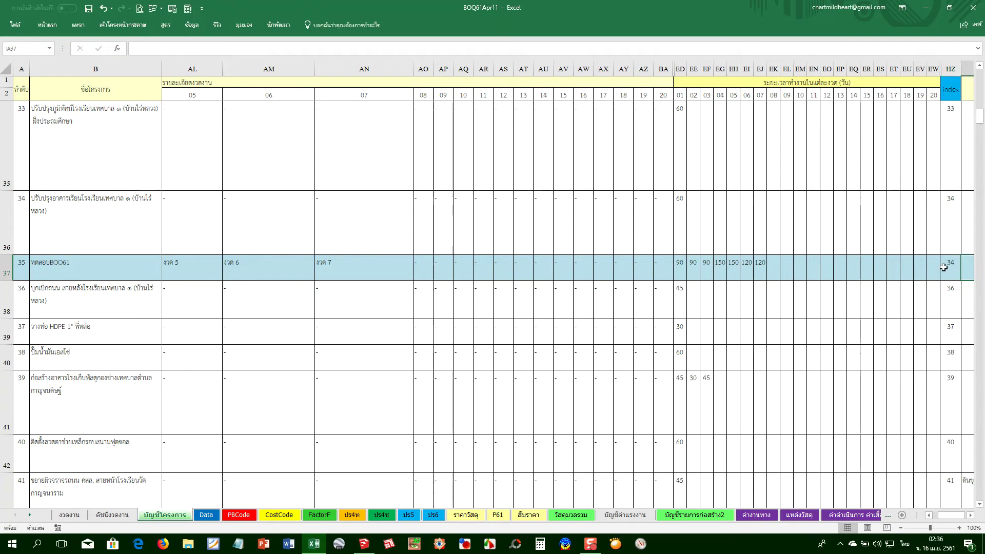
key(Right)
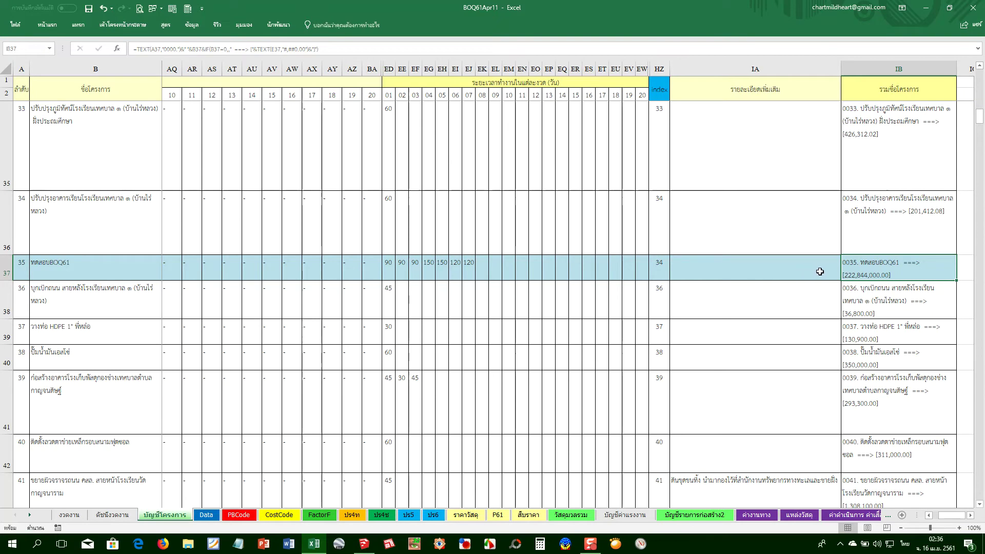
click(658, 262)
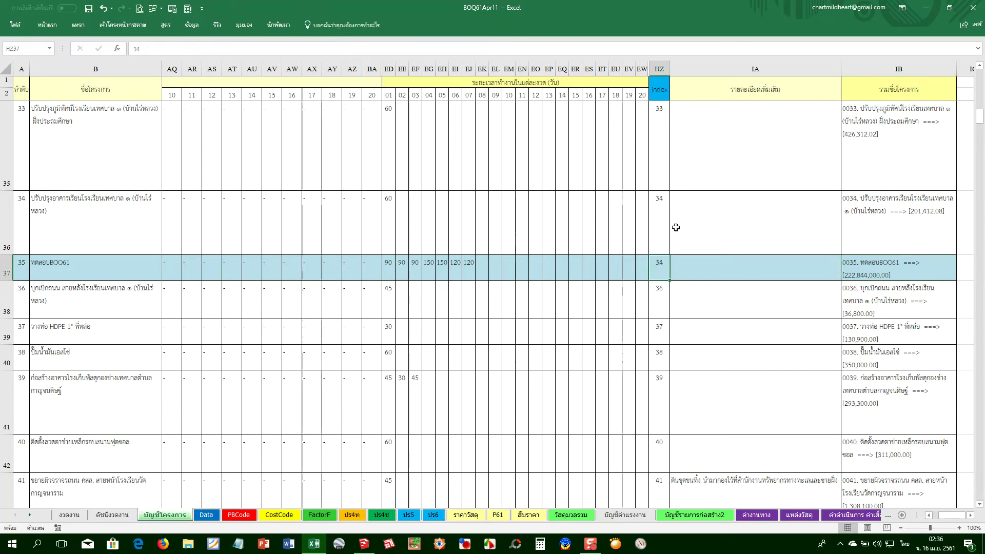
scroll(677, 228, up, 4)
scroll(677, 228, up, 4)
scroll(676, 227, up, 3)
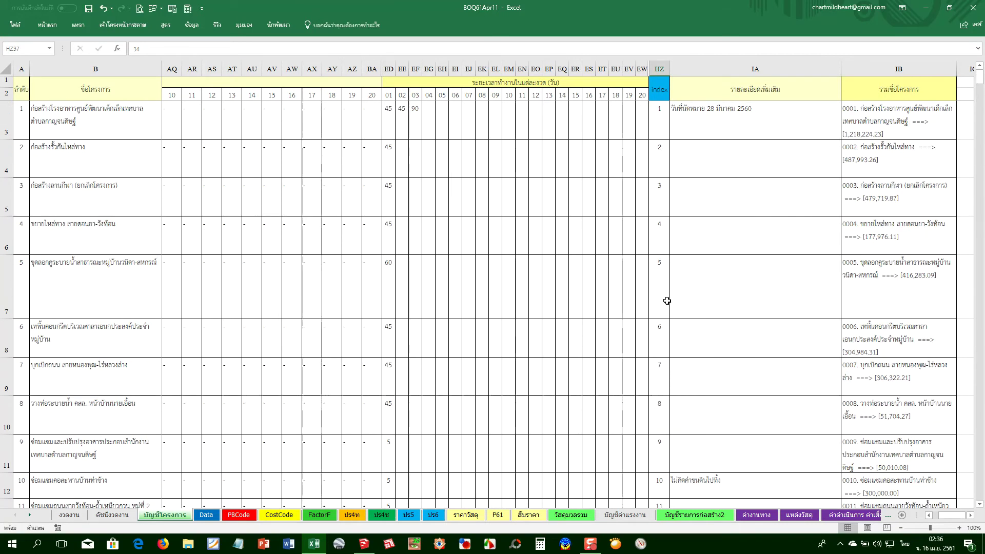
scroll(664, 287, down, 2)
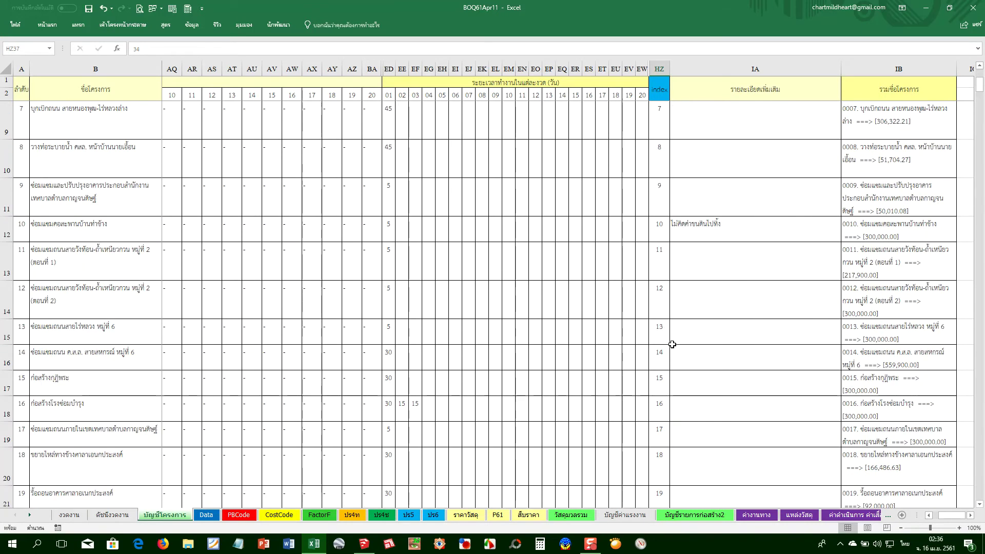
click(661, 469)
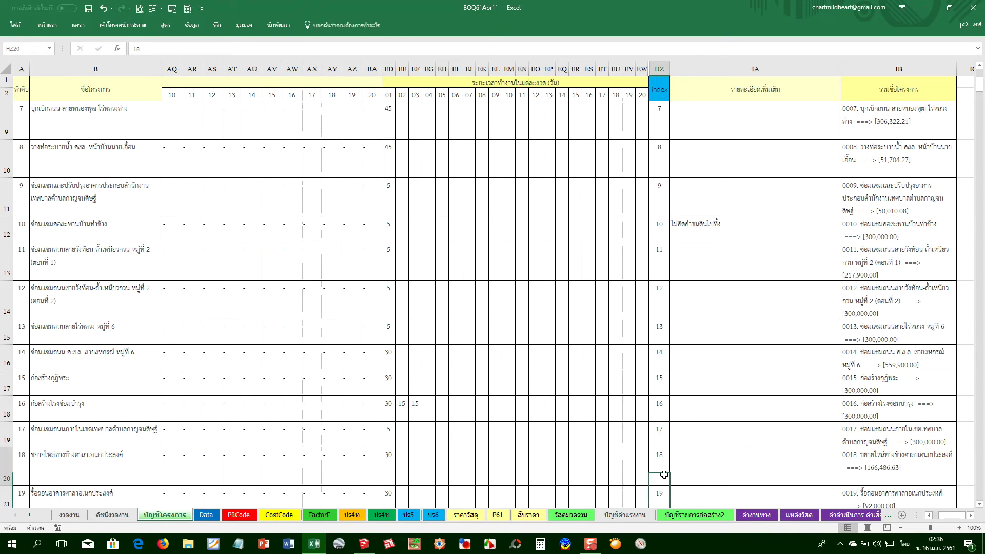
scroll(661, 462, down, 2)
scroll(660, 461, down, 2)
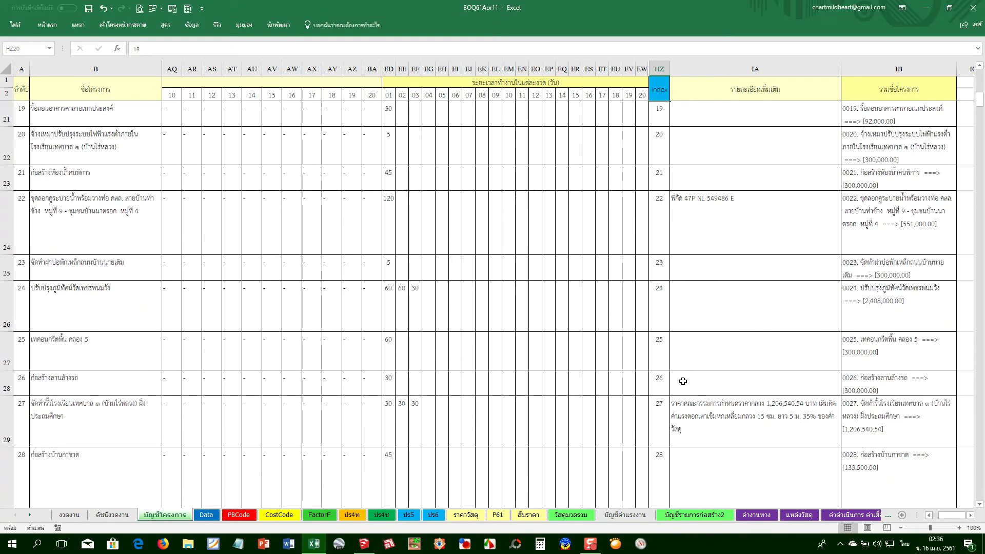
scroll(664, 405, down, 3)
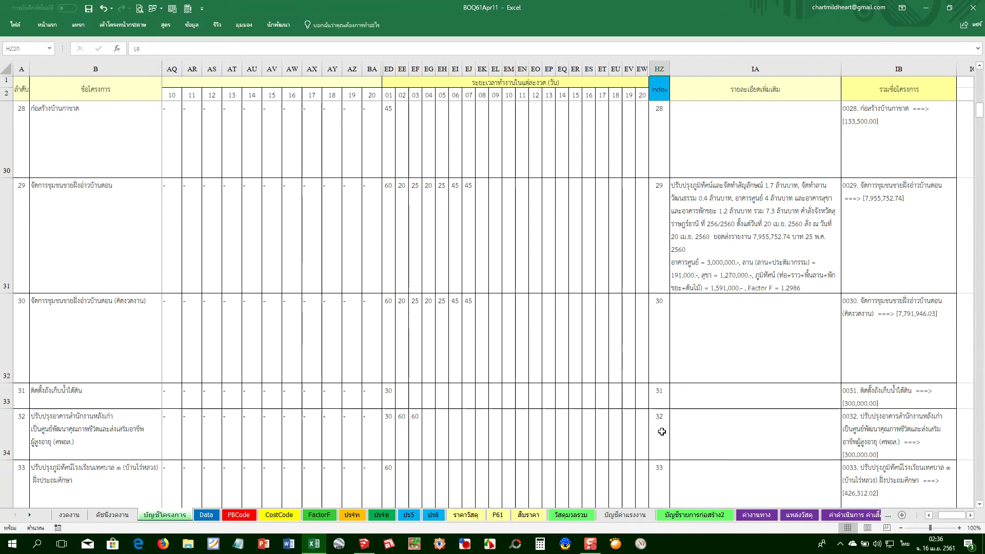
scroll(660, 400, down, 2)
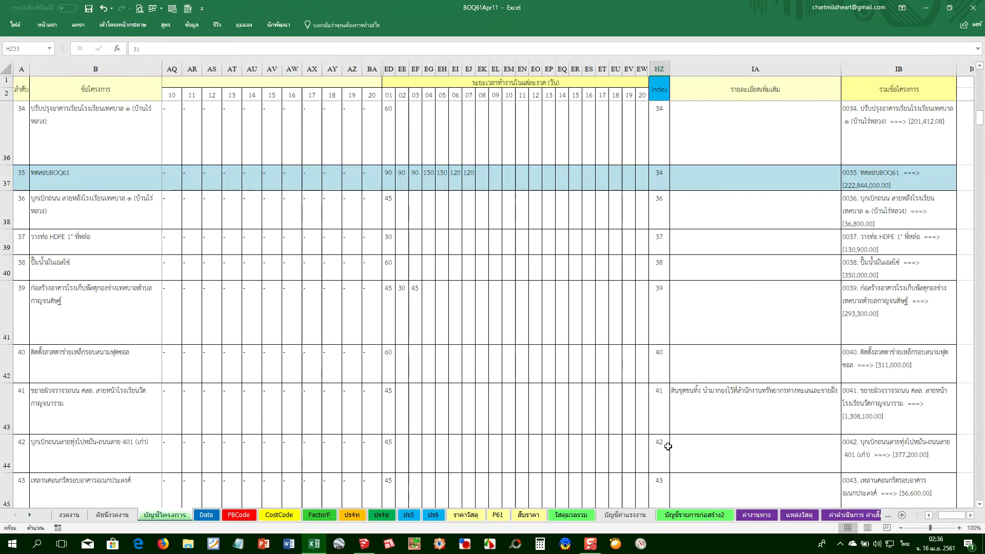
click(666, 417)
scroll(666, 416, down, 2)
scroll(664, 416, down, 2)
scroll(660, 411, down, 1)
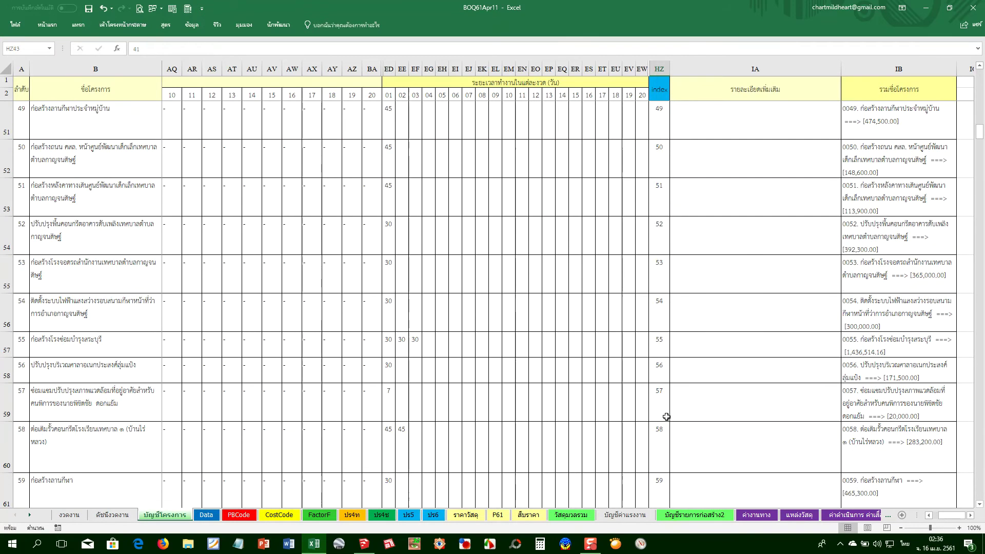
click(663, 437)
scroll(664, 437, down, 3)
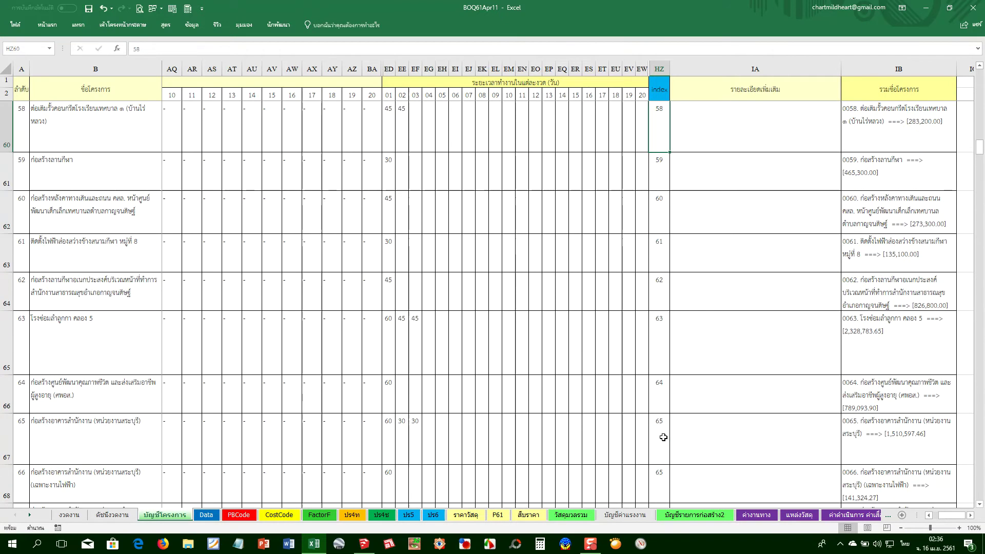
scroll(663, 437, up, 2)
scroll(663, 437, up, 1)
scroll(663, 437, up, 2)
scroll(663, 437, up, 2)
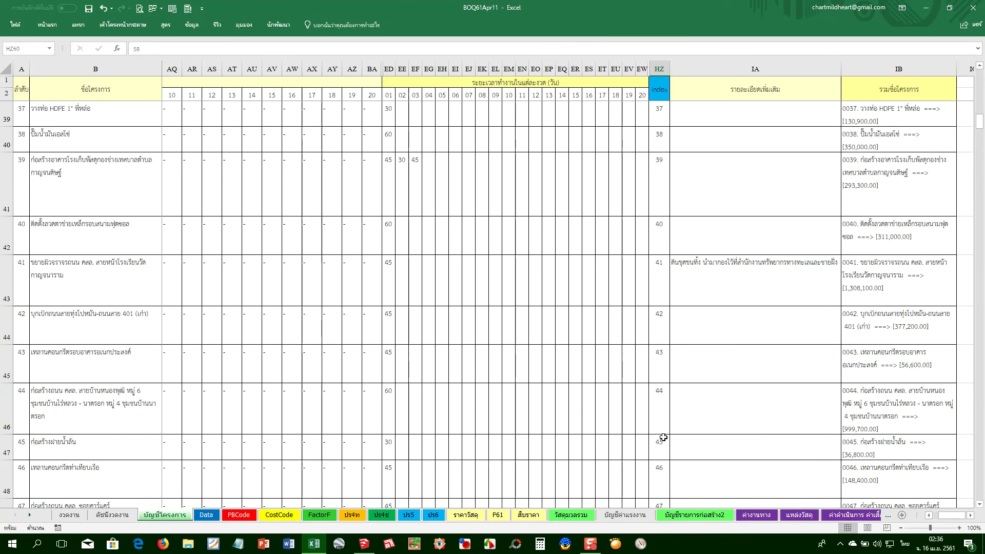
scroll(663, 437, up, 4)
scroll(663, 437, down, 2)
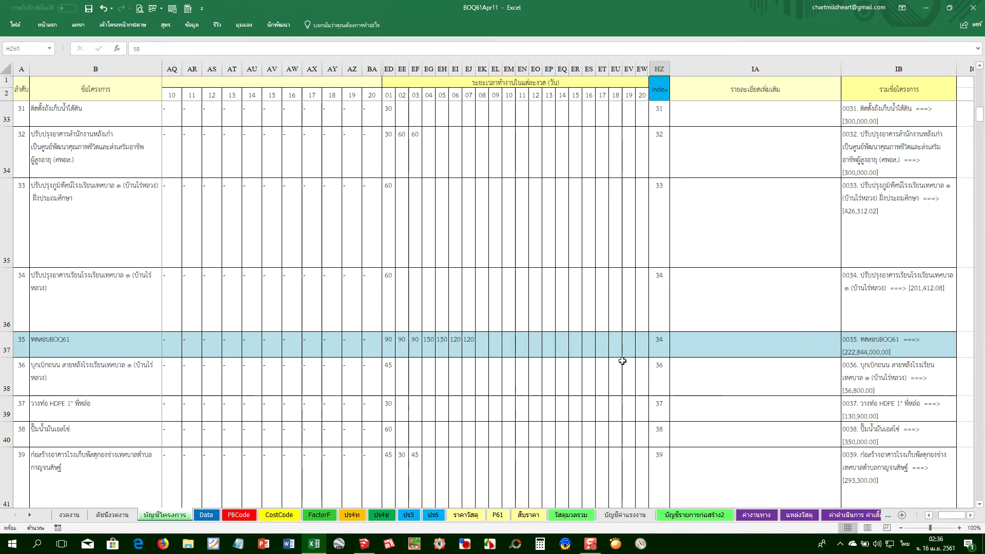
Enter 35 as the test project's index in HZ37
click(658, 341)
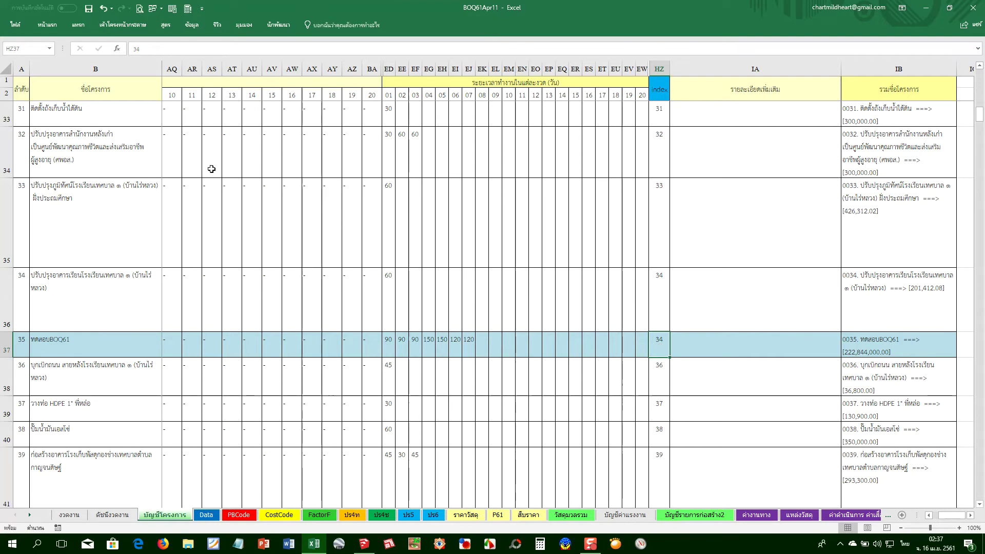
text(3)
key(Return)
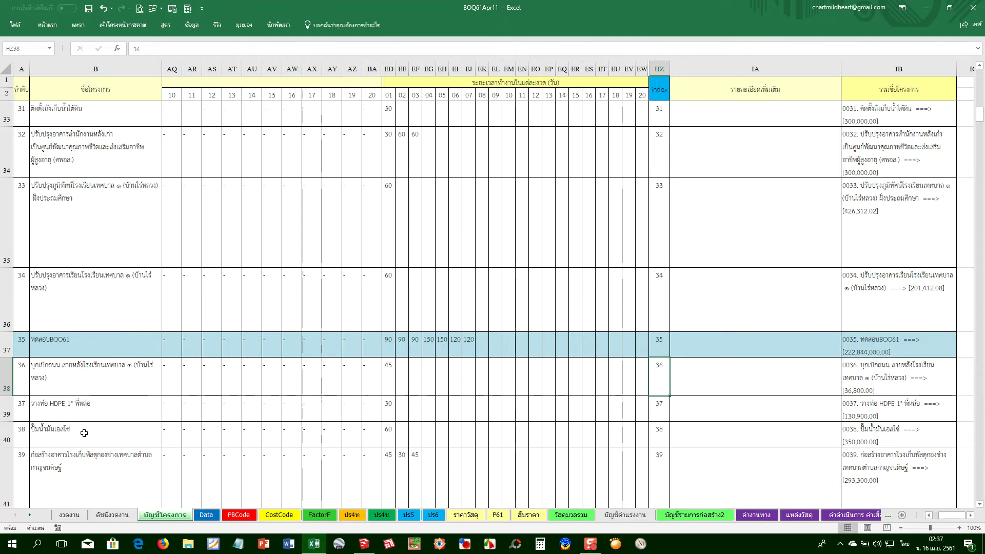
Check the test project's name in B37 and work description in D37
click(667, 345)
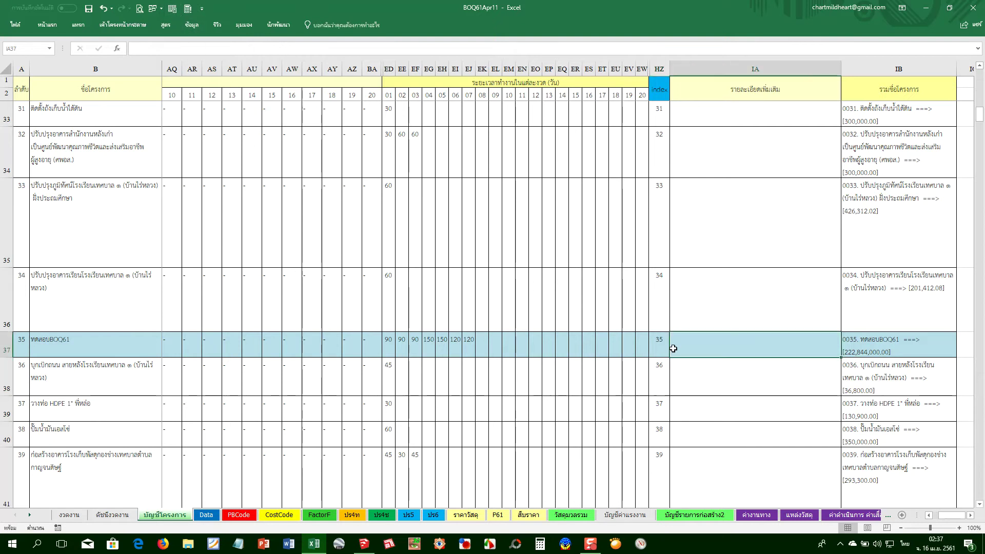
key(Left)
key(Left)
key(Left)
key(Left)
key(Left)
key(Left)
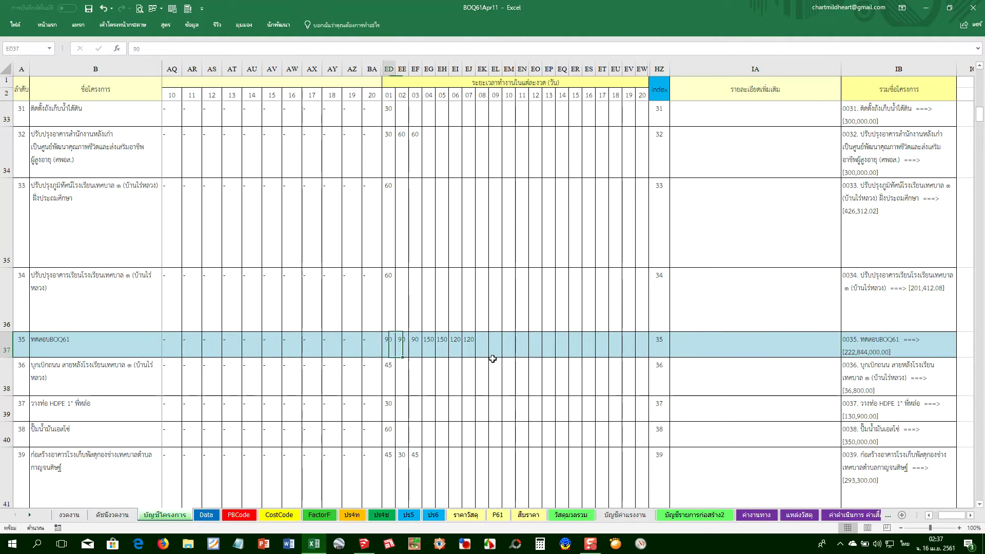
key(Left)
key(Left)
key(Left)
key(Left)
key(Left)
key(Left)
key(Left)
key(Left)
key(Left)
key(Left)
key(Left)
key(Left)
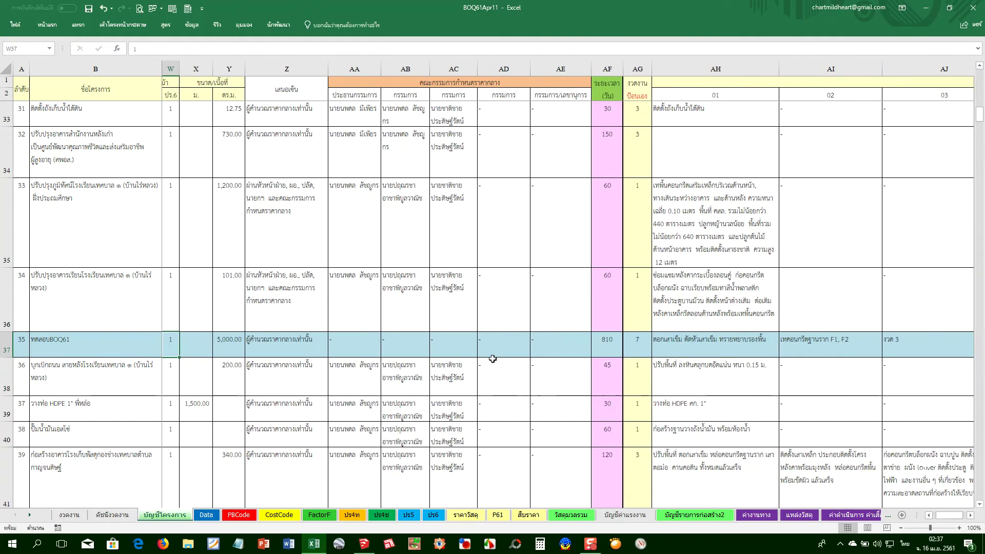
key(Left)
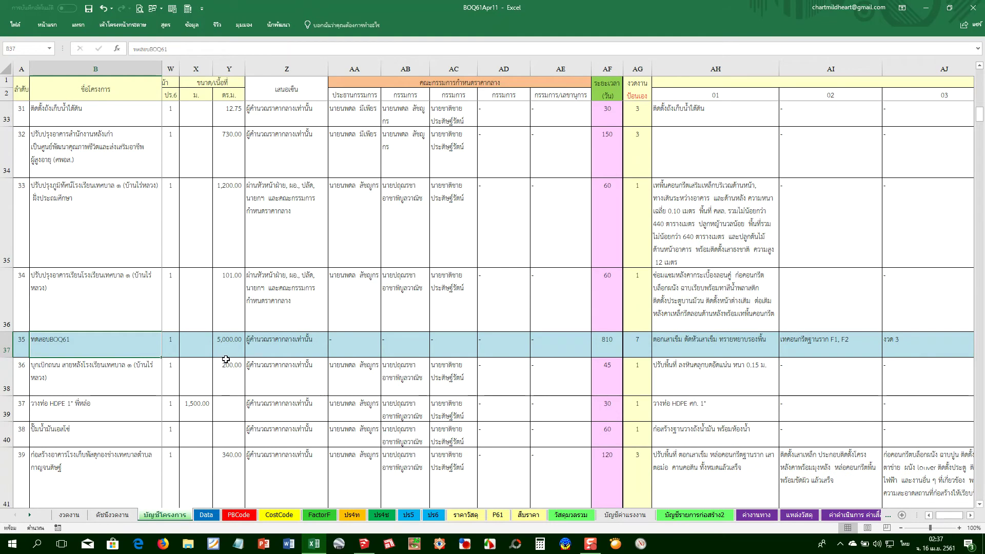
key(Right)
key(Right)
key(Right)
key(Right)
click(128, 343)
key(Right)
key(Right)
click(206, 515)
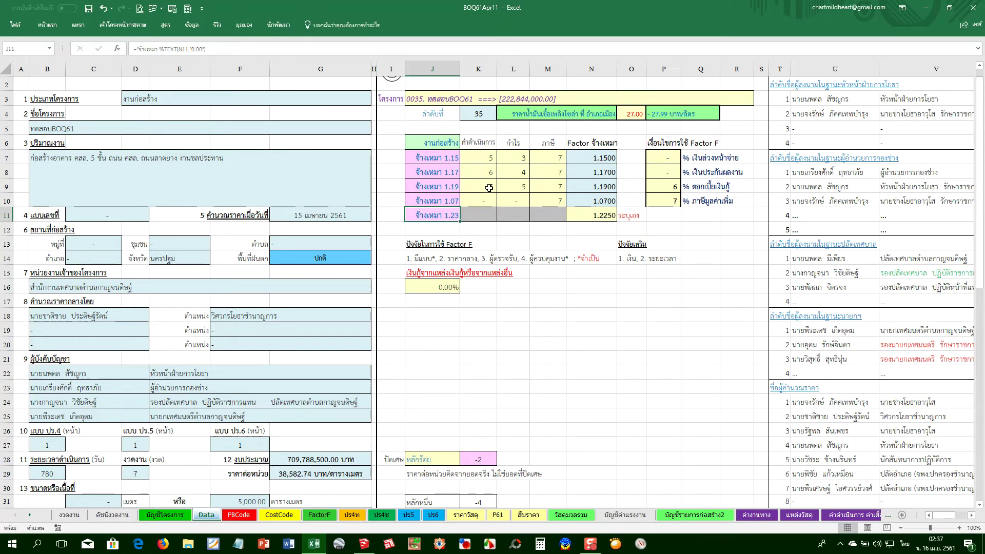
Inspect J3's project list on the Data sheet without changing the selected project
click(731, 95)
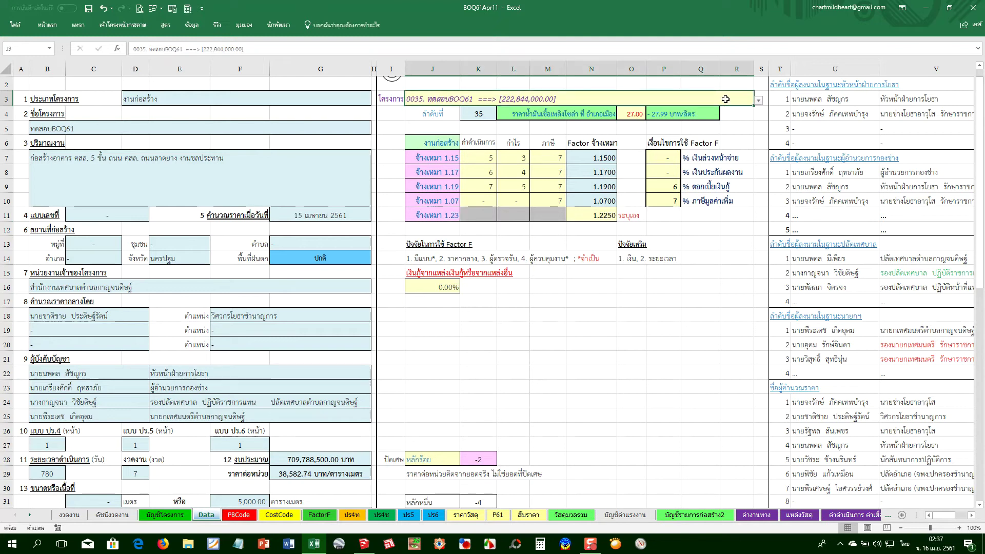
click(757, 101)
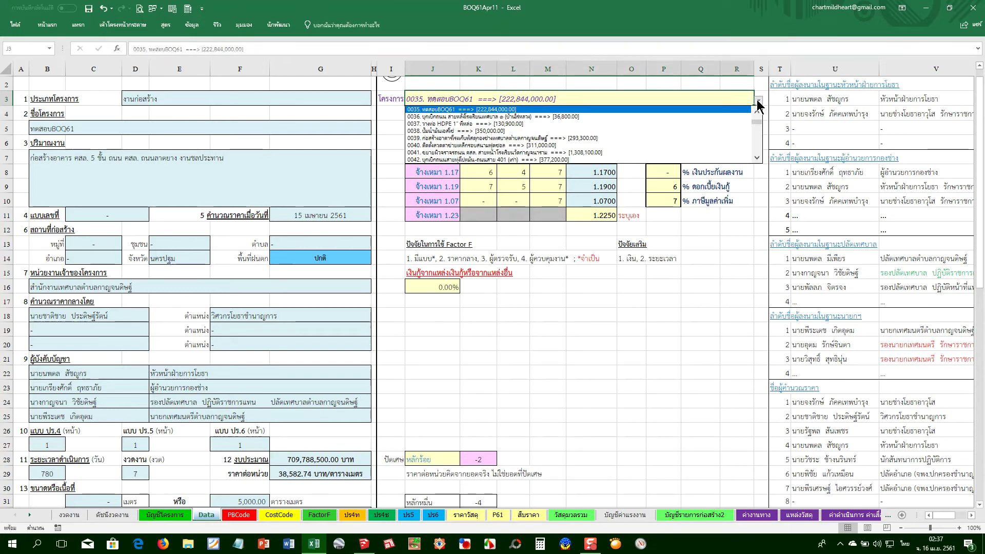
key(Escape)
Browse O4's fuel-price list and leave the price at 27.00
click(632, 113)
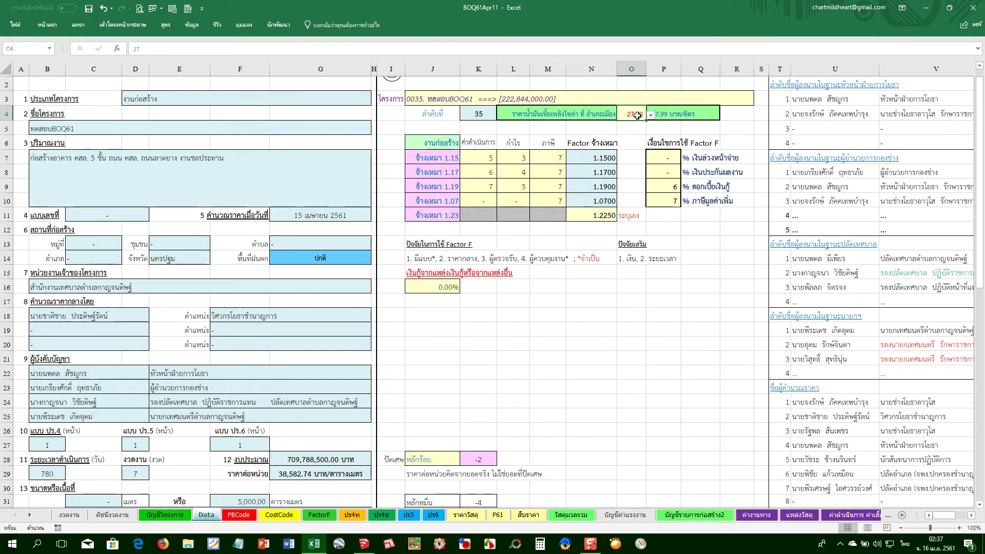
click(651, 116)
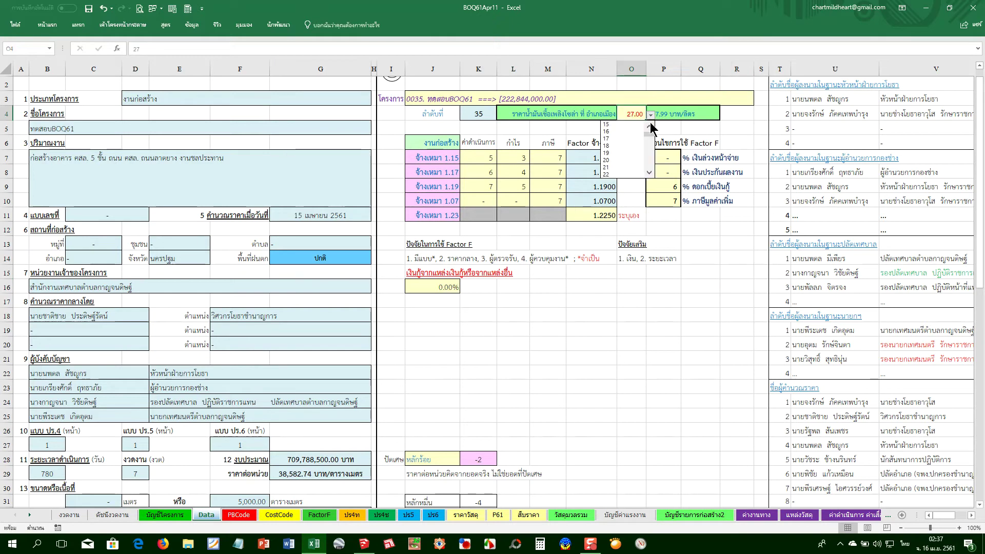
scroll(650, 154, down, 15)
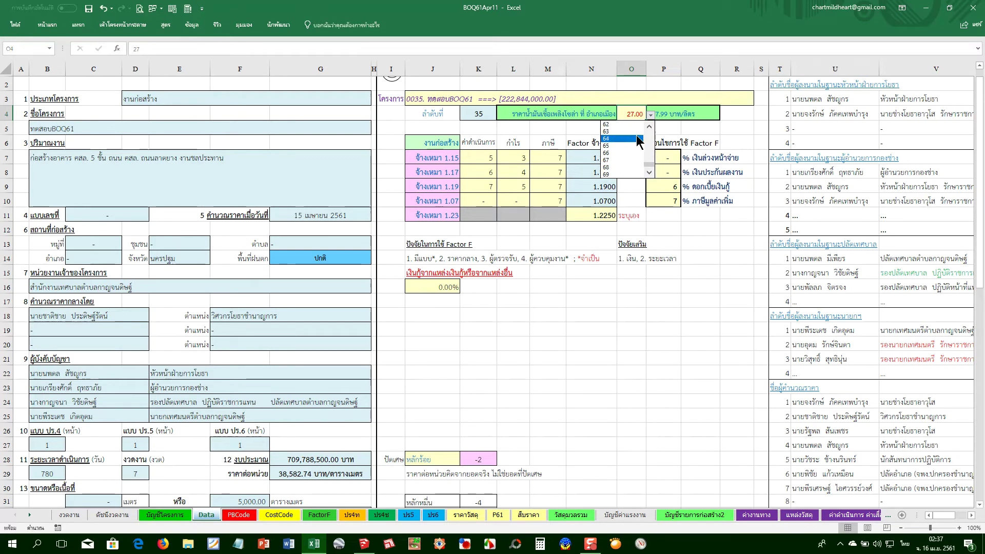
click(649, 127)
click(649, 127)
click(649, 127)
click(650, 127)
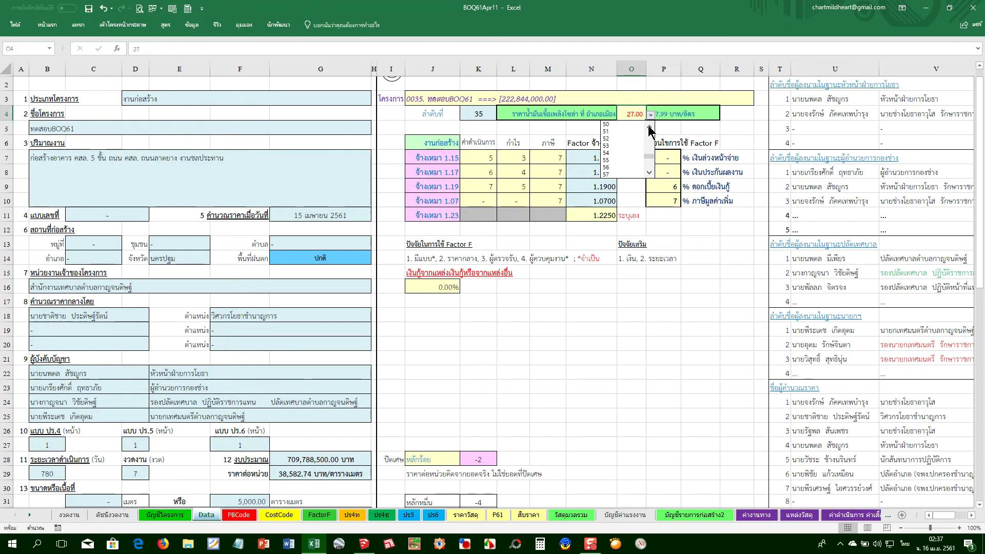
click(649, 127)
key(Escape)
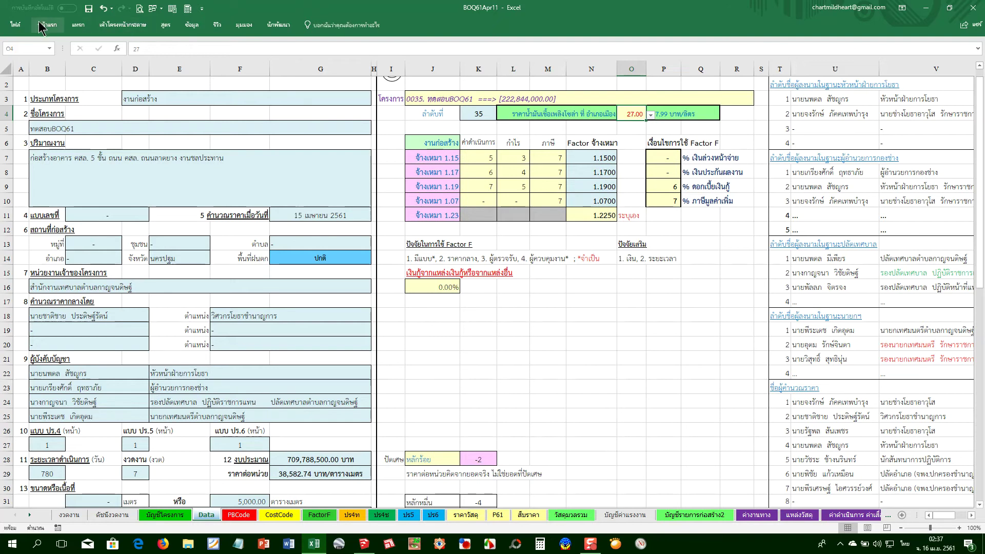
View the data validation rule behind the O4 fuel price, then cancel
click(47, 24)
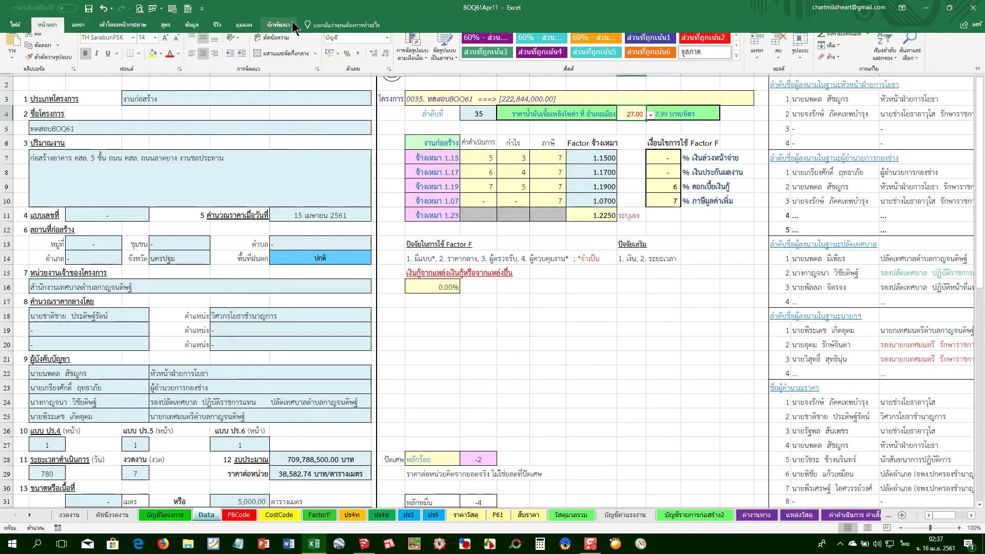
click(186, 23)
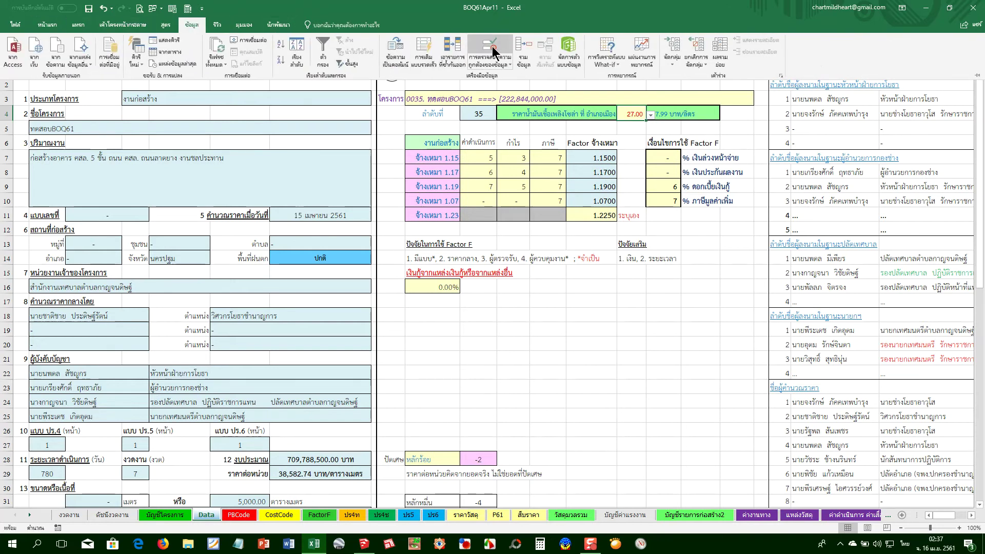
click(492, 49)
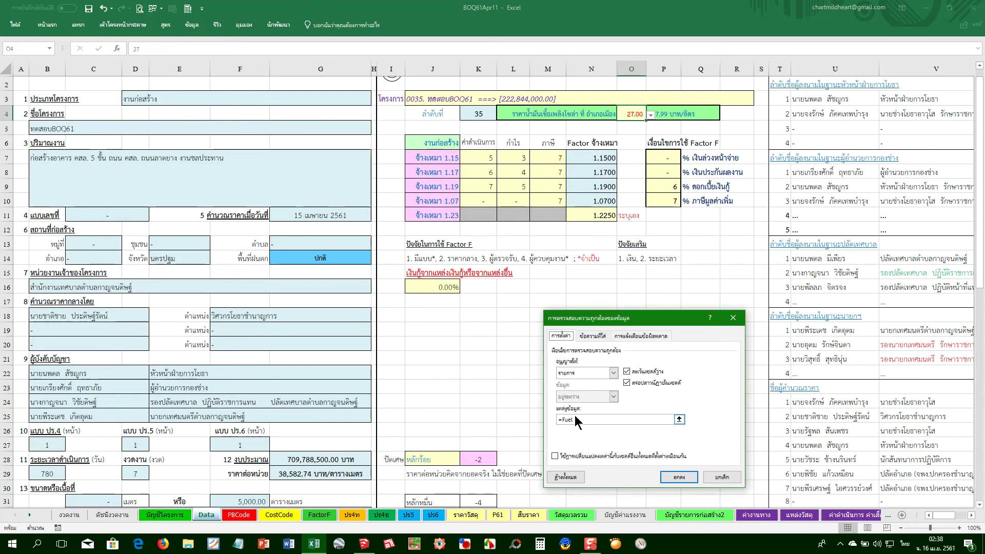
click(721, 477)
click(640, 295)
In Name Manager, look at CostCodeList and then the Fuel named range
click(166, 25)
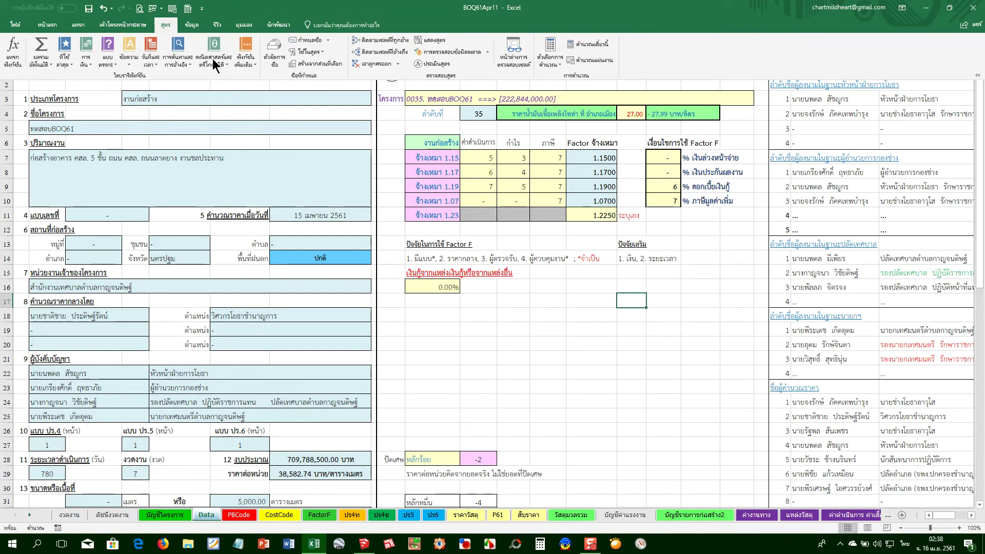
click(274, 64)
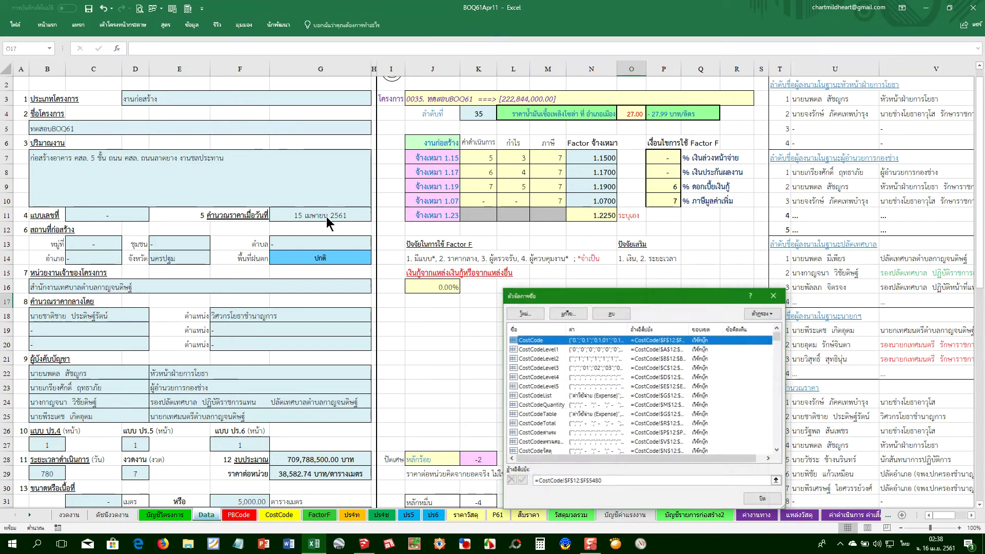
click(545, 395)
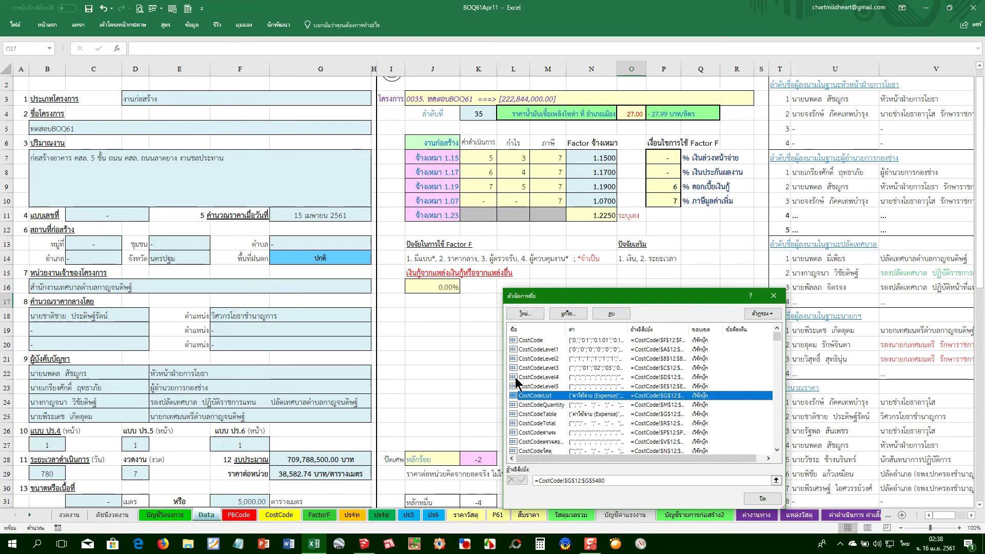
key(f)
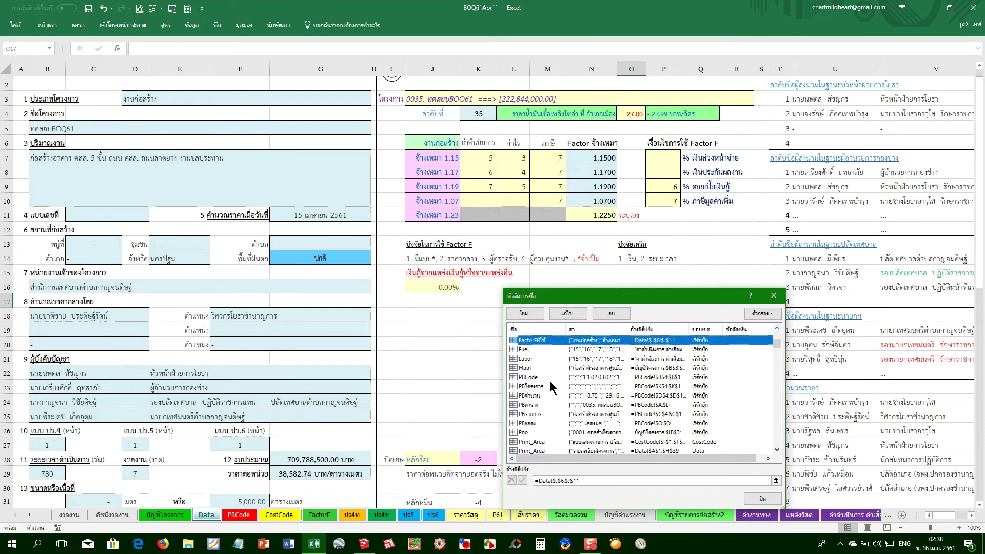
click(529, 349)
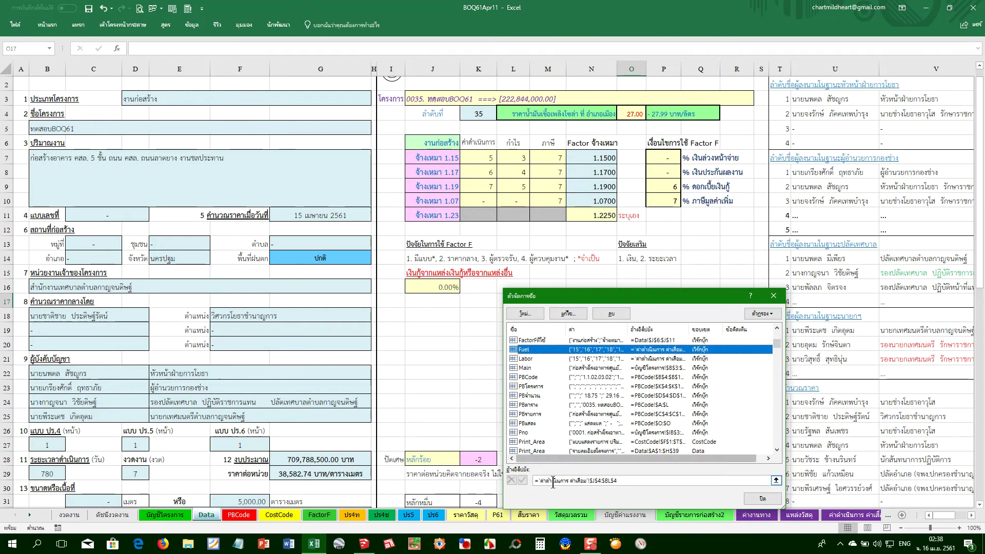
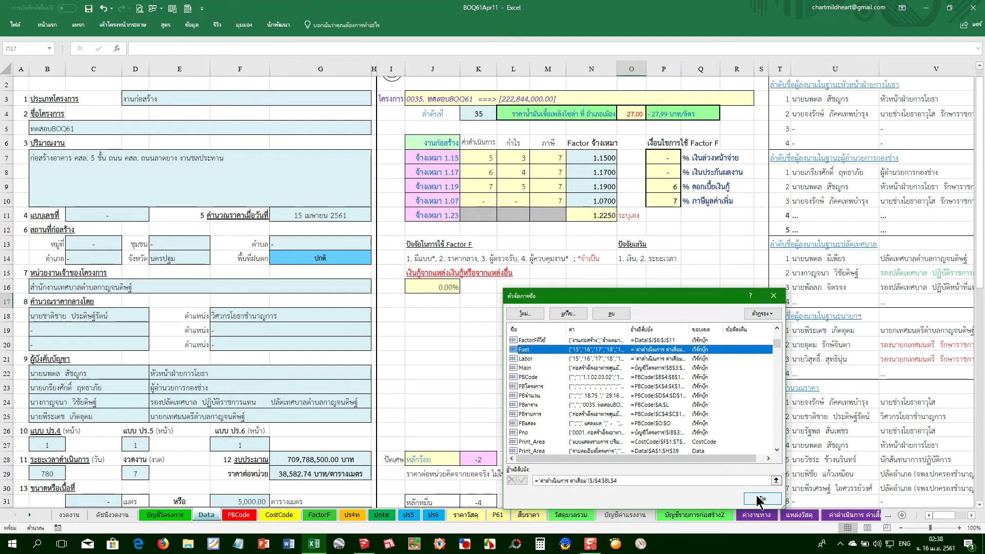
Close Name Manager, go to the ค่าดำเนินการ ค่าเสื่อม sheet and check the J4 and T4 headings
click(760, 499)
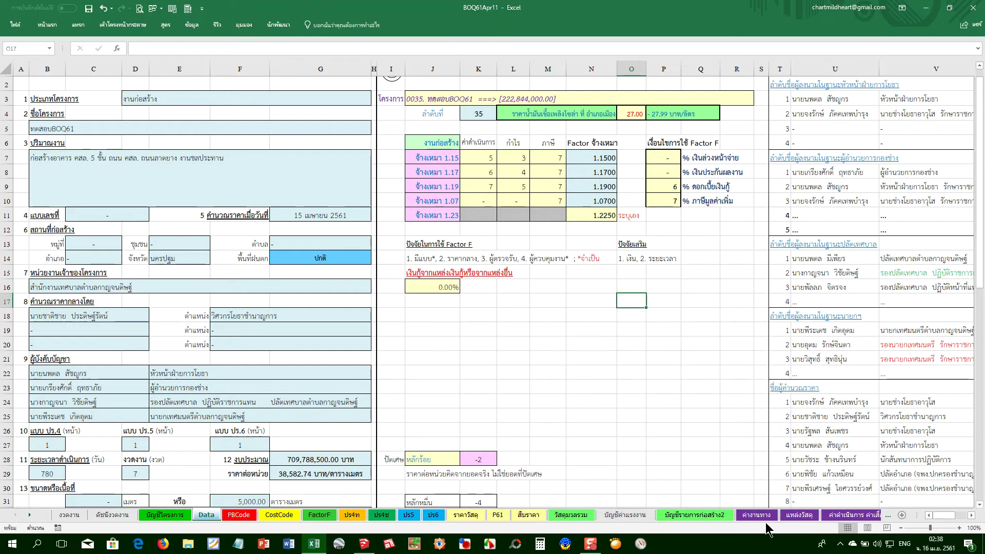
click(846, 516)
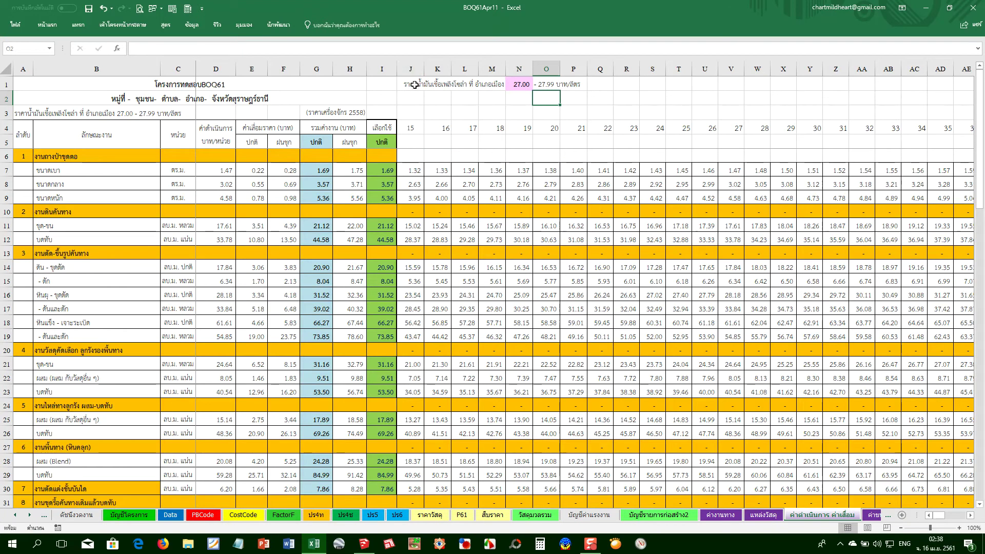
click(416, 129)
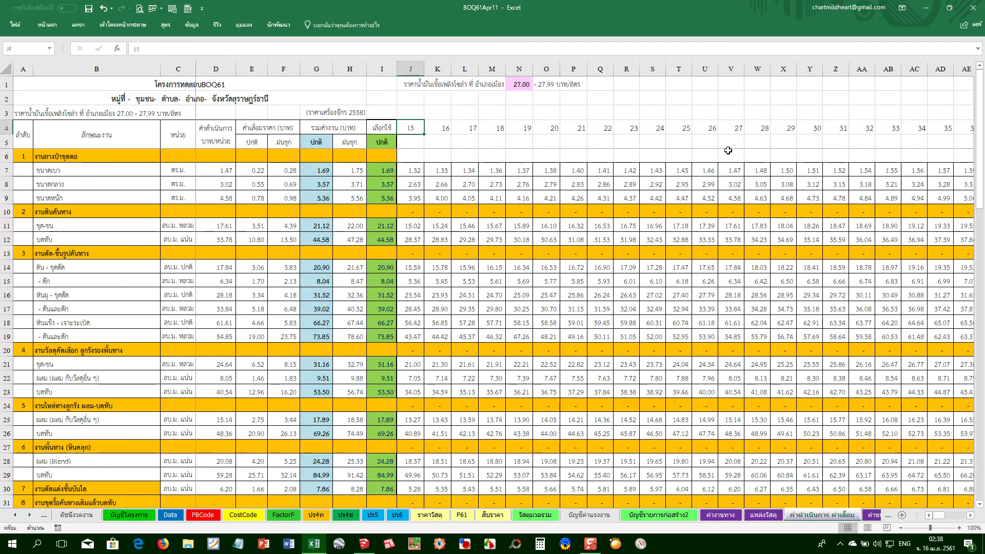
click(792, 130)
Step along fuel-price heading row 4 from J4 to the last heading formula in BK4
key(Left)
key(Left)
key(Left)
key(Left)
key(Left)
key(Left)
key(Left)
key(Right)
key(Right)
key(Right)
key(Right)
key(Right)
key(ctrl+Right)
key(Down)
key(Down)
key(Down)
key(Up)
key(Up)
key(Up)
key(Left)
key(Left)
key(Left)
key(Left)
key(Left)
key(Left)
key(Left)
key(Left)
key(Left)
key(Left)
key(Left)
key(Left)
key(Left)
key(Left)
key(Left)
key(Left)
key(Left)
key(Left)
key(Left)
key(Left)
key(Left)
key(Right)
key(Right)
key(Right)
key(Right)
key(Right)
key(Right)
key(Right)
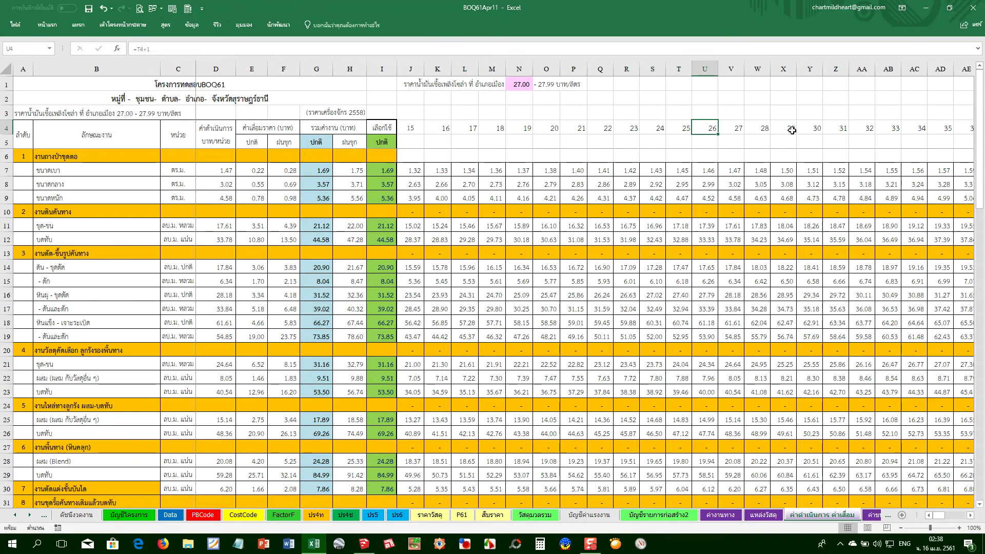
Check the work item name in B12 and the rate in N11, then switch to Foxit Reader
click(92, 235)
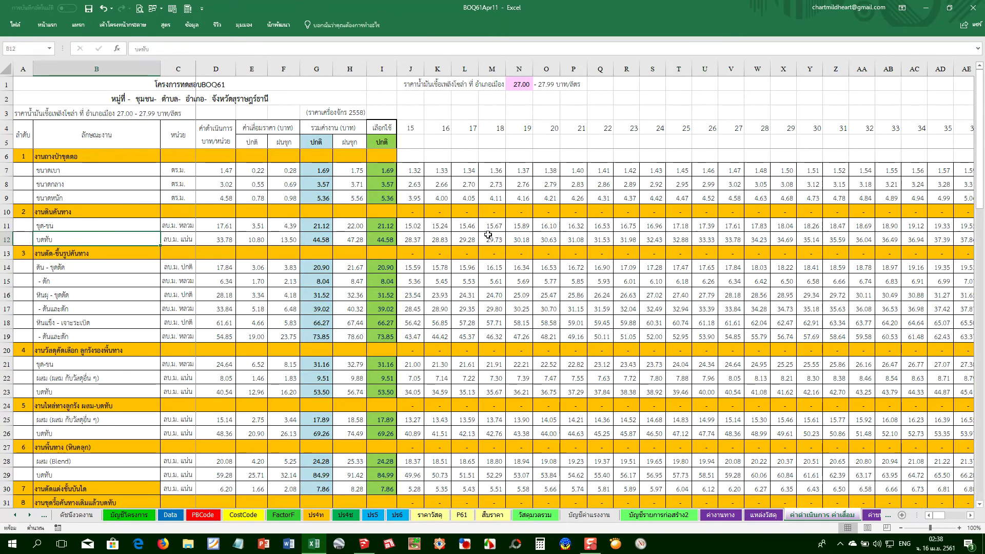
click(511, 220)
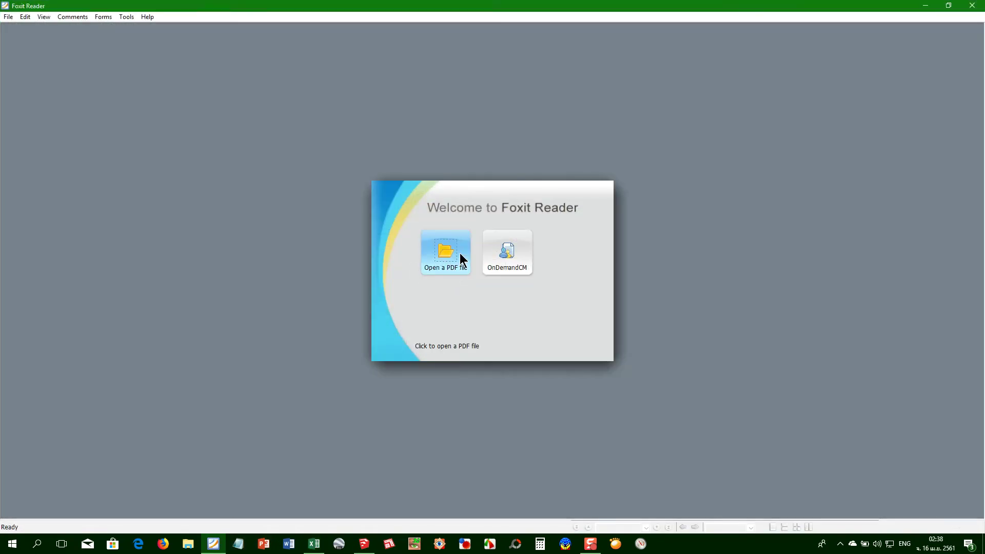
click(461, 259)
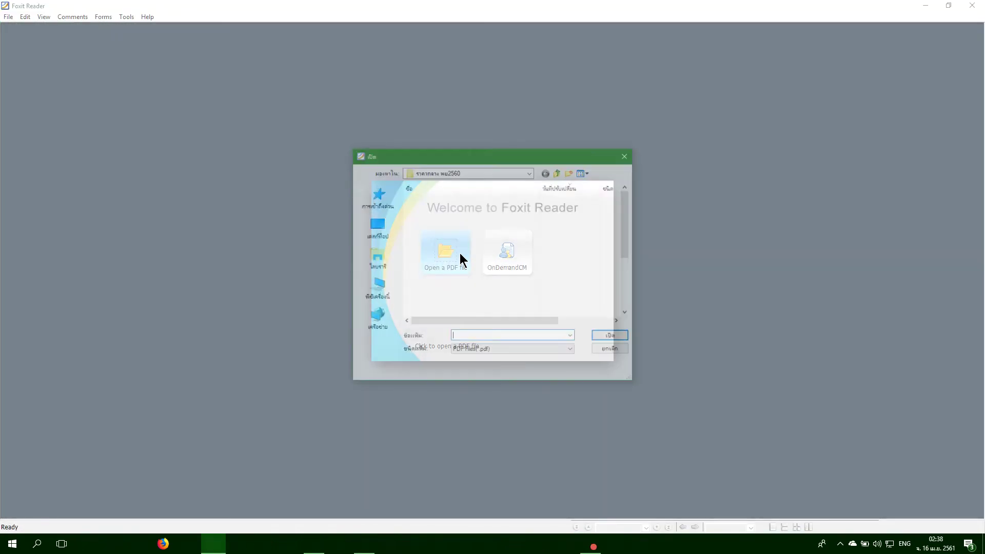
Open the central-price criteria PDF at the page 280 table for 25.00–25.99 baht/litre, placed beside Excel
scroll(480, 306, down, 3)
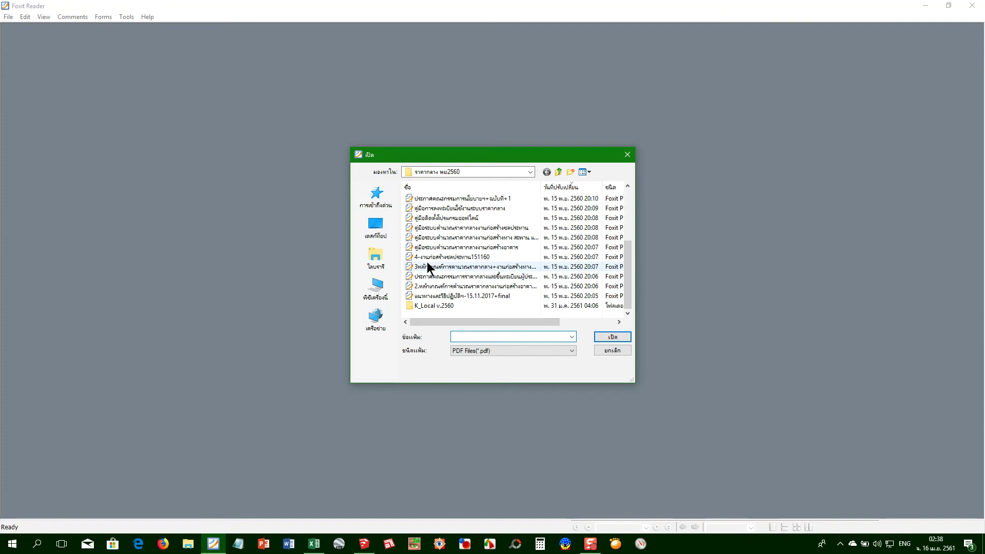
double_click(426, 267)
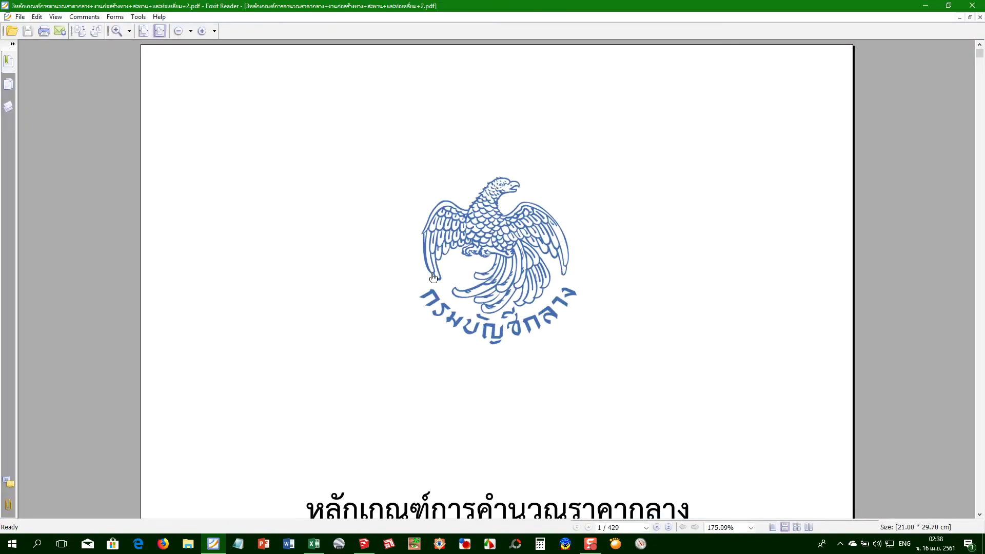
key(End)
key(Left)
key(Left)
key(Left)
key(Left)
key(Left)
key(Left)
key(Left)
key(Left)
key(Left)
key(Left)
key(Left)
key(Left)
key(Left)
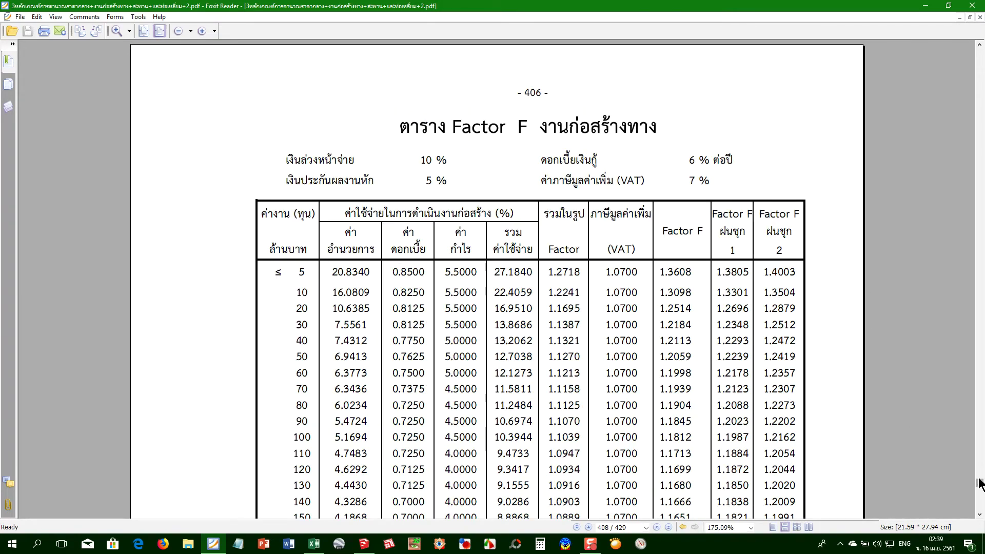
drag(979, 485, 980, 335)
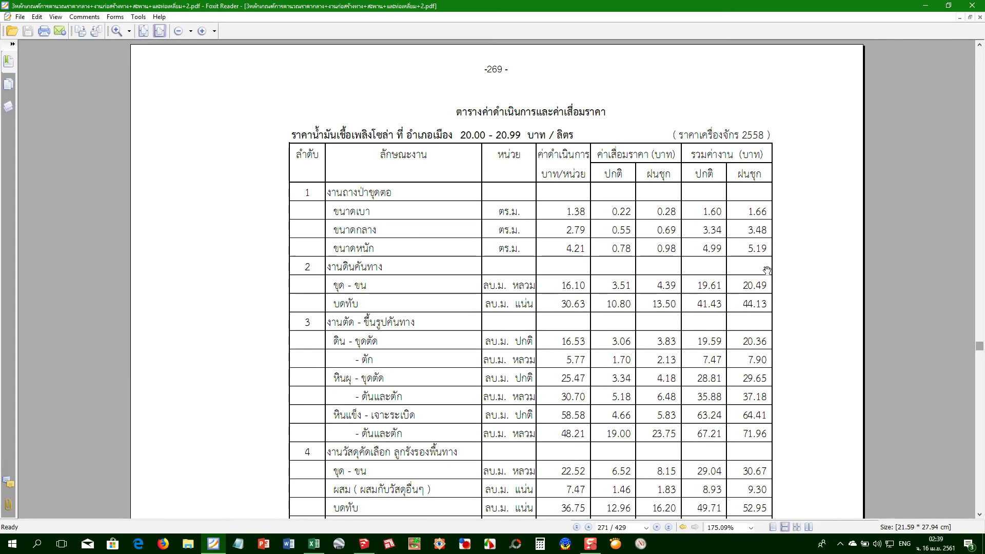
key(Right)
key(Right)
key(Right)
key(Right)
key(Right)
key(Right)
key(Right)
key(Right)
key(Right)
key(Right)
key(Right)
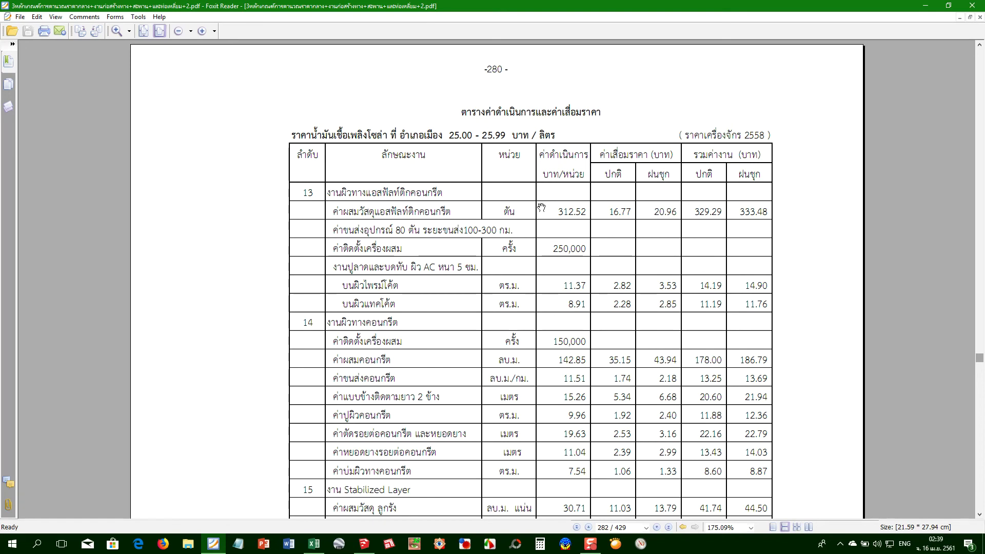
drag(503, 6, 222, 66)
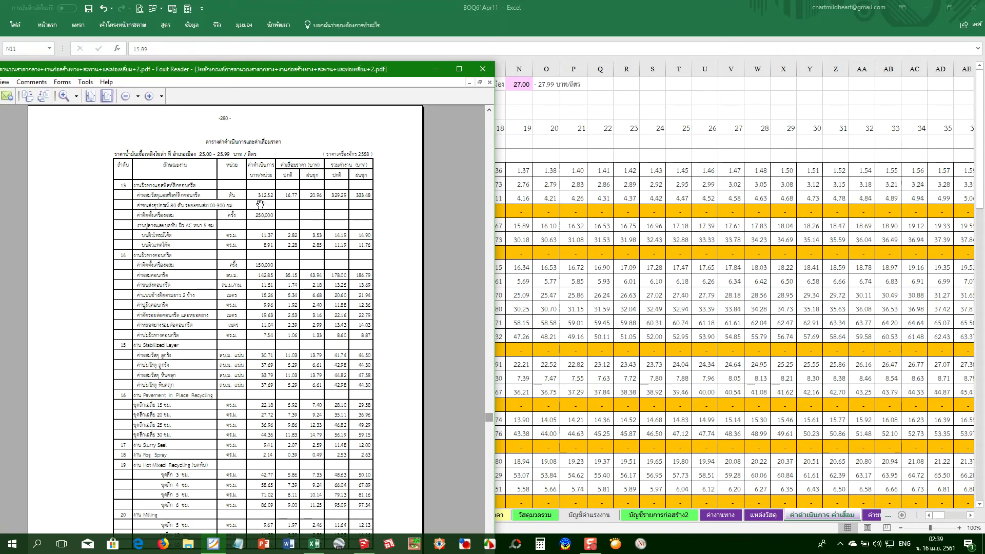
Compare the sheet rates in J56 and T56 with the PDF table
scroll(270, 205, down, 10)
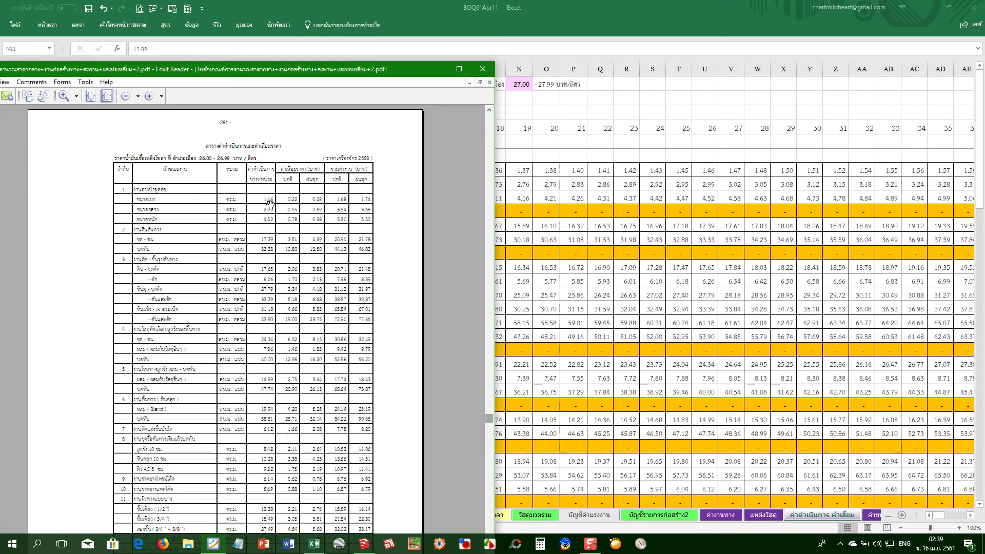
scroll(290, 223, up, 5)
scroll(267, 213, up, 5)
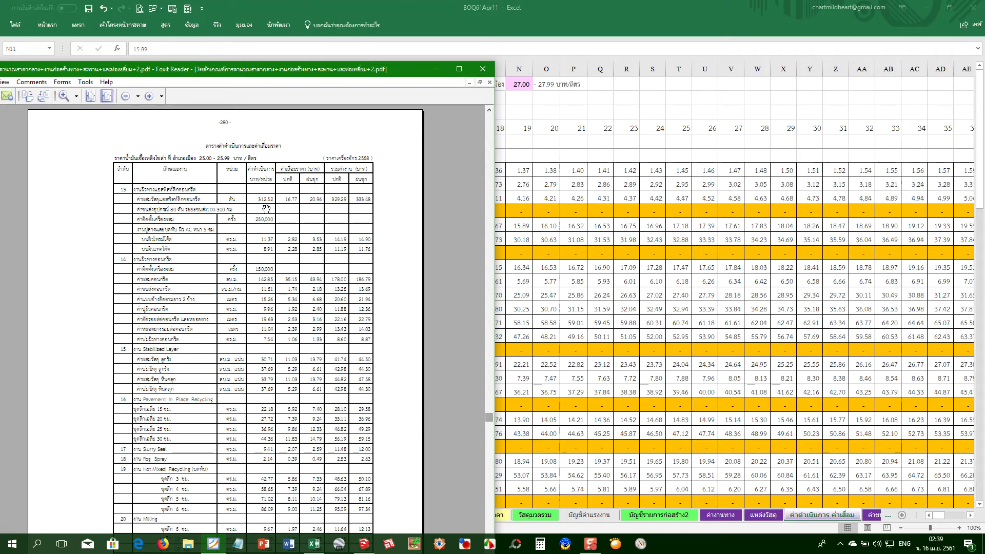
key(alt+Tab)
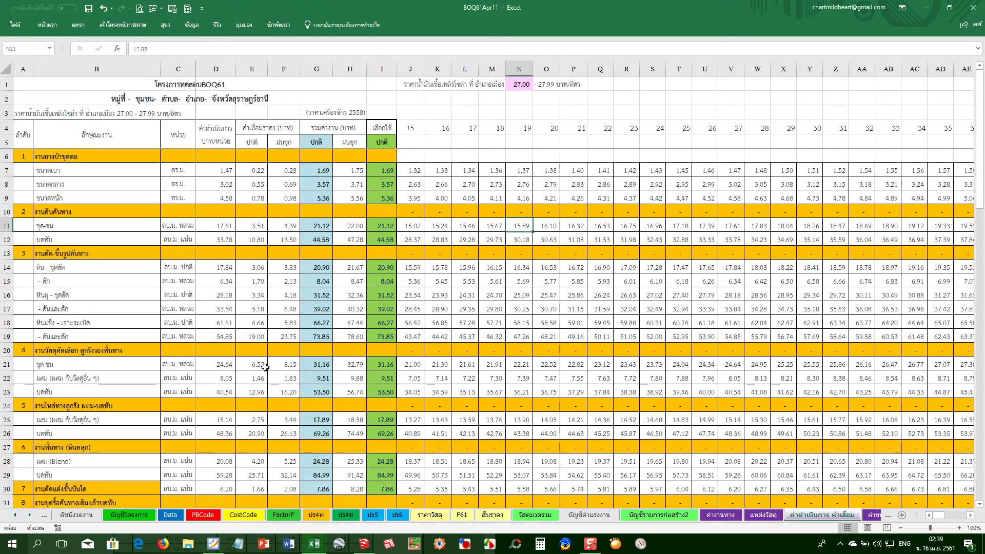
scroll(156, 441, down, 3)
scroll(156, 442, down, 3)
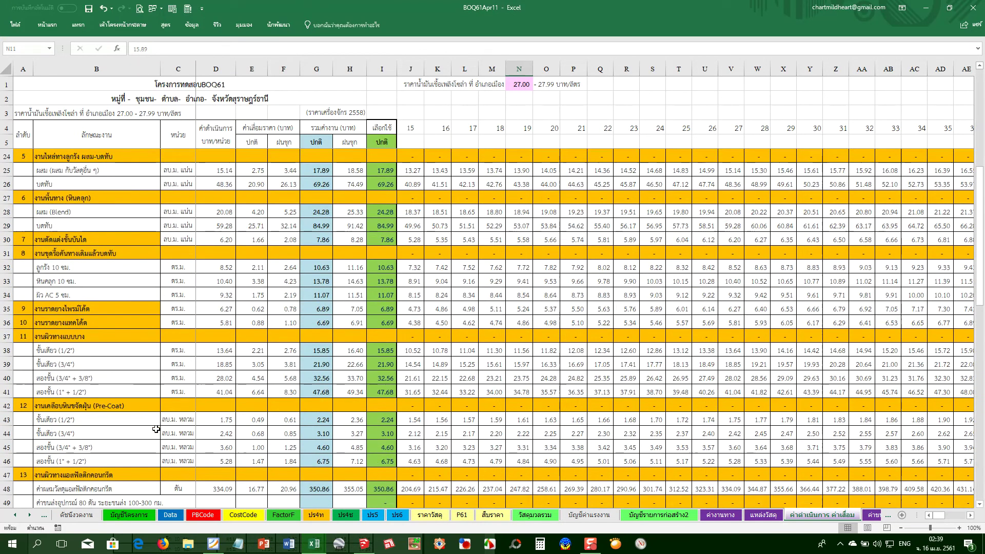
scroll(156, 431, down, 4)
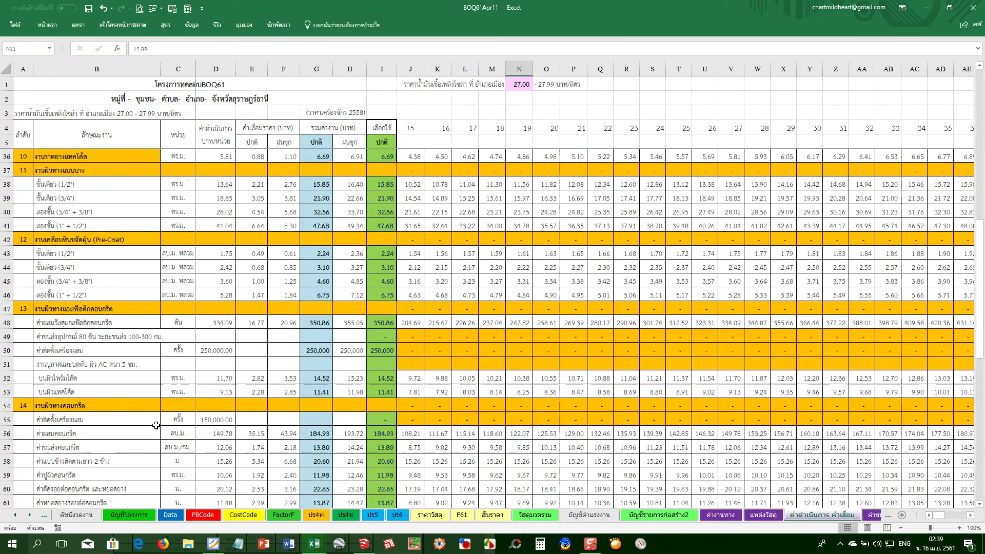
click(422, 434)
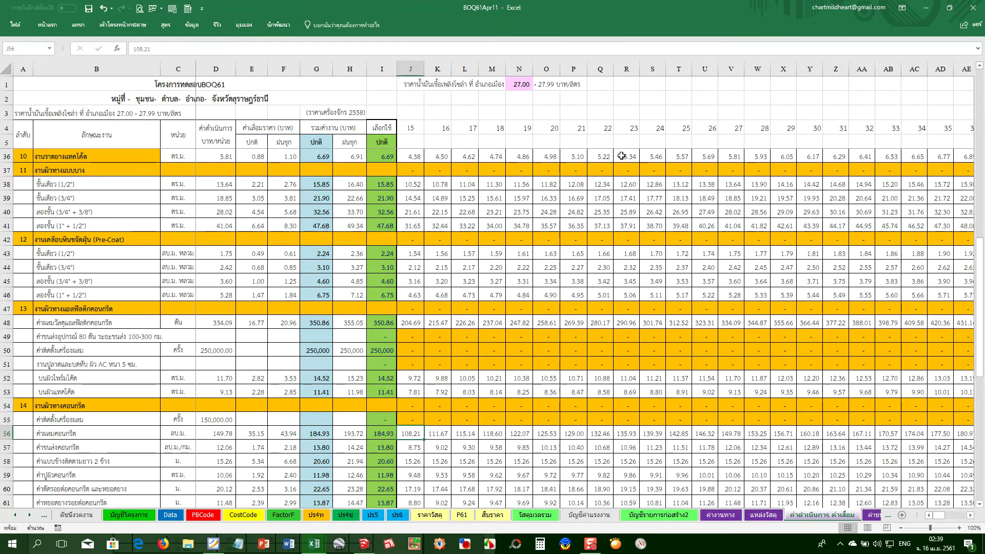
click(679, 435)
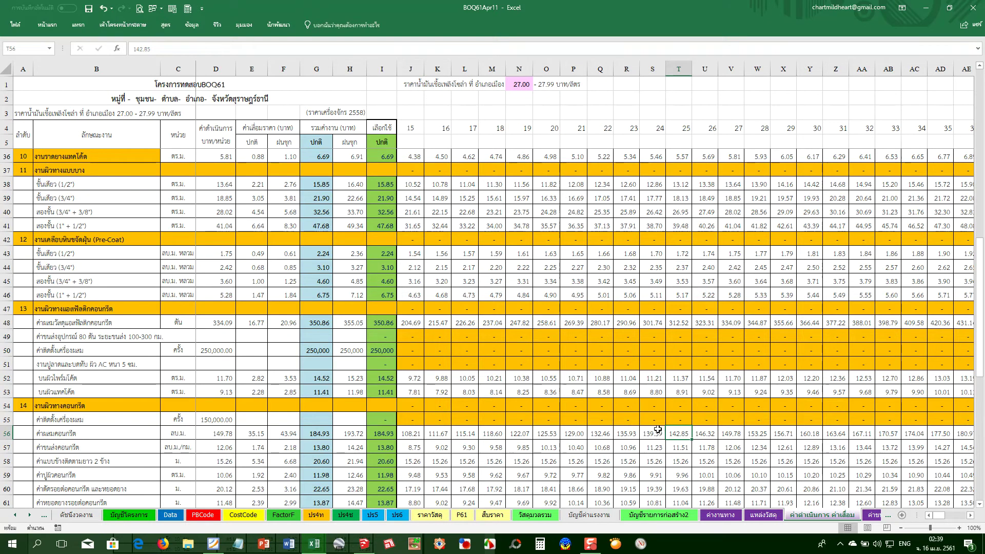
key(alt+Tab)
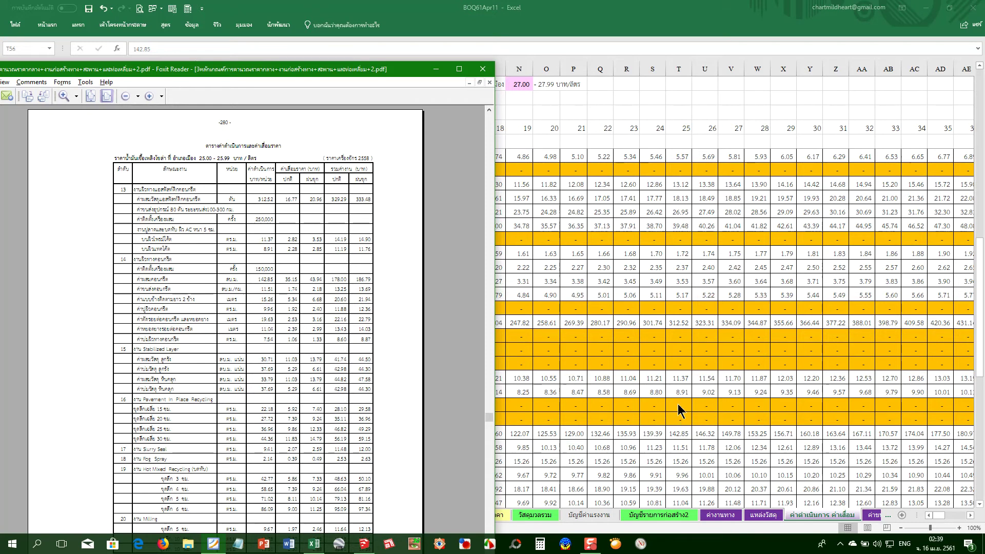
key(alt+Tab)
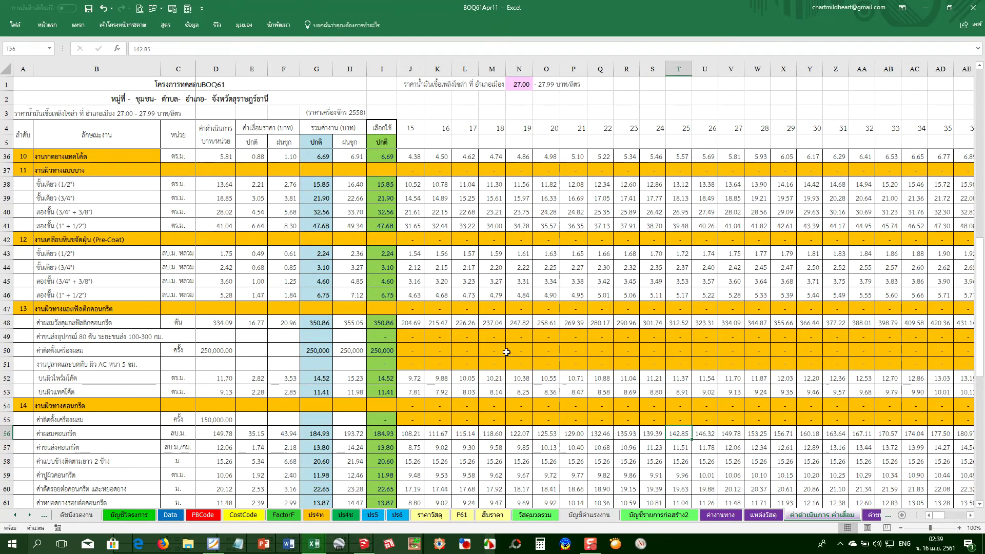
Check Q48 and T48 (312.52) against the PDF table
click(602, 322)
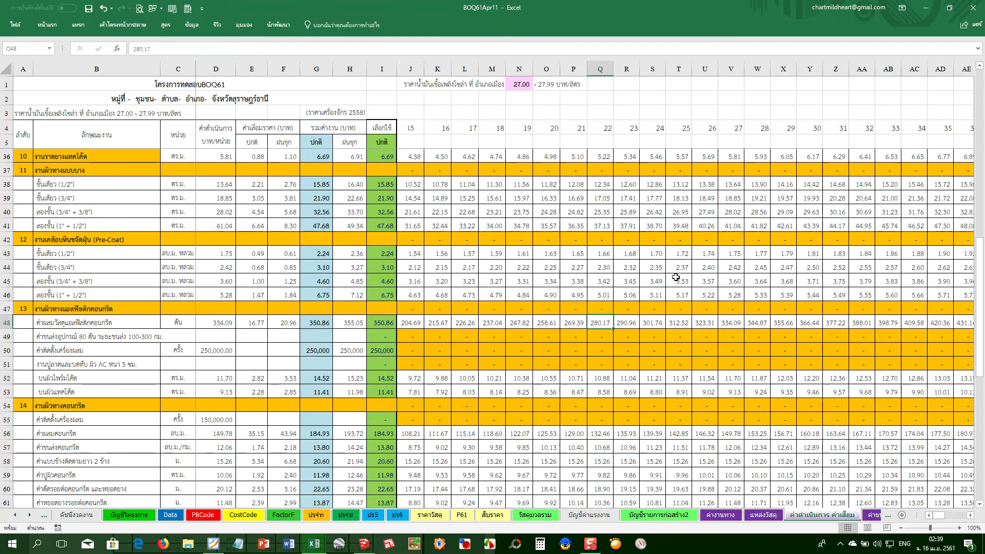
click(680, 324)
key(alt+Tab)
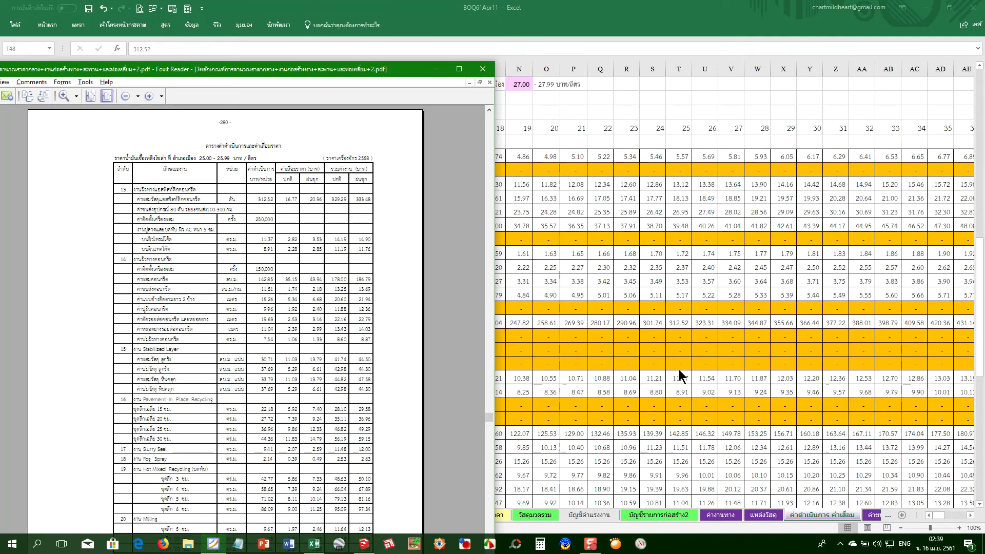
scroll(277, 205, up, 1)
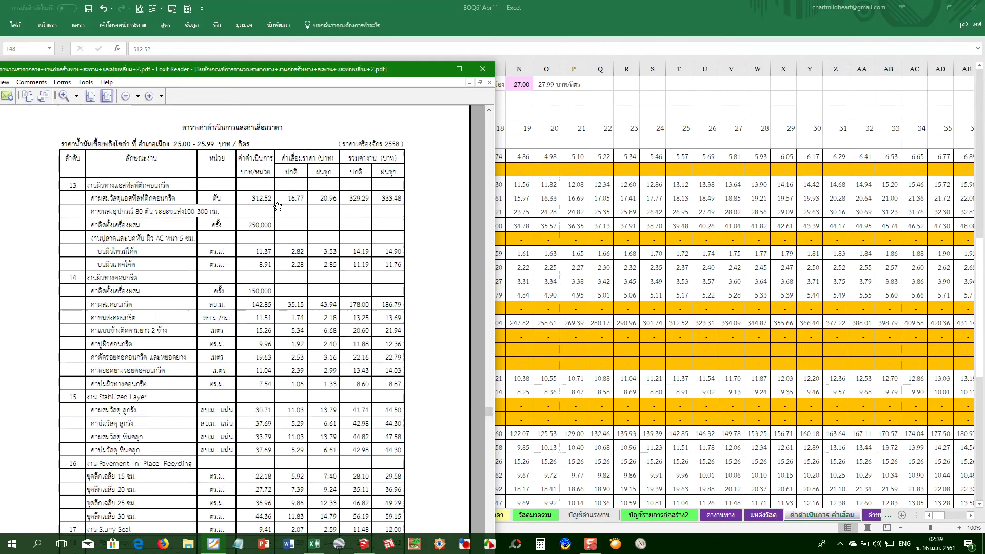
scroll(277, 205, up, 1)
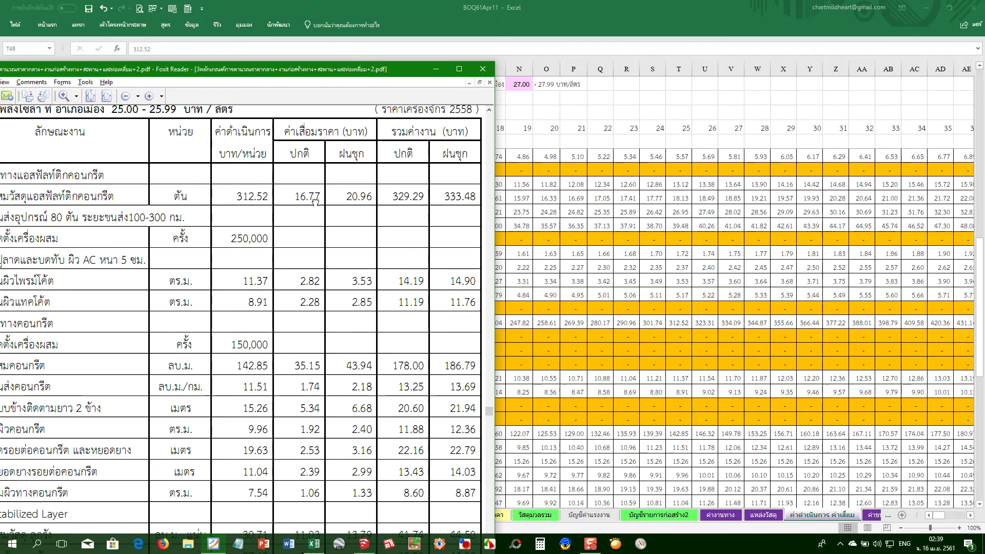
Pan the PDF so the rate columns of the 26.00–26.99 baht/litre table are in view
drag(326, 221, 310, 239)
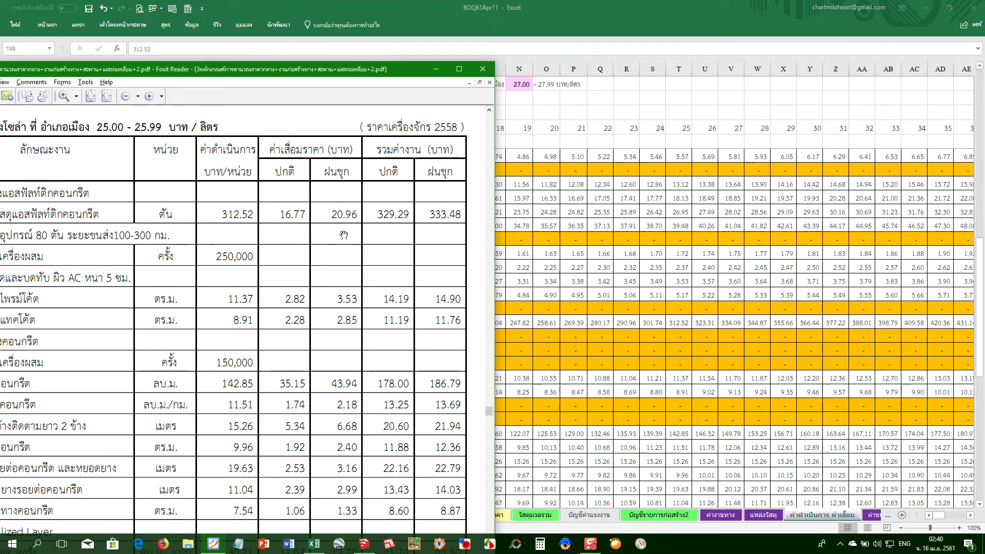
scroll(344, 227, down, 5)
scroll(344, 228, down, 5)
scroll(344, 228, up, 1)
scroll(200, 253, up, 1)
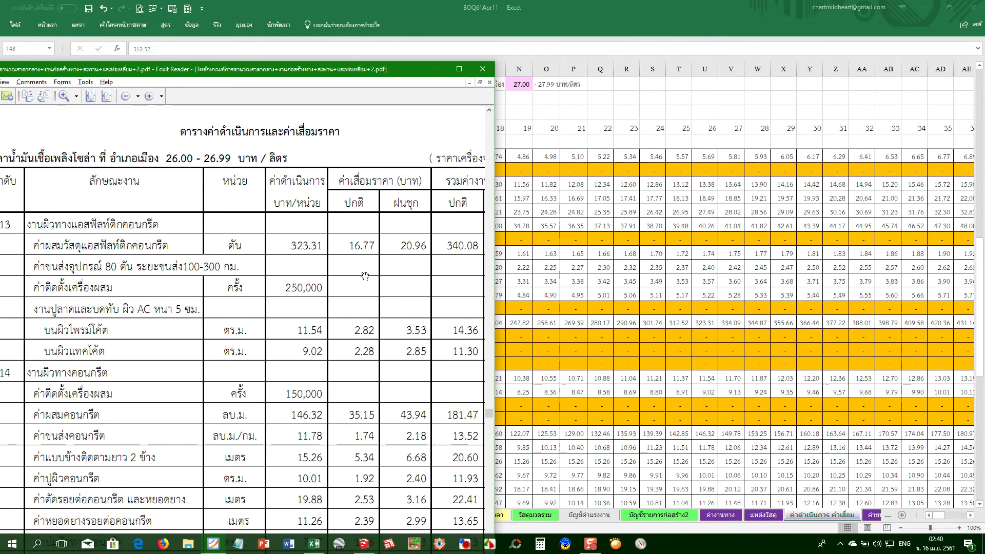
drag(364, 275, 312, 275)
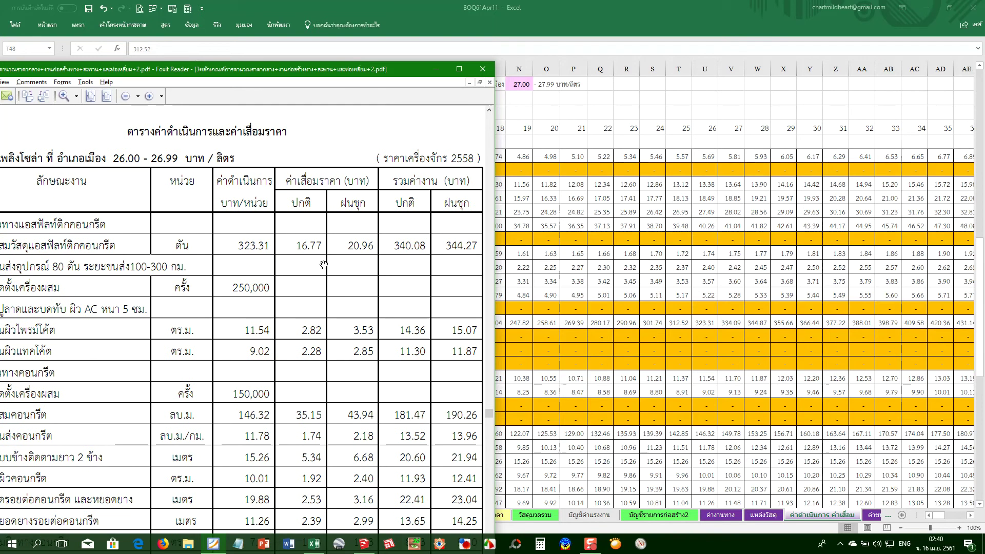
drag(363, 251, 345, 251)
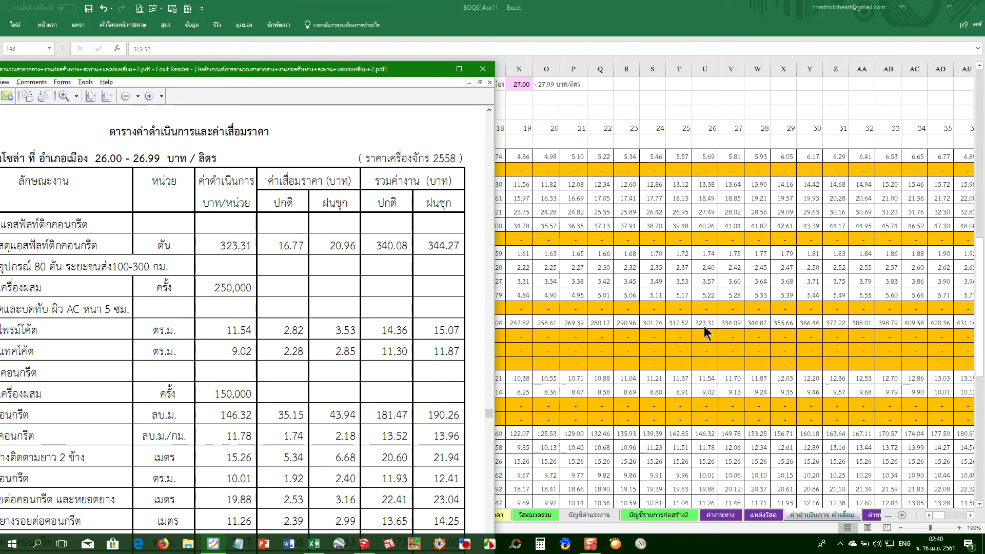
Check row 48 cells D48, E48 and F48 (16.77, 20.96) against the PDF figures
key(alt+Tab)
click(213, 325)
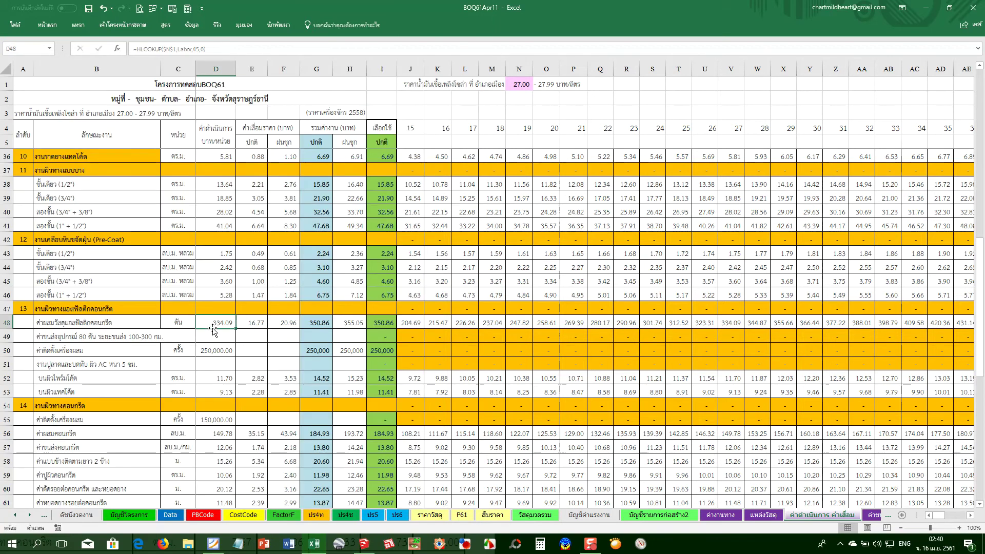
click(246, 323)
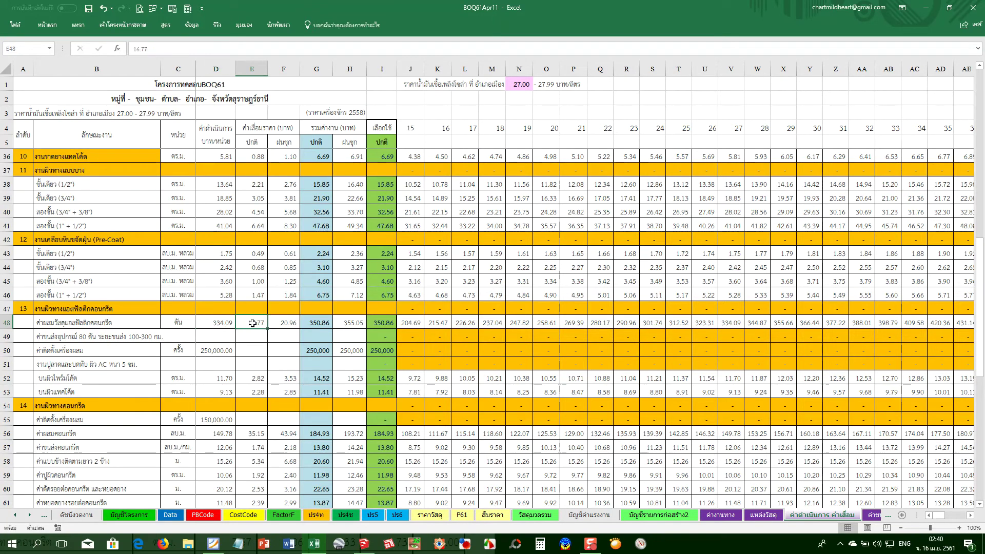
key(alt+Tab)
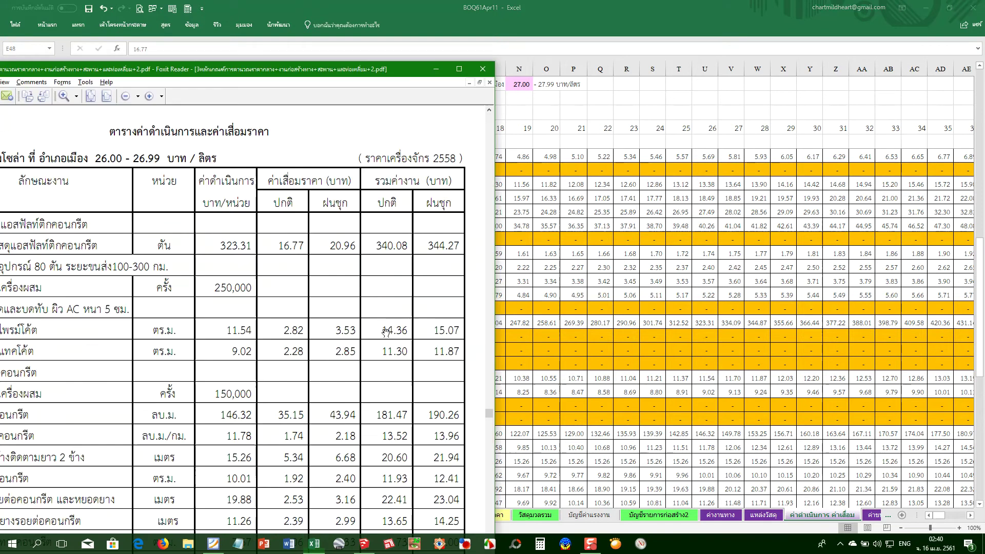
key(alt+Tab)
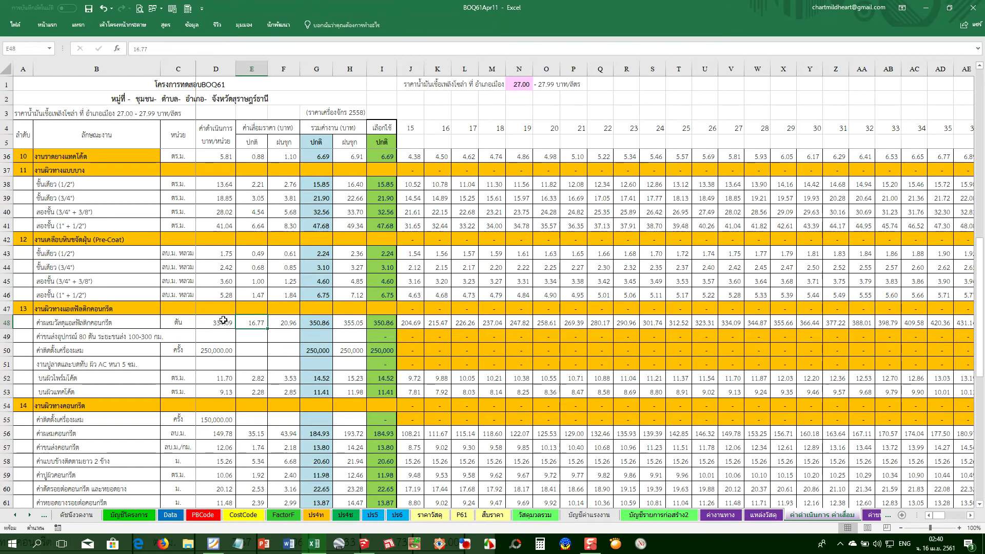
click(275, 326)
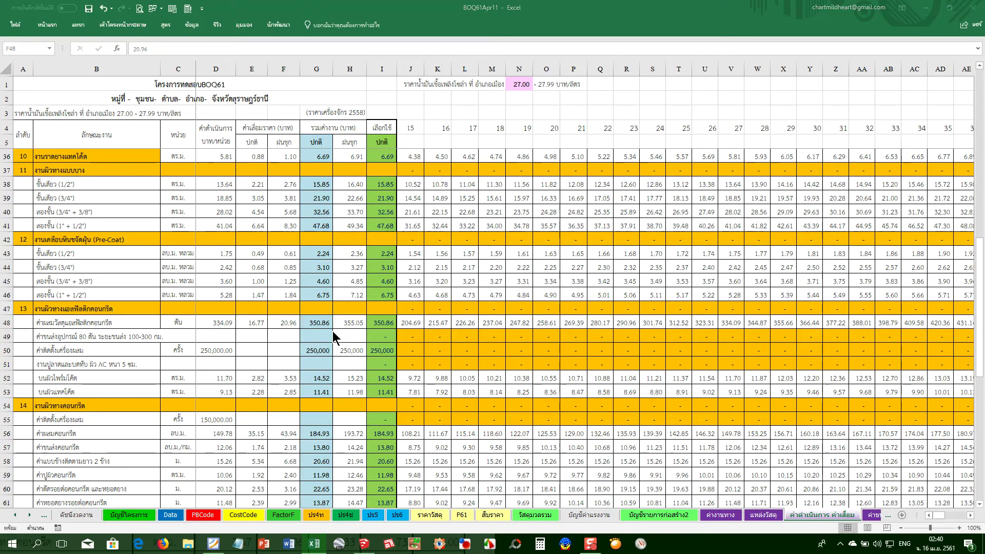
Page back in the PDF and pan to show the whole page 282 cost table
key(alt+Tab)
key(Page_Up)
key(Page_Up)
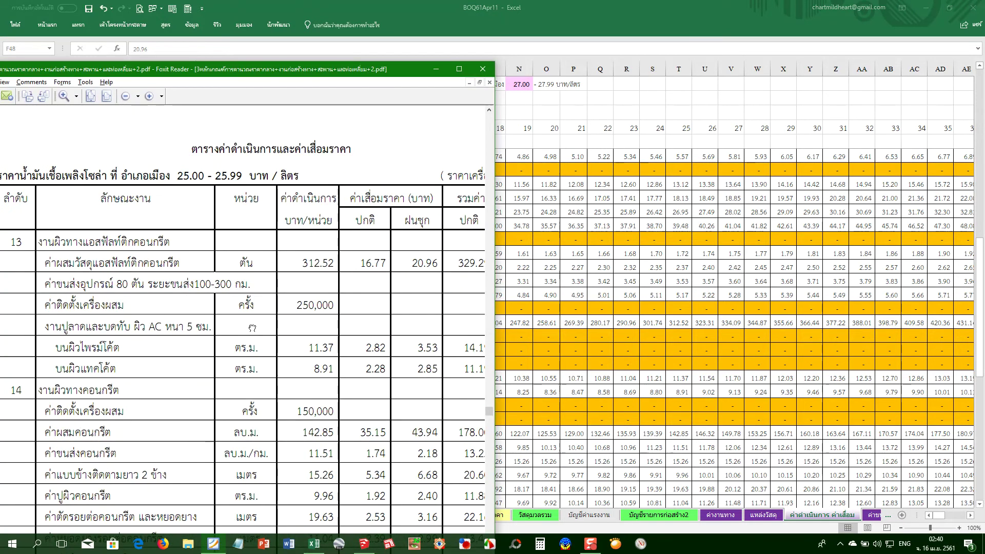
drag(400, 257, 320, 211)
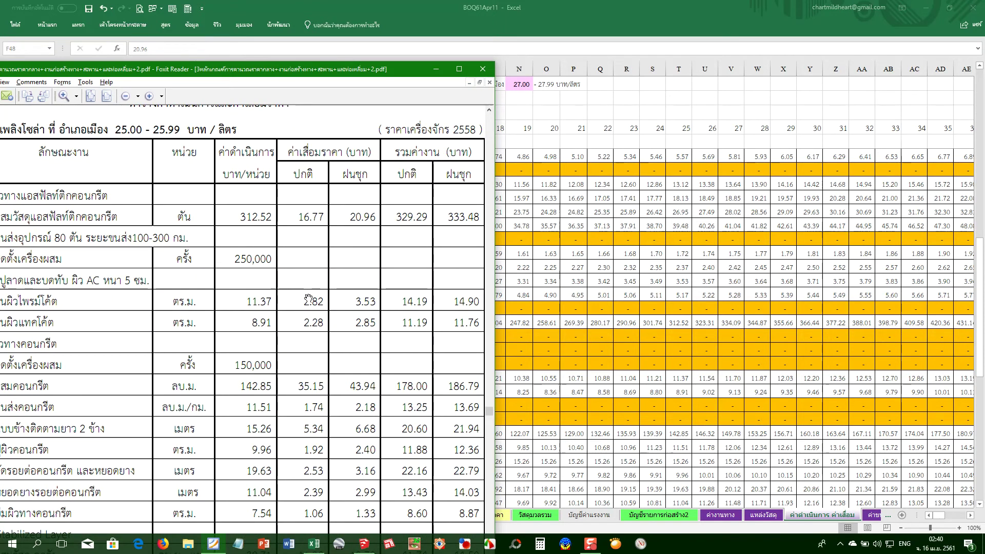
scroll(331, 302, down, 2)
scroll(361, 337, down, 2)
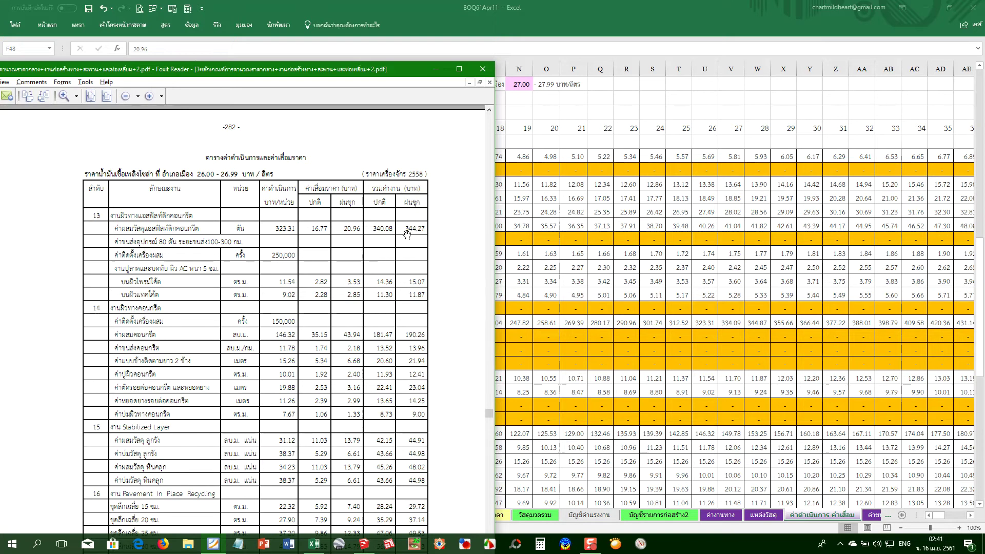
Scroll the PDF from page 282 to the 34.00–34.99 baht/litre table on page 298, then return to Excel
scroll(359, 354, down, 1)
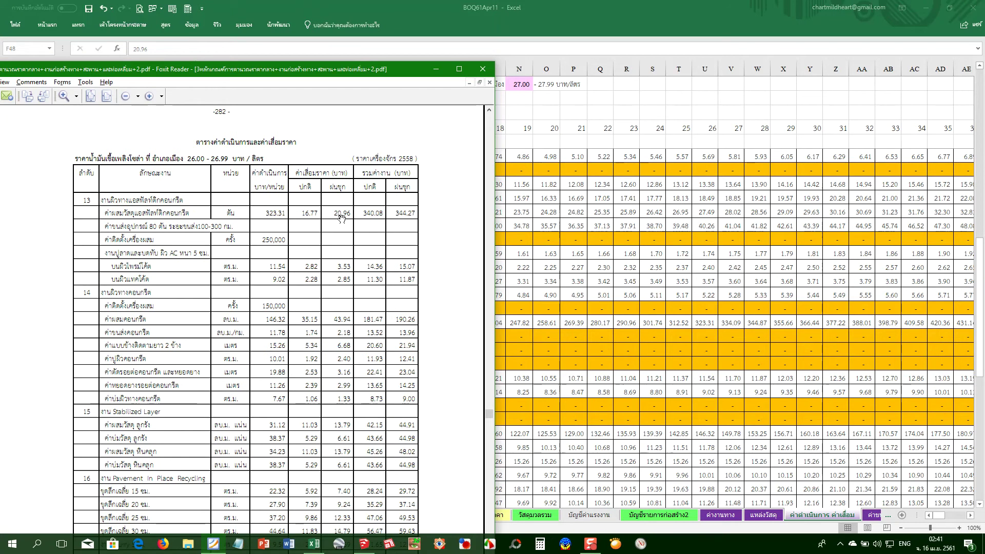
scroll(344, 224, down, 1)
scroll(348, 241, down, 1)
scroll(341, 238, down, 1)
scroll(345, 237, down, 1)
scroll(336, 242, down, 1)
scroll(331, 243, down, 2)
scroll(326, 244, down, 1)
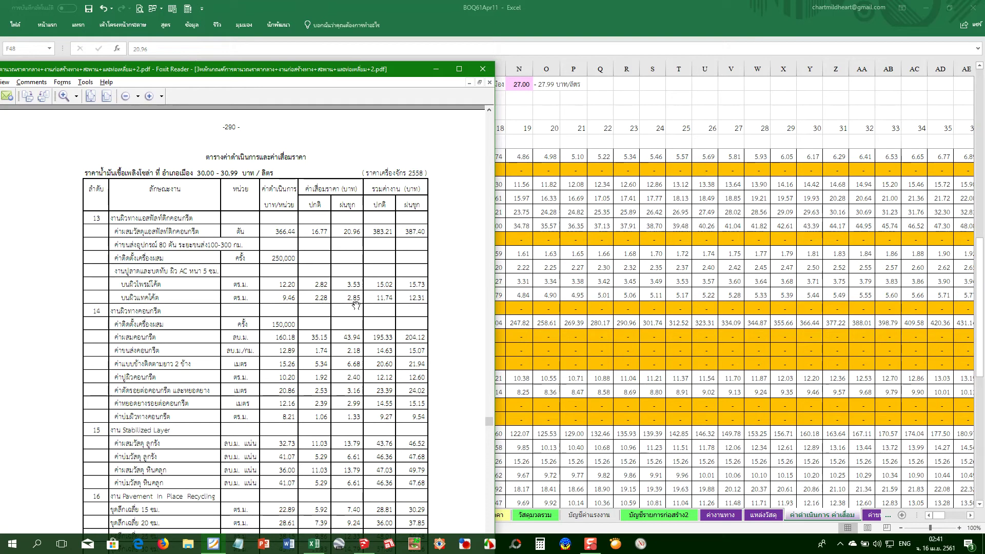
scroll(356, 305, down, 1)
scroll(344, 316, down, 1)
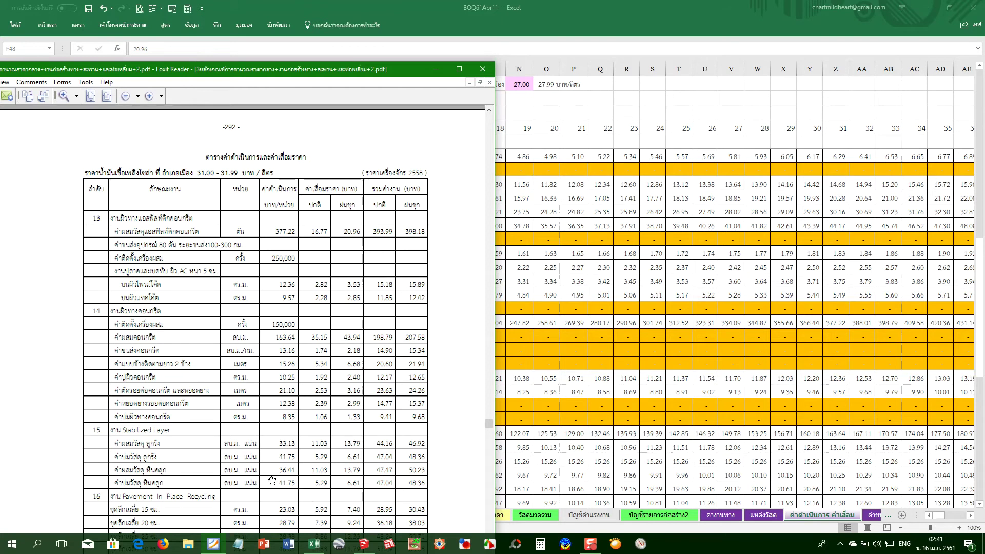
scroll(359, 476, down, 1)
scroll(358, 477, down, 1)
scroll(356, 480, down, 2)
scroll(354, 481, down, 1)
scroll(353, 482, down, 1)
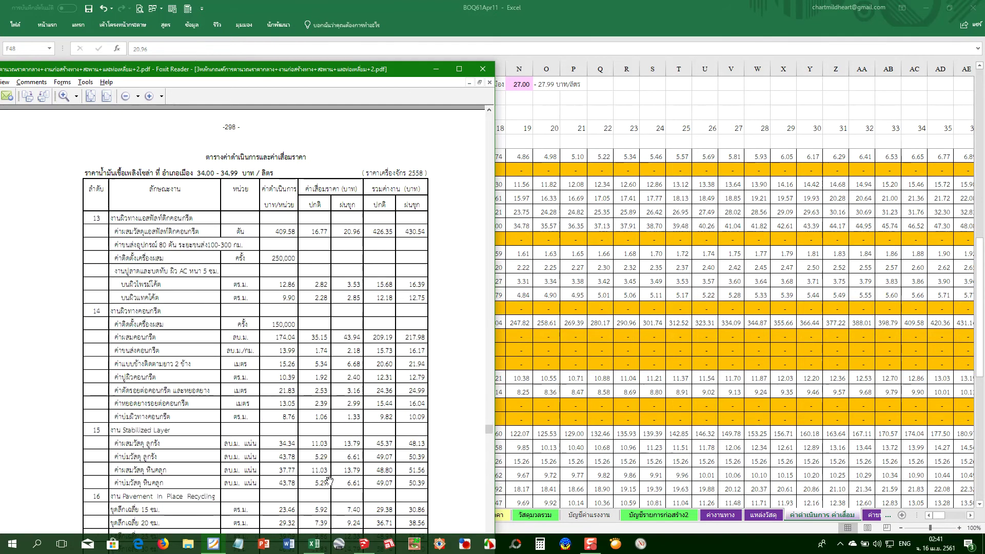
click(624, 285)
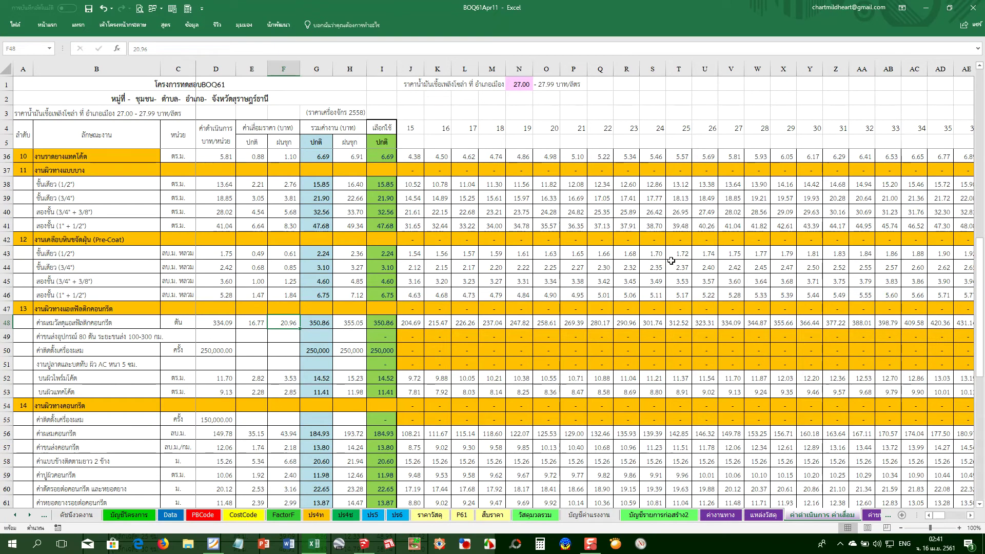
Check H49 and the N1 fuel price, then inspect the Data sheet formulas in B5, G11, D3 and B7
click(352, 341)
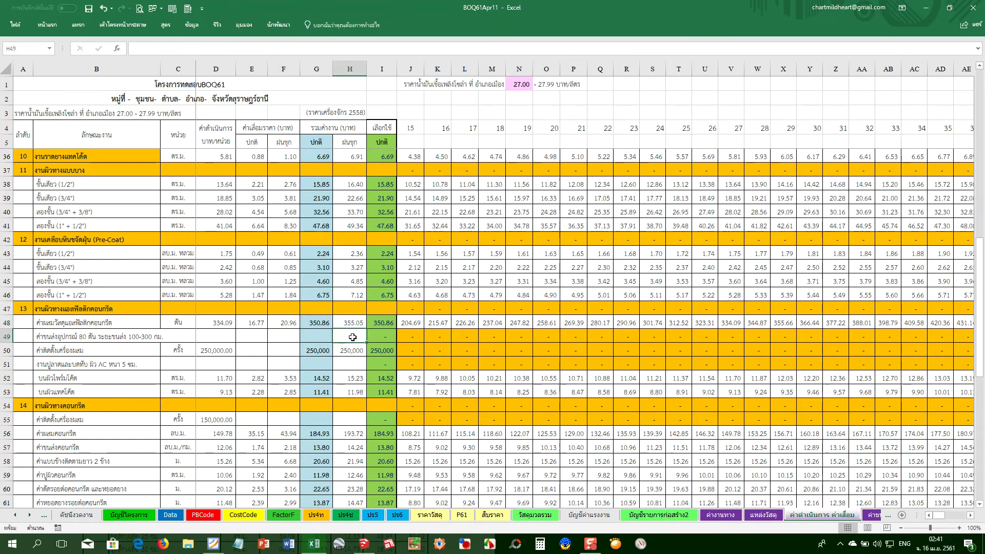
click(528, 88)
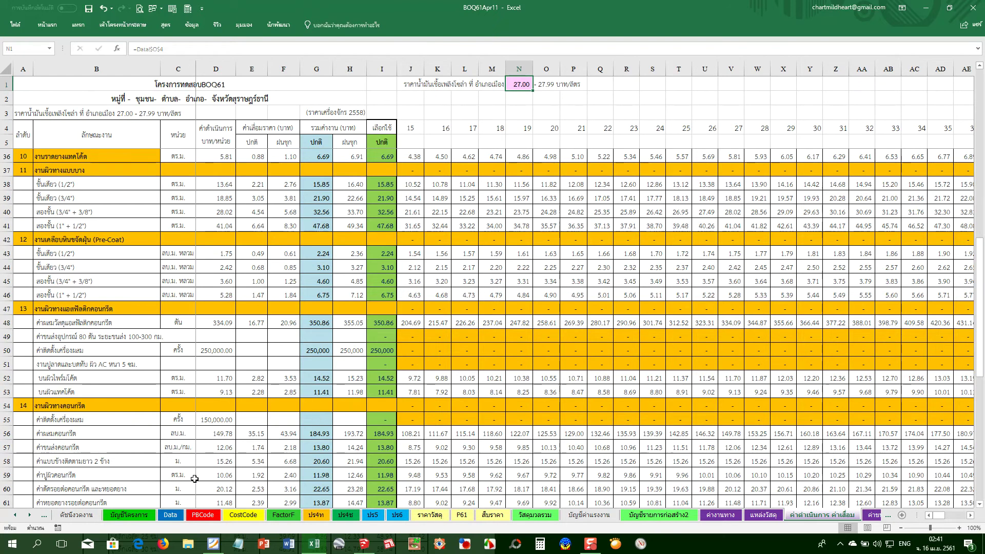
click(170, 515)
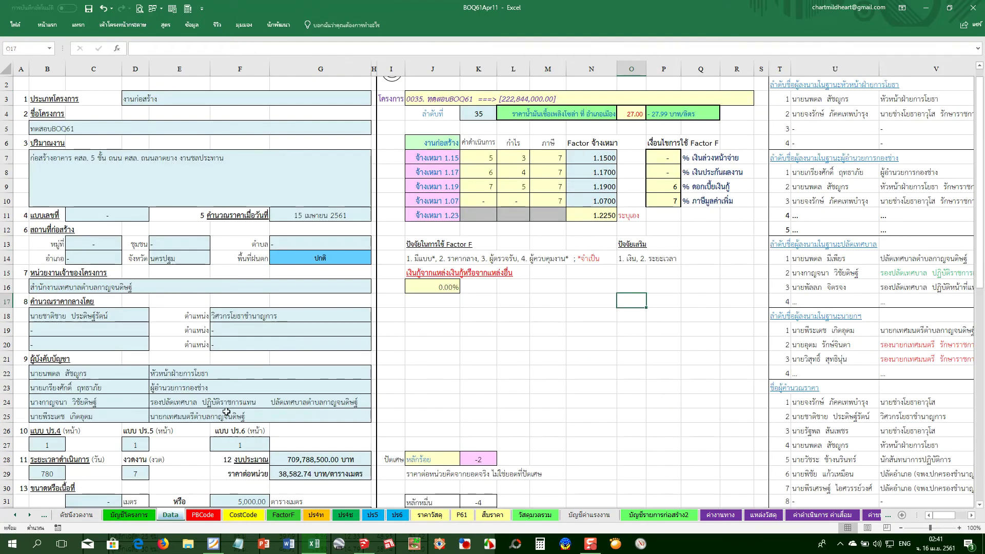
click(109, 130)
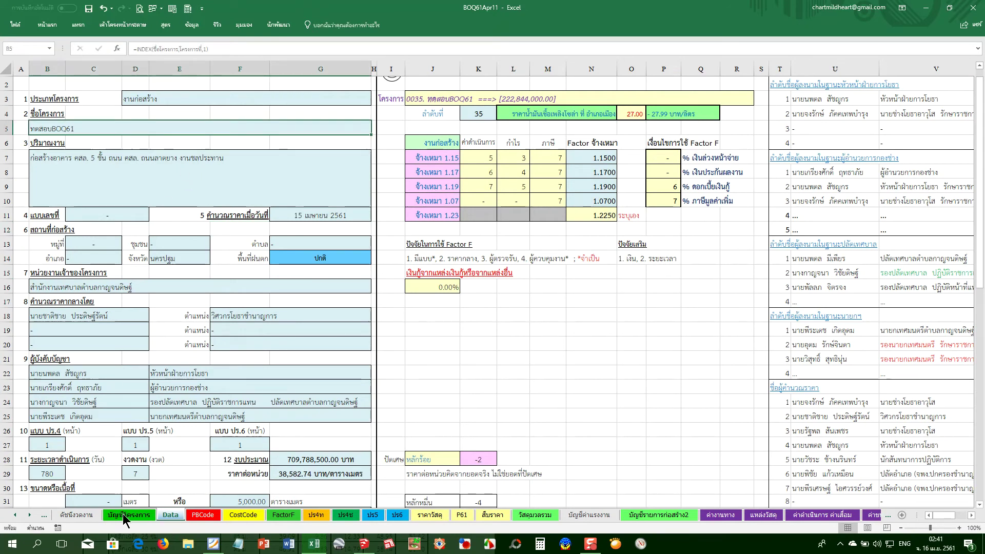
click(306, 218)
click(160, 101)
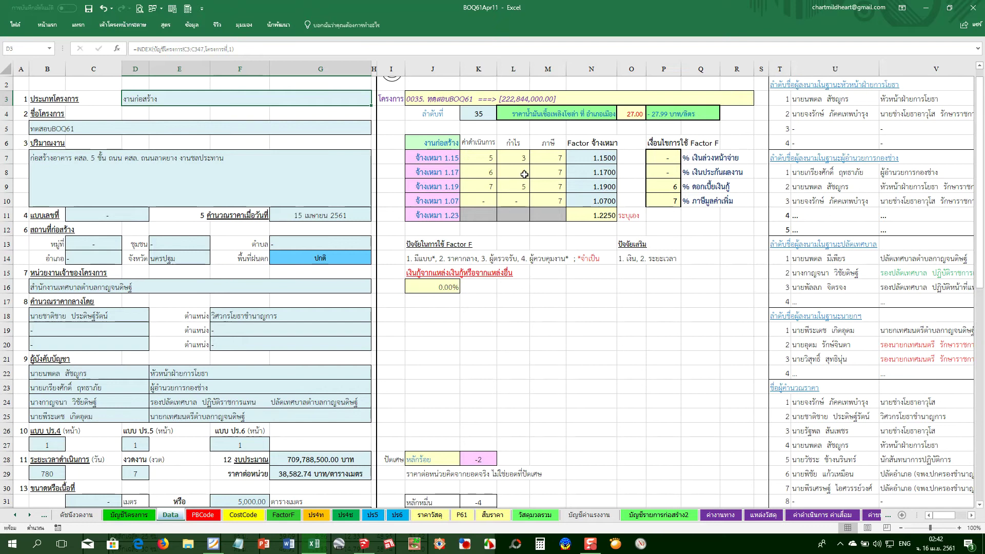
click(78, 130)
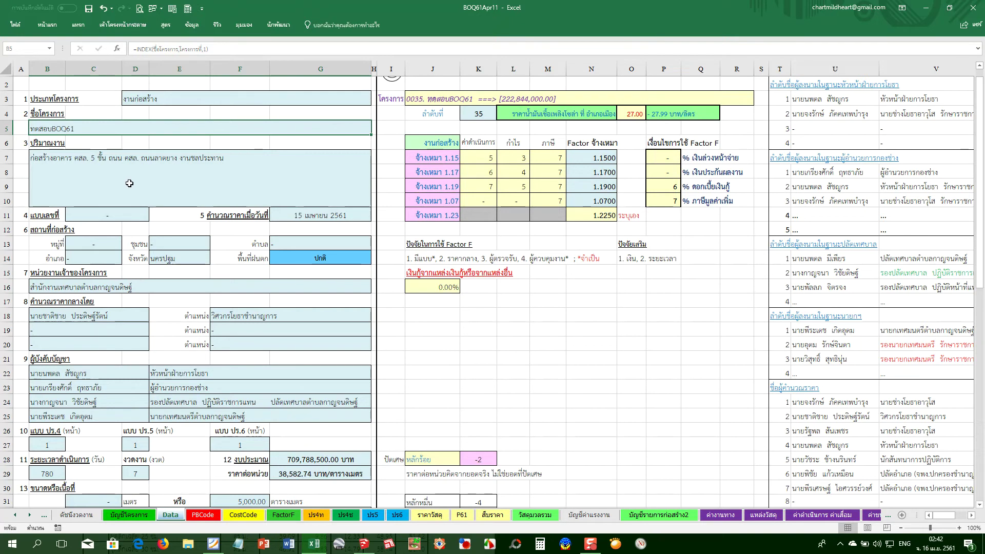
click(150, 179)
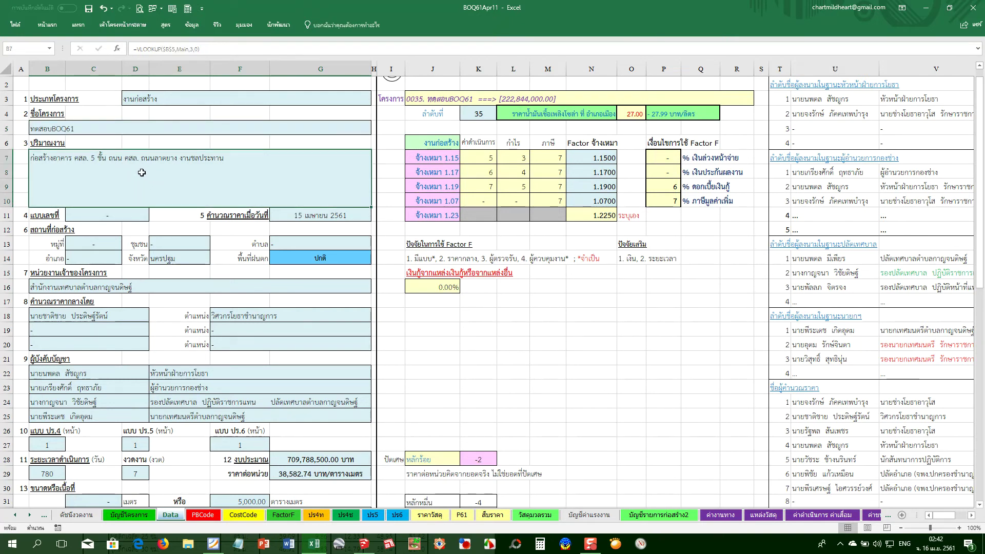
Glance at the บัญชีโครงการ sheet, then check Data cells B16, B18, F18 and committee name U28
click(142, 516)
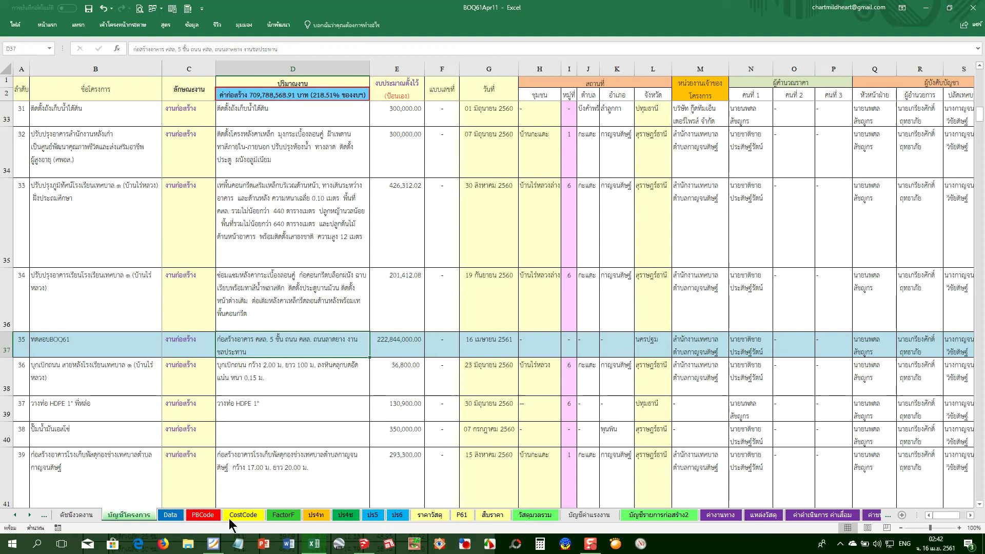
click(166, 515)
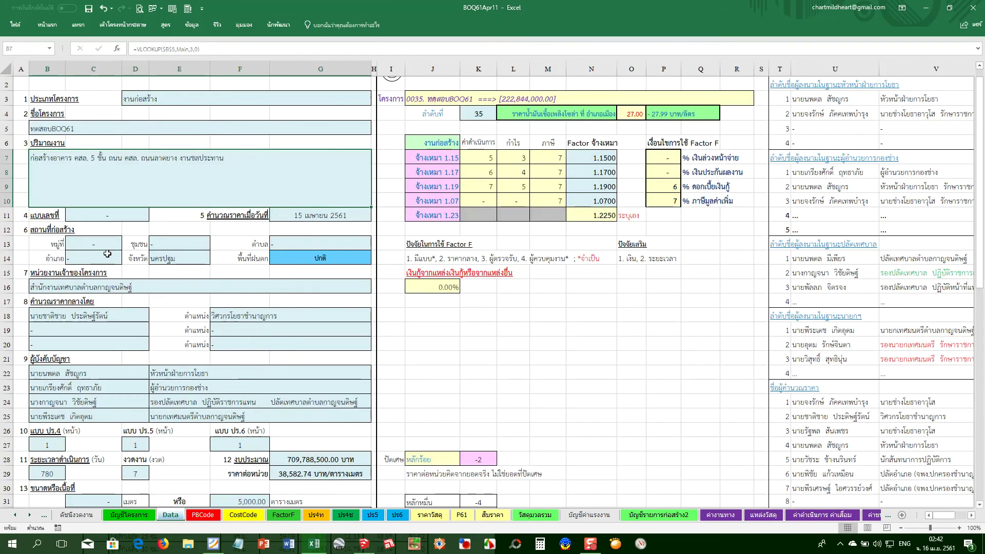
click(108, 287)
click(82, 315)
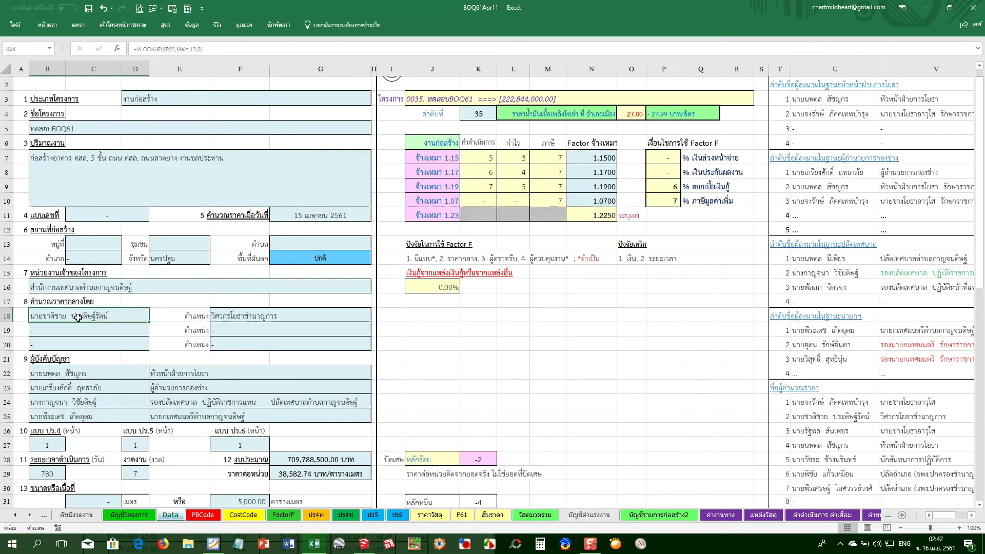
click(226, 316)
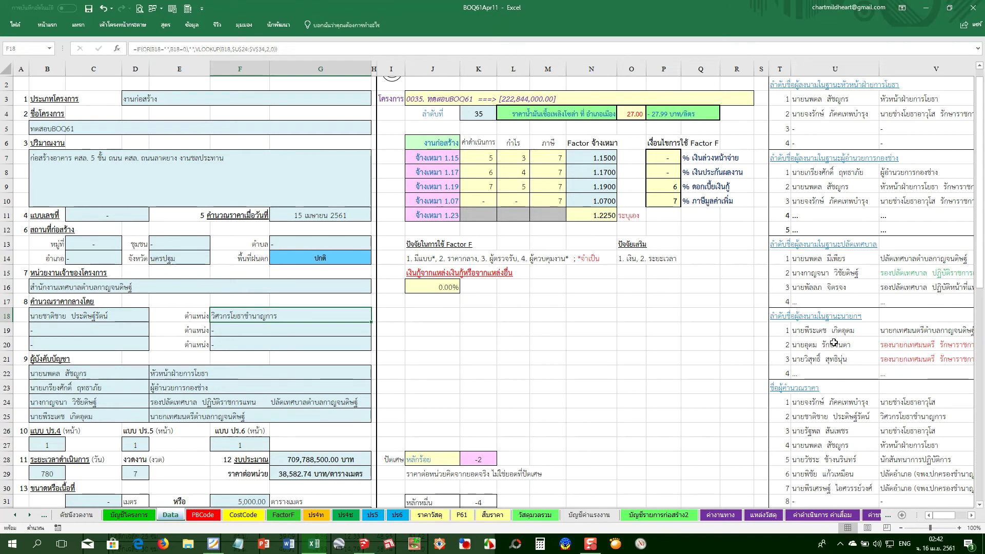
drag(879, 448, 846, 445)
scroll(887, 349, down, 1)
click(808, 414)
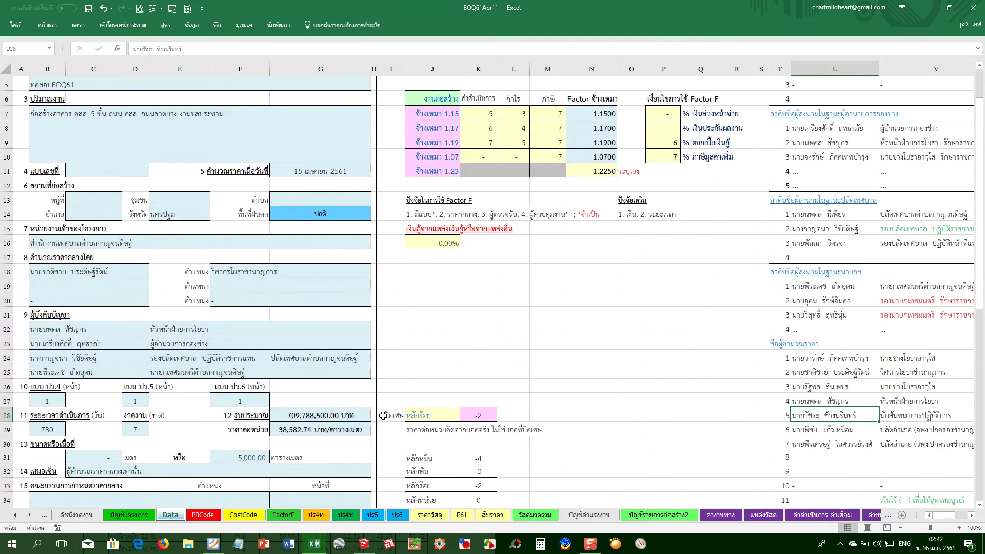
click(47, 402)
click(136, 403)
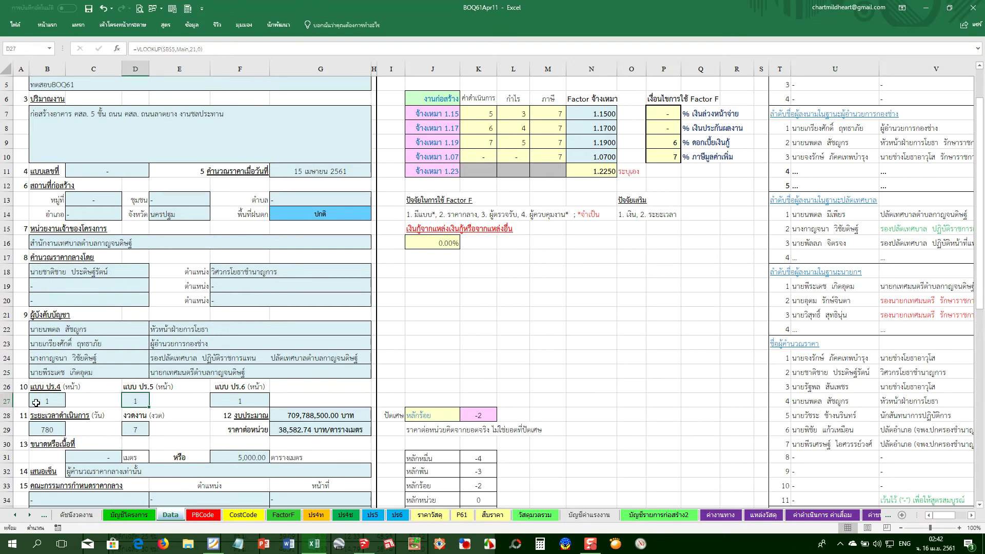
click(236, 402)
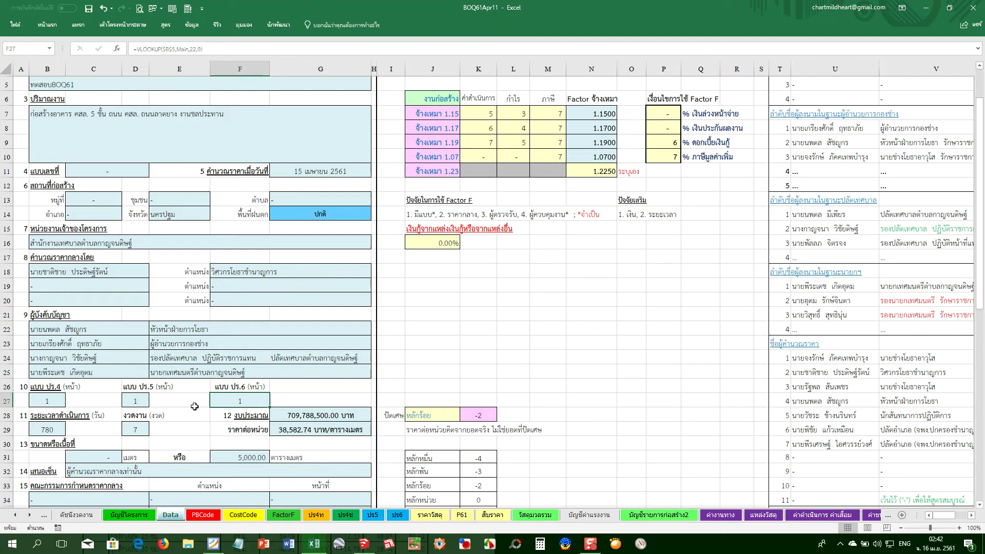
click(49, 429)
click(143, 429)
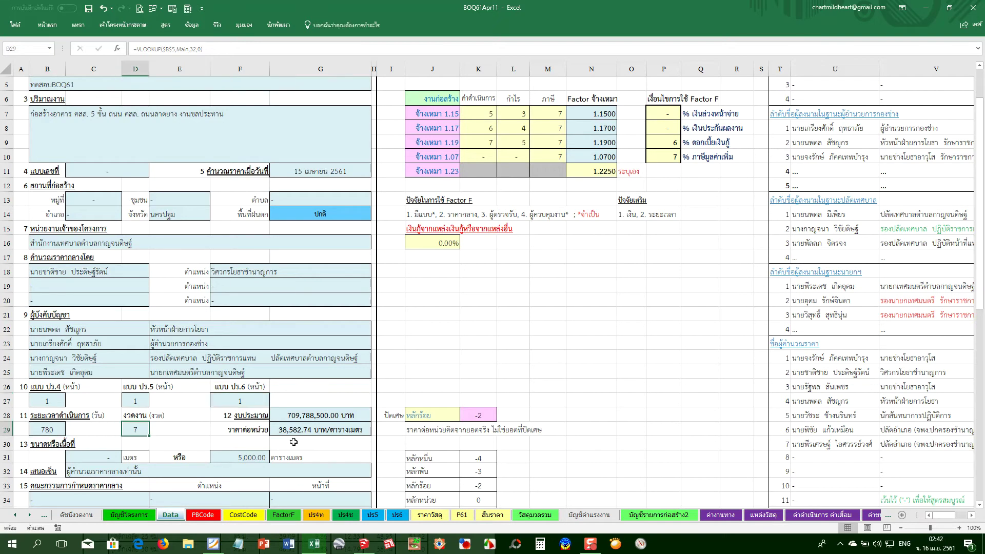
click(296, 429)
click(295, 413)
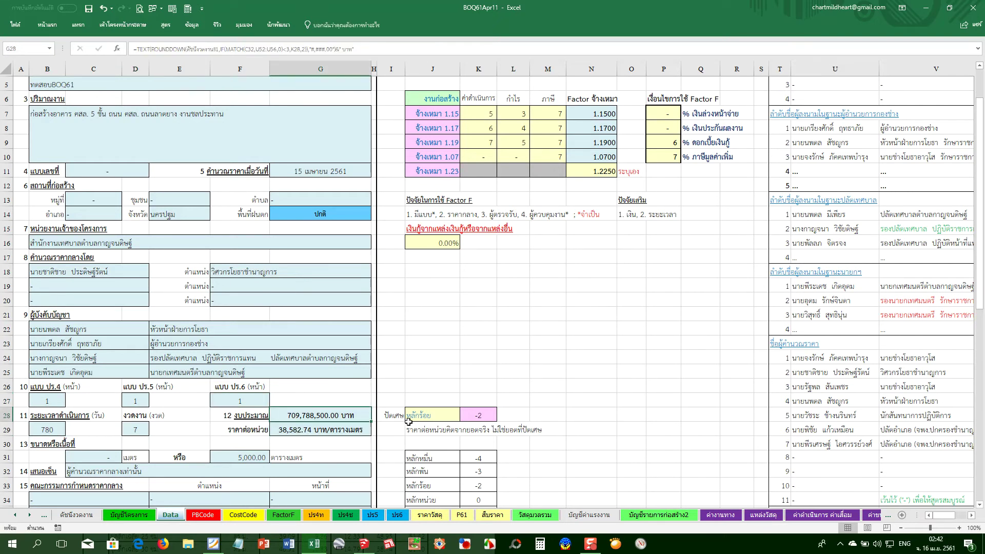
click(85, 467)
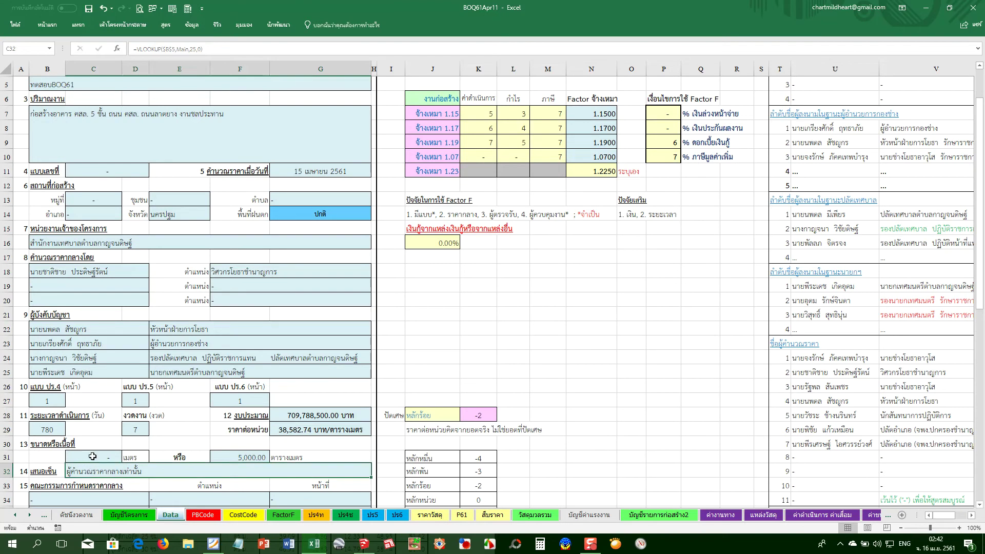
click(92, 455)
scroll(248, 459, down, 2)
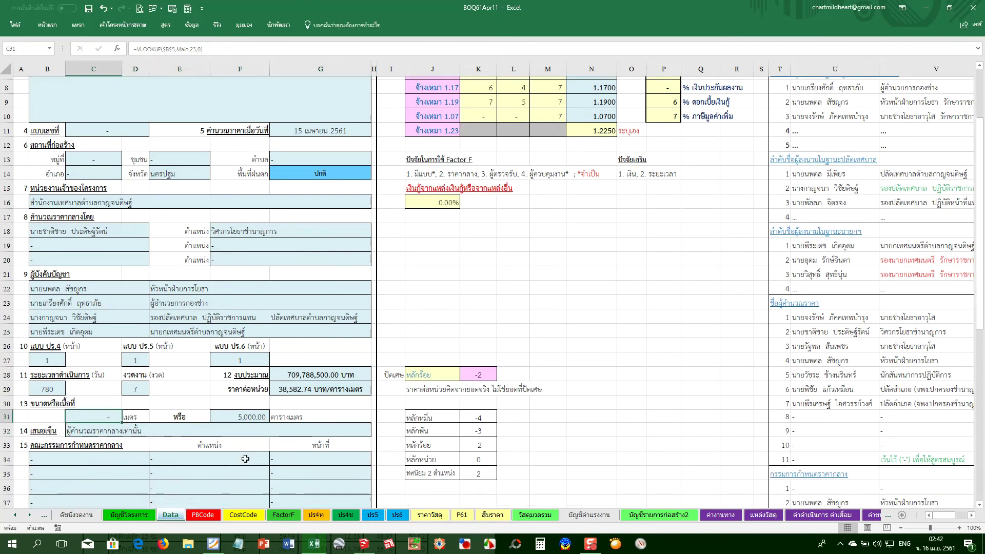
scroll(187, 423, down, 1)
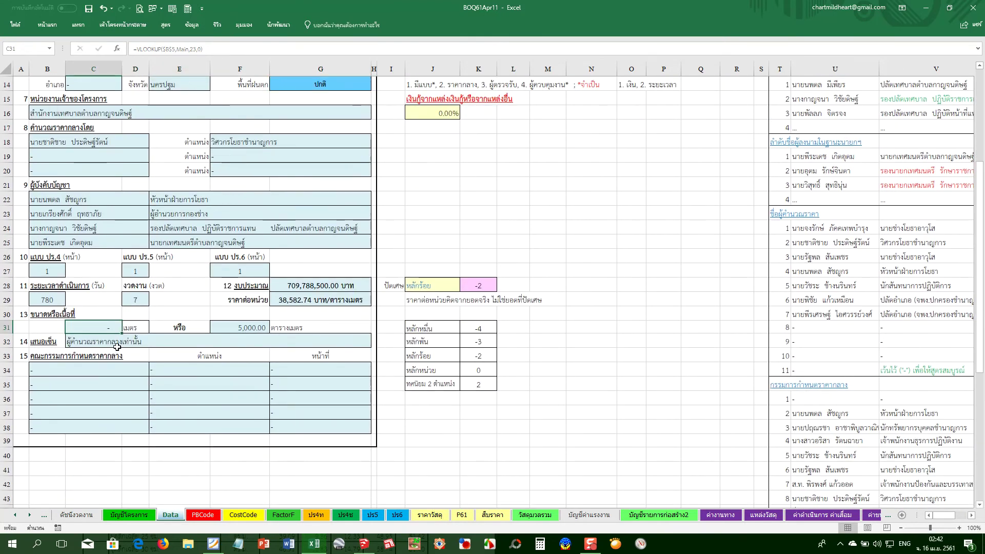
click(127, 340)
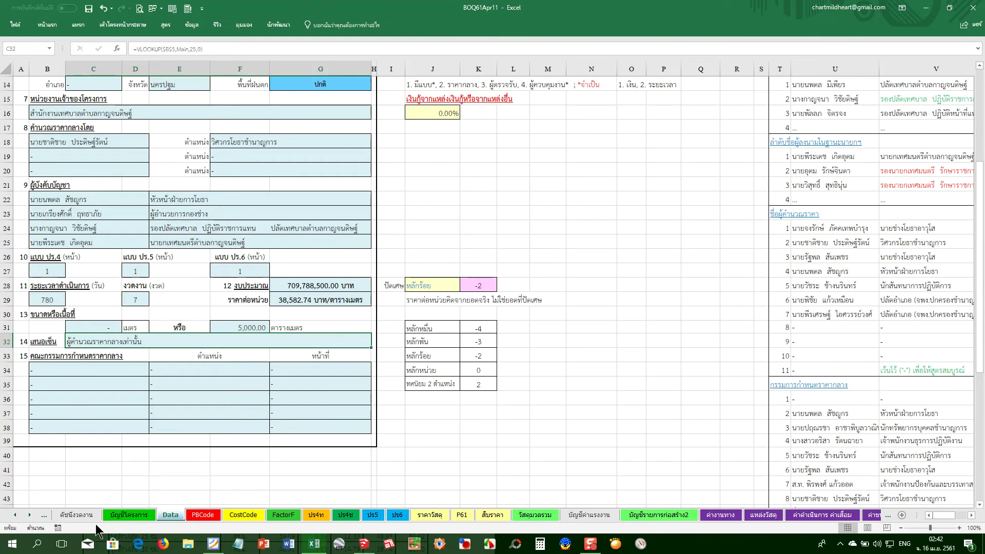
click(63, 379)
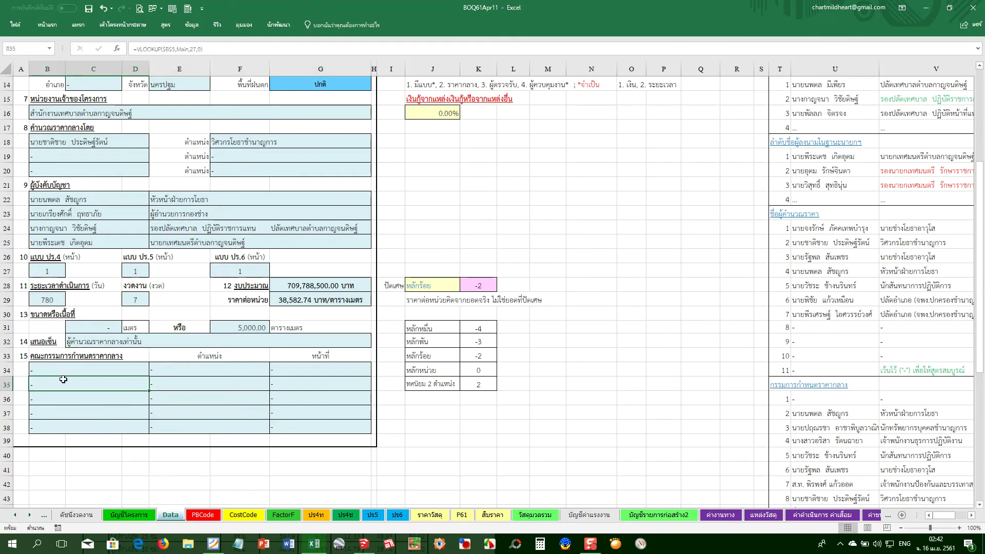
scroll(479, 372, up, 2)
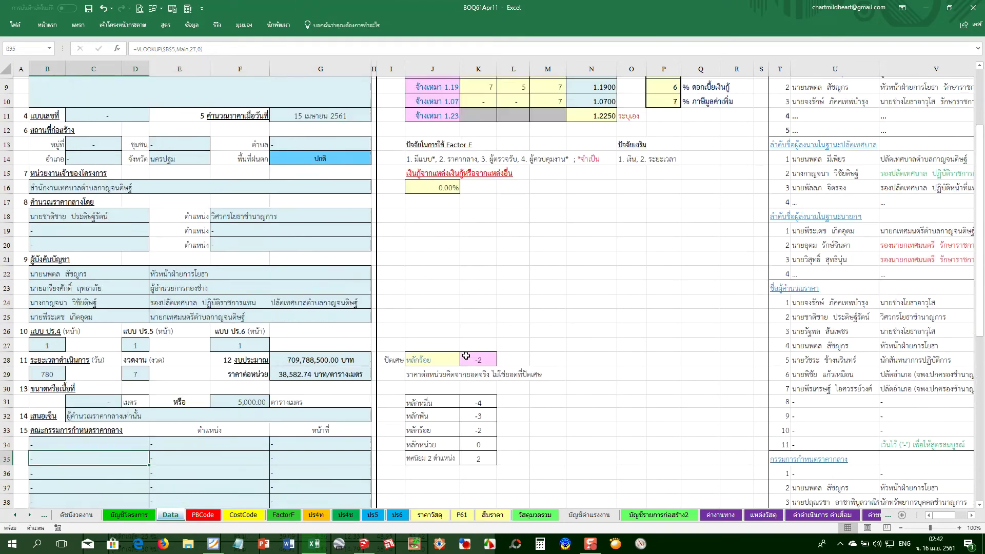
click(452, 371)
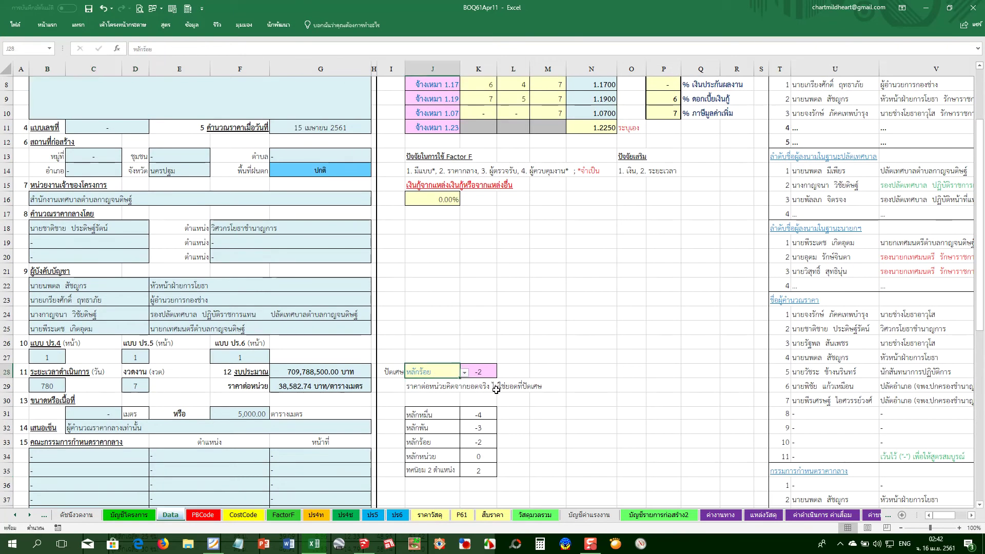
click(316, 374)
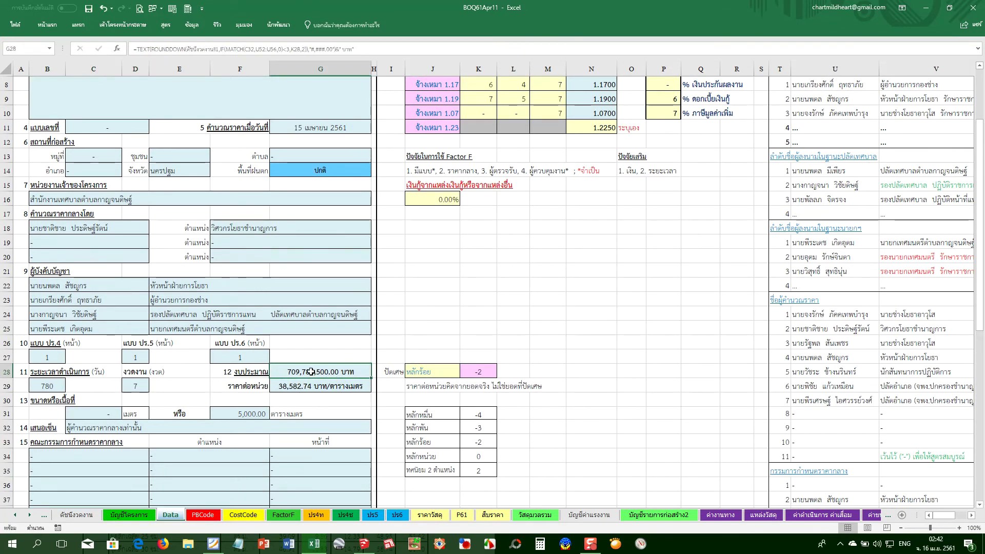
click(424, 392)
scroll(428, 452, up, 1)
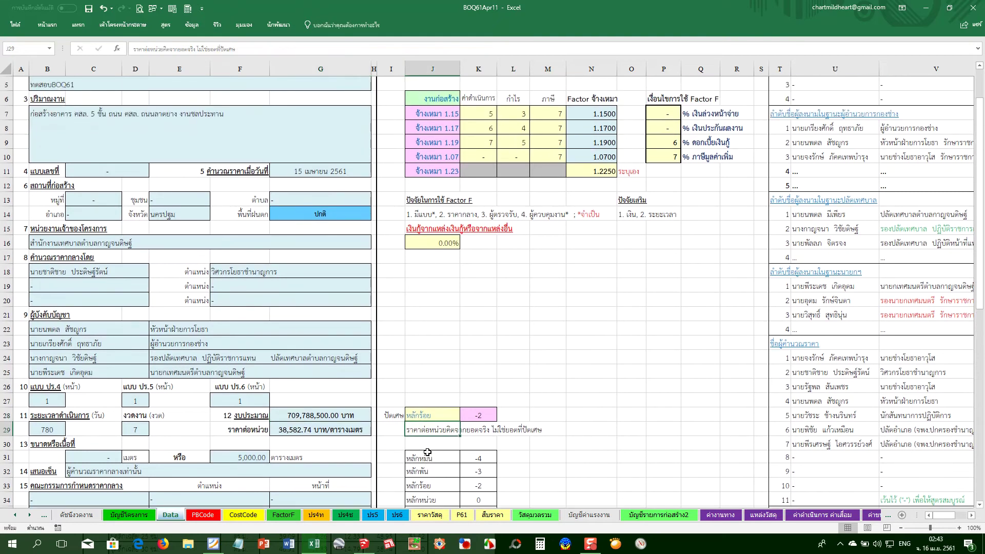
scroll(428, 452, up, 2)
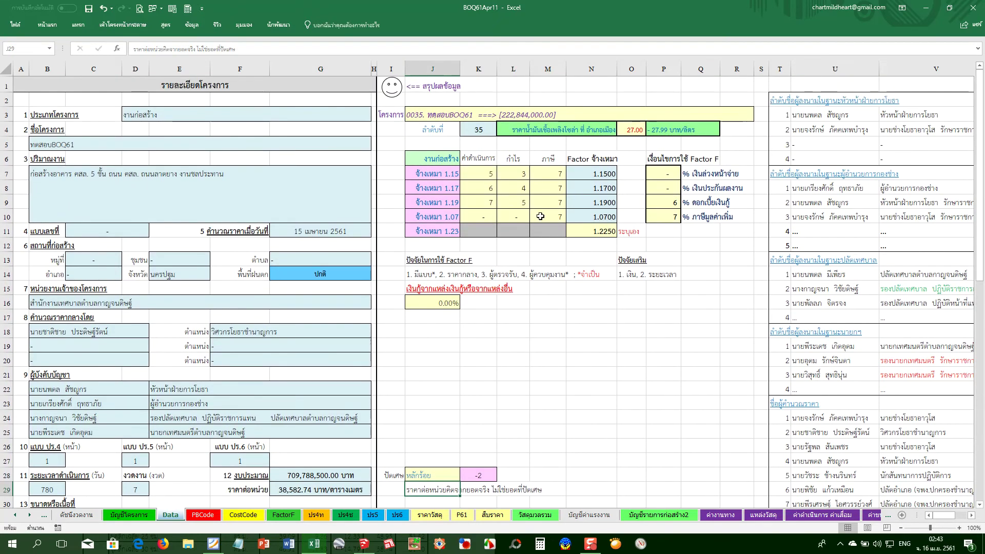
click(480, 174)
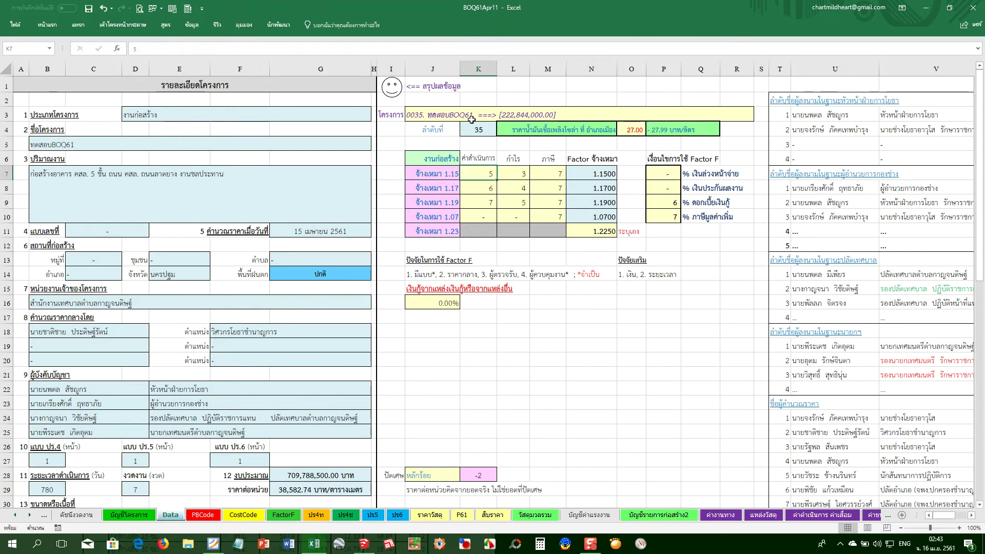
Inspect the dropdown options for the P7 advance-payment and P8 cells, leaving them unchanged
click(667, 174)
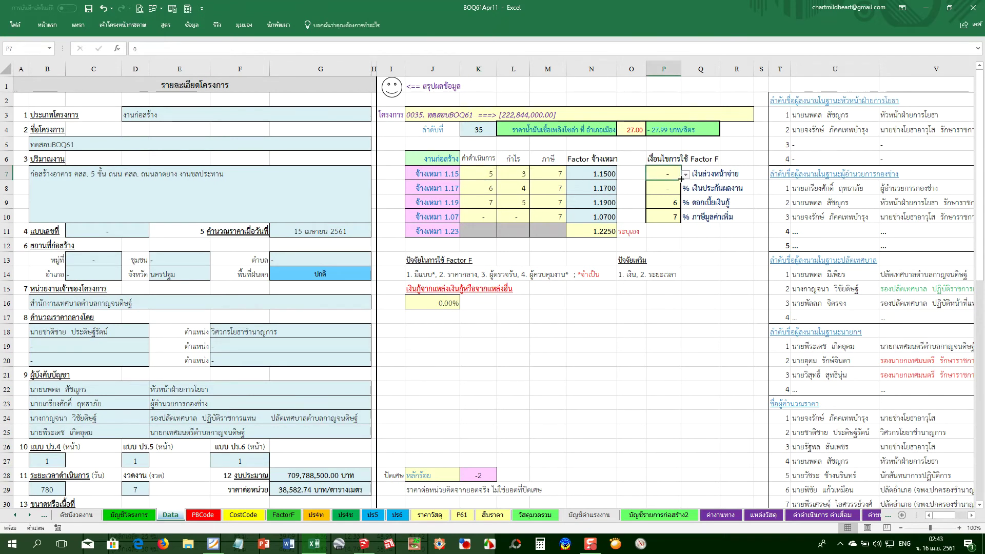
click(673, 189)
click(686, 189)
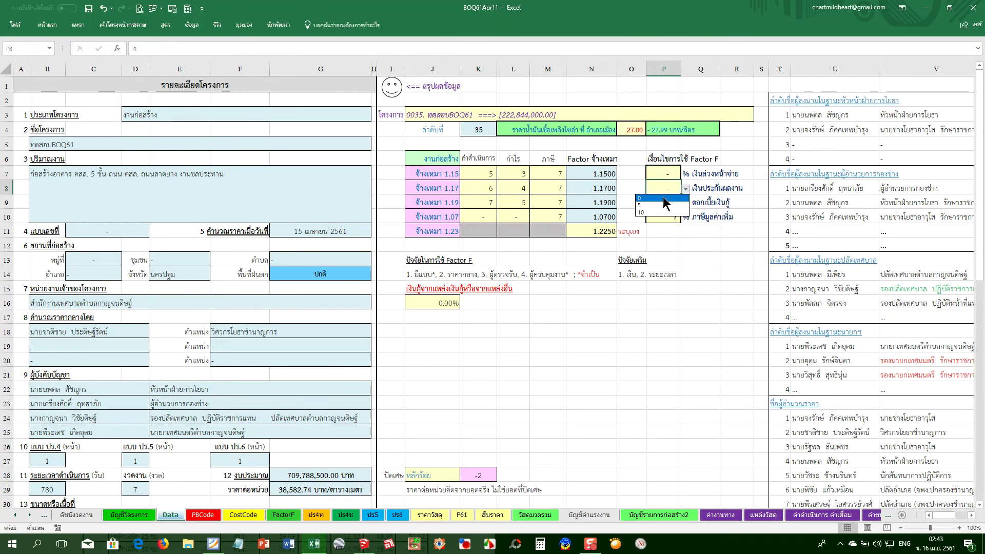
click(663, 172)
click(673, 174)
click(685, 175)
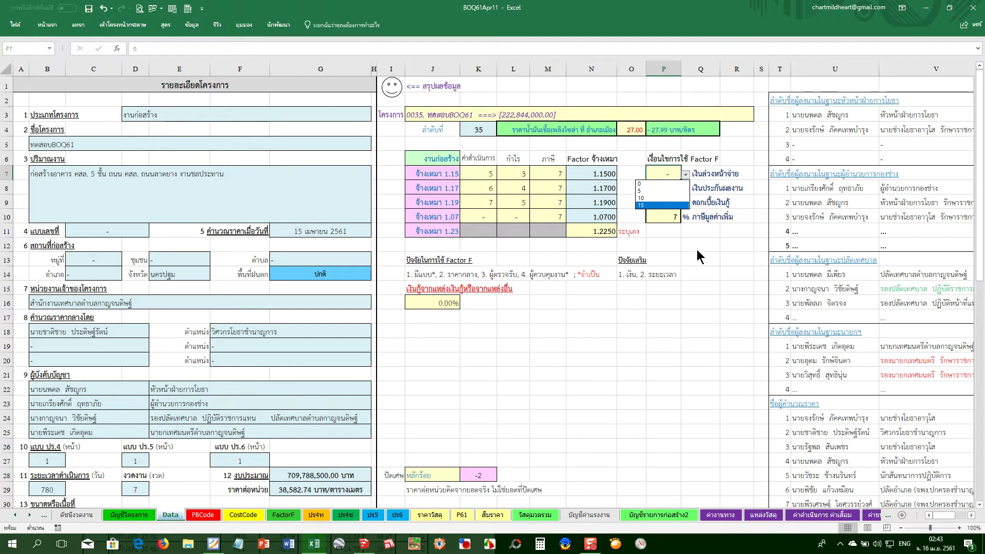
key(Escape)
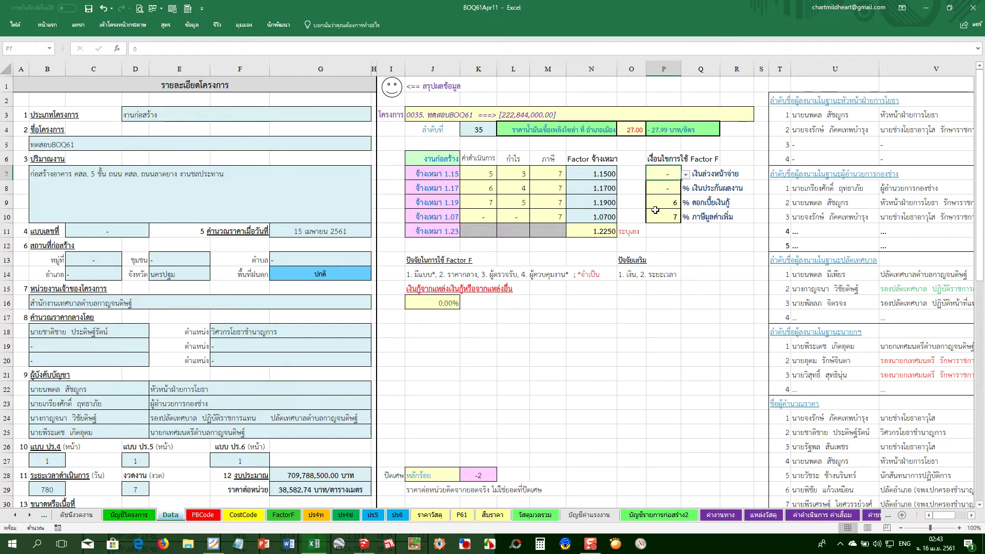
Compare the interest value 6 in P9 with the VAT value 7 in P10
click(675, 200)
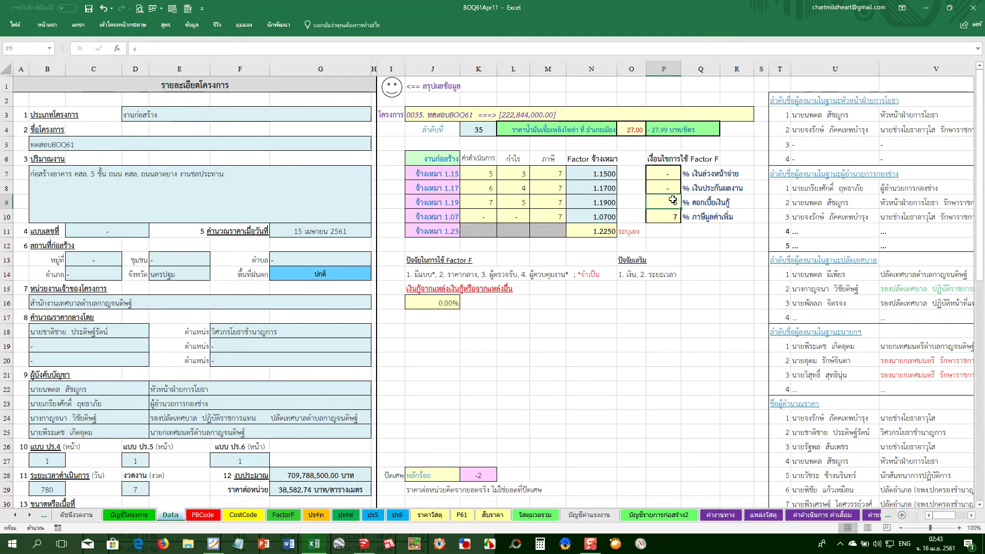
click(657, 217)
click(657, 204)
key(Return)
click(657, 203)
click(665, 212)
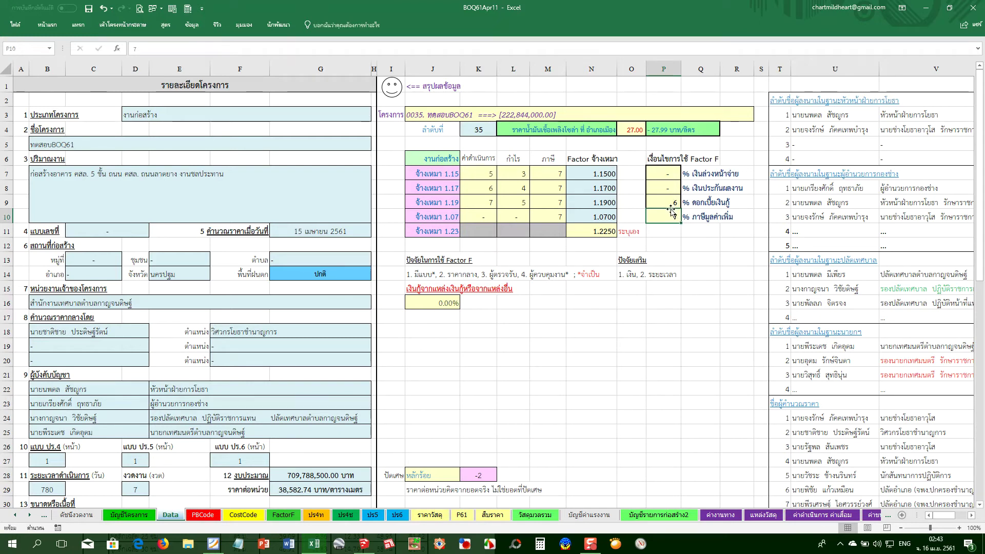
click(656, 203)
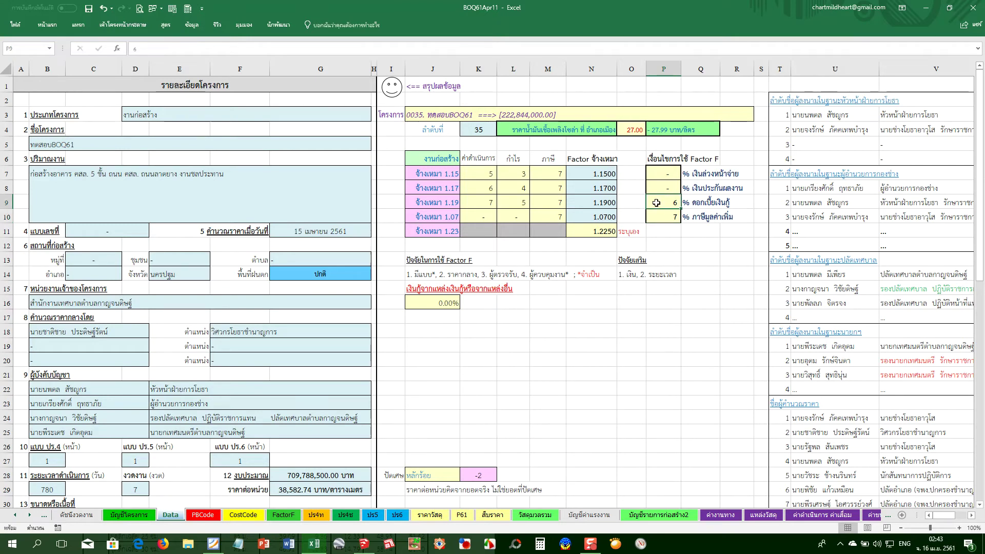
click(664, 218)
click(661, 202)
click(664, 217)
click(661, 202)
click(664, 218)
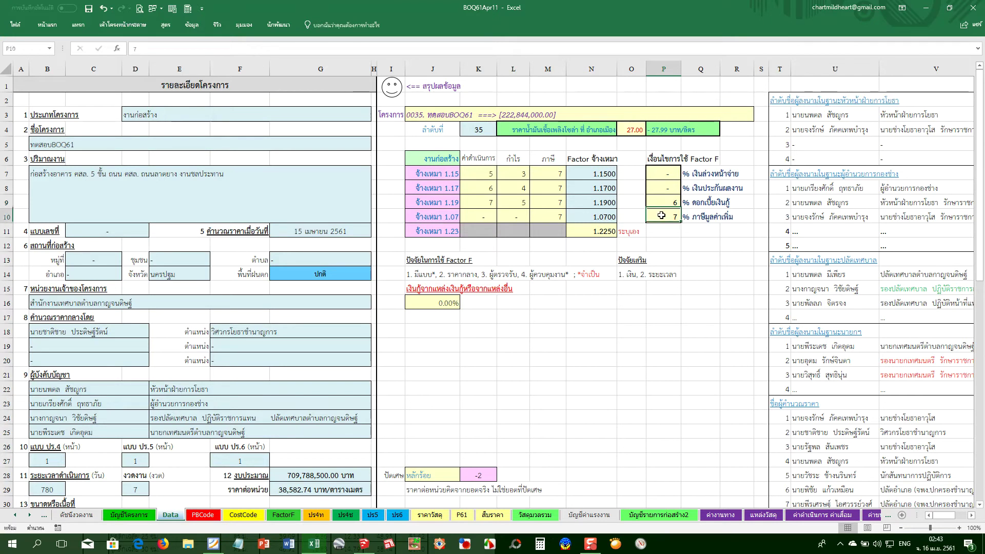
click(659, 204)
click(663, 218)
Check the 0% in J16 and the empty J20, then bring the machinery-cost PDF forward
click(423, 303)
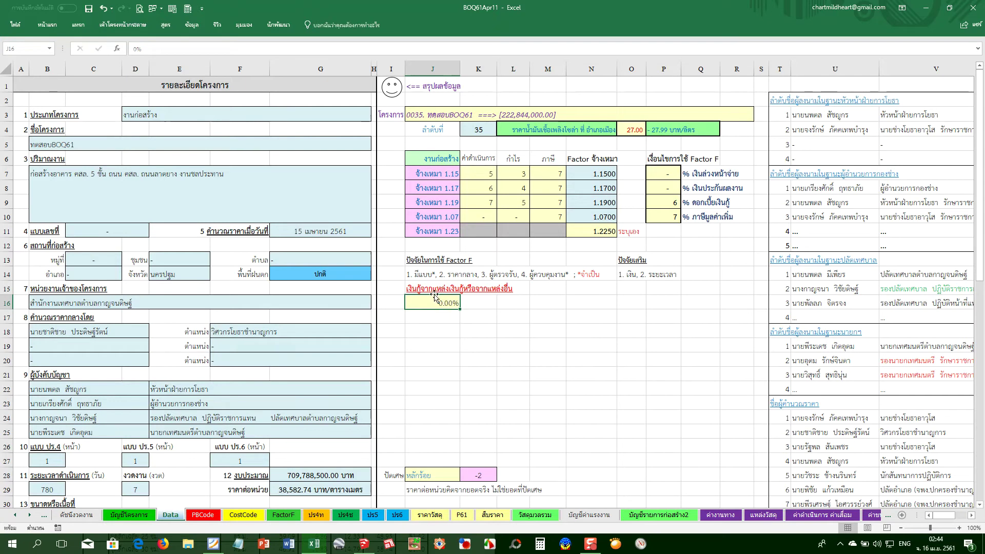
click(423, 361)
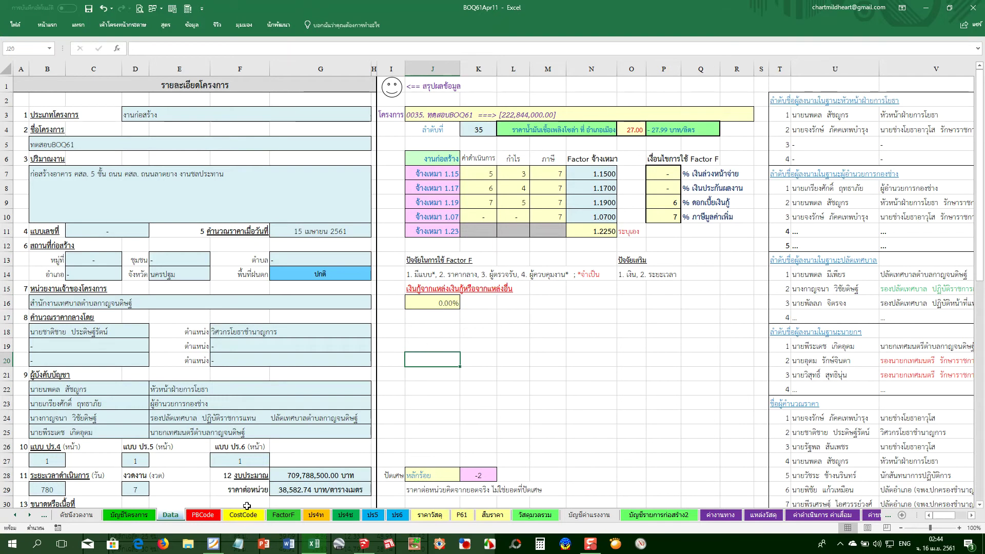
click(213, 544)
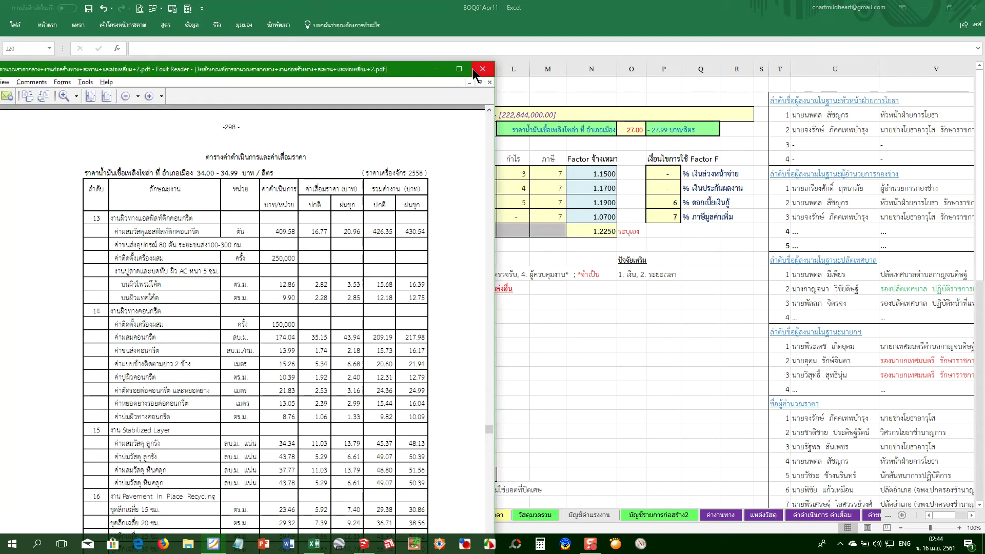
Enlarge the price-guide PDF to fill the screen and start scrolling back from page -42-
click(459, 69)
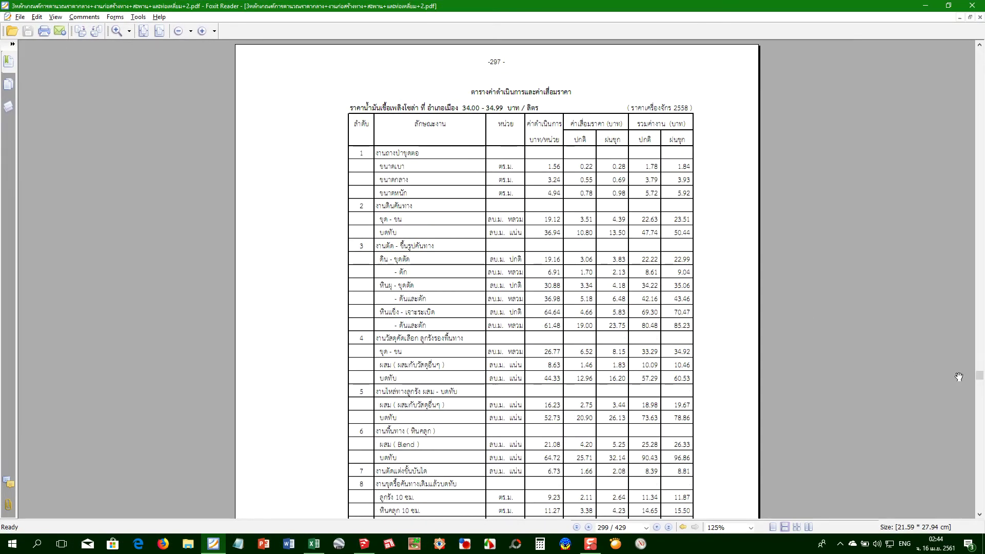
mouse_move(978, 375)
mouse_down()
mouse_move(957, 66)
mouse_move(959, 427)
mouse_move(981, 321)
mouse_move(979, 333)
mouse_up()
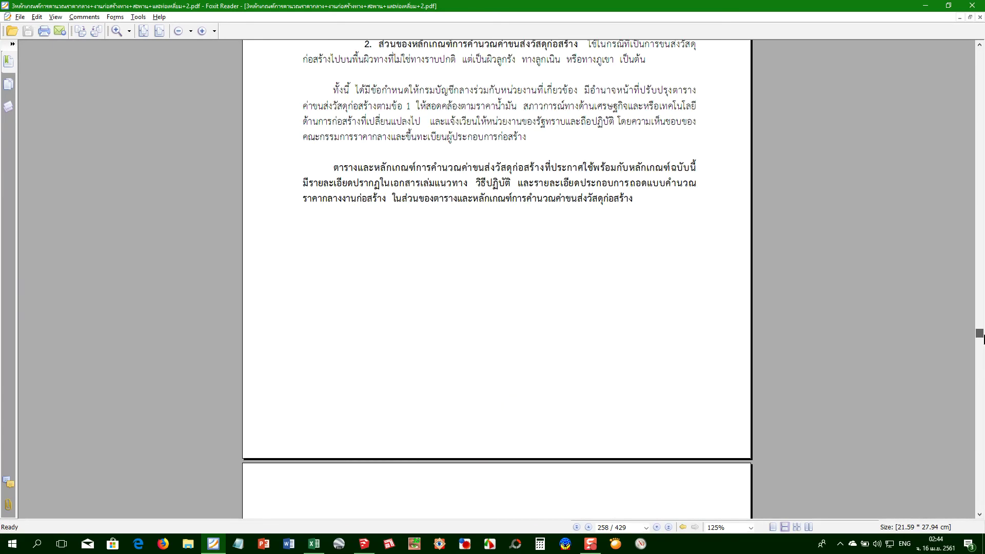
scroll(911, 333, down, 5)
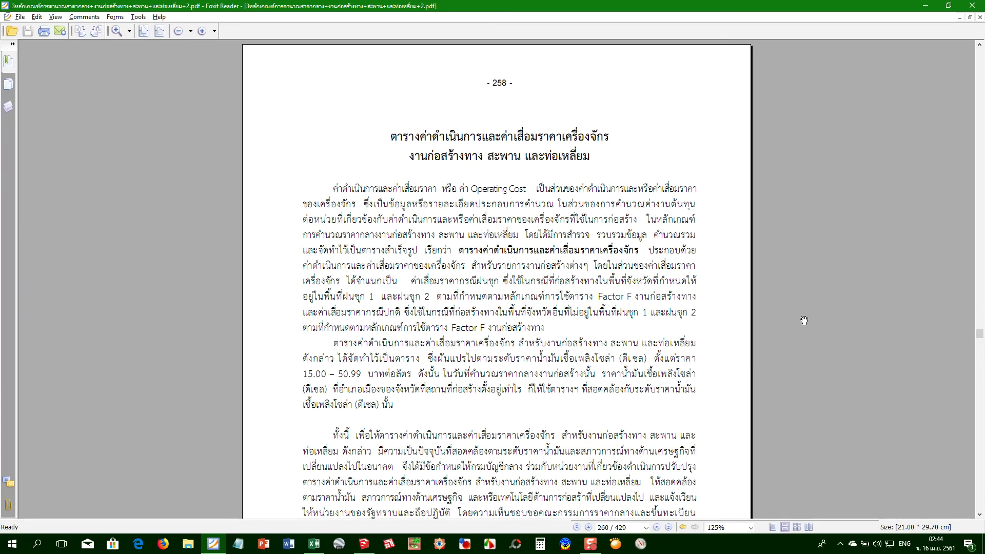
scroll(803, 319, up, 10)
scroll(803, 317, up, 10)
scroll(802, 317, up, 10)
scroll(801, 316, up, 10)
Scroll up to page -14-, section 3's materials and operating-cost summary form, then jump toward the end
drag(978, 317, 979, 114)
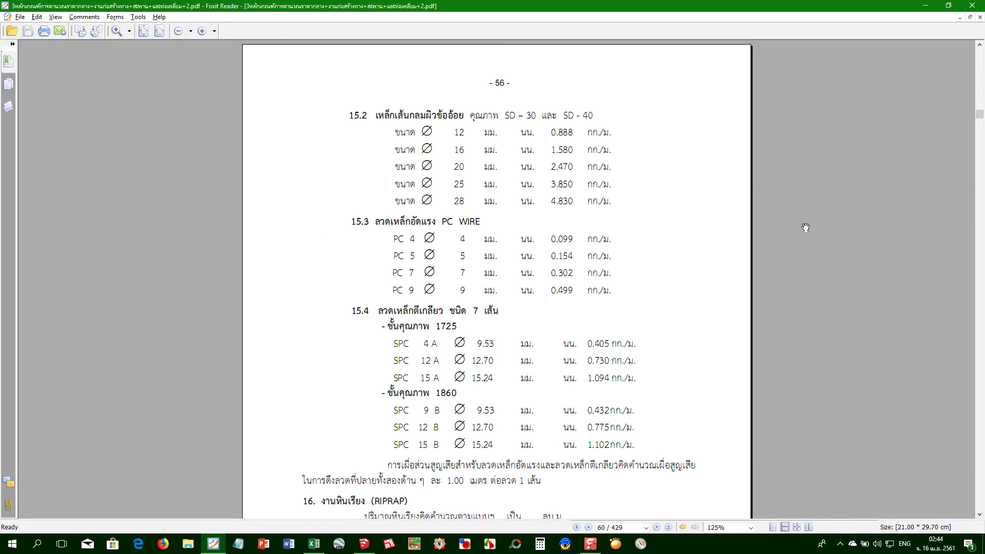
scroll(799, 233, up, 2)
scroll(780, 261, up, 2)
scroll(787, 257, up, 2)
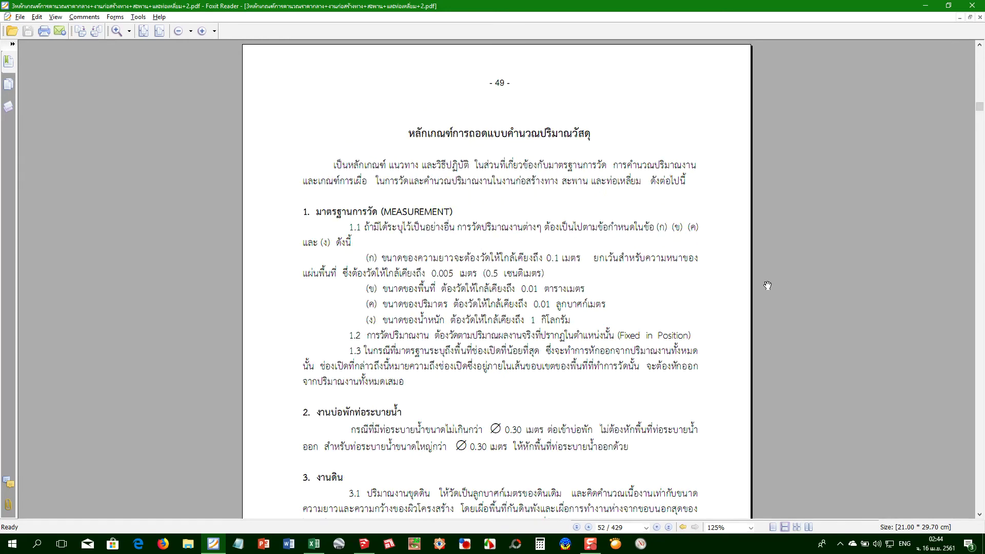
scroll(794, 277, up, 2)
scroll(791, 283, up, 1)
scroll(790, 283, up, 1)
scroll(789, 282, up, 1)
scroll(787, 282, up, 1)
scroll(787, 282, up, 5)
scroll(786, 282, up, 5)
scroll(785, 282, up, 6)
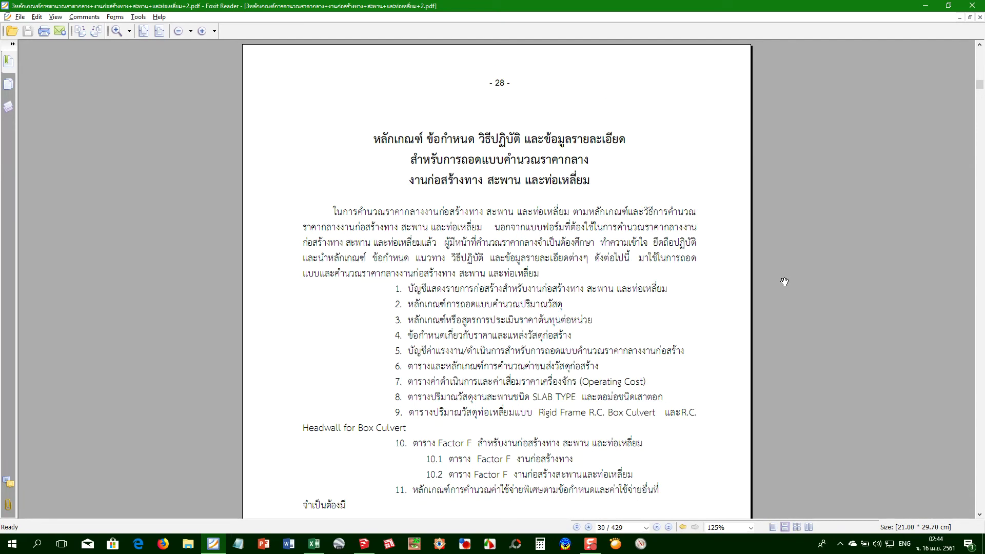
scroll(782, 281, up, 1)
scroll(780, 281, up, 1)
scroll(779, 281, up, 2)
scroll(779, 282, up, 1)
scroll(778, 281, up, 2)
scroll(778, 281, up, 2)
scroll(776, 281, up, 1)
scroll(775, 281, up, 1)
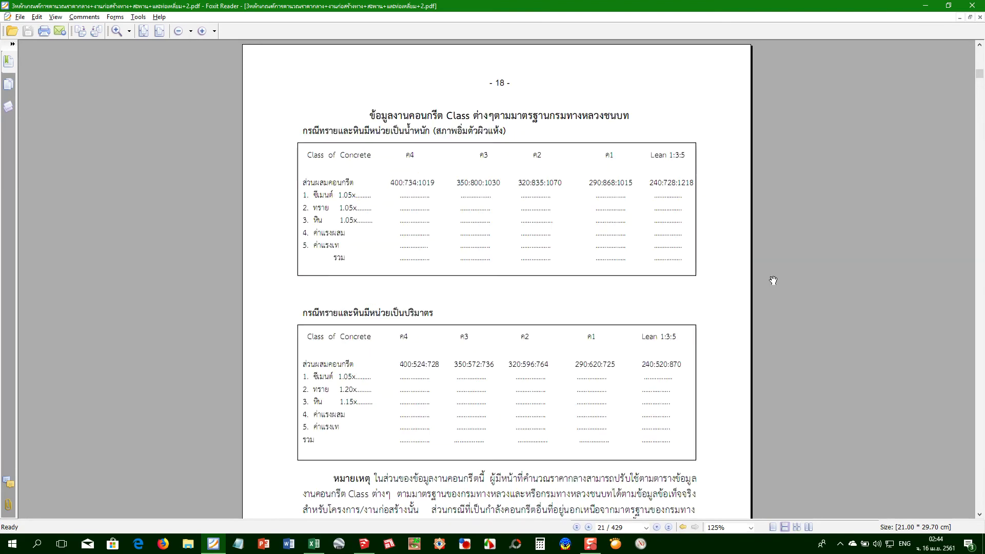
scroll(769, 280, up, 3)
scroll(768, 279, up, 1)
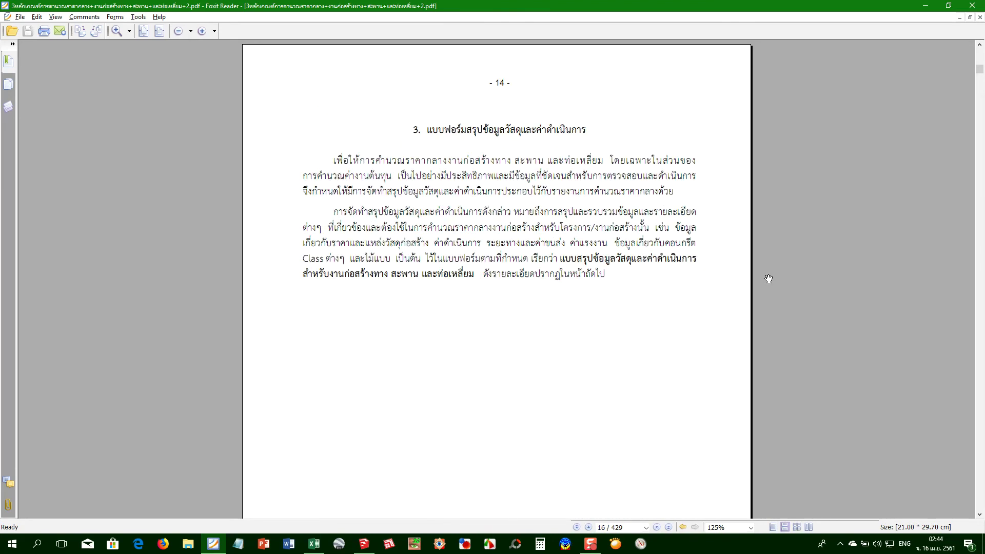
key(End)
scroll(690, 354, up, 3)
Review page -414-'s Factor F worked example (blended 1.1169), then bring the BOQ61Apr11 workbook forward
scroll(687, 359, up, 1)
scroll(687, 359, up, 2)
scroll(693, 359, up, 10)
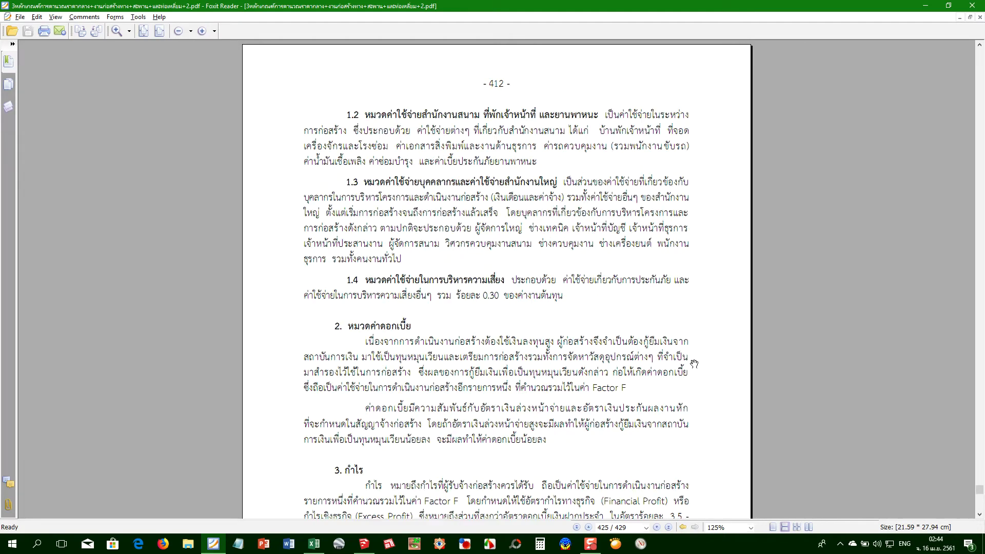
scroll(698, 359, up, 3)
scroll(701, 358, down, 1)
scroll(701, 358, down, 3)
scroll(698, 358, up, 1)
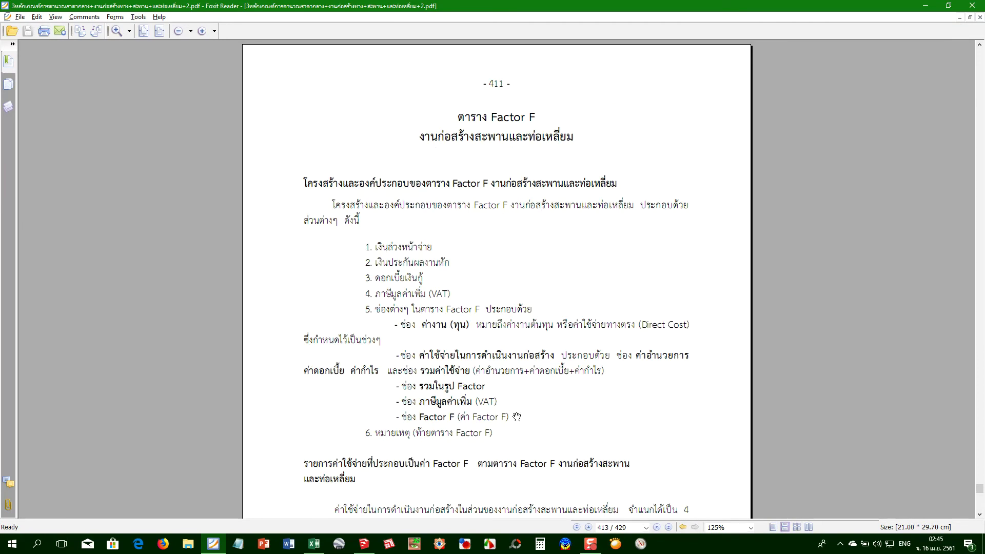
scroll(503, 423, down, 2)
scroll(487, 430, down, 2)
scroll(469, 437, down, 4)
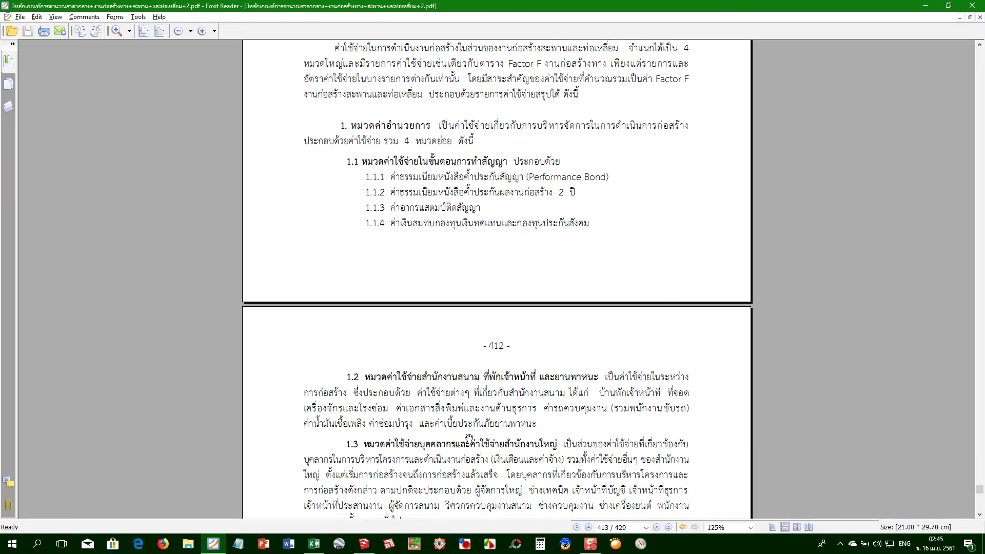
scroll(468, 438, down, 2)
scroll(468, 438, down, 4)
scroll(467, 438, down, 2)
scroll(467, 438, down, 4)
scroll(467, 436, down, 4)
scroll(467, 436, down, 5)
scroll(467, 437, down, 5)
scroll(467, 437, down, 2)
scroll(466, 438, down, 4)
scroll(466, 438, down, 9)
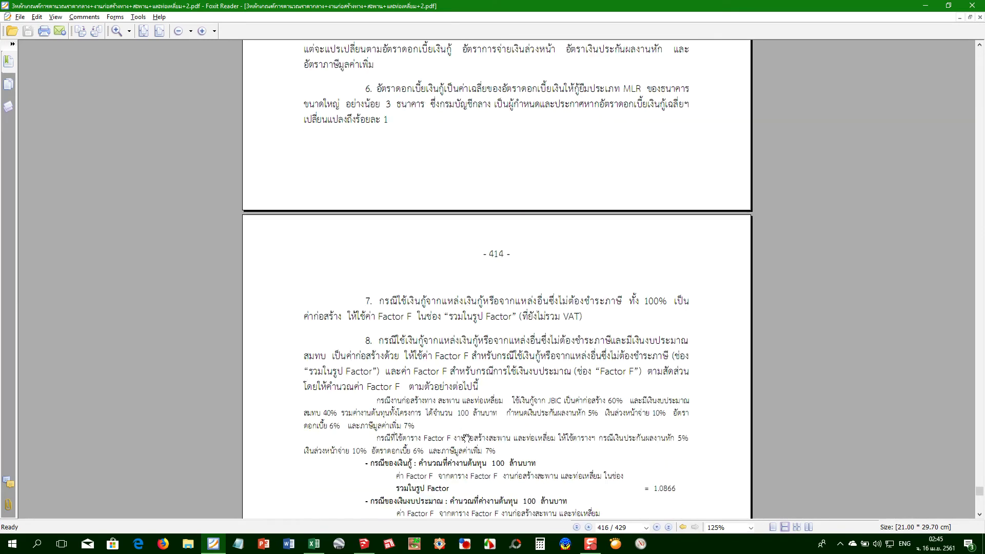
scroll(466, 438, down, 1)
scroll(466, 438, down, 2)
scroll(466, 438, down, 1)
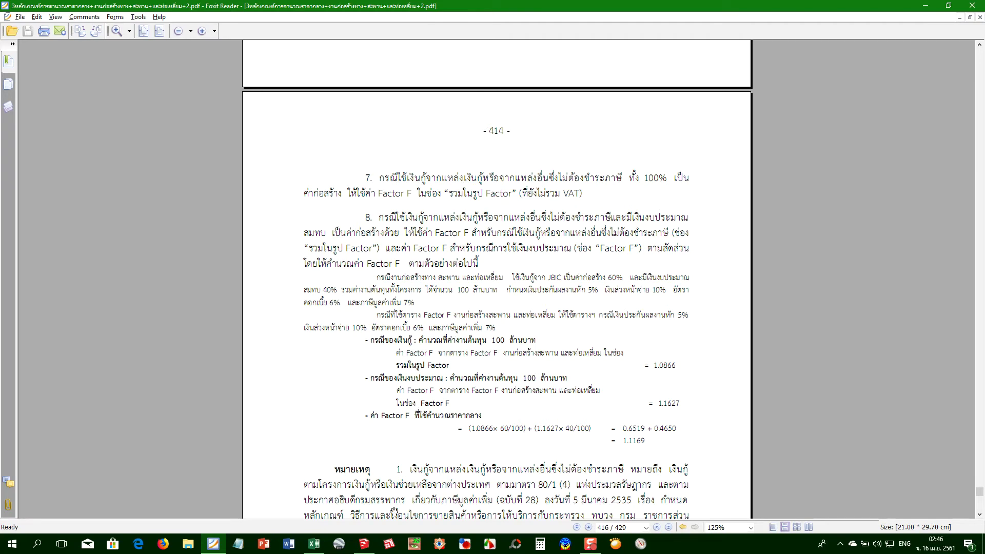
click(314, 545)
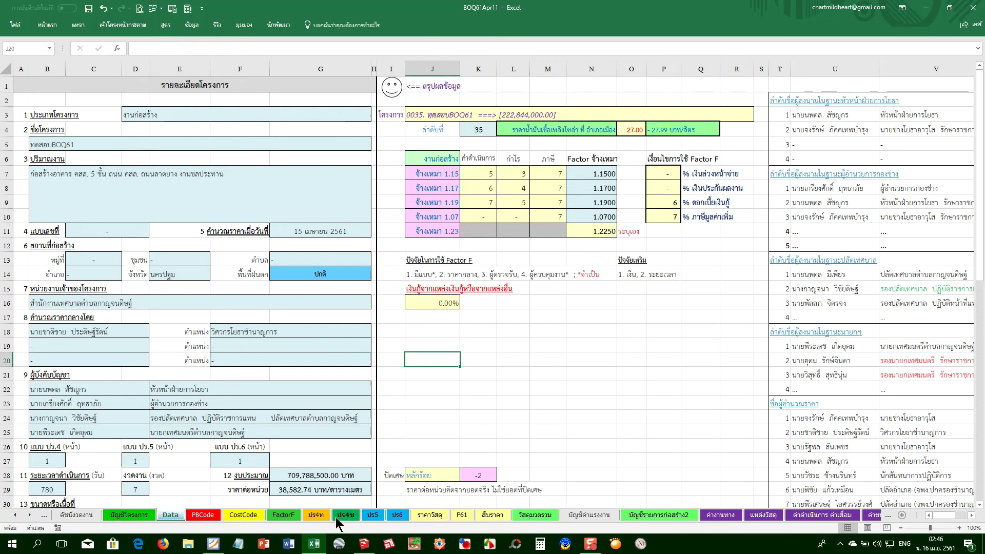
On the FactorF sheet, inspect cells L30, K14, H17 and the Factor F formula in K17
click(283, 515)
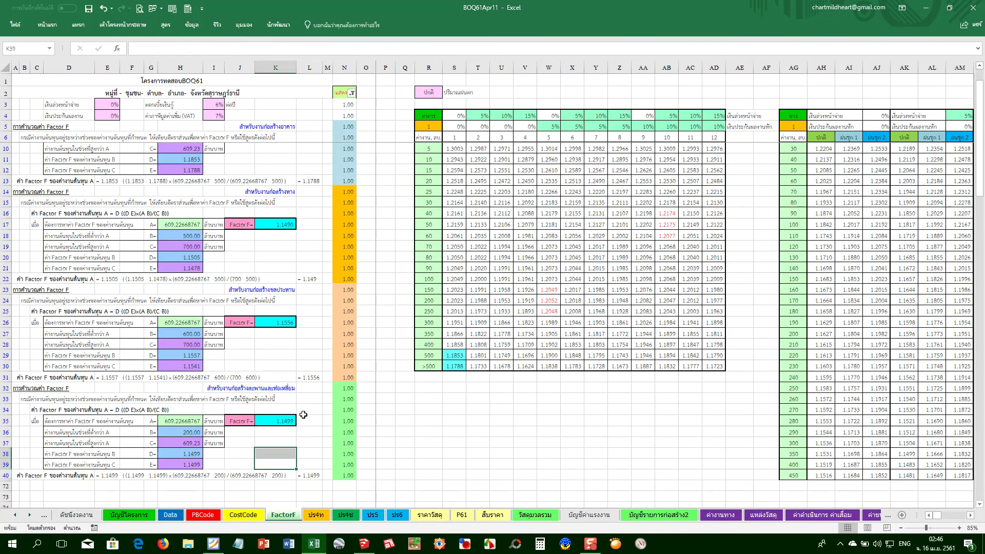
click(306, 367)
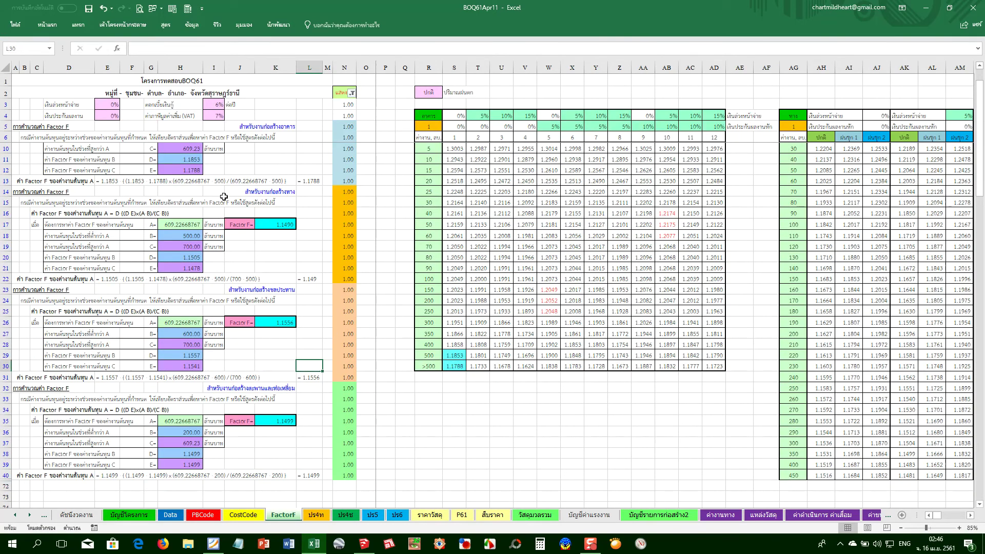
scroll(224, 196, up, 1)
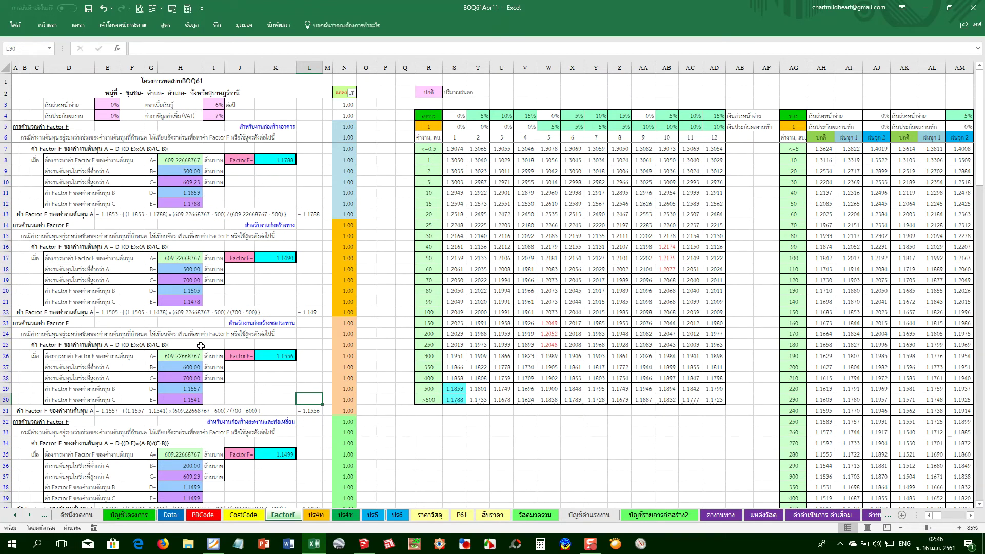
click(275, 224)
click(178, 259)
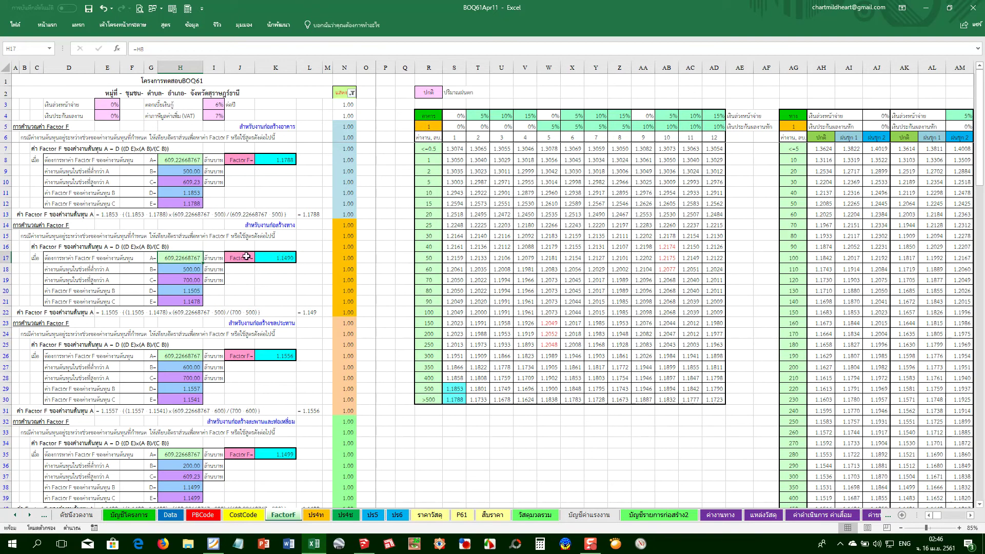
click(285, 256)
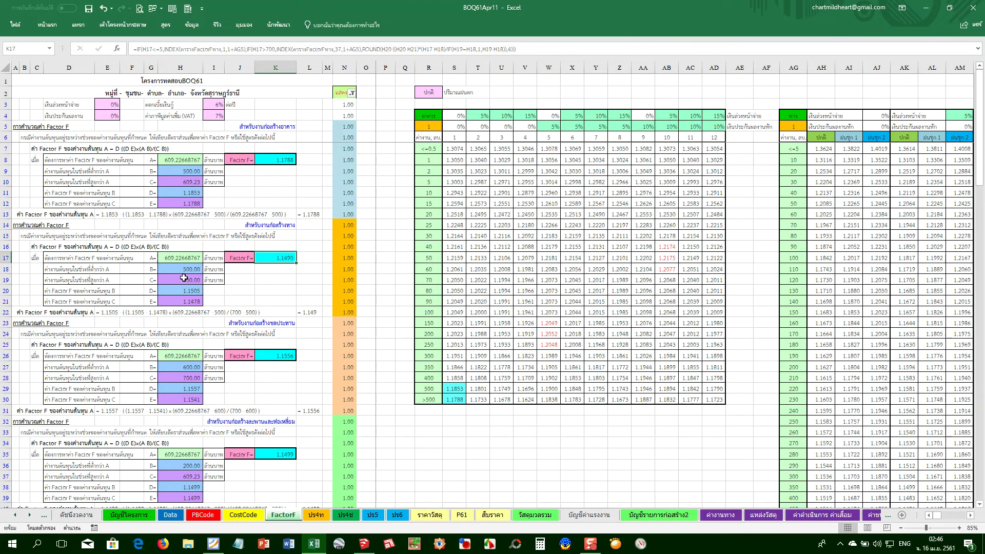
Clear the column N filter so rows 41–51 with the Factor F summary table appear
scroll(218, 334, down, 1)
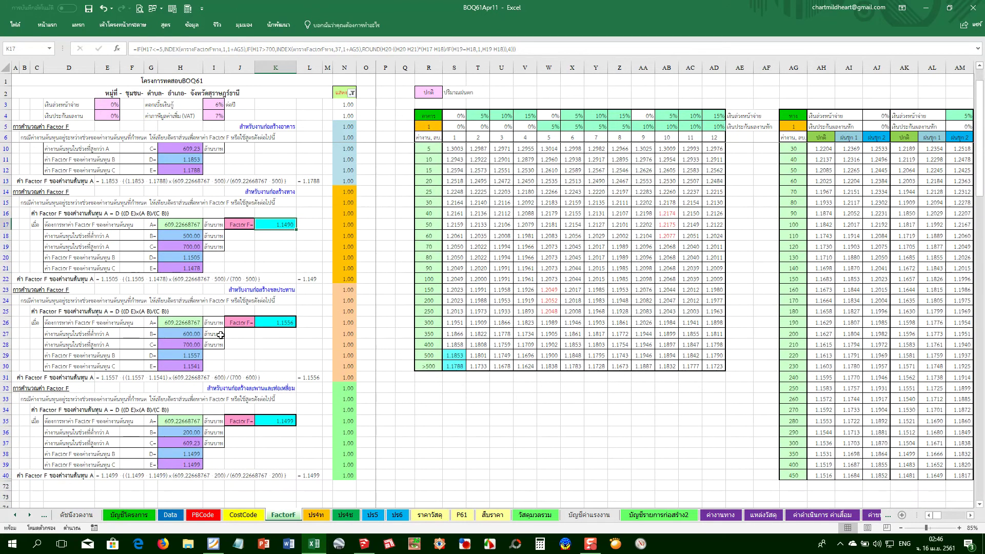
scroll(194, 448, down, 2)
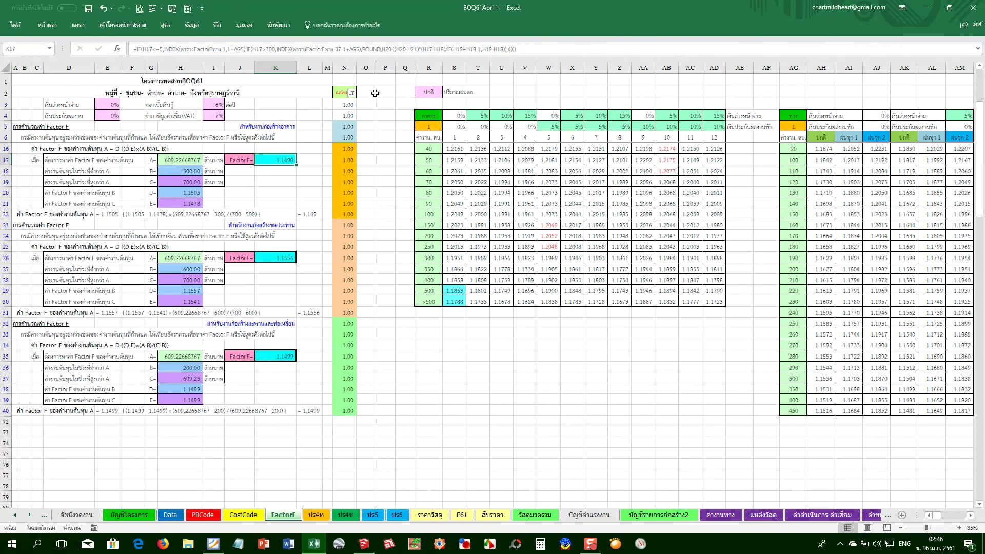
click(351, 94)
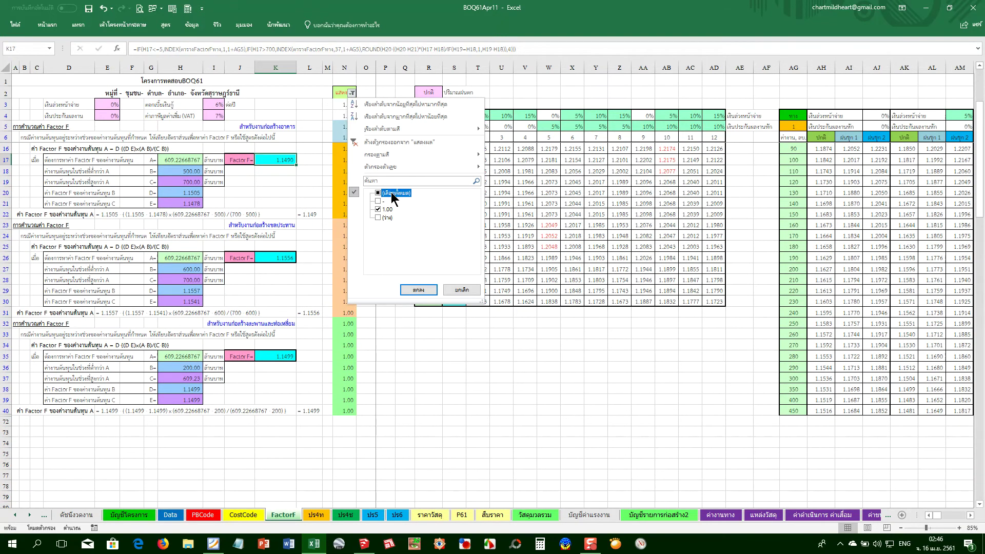
click(399, 286)
scroll(193, 420, down, 2)
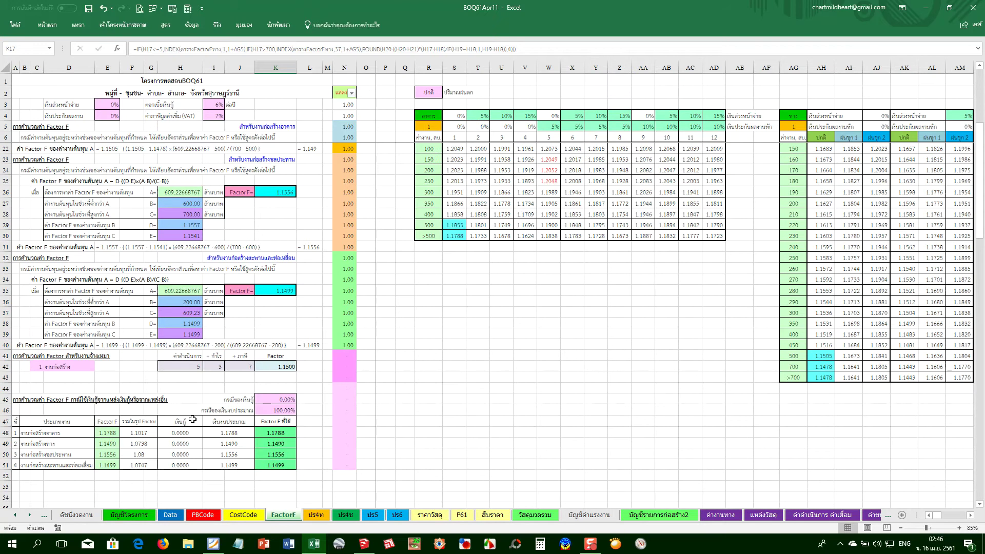
click(106, 430)
click(141, 432)
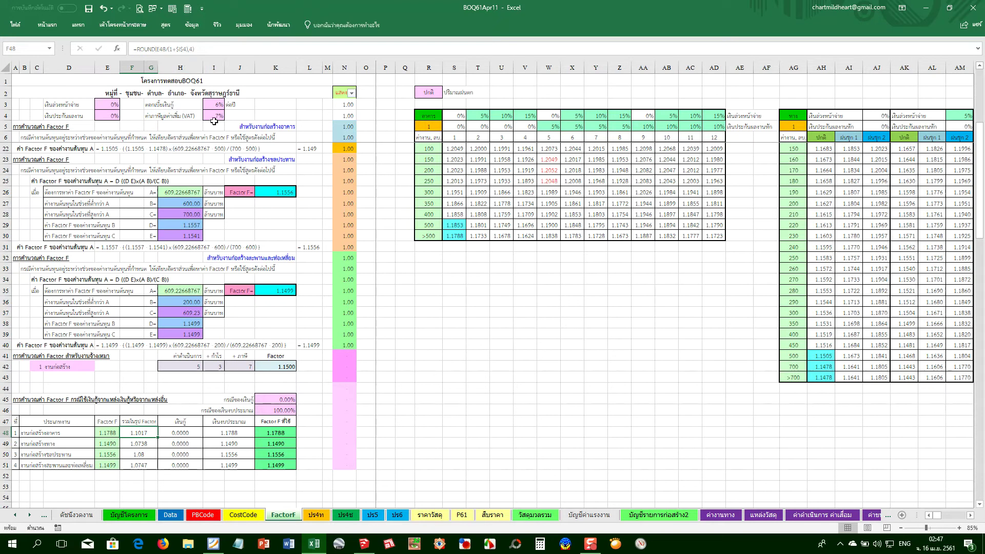
click(143, 456)
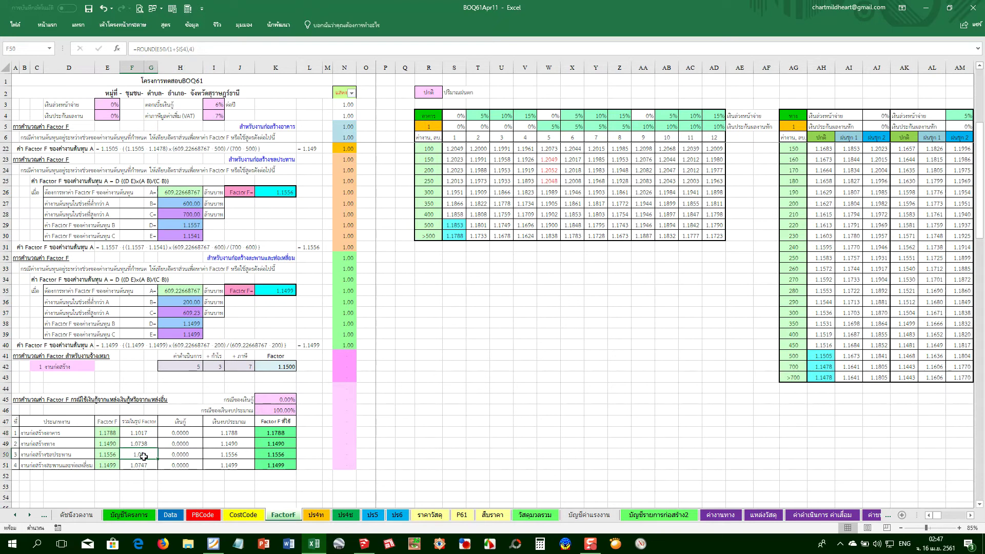
click(184, 433)
click(208, 432)
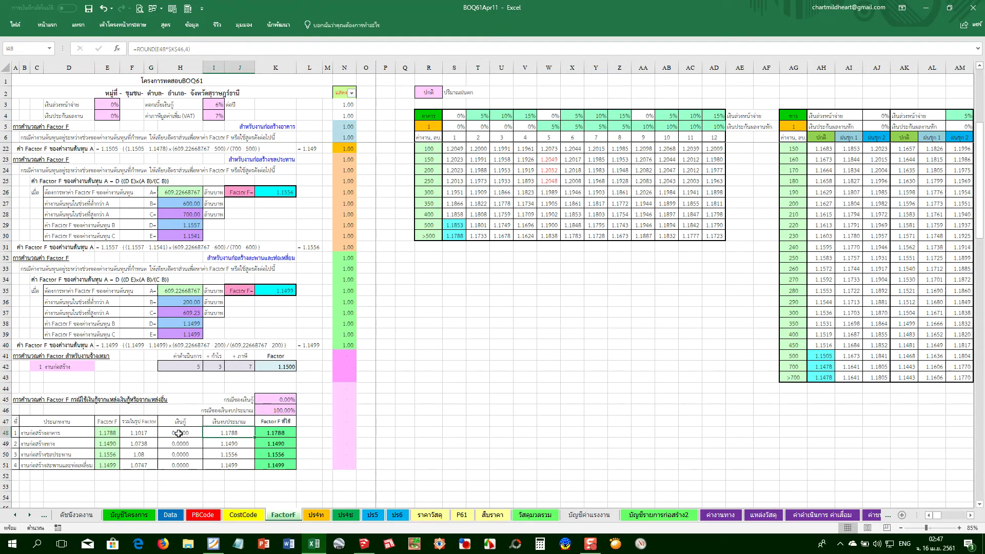
click(270, 410)
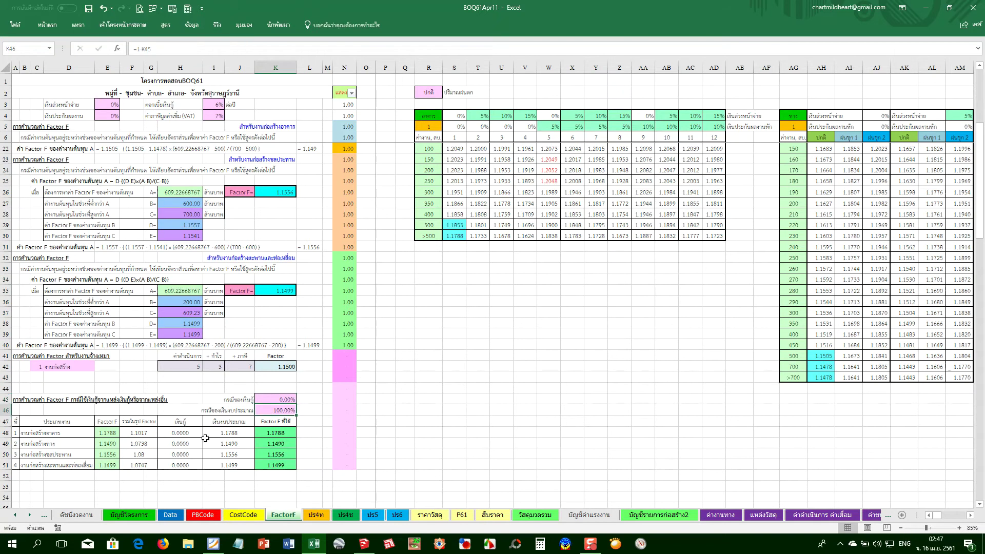
click(225, 434)
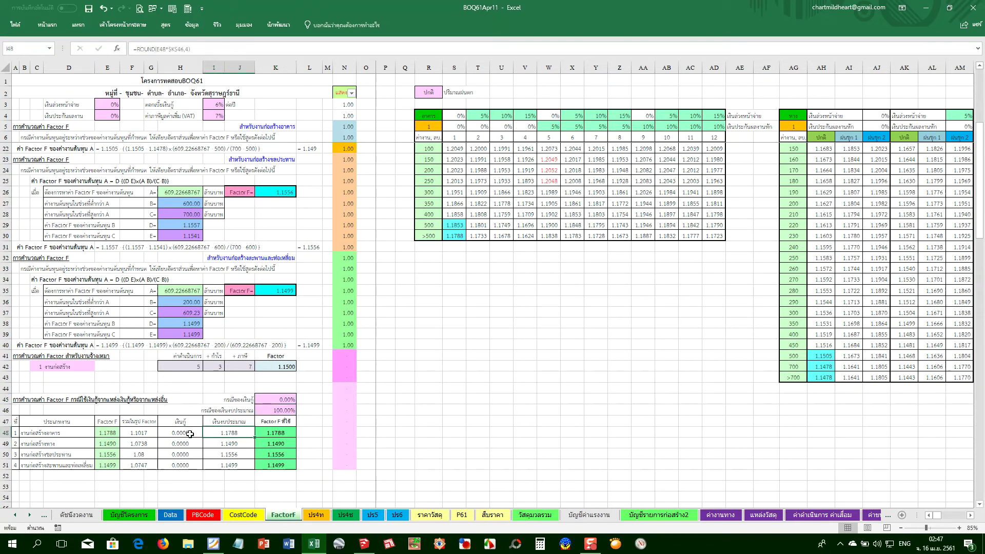
click(271, 432)
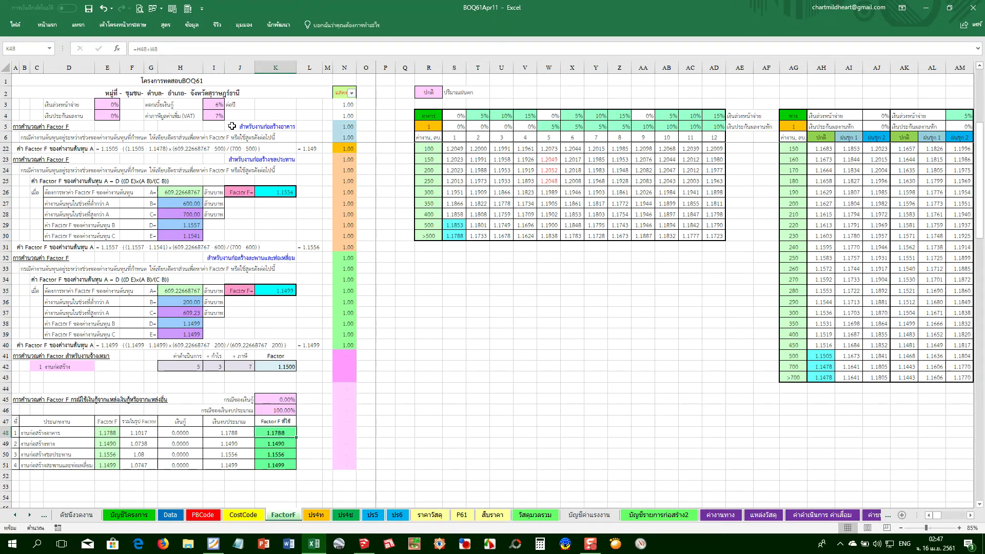
click(213, 544)
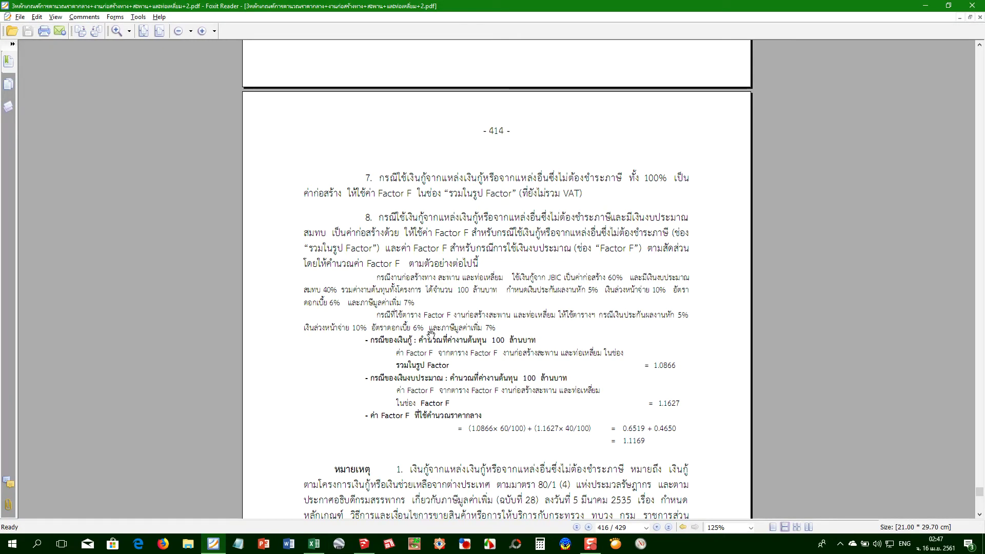
click(314, 544)
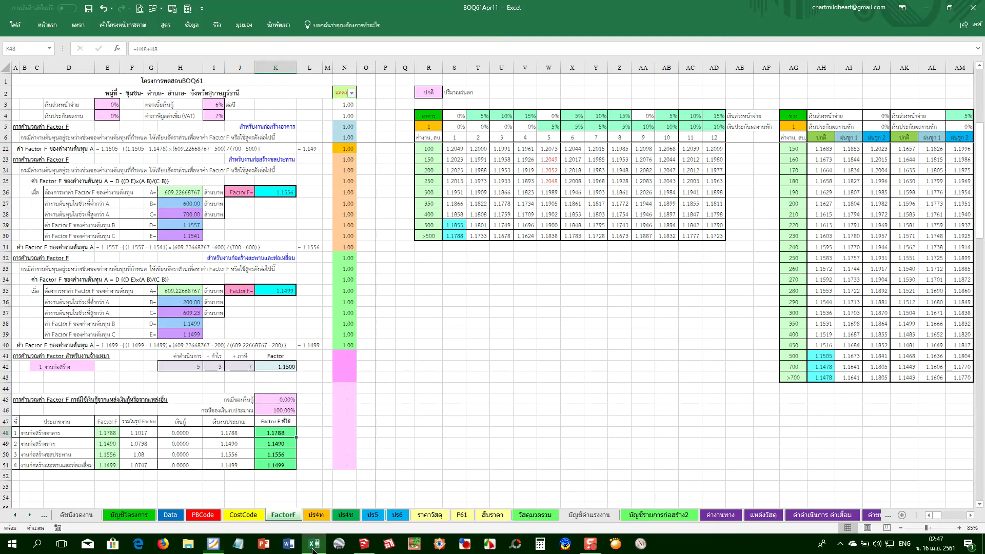
click(167, 516)
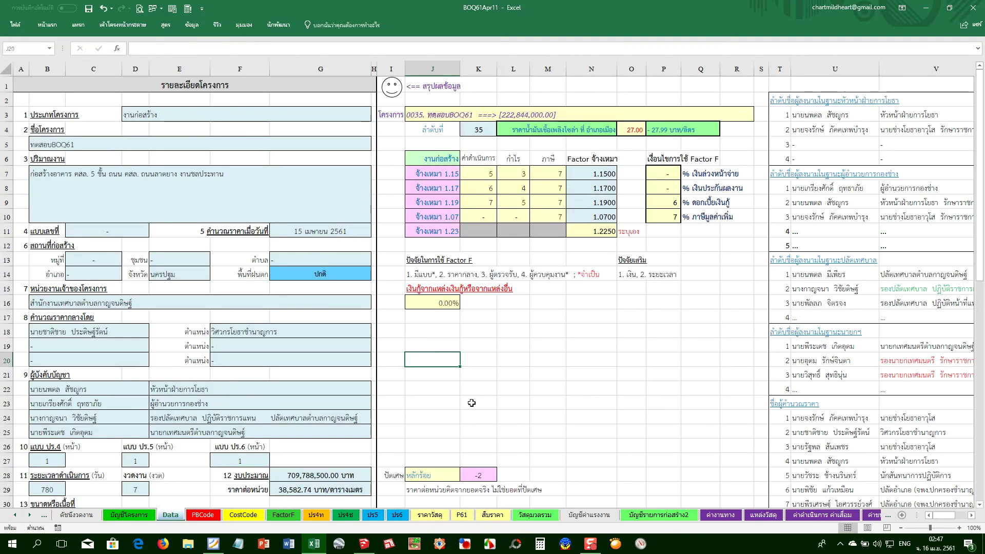
scroll(471, 402, down, 2)
click(756, 356)
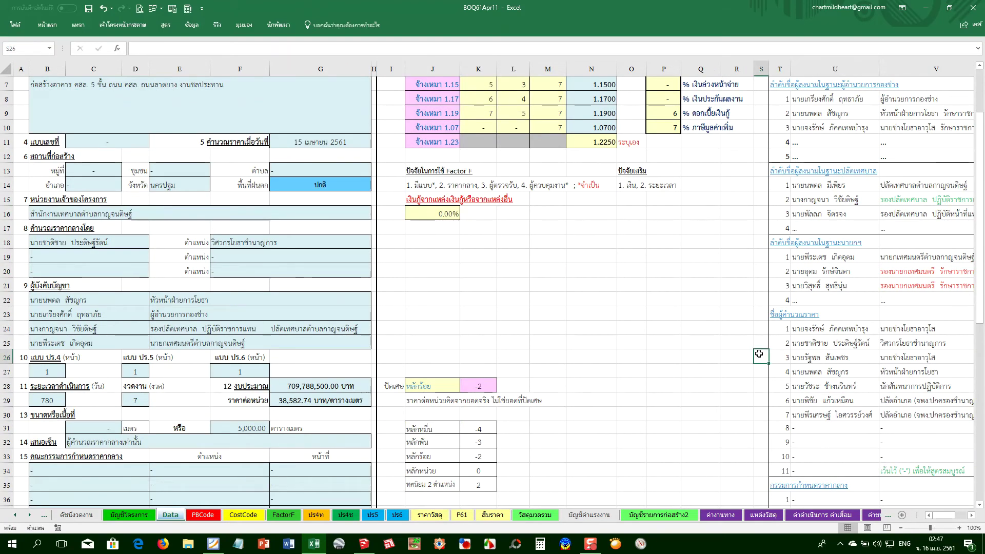
key(Right)
key(Right)
key(Right)
key(Right)
key(Right)
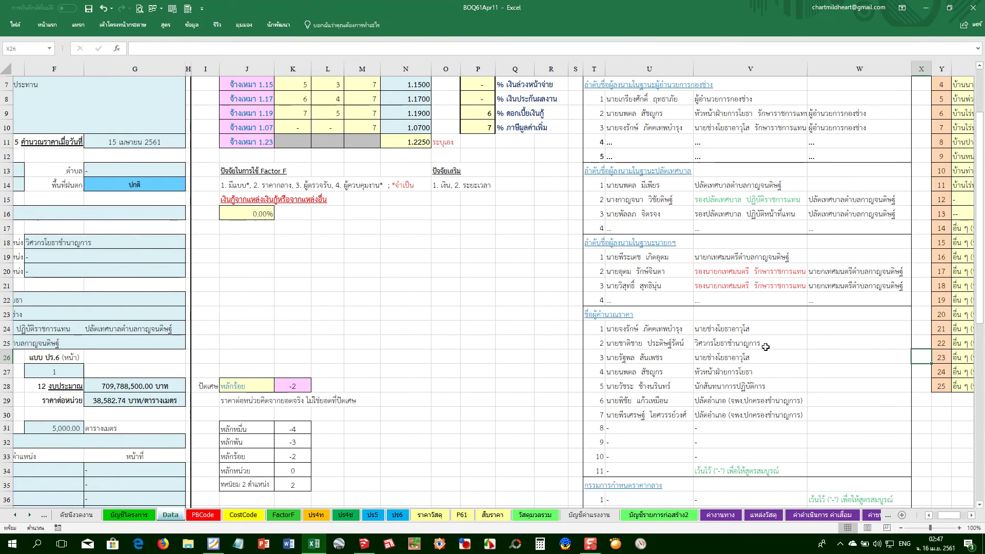
key(Right)
scroll(758, 359, up, 2)
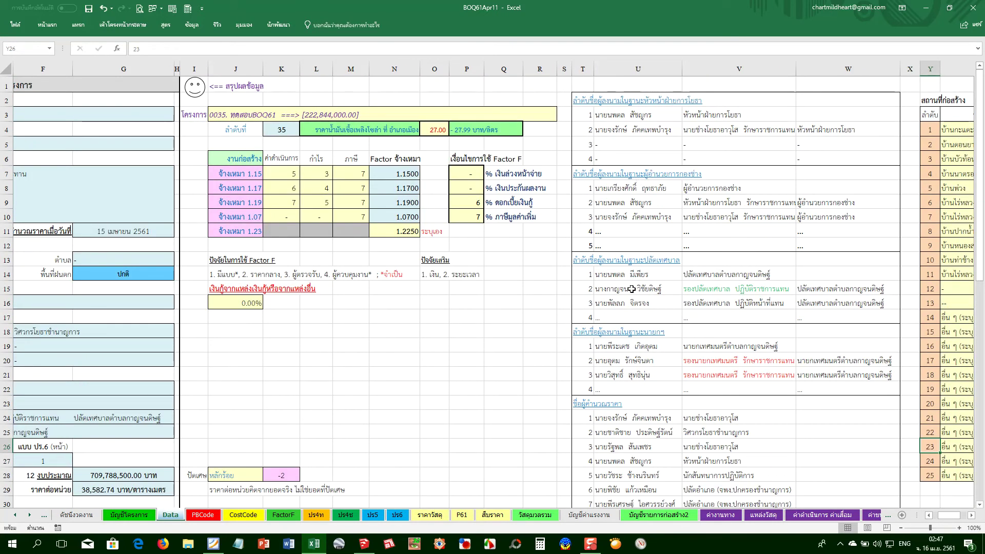
scroll(631, 289, down, 1)
scroll(631, 290, down, 1)
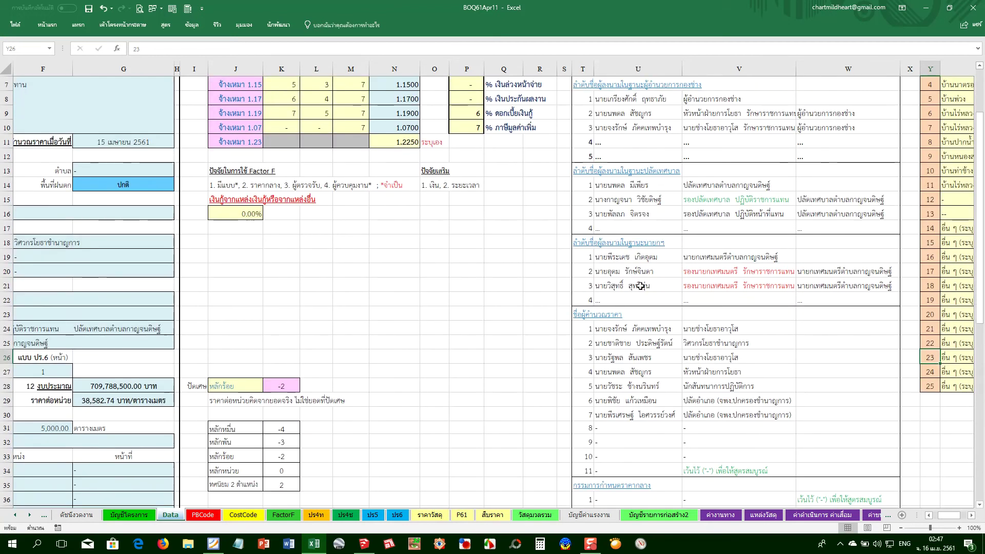
click(623, 343)
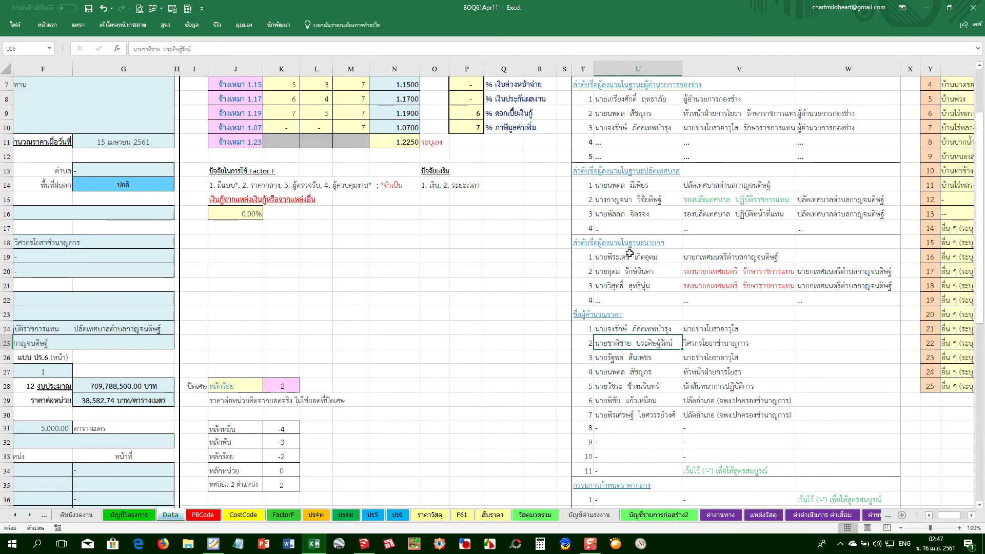
click(610, 301)
click(618, 226)
scroll(646, 397, down, 2)
scroll(646, 396, down, 1)
scroll(643, 395, down, 1)
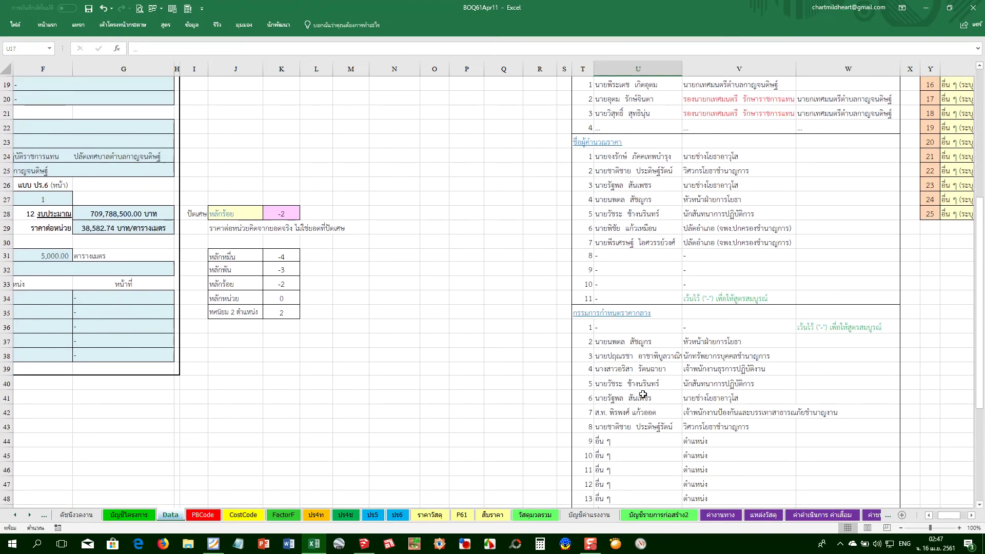
scroll(656, 343, down, 1)
scroll(639, 425, down, 3)
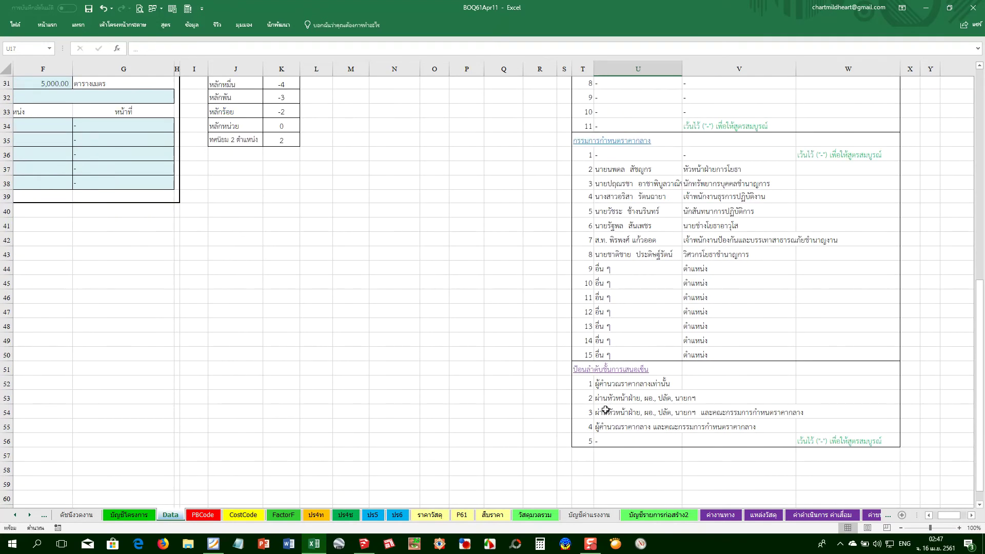
scroll(649, 410, down, 1)
scroll(610, 373, up, 1)
click(606, 440)
click(607, 424)
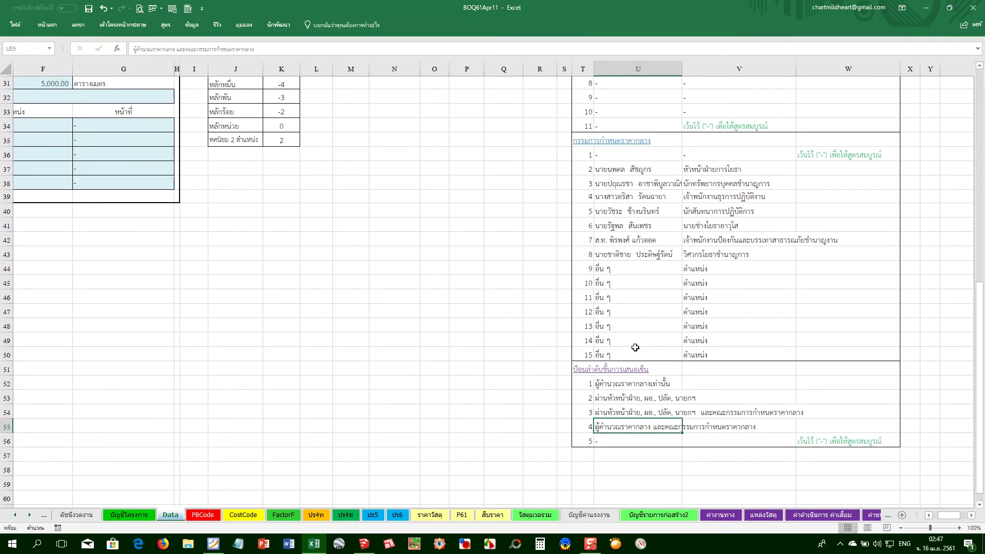
scroll(634, 346, up, 4)
scroll(635, 347, up, 2)
scroll(828, 235, up, 2)
scroll(717, 248, up, 1)
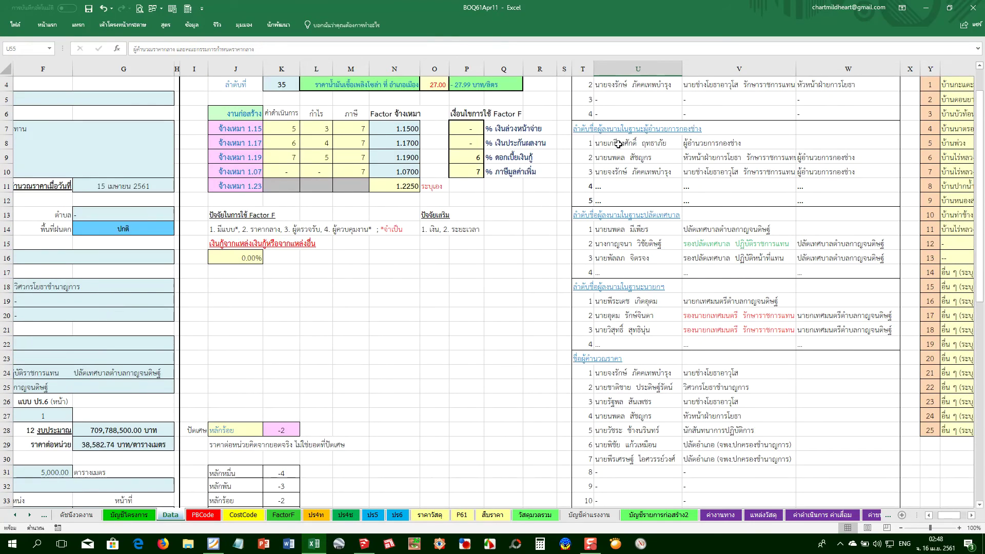
scroll(604, 185, up, 1)
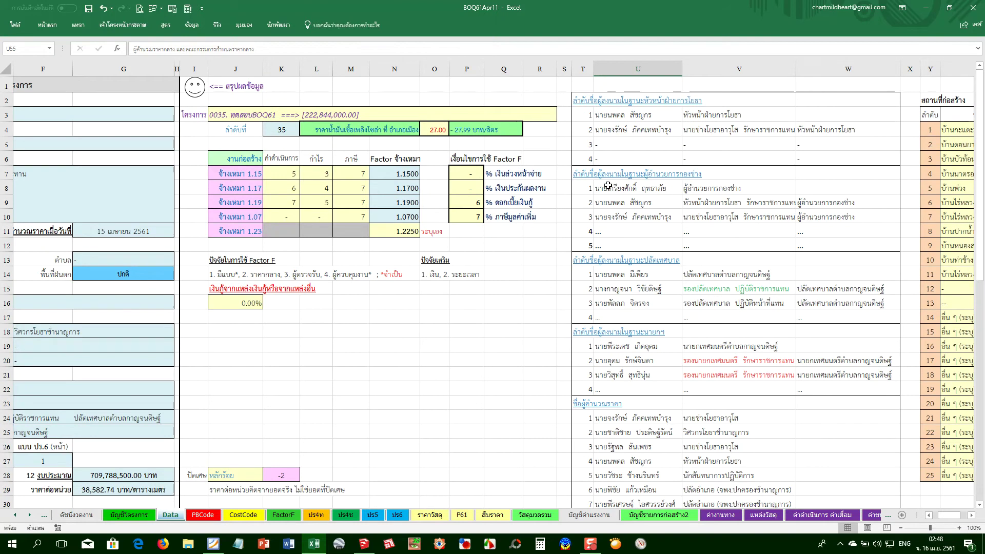
click(628, 149)
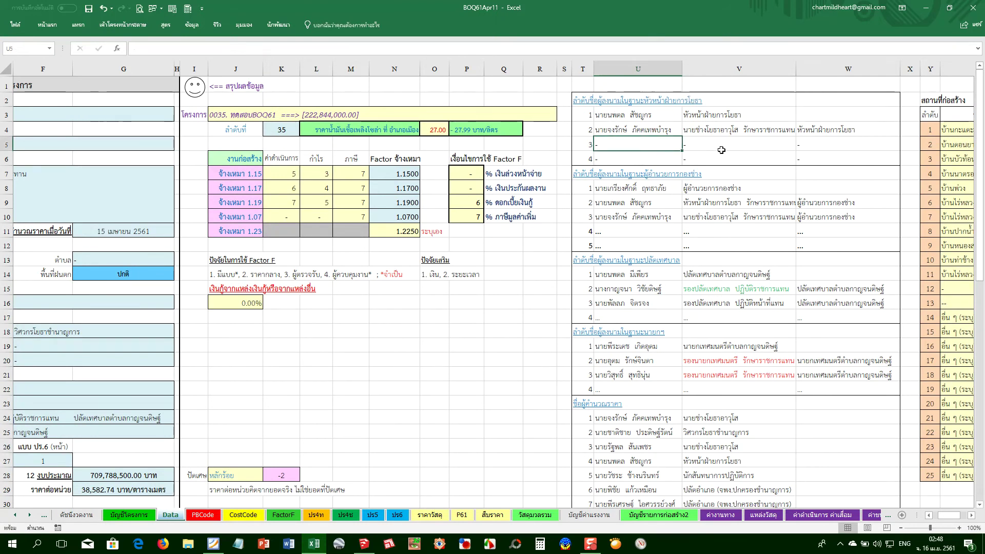
key(Right)
key(Right)
key(Right)
key(Right)
key(Right)
key(Right)
key(Right)
key(Right)
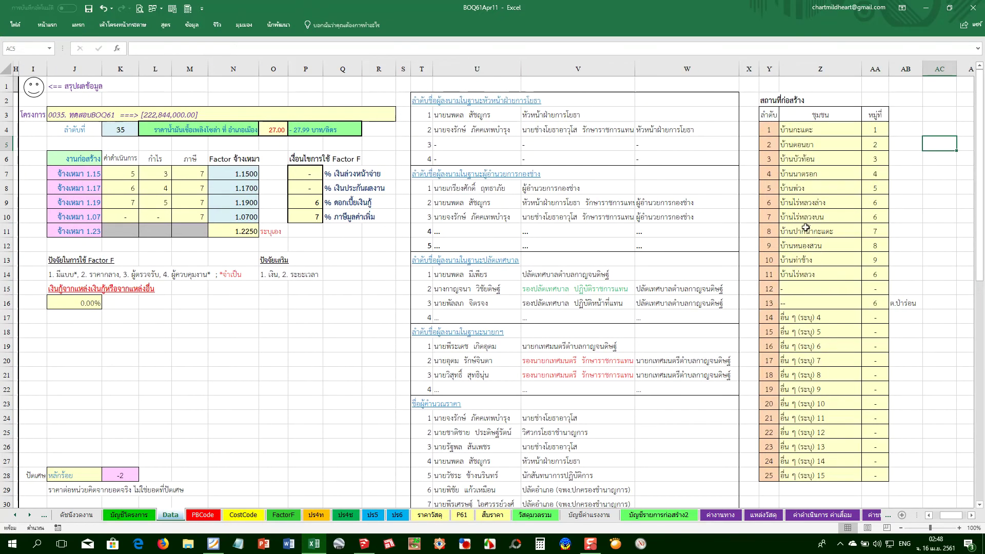
click(790, 292)
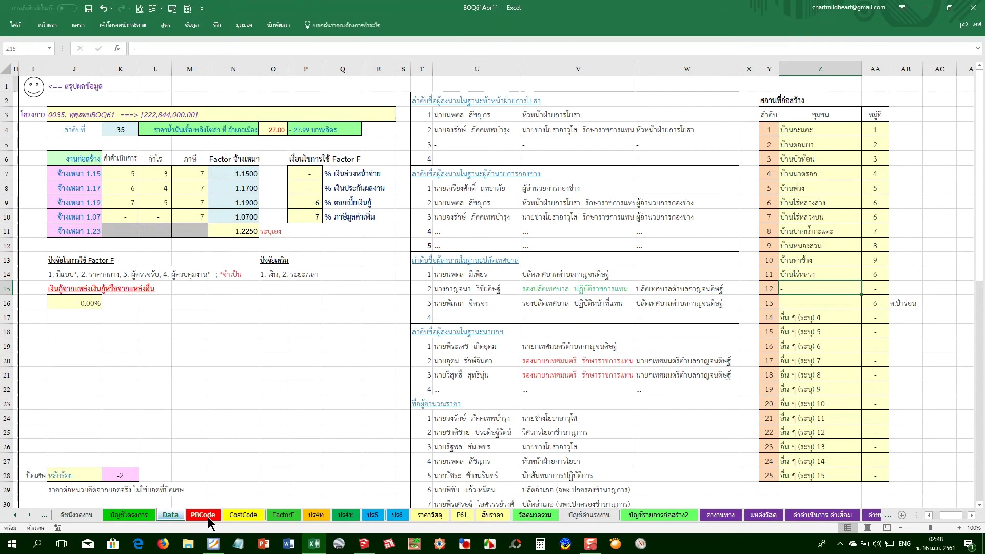
scroll(329, 480, left, 3)
Look over the PBCode item list at cost code 0.2.05.01.01, then return to the CostCode sheet
scroll(329, 480, left, 1)
click(448, 351)
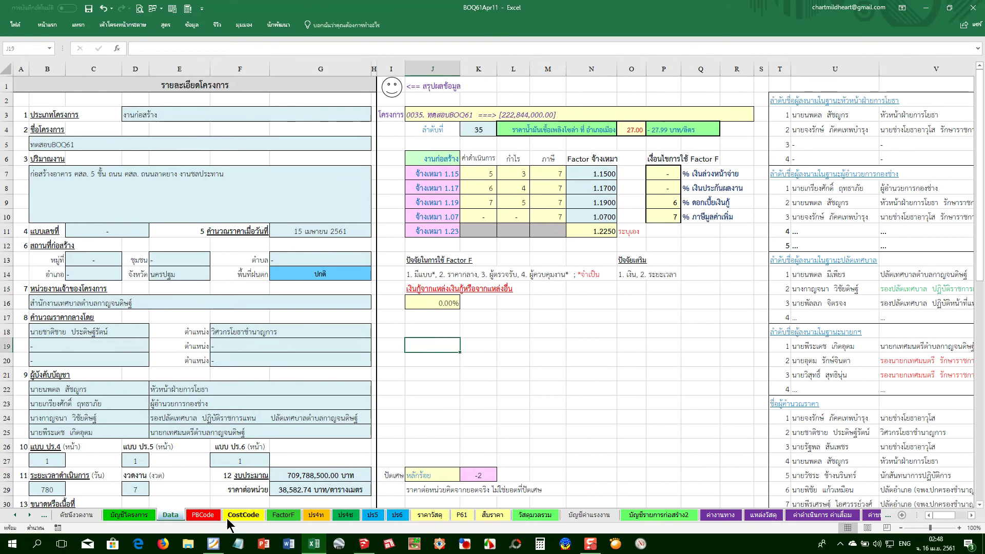
click(204, 515)
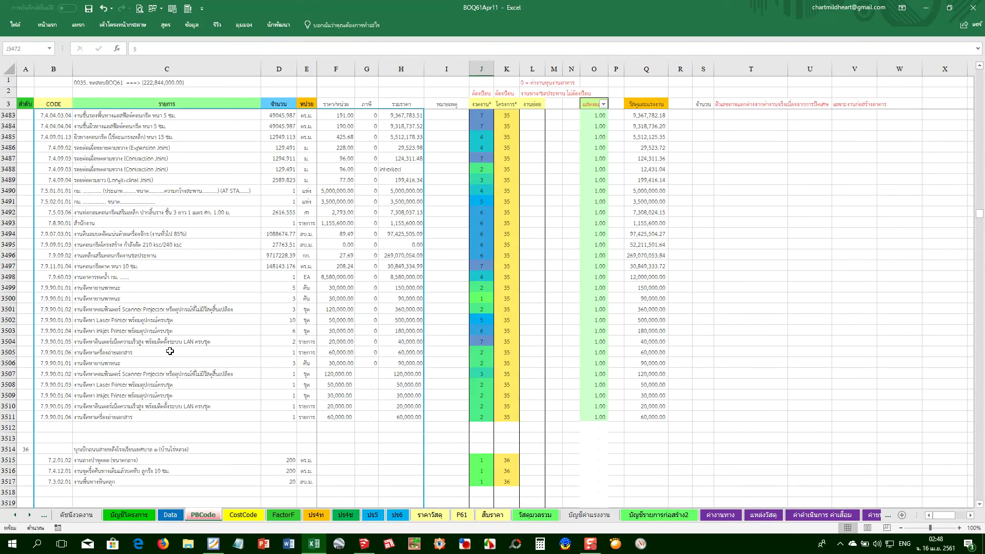
scroll(170, 351, up, 3)
scroll(194, 384, up, 2)
scroll(194, 384, up, 3)
scroll(194, 383, up, 4)
scroll(193, 384, up, 1)
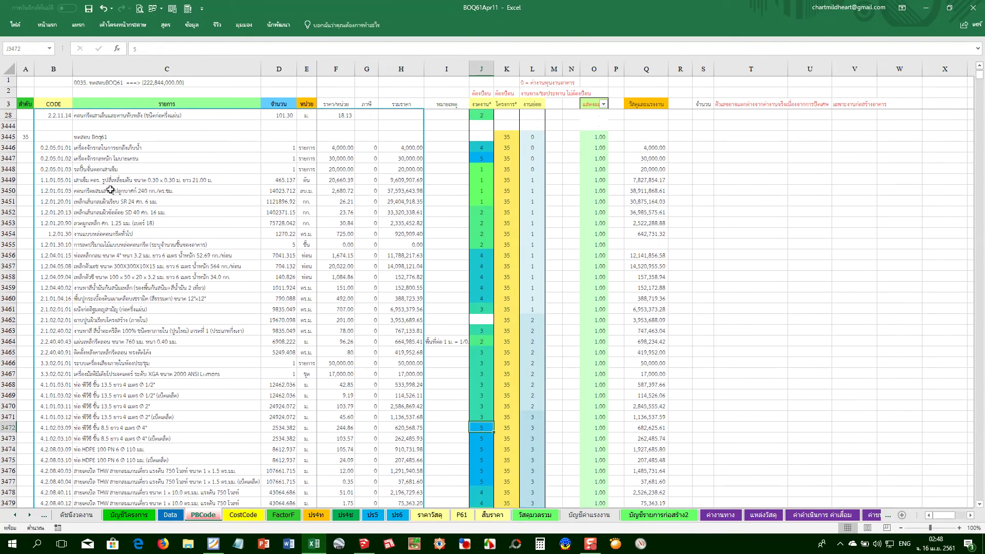
click(49, 151)
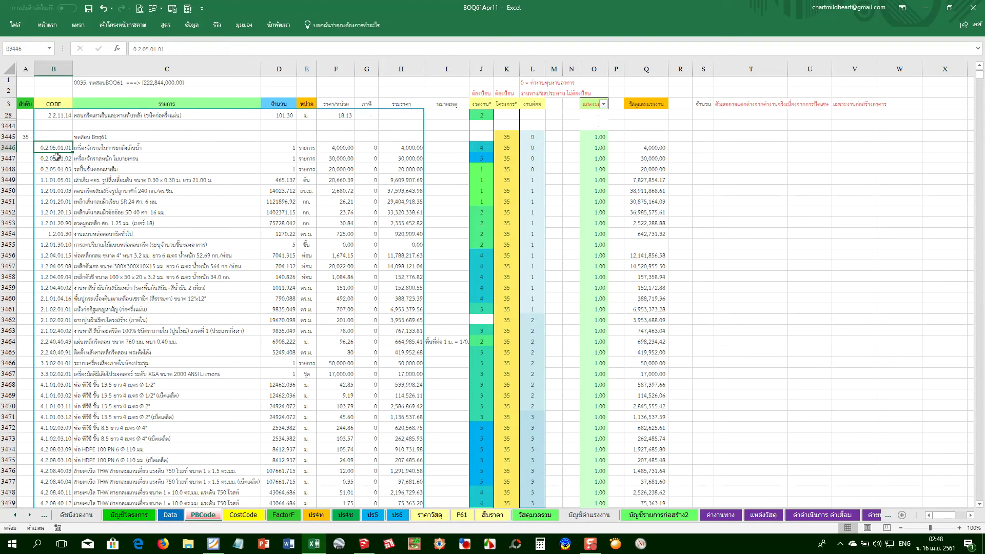
click(244, 515)
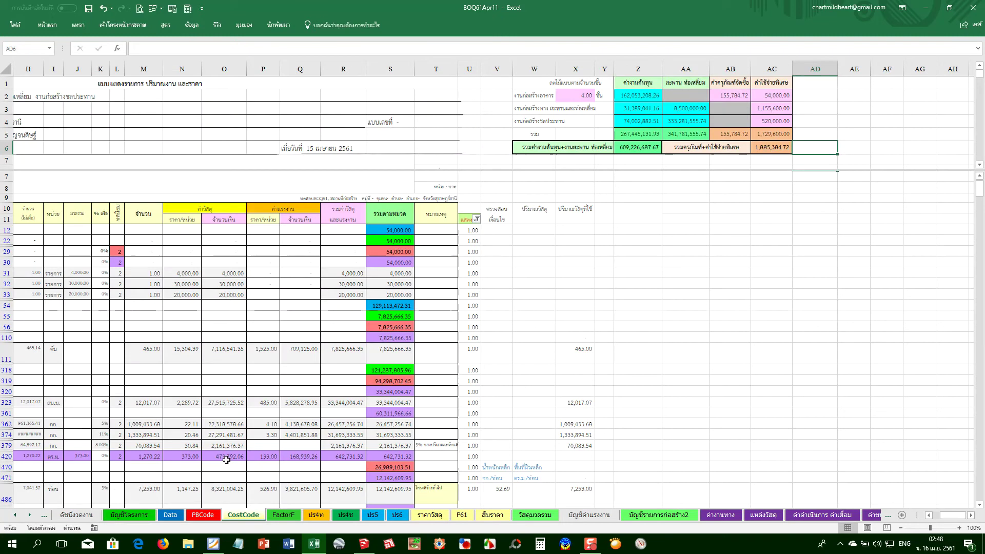
Clear the CostCode sheet's column U filter so every value is shown
scroll(75, 410, left, 3)
click(73, 445)
scroll(74, 445, up, 2)
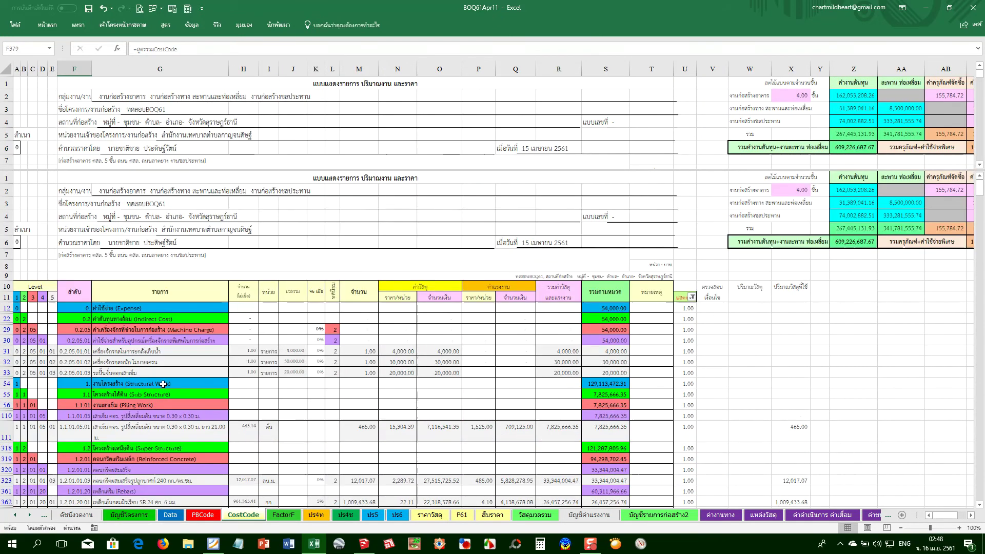
click(692, 297)
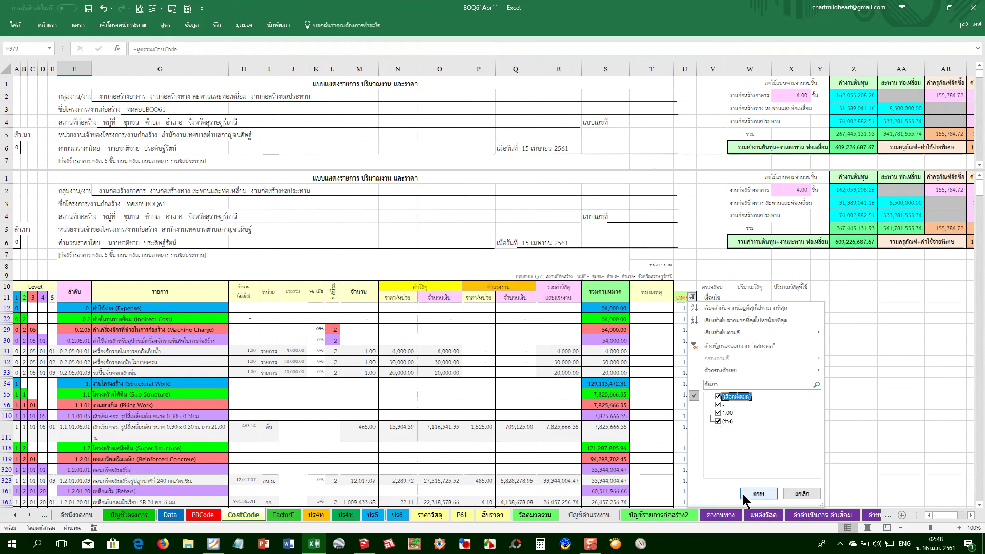
click(758, 493)
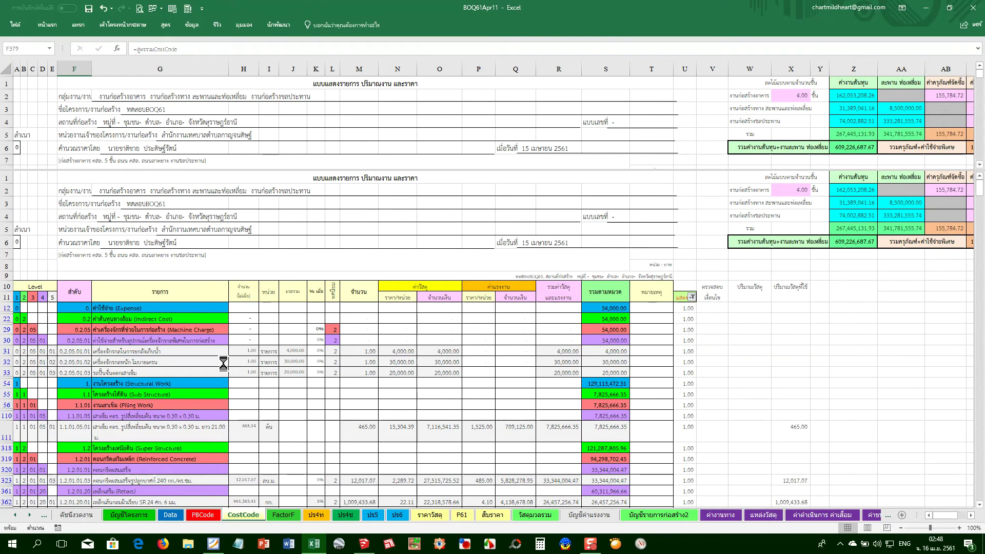
Check the Correspondence Fee item and the level column of the Coordination Fee row
click(176, 394)
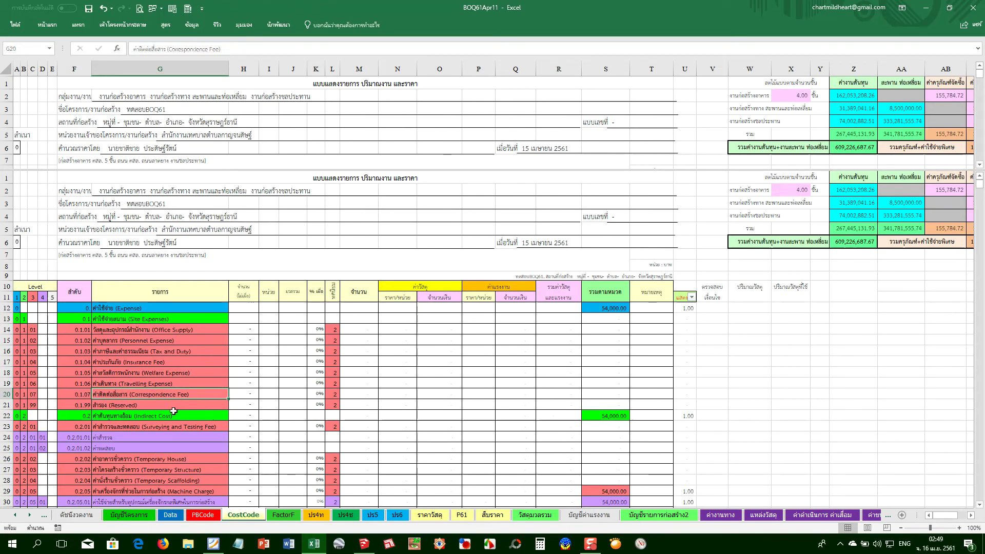
scroll(165, 414, down, 3)
scroll(195, 451, down, 2)
scroll(206, 468, down, 2)
scroll(122, 482, down, 4)
scroll(126, 436, down, 3)
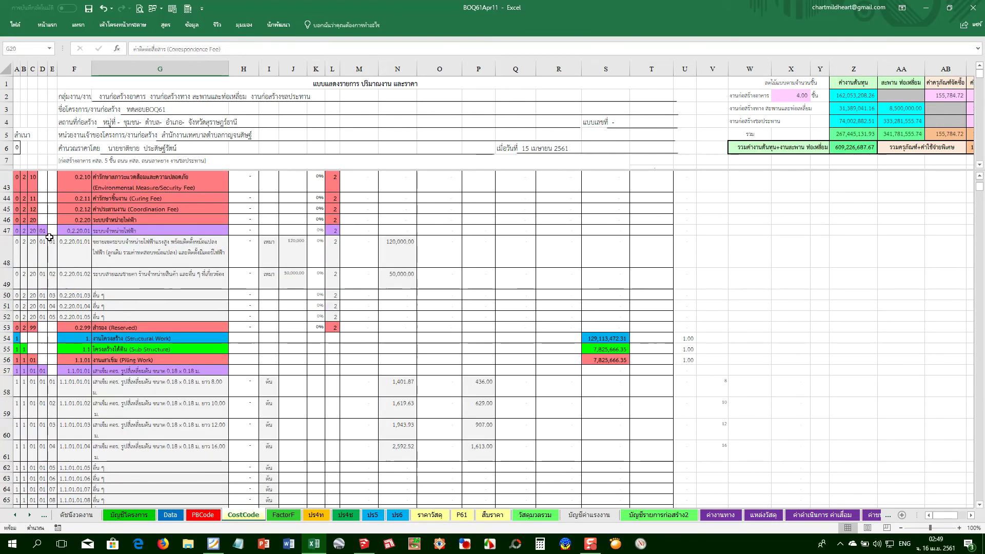
click(52, 209)
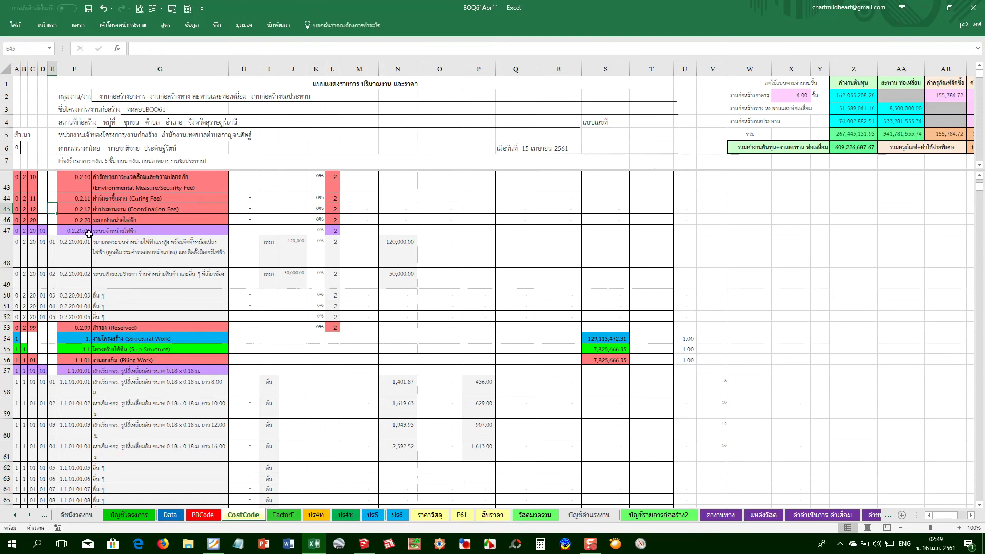
scroll(89, 234, up, 3)
scroll(85, 237, up, 3)
scroll(79, 241, up, 3)
scroll(74, 246, up, 3)
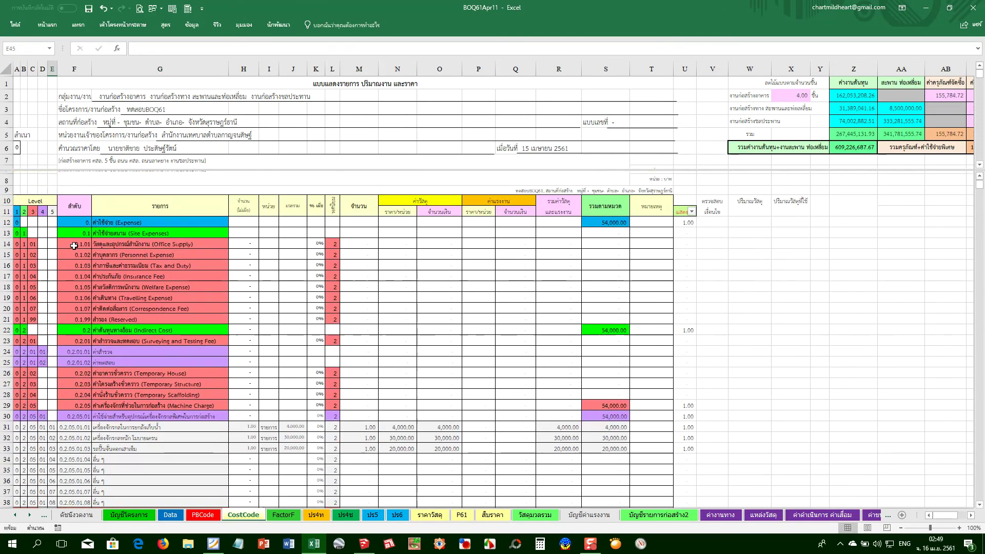
scroll(74, 246, up, 1)
Inspect the Expense heading item, then a pile item's description and code formula
click(117, 231)
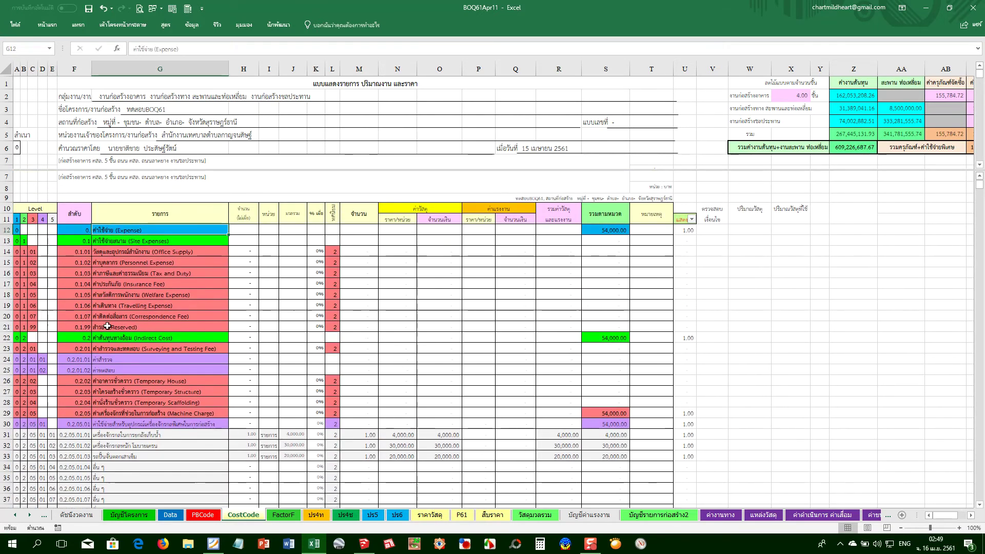
scroll(108, 326, down, 4)
scroll(80, 402, down, 2)
scroll(80, 402, down, 4)
scroll(80, 401, down, 4)
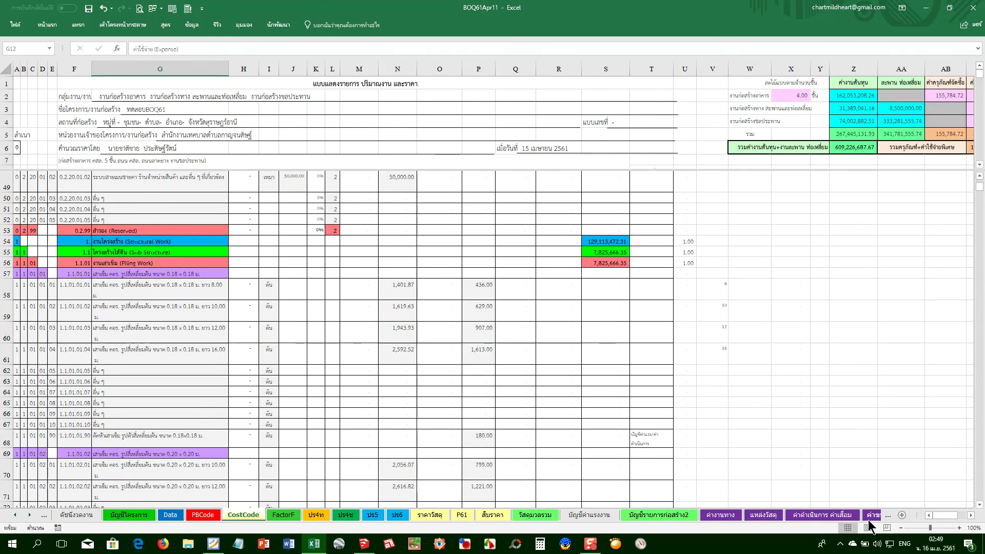
click(111, 290)
click(68, 303)
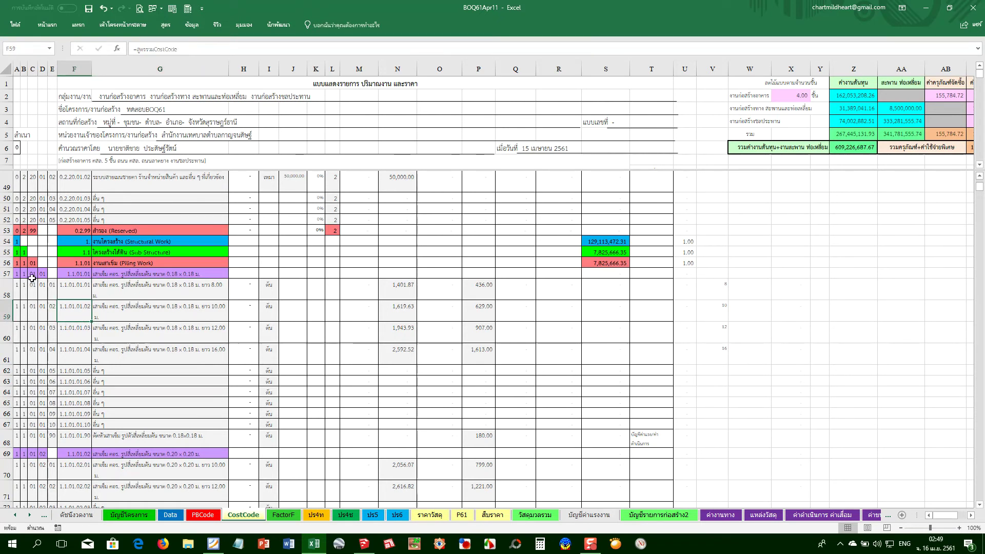
click(104, 238)
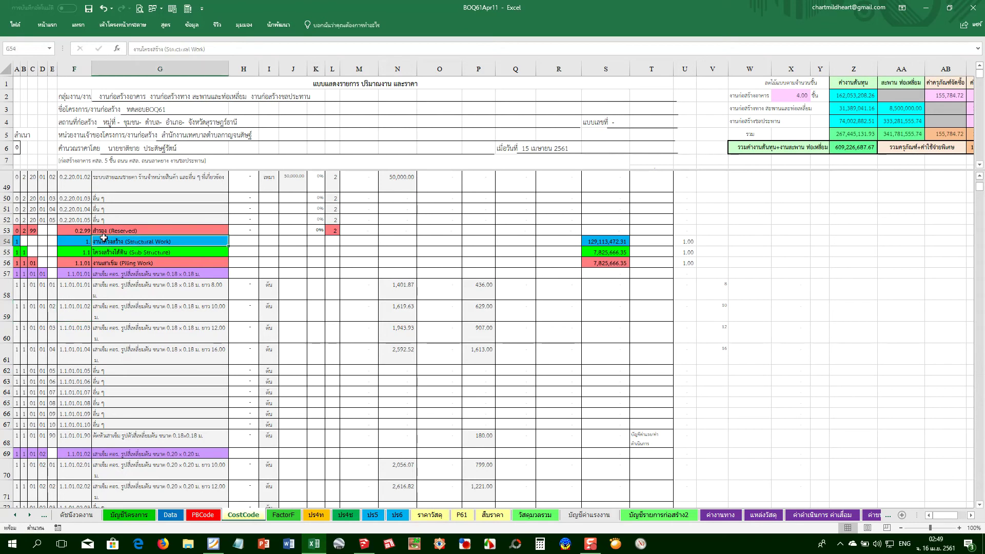
click(18, 274)
key(Right)
key(Right)
key(Up)
key(Up)
key(Up)
key(Left)
key(Left)
key(Down)
key(Down)
key(Down)
key(Right)
key(Right)
key(Right)
key(Right)
key(Right)
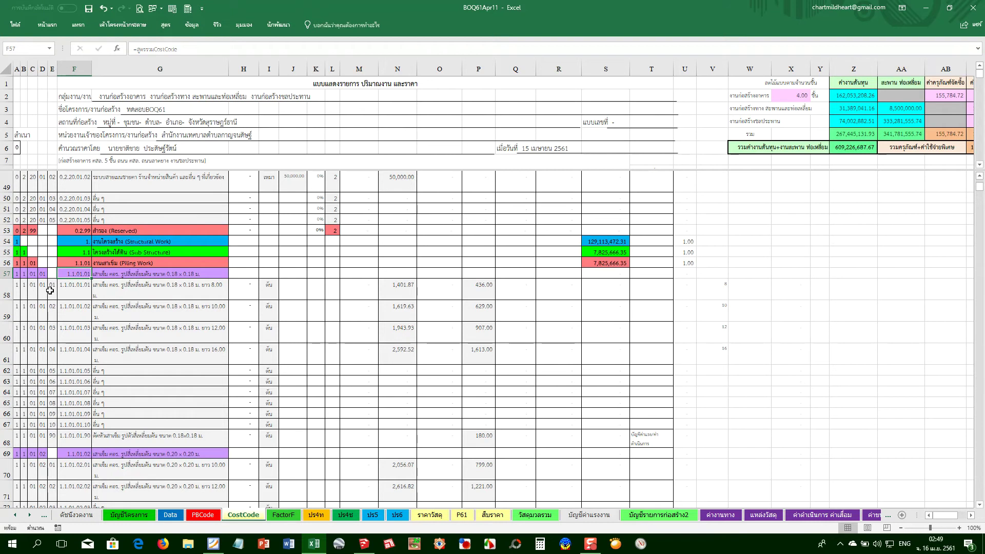
key(Down)
key(Left)
key(Left)
key(Down)
key(Right)
key(Down)
key(Down)
key(Down)
key(Down)
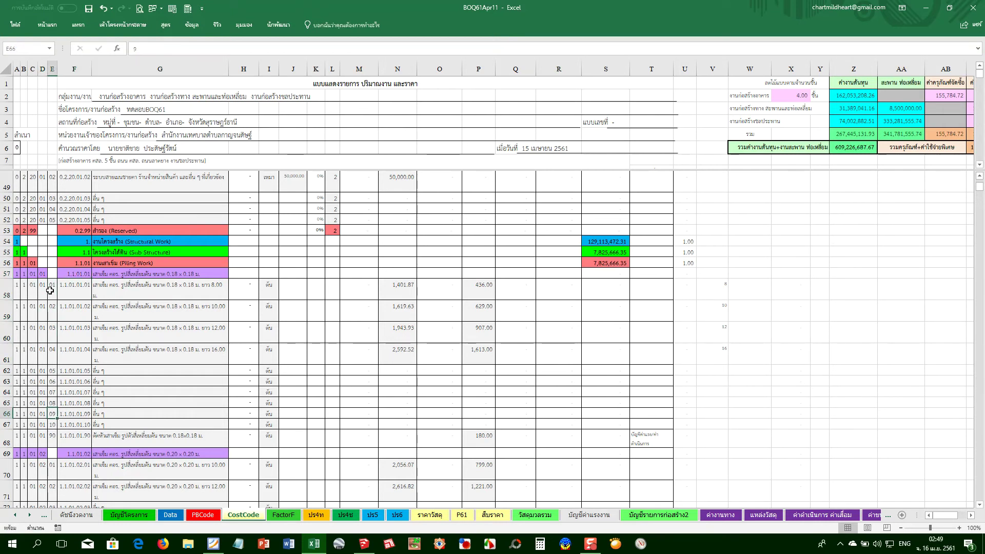
key(Down)
key(Down)
key(Up)
key(Up)
key(Up)
key(Up)
key(Up)
key(Left)
key(Left)
key(Up)
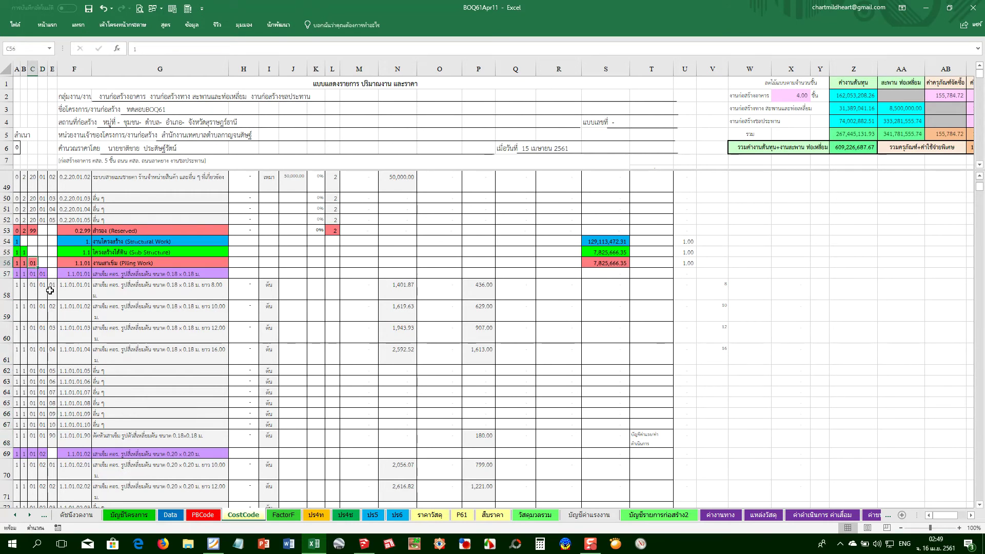
key(Left)
key(Left)
key(Right)
key(Right)
key(Right)
key(Left)
key(Right)
key(Right)
key(Right)
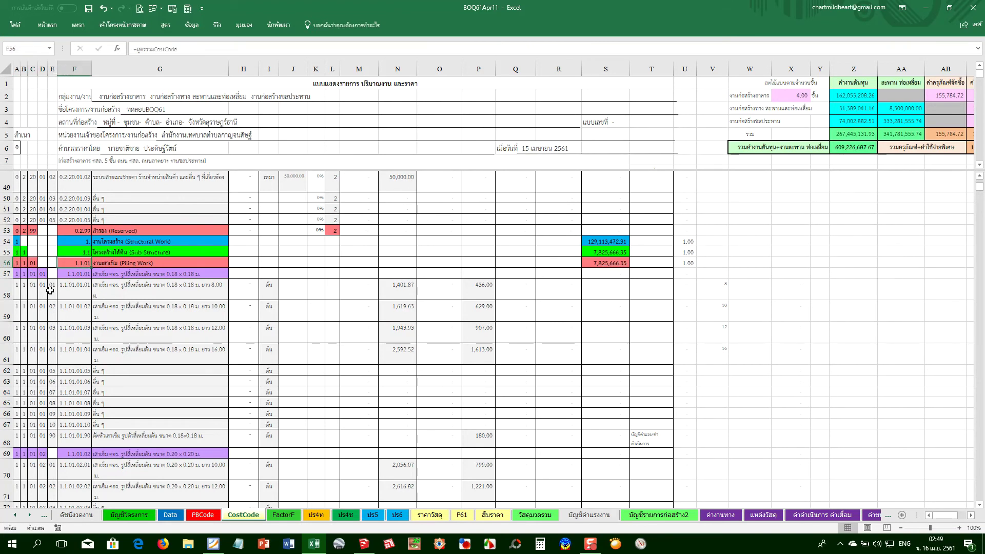
key(Right)
key(Left)
key(Down)
key(Left)
key(Up)
key(Left)
key(Left)
key(ctrl+Down)
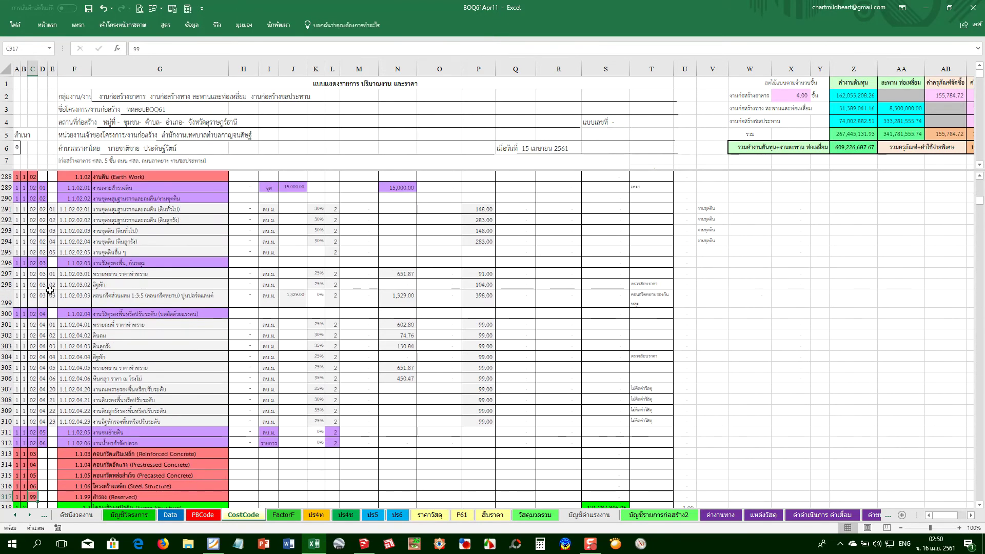
key(Down)
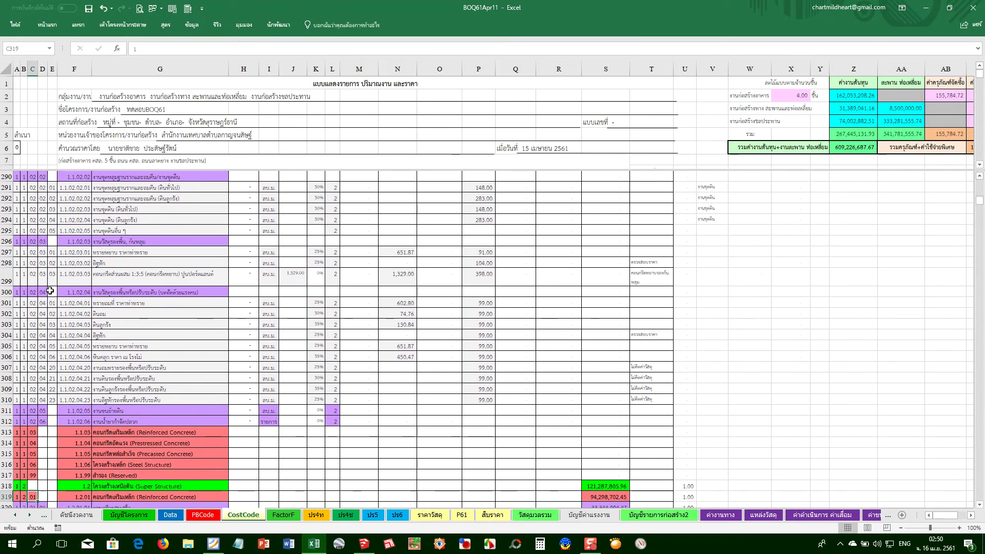
key(Left)
key(Right)
key(Right)
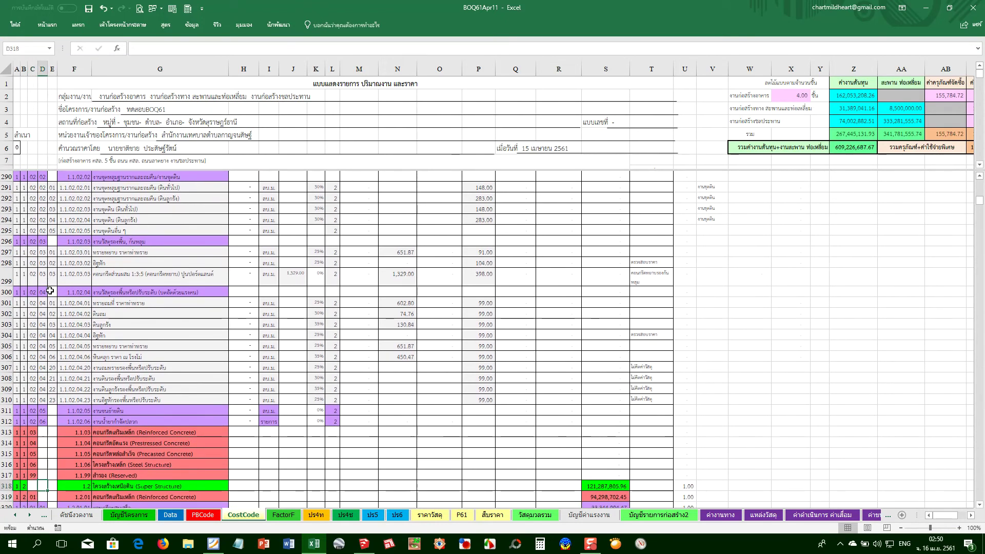
key(Up)
key(Up)
key(Up)
key(Up)
key(Up)
key(Up)
key(ctrl+Up)
key(ctrl+Up)
key(ctrl+Up)
key(ctrl+Up)
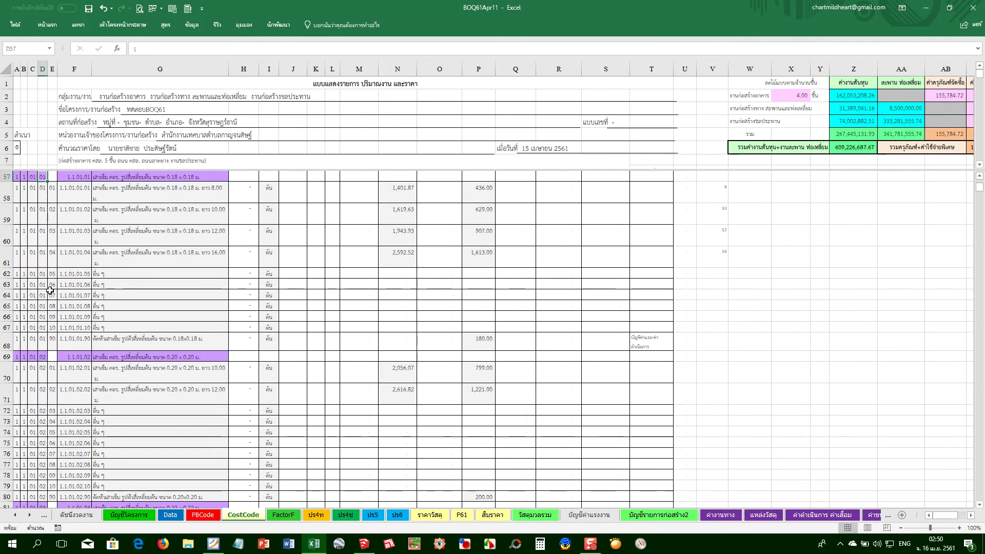
scroll(50, 291, up, 1)
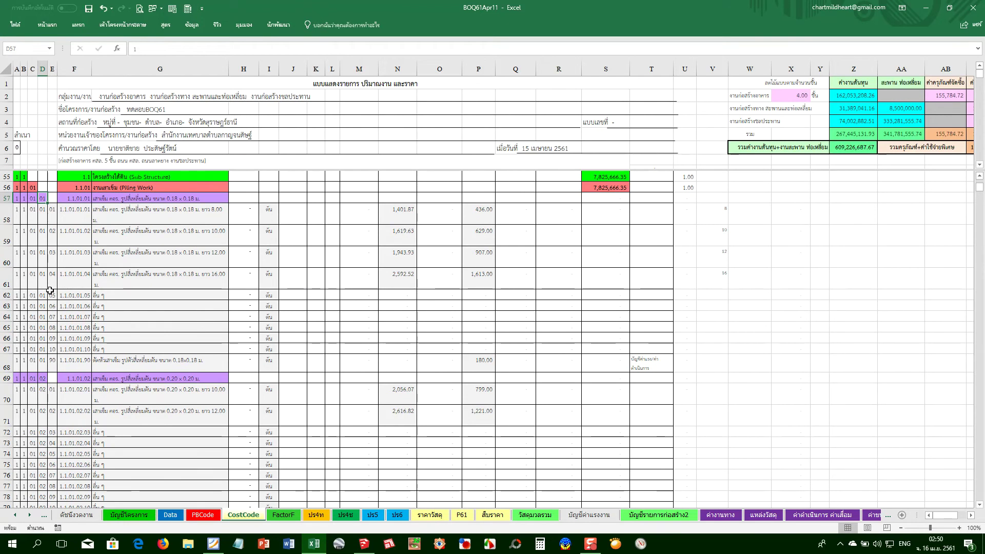
key(Down)
key(Right)
key(Up)
key(Up)
key(Left)
key(Left)
key(Down)
key(Right)
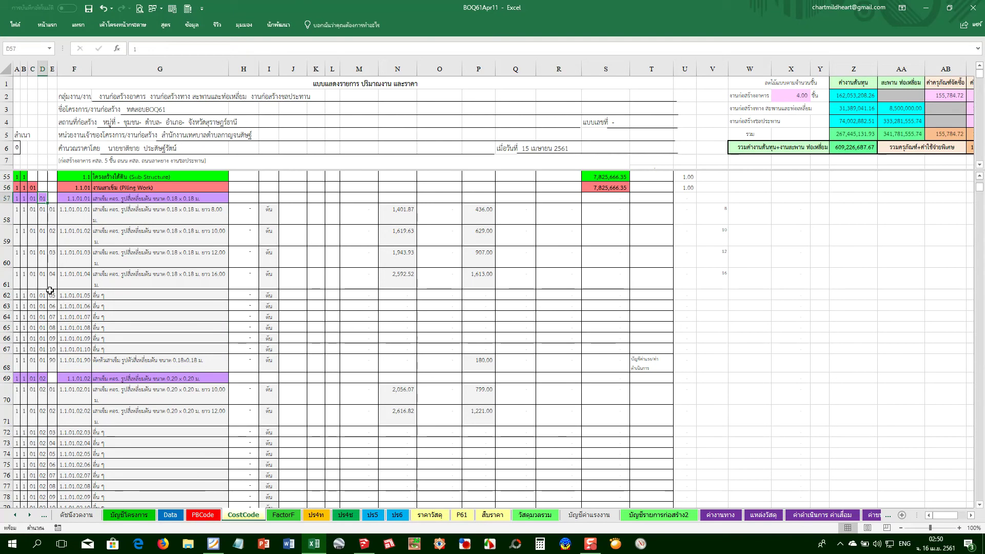
key(Page_Down)
key(Page_Down)
key(Page_Down)
key(Page_Down)
key(Page_Down)
key(Page_Down)
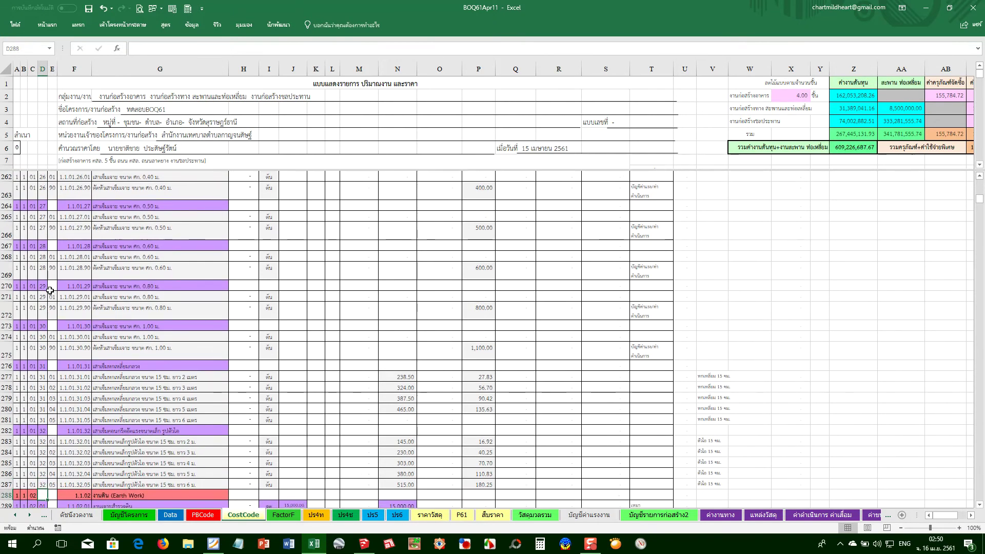
key(Page_Down)
key(Page_Down)
key(Up)
key(Up)
key(Up)
key(Up)
key(Up)
key(Left)
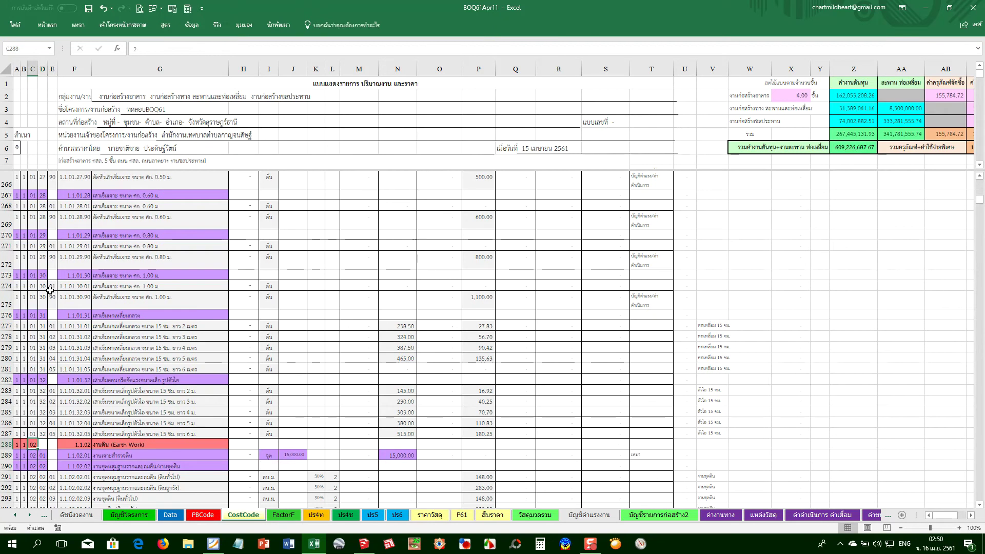
key(Right)
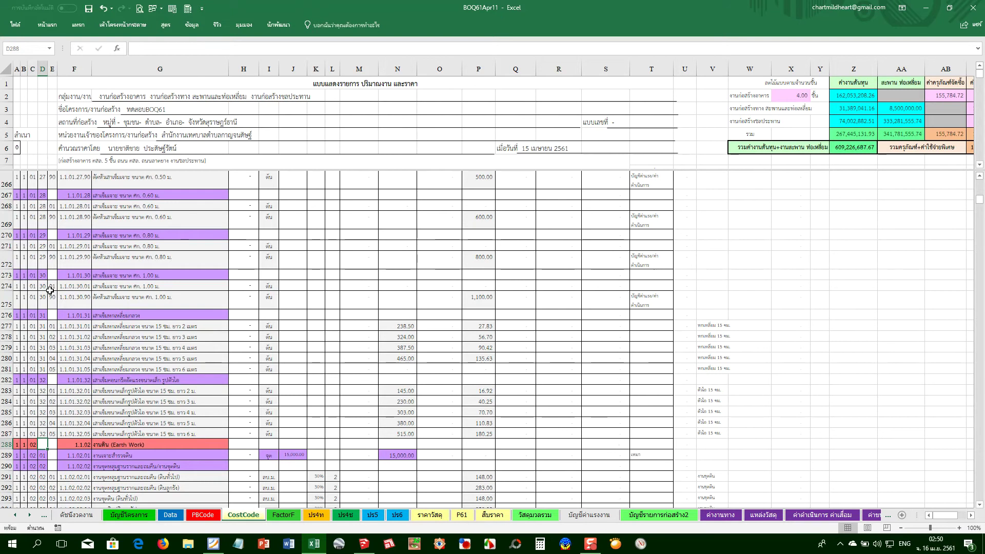
key(Up)
key(Down)
key(Down)
key(Down)
key(Down)
key(Down)
key(Down)
key(Down)
key(Down)
key(Up)
key(Up)
key(Up)
key(Up)
key(Up)
key(Down)
key(Down)
key(Right)
key(Down)
key(Down)
key(Down)
key(Down)
key(Up)
key(Up)
key(Up)
key(Up)
key(Left)
key(ctrl+Up)
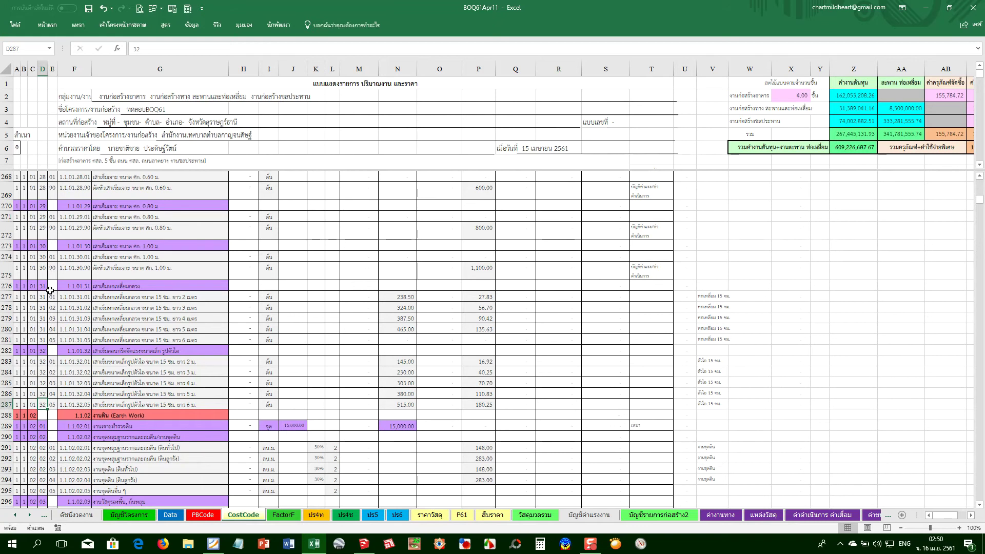
key(ctrl+Up)
key(Up)
key(Up)
key(Down)
key(Down)
key(Right)
key(Down)
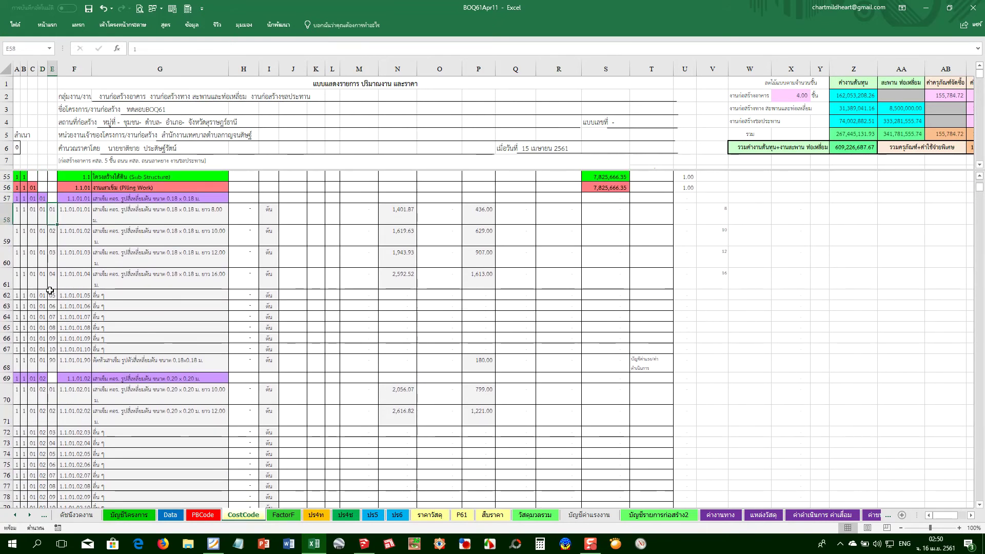
key(ctrl+Down)
key(ctrl+Down)
key(ctrl+Down)
key(ctrl+Down)
key(Down)
key(Down)
key(Down)
key(Down)
key(Down)
key(Down)
key(Down)
key(Down)
key(Down)
key(Down)
key(ctrl+Down)
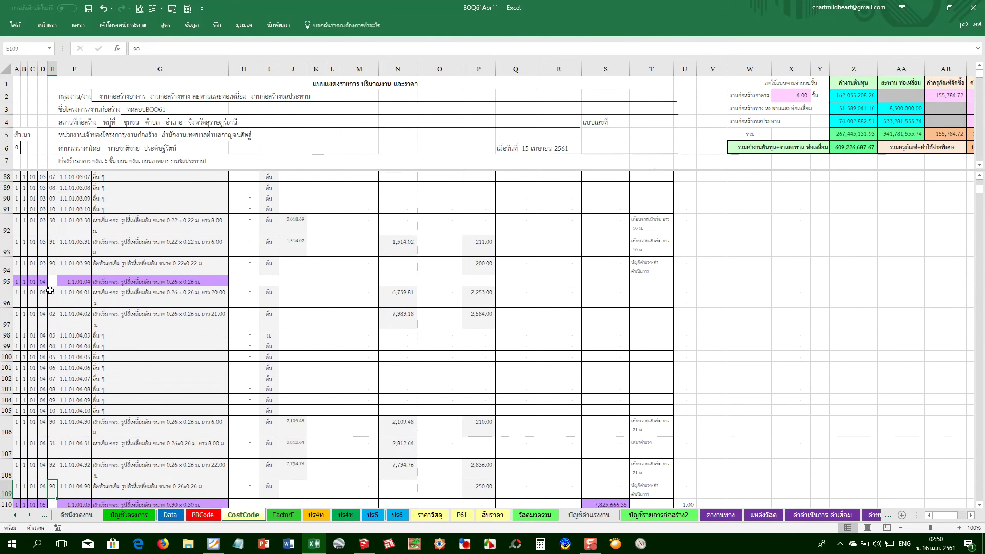
key(ctrl+Down)
key(ctrl+Down)
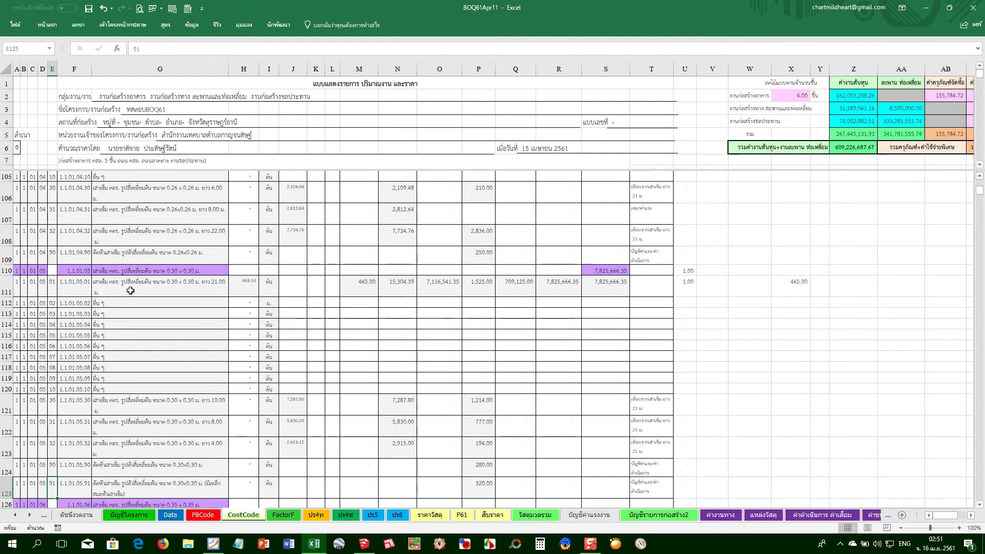
click(103, 267)
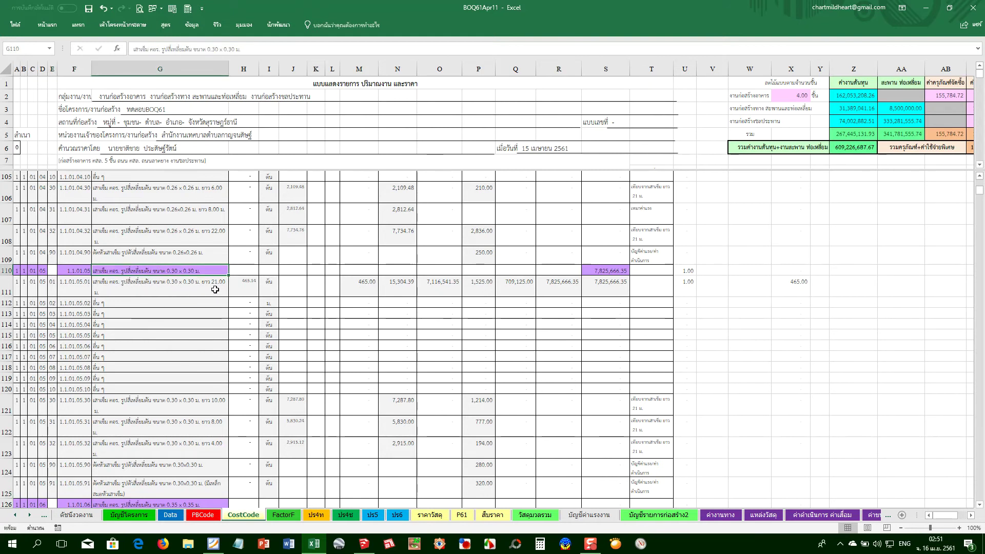
click(179, 304)
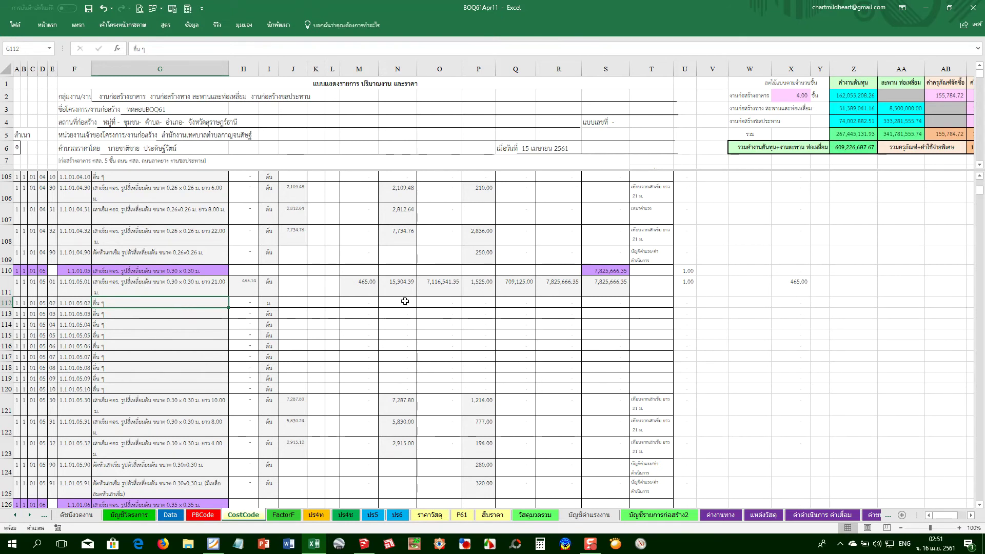
click(381, 313)
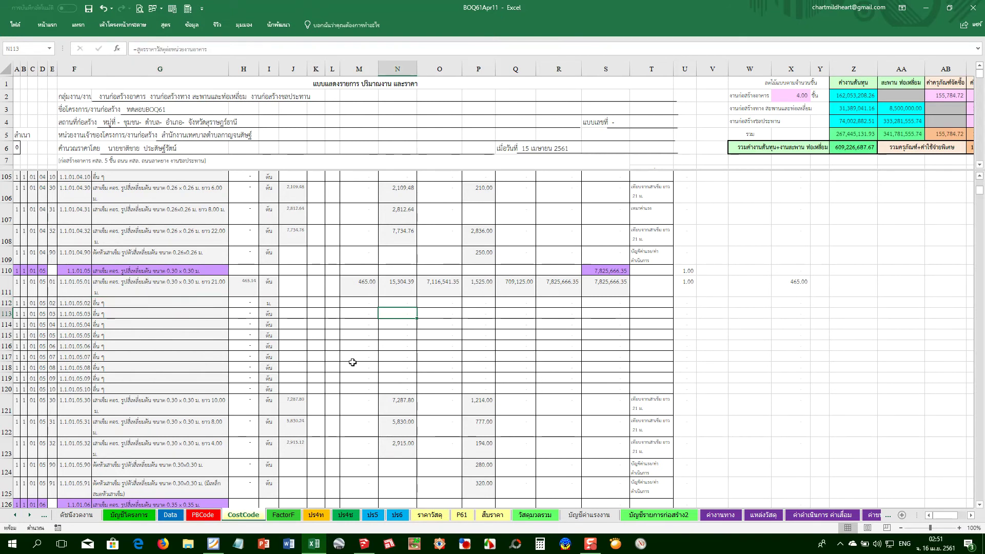
click(167, 301)
click(361, 301)
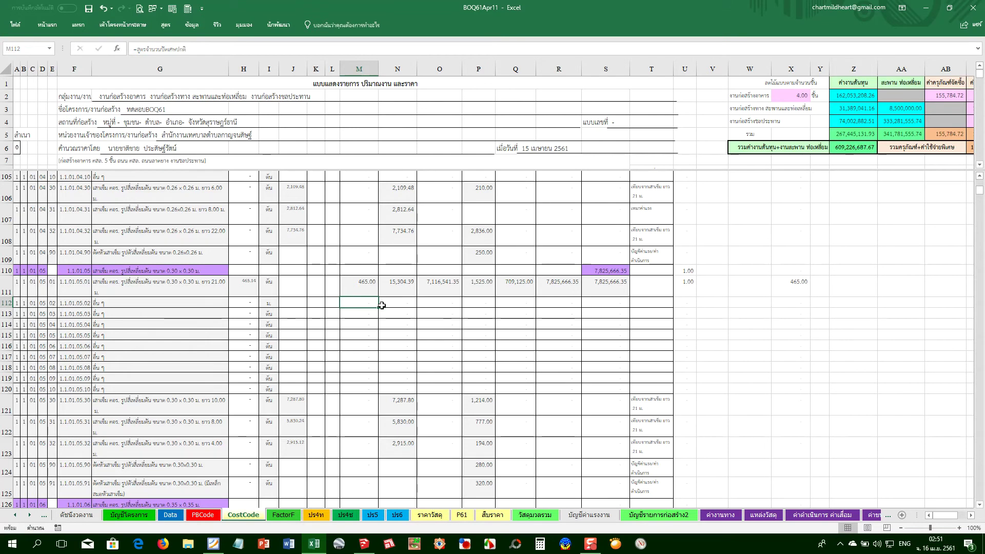
click(57, 490)
scroll(57, 490, down, 3)
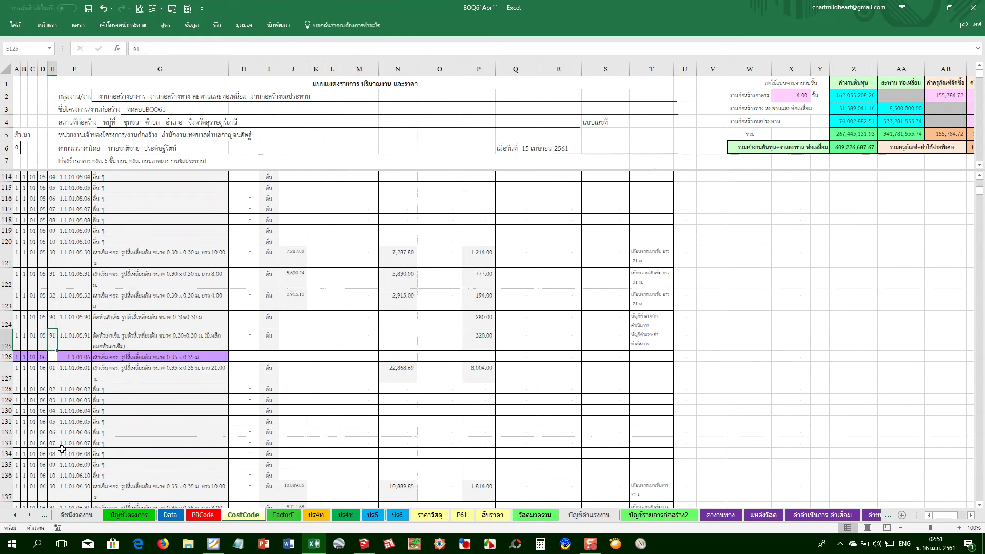
key(Down)
key(Down)
key(Down)
key(Down)
key(Down)
key(Left)
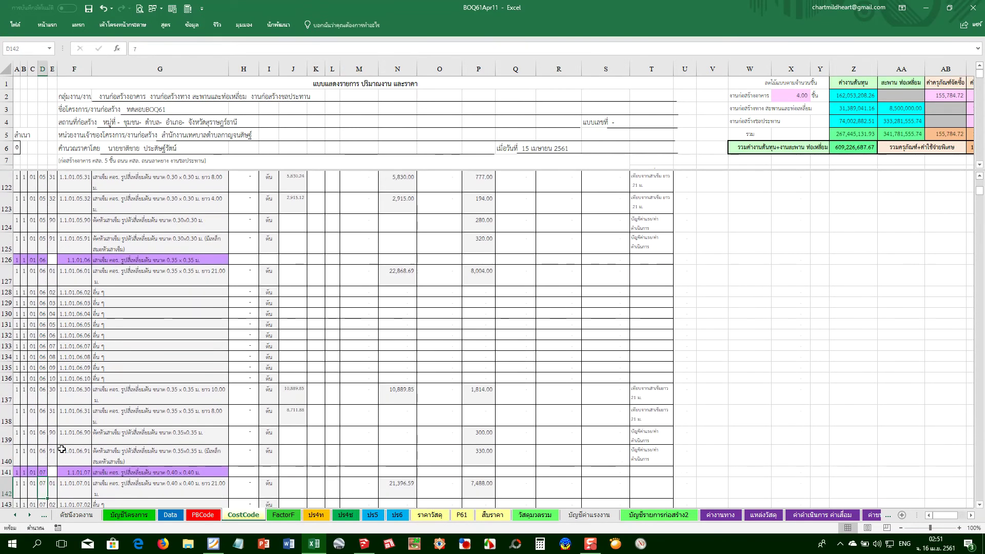
key(ctrl+Down)
key(Down)
key(Down)
key(Down)
key(Down)
key(Down)
key(Down)
key(Down)
key(Down)
key(Up)
key(Up)
key(Up)
key(Up)
key(Up)
key(Up)
key(Up)
key(Right)
key(Down)
key(Down)
key(Right)
key(Down)
key(Down)
key(Down)
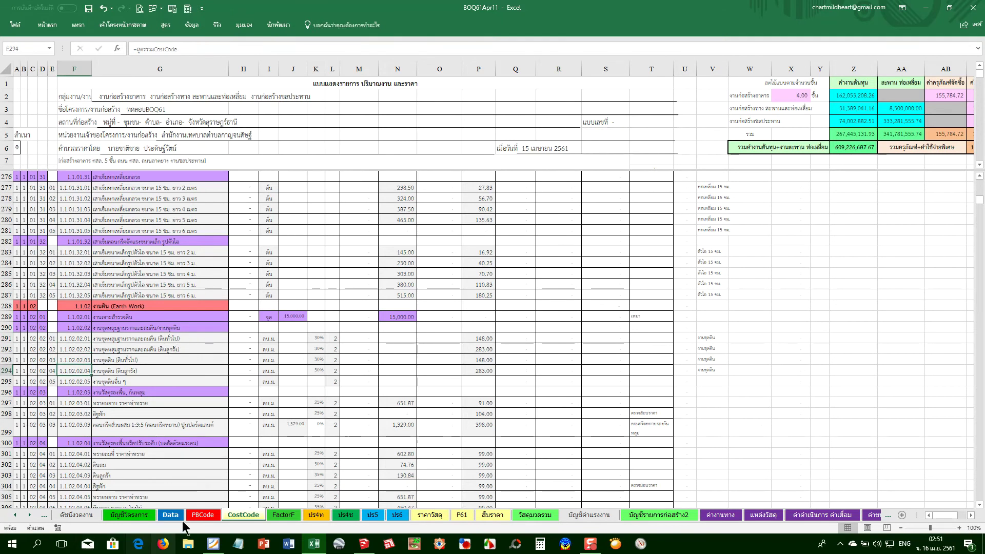
click(213, 544)
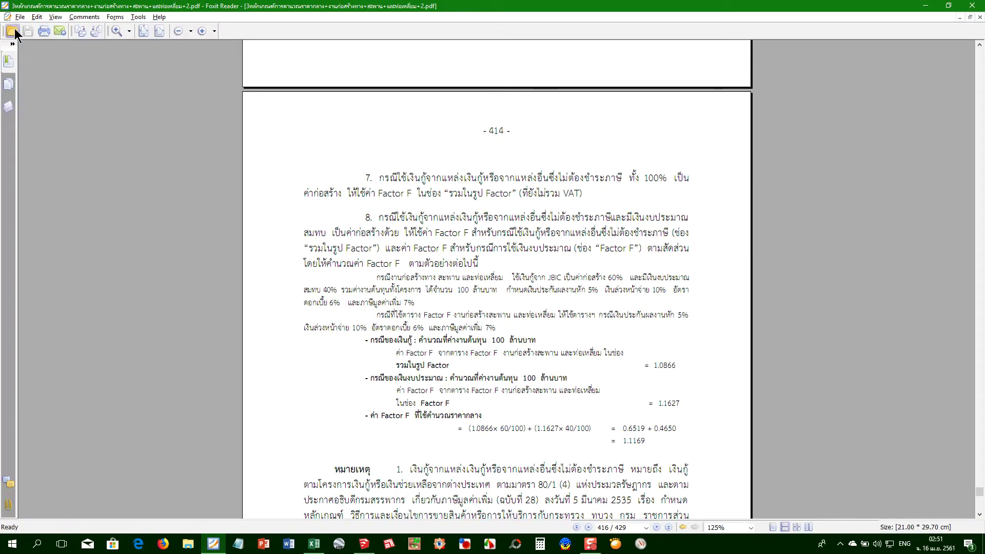
Open the second pricing-criteria PDF from the file list
click(12, 30)
scroll(459, 287, down, 2)
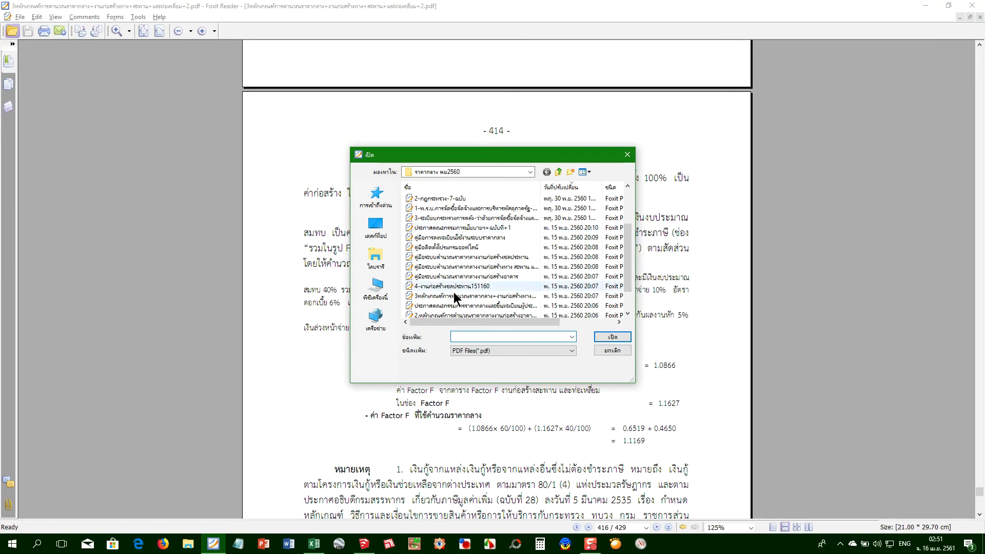
click(433, 286)
double_click(433, 286)
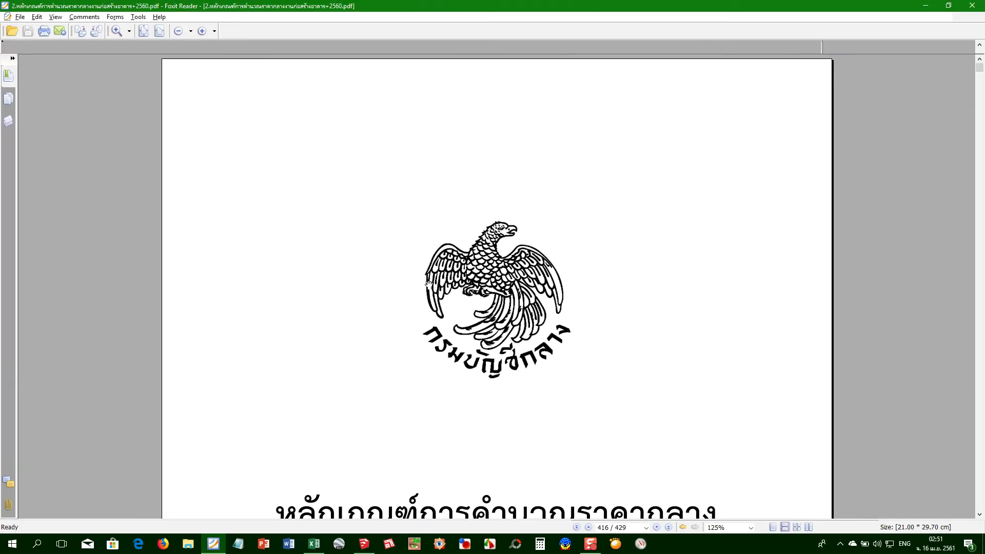
Scroll past page 31 and back to page 30, where work group 1's item table begins
scroll(451, 264, down, 10)
scroll(452, 264, down, 10)
scroll(452, 263, down, 10)
scroll(453, 262, down, 10)
scroll(452, 262, down, 10)
scroll(453, 263, down, 10)
scroll(452, 263, down, 10)
scroll(453, 262, down, 10)
scroll(453, 263, down, 10)
scroll(453, 263, down, 10)
scroll(453, 263, down, 10)
scroll(452, 263, down, 10)
scroll(452, 263, up, 5)
scroll(452, 262, up, 5)
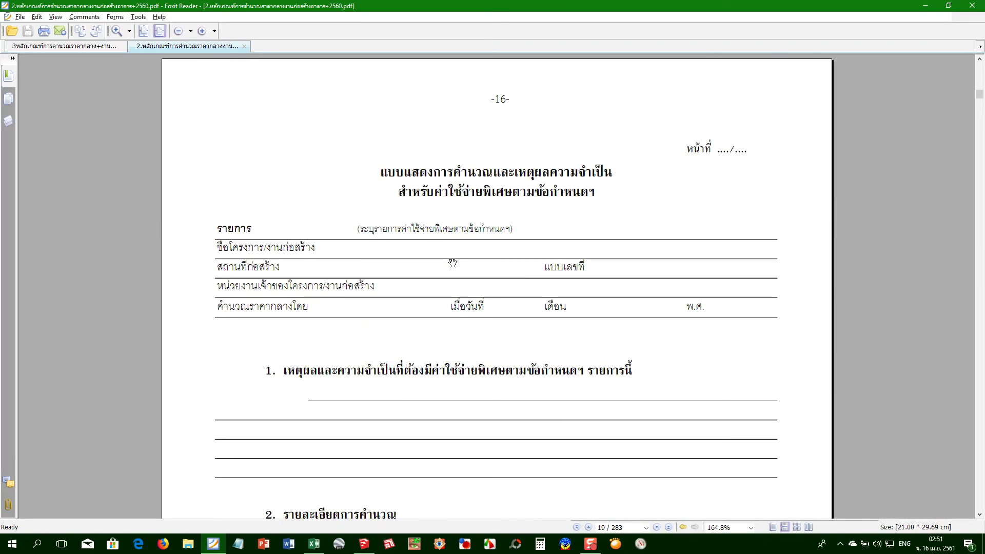
scroll(452, 262, down, 5)
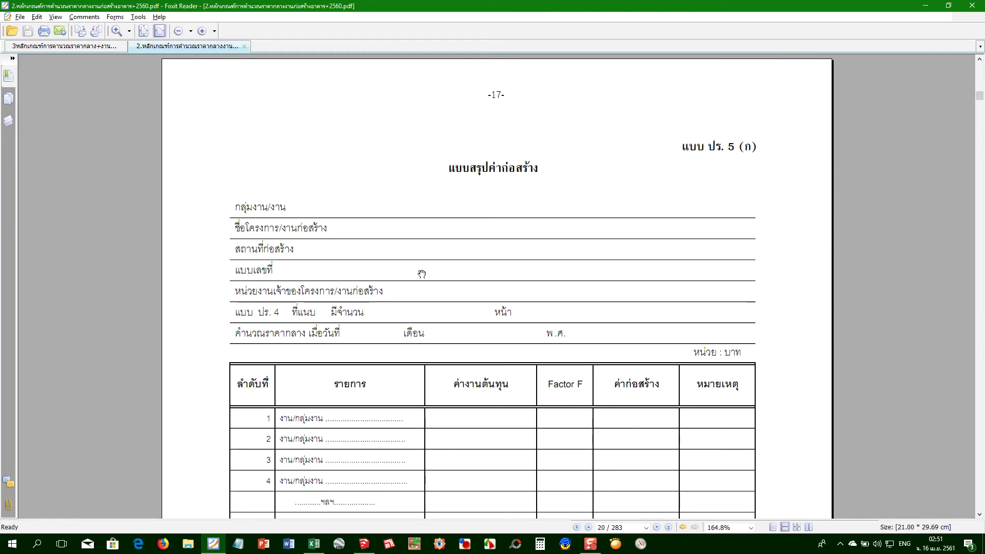
scroll(508, 234, down, 5)
scroll(507, 233, down, 5)
scroll(517, 247, up, 5)
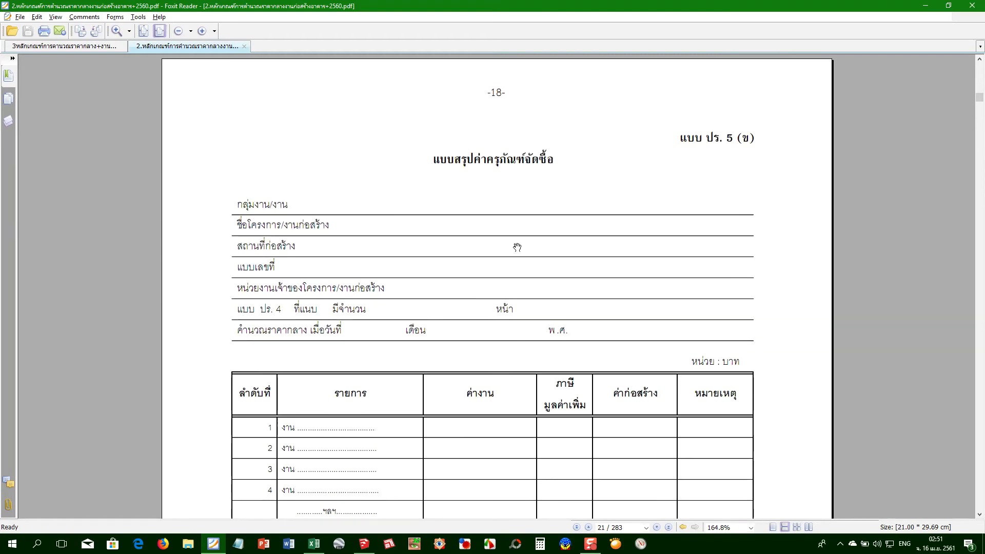
scroll(472, 326, down, 5)
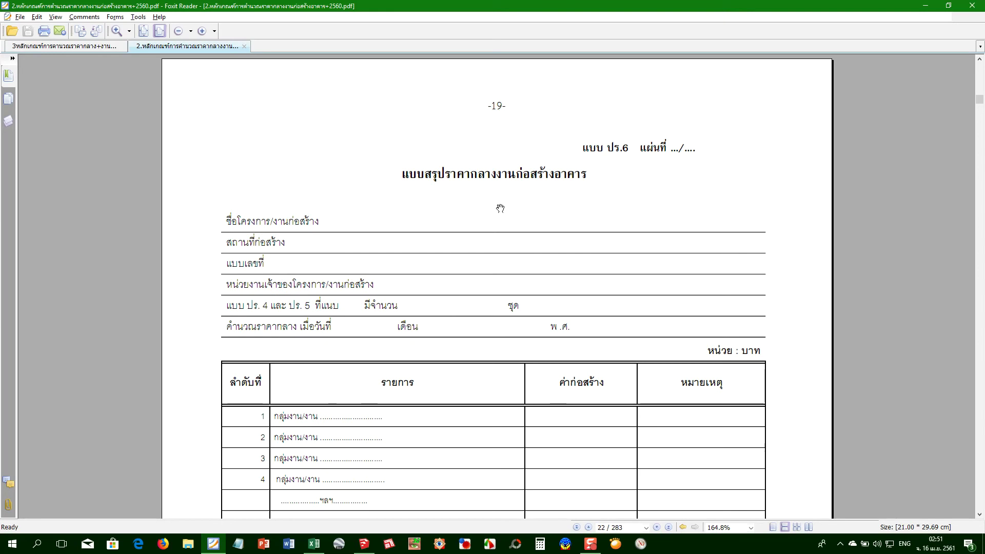
scroll(497, 210, down, 5)
scroll(464, 251, down, 8)
scroll(464, 251, down, 7)
scroll(464, 252, down, 5)
scroll(464, 251, down, 10)
scroll(462, 257, down, 5)
scroll(459, 261, down, 7)
scroll(457, 264, down, 5)
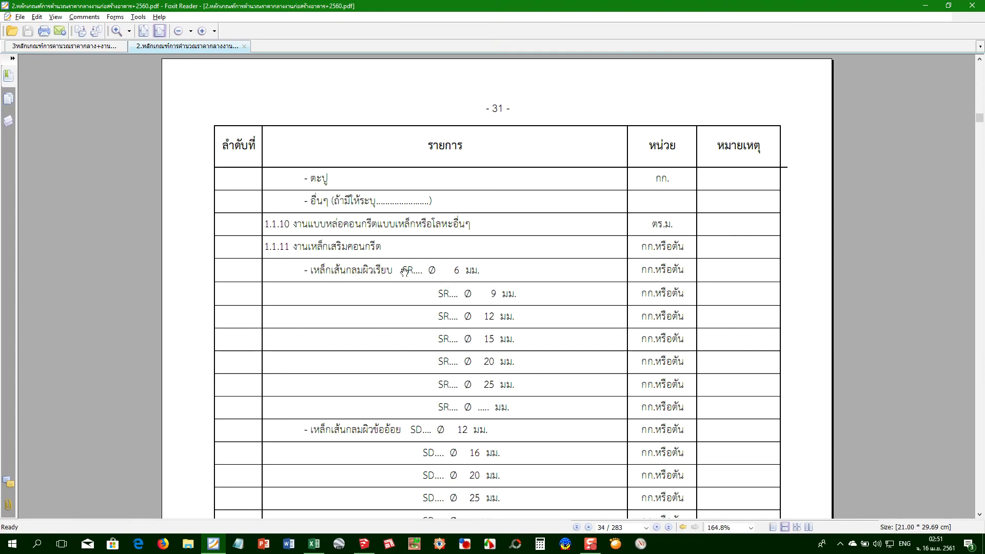
scroll(425, 282, up, 3)
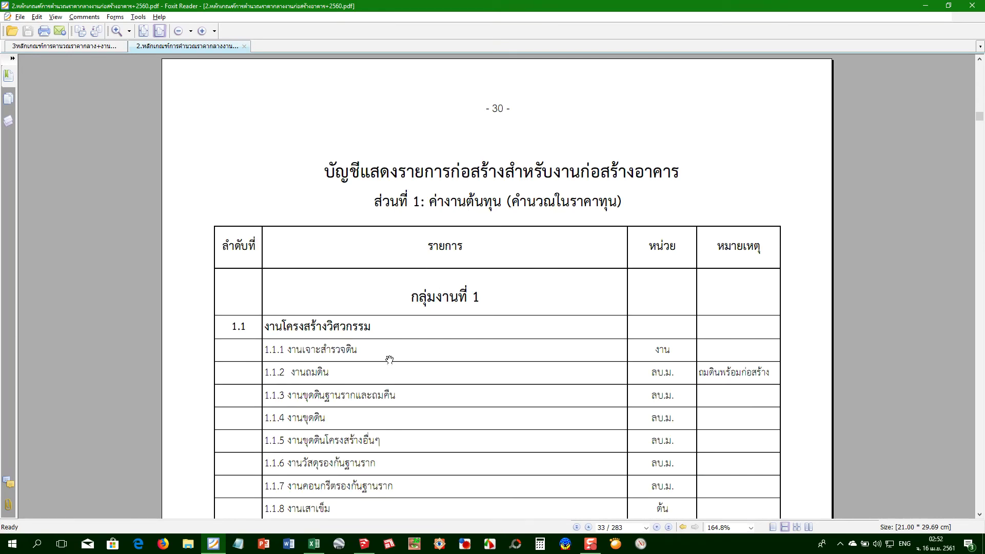
Read the PDF item table through pages 30–32, past the pile-work rows, into section 1.2
scroll(391, 358, down, 2)
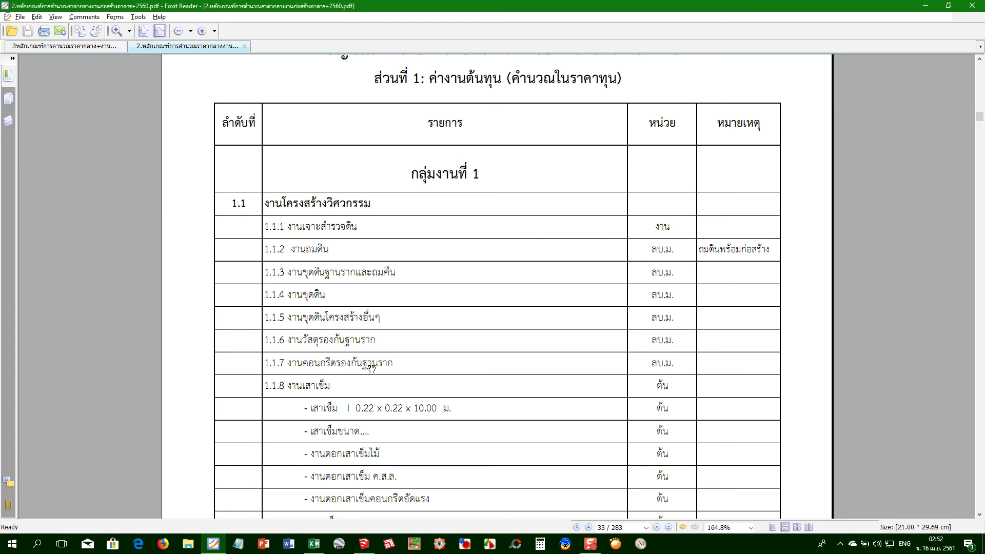
scroll(366, 369, down, 1)
drag(298, 356, 271, 259)
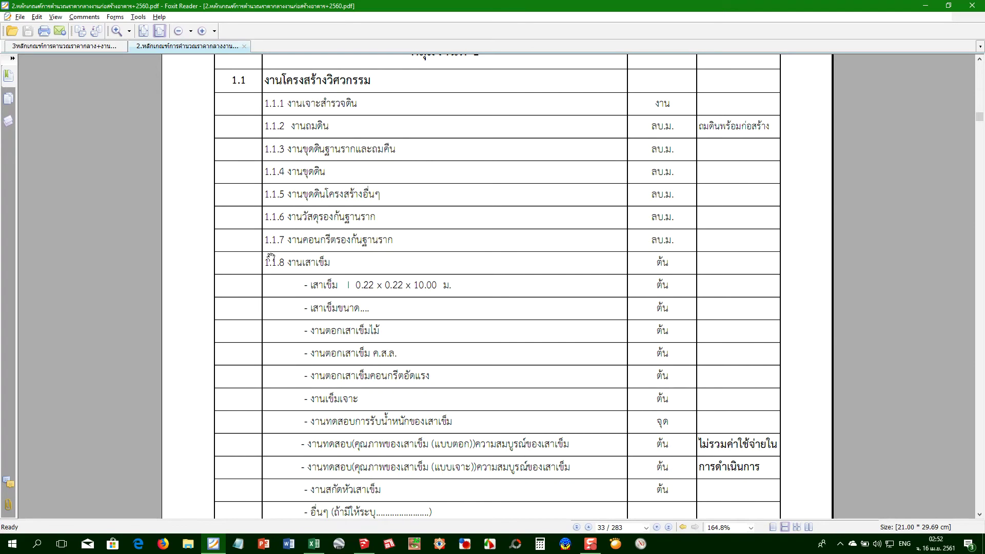
scroll(266, 362, down, 4)
scroll(255, 368, down, 1)
scroll(255, 374, down, 1)
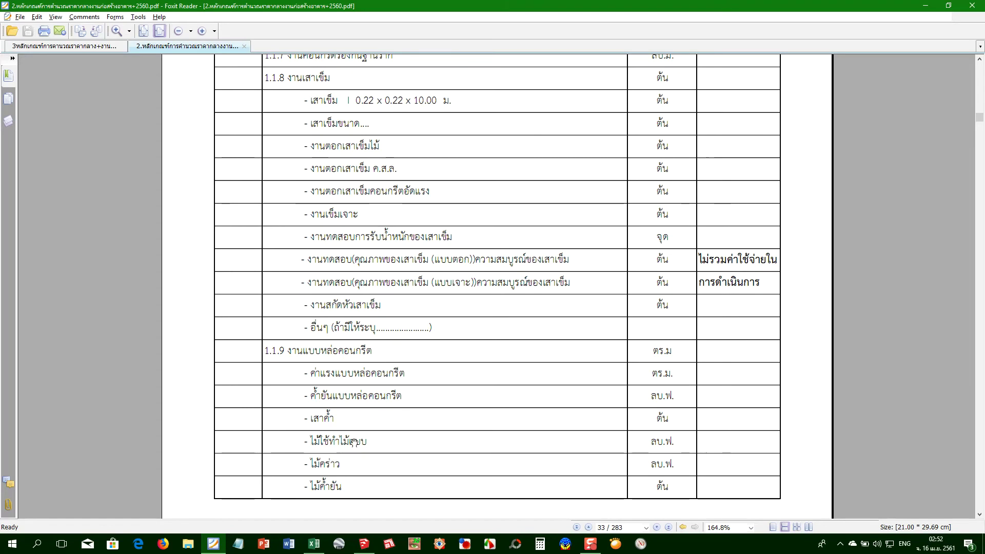
scroll(343, 448, down, 2)
scroll(343, 448, down, 2)
scroll(341, 448, down, 2)
scroll(340, 448, down, 1)
scroll(339, 448, down, 1)
scroll(339, 448, down, 1)
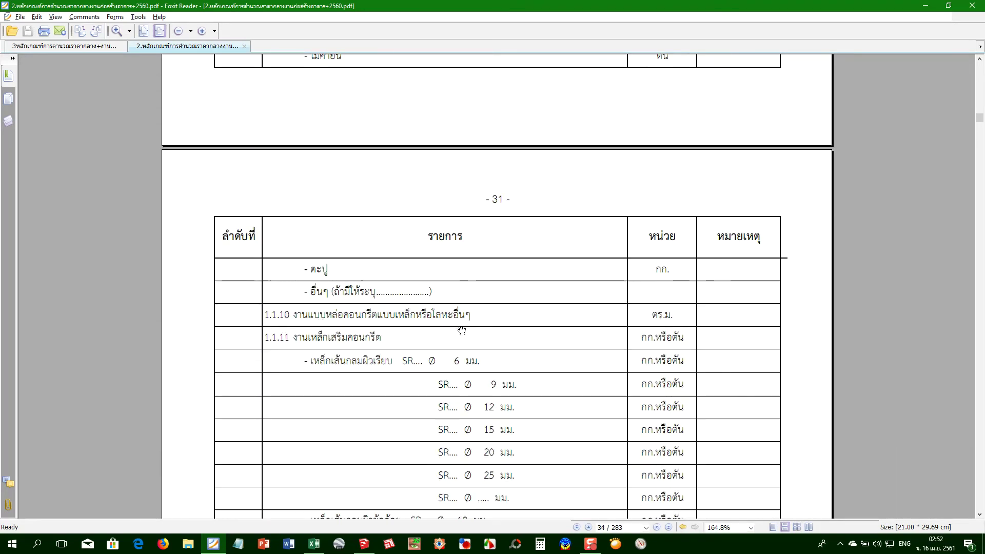
scroll(337, 367, down, 1)
scroll(334, 374, down, 2)
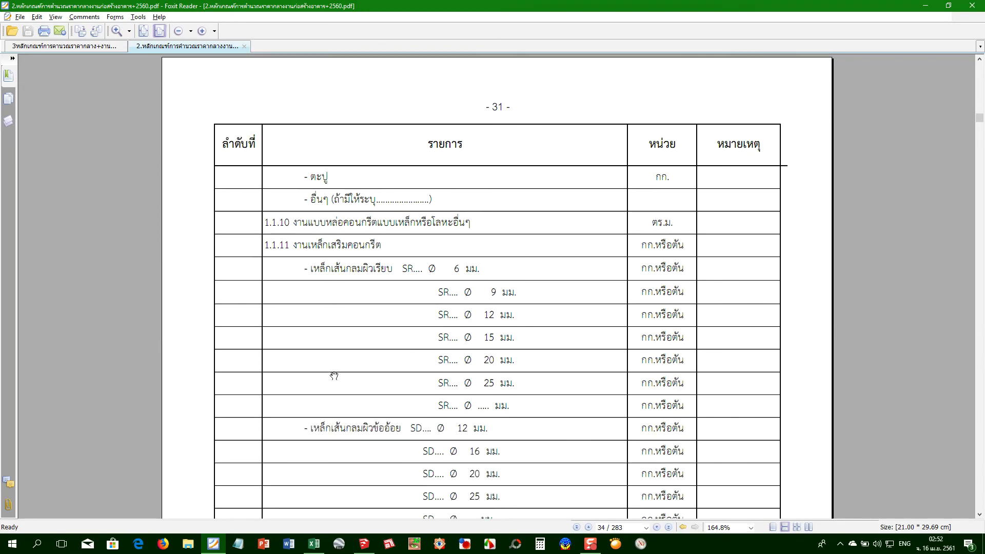
scroll(334, 376, down, 1)
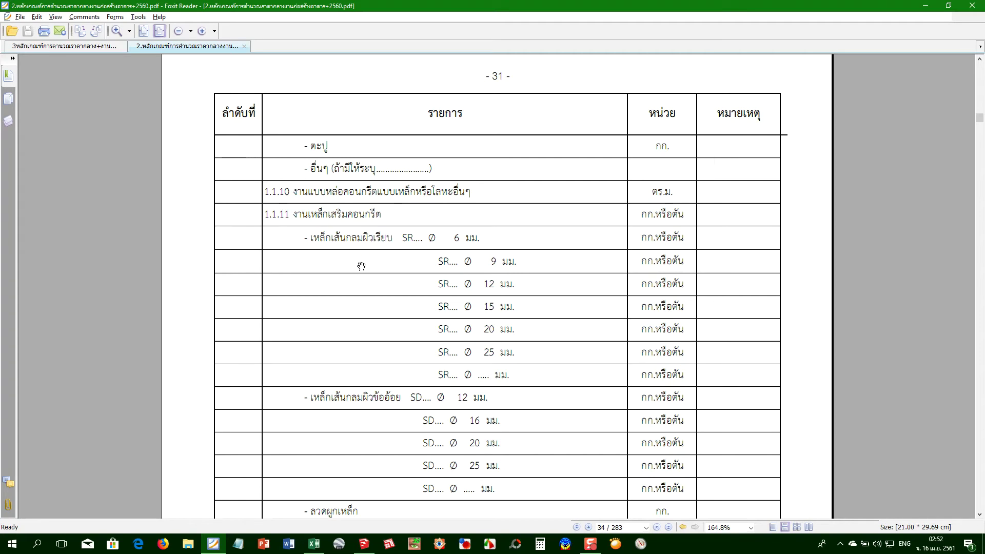
scroll(364, 264, down, 1)
scroll(364, 263, down, 3)
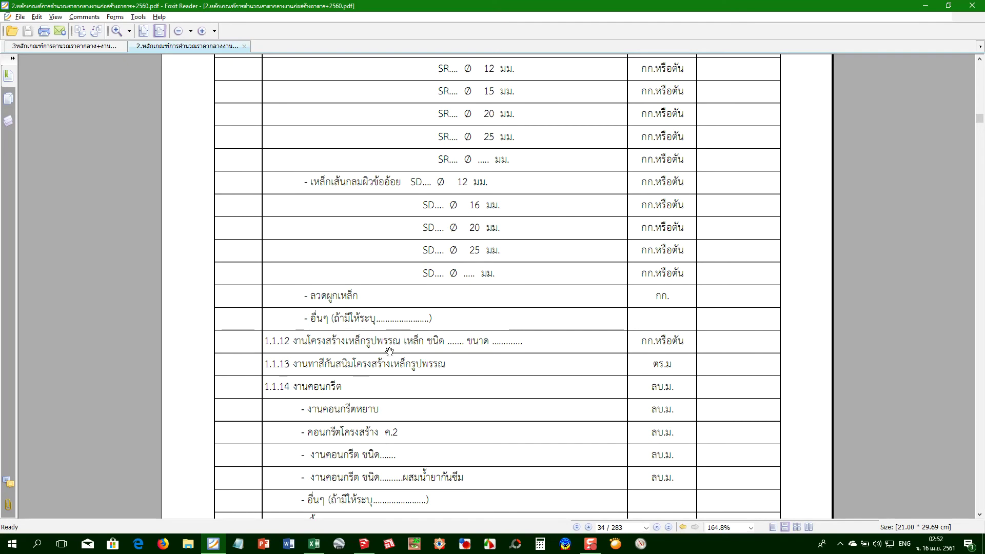
scroll(332, 410, down, 1)
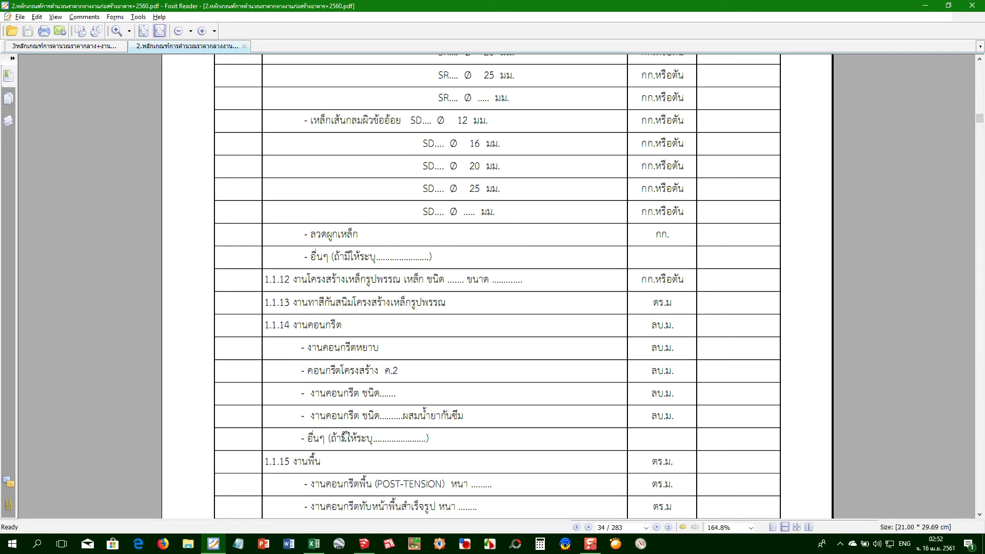
scroll(333, 431, down, 1)
scroll(328, 428, down, 1)
scroll(321, 423, down, 1)
scroll(313, 417, down, 1)
scroll(311, 405, down, 3)
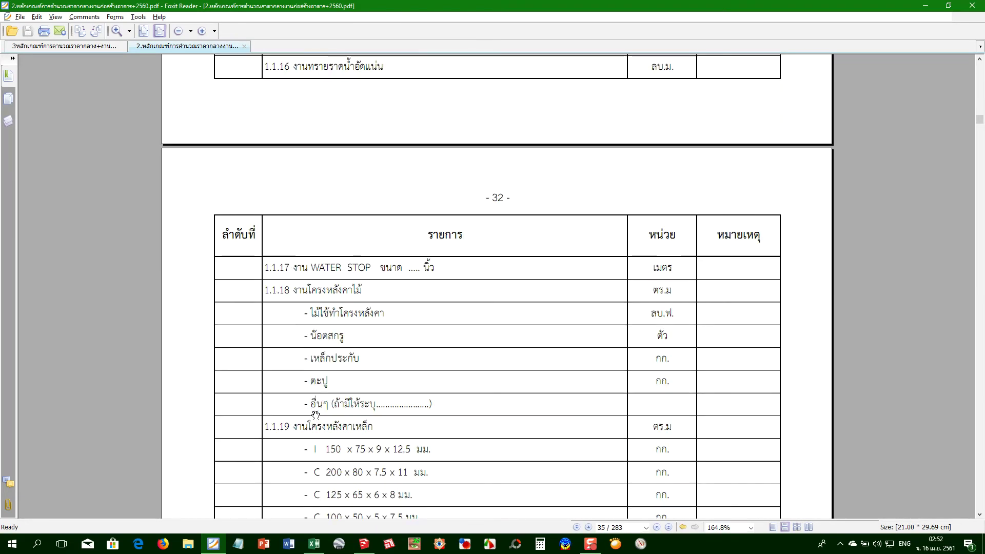
scroll(297, 334, down, 1)
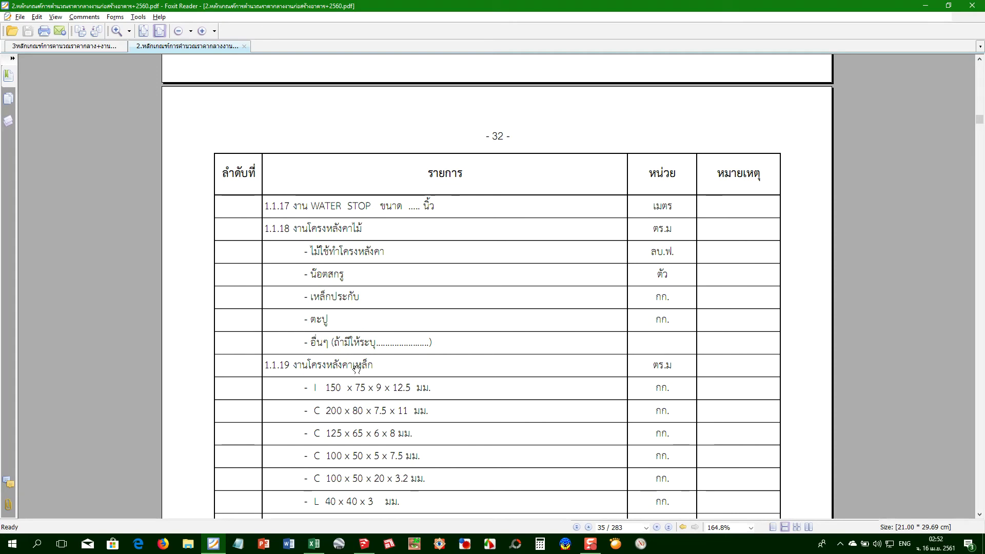
scroll(299, 384, down, 1)
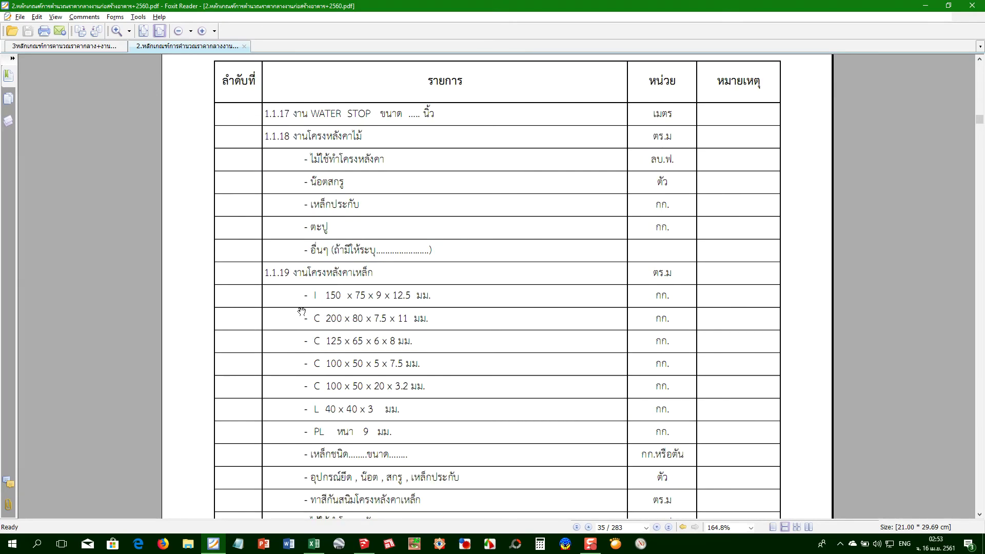
scroll(297, 312, down, 1)
scroll(293, 321, down, 3)
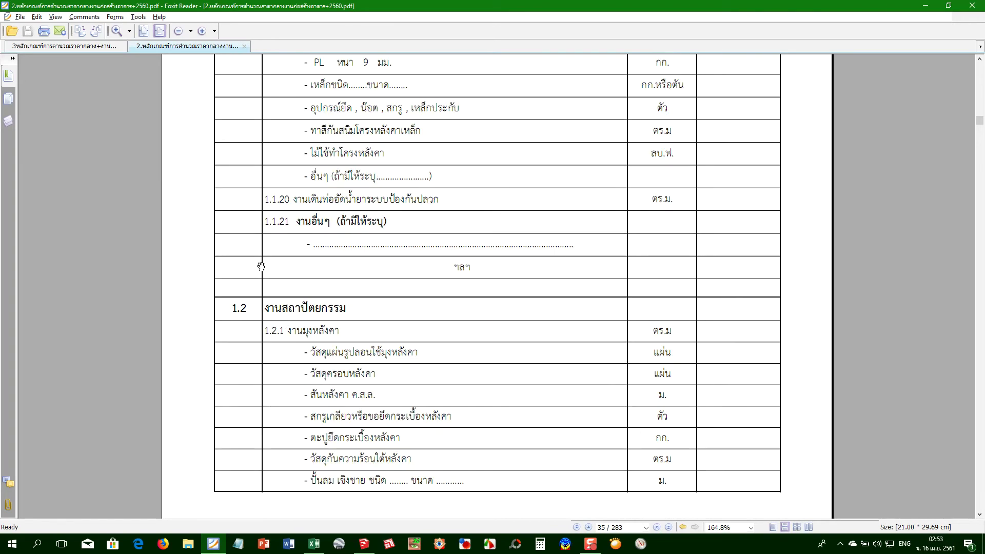
In the Excel BOQ, check CostCode values in column D around rows 293–314 and the G311 item
key(alt+Tab)
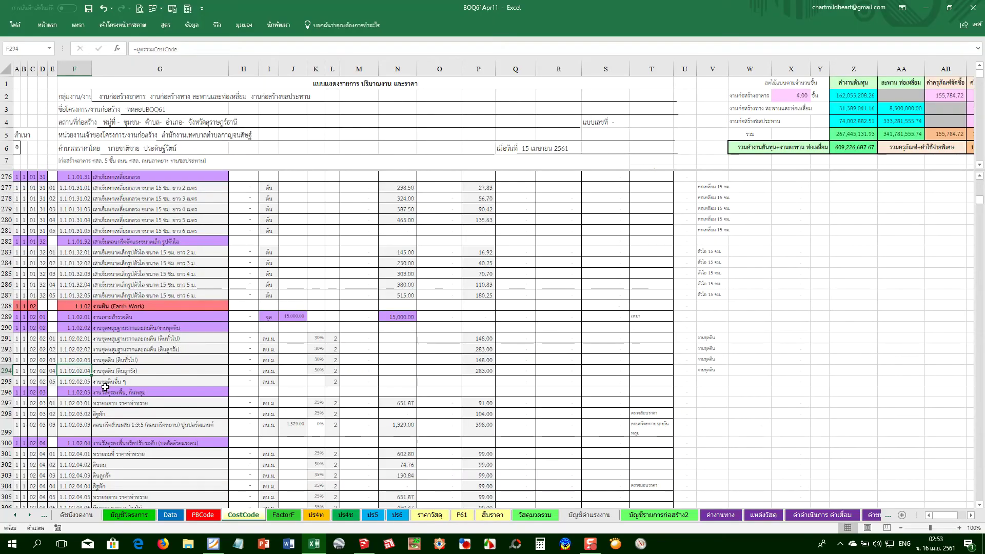
click(43, 413)
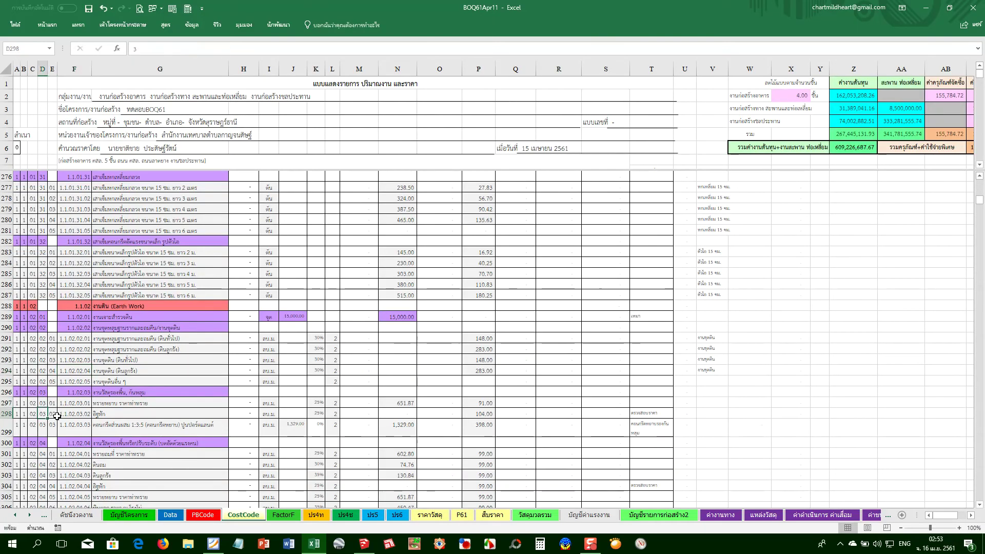
key(Up)
key(Up)
key(Up)
key(Up)
key(Up)
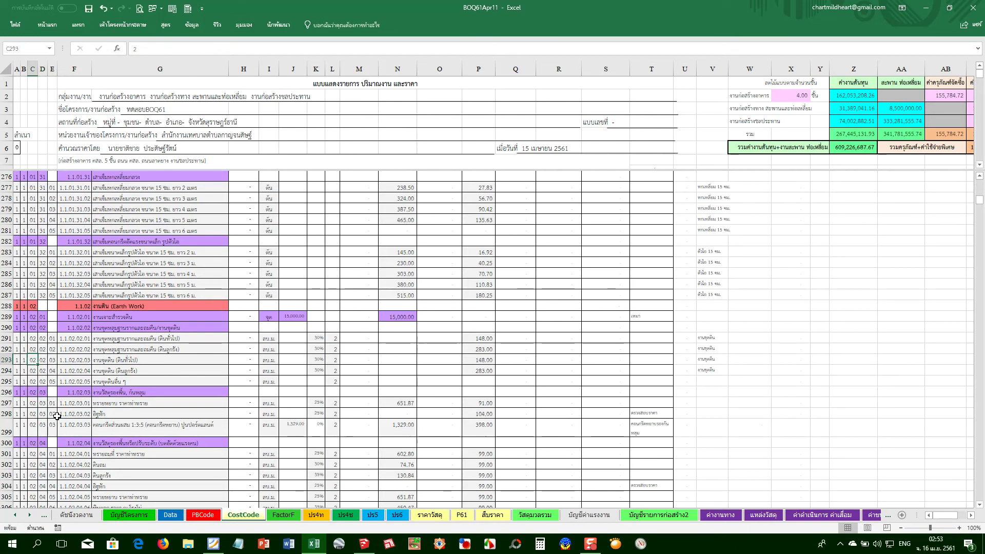
key(Up)
key(Up)
key(Down)
key(Down)
key(Down)
key(Down)
key(Down)
key(Down)
key(Down)
key(Down)
key(Down)
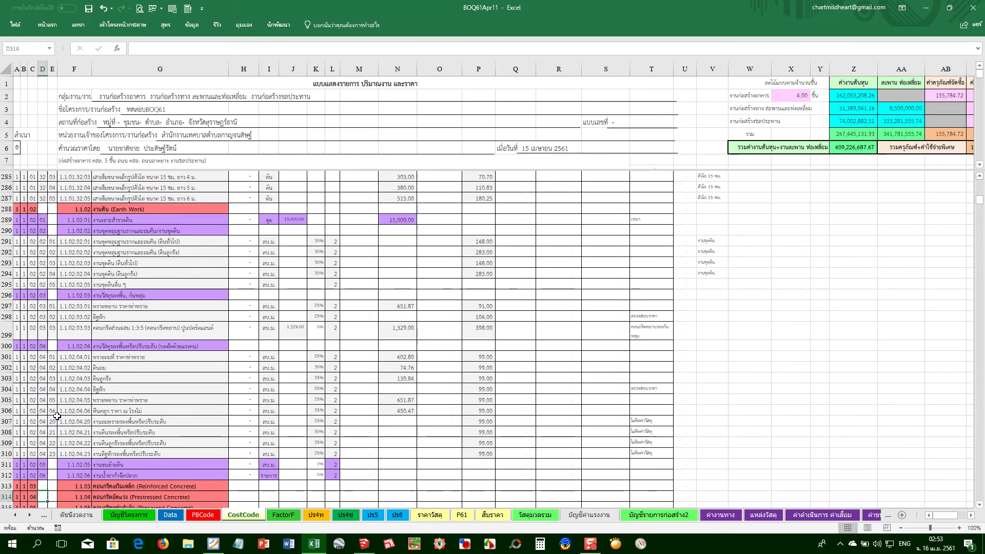
key(Down)
key(Down)
key(Down)
key(Up)
key(Up)
key(Up)
key(Up)
key(Up)
key(Up)
key(Up)
key(Up)
key(Right)
key(Right)
key(Right)
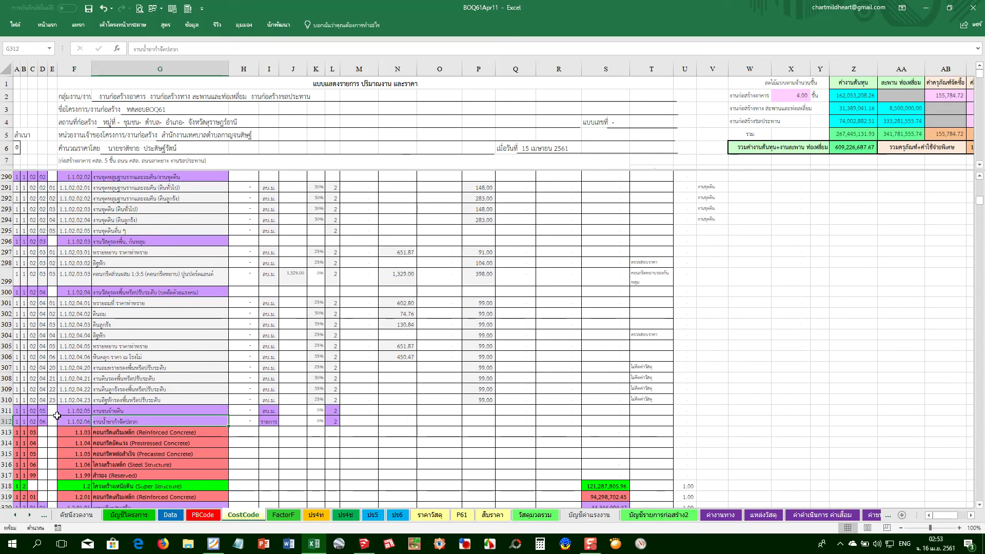
key(Left)
key(Up)
key(Up)
key(Up)
key(Up)
key(Up)
key(Up)
key(Up)
key(Up)
key(Up)
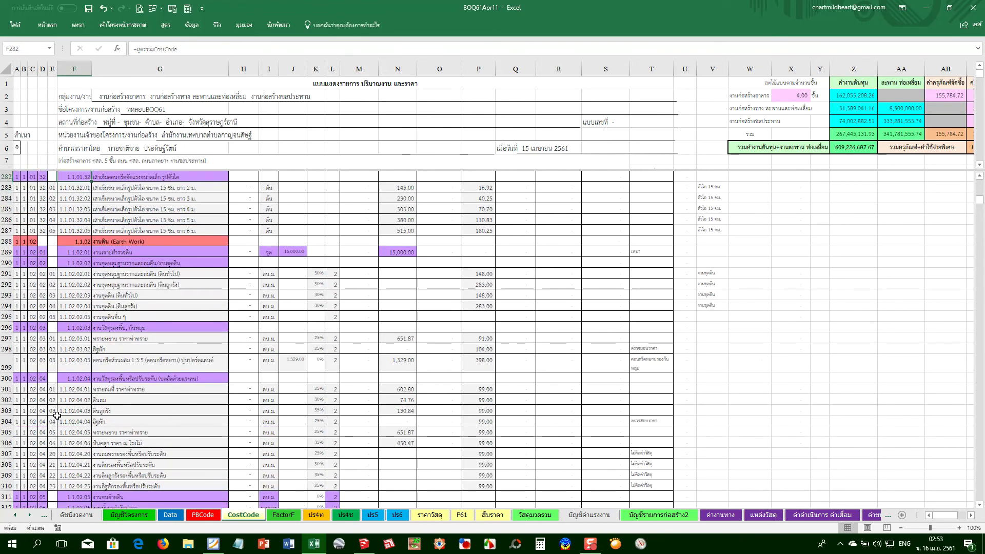
Review column F code formulas and row 289's description, costs, N289 formula and J289 value 15000
scroll(57, 415, up, 1)
key(Down)
key(Down)
key(Down)
key(Up)
key(Up)
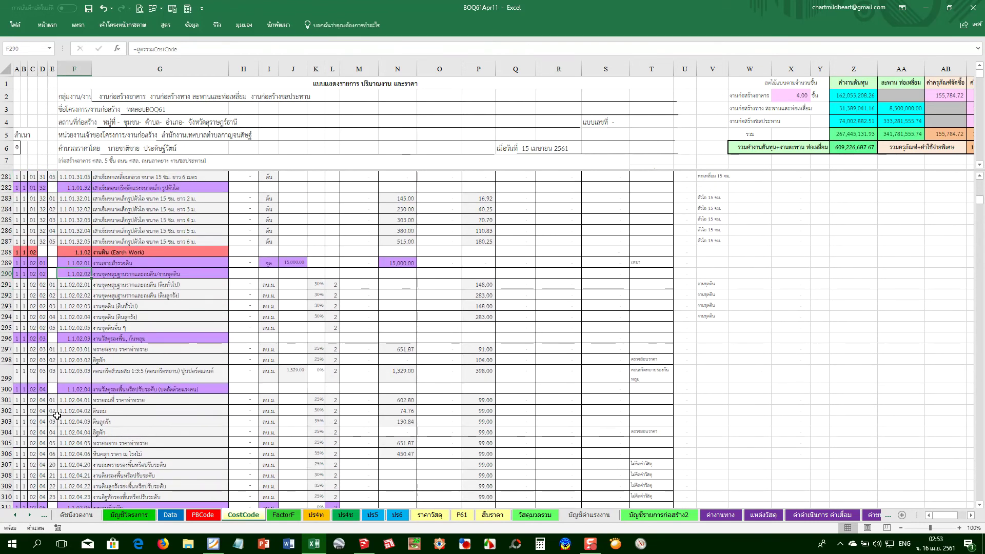
key(Up)
key(Down)
key(Down)
key(Down)
key(Down)
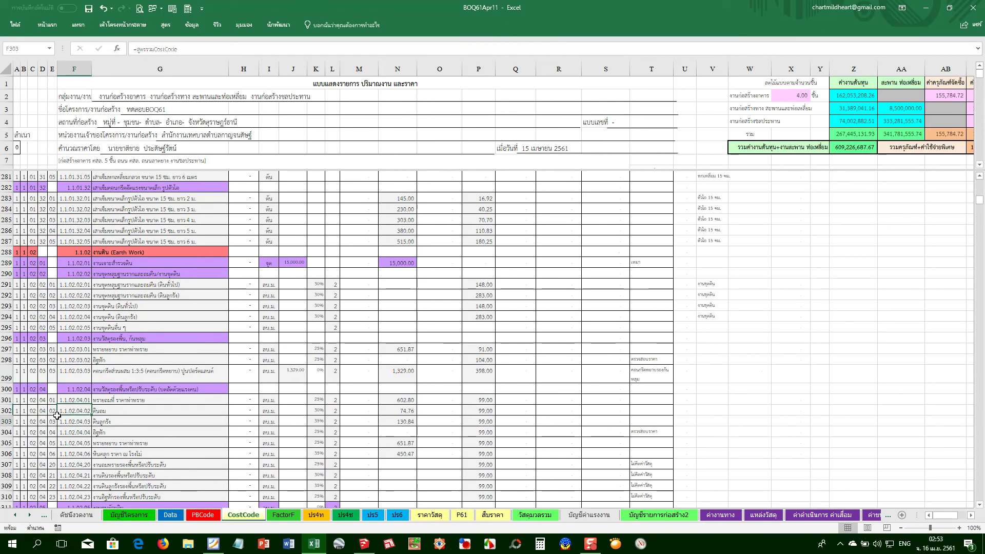
key(Down)
key(Down)
key(Down)
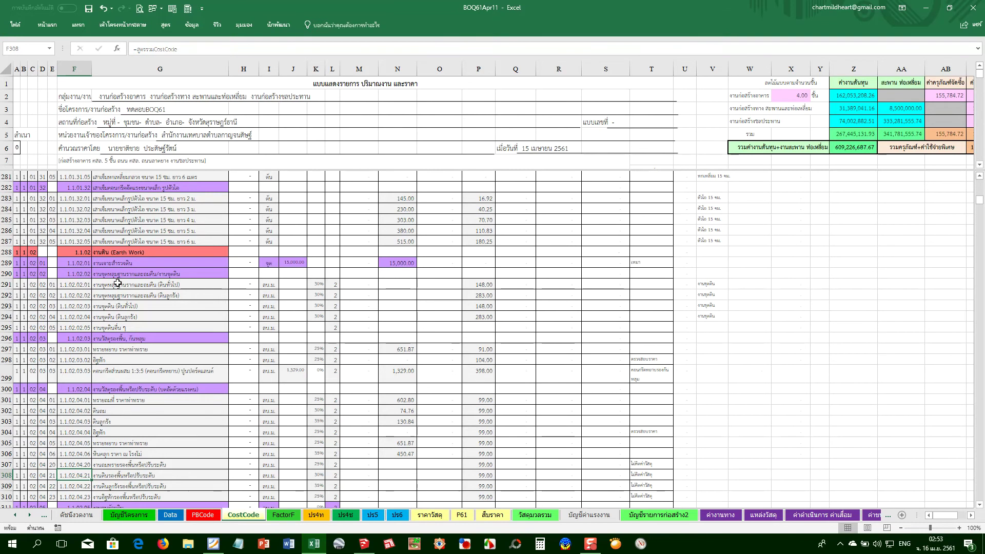
click(116, 262)
click(285, 262)
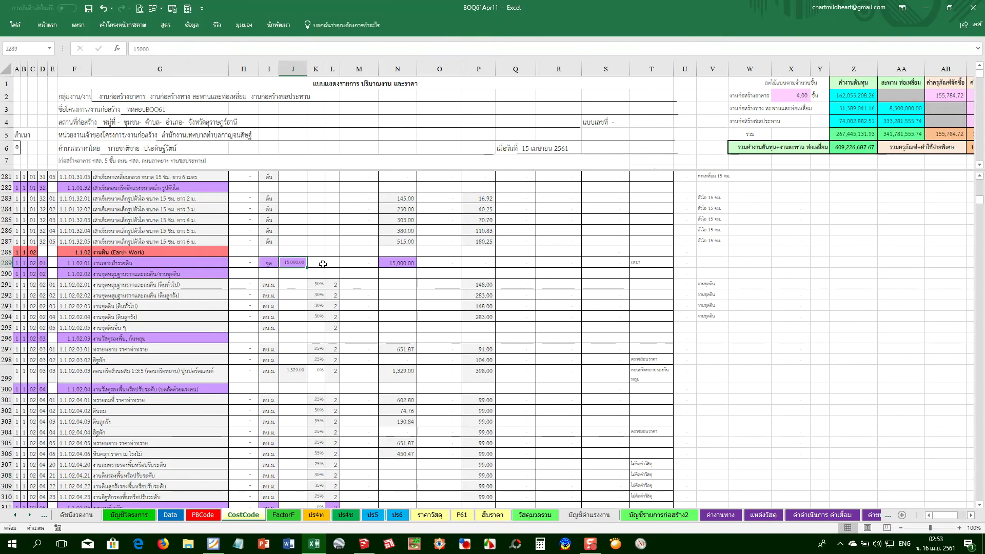
click(397, 261)
click(296, 264)
click(487, 514)
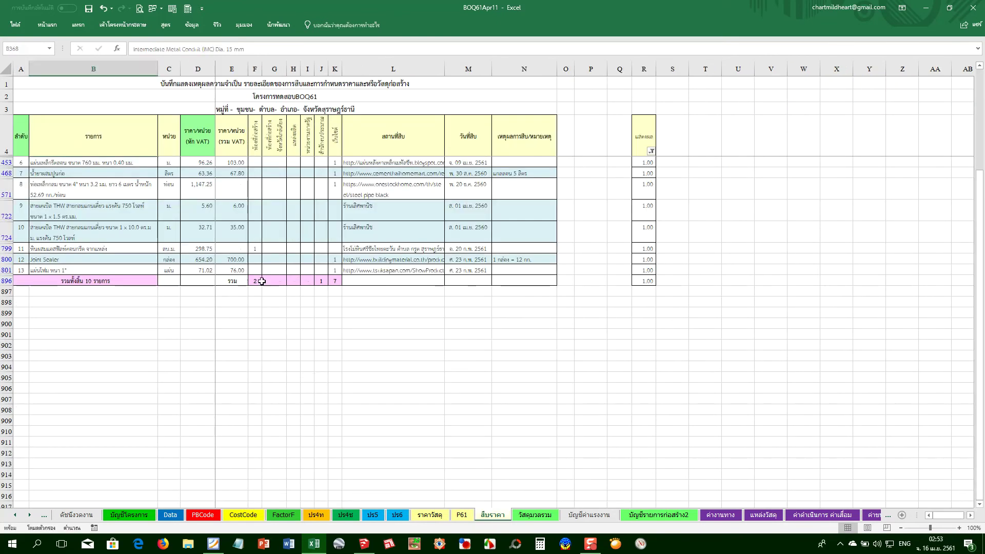
click(652, 152)
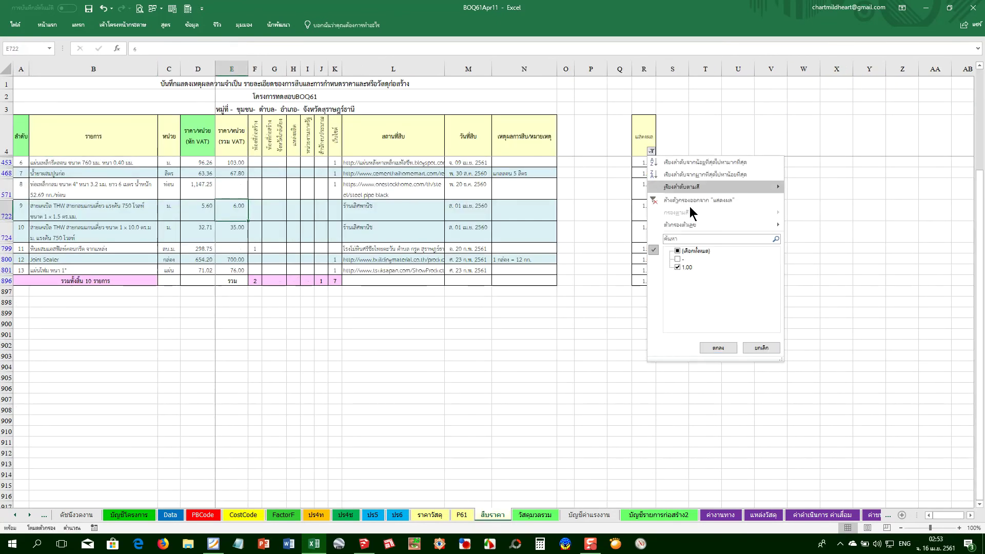
click(716, 350)
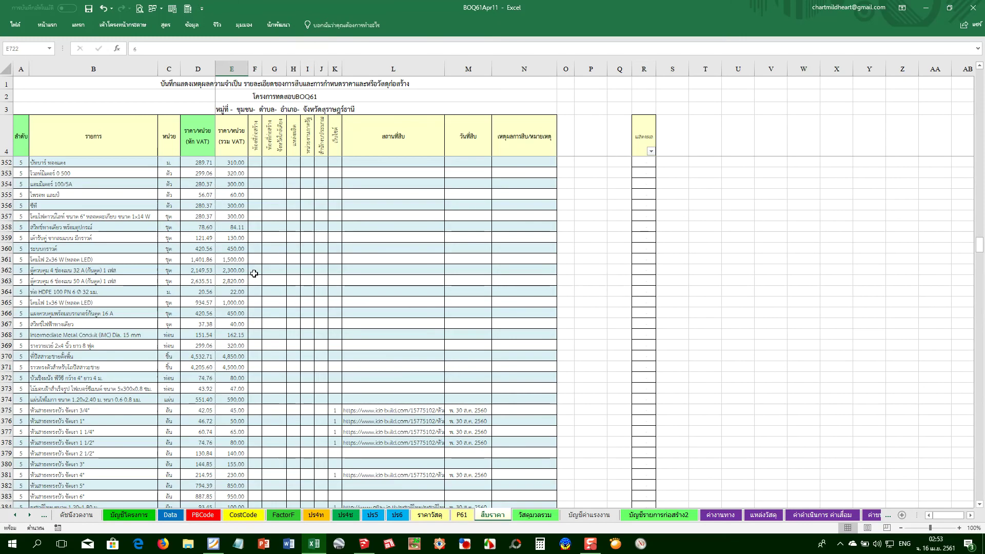
click(65, 315)
key(ctrl+Down)
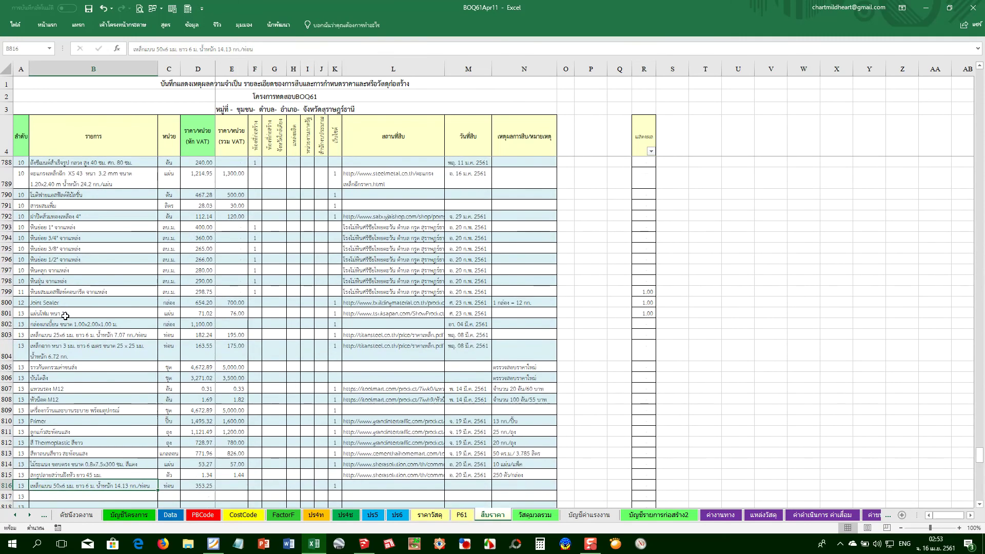
click(88, 494)
scroll(88, 494, down, 1)
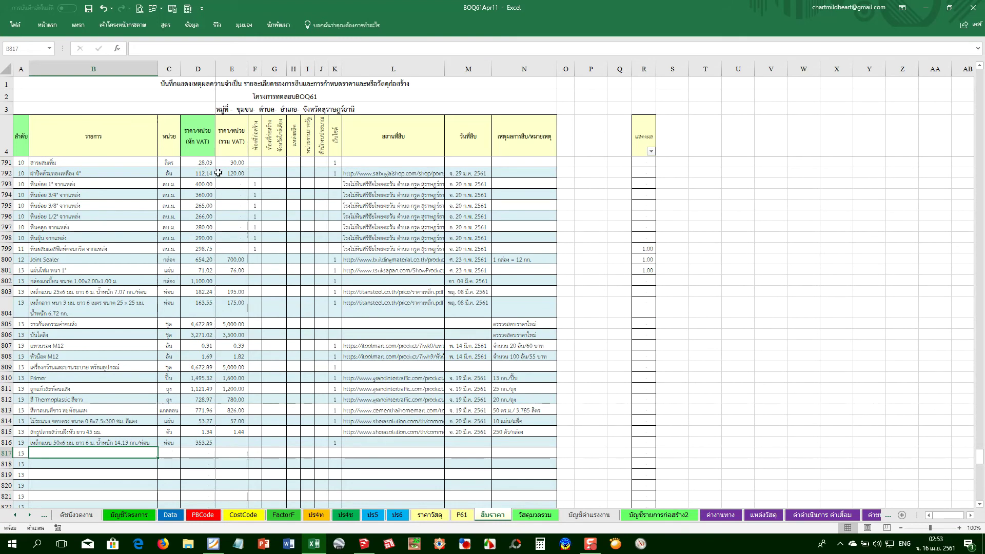
click(228, 443)
click(198, 442)
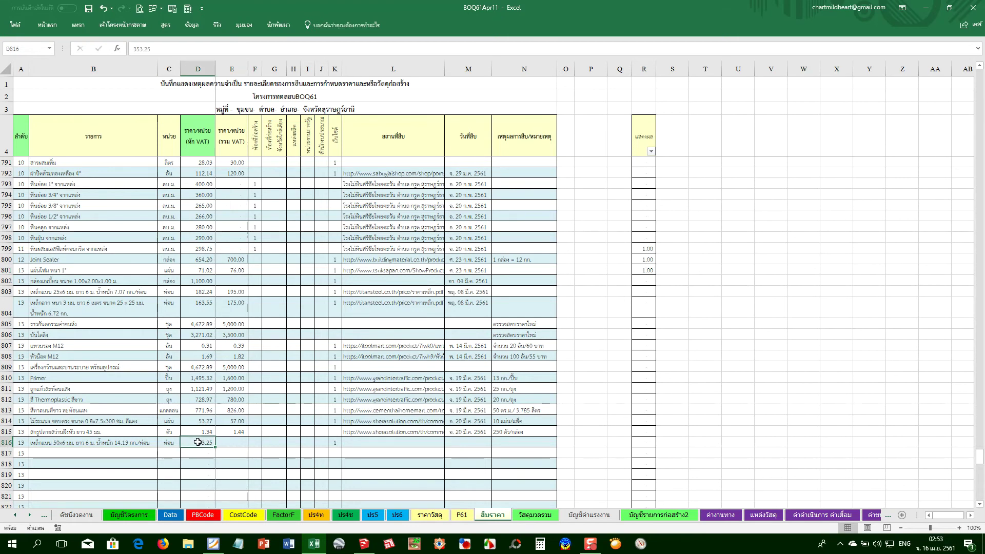
click(203, 367)
click(198, 335)
click(200, 299)
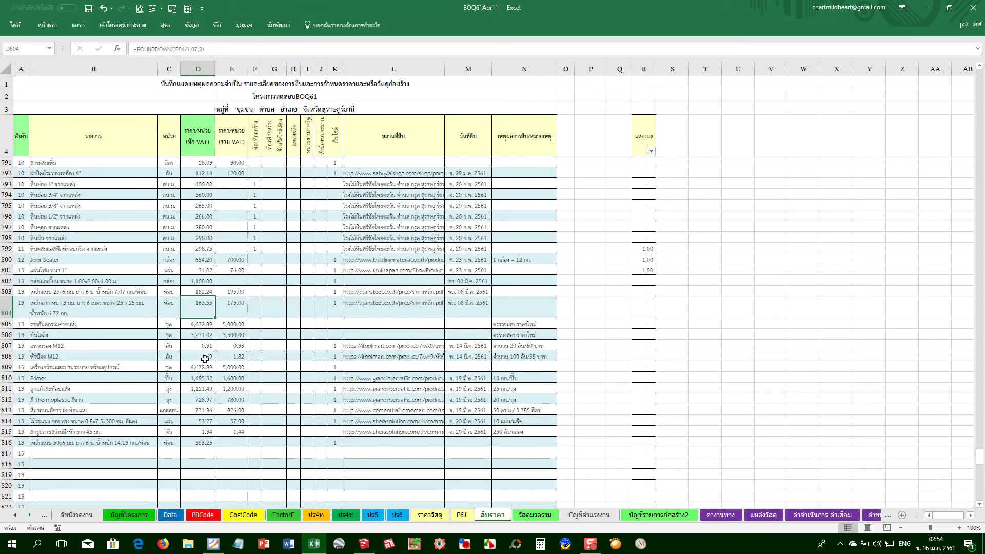
click(205, 443)
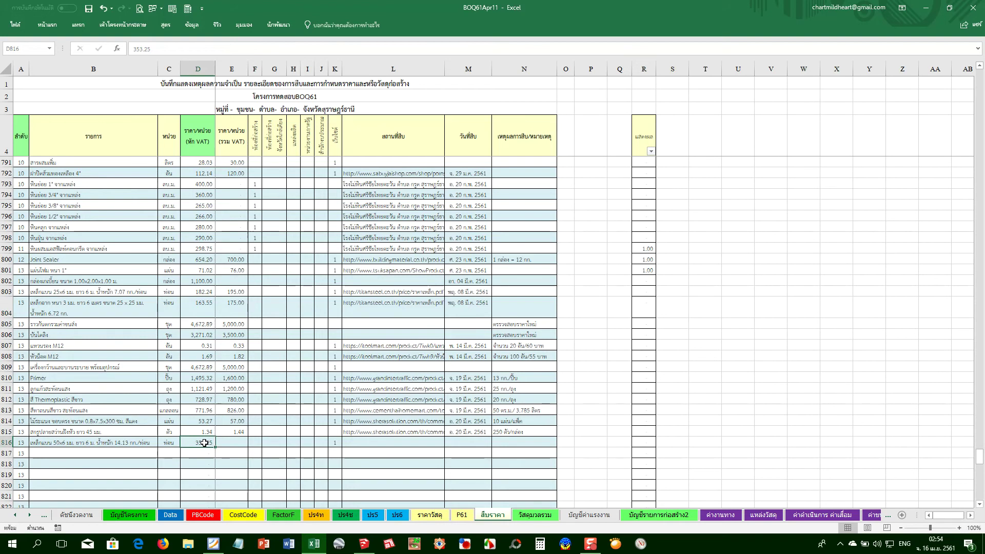
click(384, 444)
click(377, 455)
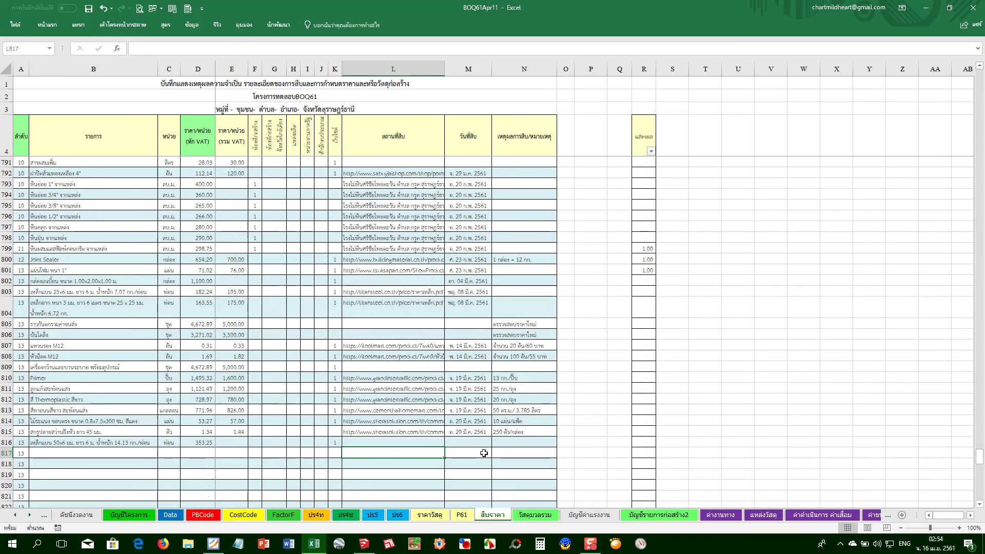
click(457, 452)
click(334, 453)
click(322, 452)
click(255, 454)
click(270, 453)
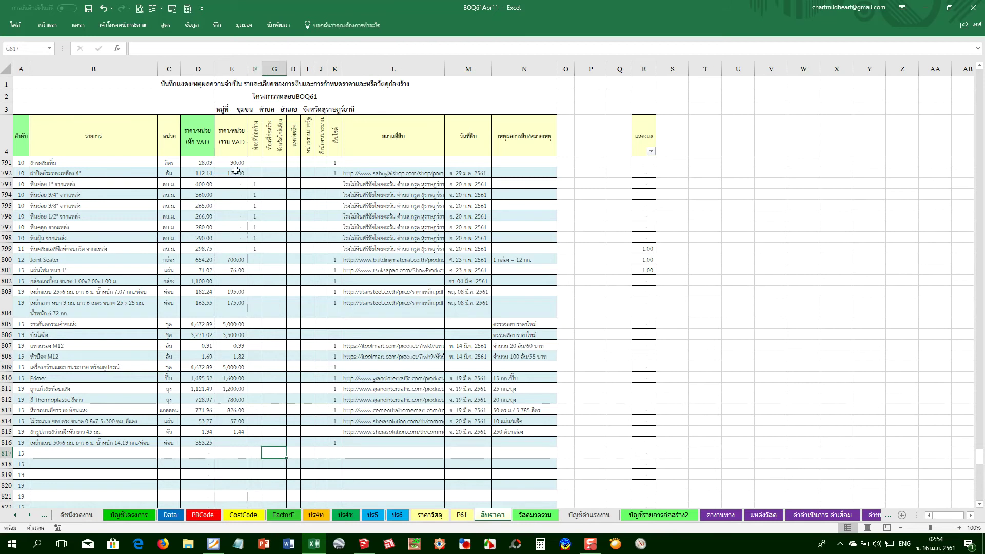
Check the last item's description in B816 and the empty description cell B817
click(67, 452)
scroll(120, 477, down, 2)
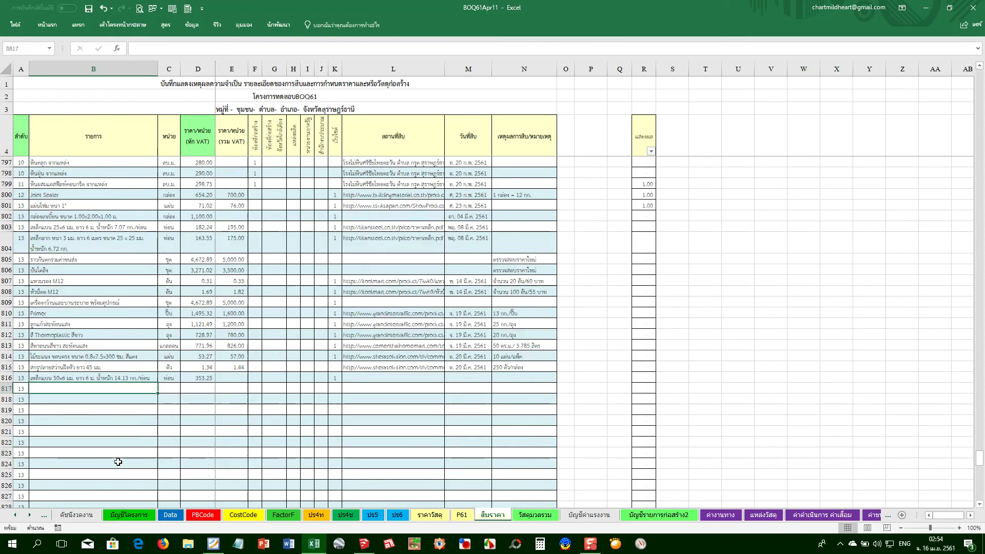
scroll(108, 405, down, 1)
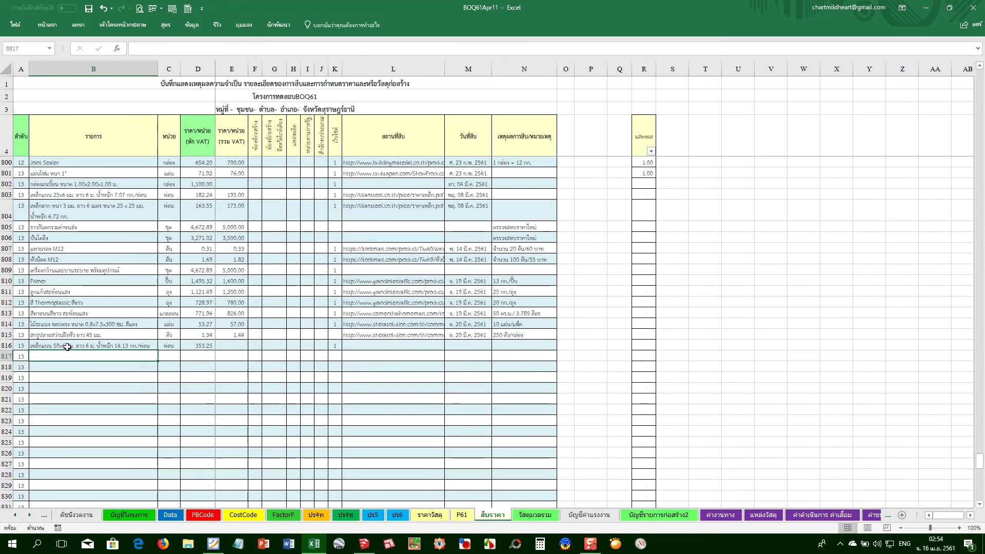
click(71, 347)
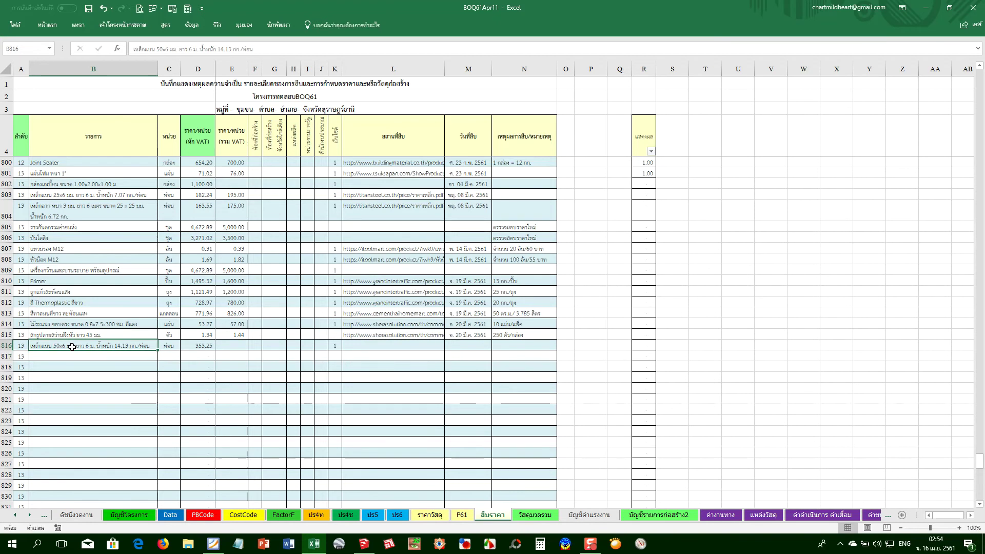
click(112, 356)
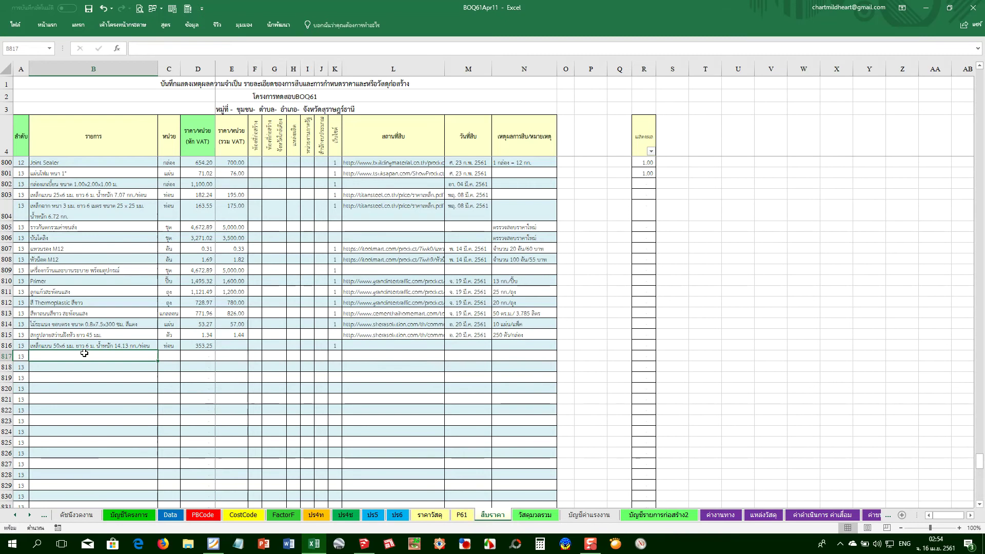
Inspect the total row's item-count formula and the SUMIF total in K896
scroll(82, 378, down, 1)
scroll(83, 377, down, 4)
scroll(83, 378, down, 4)
scroll(83, 378, up, 4)
scroll(82, 378, up, 4)
scroll(66, 417, down, 4)
scroll(66, 421, down, 5)
scroll(66, 421, down, 5)
scroll(75, 446, down, 3)
scroll(297, 446, down, 3)
scroll(349, 424, down, 4)
click(96, 388)
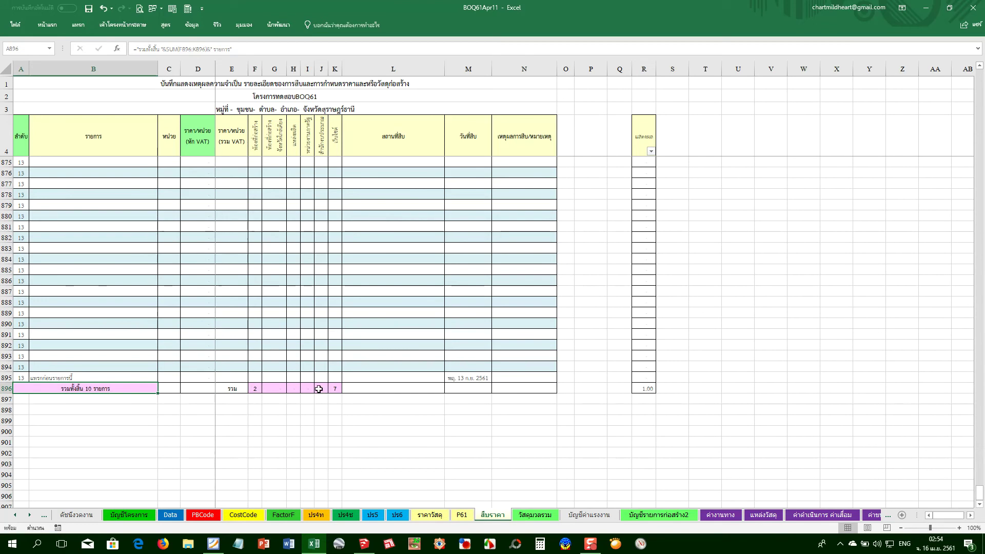
click(334, 389)
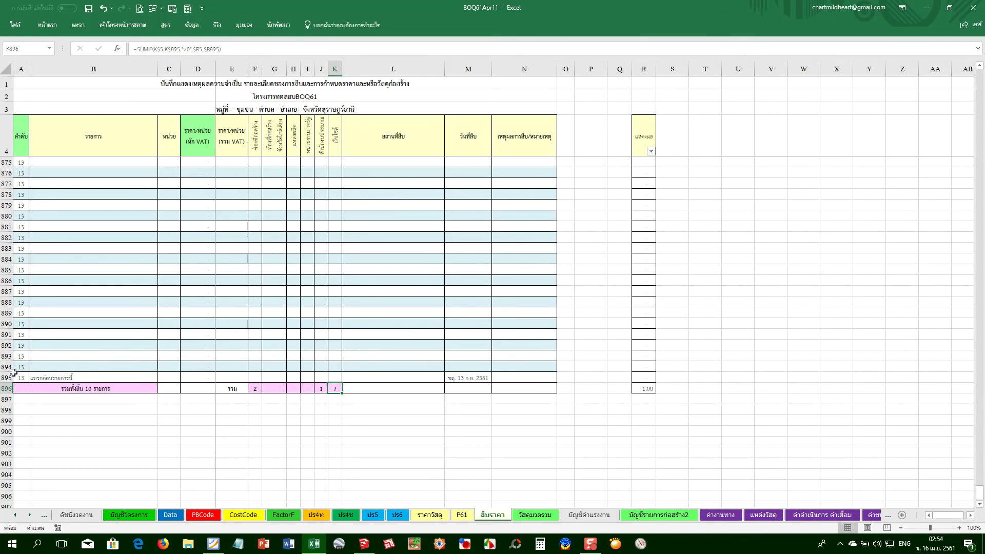
Read the insert-before marker in B895 and select whole rows 895 to 904
scroll(47, 292, up, 3)
scroll(47, 282, down, 4)
scroll(36, 287, down, 2)
click(31, 281)
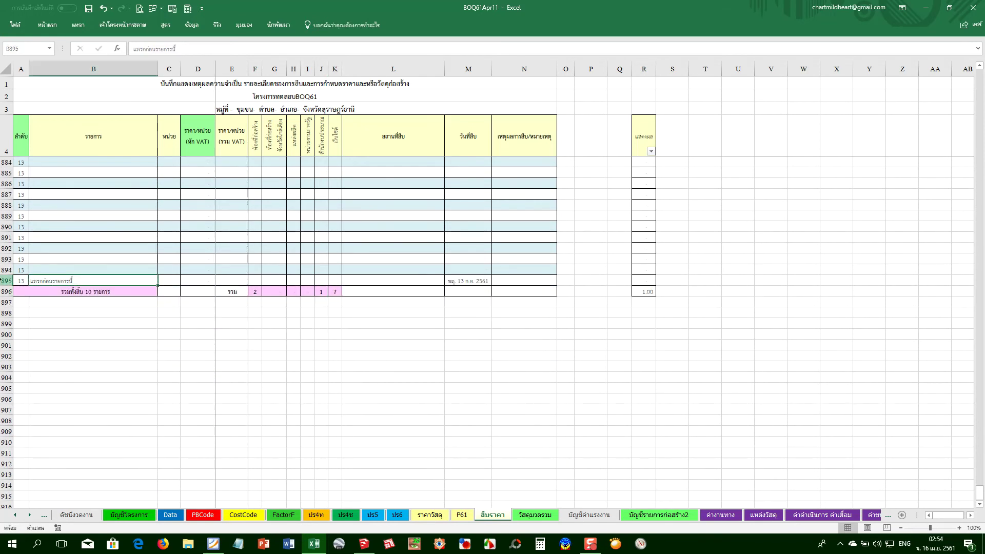
drag(4, 281, 2, 388)
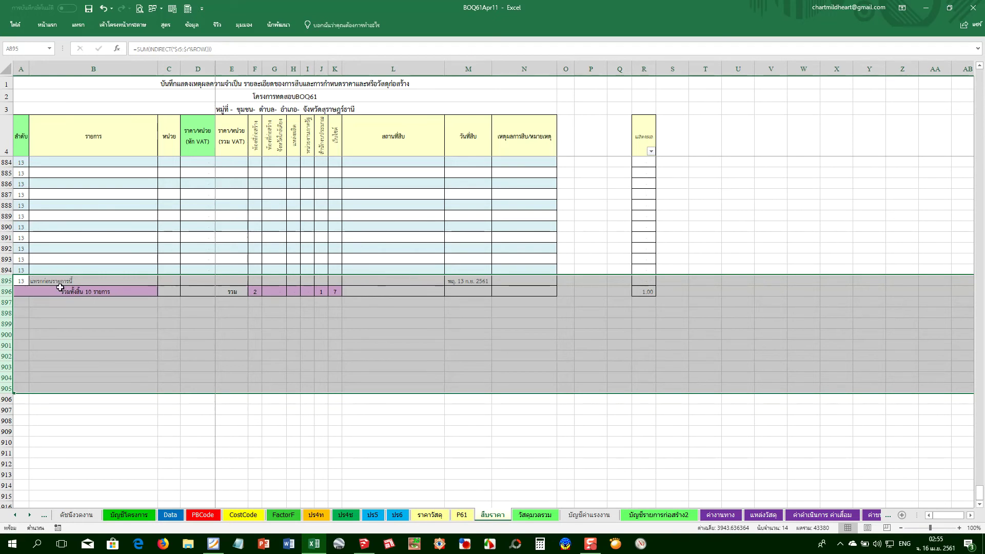
click(51, 281)
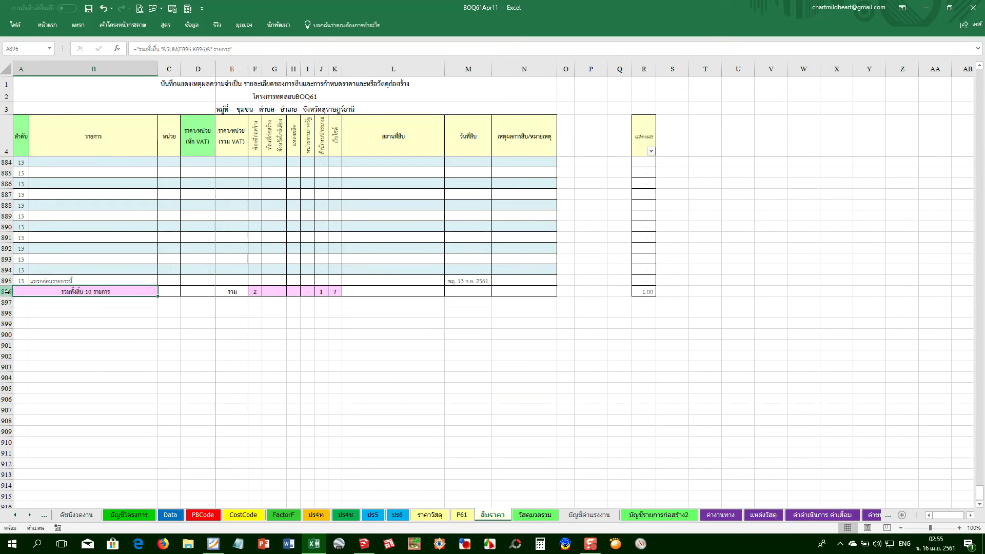
right_click(9, 291)
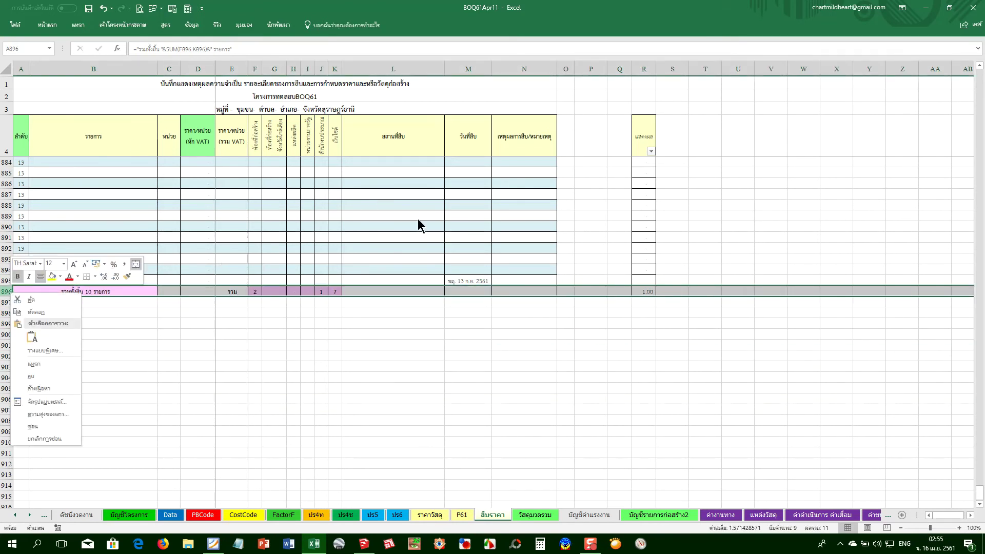
click(141, 324)
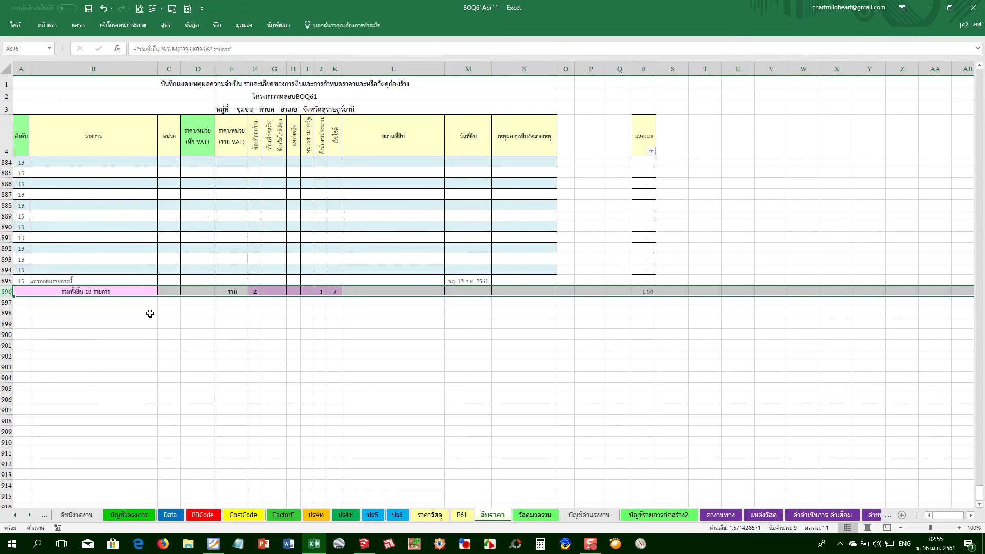
click(95, 313)
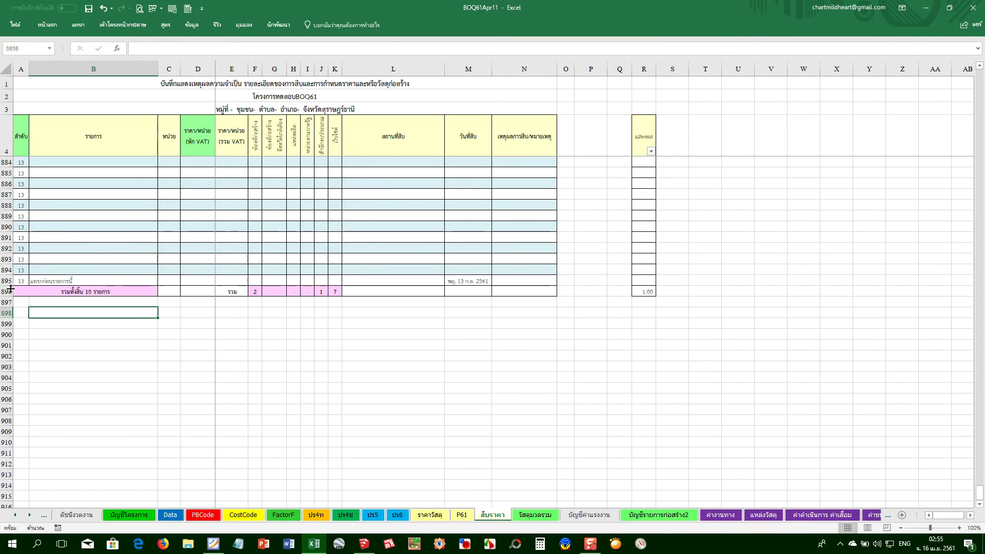
click(78, 280)
click(75, 223)
drag(6, 302, 3, 415)
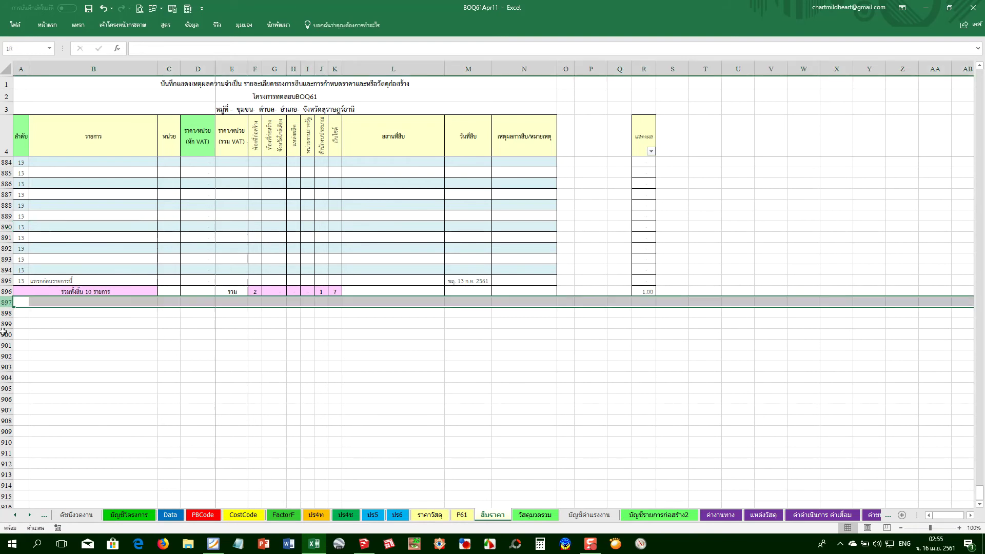
right_click(7, 302)
click(37, 378)
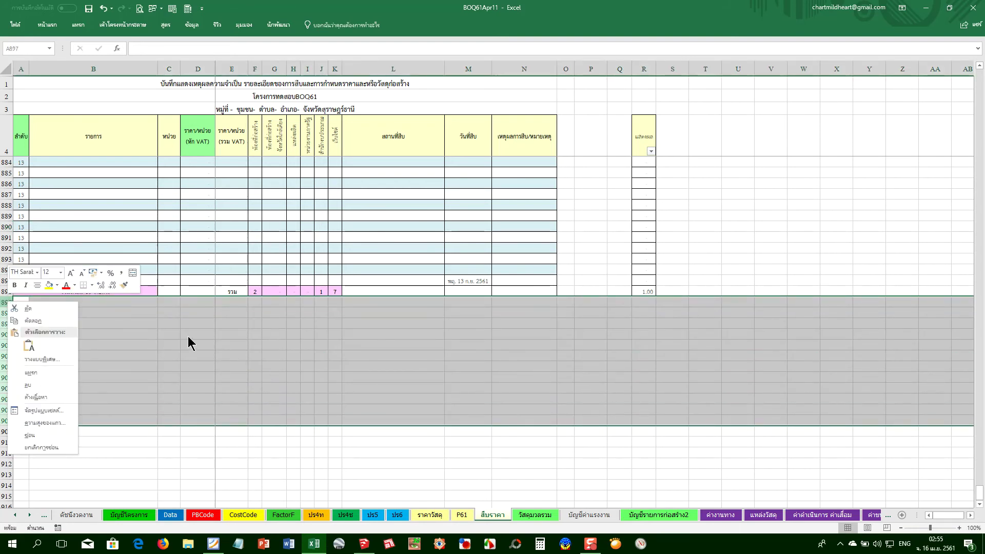
drag(19, 279, 2, 442)
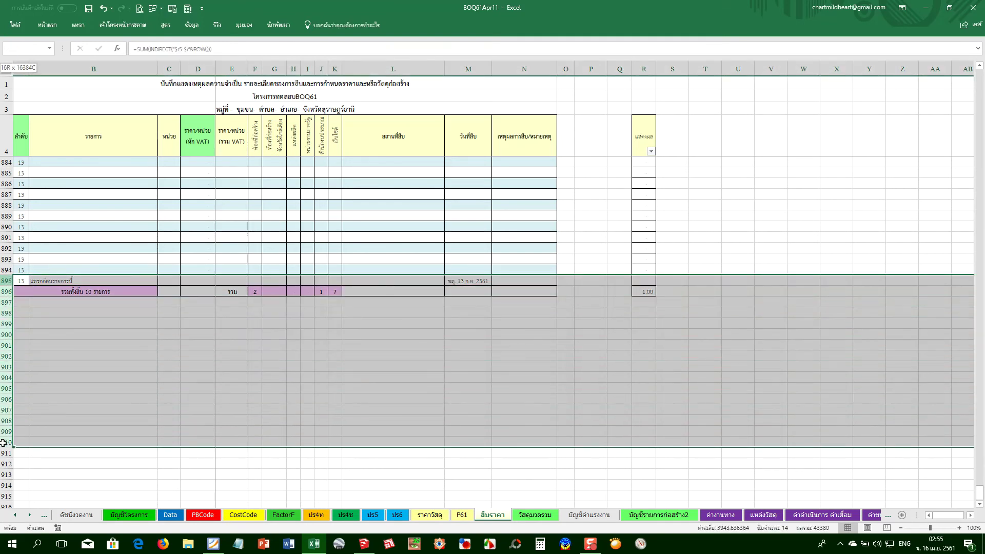
right_click(5, 422)
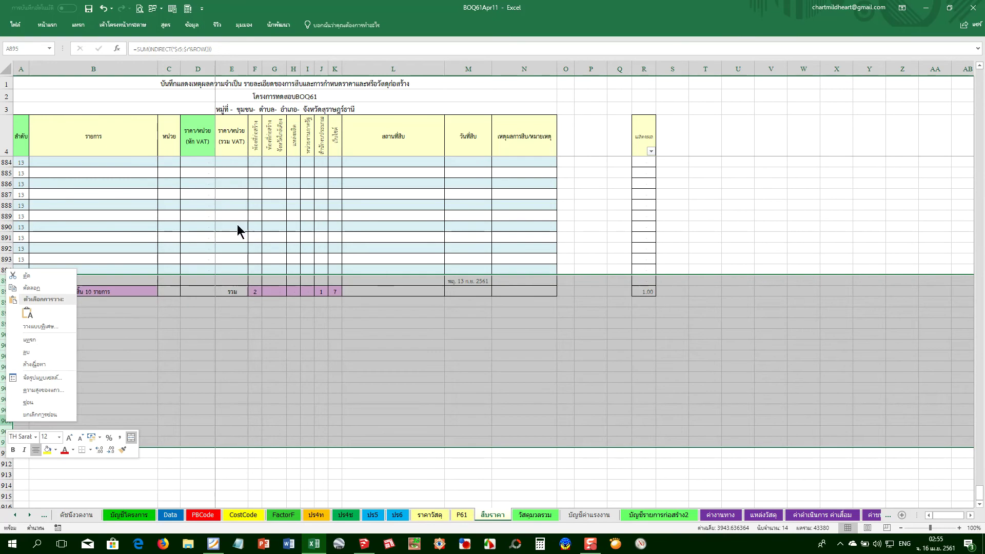
key(Escape)
click(204, 237)
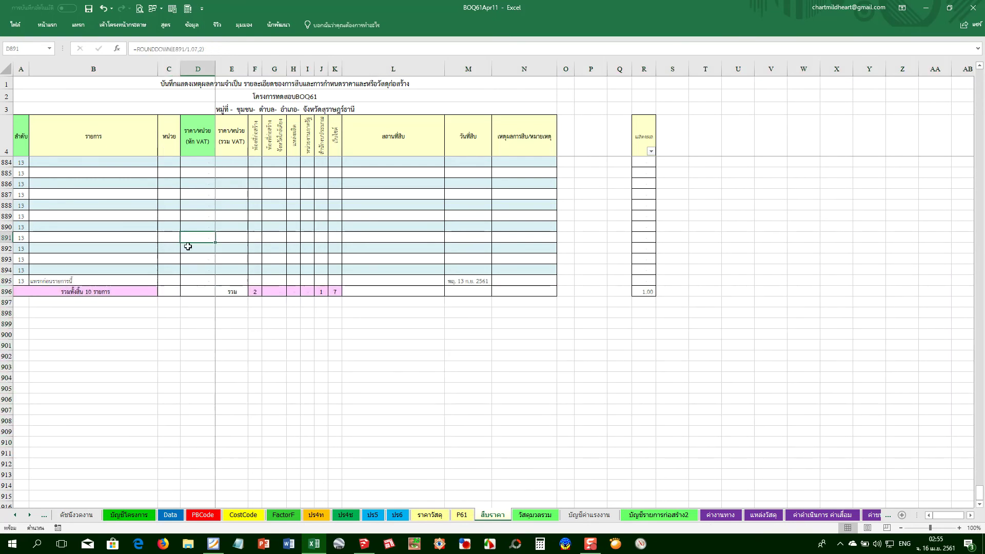
click(128, 277)
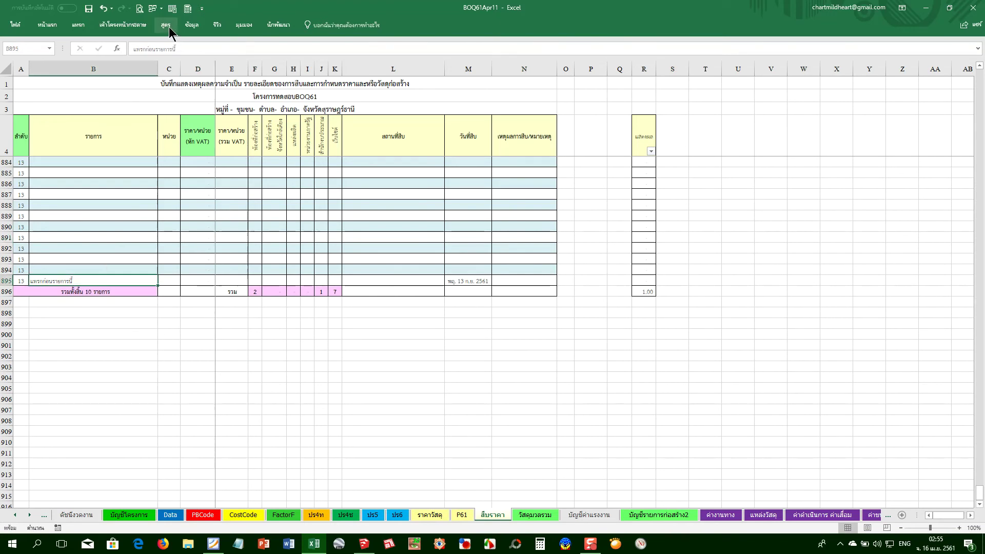
Open Name Manager and select ราคาวัสดุสืบราคา, which refers to สืบราคา!$B$5:$D$895
click(169, 28)
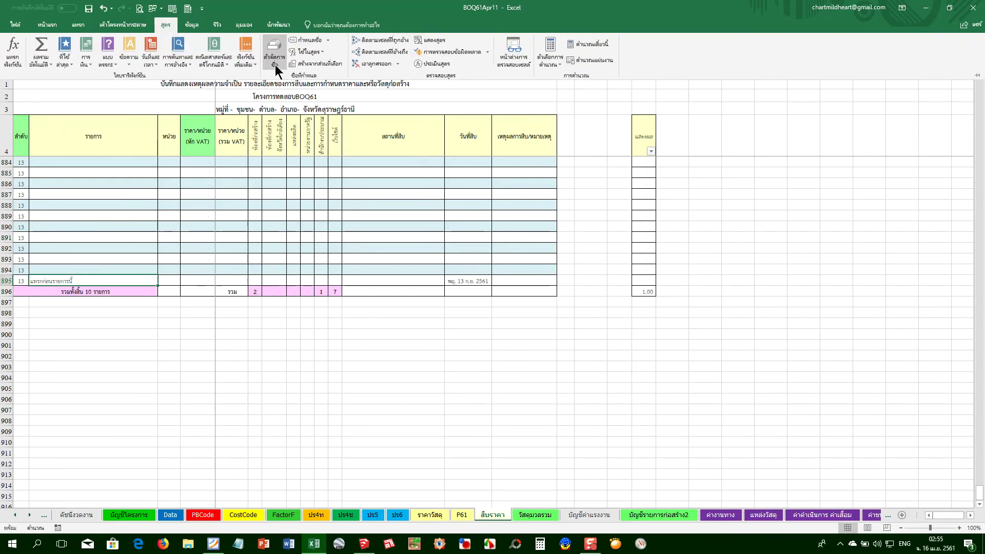
click(276, 65)
drag(776, 337, 767, 420)
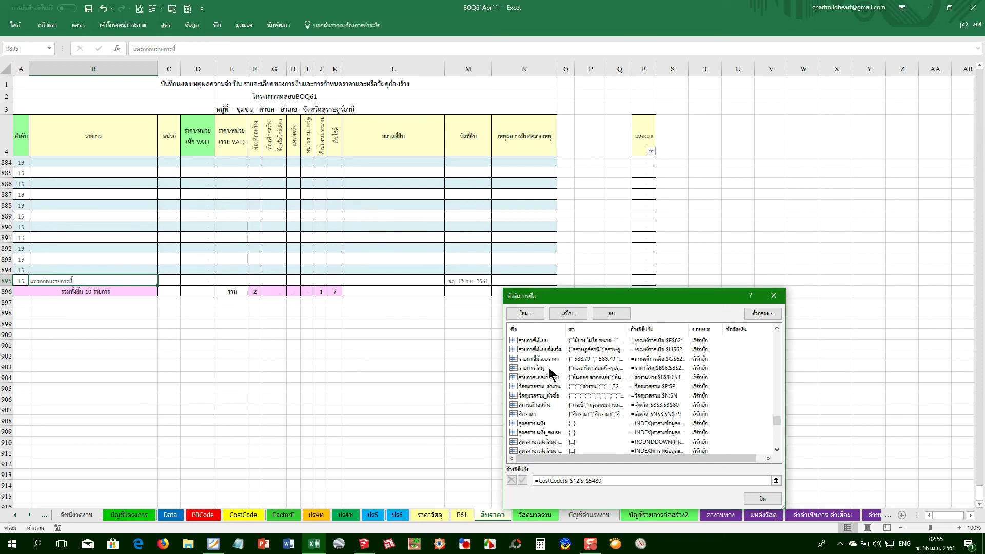
scroll(529, 368, up, 2)
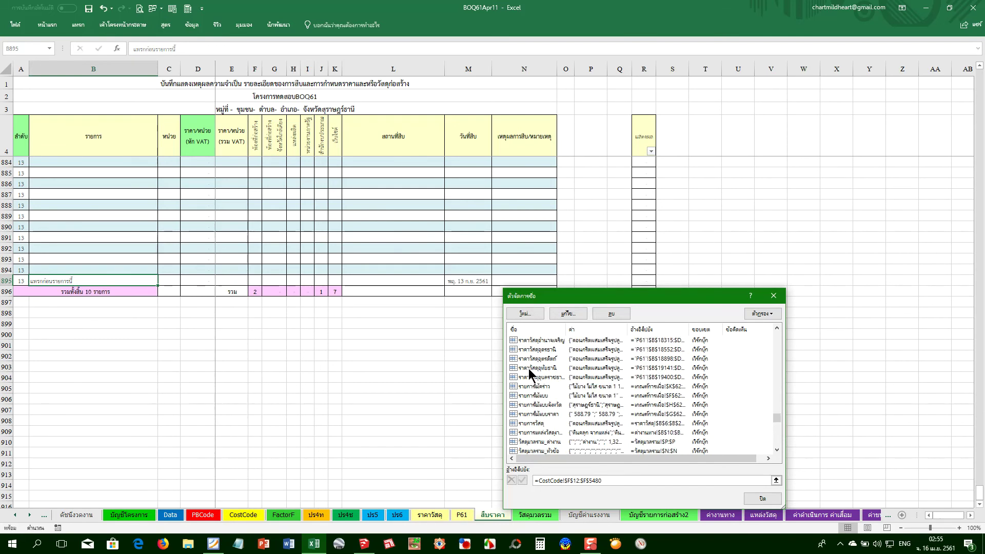
scroll(549, 401, up, 3)
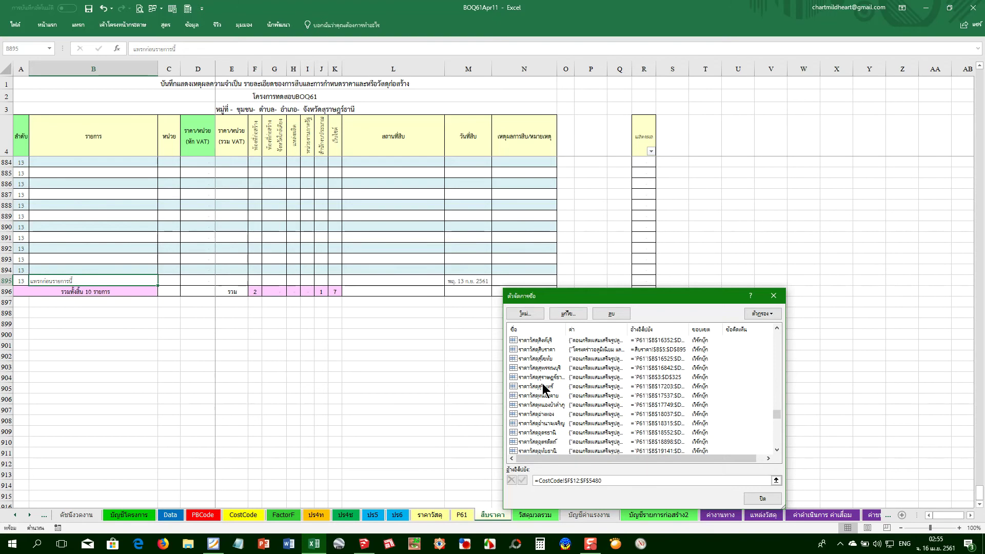
click(549, 349)
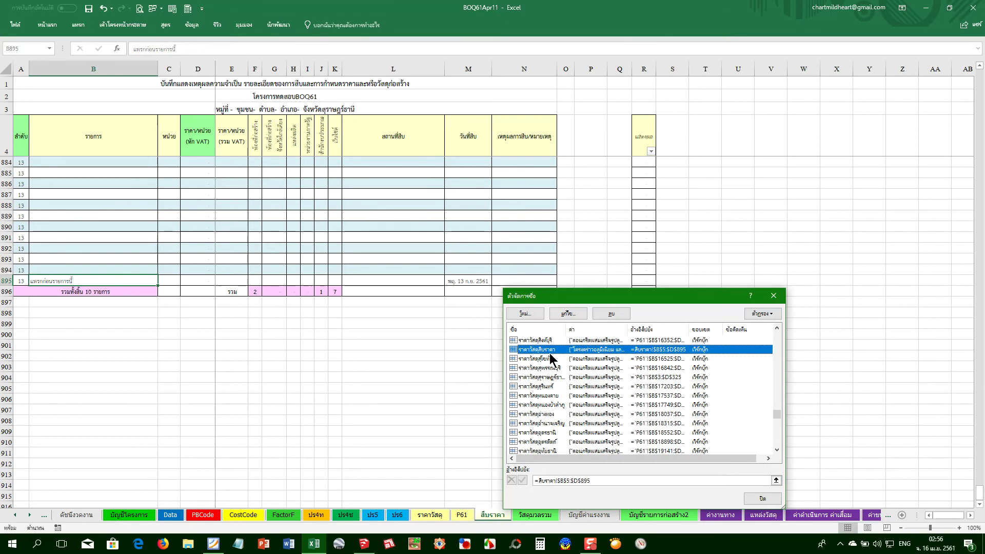
Close the Name Manager and select rows 890–894 on the สืบราคา sheet
click(761, 499)
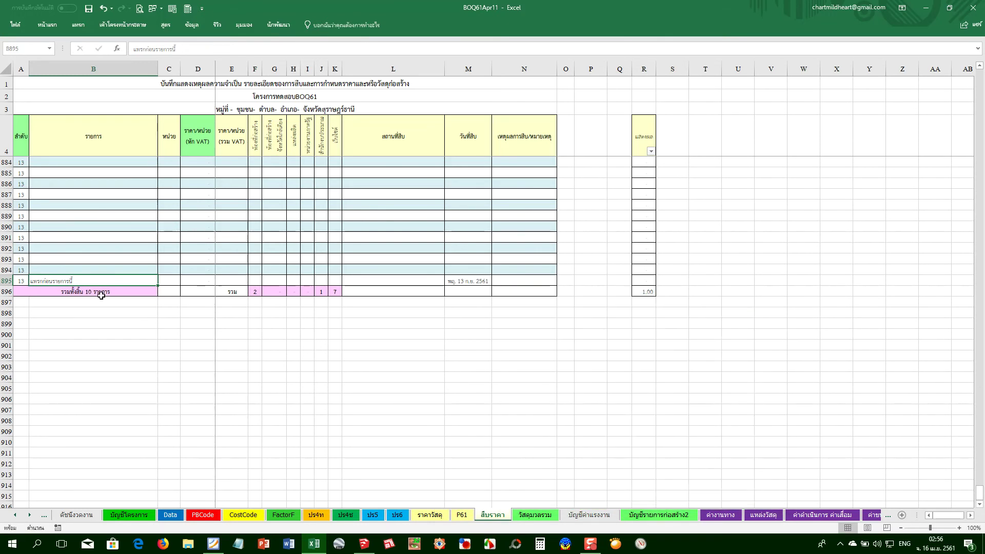
click(4, 282)
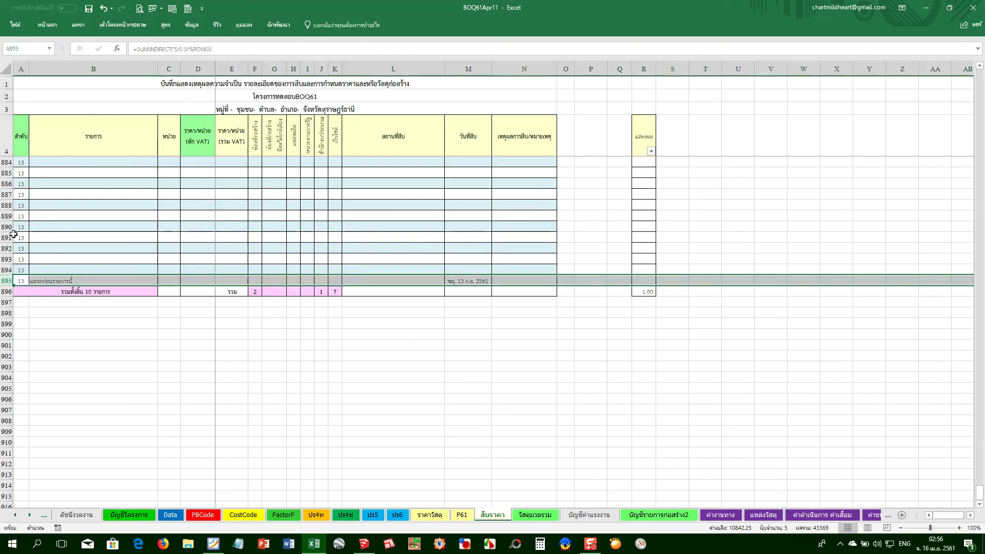
drag(4, 227, 5, 266)
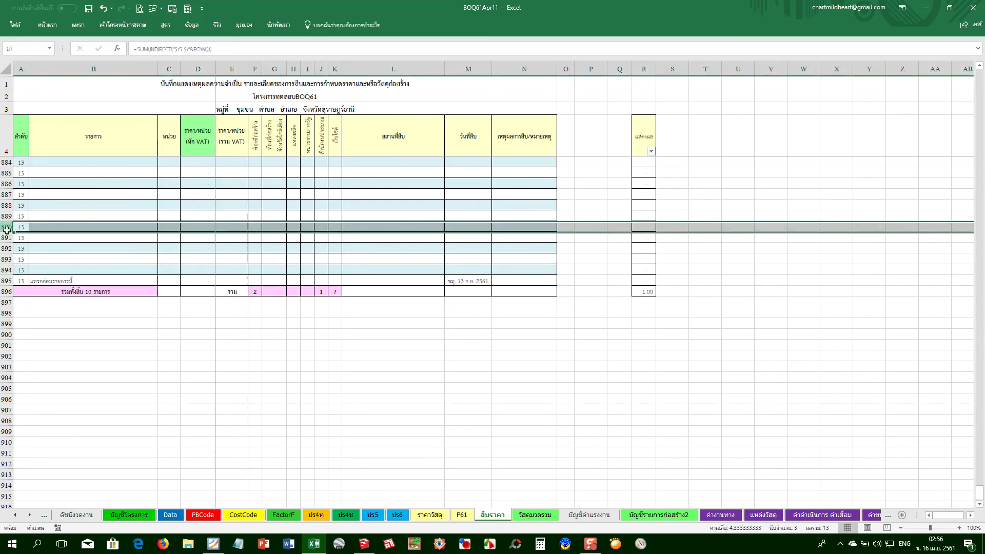
right_click(5, 265)
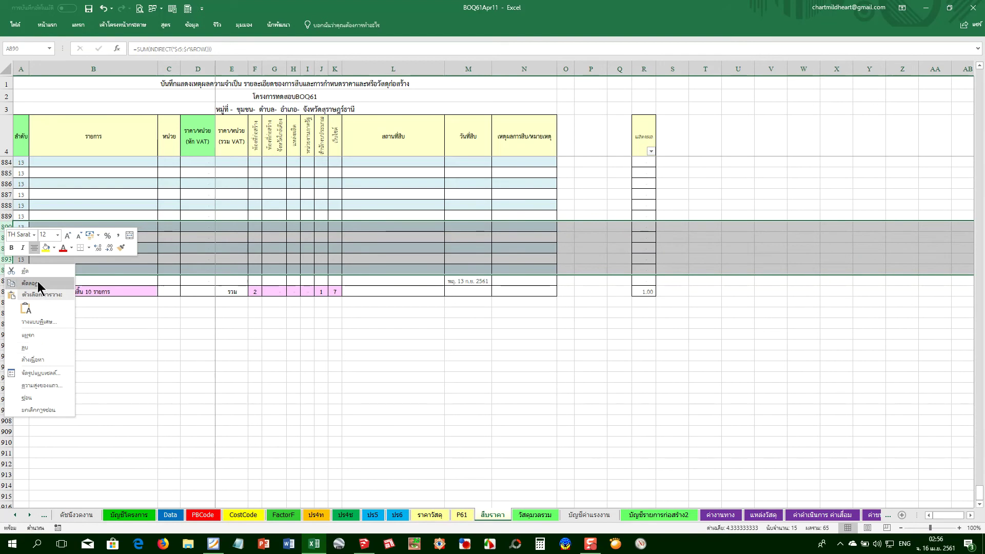
key(Escape)
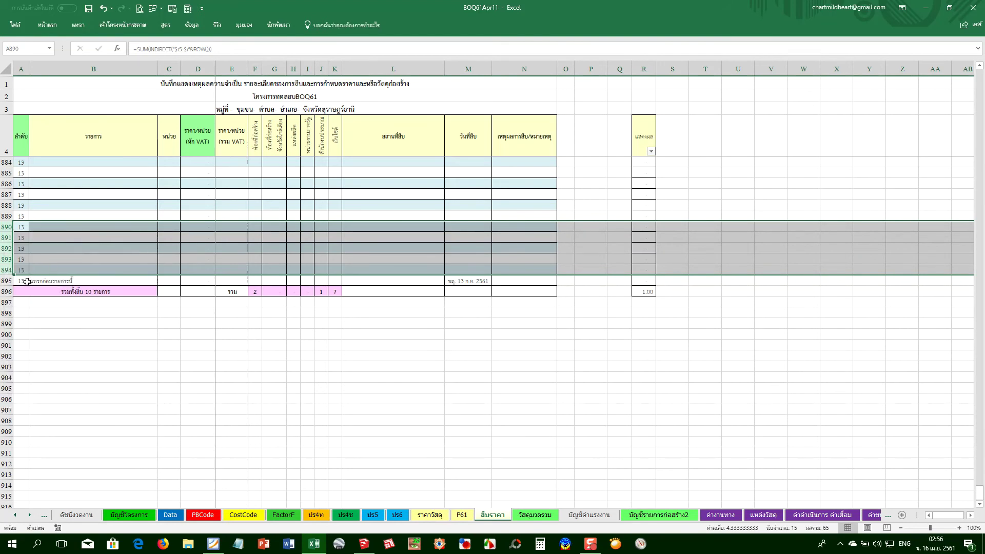
Copy rows 890–894, cancel the pending copy, and select description cell B892
right_click(5, 269)
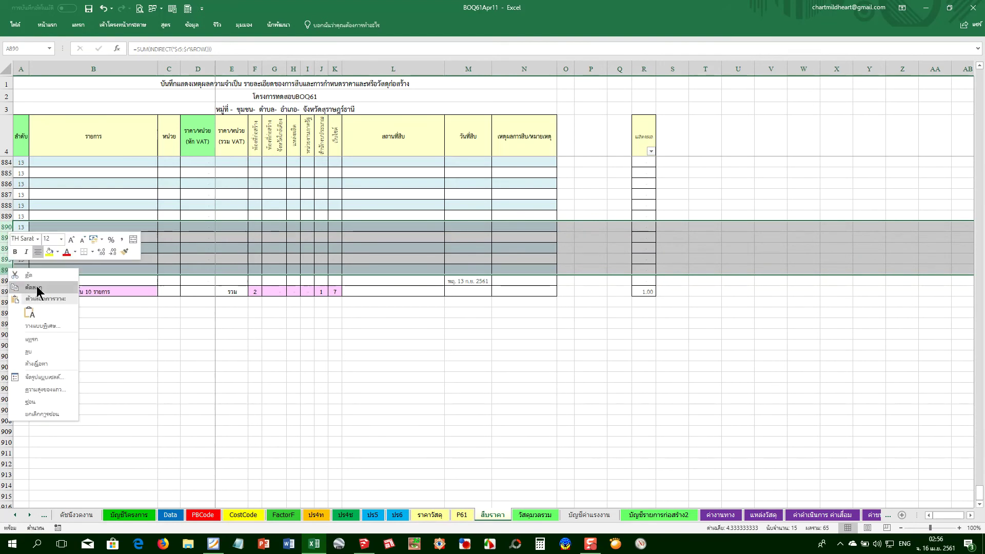
click(37, 288)
right_click(9, 281)
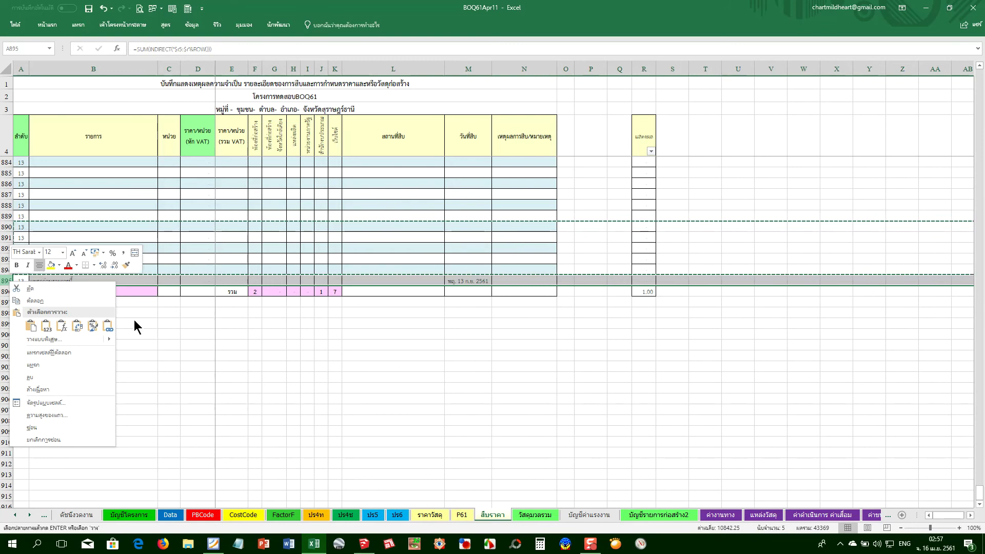
key(Escape)
key(Escape)
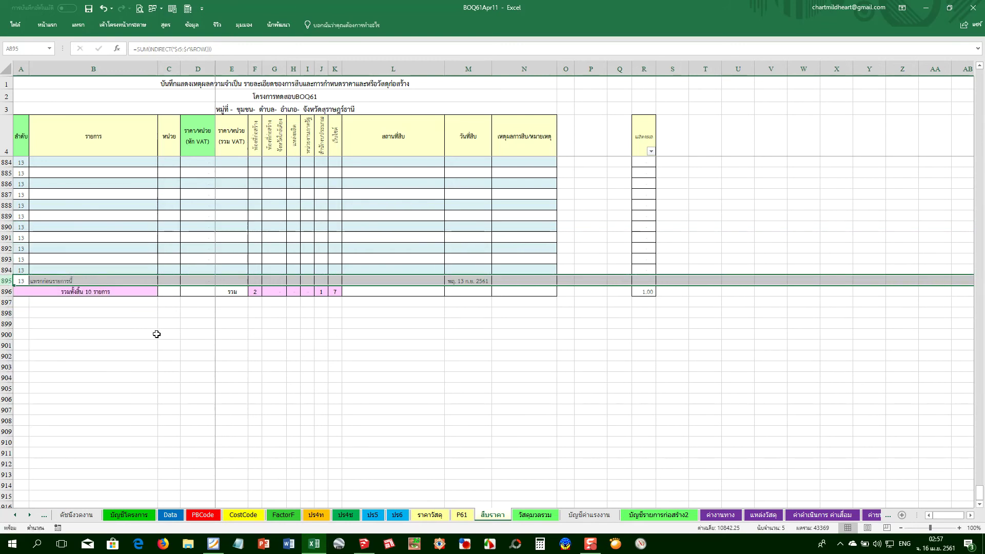
click(90, 248)
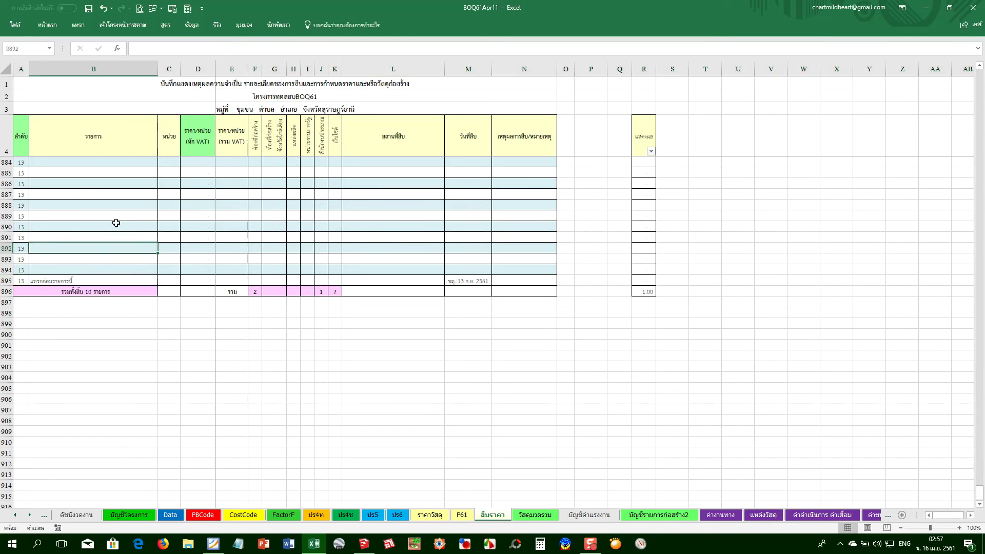
scroll(117, 231, up, 3)
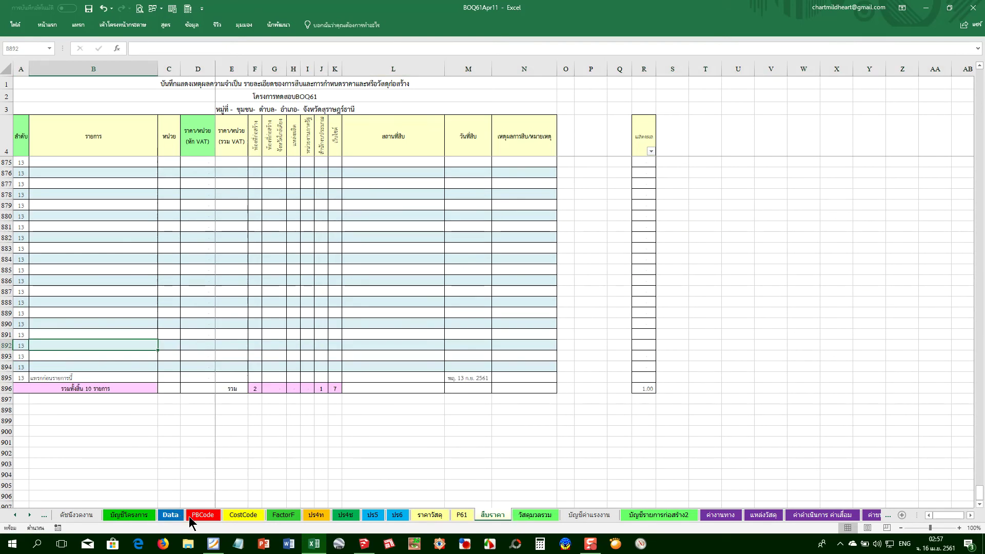
On the CostCode sheet, check descriptions G289, G291, G297 and the N297 formula's references
click(177, 514)
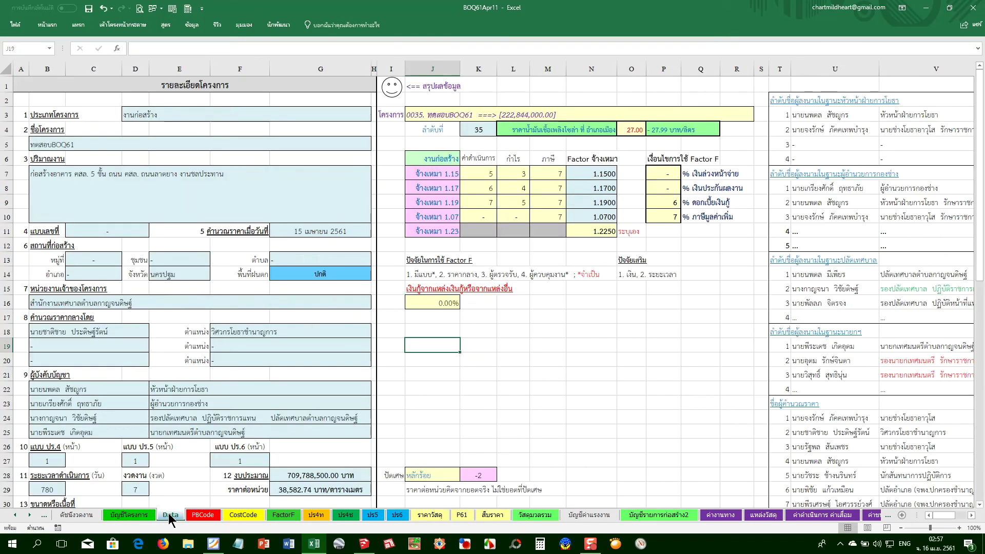
click(243, 516)
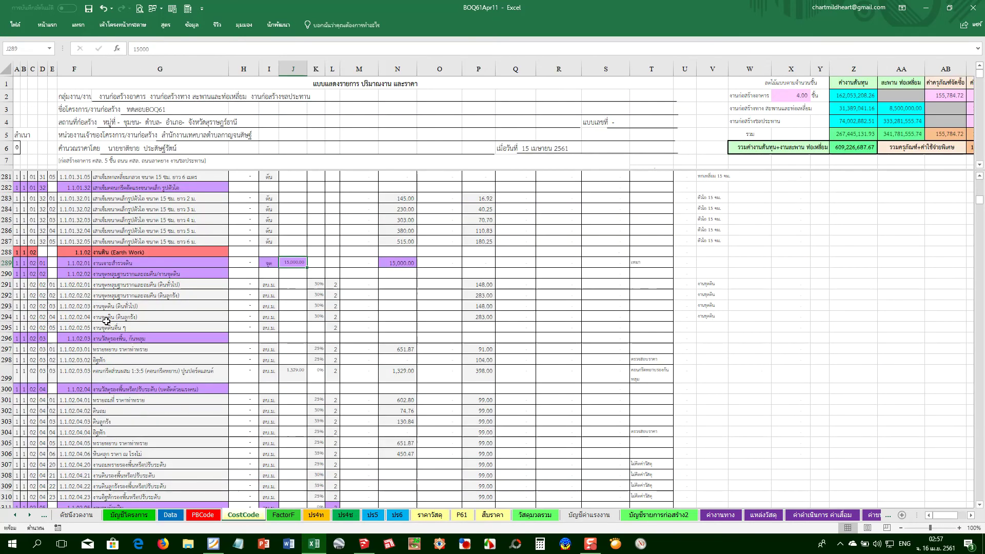
click(125, 262)
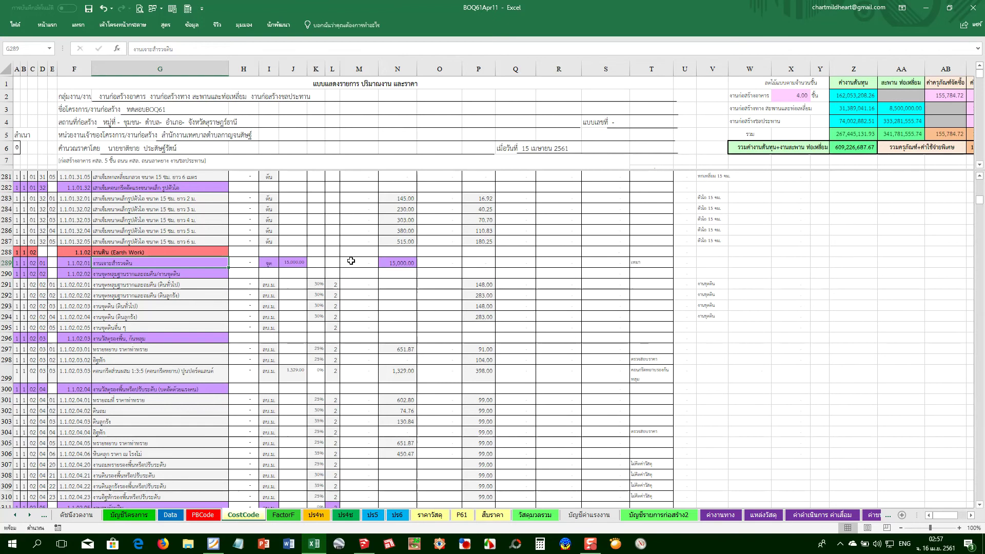
click(144, 285)
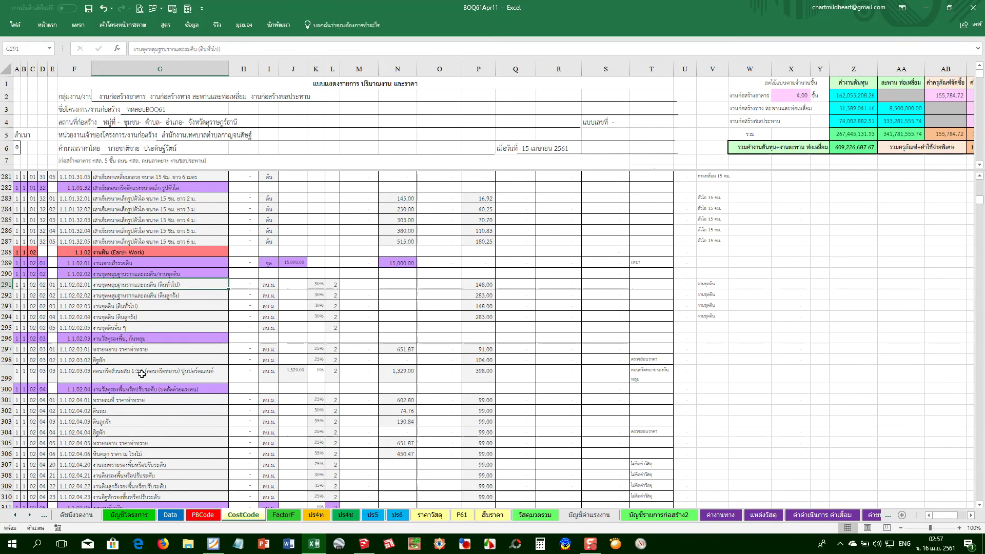
click(120, 349)
click(392, 347)
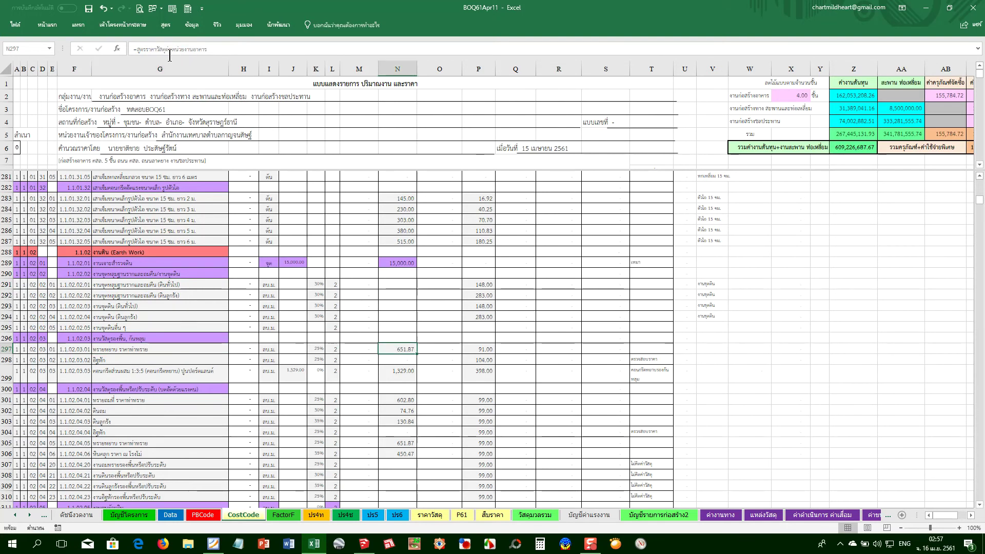
click(204, 49)
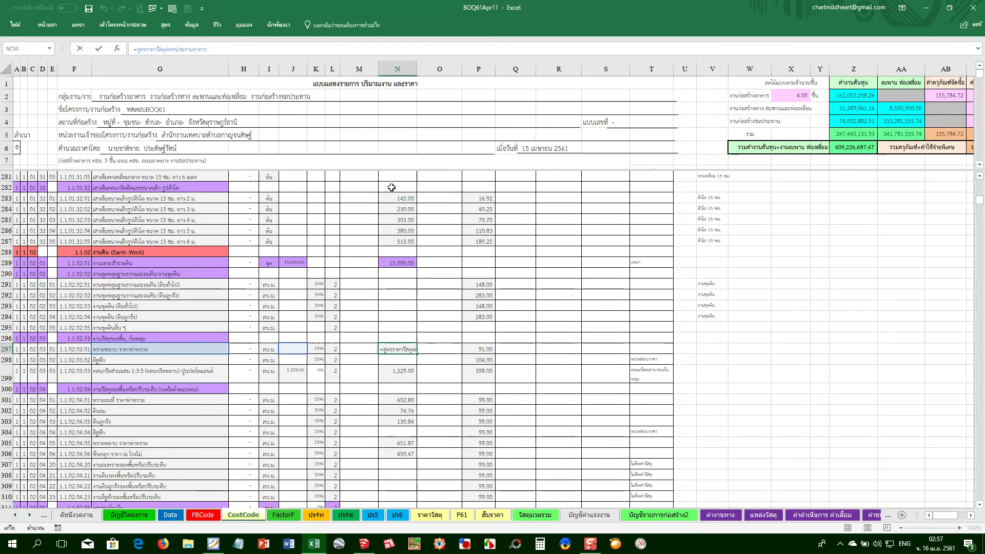
click(396, 156)
Inspect the N299, J297 and O299 values, leave N297 unchanged, and return to P61
scroll(402, 158, down, 1)
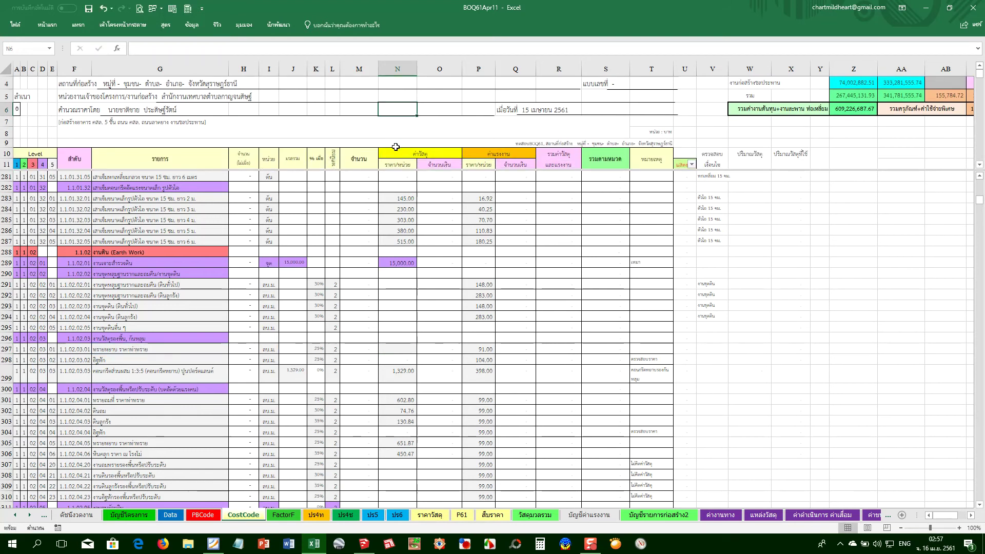
click(394, 373)
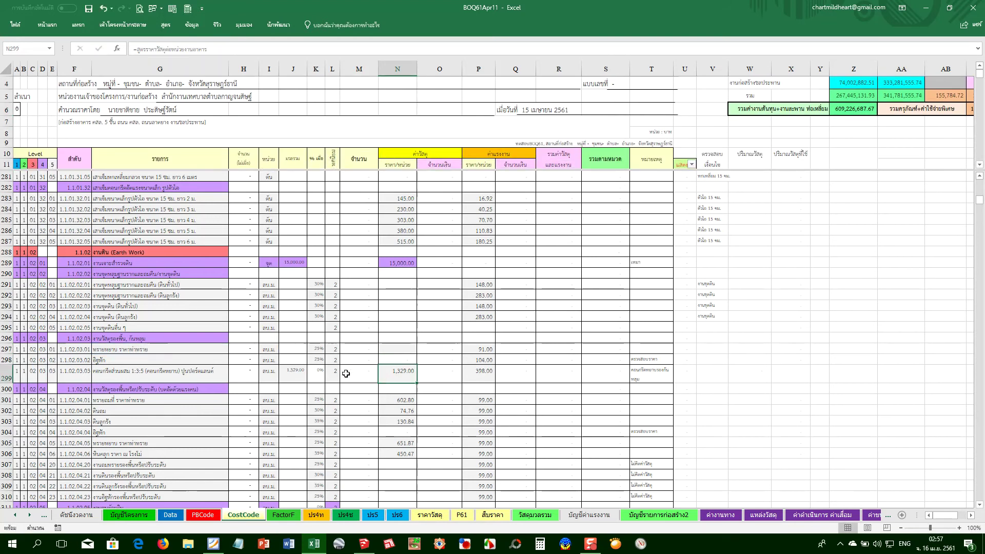
click(287, 348)
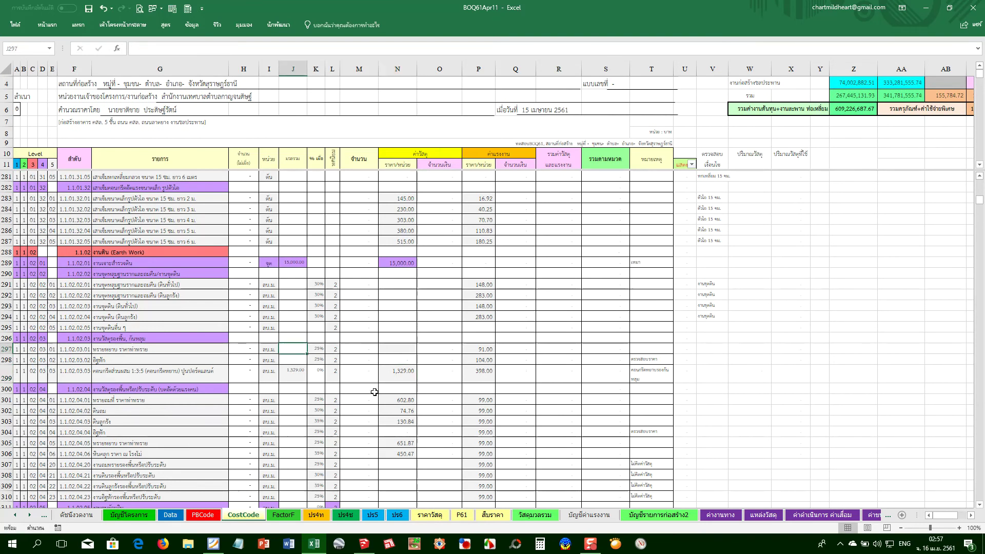
click(406, 378)
double_click(396, 348)
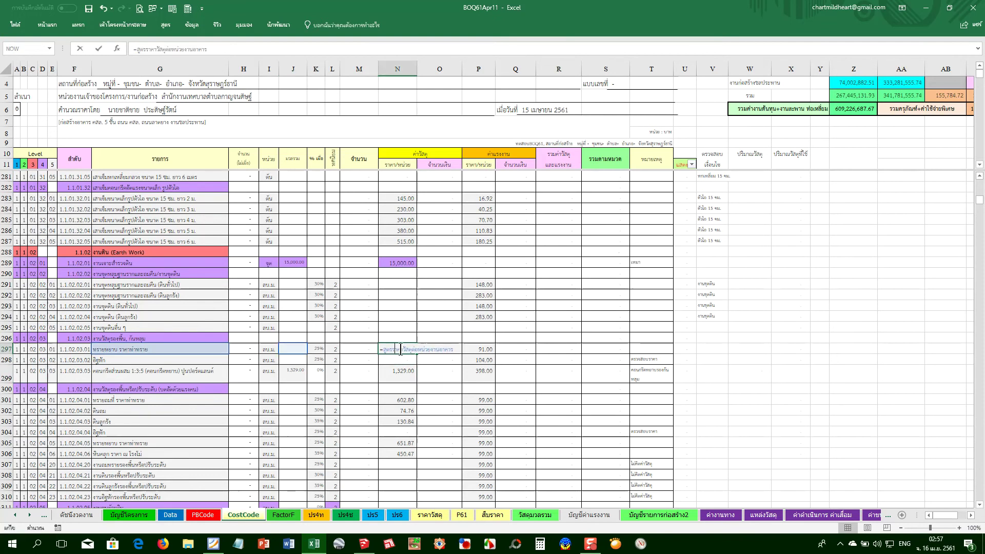
key(Escape)
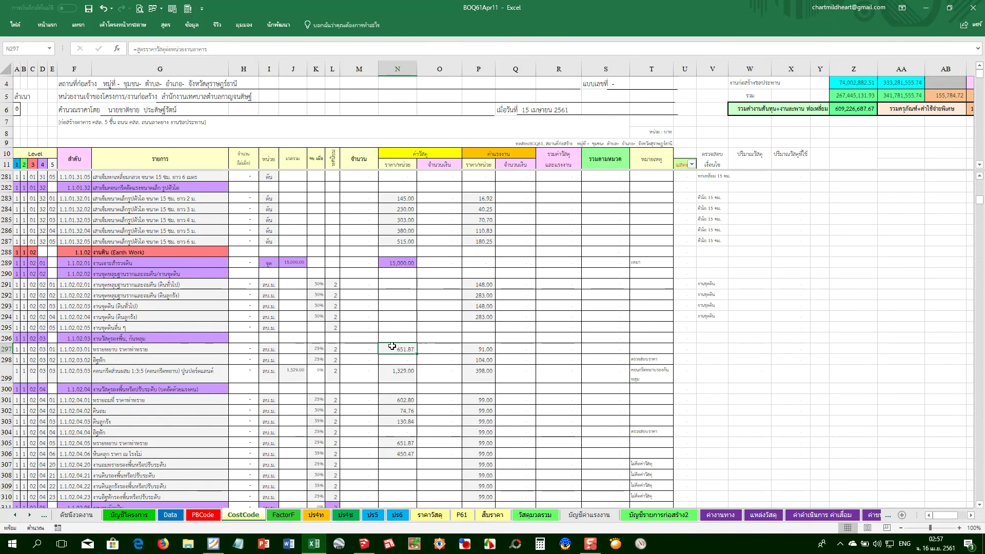
click(438, 376)
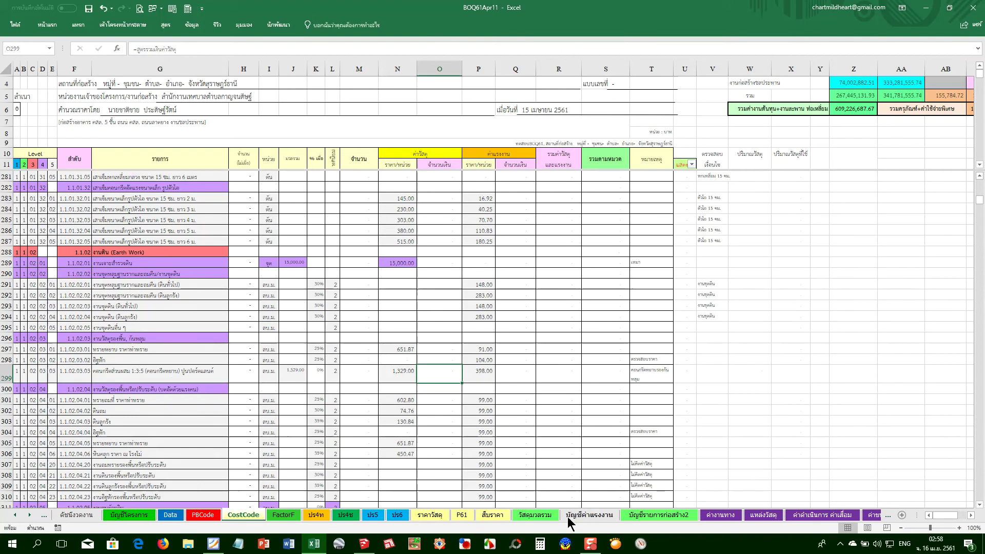
click(461, 516)
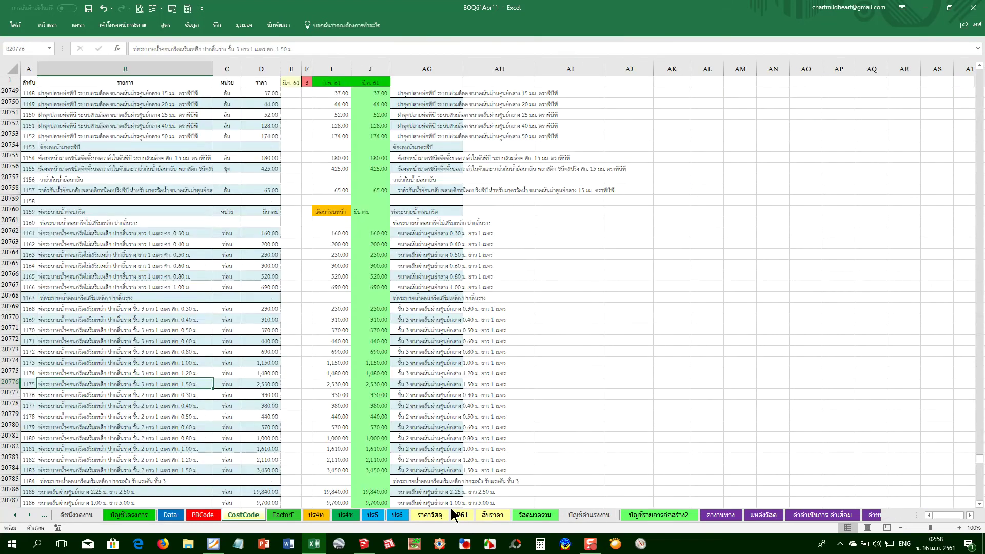
Jump to the top of P61 and check prices in J3, J6, I29 and I30
click(76, 320)
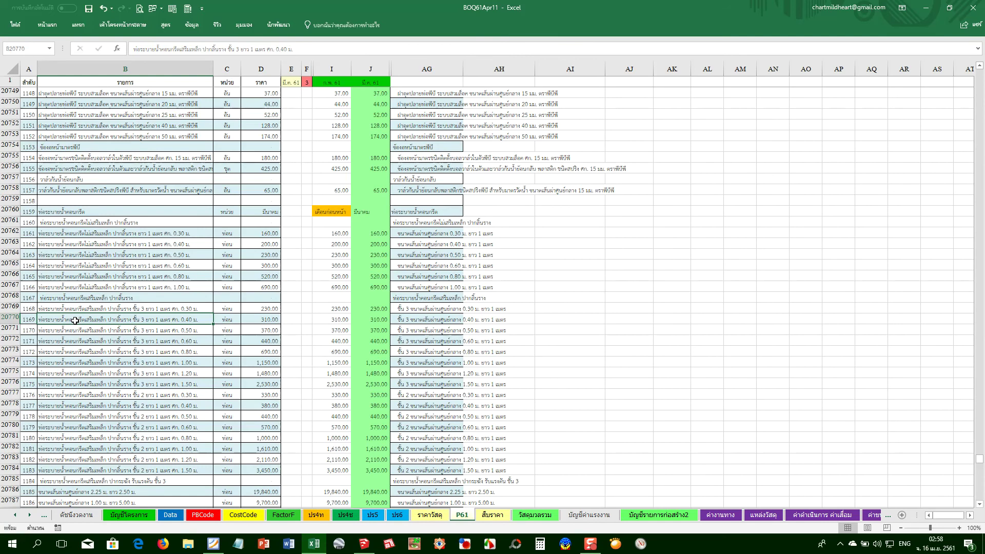
key(ctrl+Home)
key(Up)
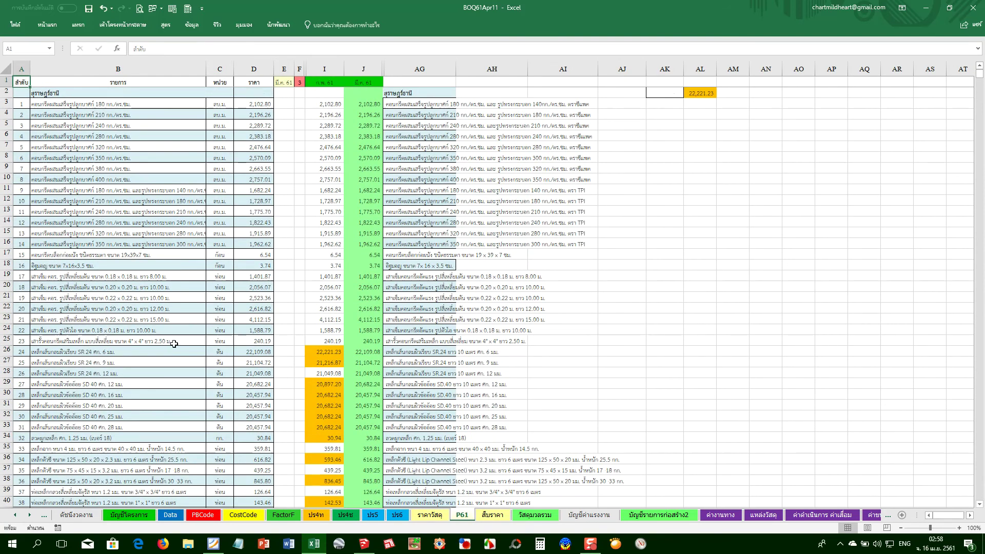
click(364, 92)
click(363, 134)
click(367, 204)
key(ctrl+Up)
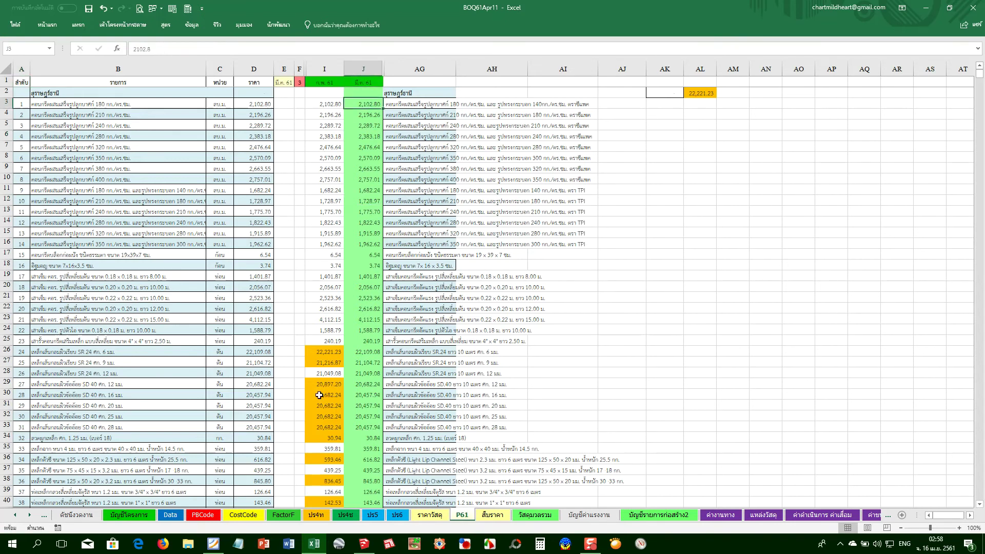
click(319, 396)
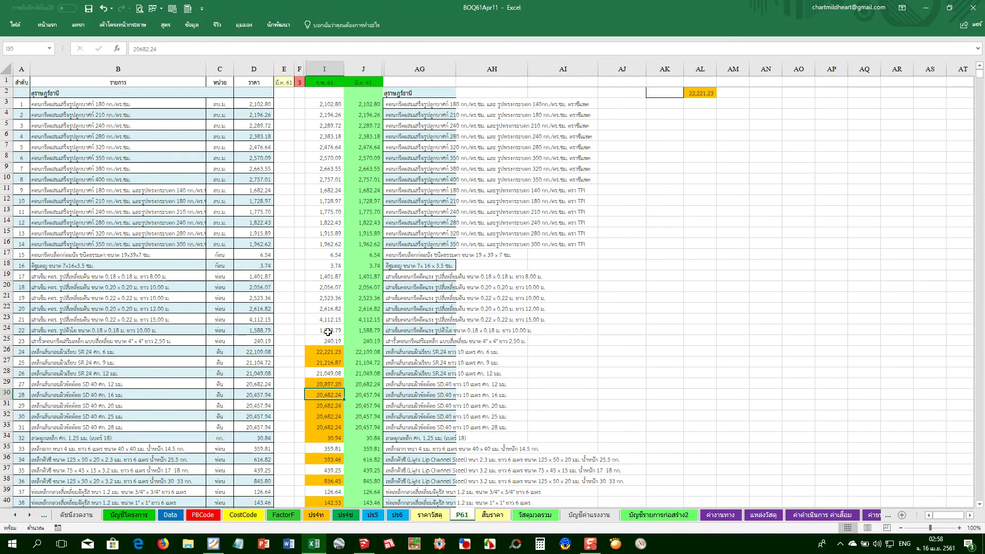
click(329, 383)
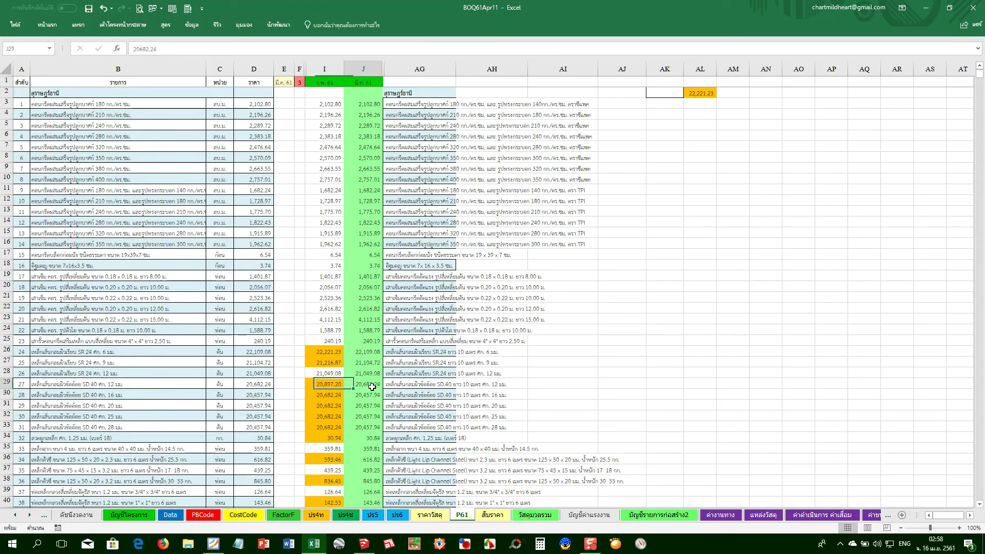
Scroll down the item rows to the empty rows near 1431 and open Find
scroll(298, 402, down, 4)
click(48, 435)
key(Left)
scroll(71, 460, down, 12)
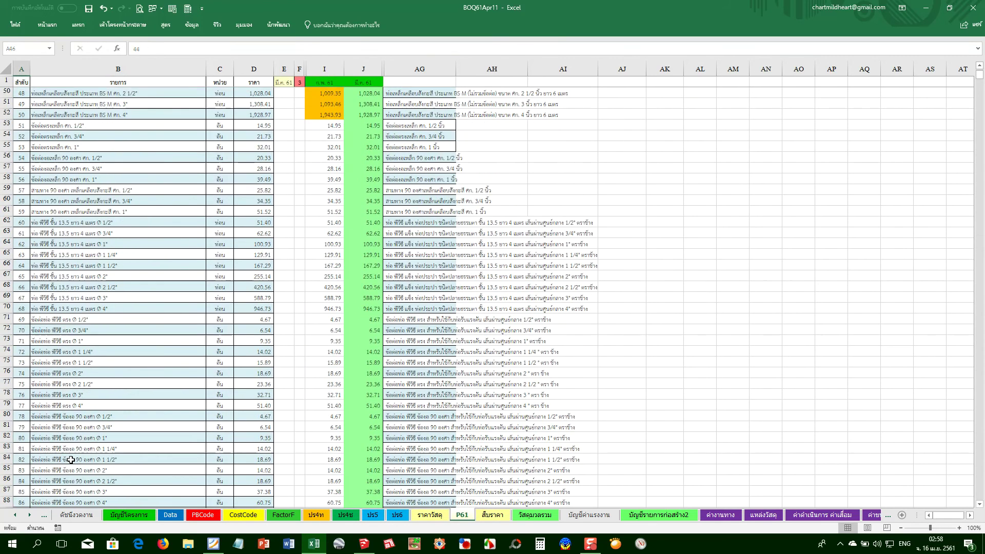
scroll(70, 459, down, 5)
scroll(71, 460, down, 5)
scroll(70, 460, down, 3)
key(ctrl+Down)
key(ctrl+Down)
key(ctrl+Down)
key(ctrl+Down)
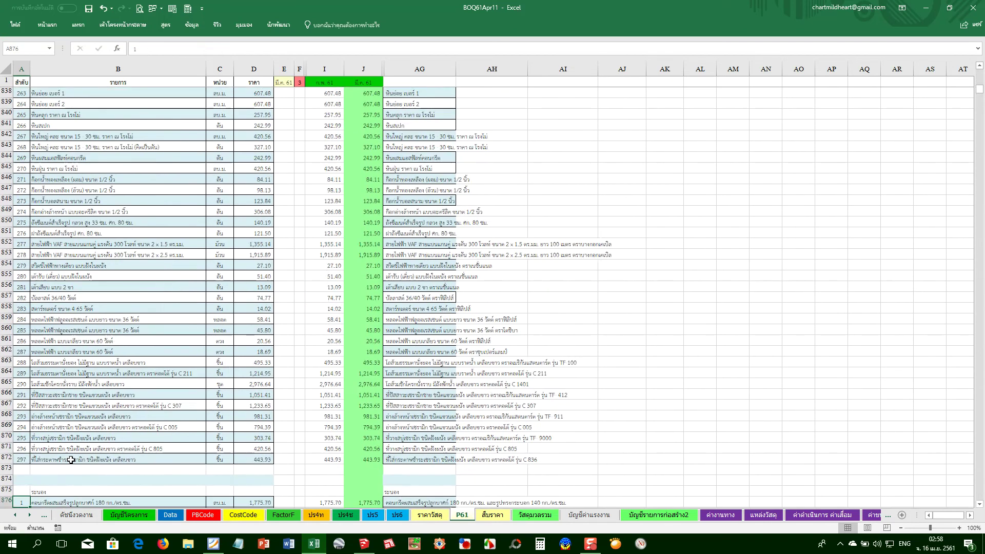
key(ctrl+Down)
key(ctrl+Down)
click(164, 319)
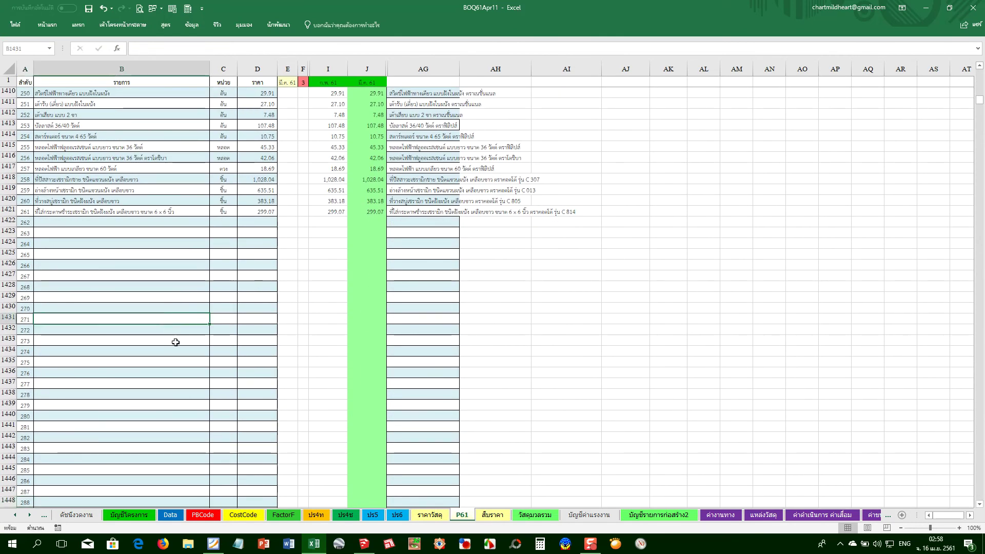
scroll(175, 340, down, 2)
scroll(180, 328, down, 3)
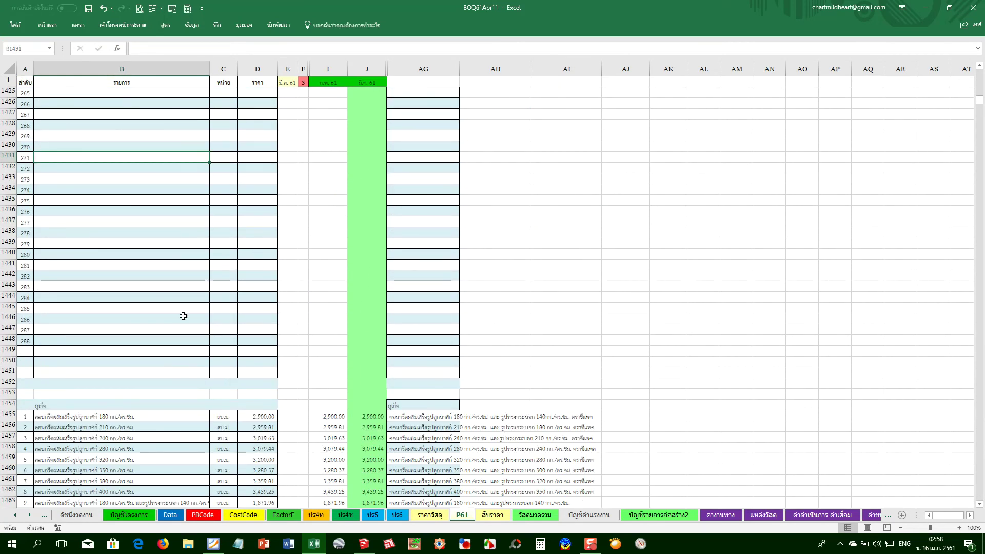
key(ctrl+f)
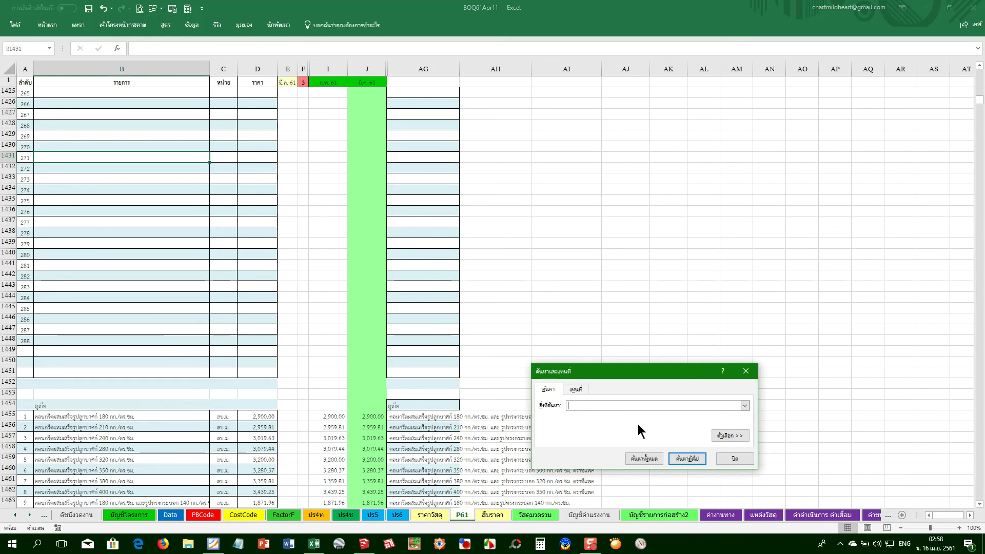
Search for 'สุพรรณ' and select the first สุพรรณบุรี price in column J
key(grave)
text(สุพรรณ)
key(Return)
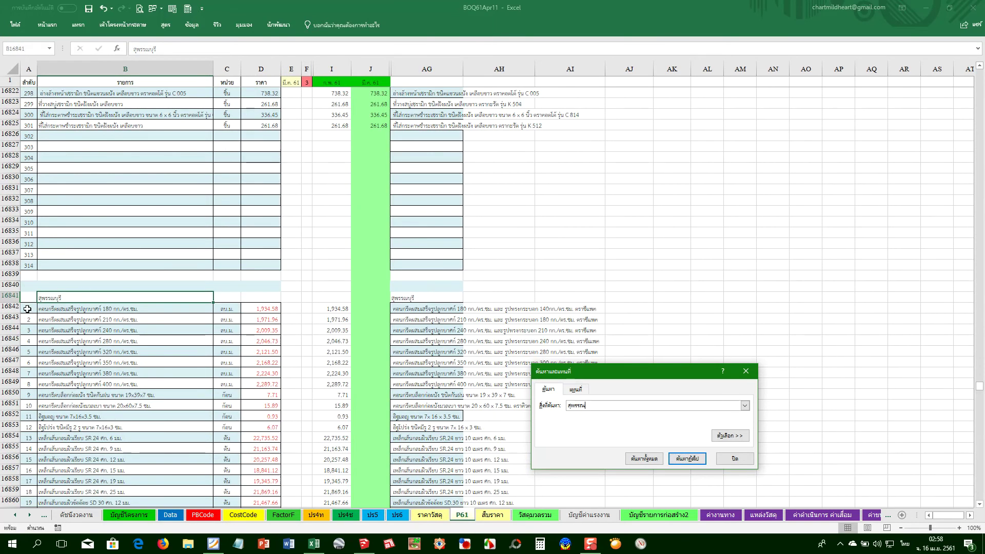
click(735, 458)
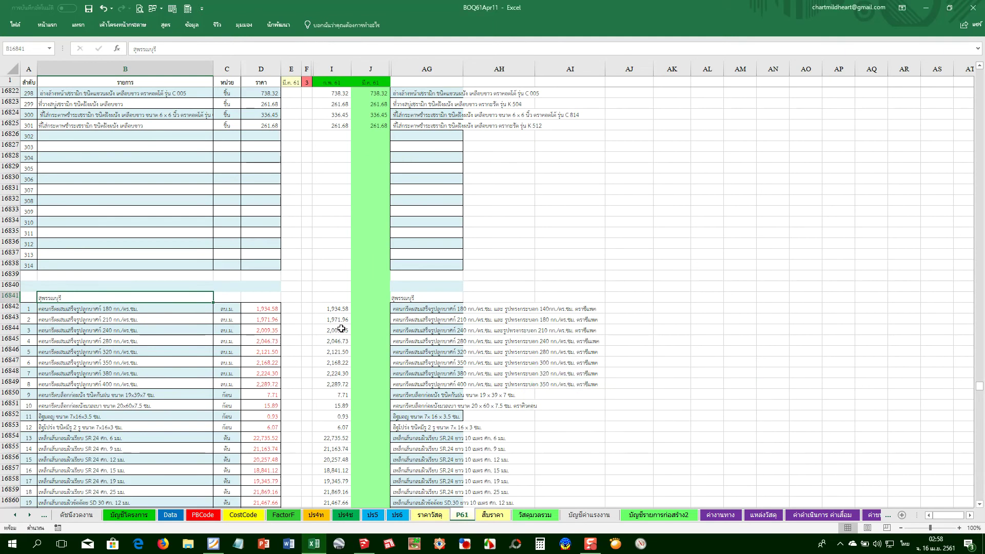
click(354, 312)
Check the สุพรรณบุรี block's prices in D16842, I16842, D16854 and D16862, then return to the top
scroll(327, 331, down, 1)
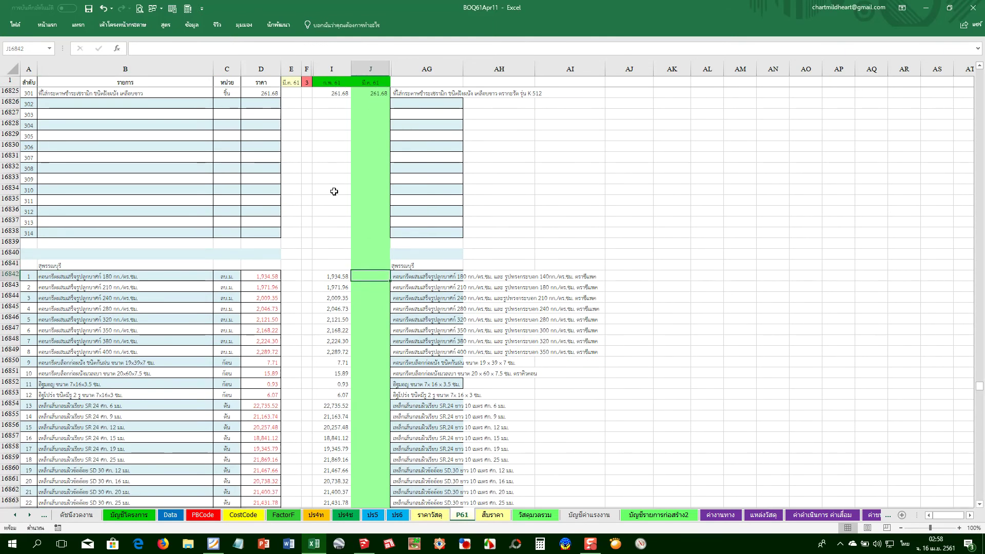
click(86, 266)
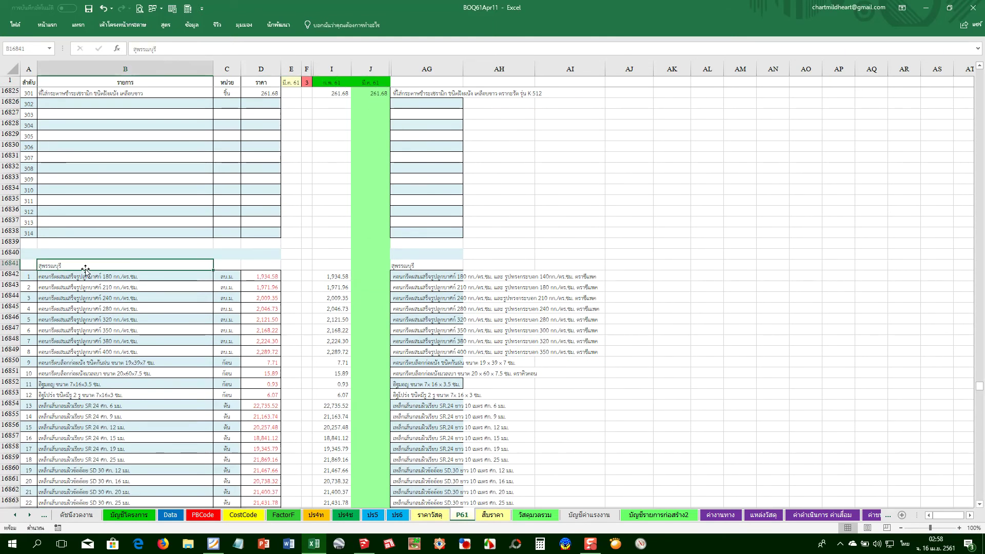
click(370, 282)
click(261, 277)
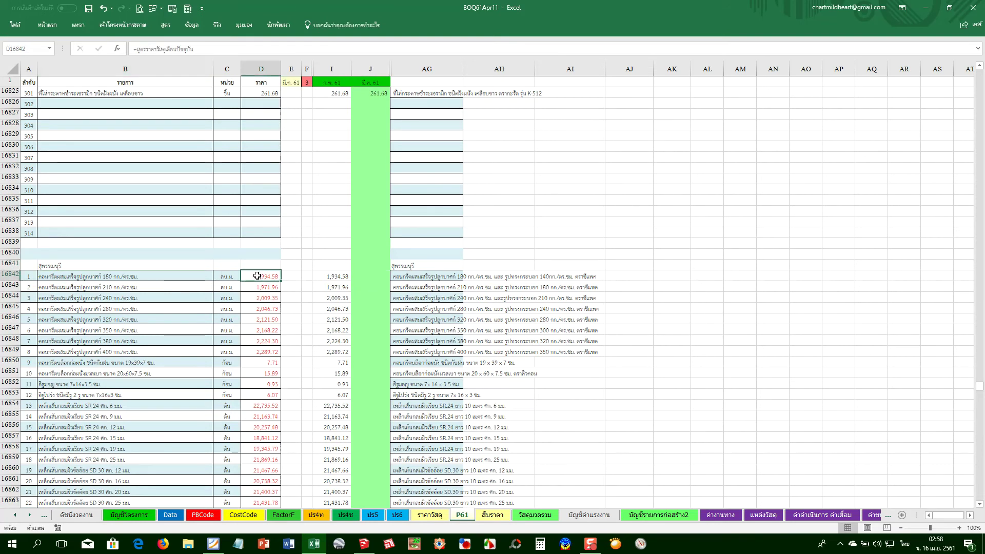
click(341, 277)
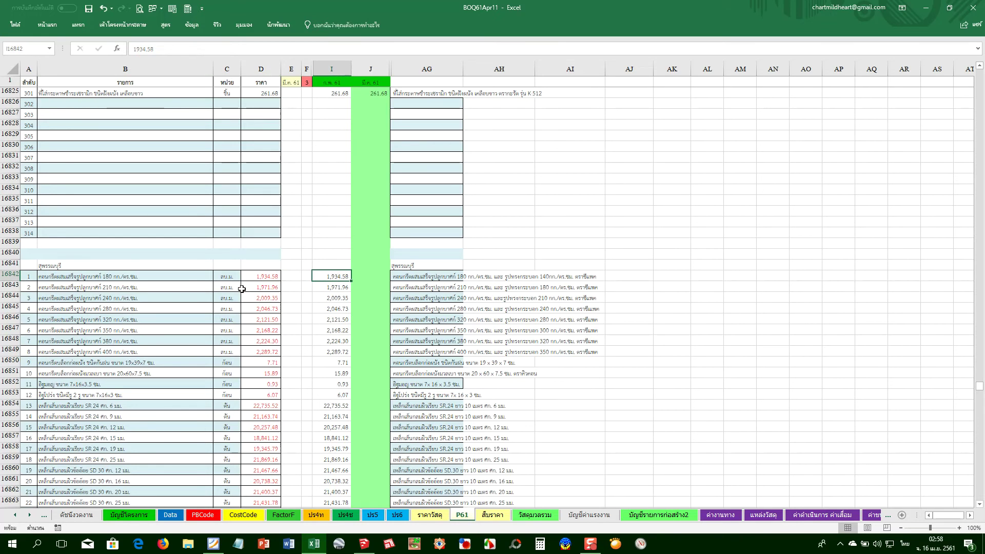
click(261, 277)
click(264, 405)
scroll(264, 404, down, 3)
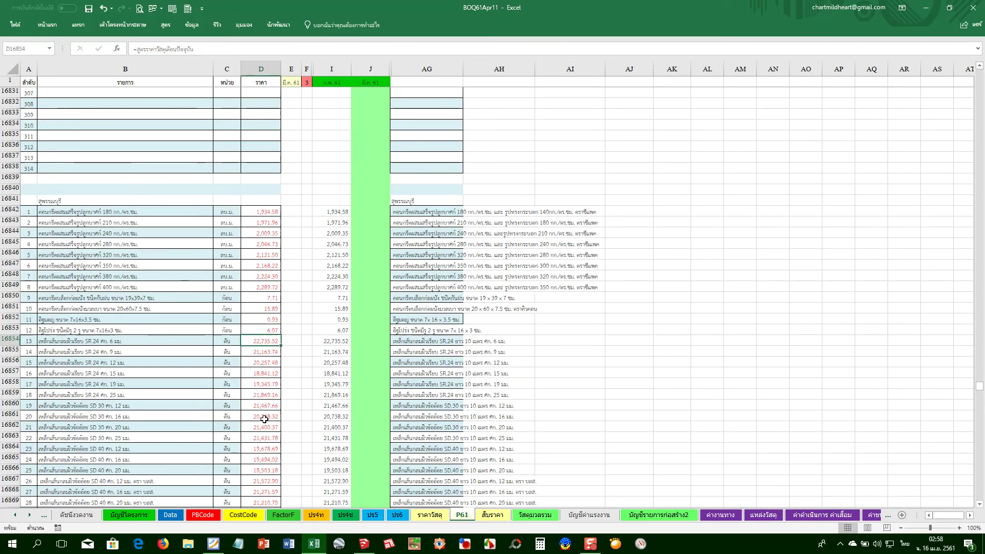
click(259, 395)
scroll(259, 341, up, 4)
scroll(260, 343, up, 2)
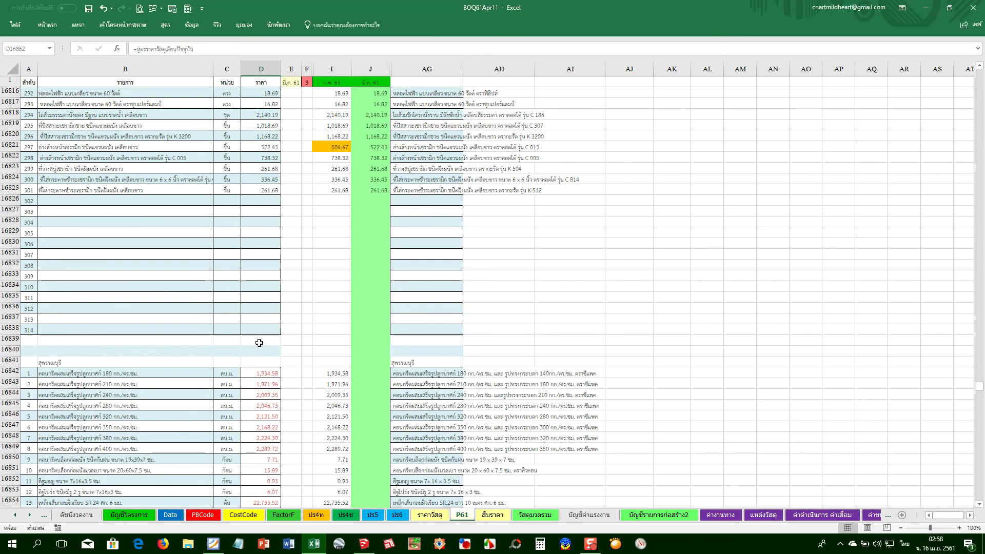
click(253, 235)
key(ctrl+Home)
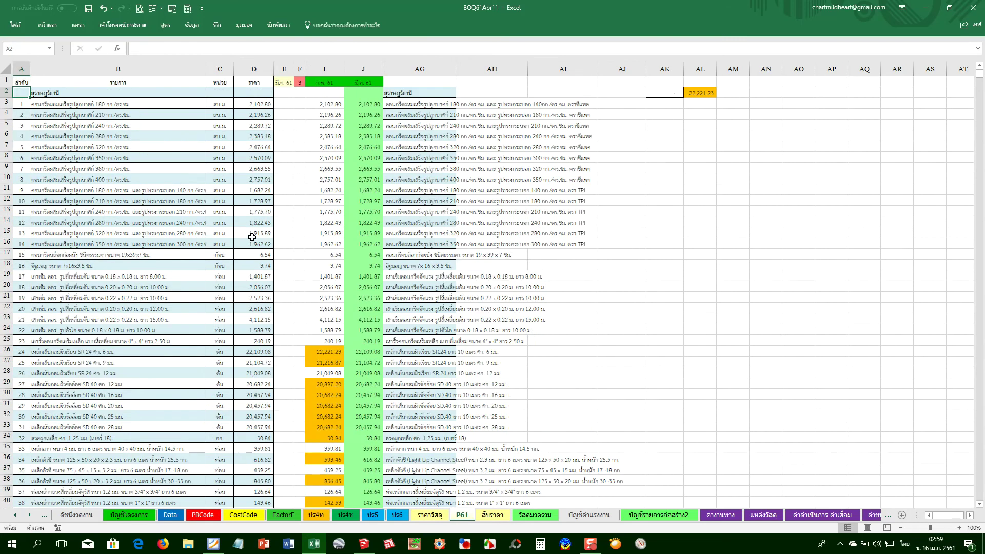
click(285, 82)
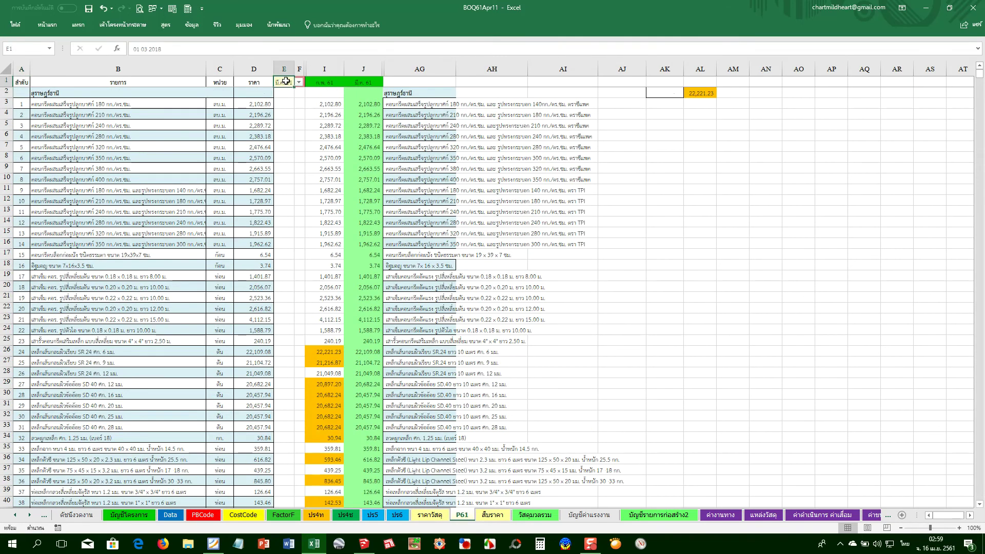
click(298, 82)
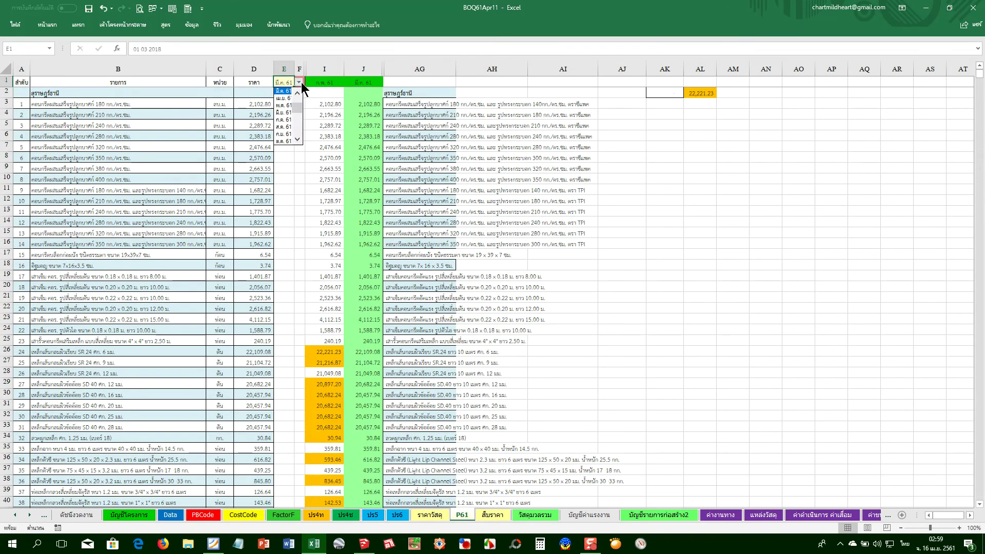
drag(299, 105, 297, 93)
key(Escape)
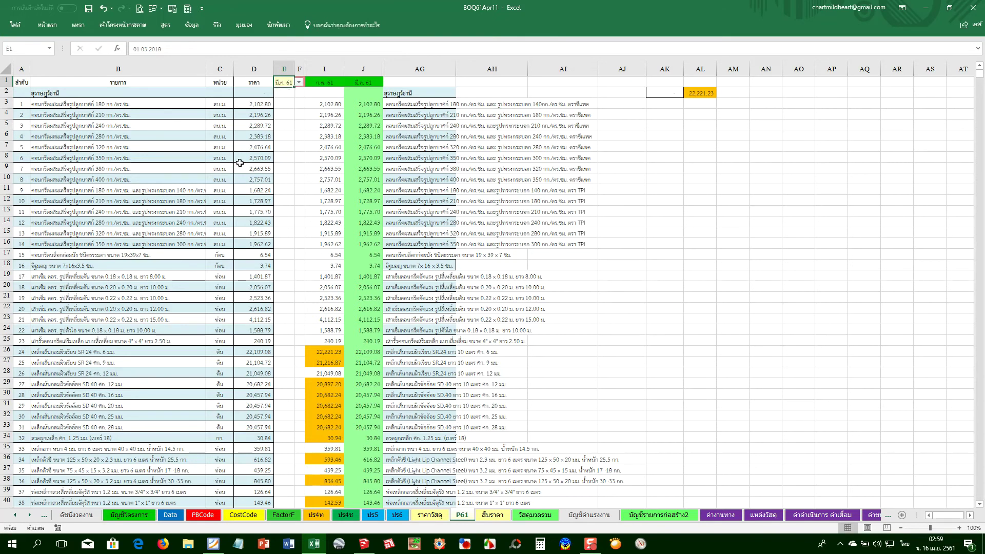
click(311, 127)
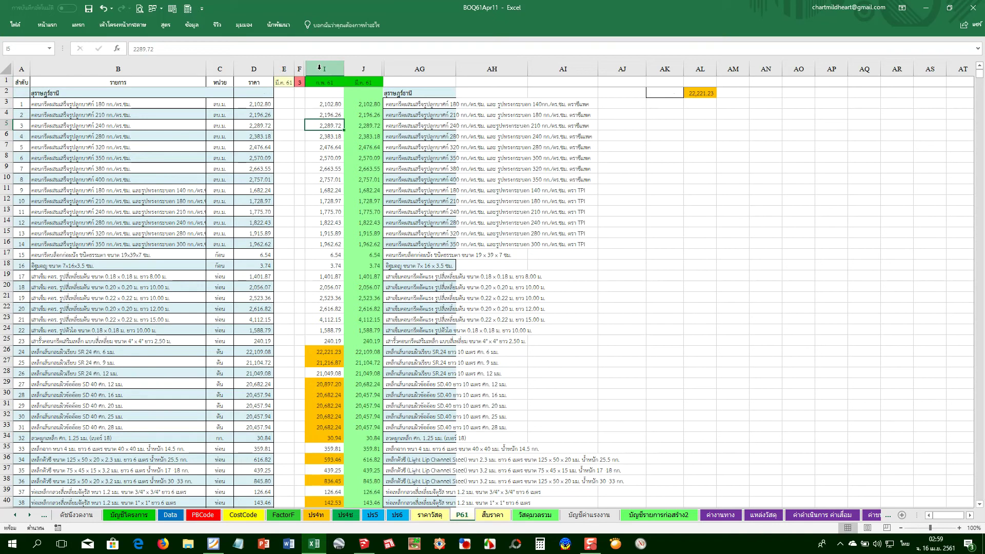
click(351, 167)
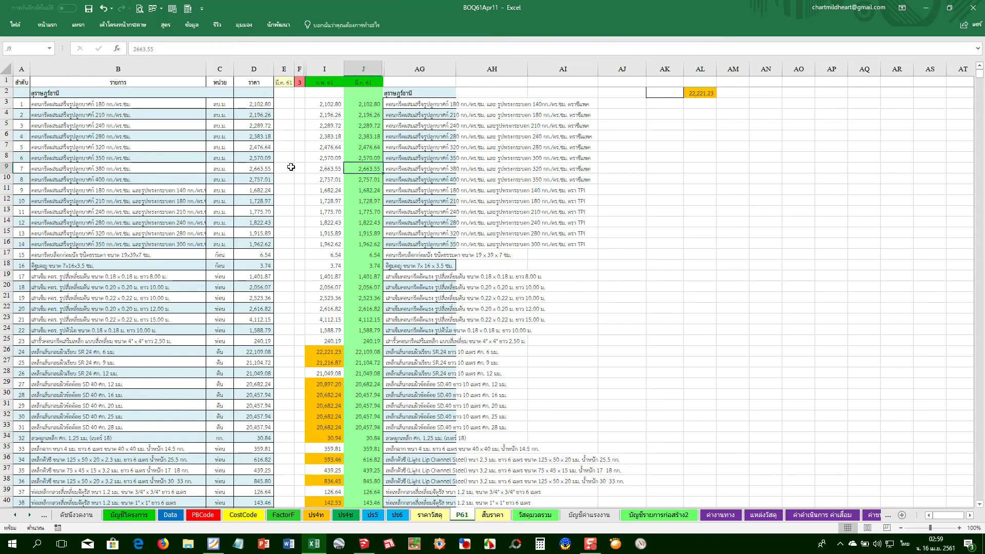
click(358, 138)
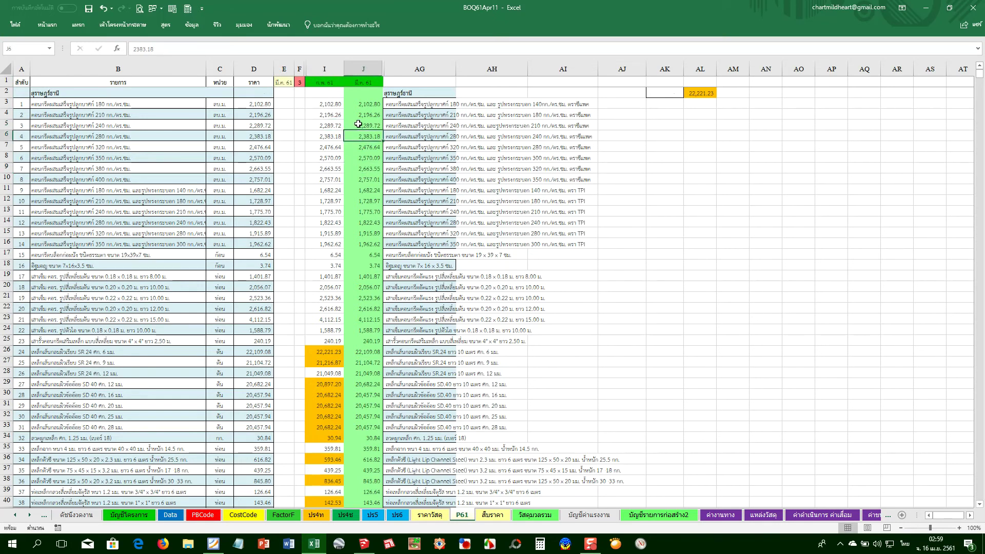
drag(299, 68, 401, 64)
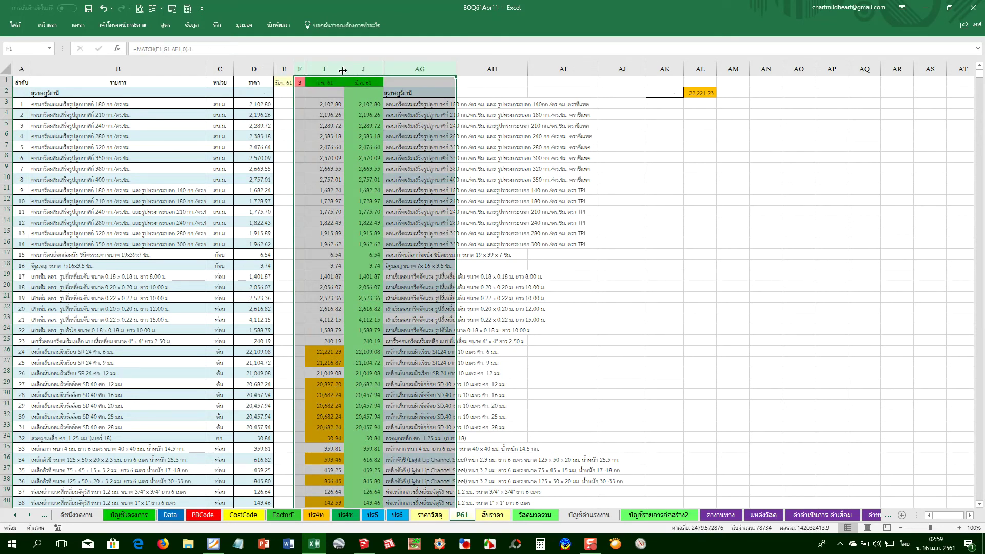
Unhide the selected columns to reveal G through AF
right_click(411, 68)
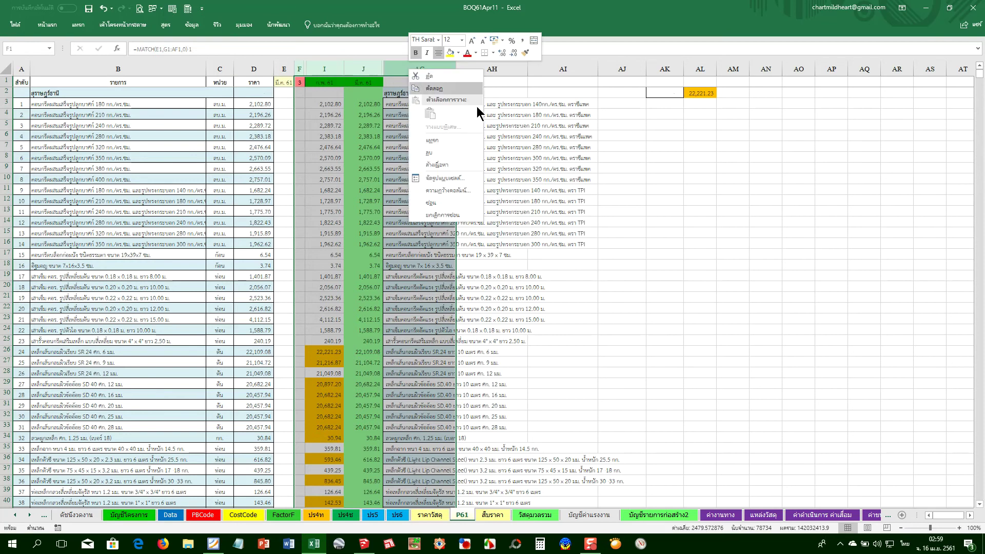
click(441, 219)
click(336, 167)
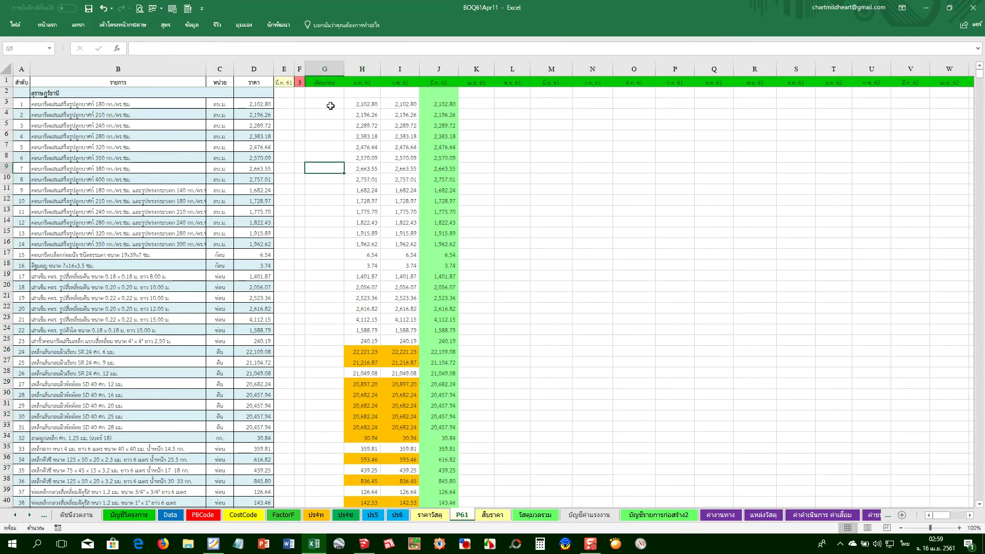
Check values in H3 and I4, then step along row 3 across the months to AM3
click(366, 102)
click(405, 115)
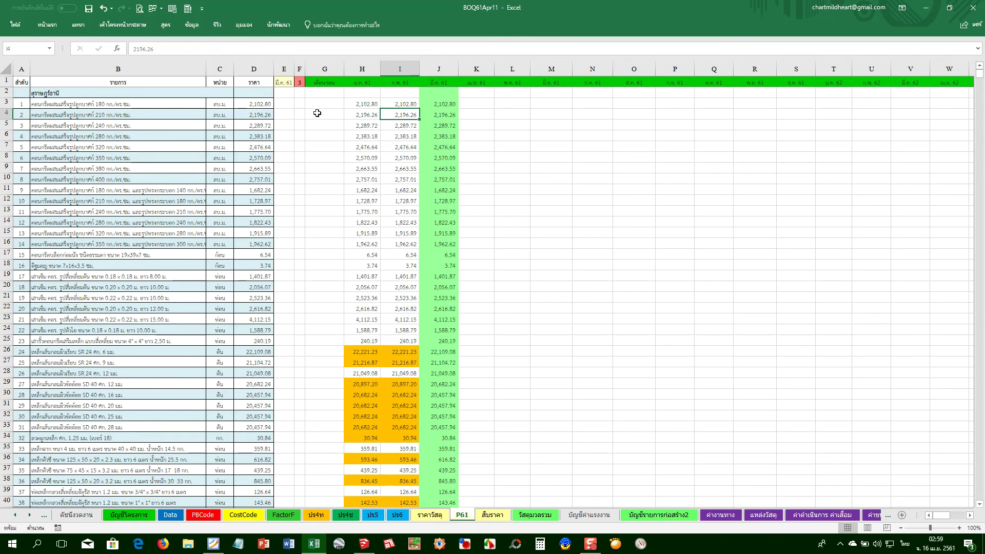
click(366, 106)
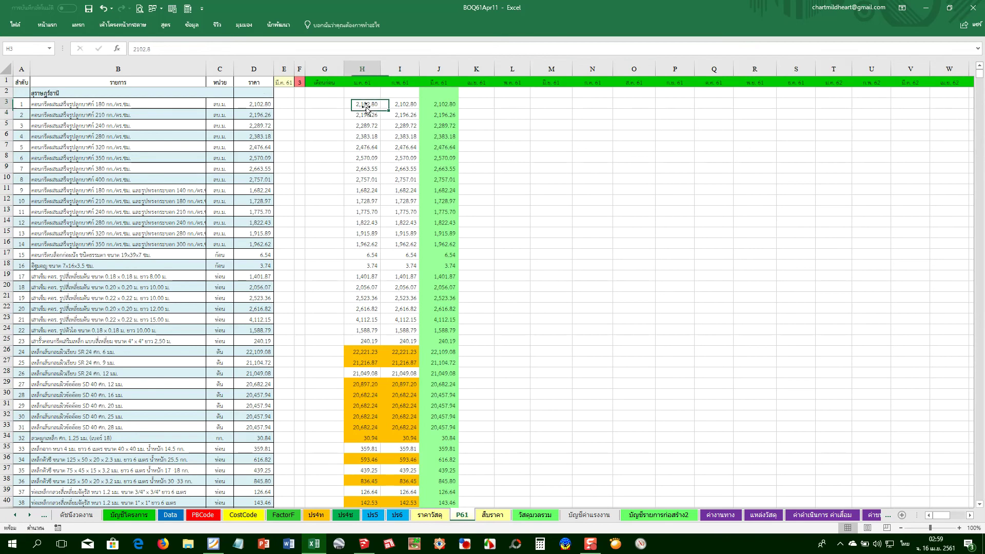
click(327, 105)
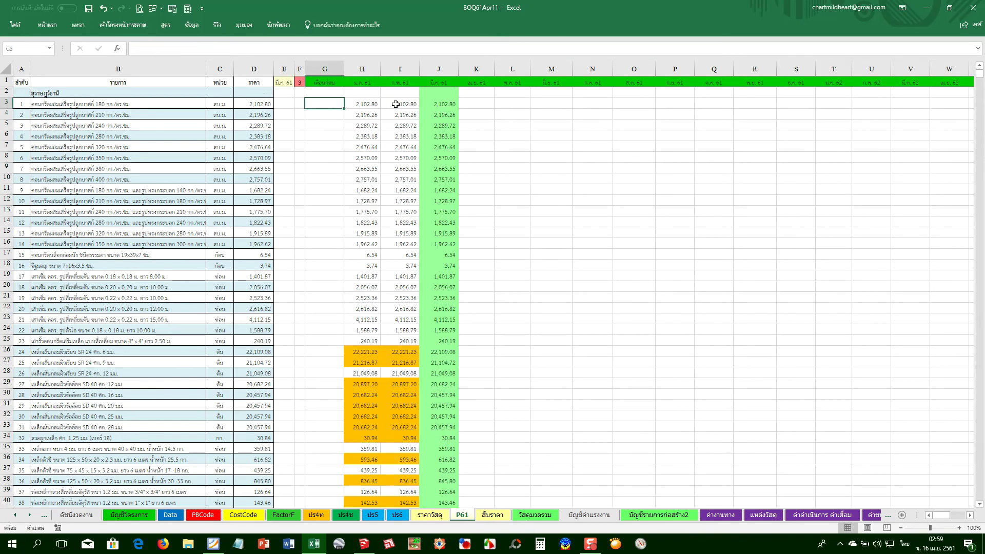
key(Right)
key(Right)
key(Right)
key(Right)
key(Right)
key(Right)
key(Right)
key(Right)
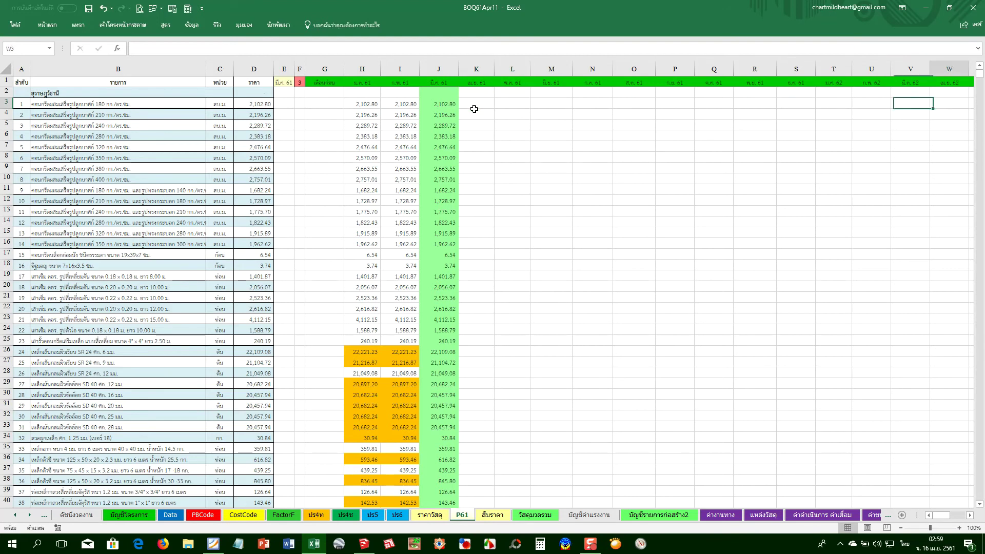
key(Right)
key(Right)
key(Right)
key(Right)
key(Right)
key(Right)
key(Right)
key(Right)
key(Right)
key(Right)
key(Right)
key(Right)
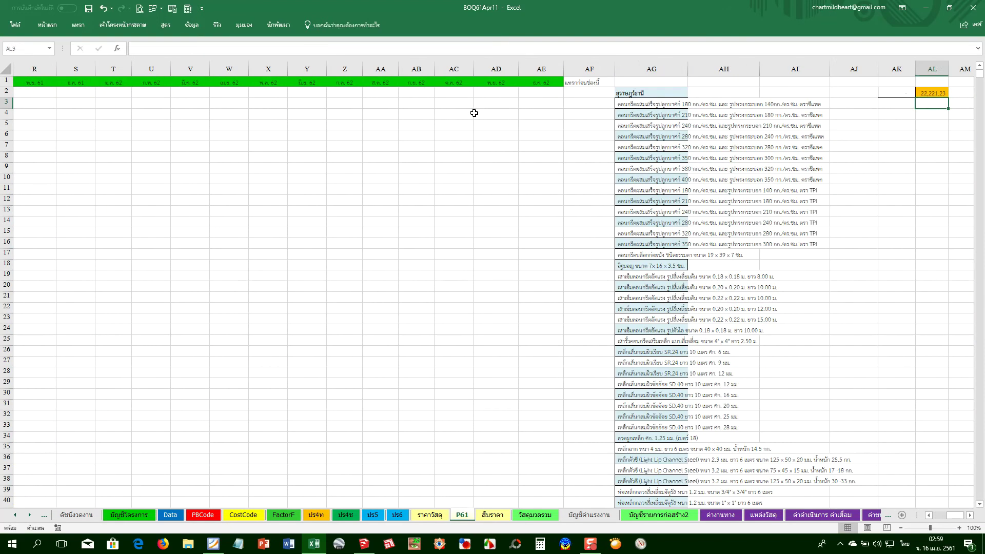
key(Right)
key(Right)
key(Left)
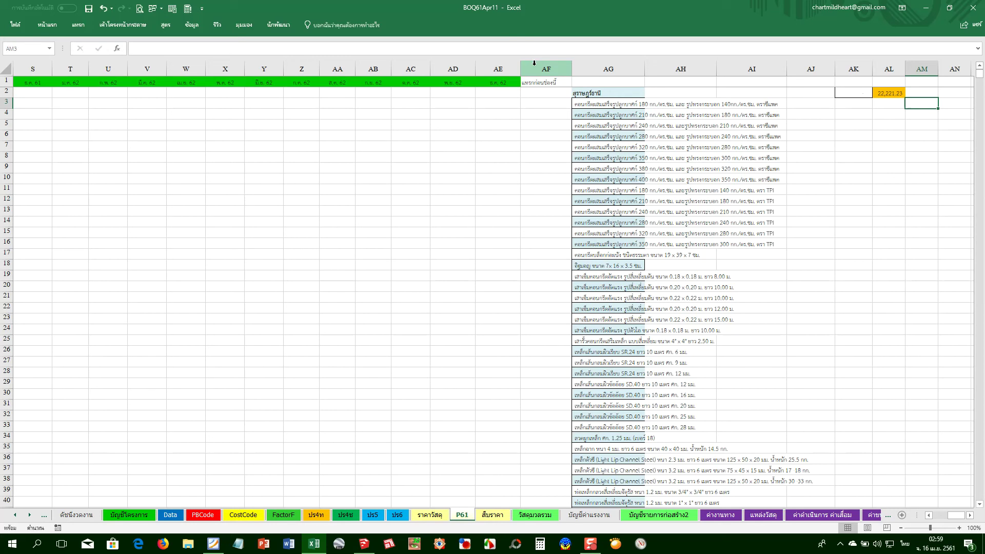
Select columns K through AF and hide them
right_click(534, 62)
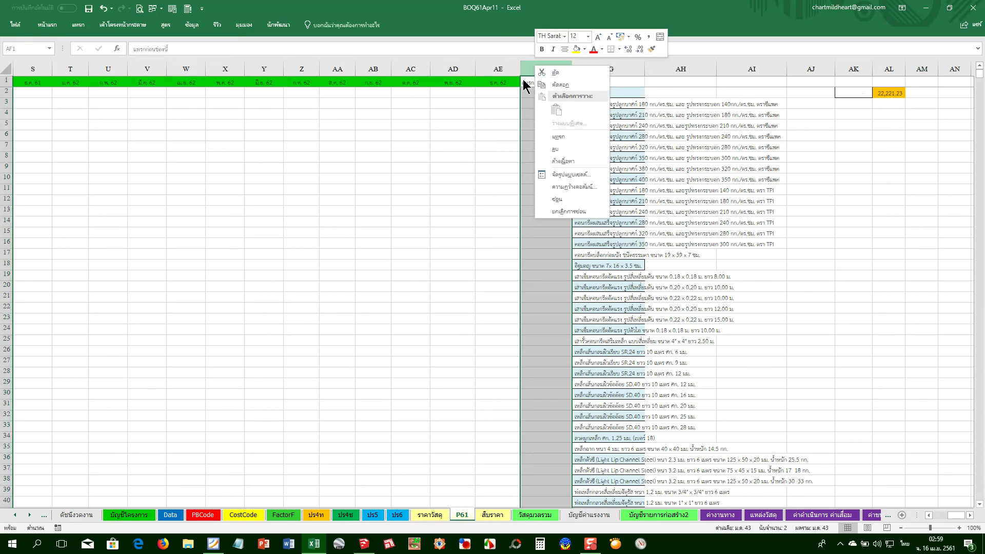
key(Escape)
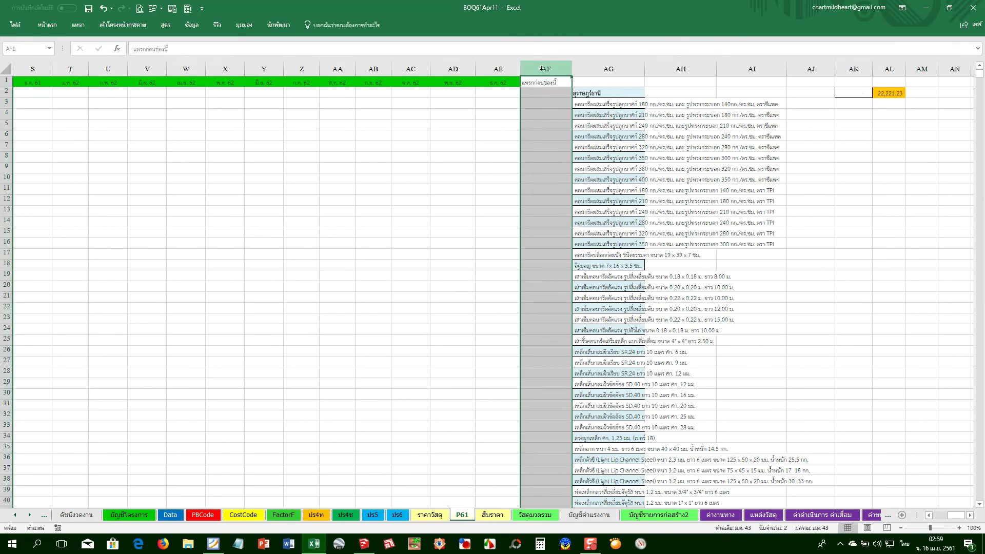
right_click(539, 65)
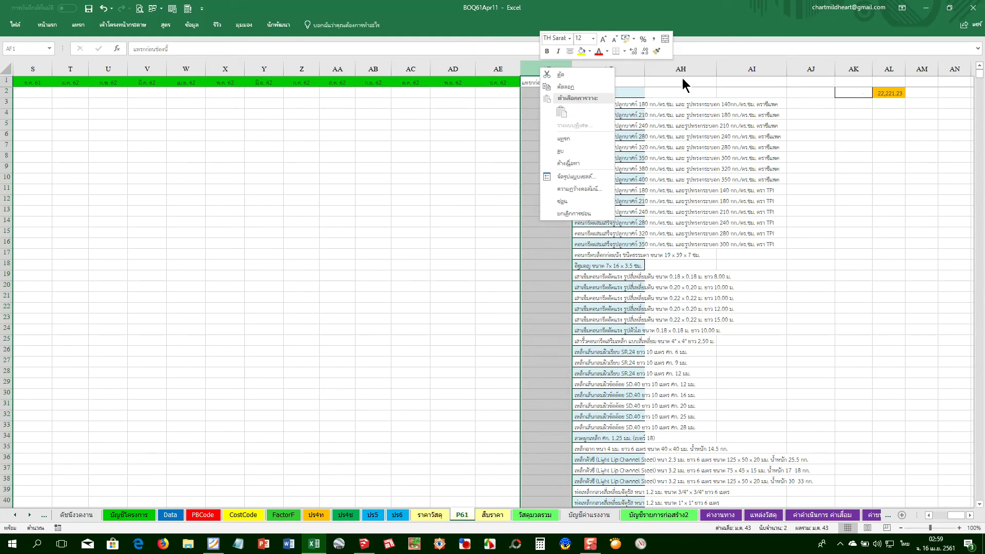
key(Escape)
drag(552, 67, 743, 68)
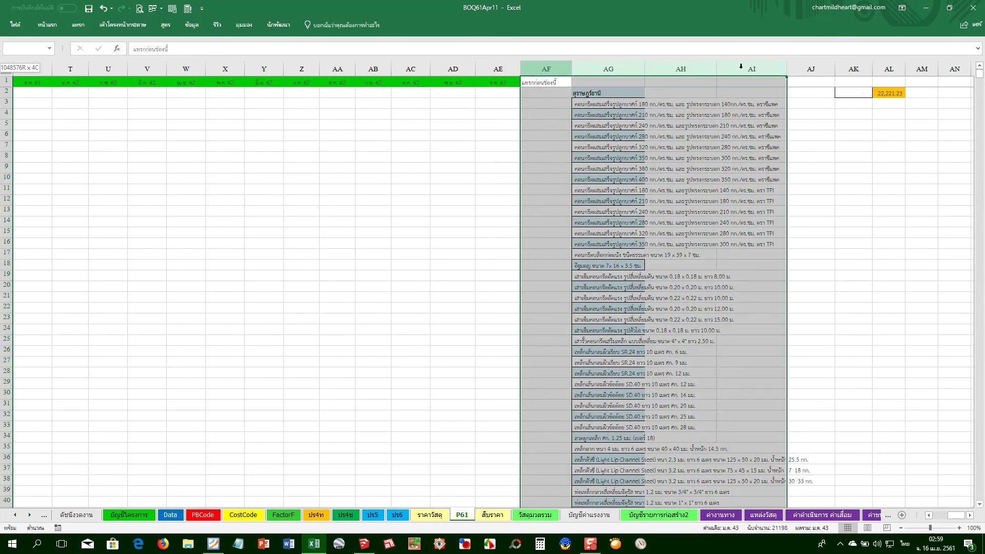
right_click(743, 68)
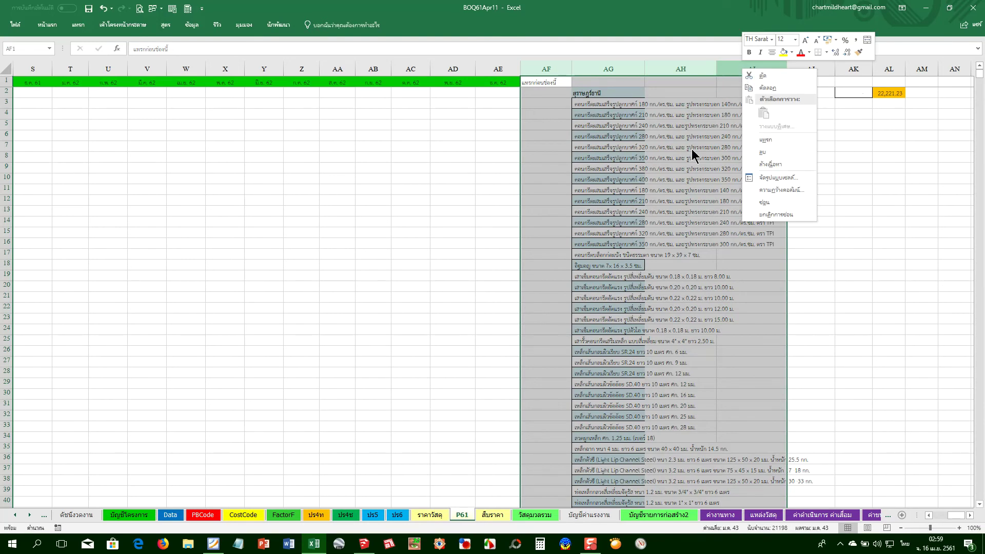
click(331, 216)
click(345, 175)
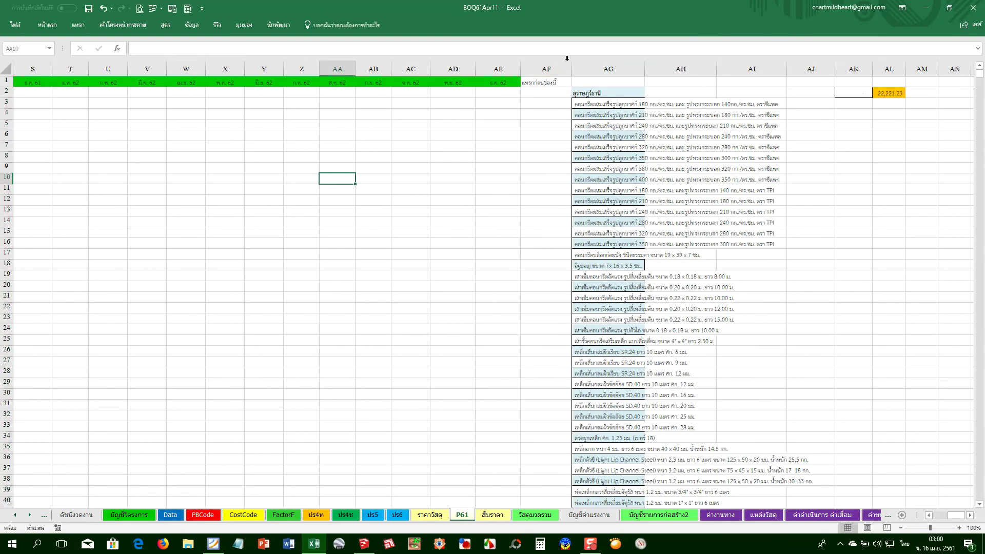
drag(546, 67, 1, 62)
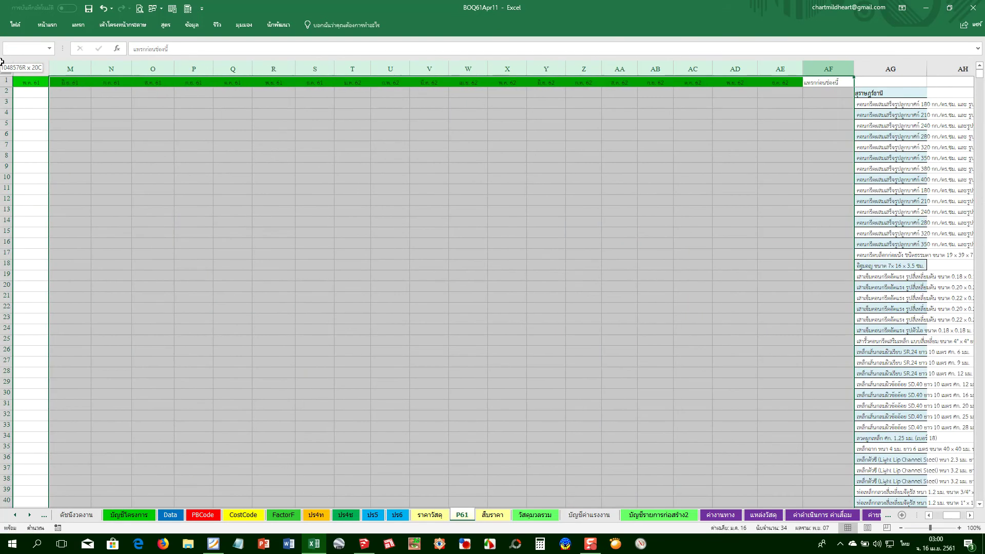
drag(1, 62, 459, 62)
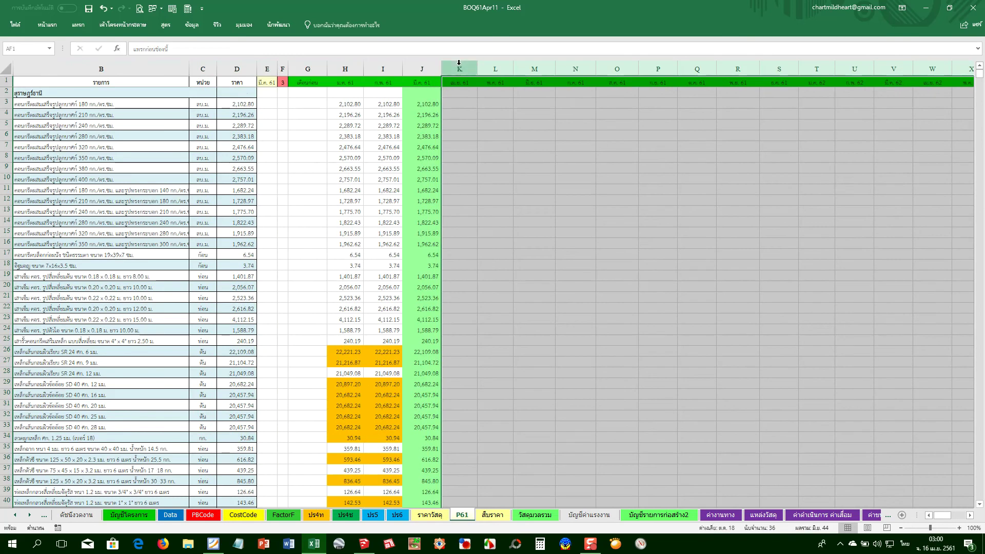
right_click(459, 62)
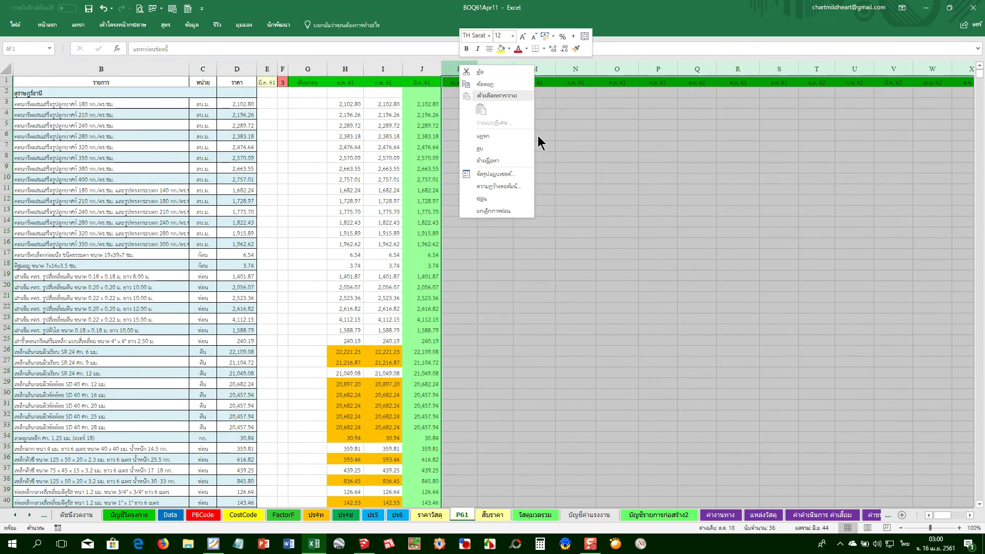
click(485, 199)
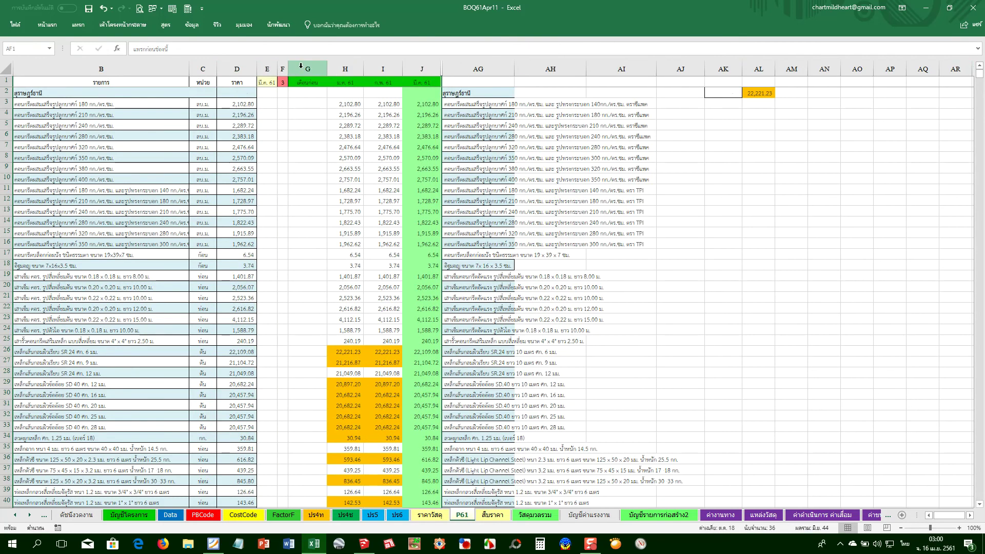
Hide columns G and H, then check the price in I13
drag(300, 64, 347, 69)
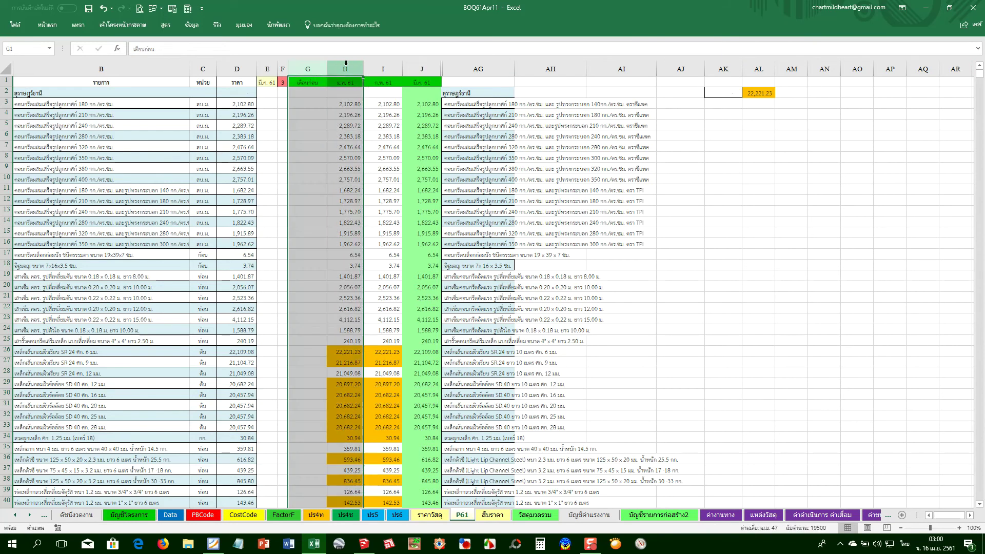
right_click(347, 69)
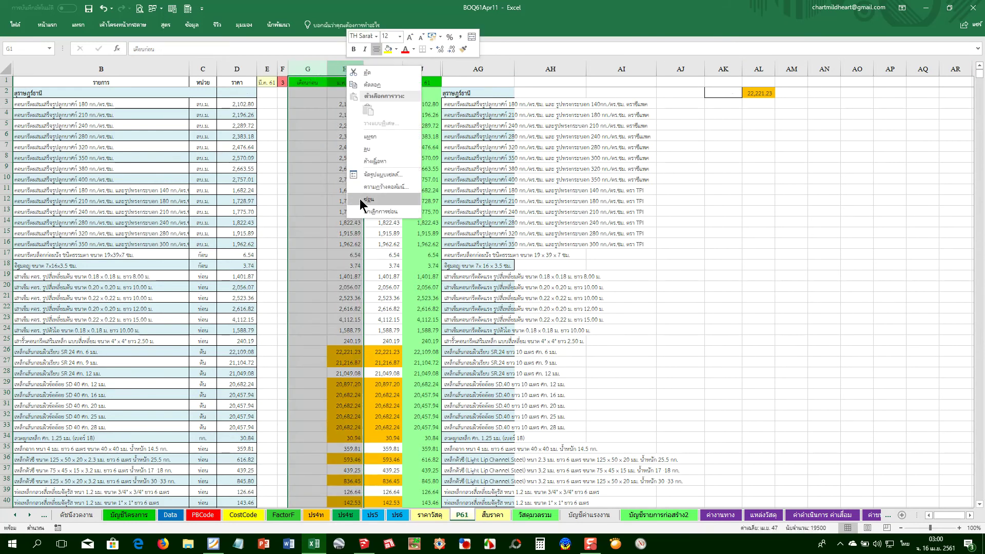
click(360, 199)
click(319, 208)
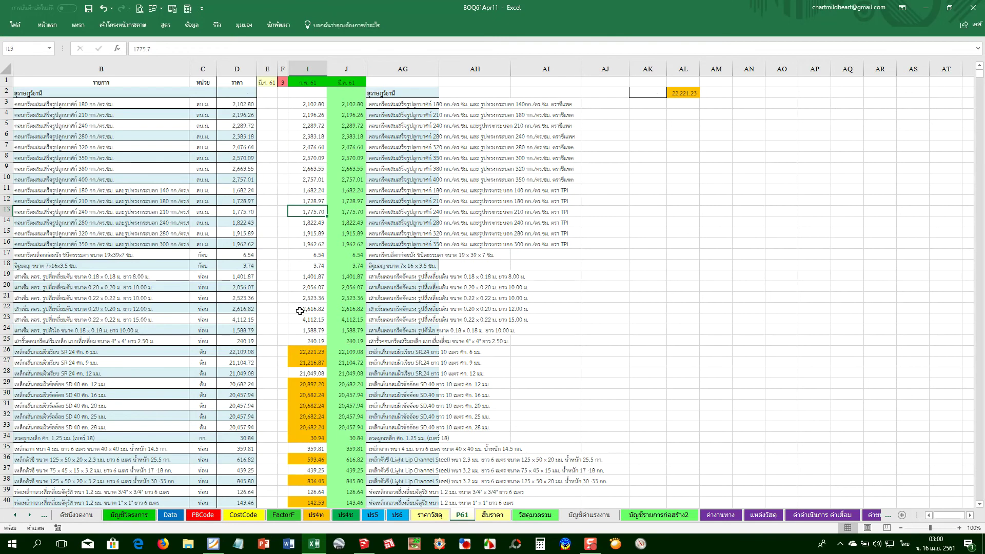
click(385, 105)
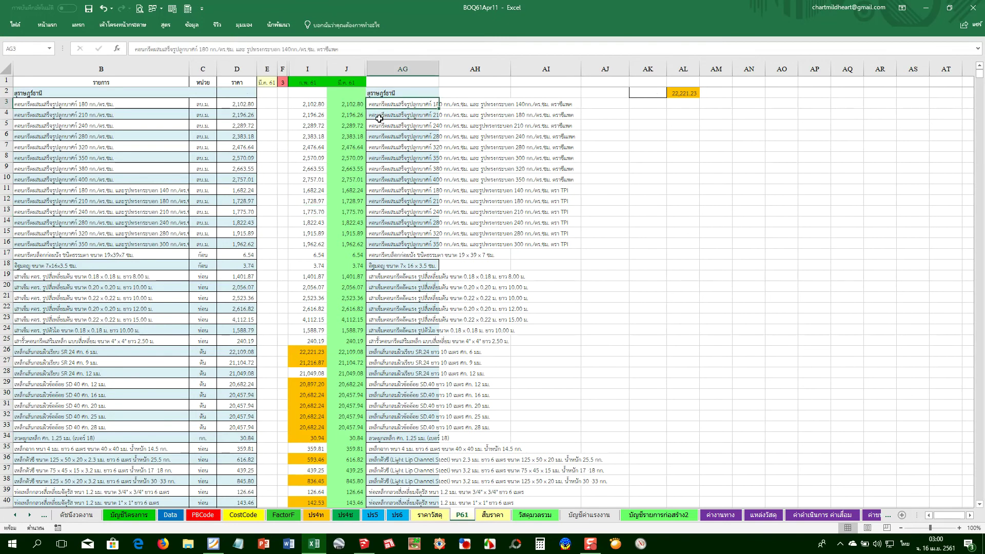
click(348, 119)
click(345, 104)
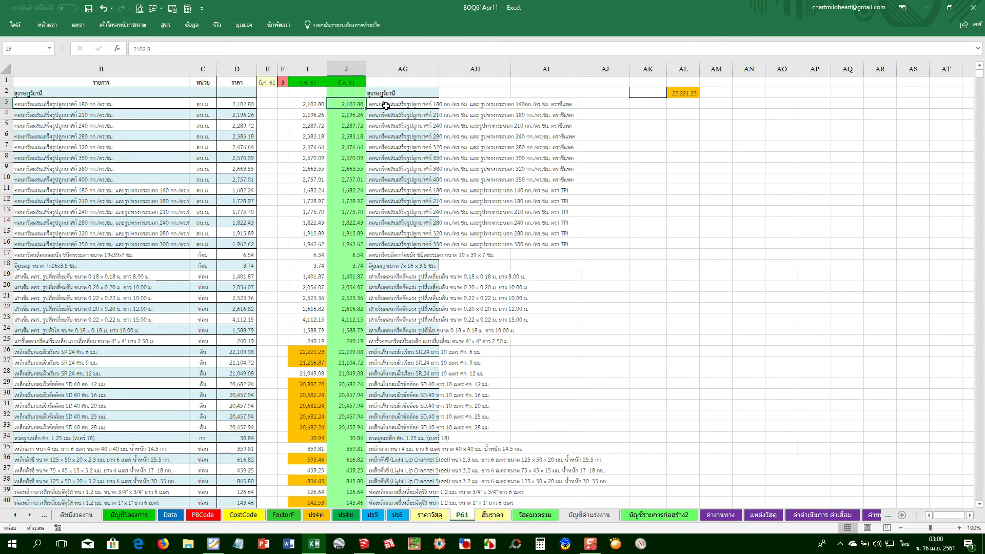
click(383, 106)
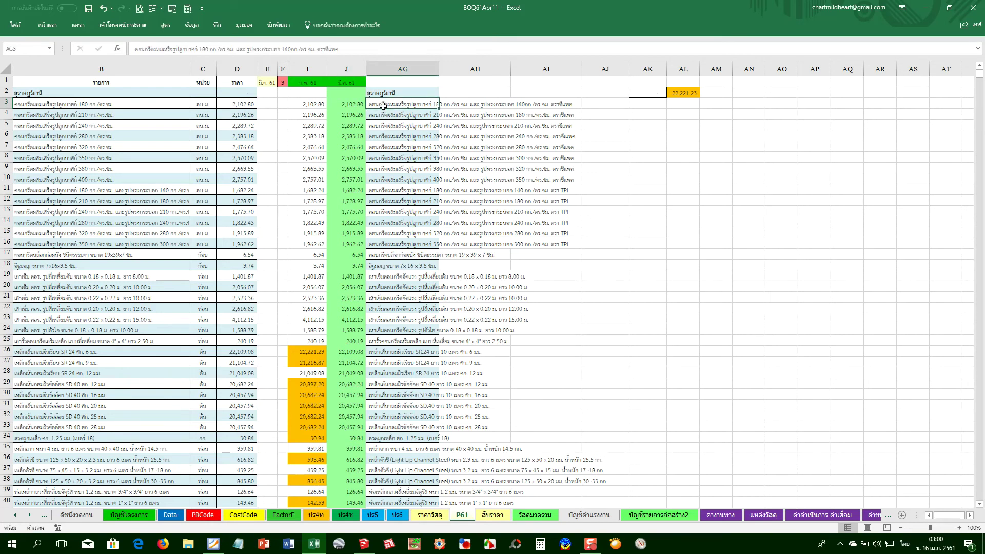
drag(389, 232, 389, 241)
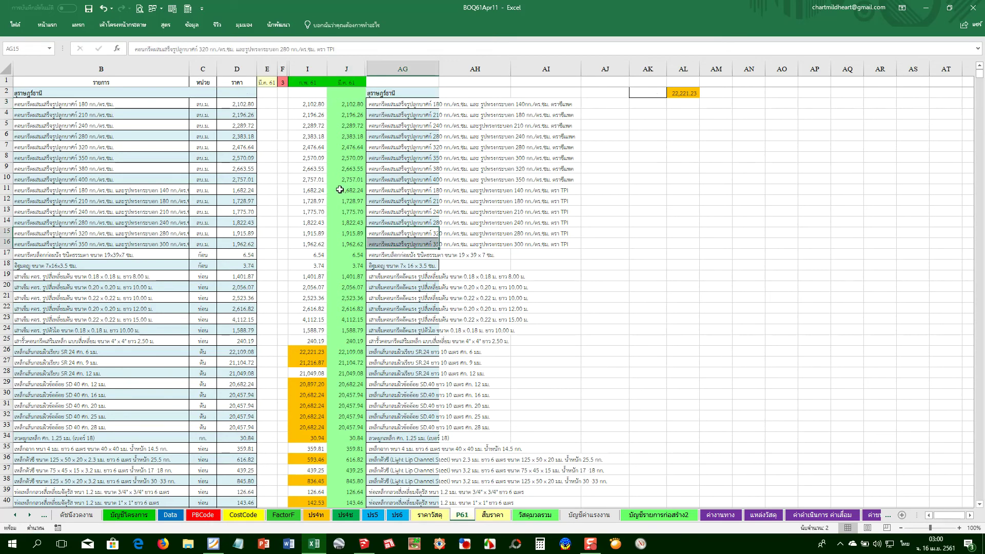
click(79, 221)
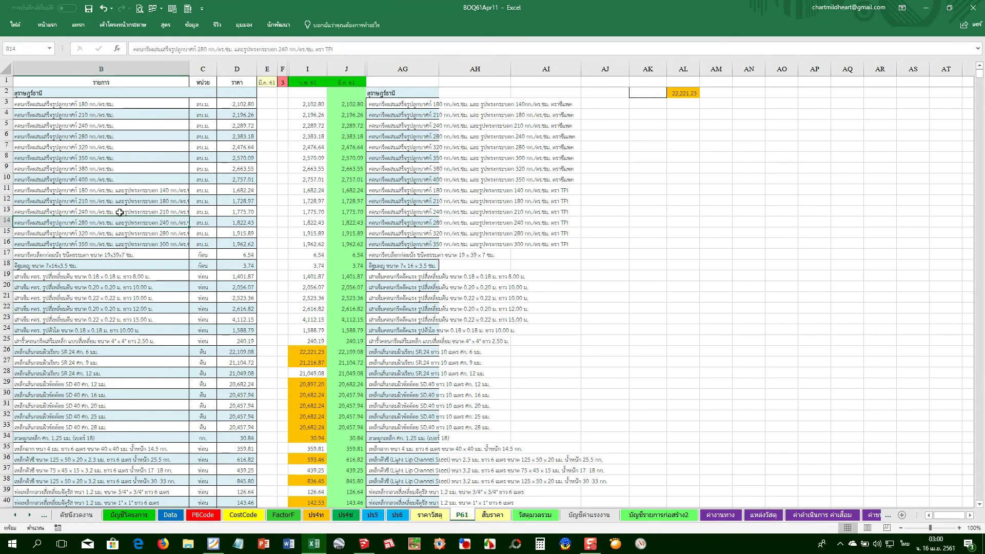
key(Left)
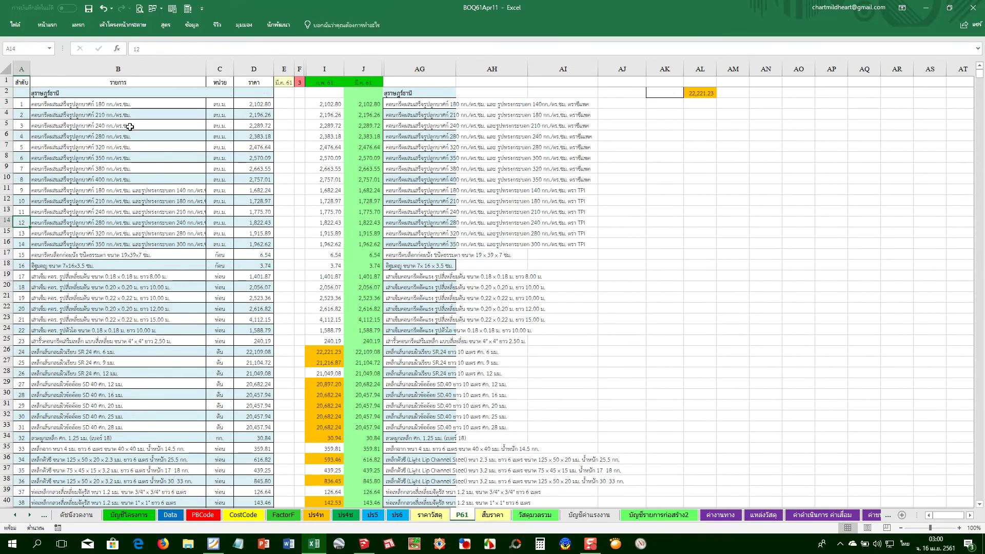
click(104, 123)
click(76, 189)
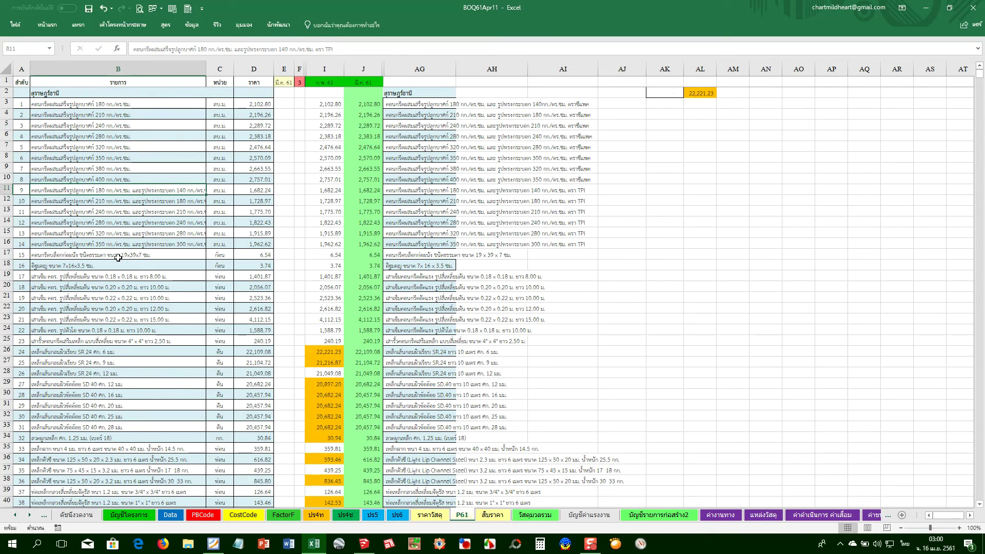
click(48, 263)
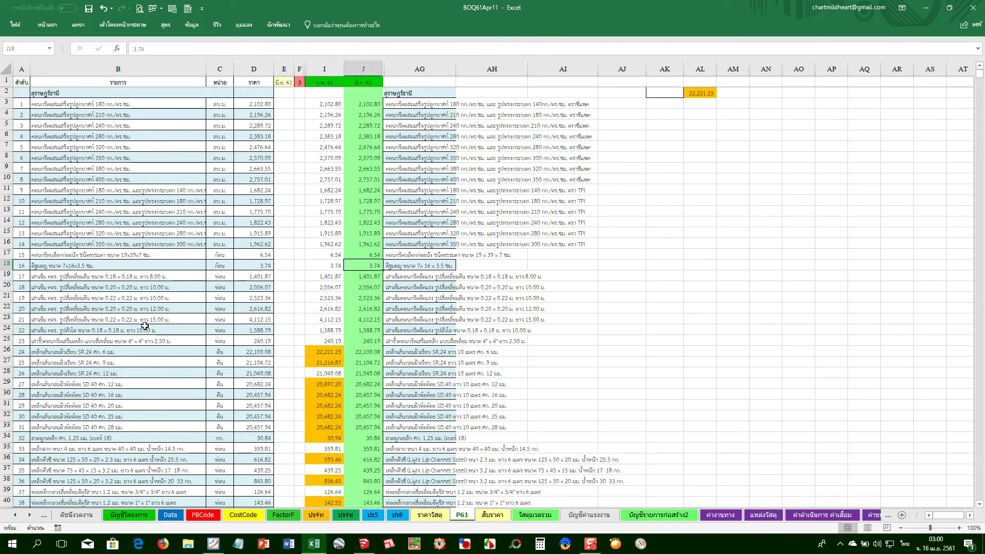
click(194, 373)
click(427, 371)
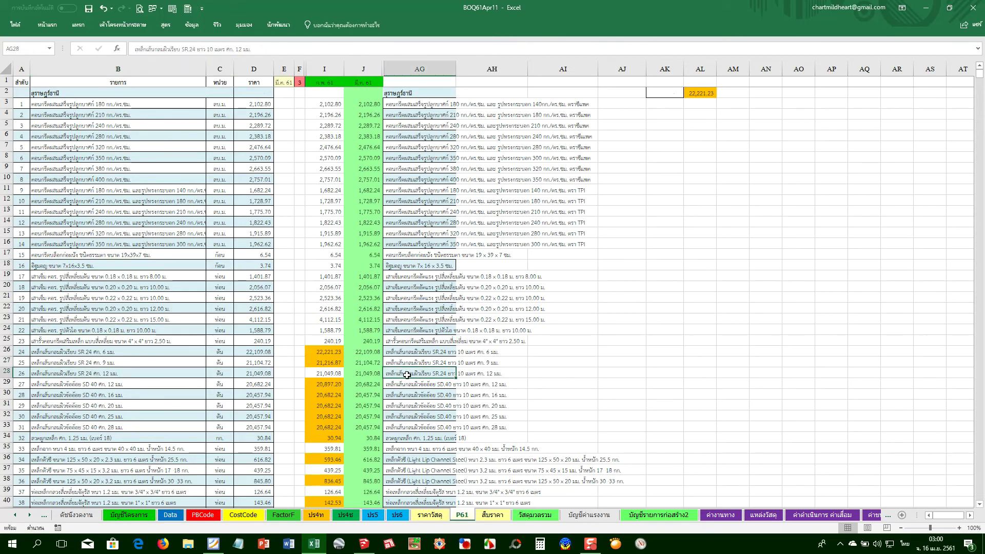
click(118, 417)
scroll(120, 405, down, 1)
scroll(121, 405, down, 2)
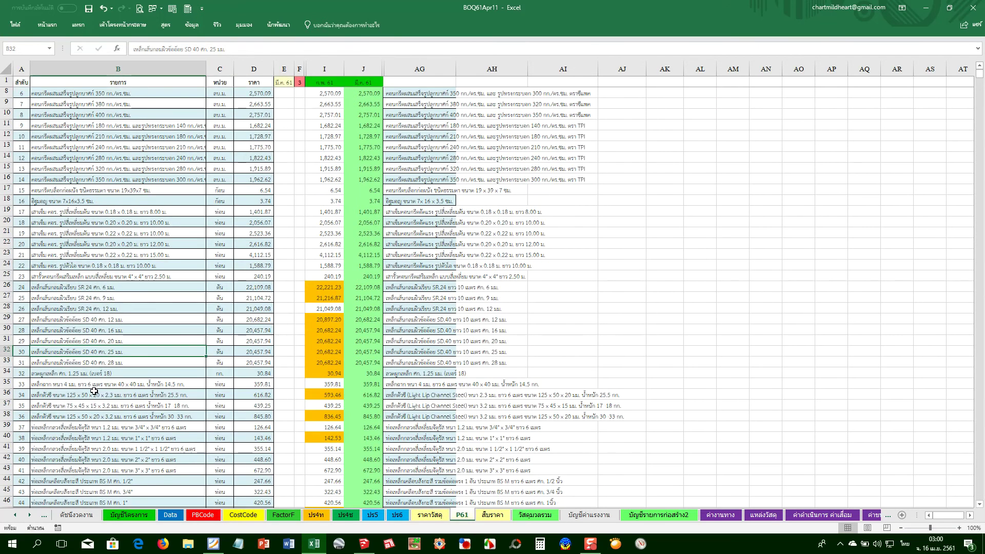
click(94, 374)
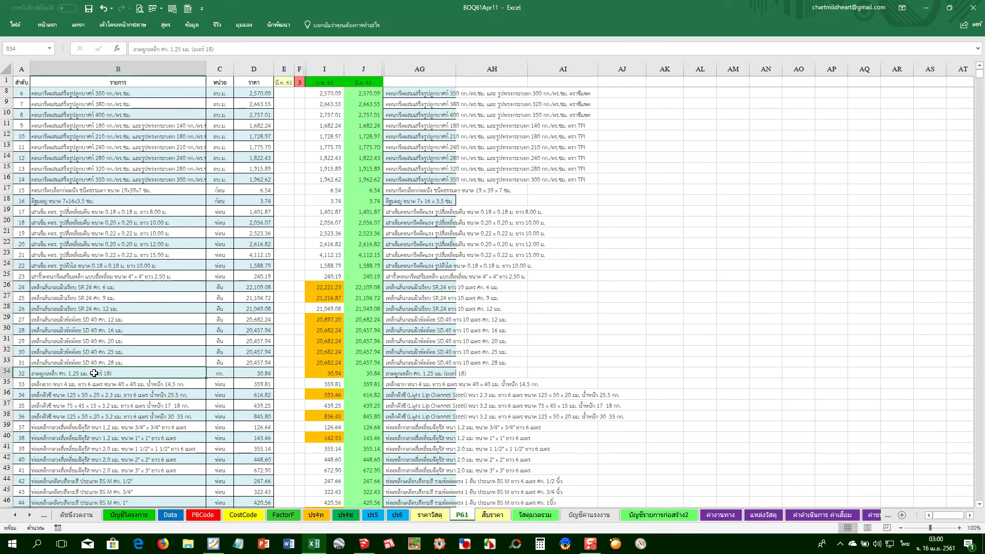
key(shift+space)
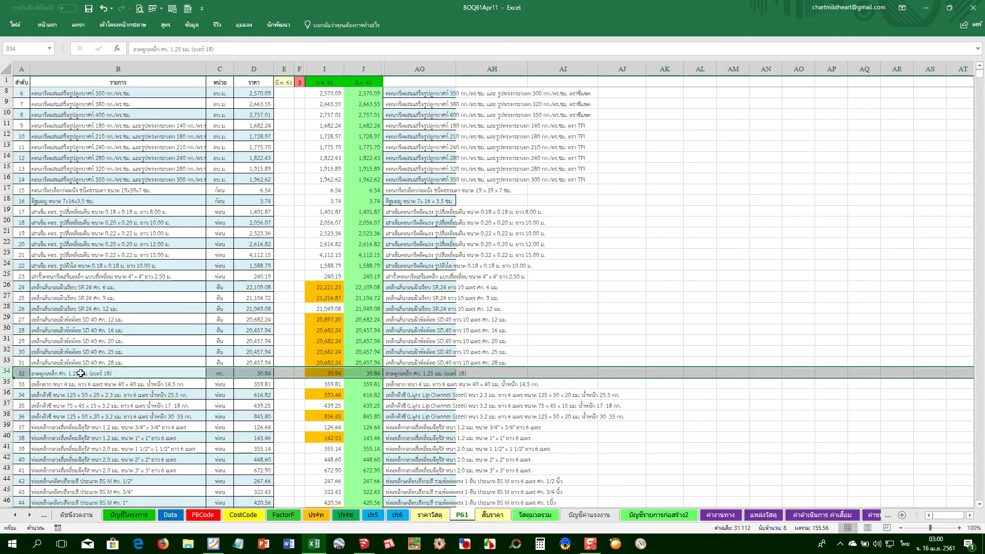
scroll(219, 433, down, 2)
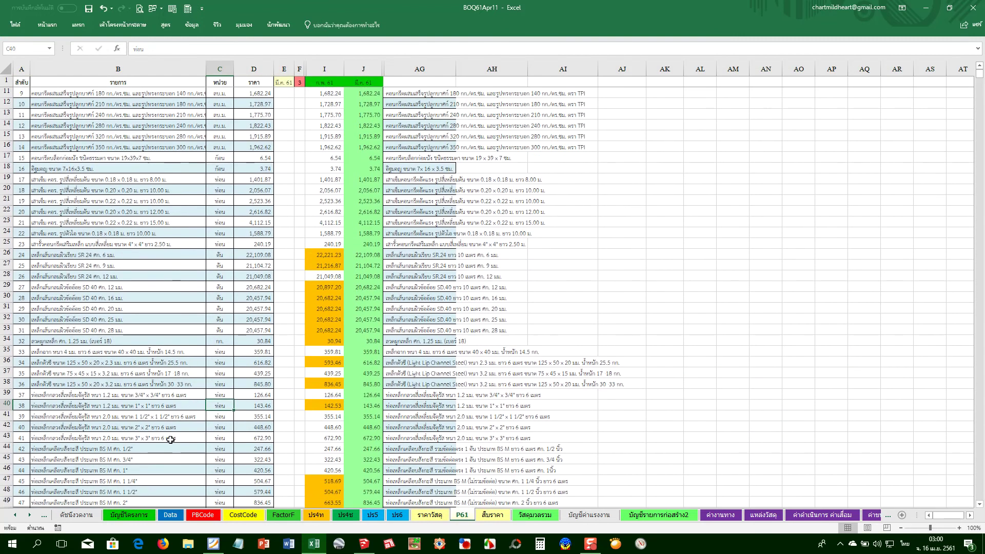
click(170, 433)
scroll(170, 433, down, 3)
key(shift+space)
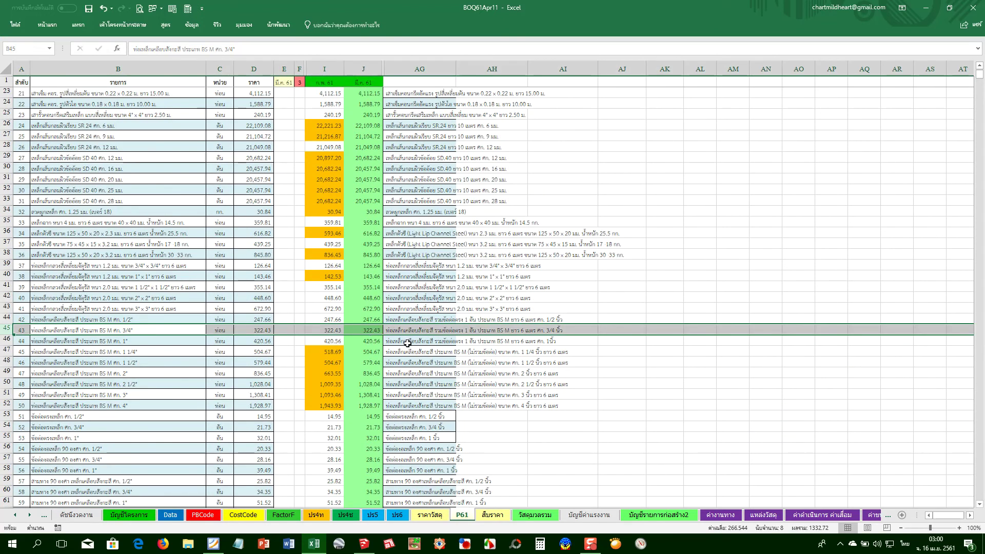
click(359, 395)
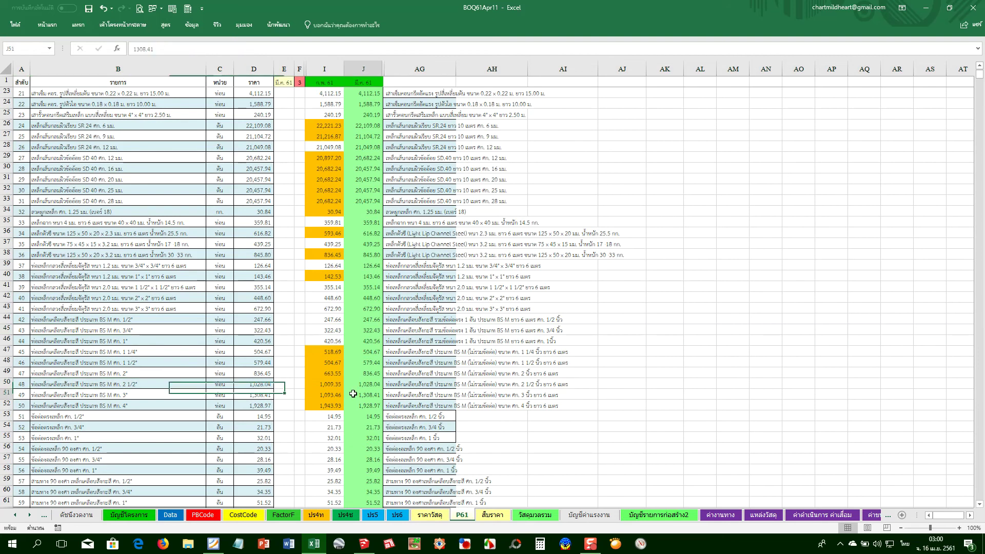
key(shift+space)
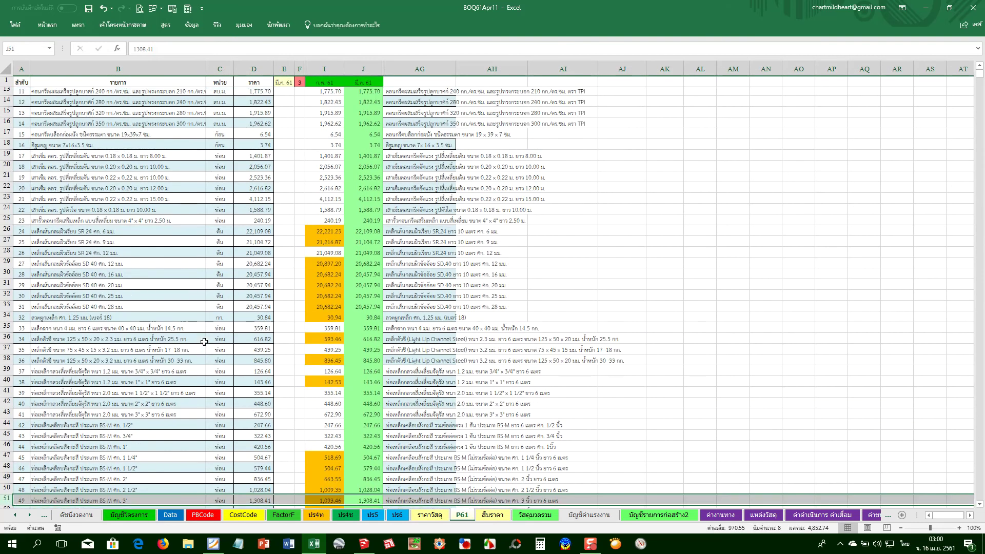
scroll(205, 341, up, 5)
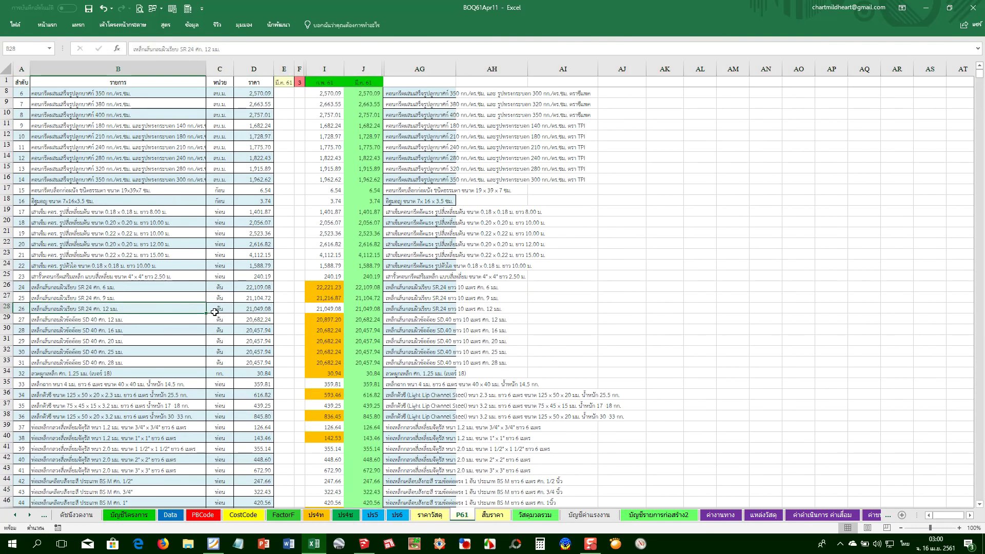
click(216, 223)
click(359, 284)
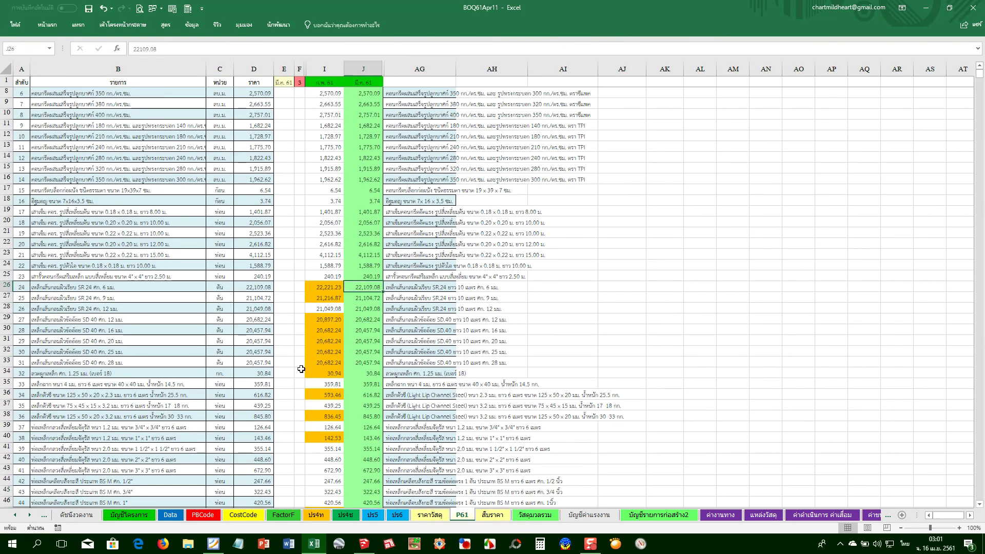
scroll(239, 340, up, 2)
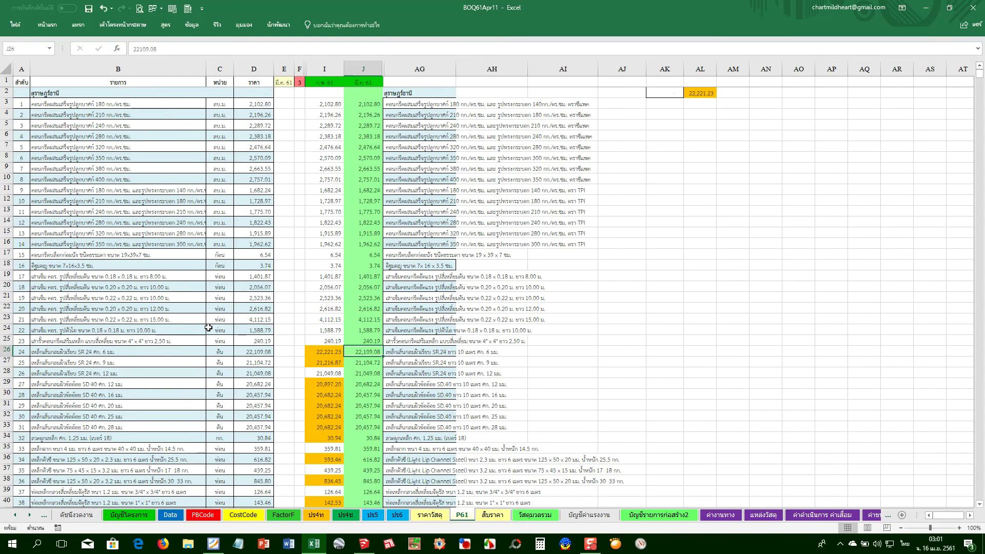
click(84, 264)
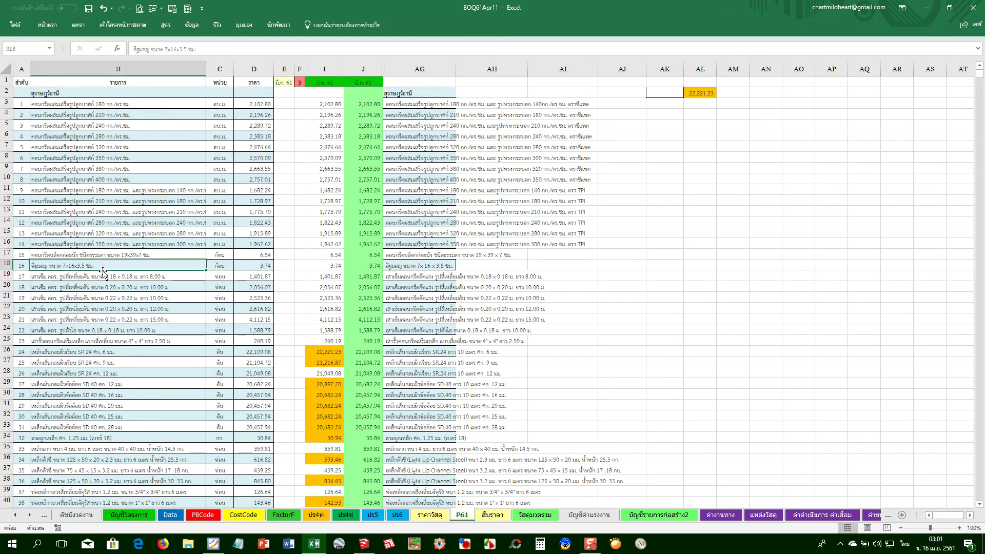
click(87, 103)
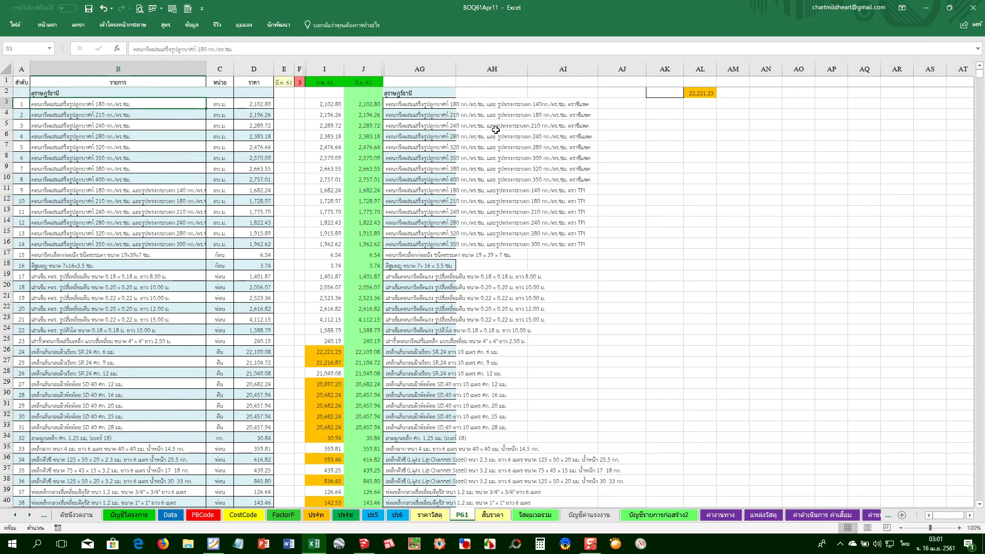
click(408, 103)
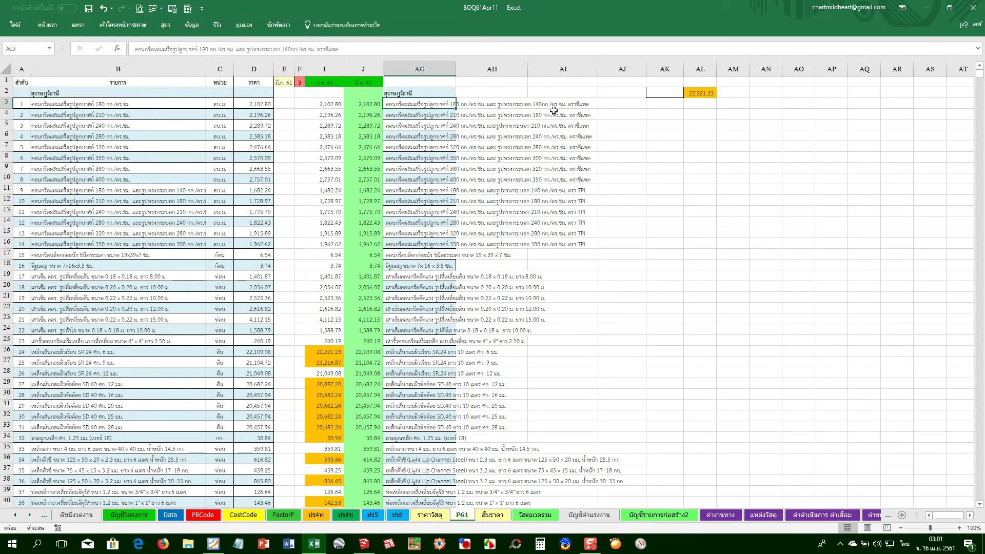
scroll(78, 128, up, 2)
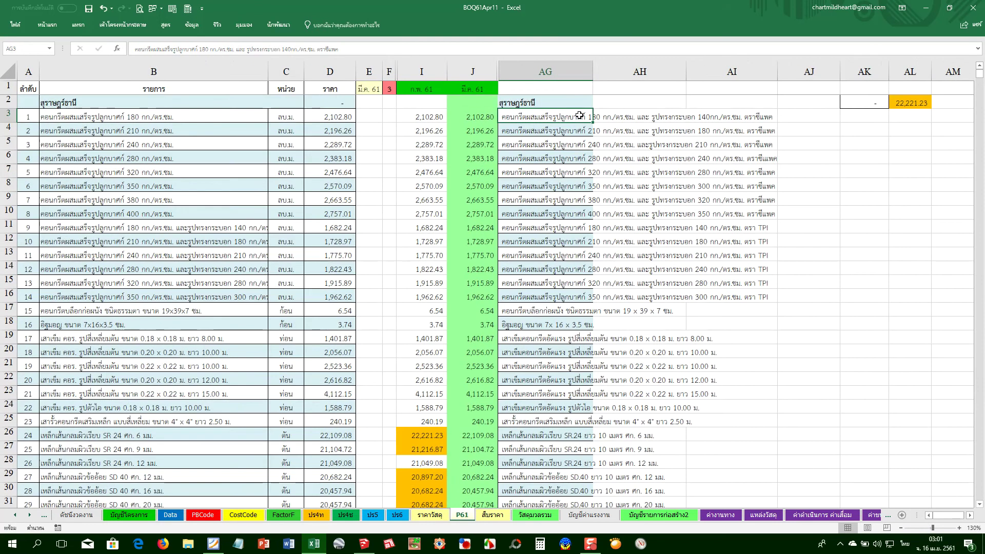
click(528, 163)
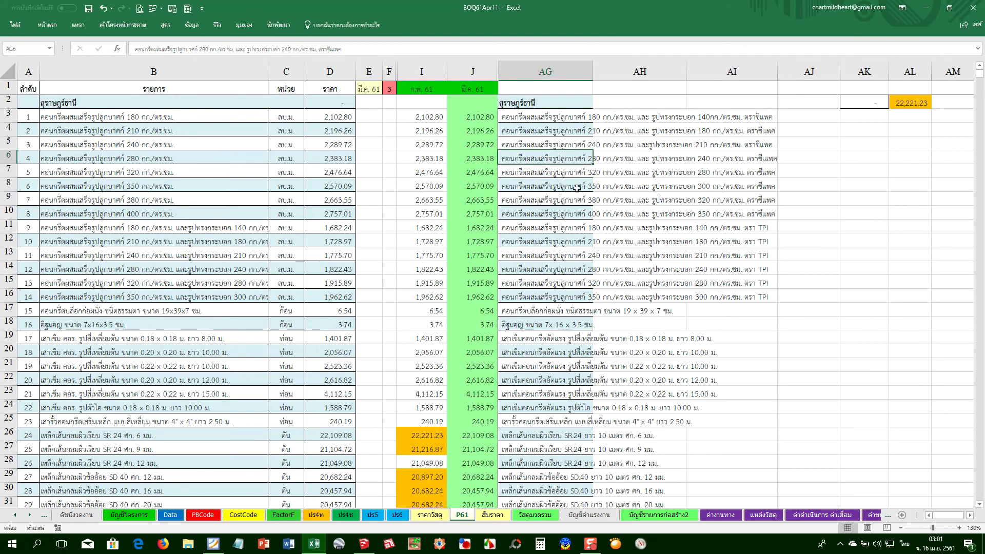
click(553, 201)
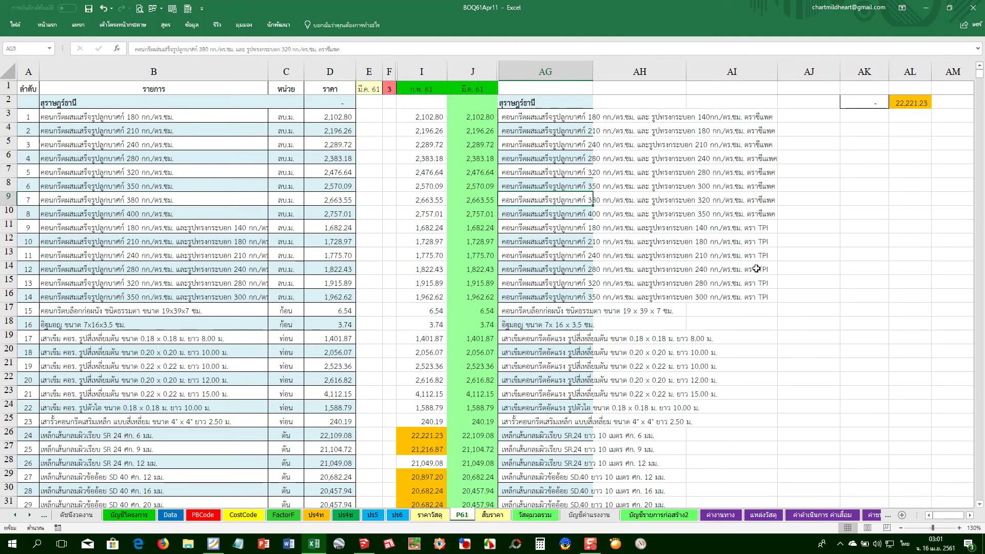
click(127, 116)
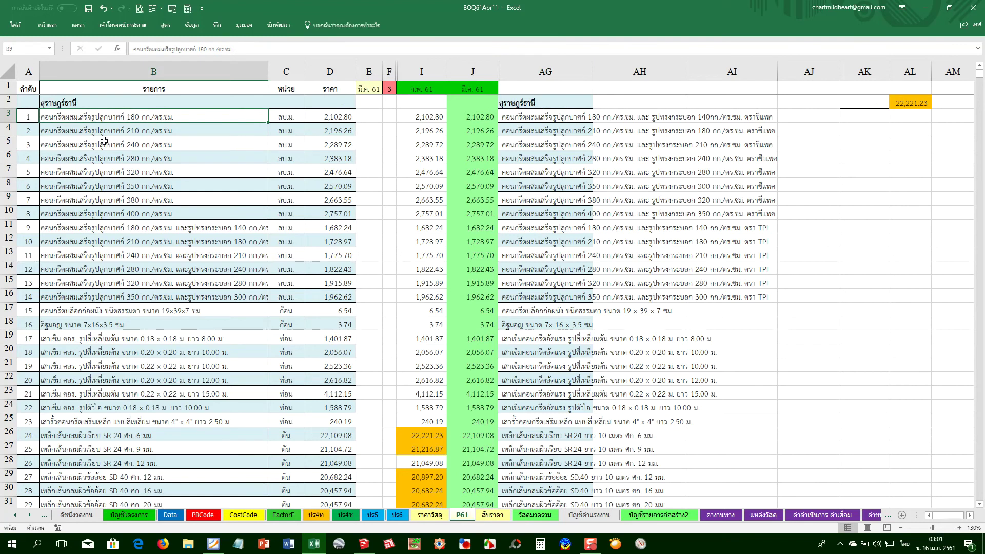
double_click(176, 132)
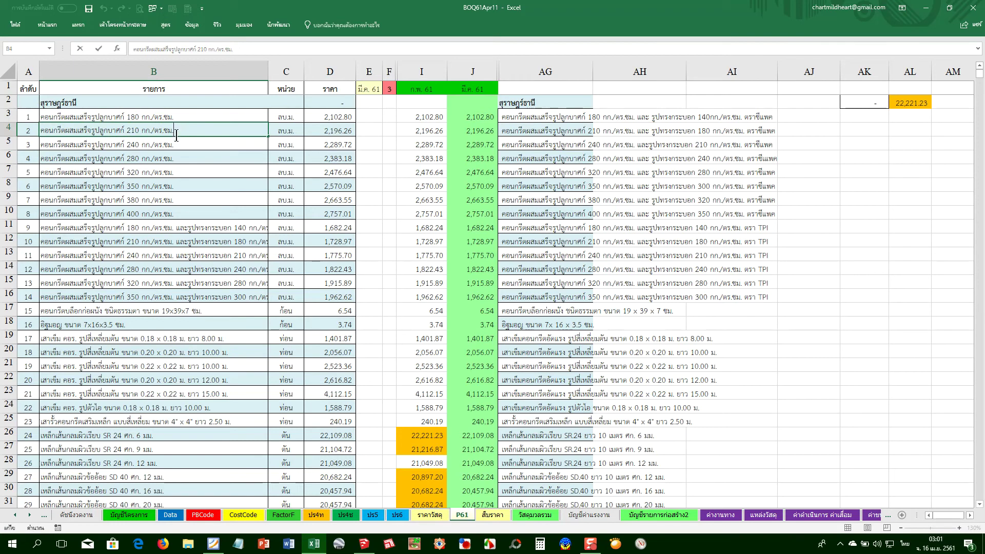
click(154, 189)
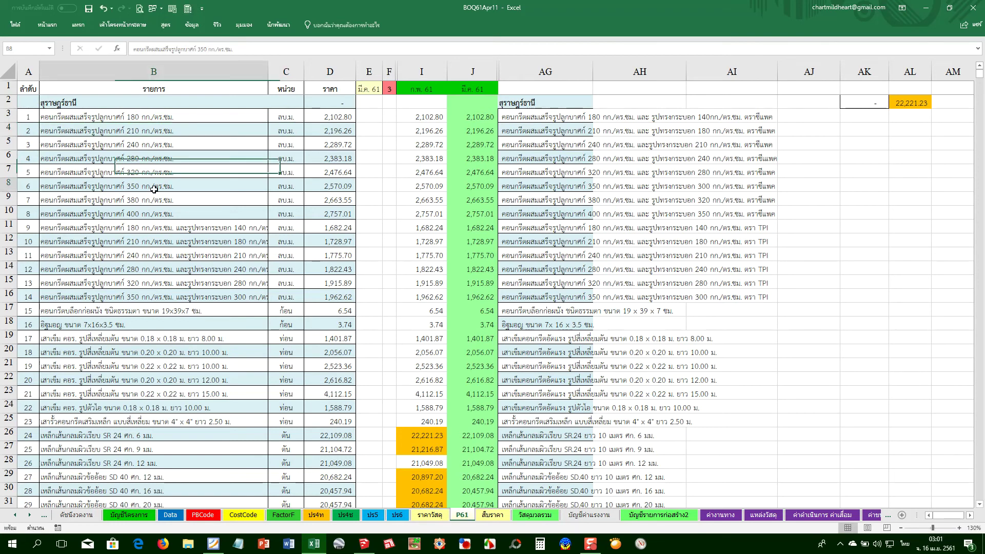
click(187, 211)
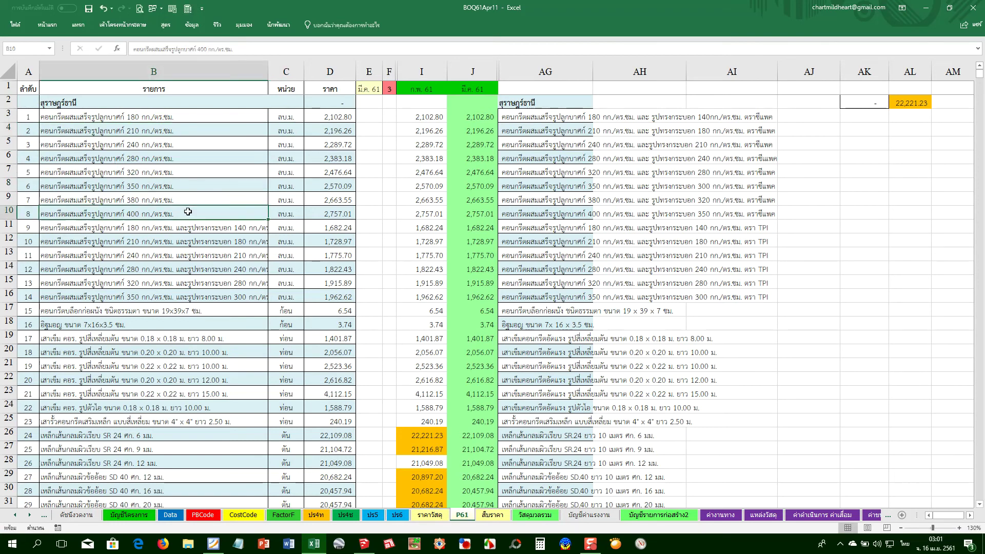
key(Down)
key(Down)
click(156, 211)
click(134, 117)
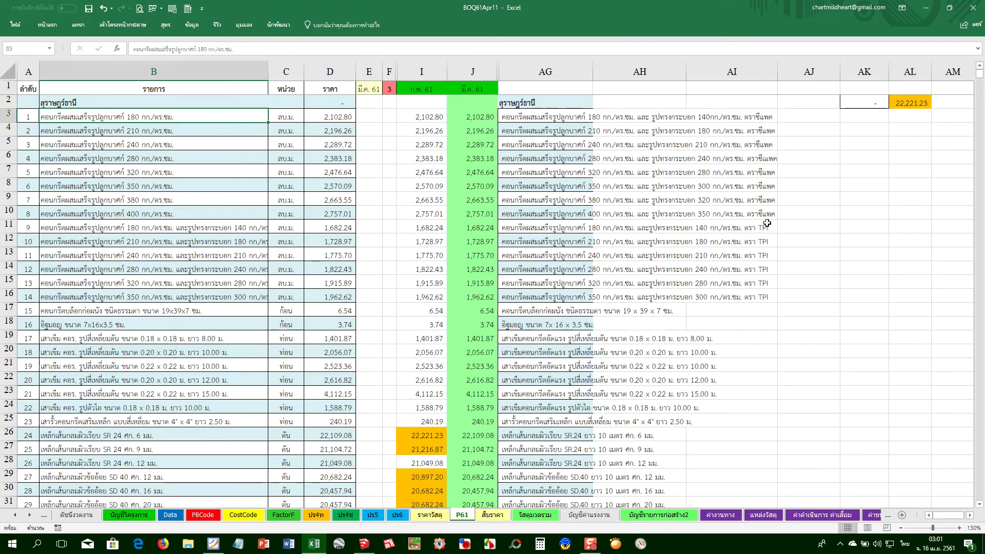
click(516, 227)
click(477, 228)
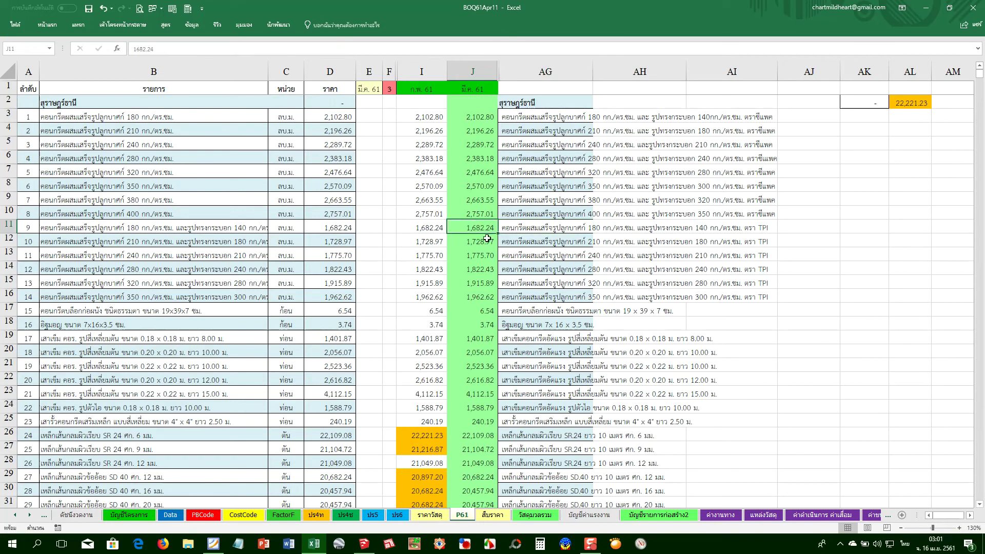
click(234, 228)
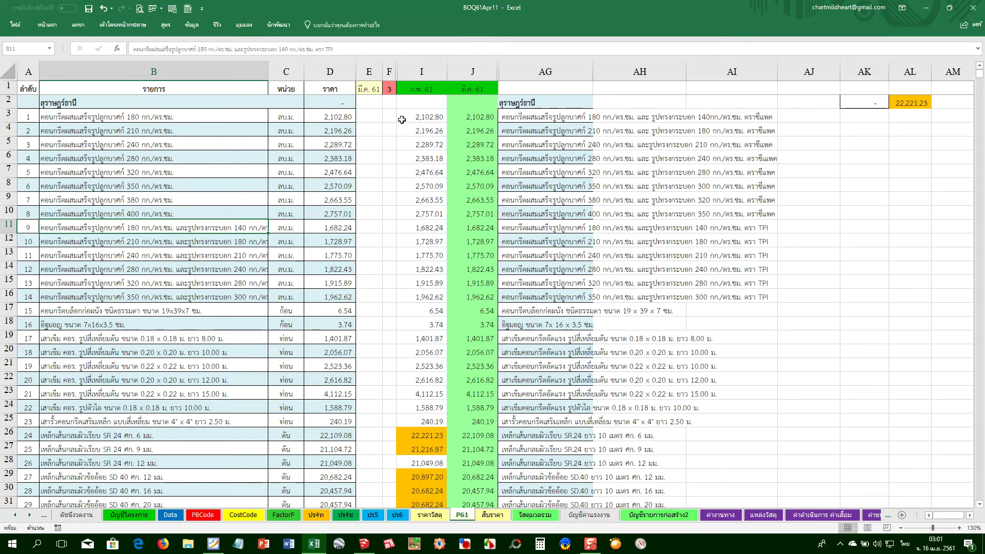
click(187, 117)
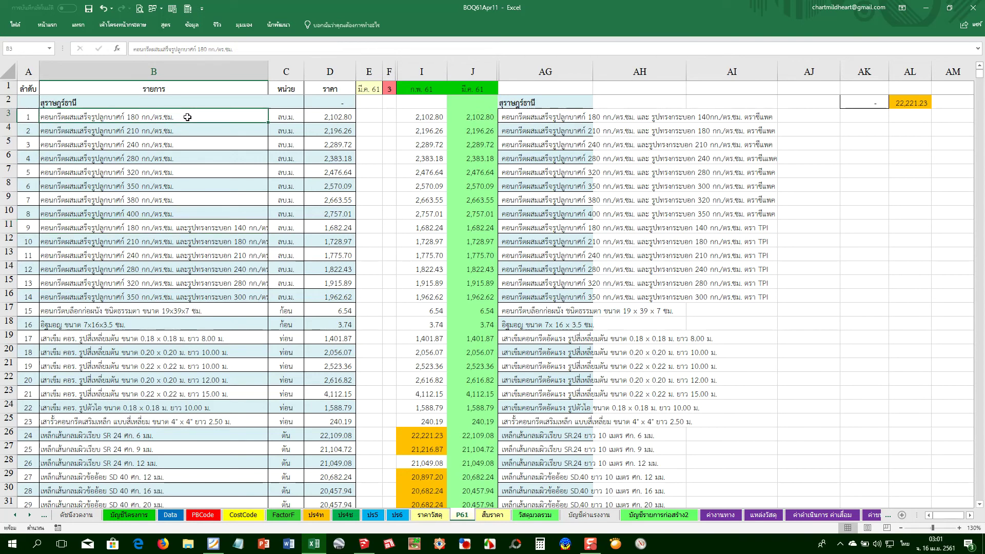
click(144, 131)
click(150, 145)
click(152, 158)
click(152, 172)
click(154, 186)
click(154, 201)
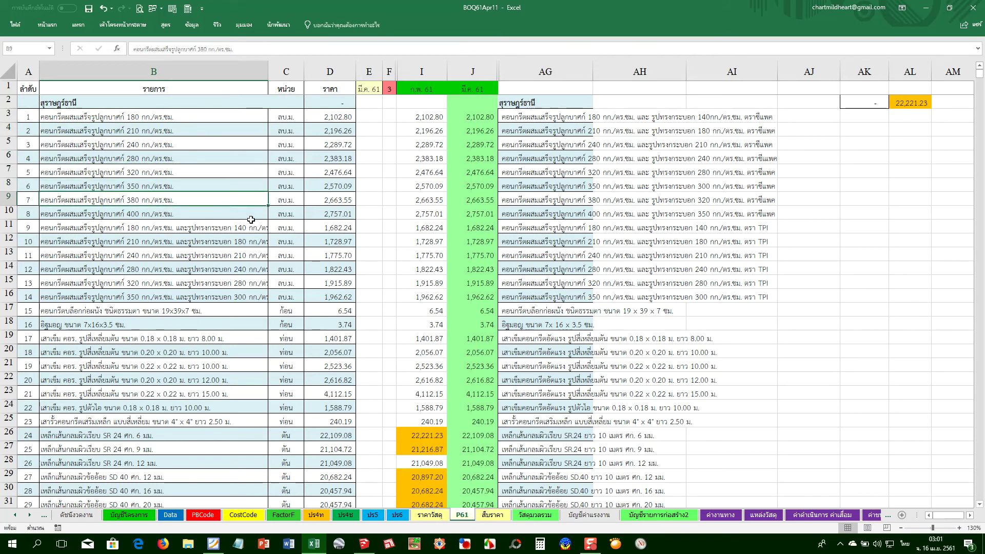
click(207, 214)
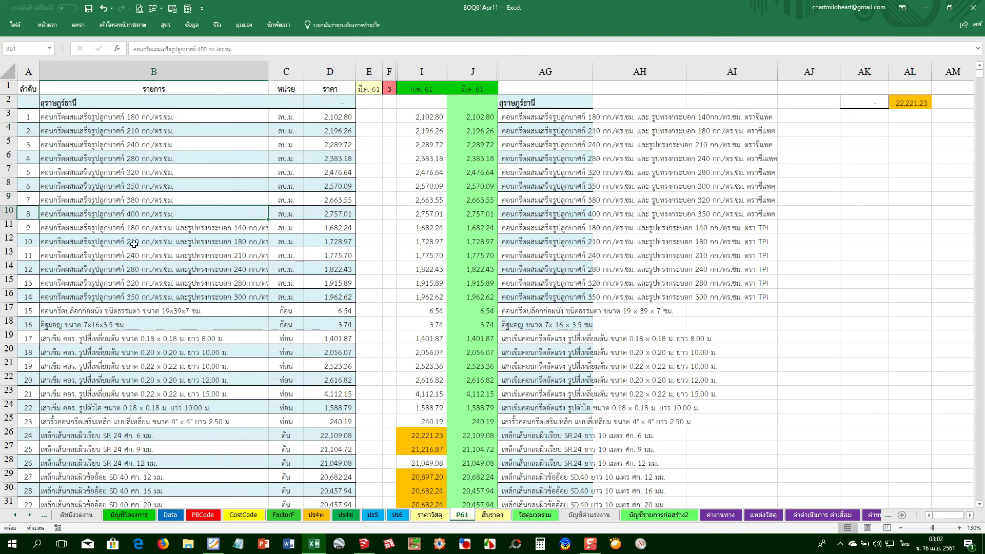
click(119, 181)
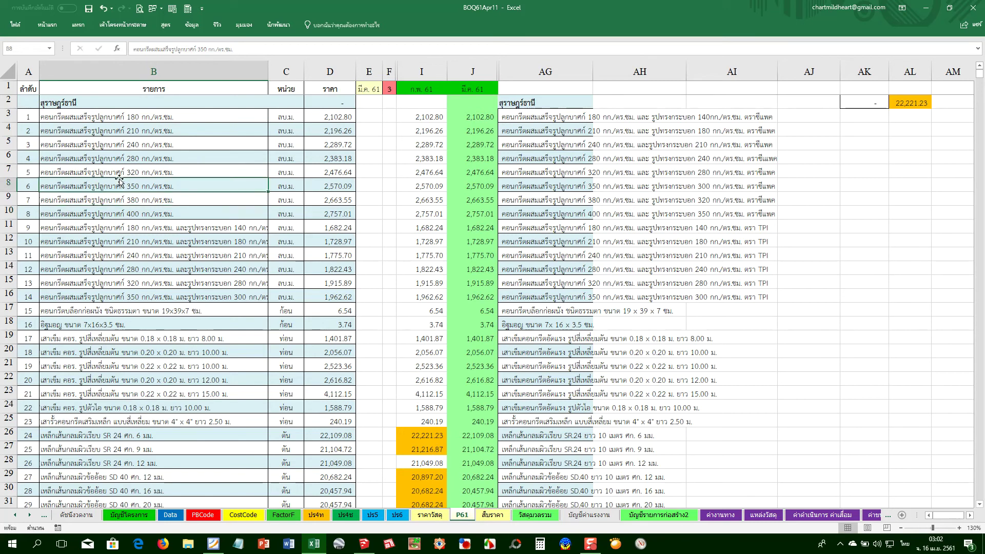
click(111, 157)
click(105, 128)
click(112, 156)
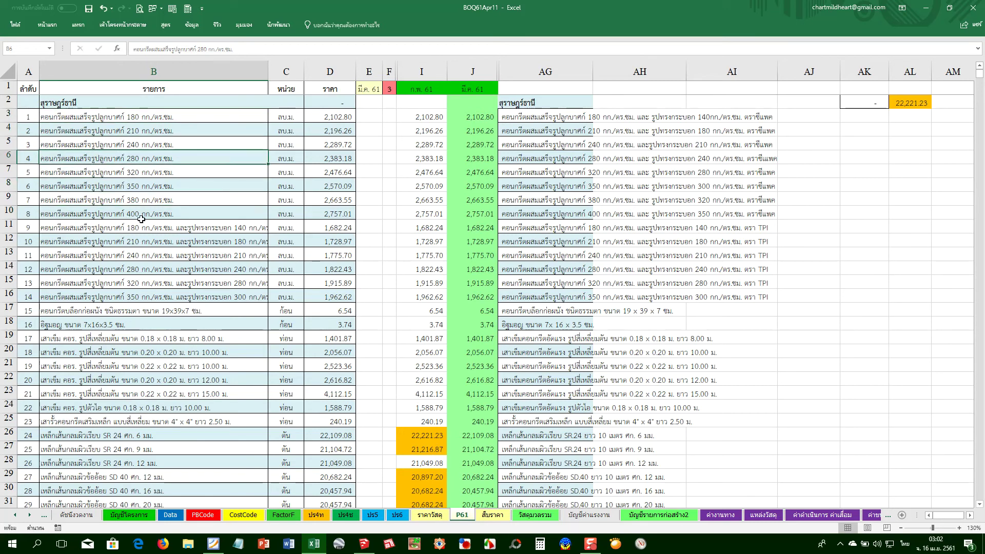
click(191, 212)
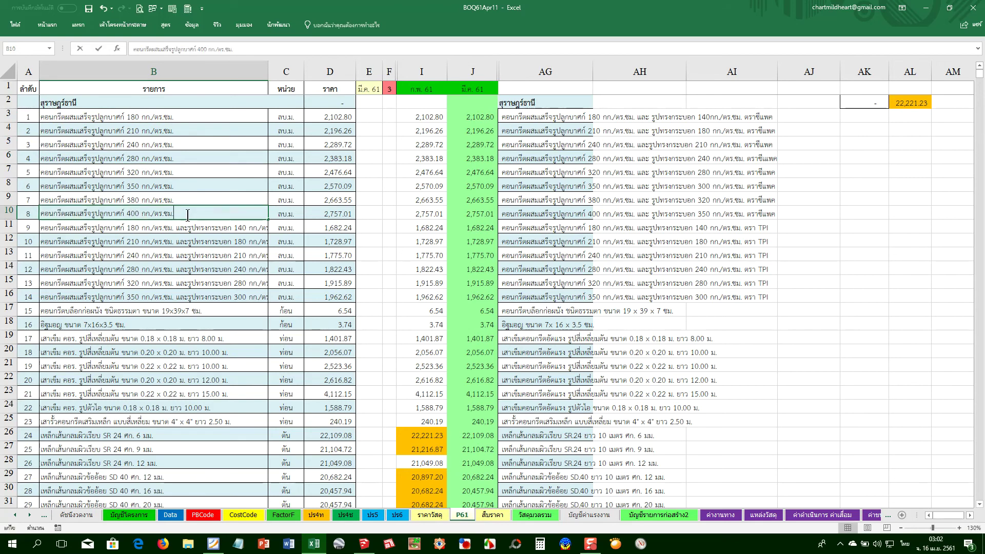
key(Right)
click(197, 213)
double_click(196, 213)
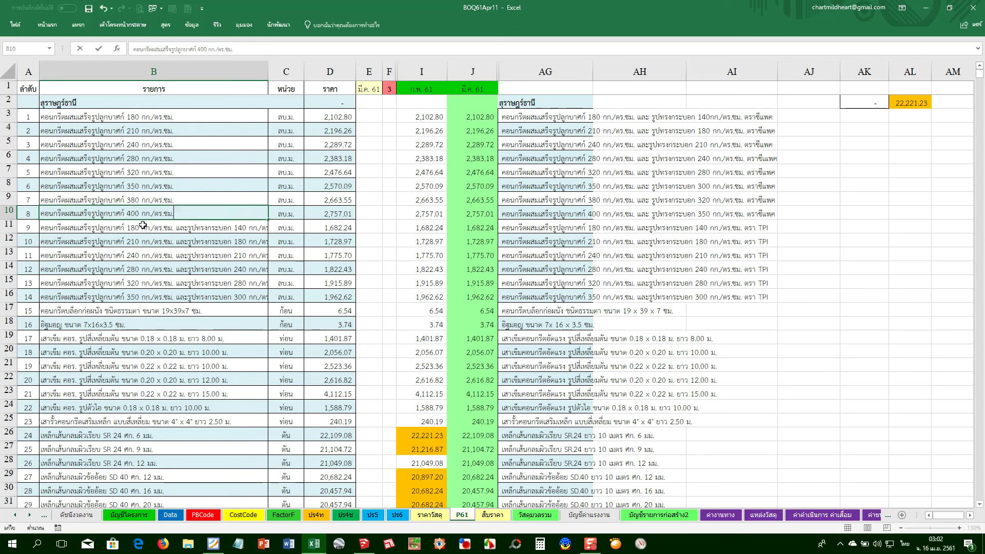
click(208, 226)
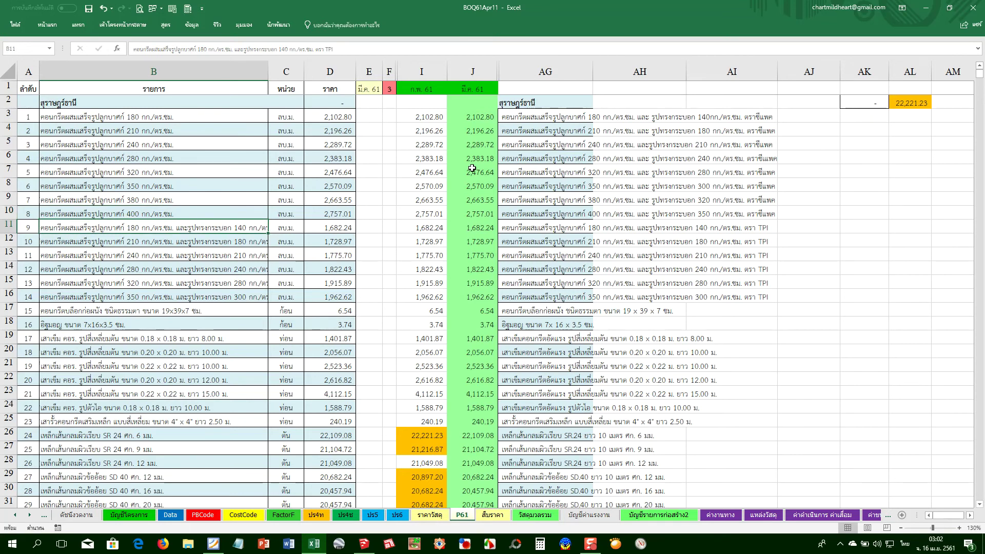
click(486, 227)
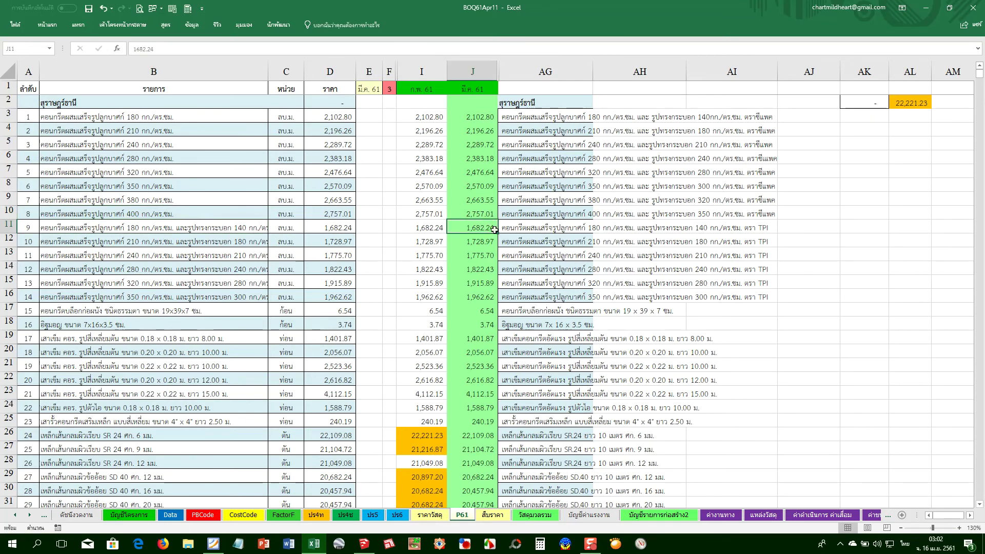
click(543, 227)
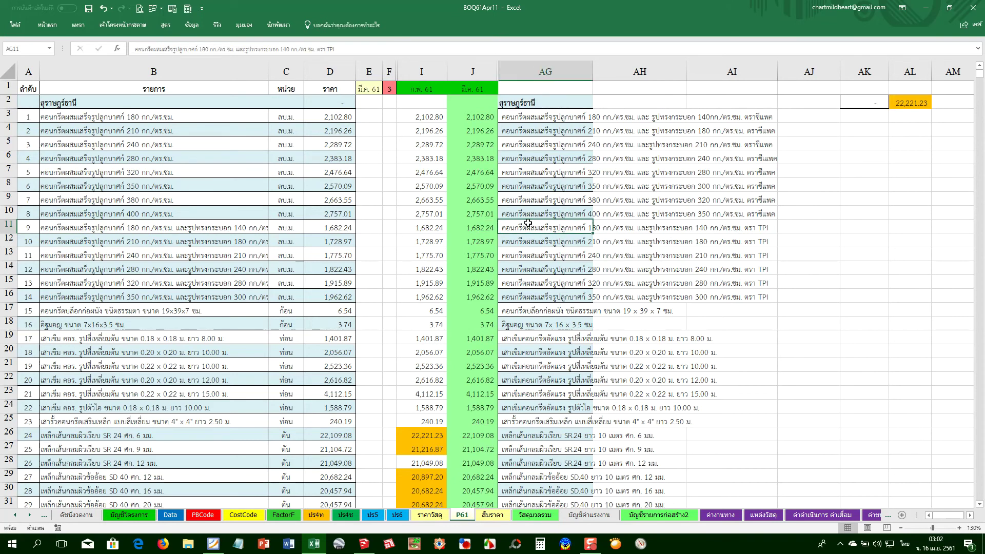
click(469, 159)
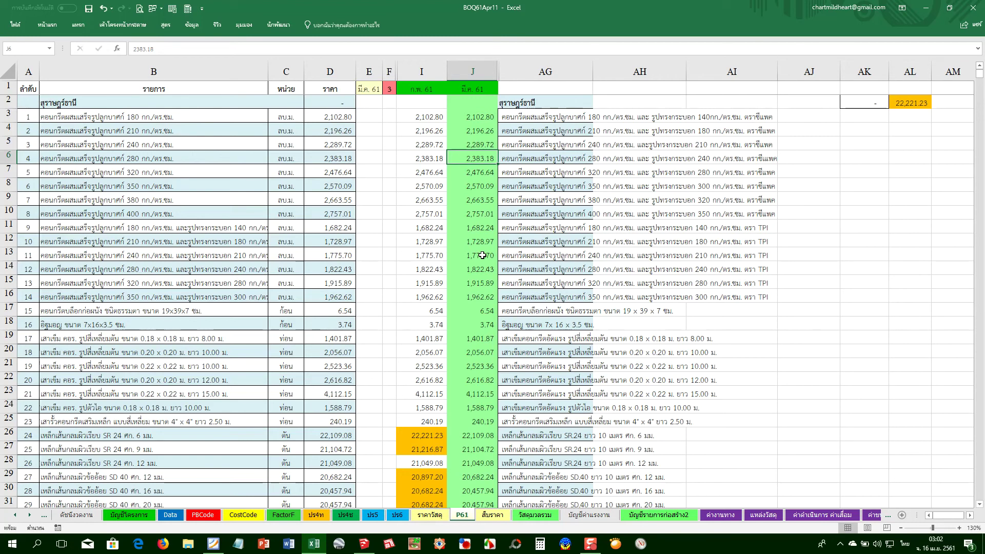
click(482, 254)
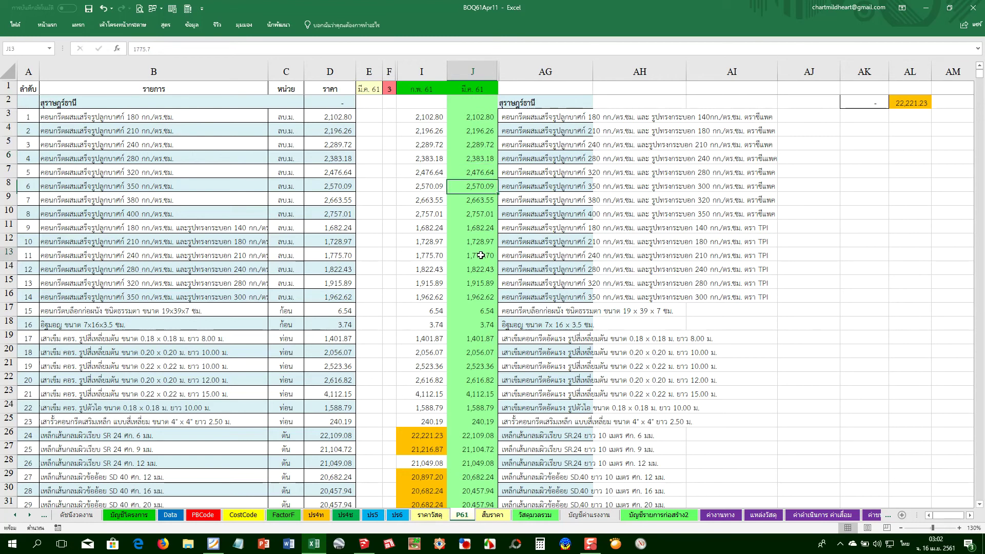
click(130, 255)
click(146, 187)
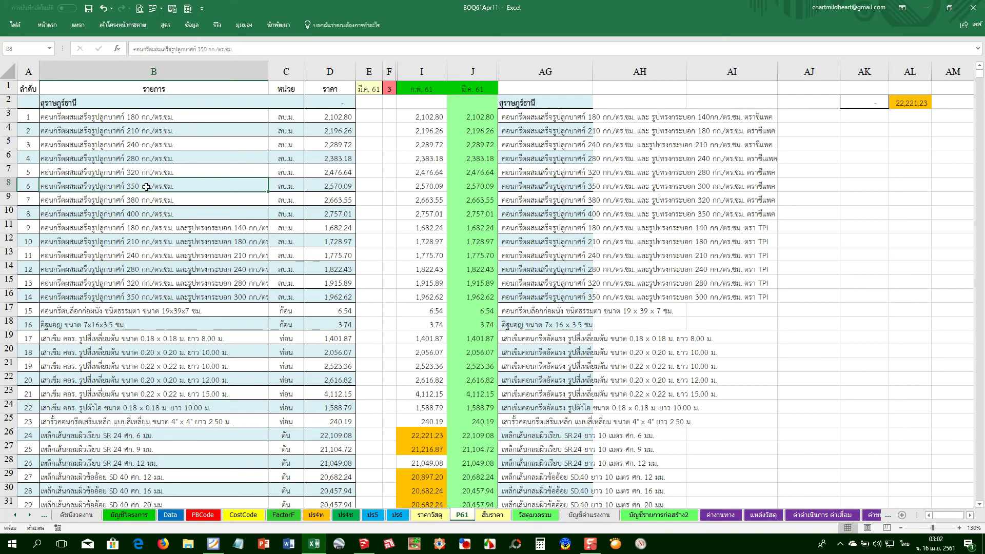
Paste B8's 350 concrete description into B13 as formulas and add a leading space to B8
key(ctrl+c)
click(135, 257)
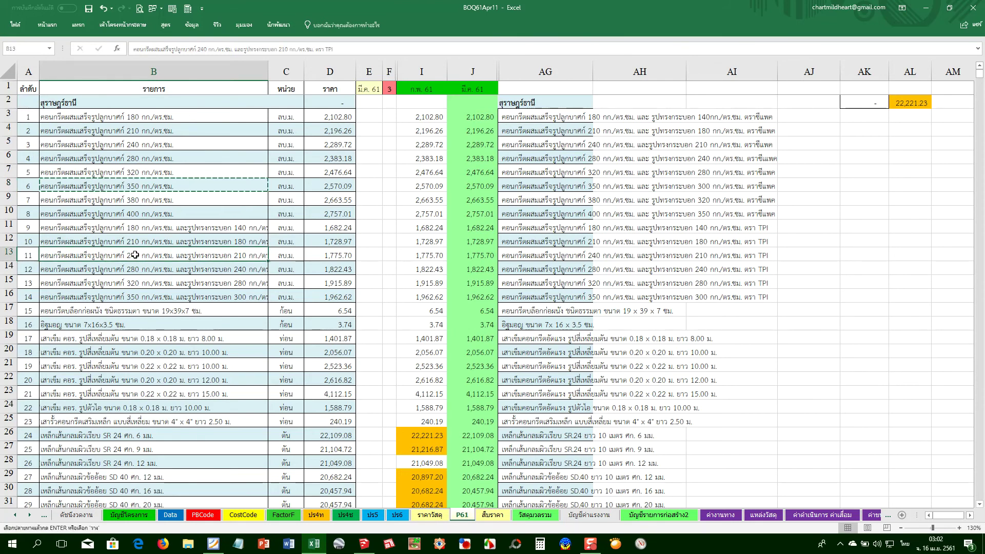
right_click(135, 255)
click(186, 300)
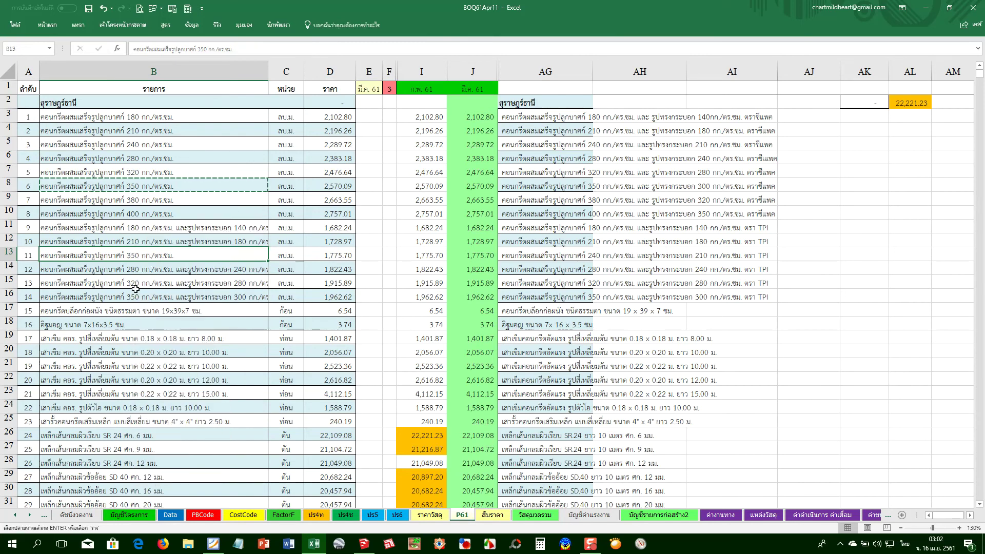
click(151, 312)
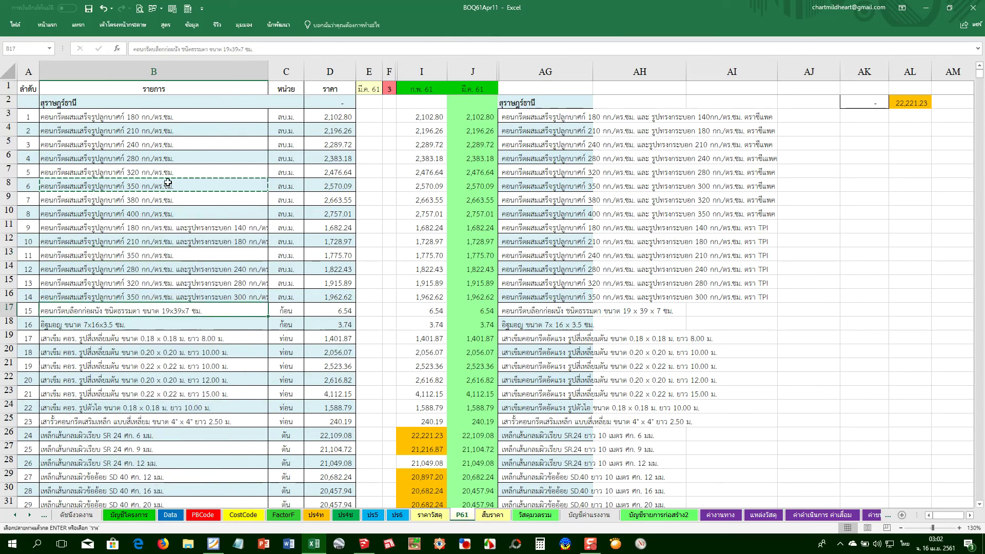
key(Escape)
double_click(188, 183)
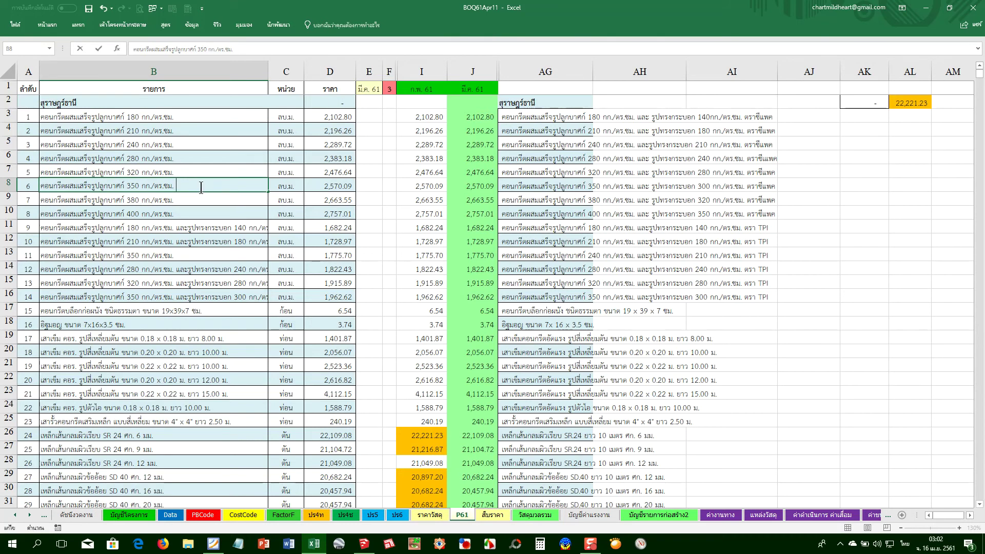
key(Tab)
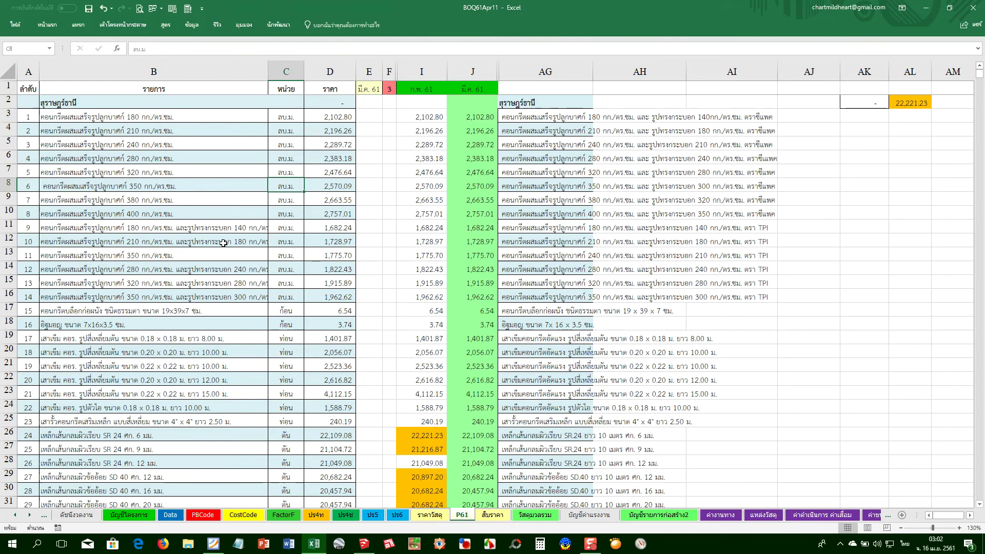
Replace B13 with B5's 240 กก./ตร.ซม. concrete description and add a leading space to B5
click(142, 258)
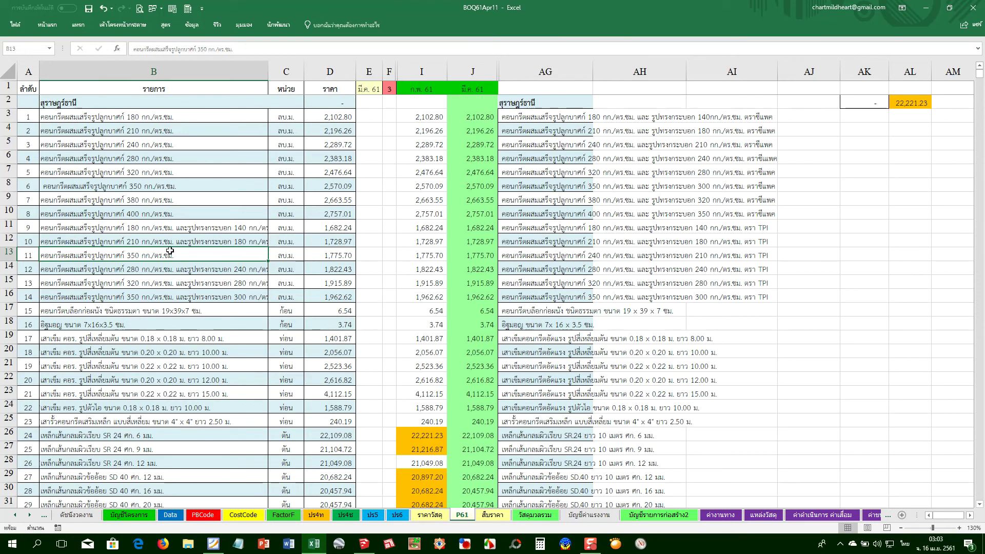
click(141, 145)
key(ctrl+c)
right_click(159, 255)
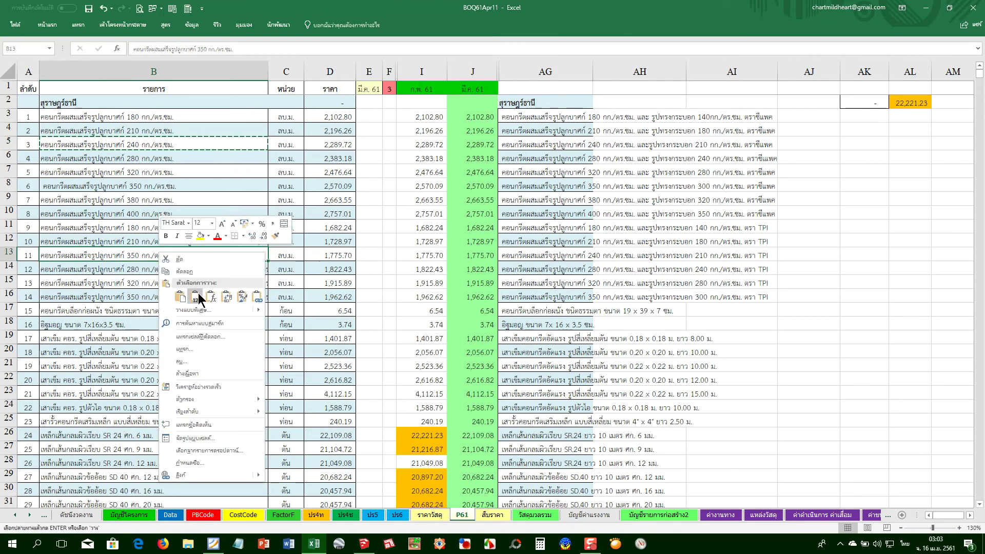
click(198, 296)
key(Escape)
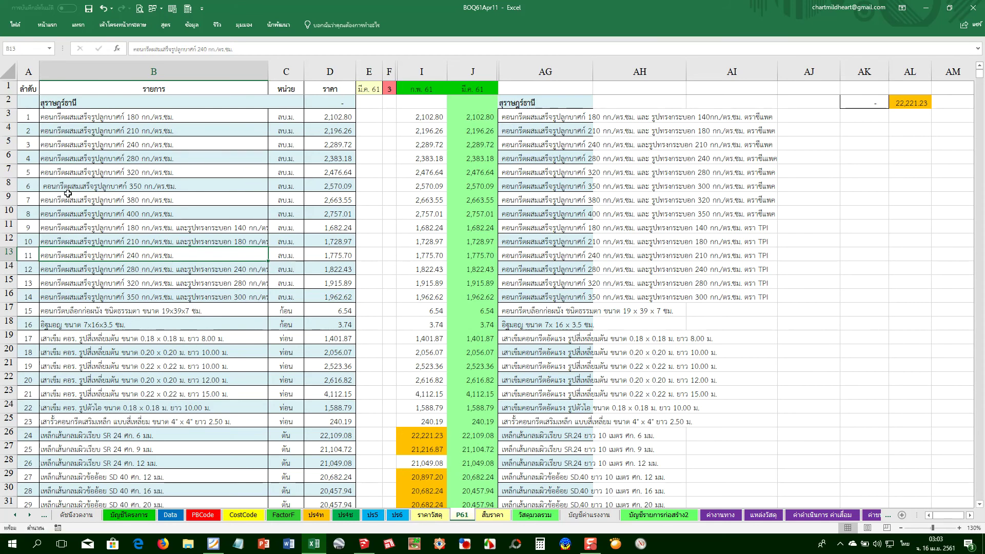
double_click(68, 188)
key(Return)
double_click(63, 145)
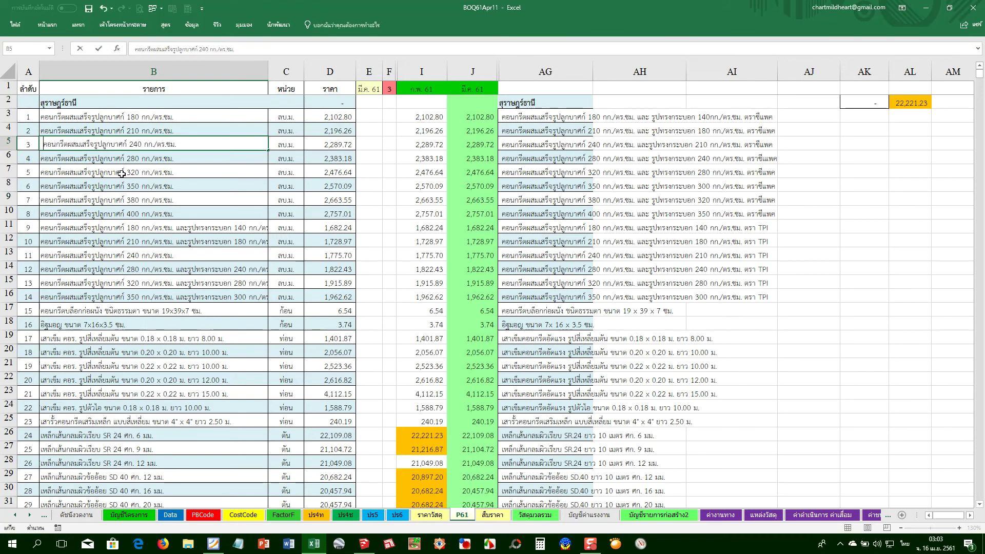
key(Tab)
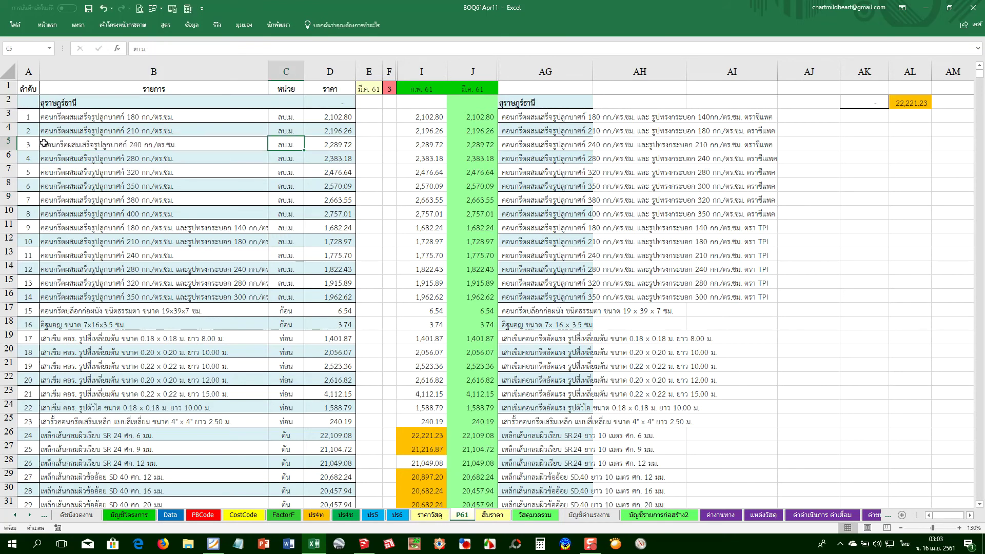
click(45, 143)
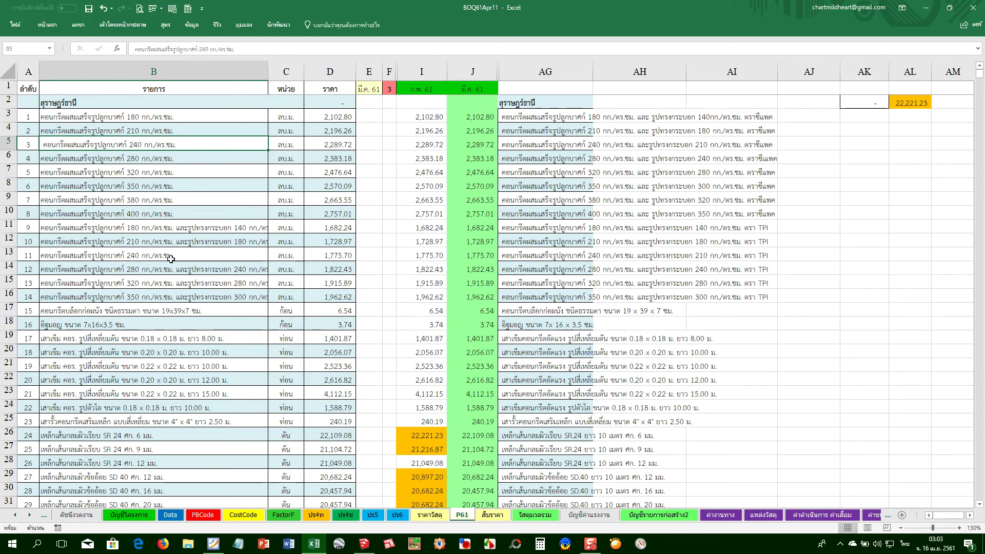
click(76, 256)
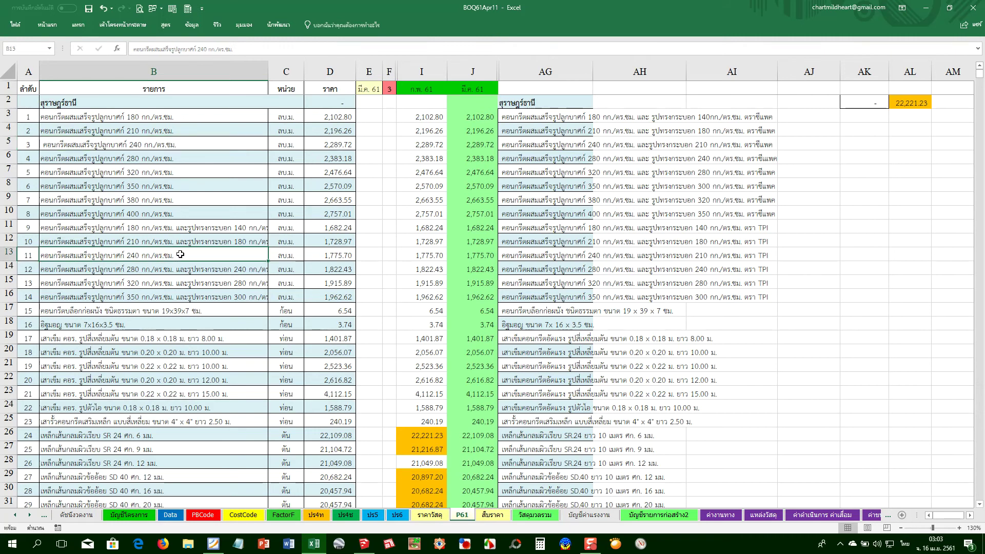
click(242, 514)
click(133, 435)
scroll(132, 435, down, 3)
scroll(132, 434, down, 5)
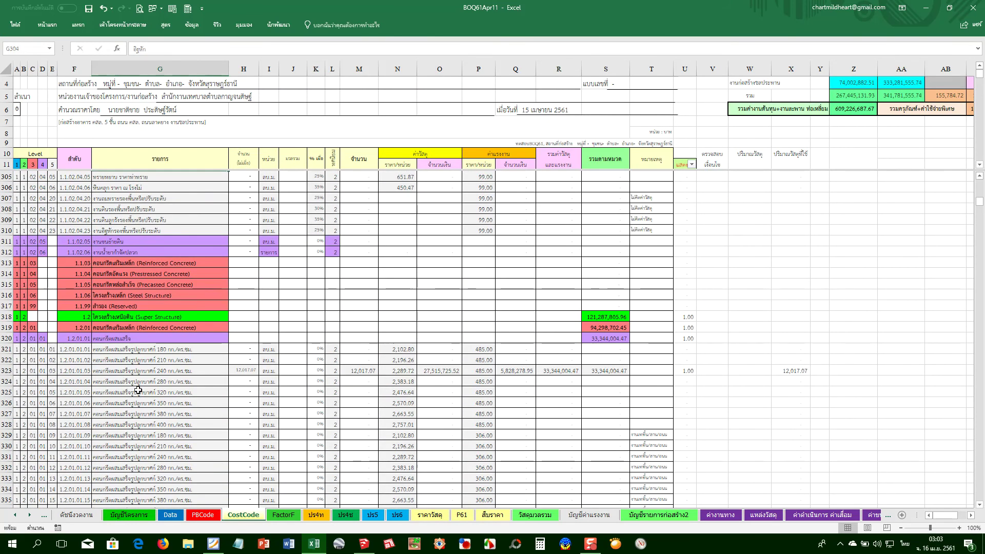
click(156, 374)
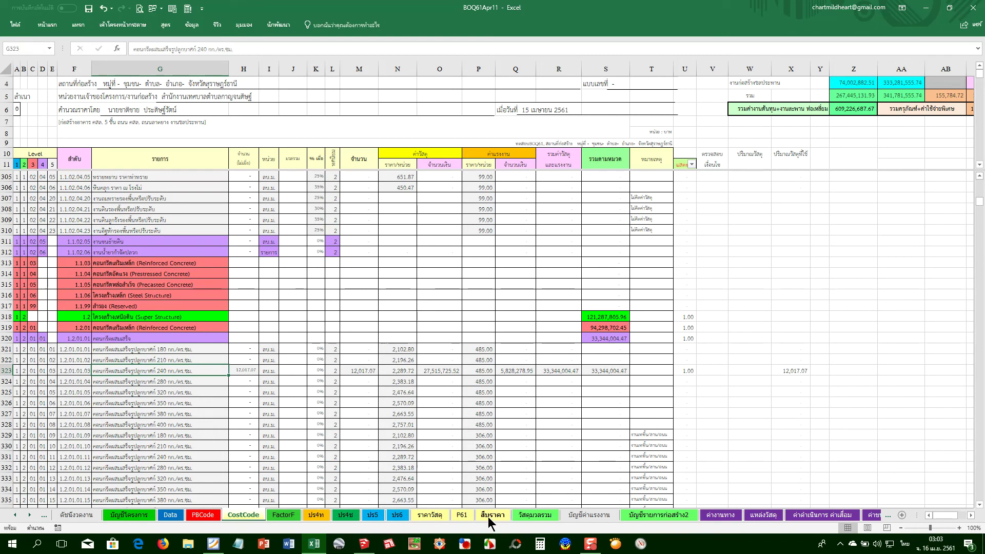
click(430, 515)
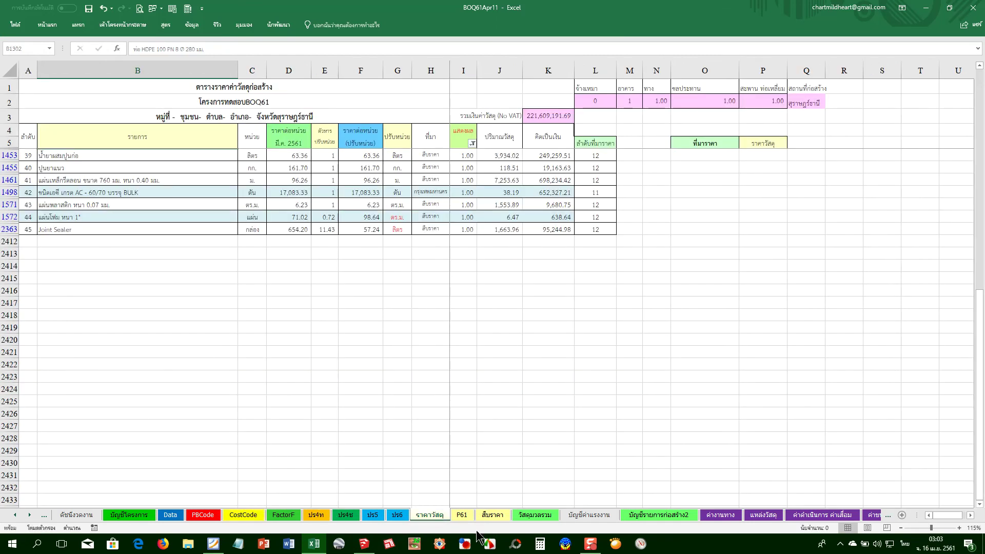
click(462, 514)
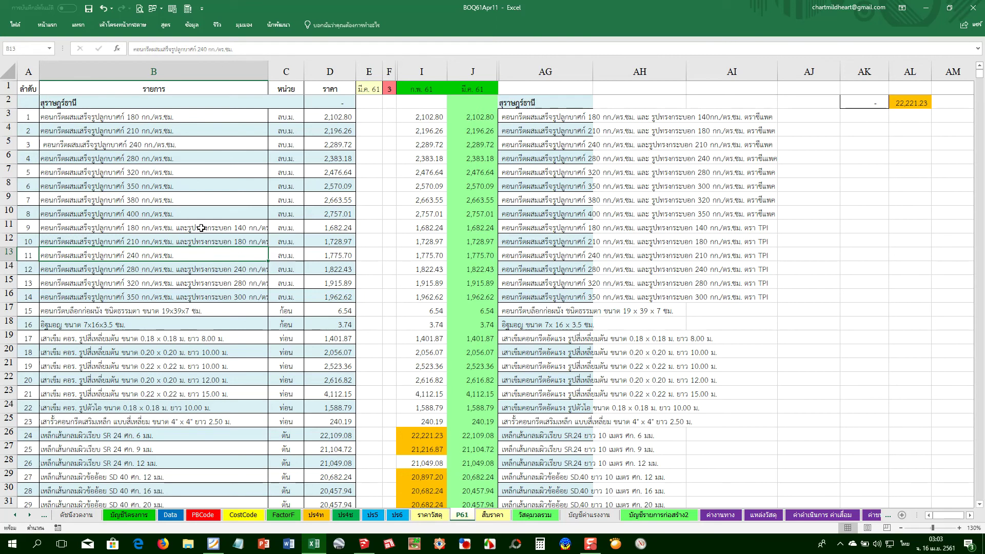
Inspect the B5 and B13 descriptions without changing them
double_click(85, 145)
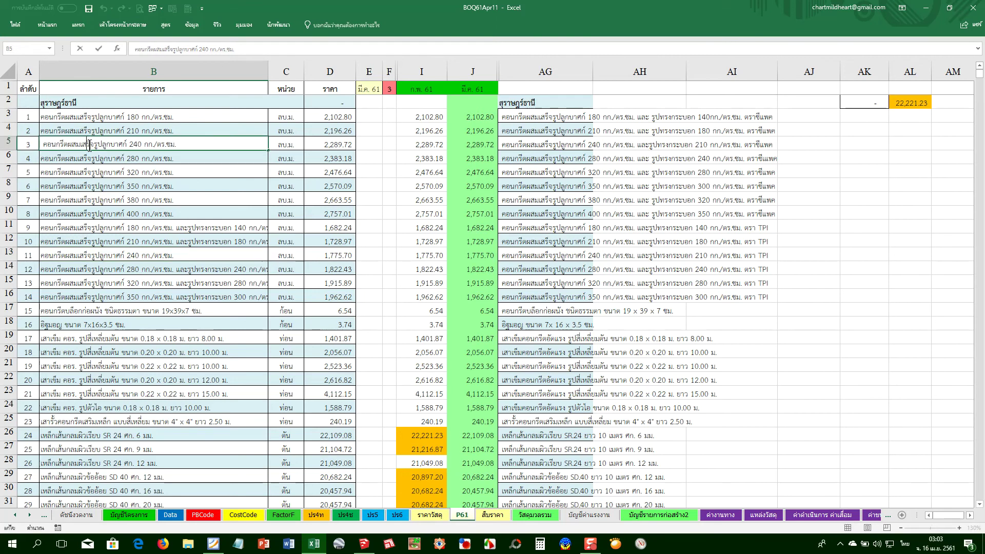
key(Return)
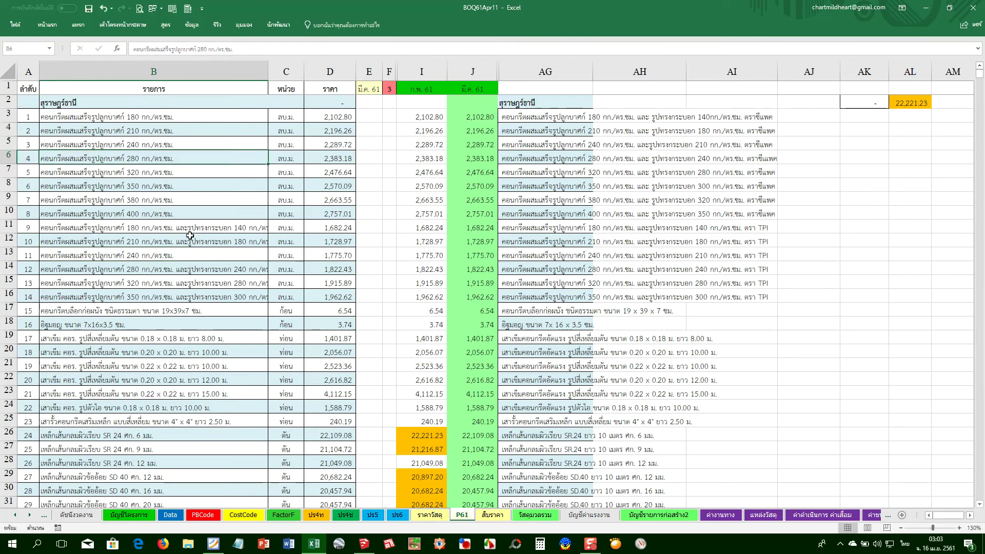
click(179, 257)
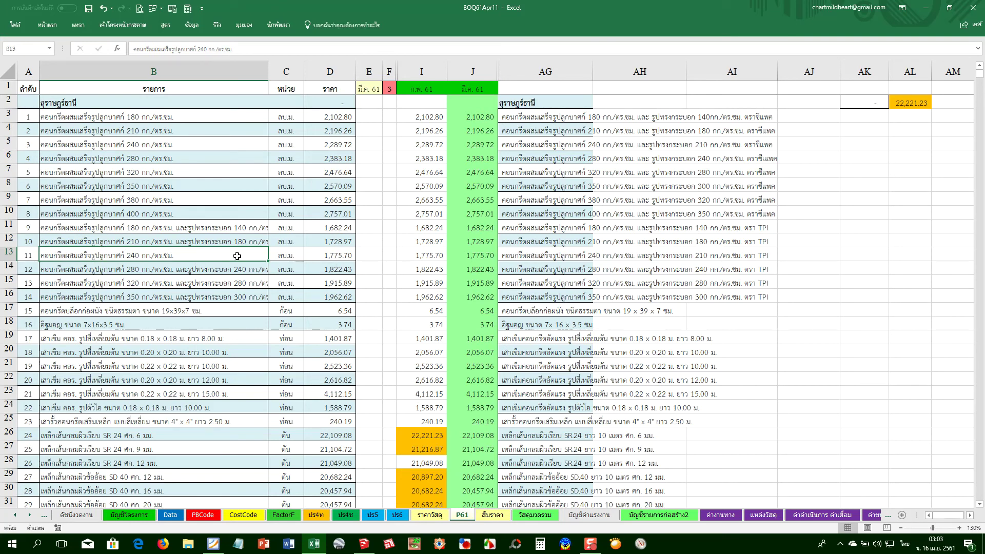
double_click(180, 255)
double_click(180, 256)
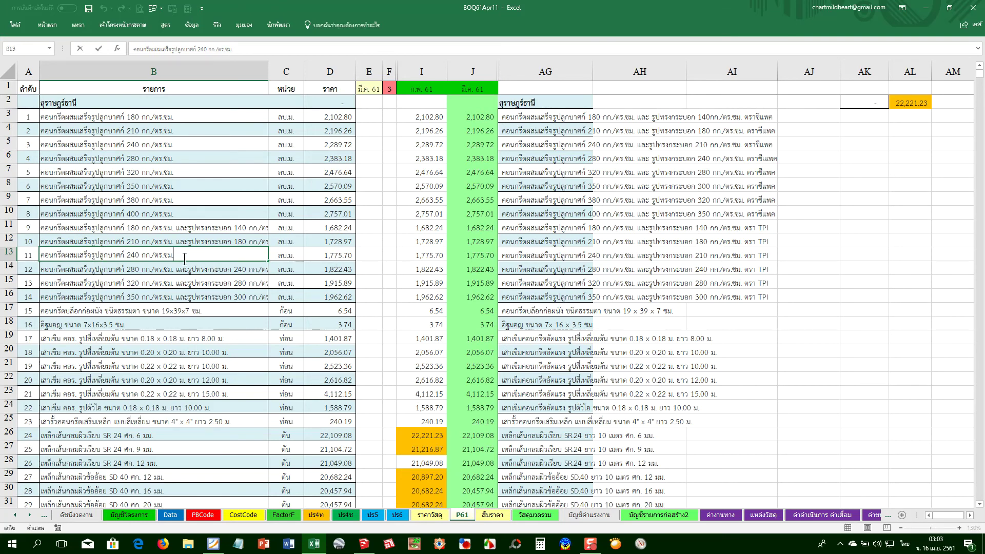
key(Escape)
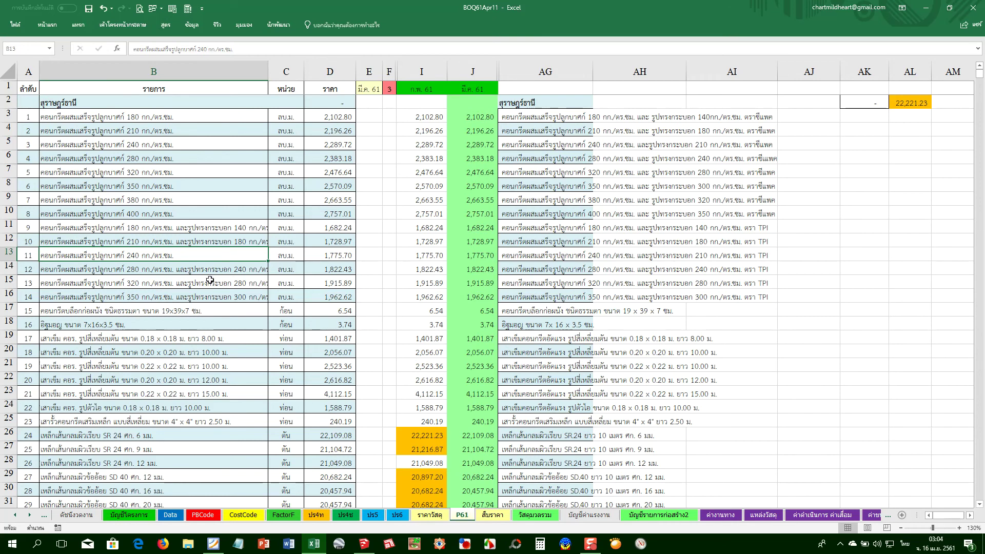
Paste AG13's TPI concrete description into B13 and remove one character
click(508, 256)
key(ctrl+c)
right_click(106, 253)
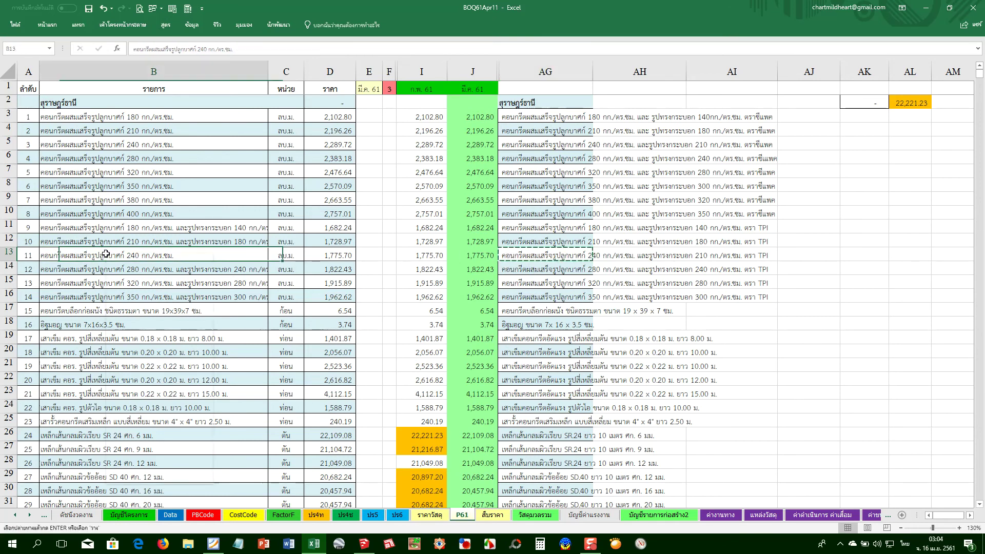
click(144, 301)
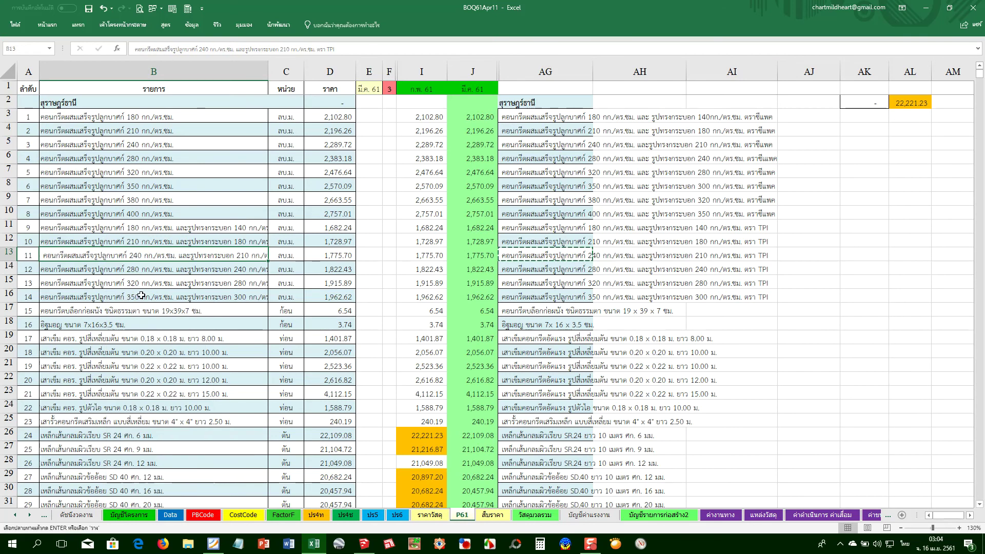
double_click(62, 253)
key(BackSpace)
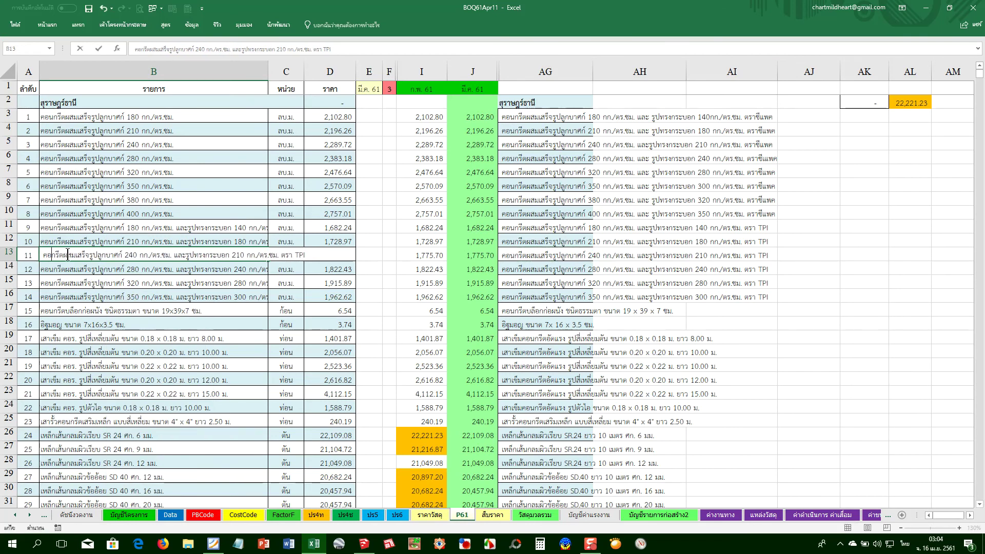
click(156, 269)
double_click(101, 253)
key(Return)
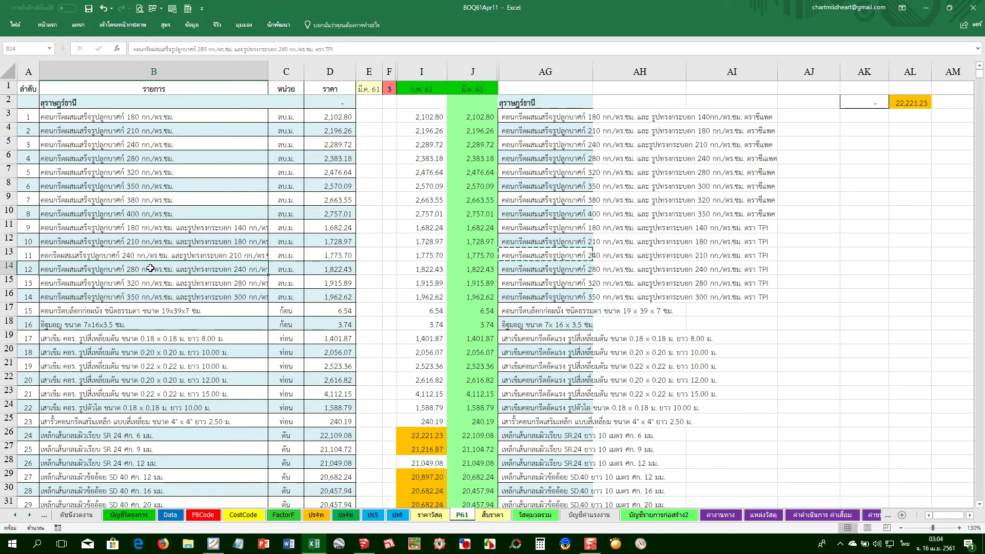
Correct the spelling of คอนกรีต in B13 by inserting the missing น
click(49, 254)
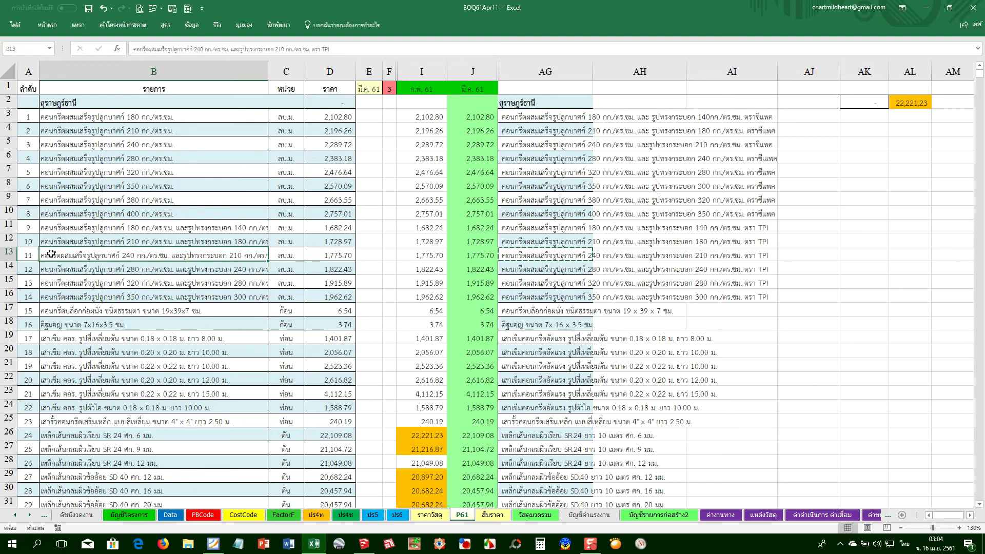
double_click(50, 253)
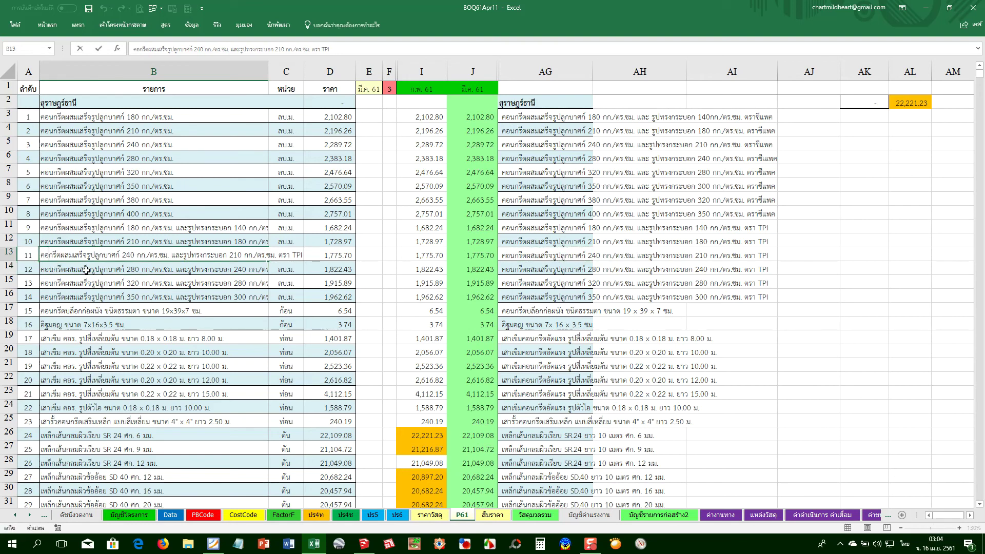
text(น)
key(Tab)
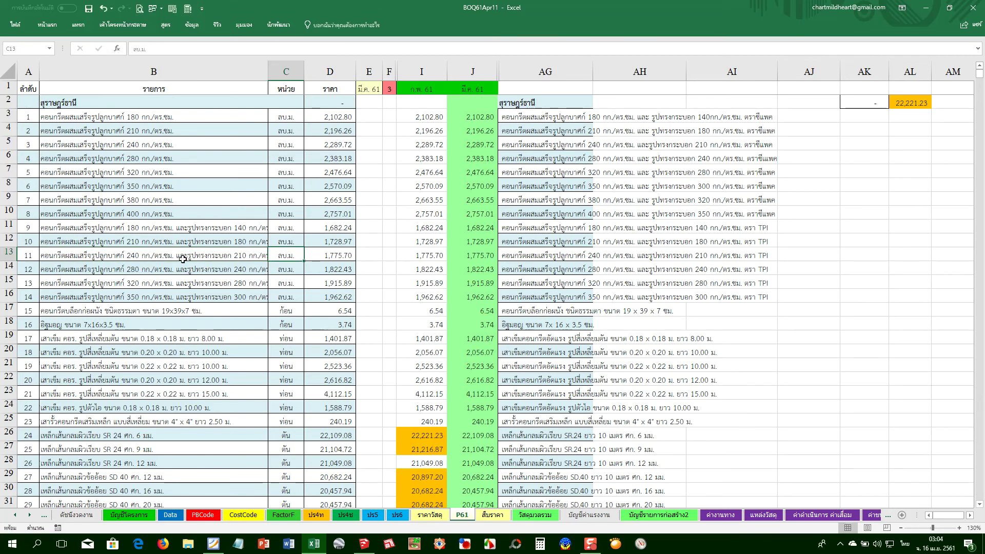
click(245, 256)
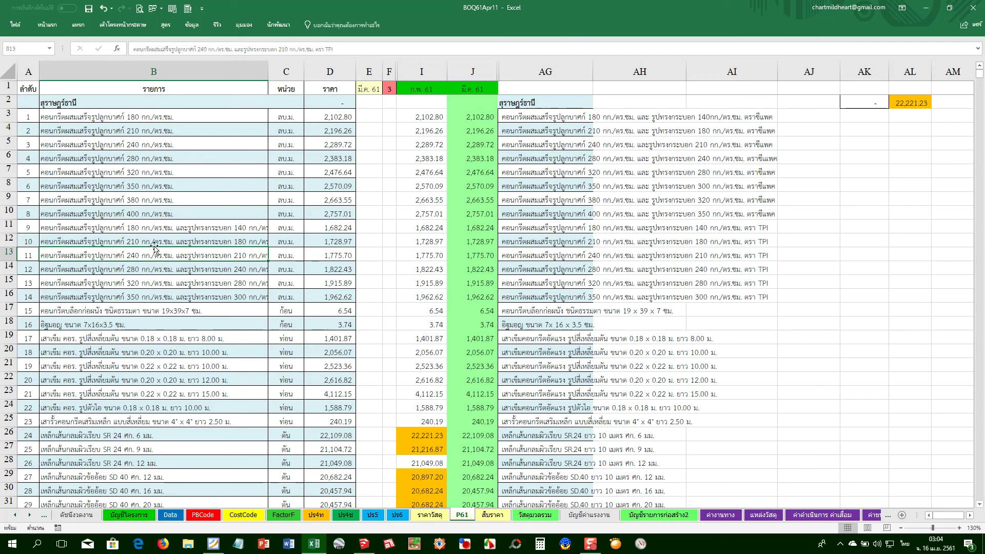
click(128, 215)
click(117, 153)
click(112, 120)
click(108, 186)
scroll(115, 318, down, 2)
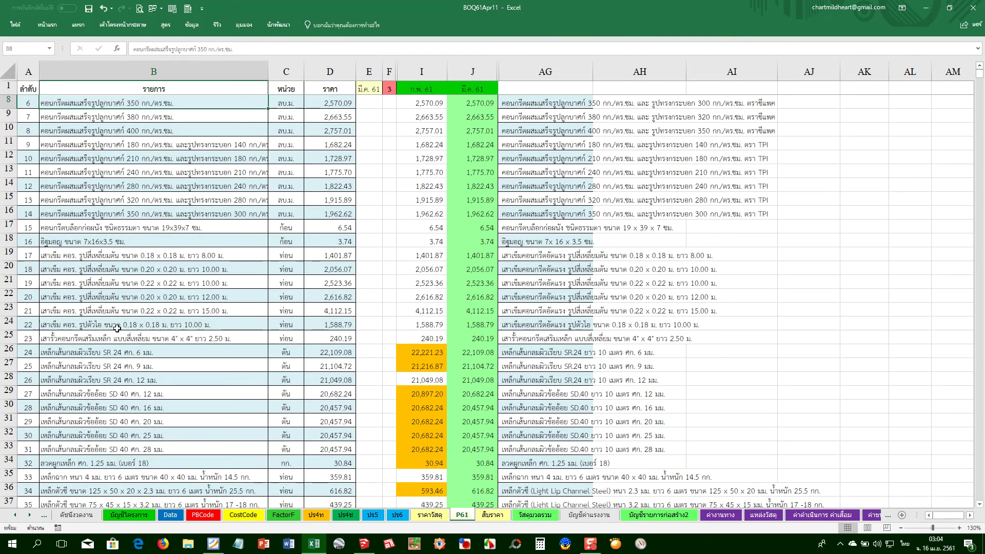
click(141, 352)
scroll(142, 352, down, 2)
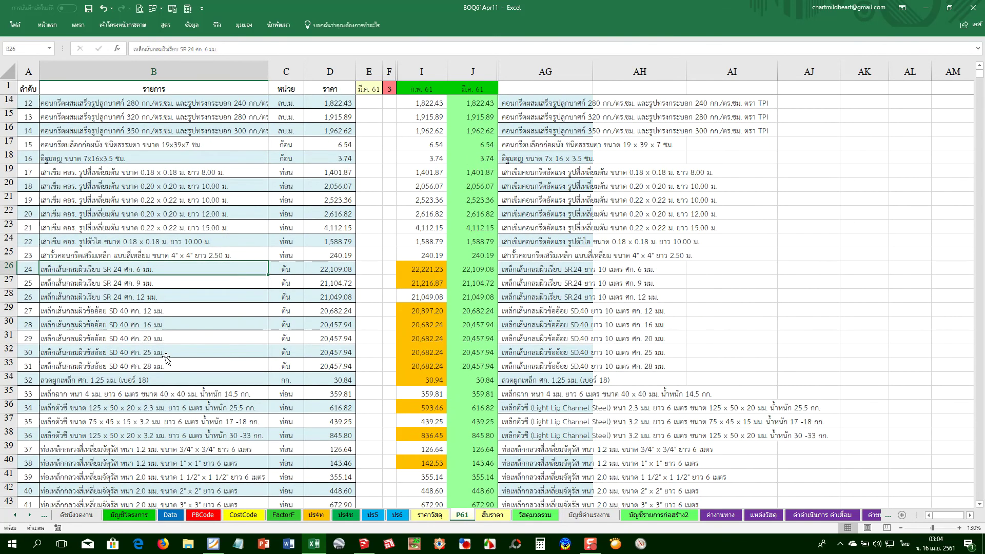
click(125, 339)
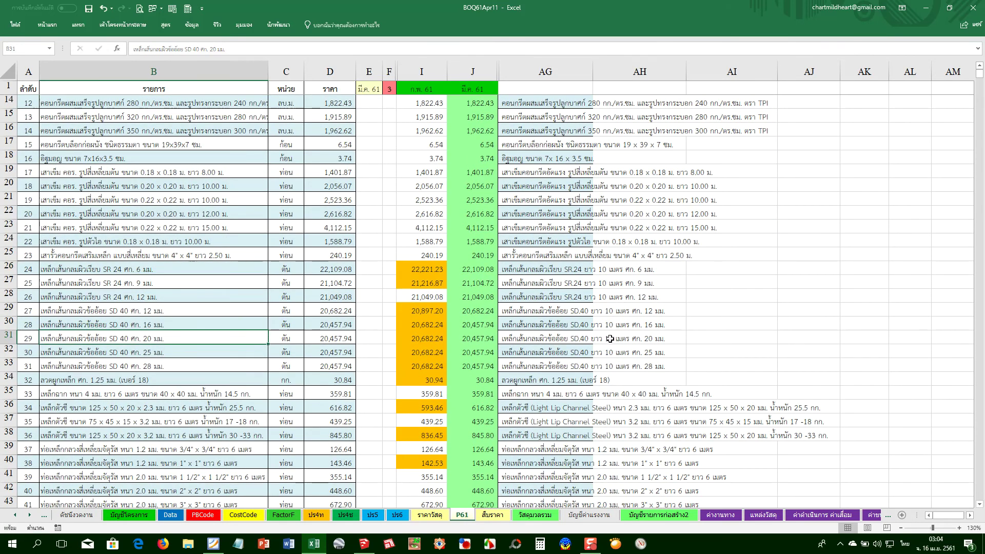
click(507, 270)
drag(507, 282, 509, 310)
double_click(505, 282)
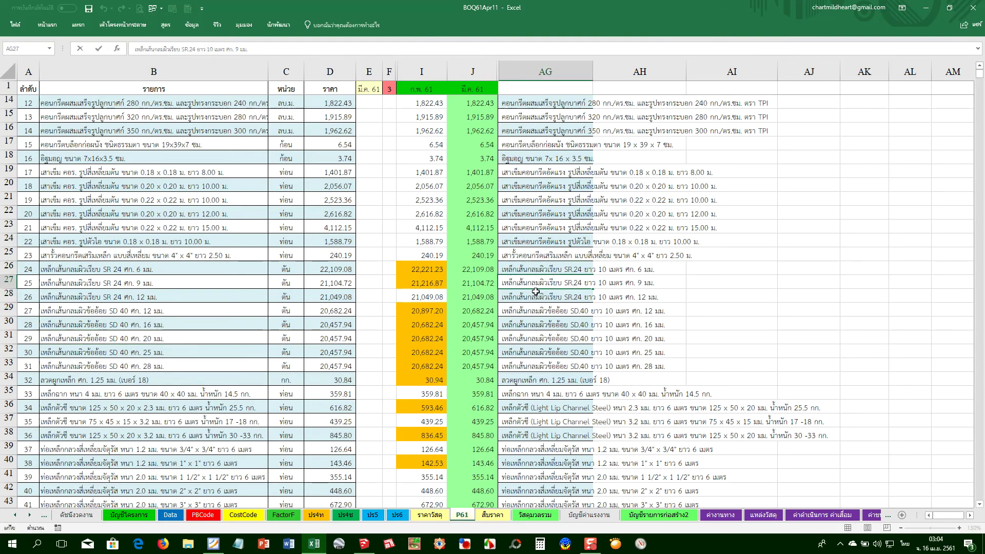
click(61, 294)
click(60, 336)
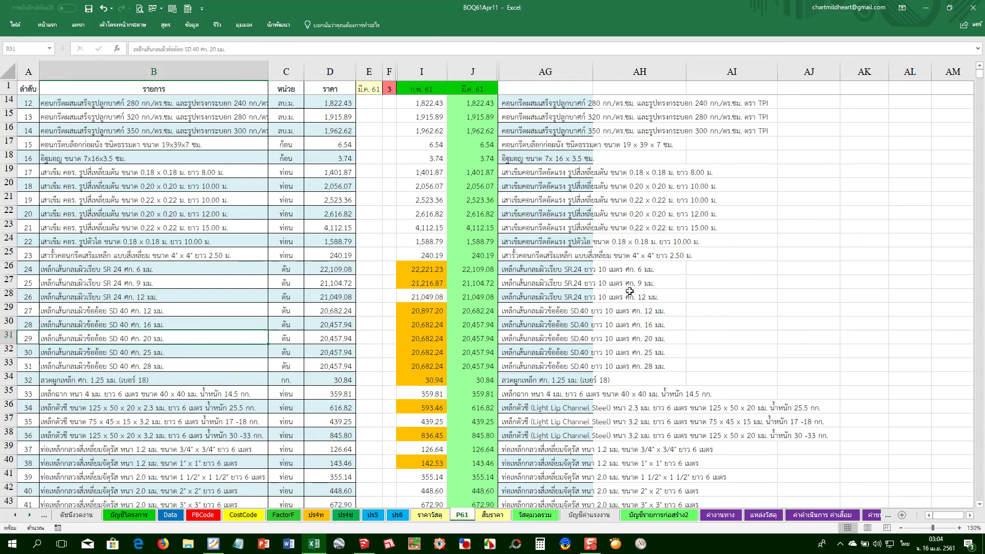
click(180, 278)
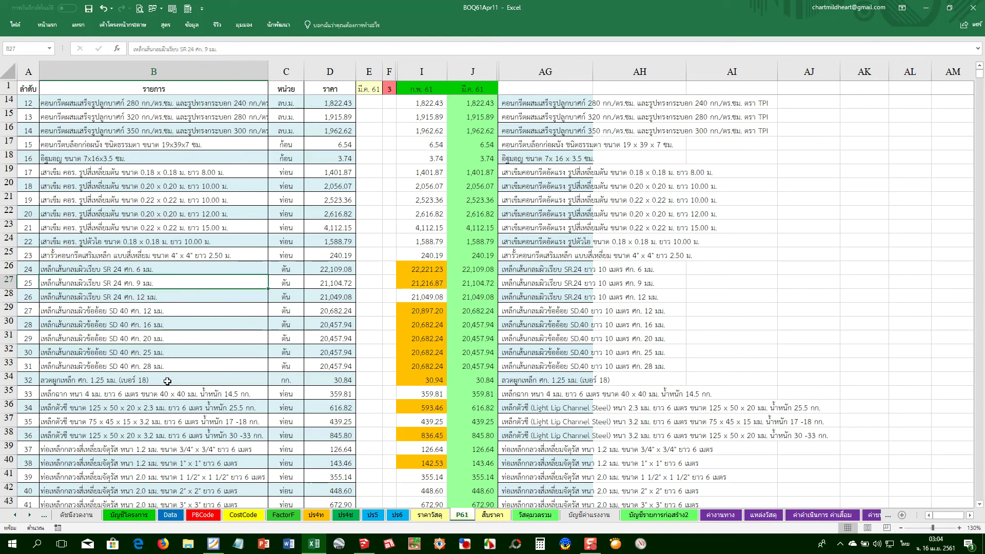
click(142, 393)
scroll(200, 383, down, 1)
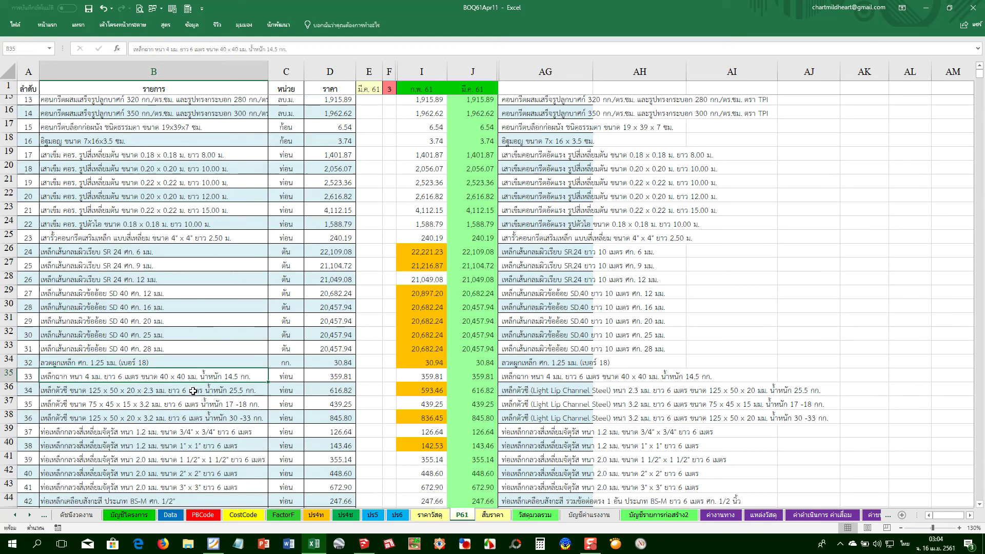
scroll(200, 383, down, 1)
click(108, 340)
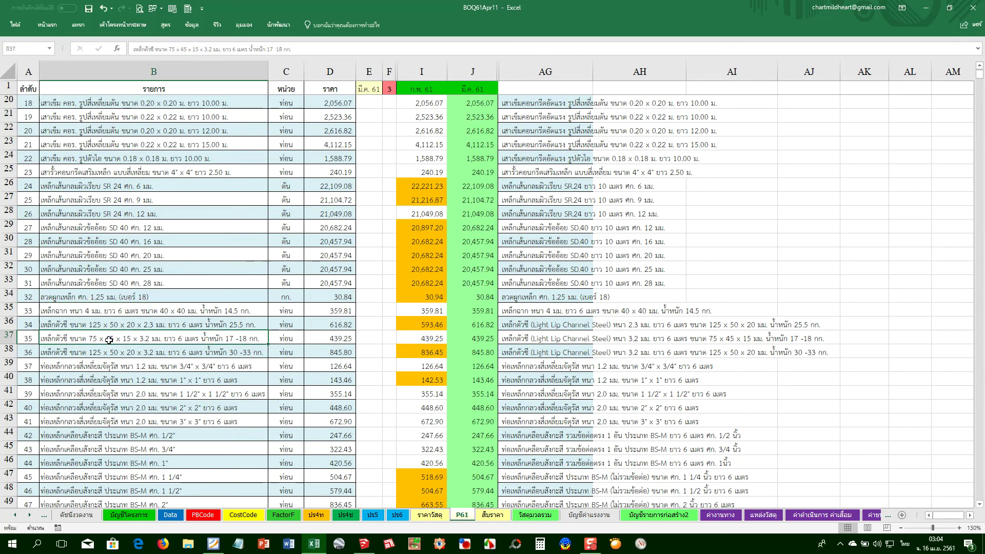
click(512, 326)
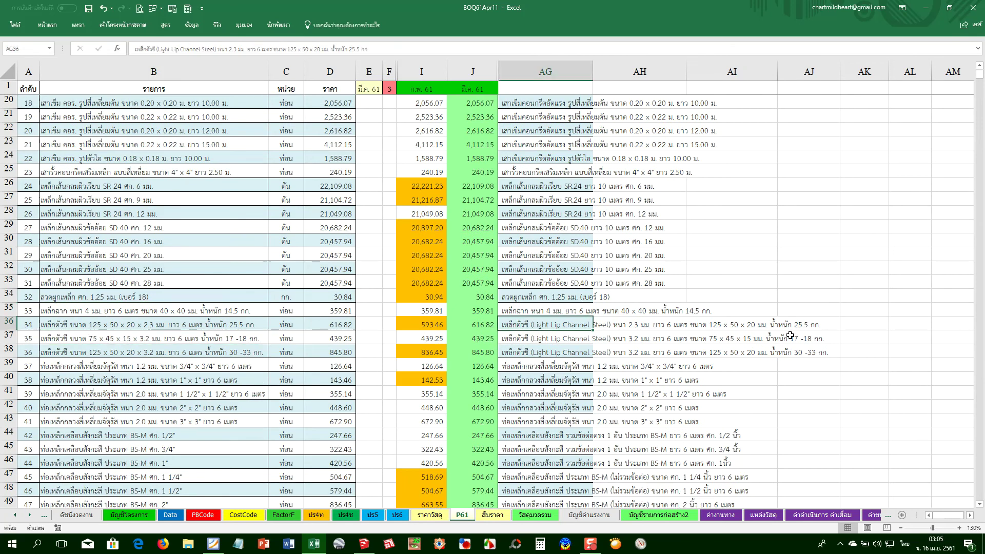
click(65, 326)
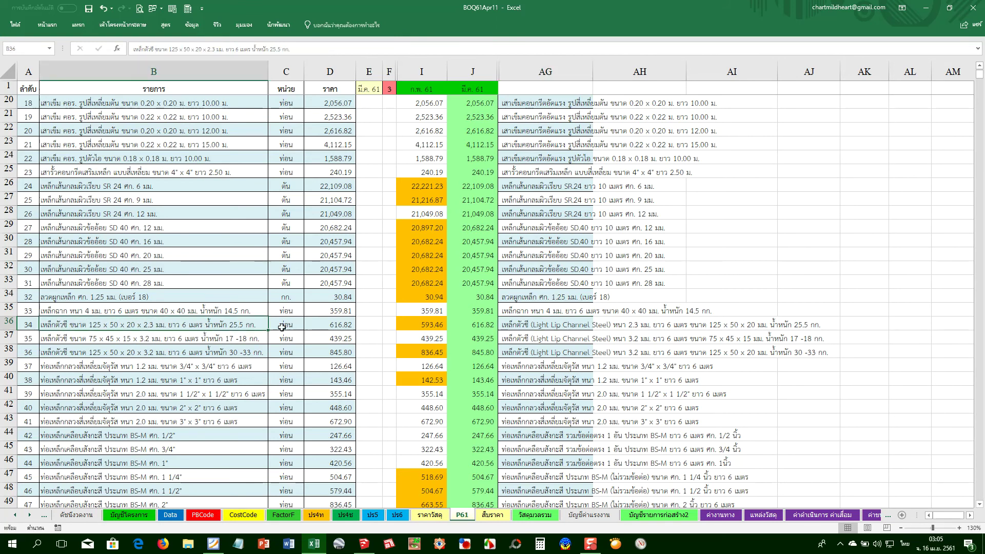
click(111, 340)
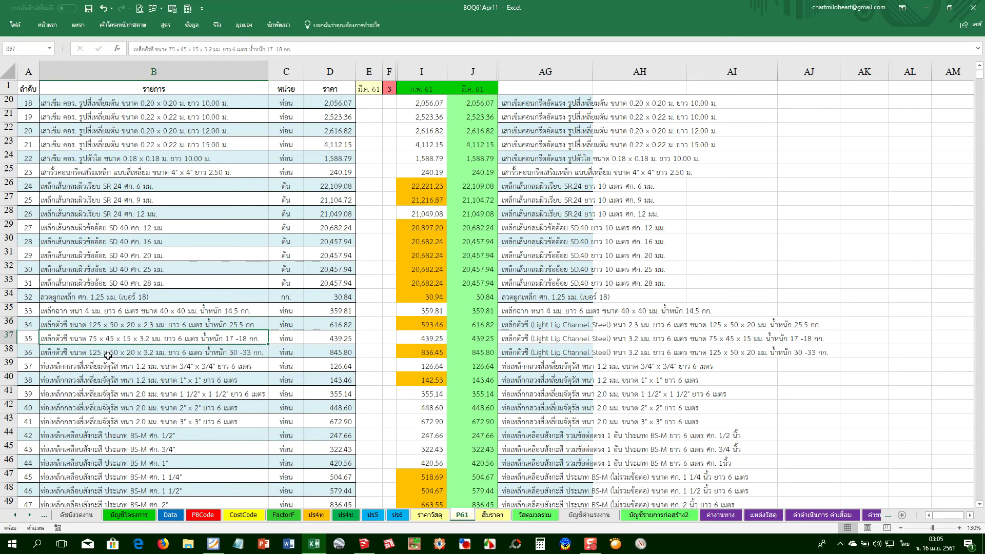
click(108, 356)
click(106, 368)
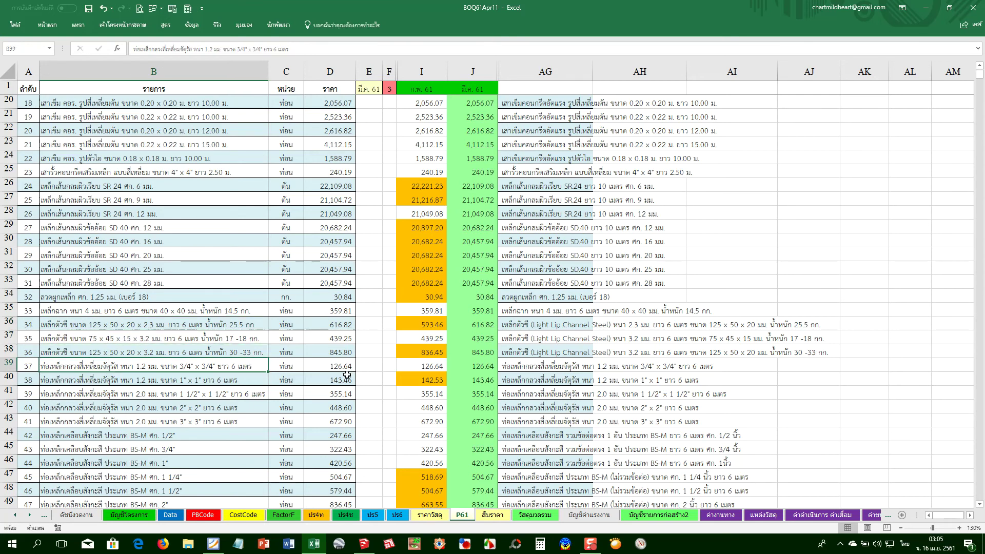
scroll(167, 401, down, 2)
click(226, 226)
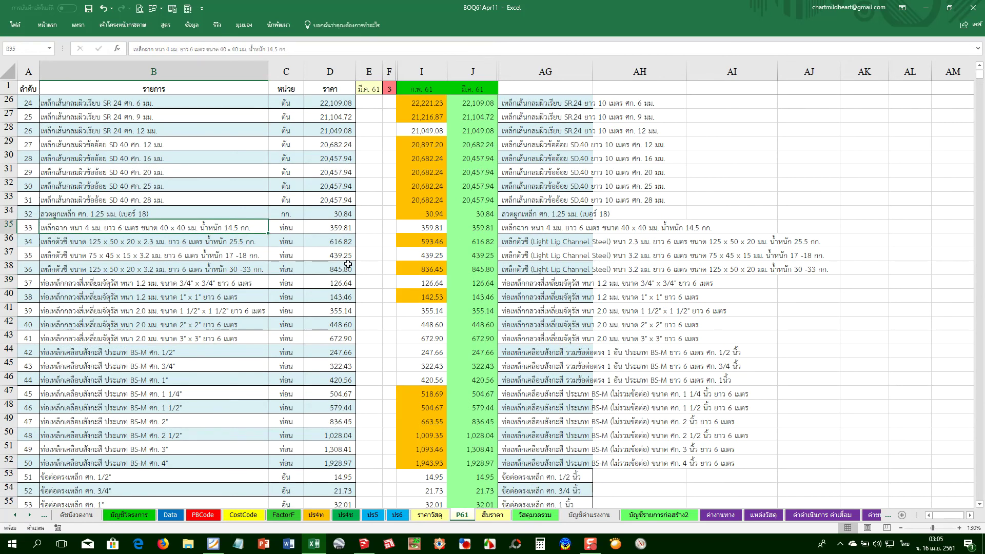
click(151, 251)
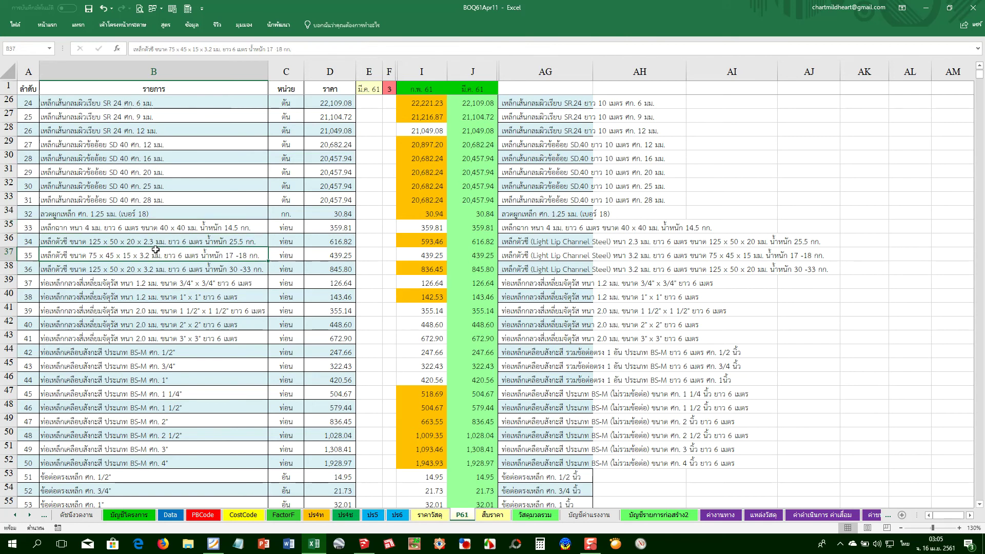
click(187, 243)
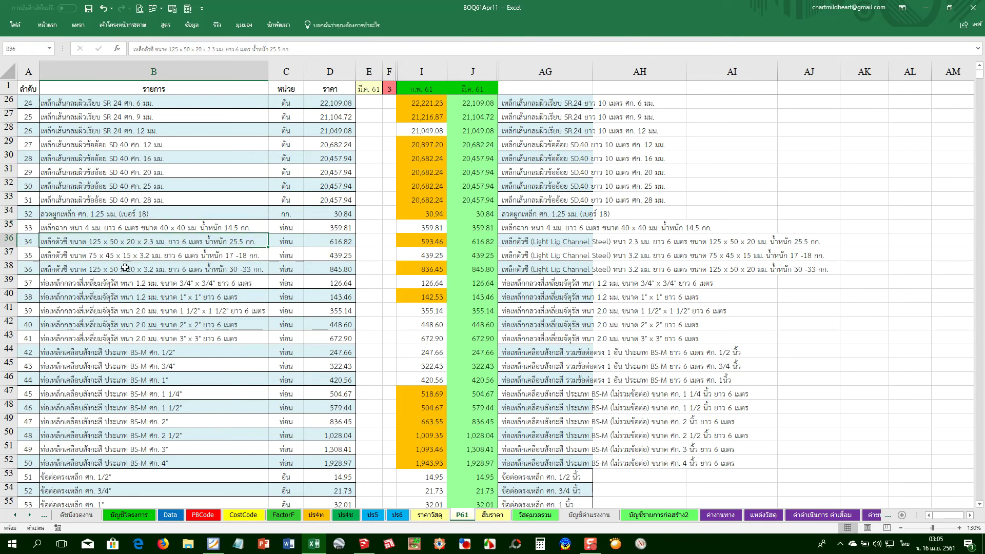
click(132, 230)
click(526, 224)
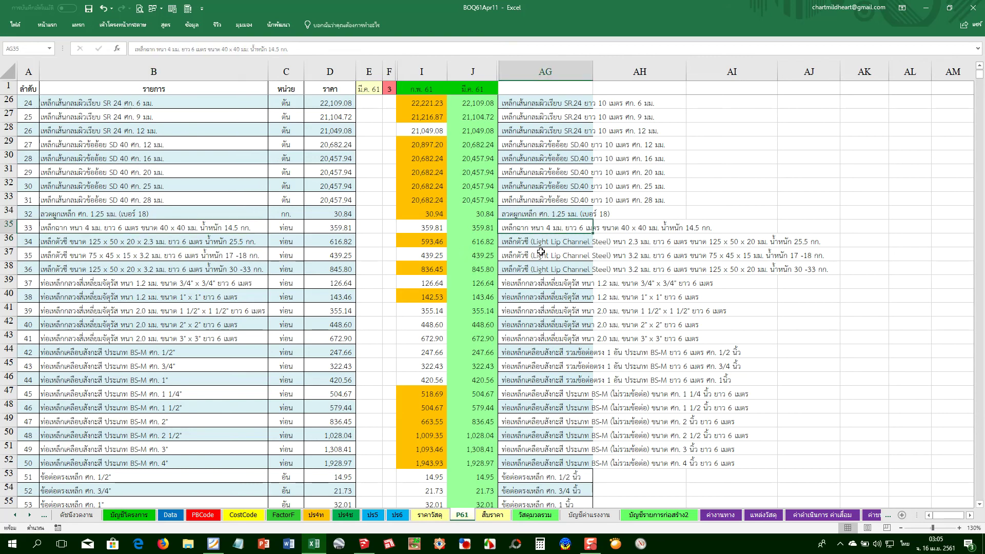
click(517, 421)
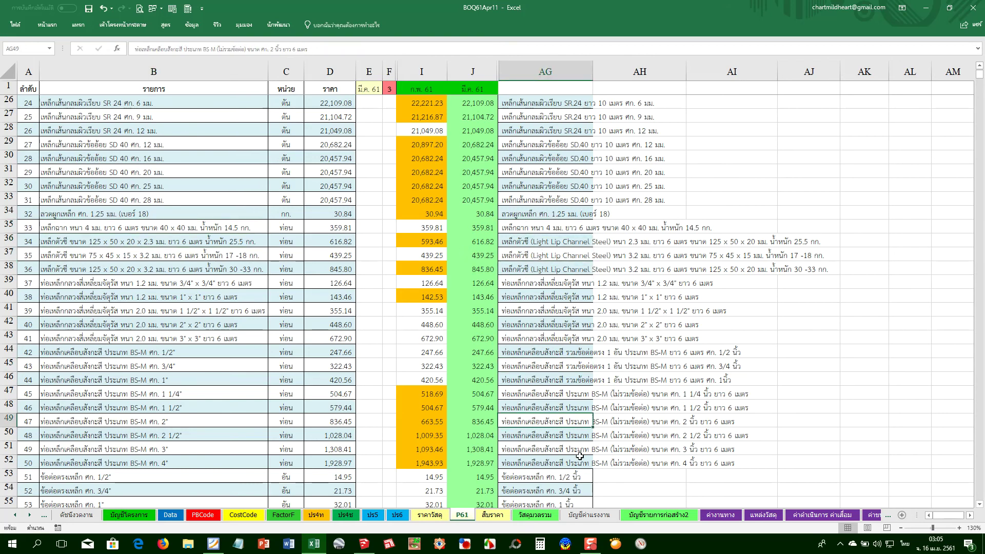
click(530, 465)
click(200, 464)
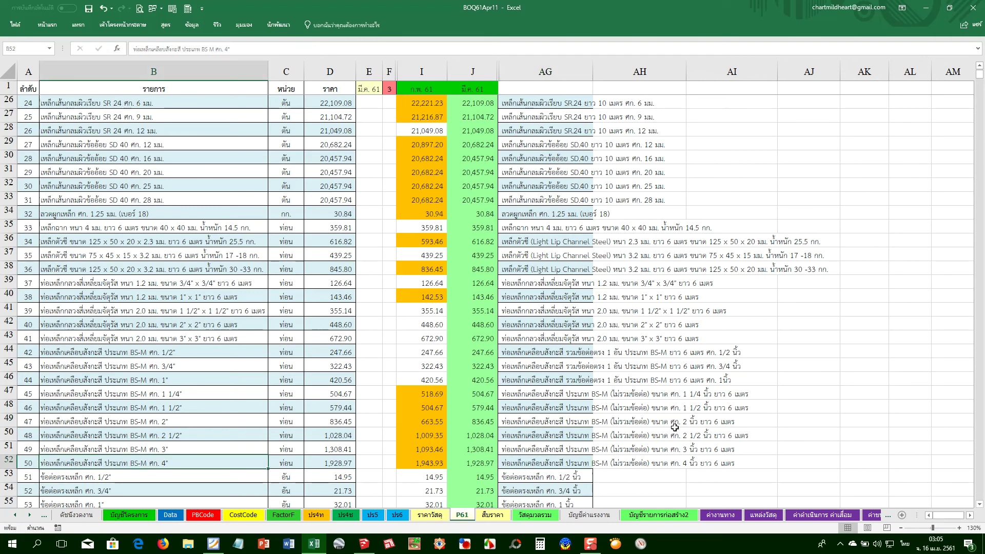
click(162, 351)
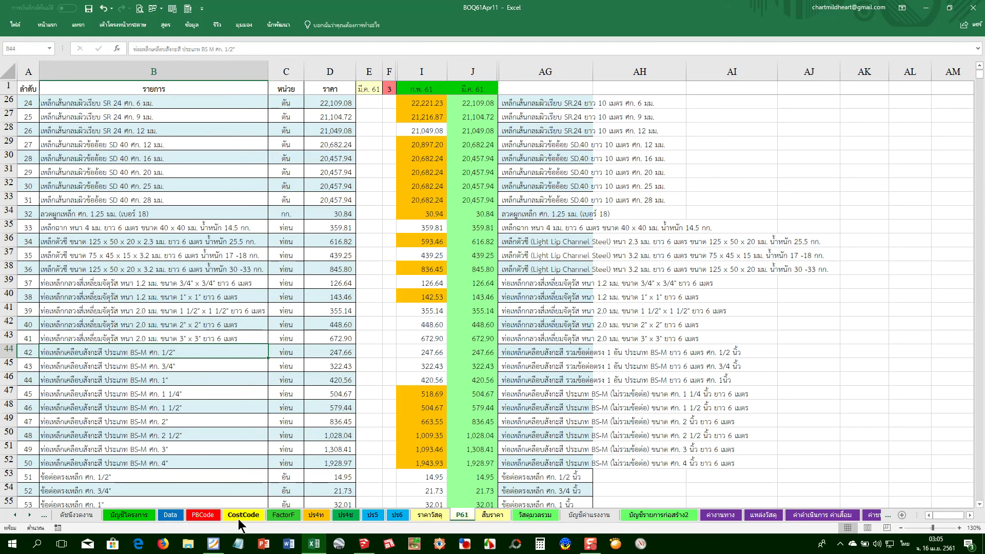
click(135, 416)
scroll(149, 424, down, 5)
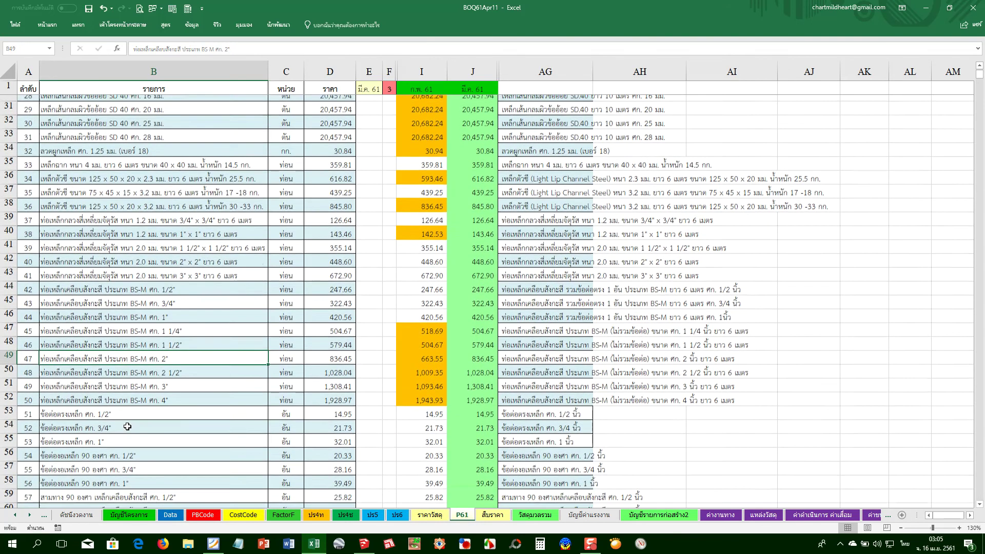
key(Down)
key(Down)
key(Down)
scroll(162, 477, down, 3)
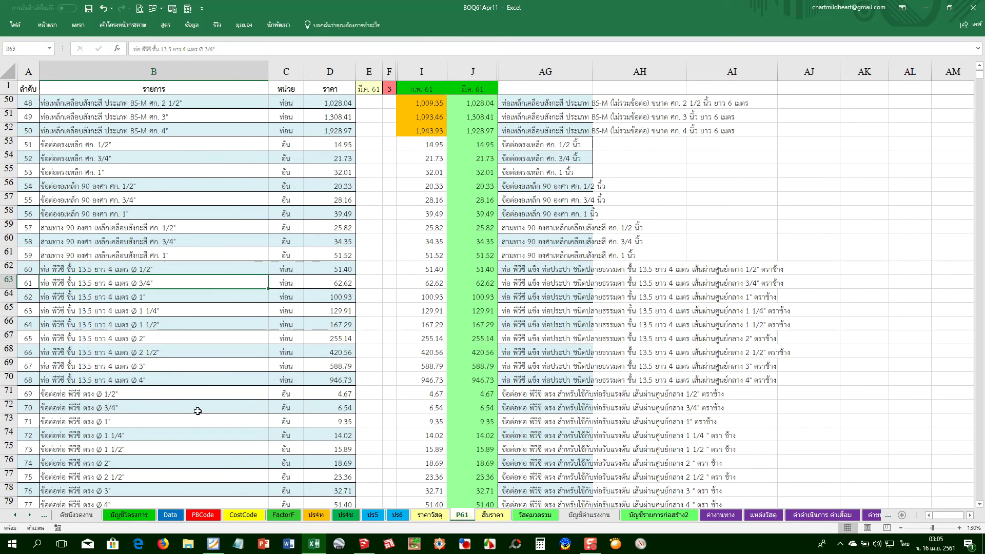
click(113, 454)
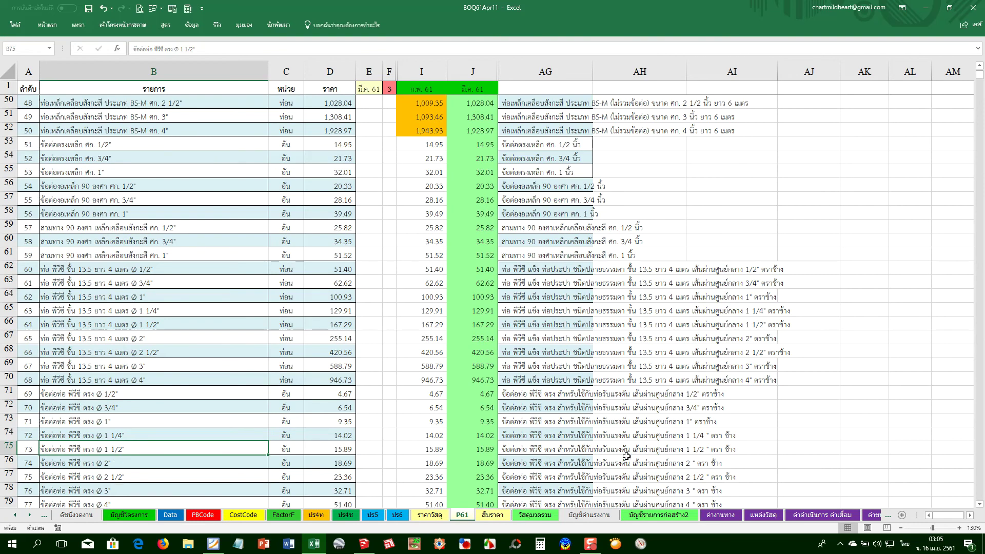
scroll(107, 415, down, 3)
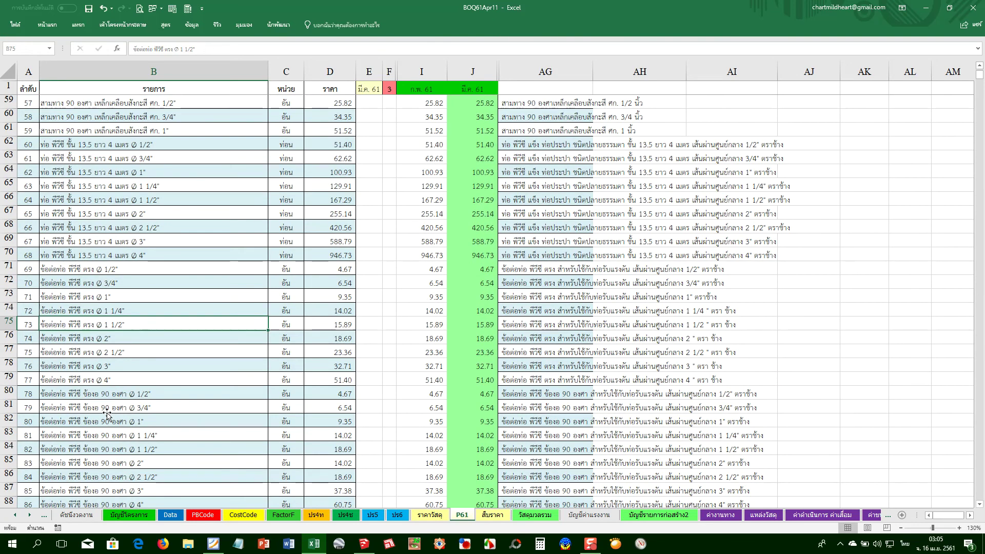
scroll(107, 415, down, 2)
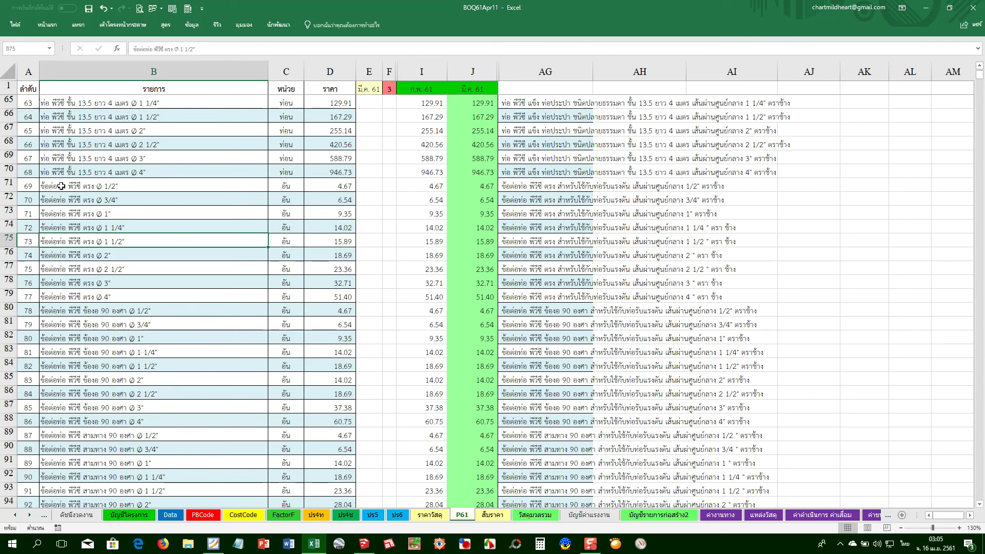
scroll(74, 440, down, 3)
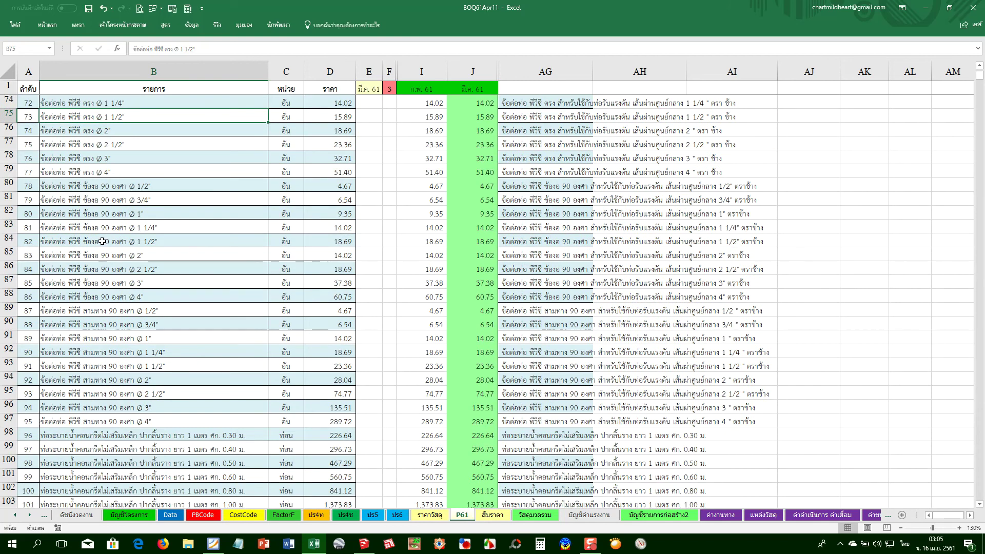
scroll(111, 171, up, 2)
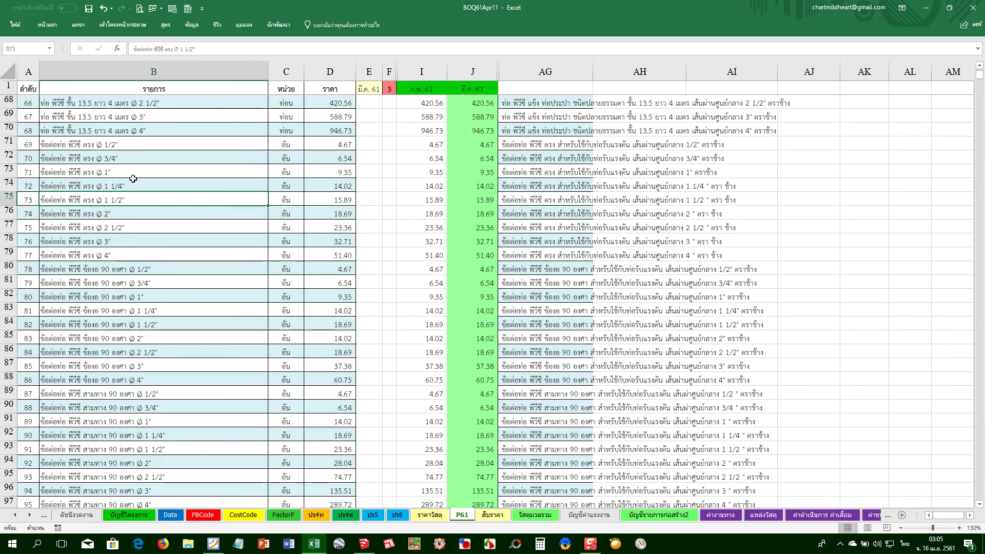
click(113, 255)
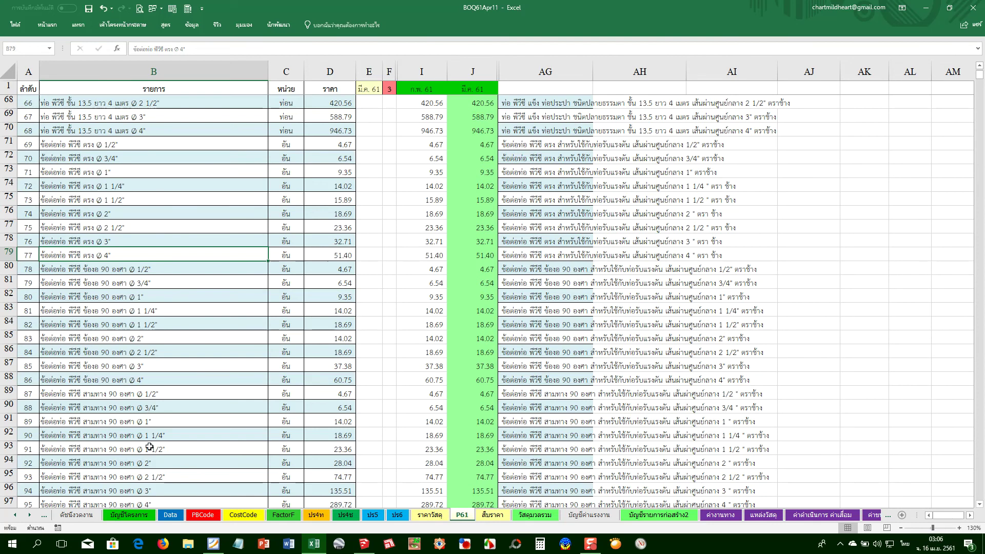
scroll(149, 447, down, 3)
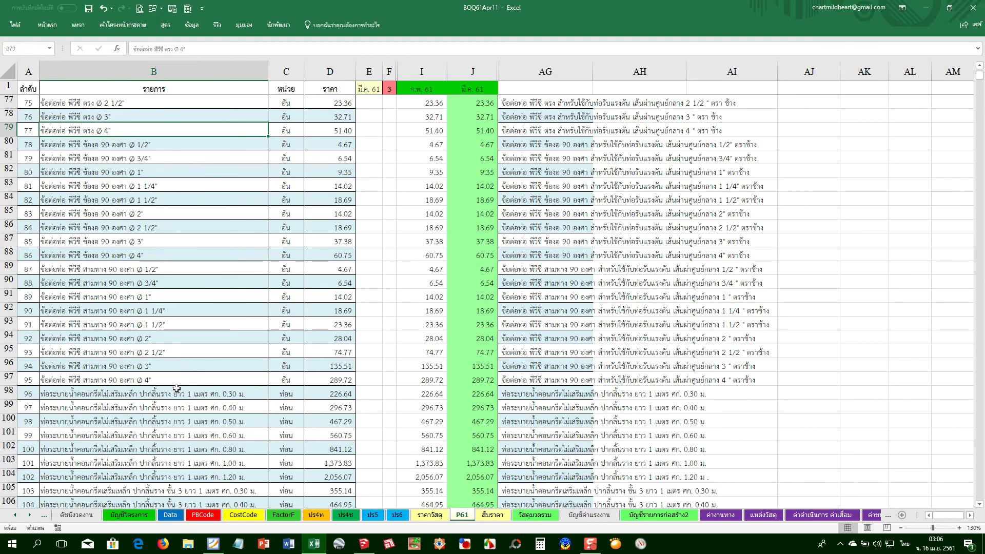
scroll(176, 386, down, 1)
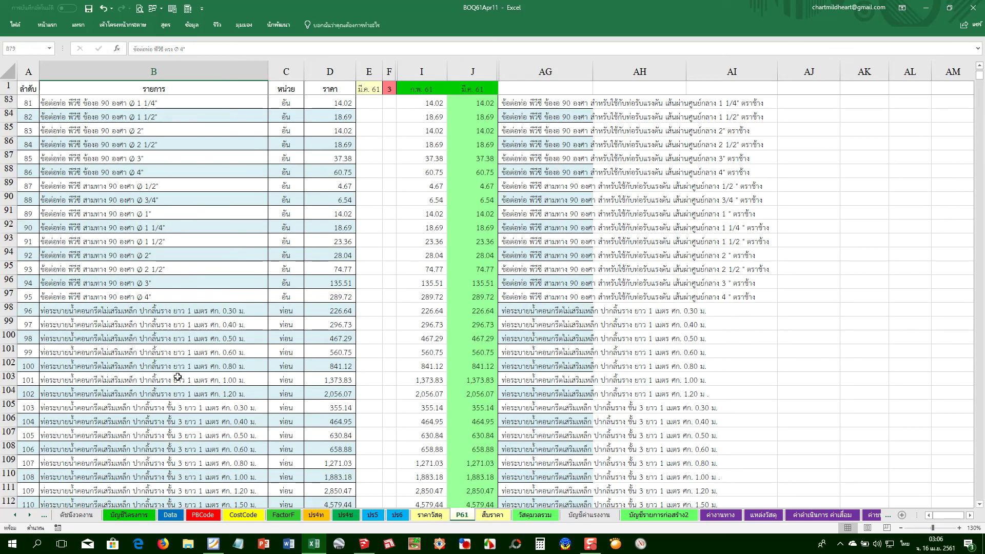
scroll(177, 379, down, 2)
click(128, 339)
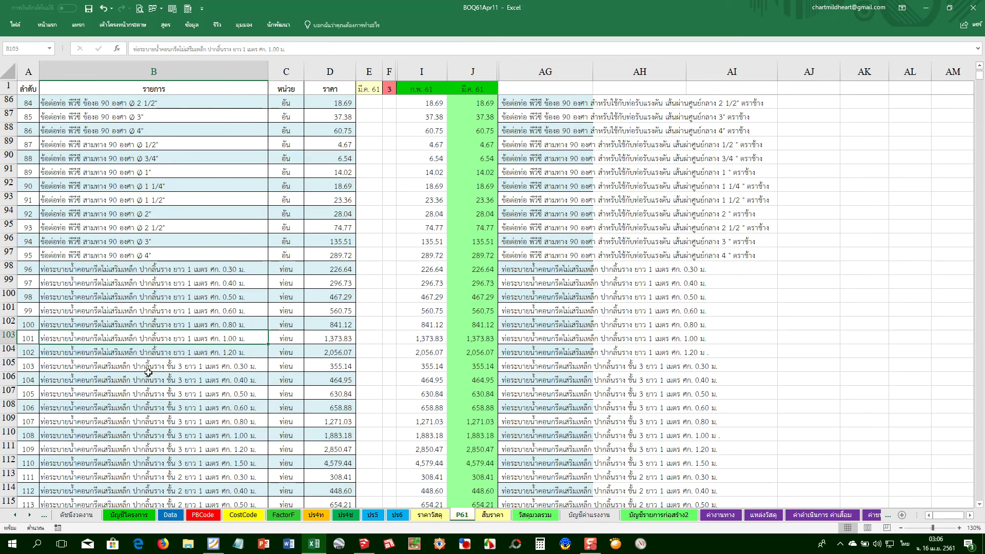
scroll(148, 373, up, 1)
scroll(138, 376, up, 3)
scroll(135, 378, up, 2)
scroll(135, 378, up, 2)
scroll(123, 354, up, 3)
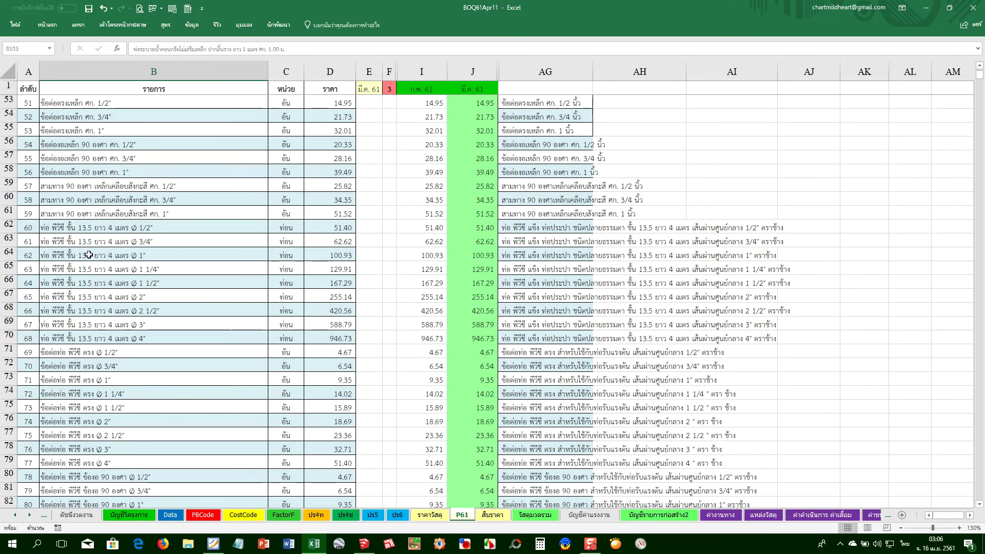
click(100, 239)
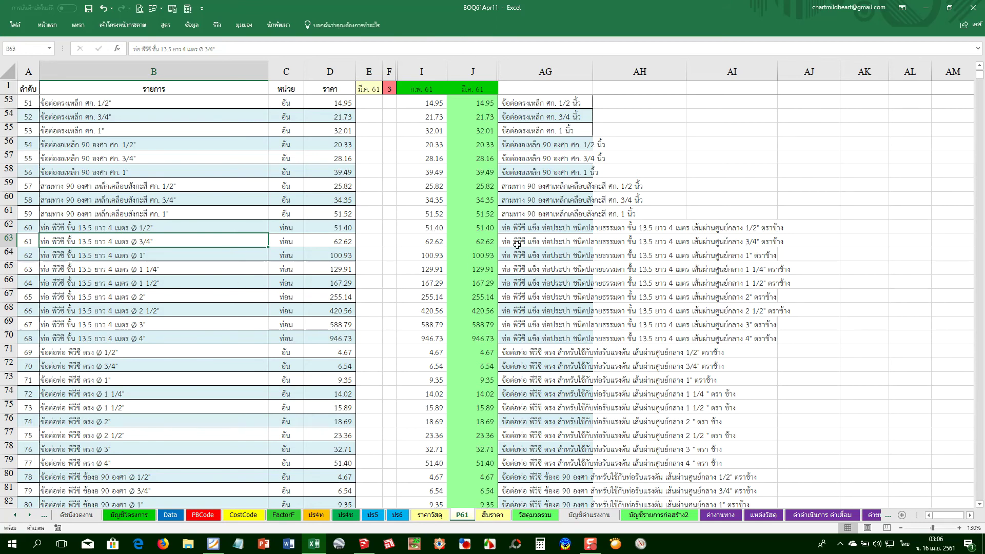
click(523, 229)
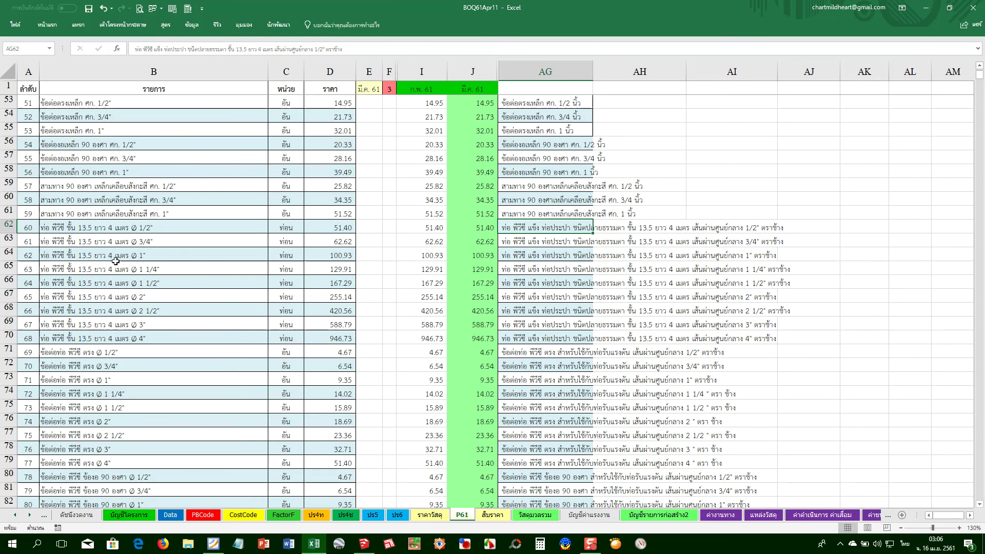
click(127, 230)
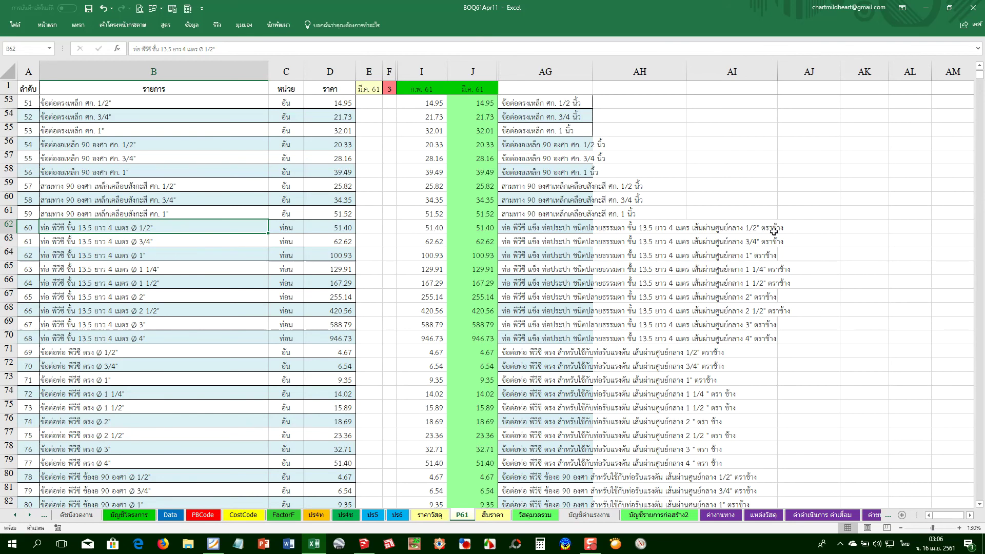
click(169, 296)
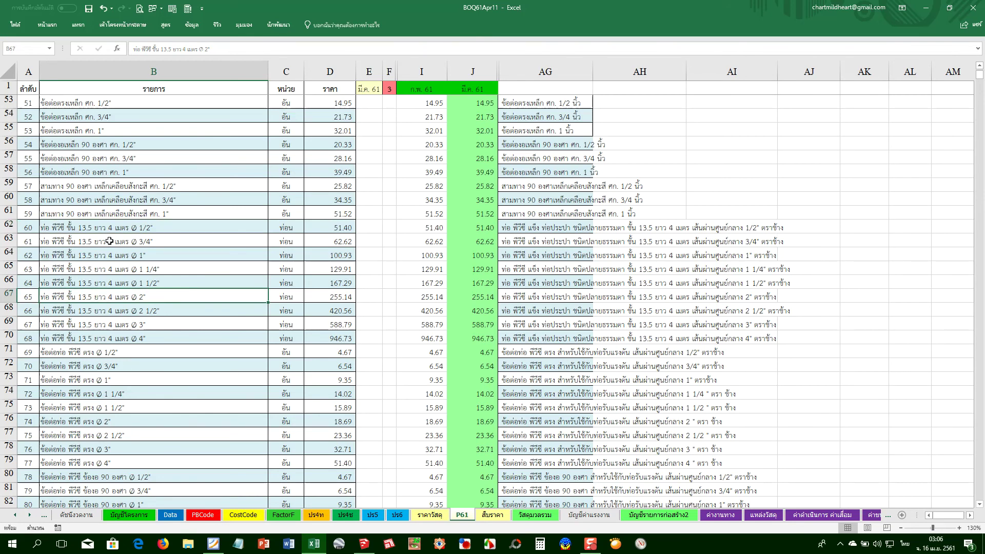
drag(110, 228, 103, 338)
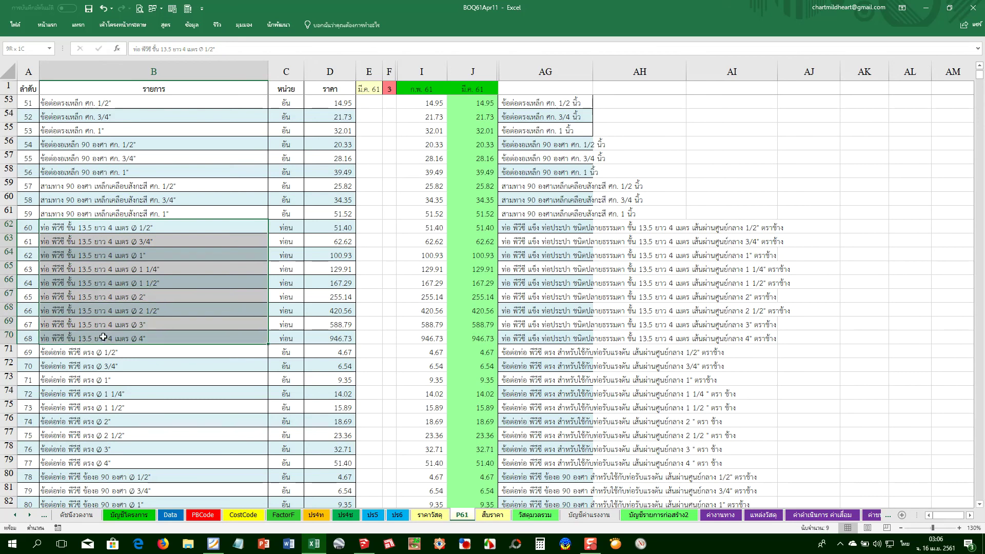
click(120, 278)
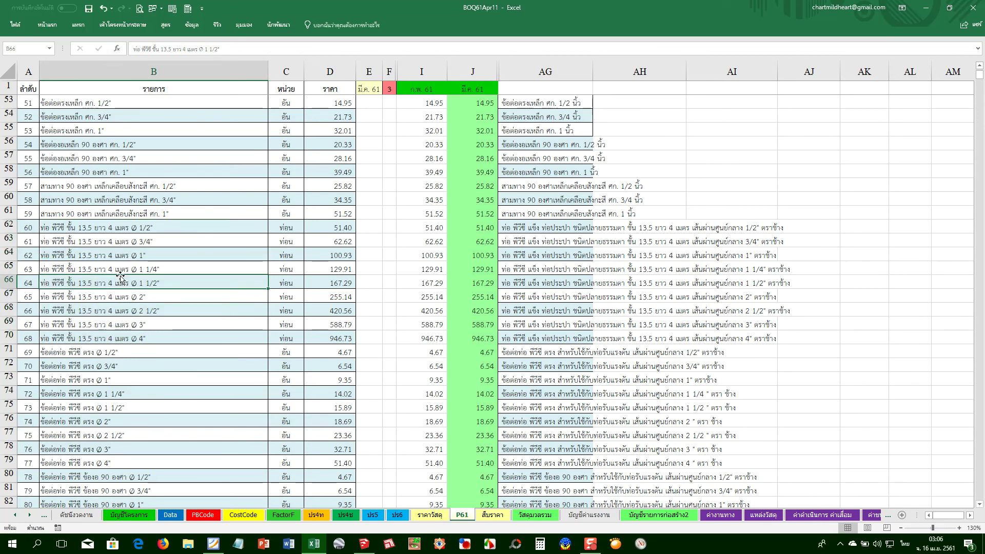
click(85, 226)
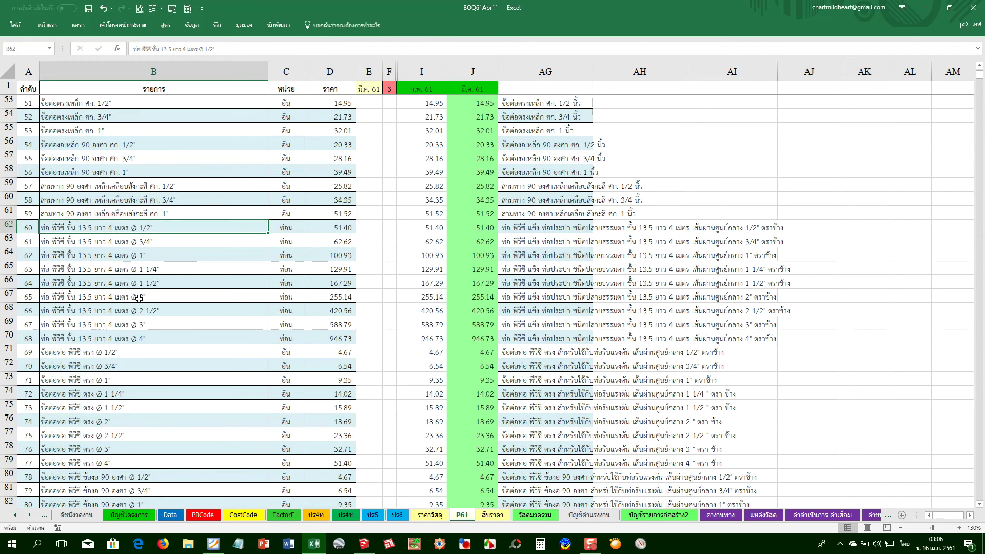
click(124, 284)
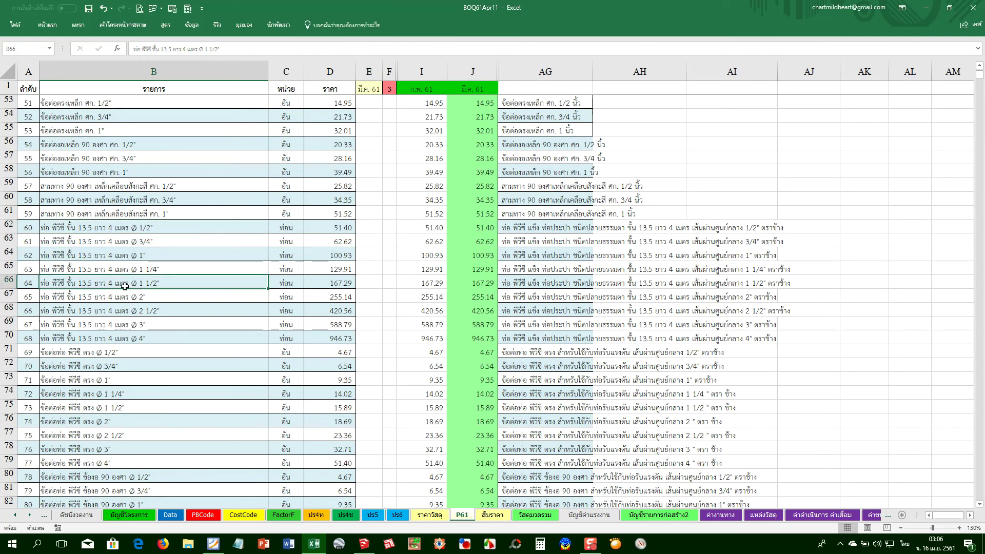
click(73, 299)
scroll(123, 371, down, 4)
scroll(134, 385, down, 5)
scroll(144, 400, down, 2)
scroll(152, 413, down, 2)
scroll(151, 413, down, 4)
scroll(144, 413, down, 4)
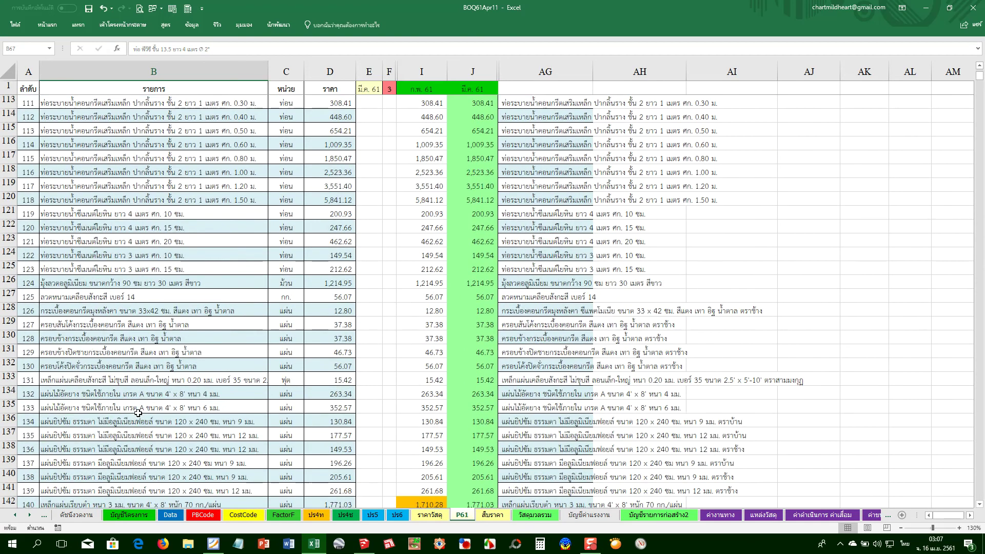
scroll(136, 412, down, 2)
scroll(128, 413, down, 1)
scroll(126, 412, down, 2)
scroll(125, 412, down, 4)
scroll(124, 412, down, 3)
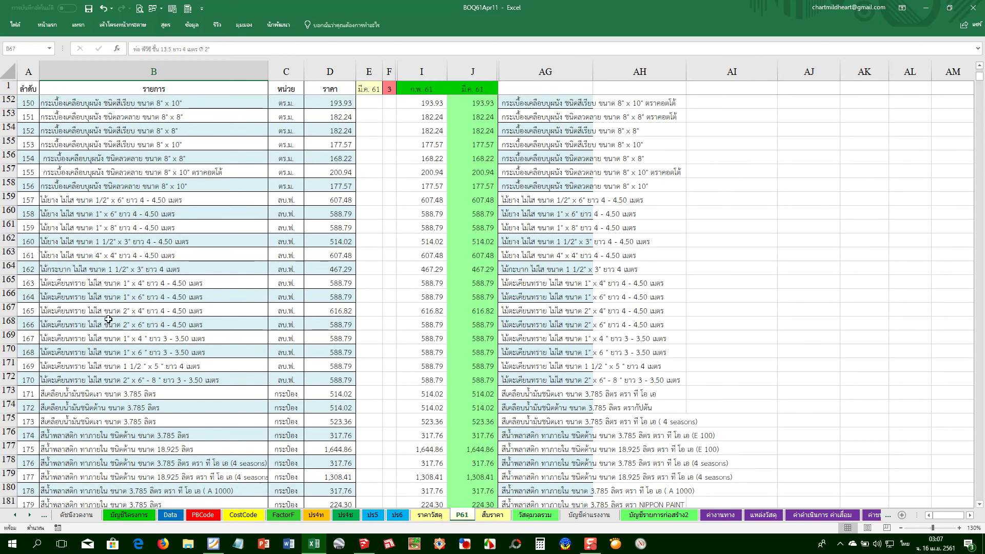
click(110, 229)
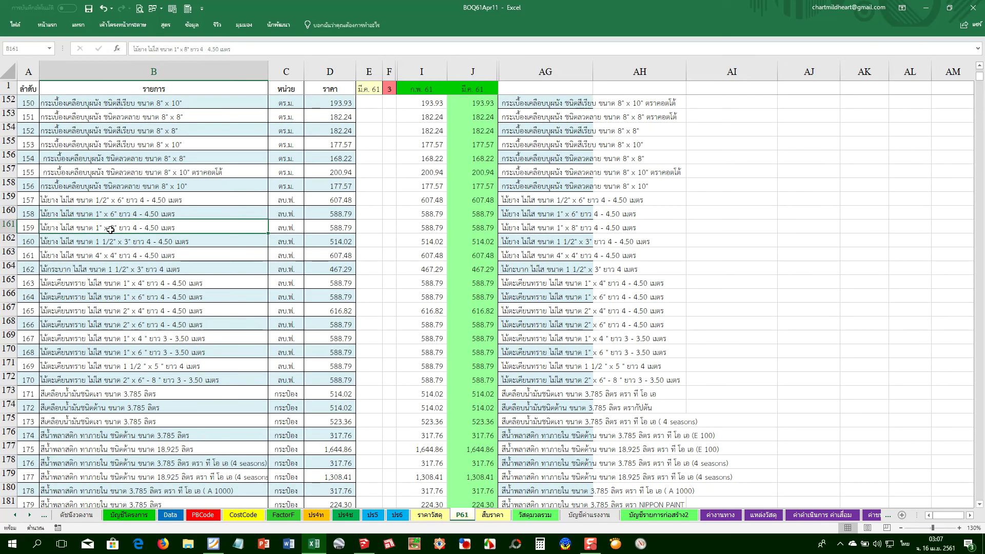
click(152, 200)
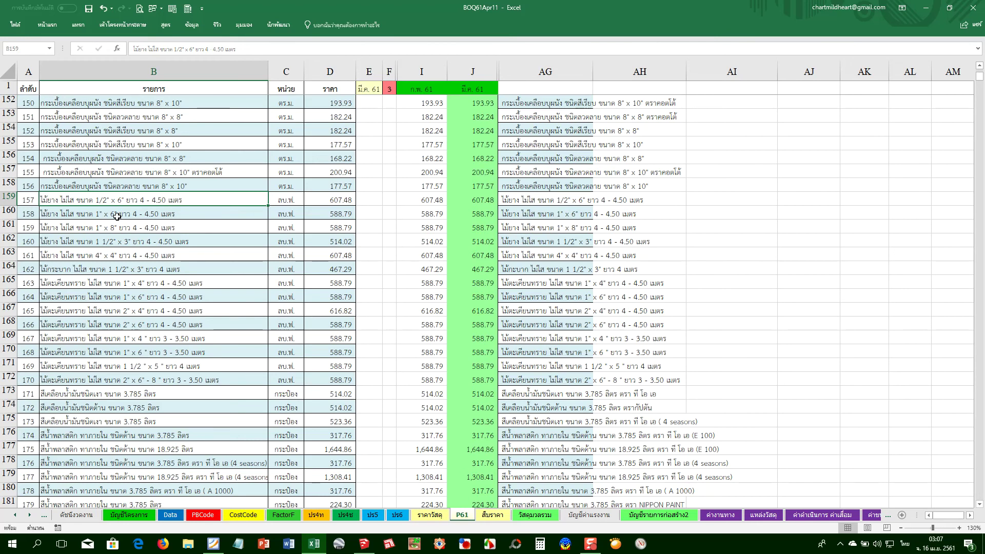
click(163, 220)
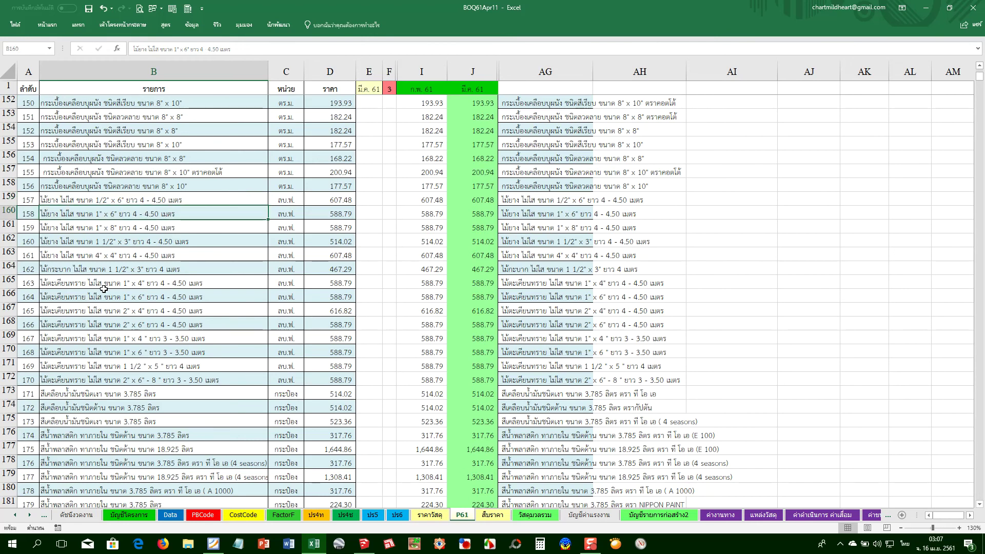
click(163, 272)
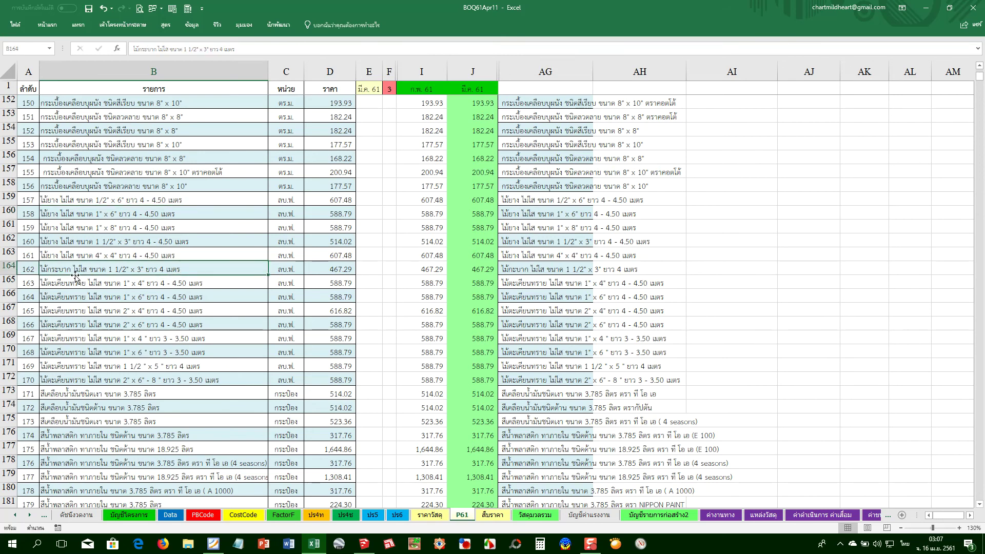
click(418, 269)
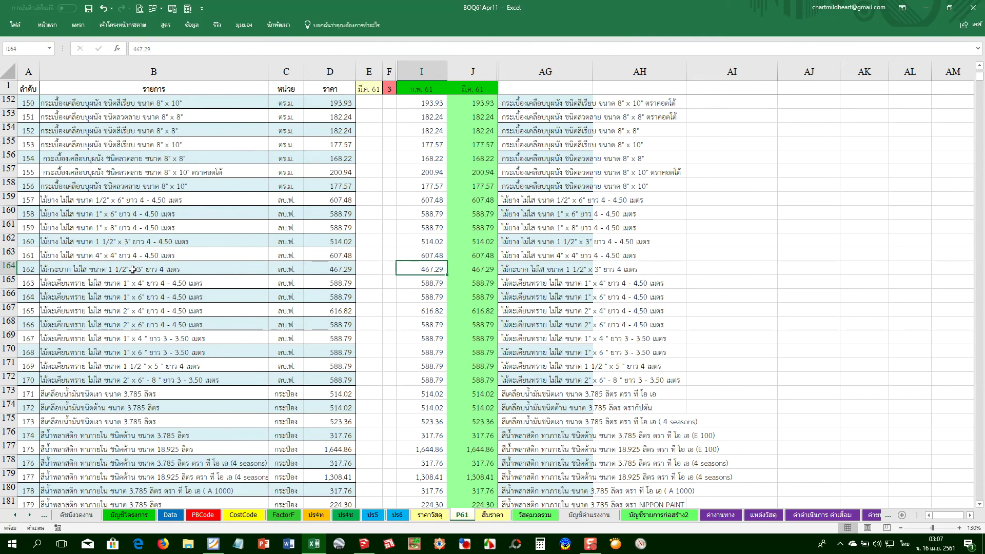
click(133, 270)
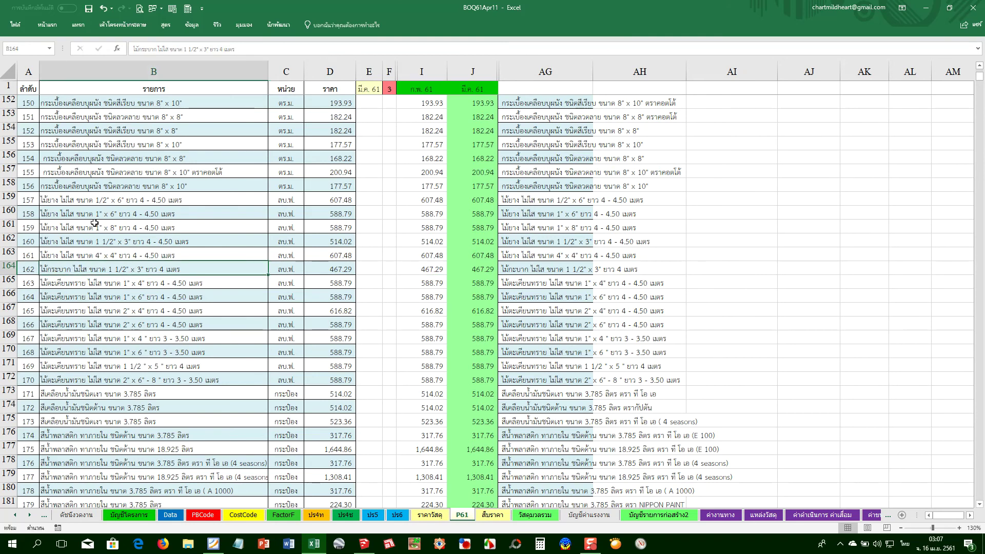
click(80, 212)
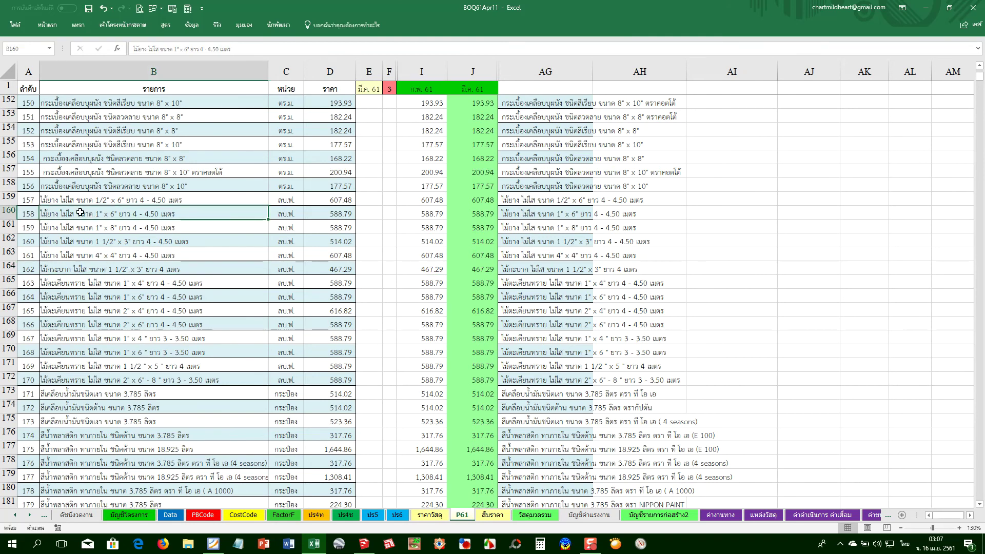
click(421, 213)
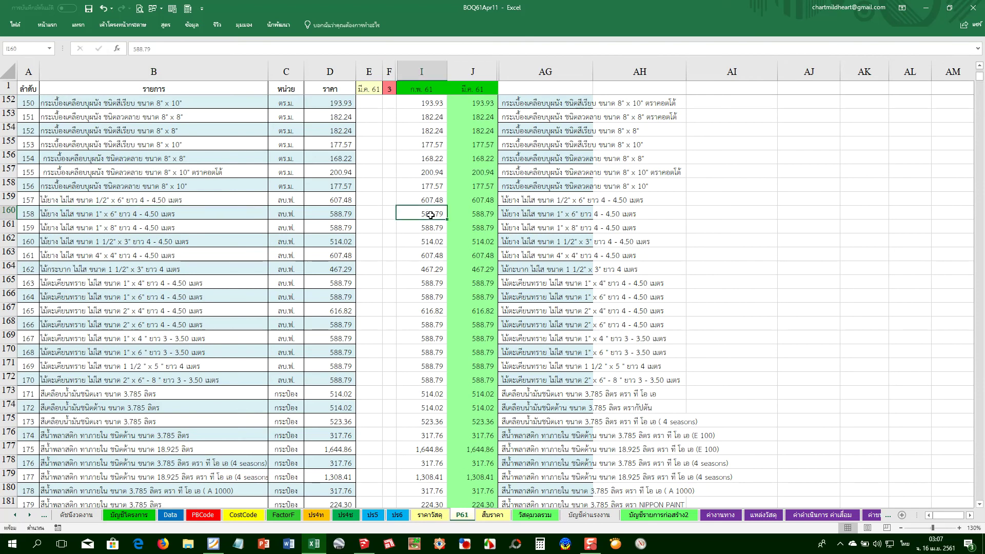
click(126, 227)
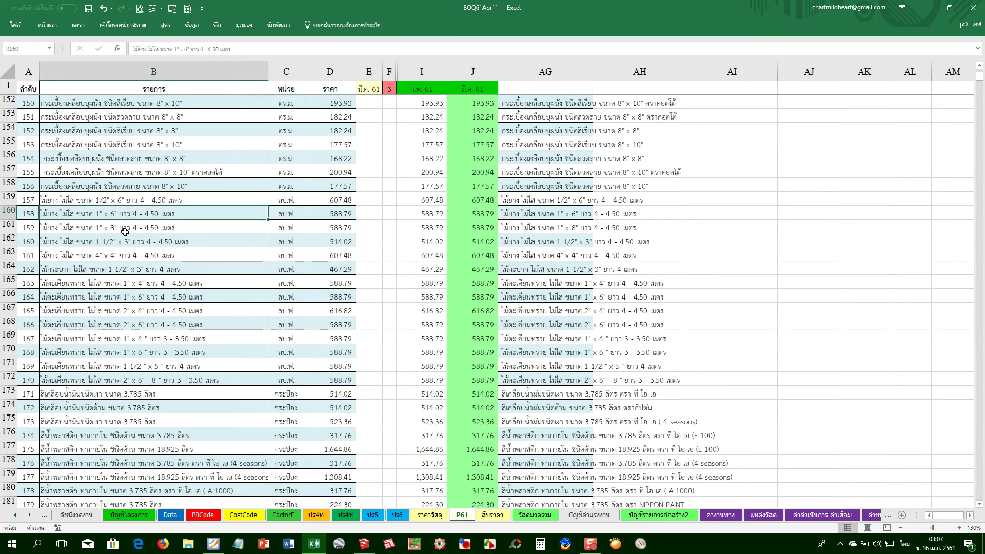
click(436, 223)
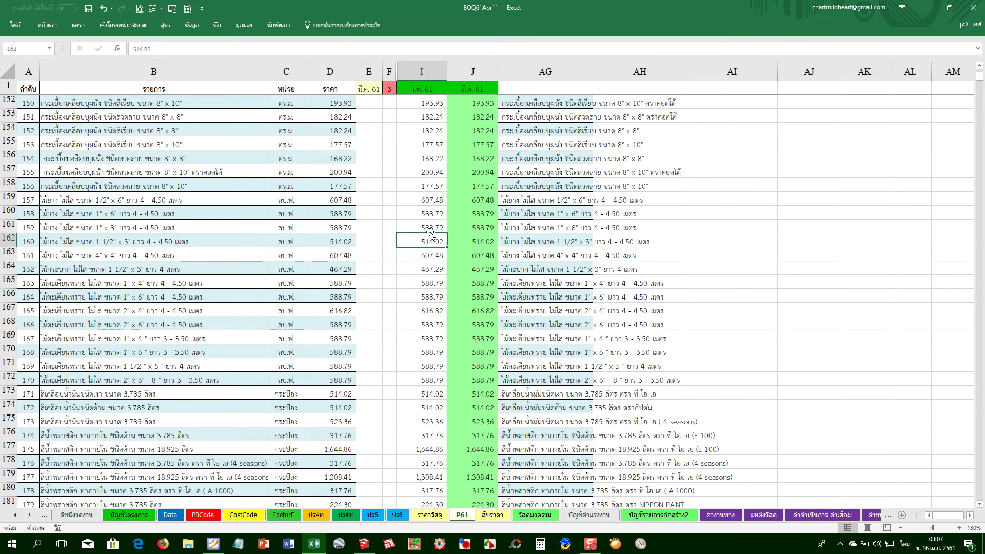
click(167, 222)
click(162, 216)
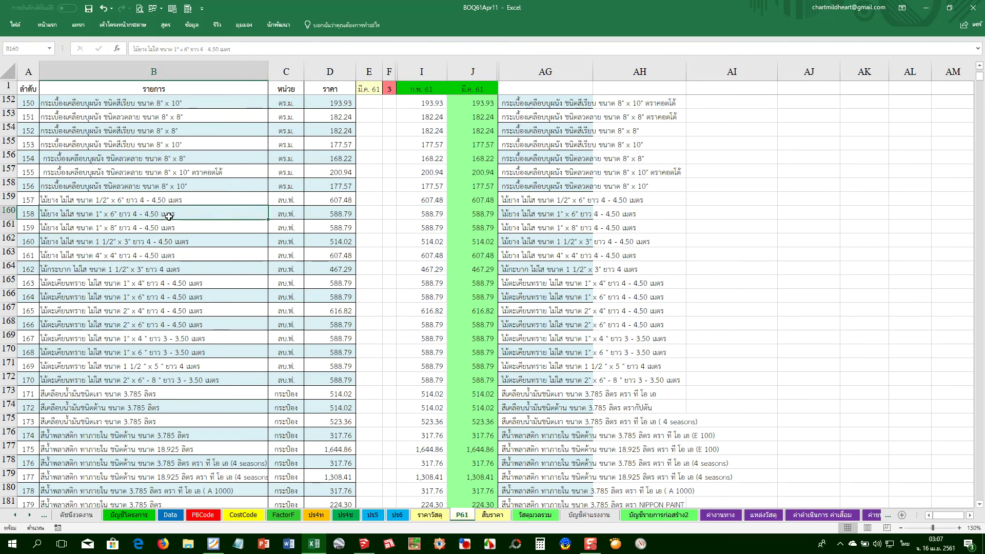
scroll(228, 254, down, 2)
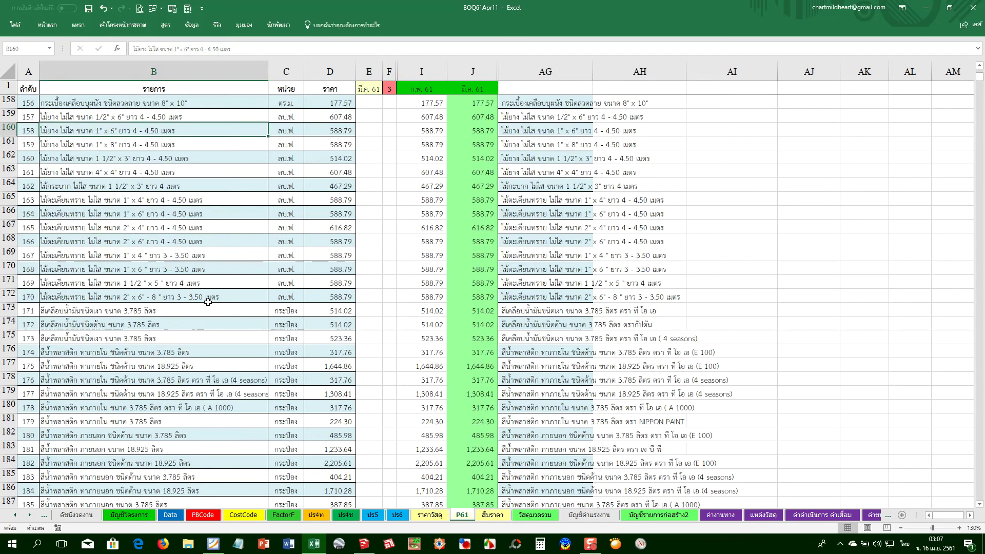
scroll(205, 297, down, 1)
click(161, 286)
scroll(152, 329, down, 2)
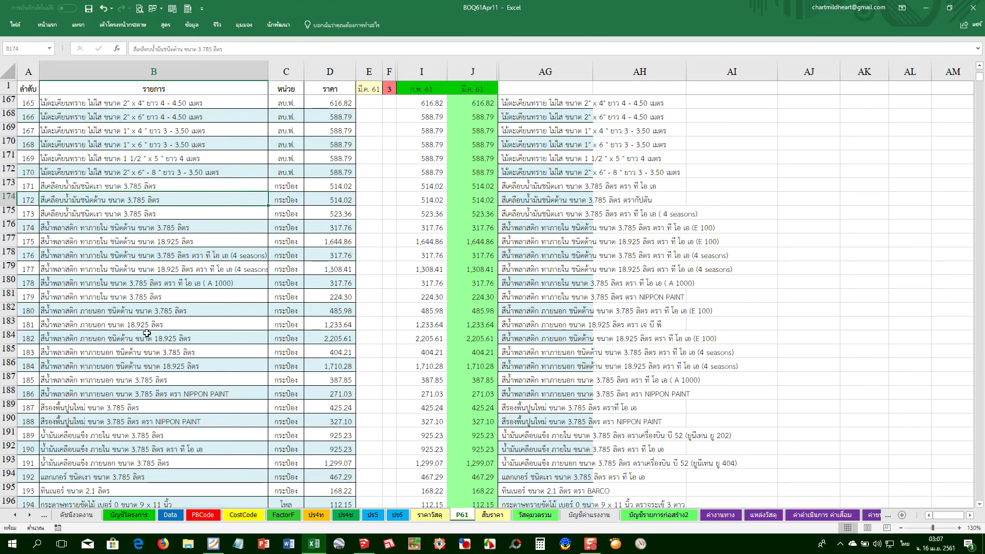
click(122, 322)
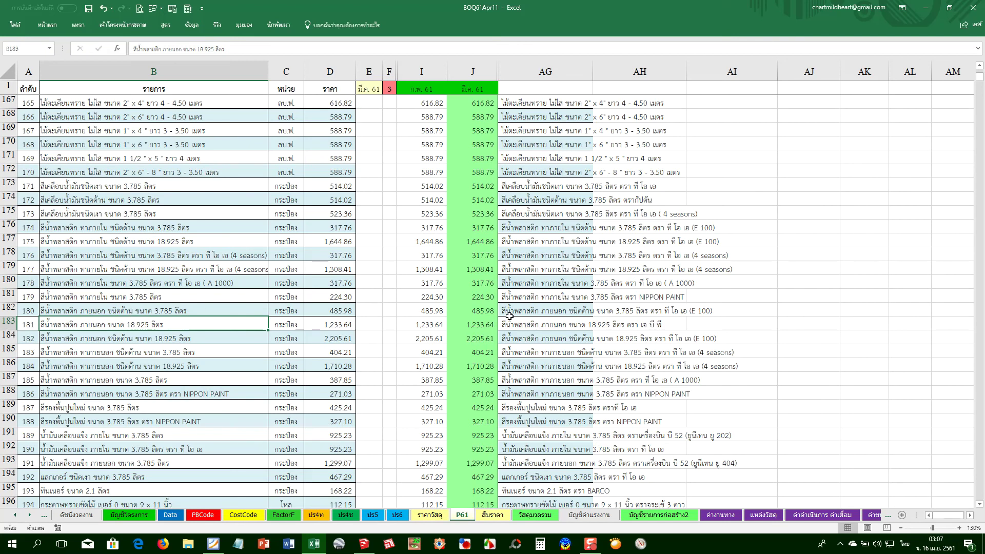
click(532, 311)
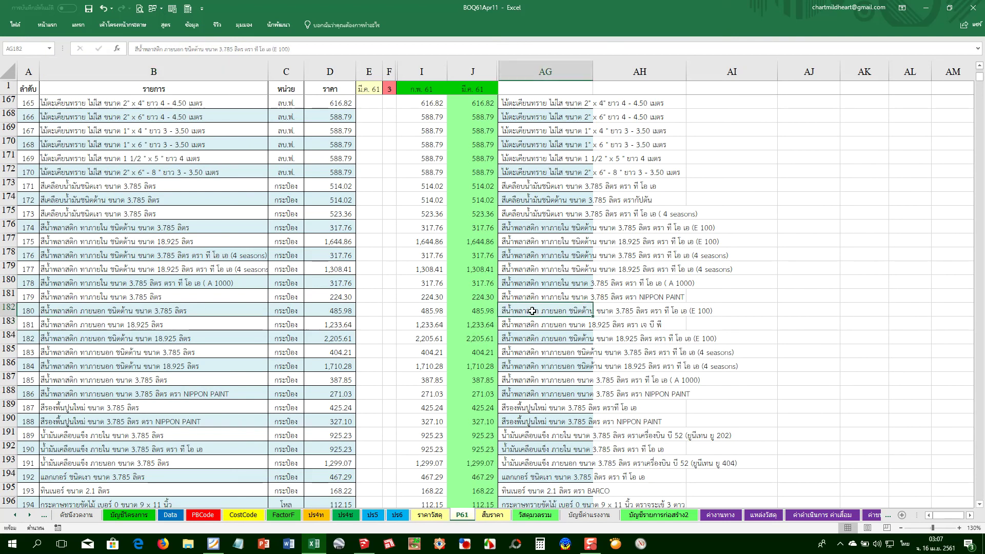
drag(526, 297, 522, 283)
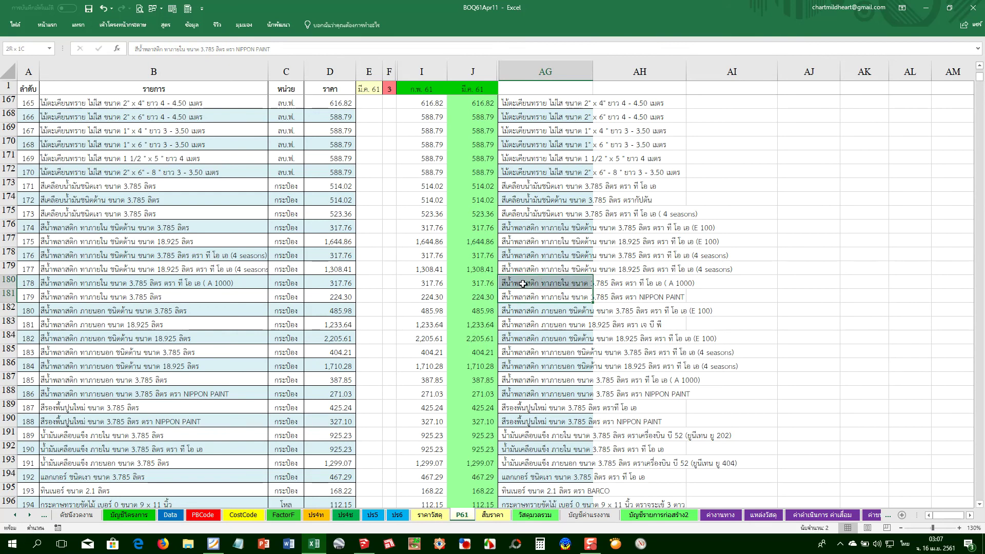
click(211, 296)
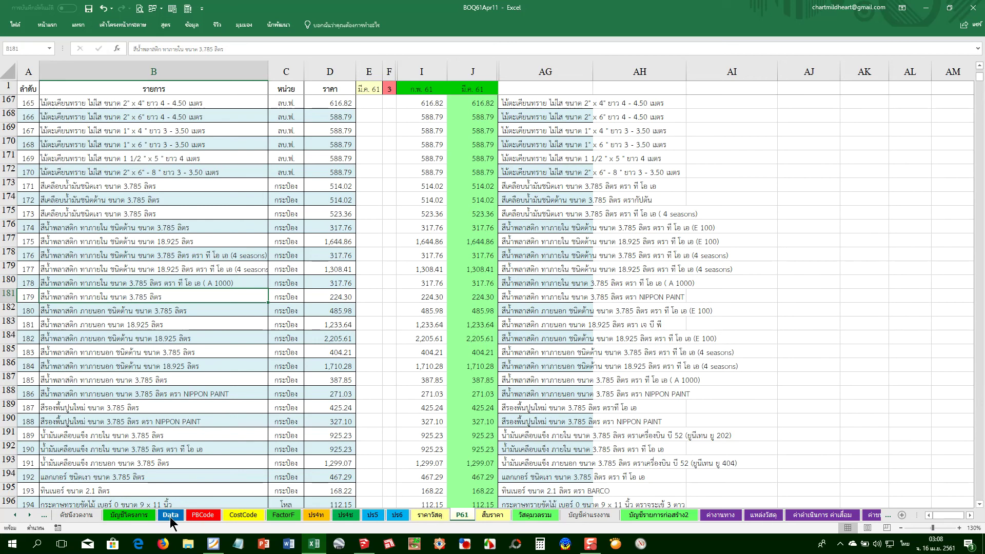
click(155, 284)
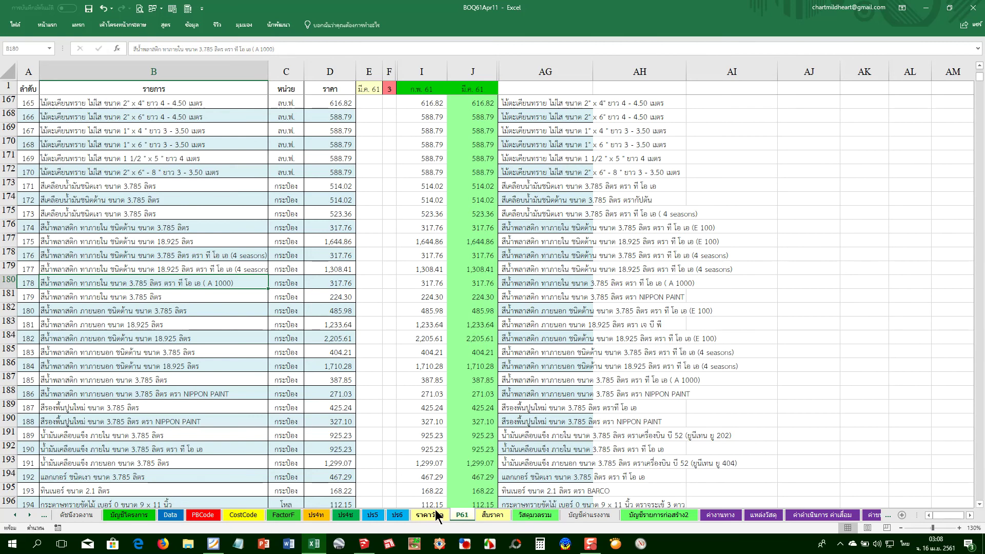
click(119, 421)
scroll(119, 421, down, 4)
scroll(119, 421, down, 3)
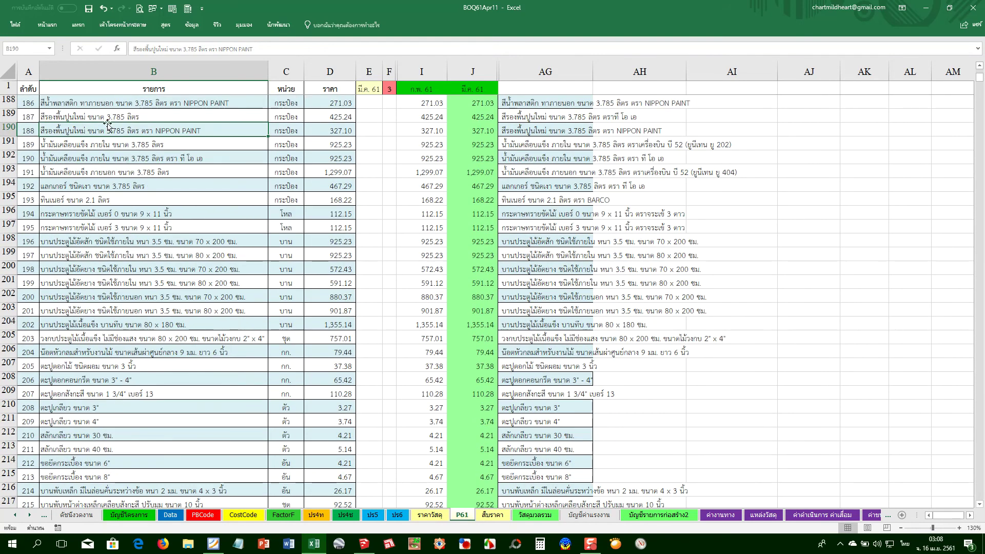
scroll(154, 484, down, 3)
scroll(146, 452, down, 2)
scroll(144, 440, down, 1)
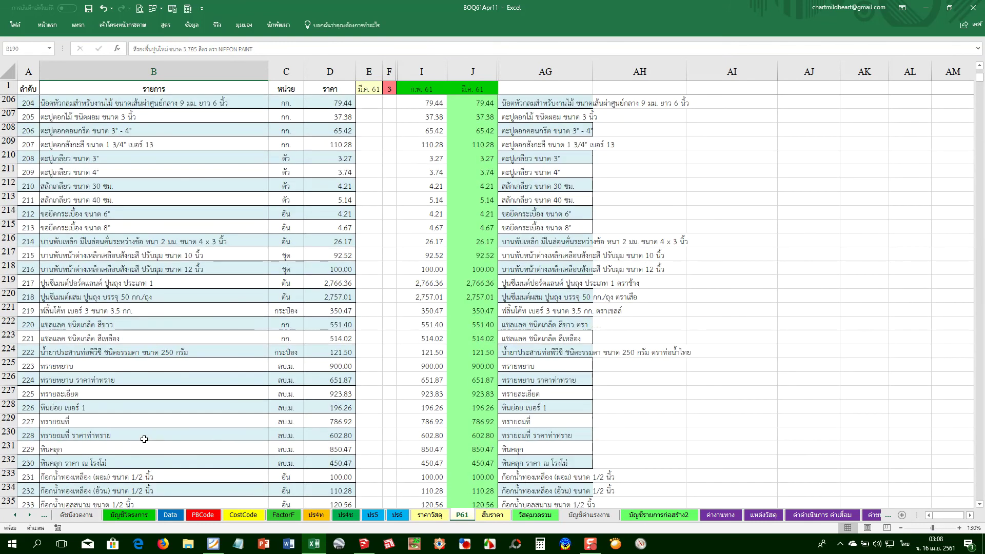
click(90, 365)
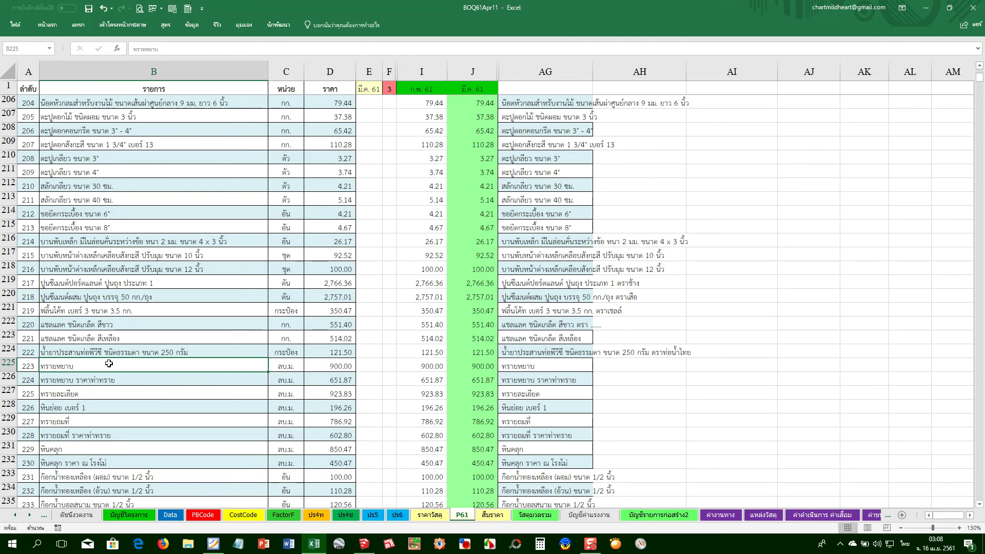
scroll(118, 402, down, 2)
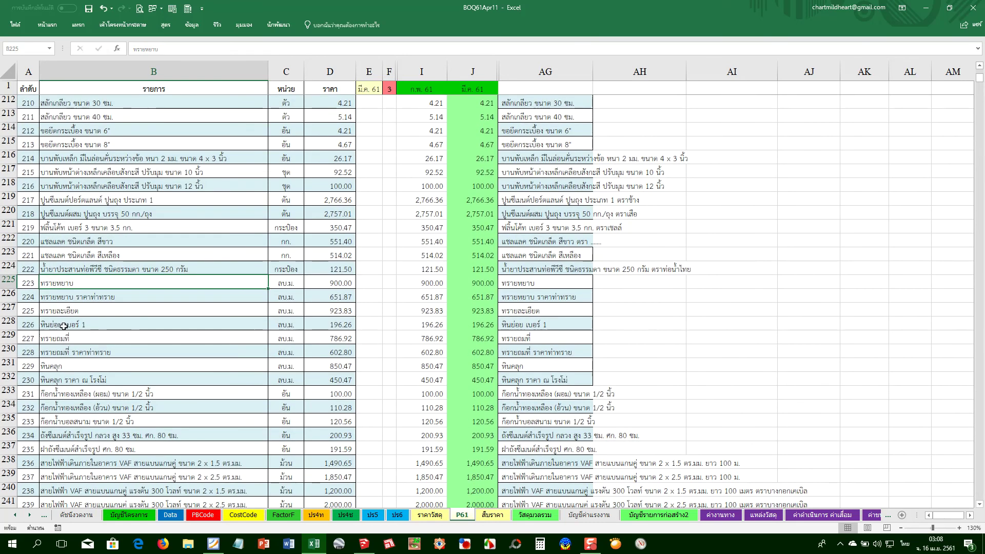
click(70, 337)
click(82, 365)
click(84, 384)
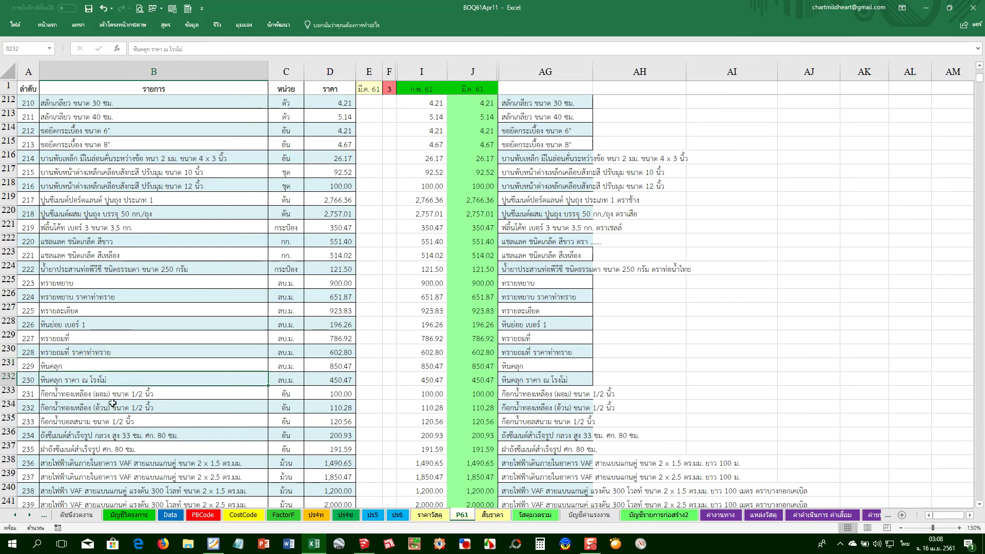
scroll(105, 409, down, 3)
scroll(95, 408, down, 2)
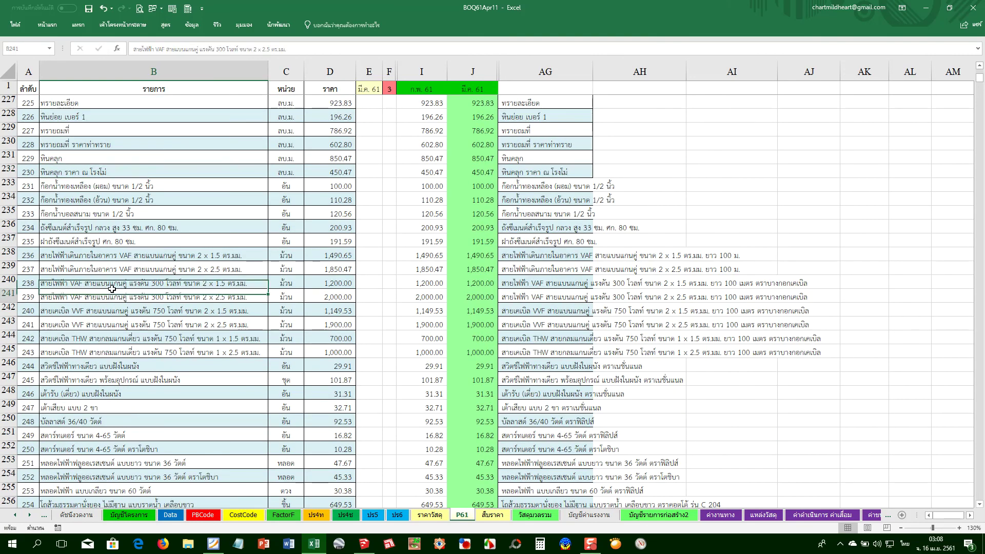
click(100, 314)
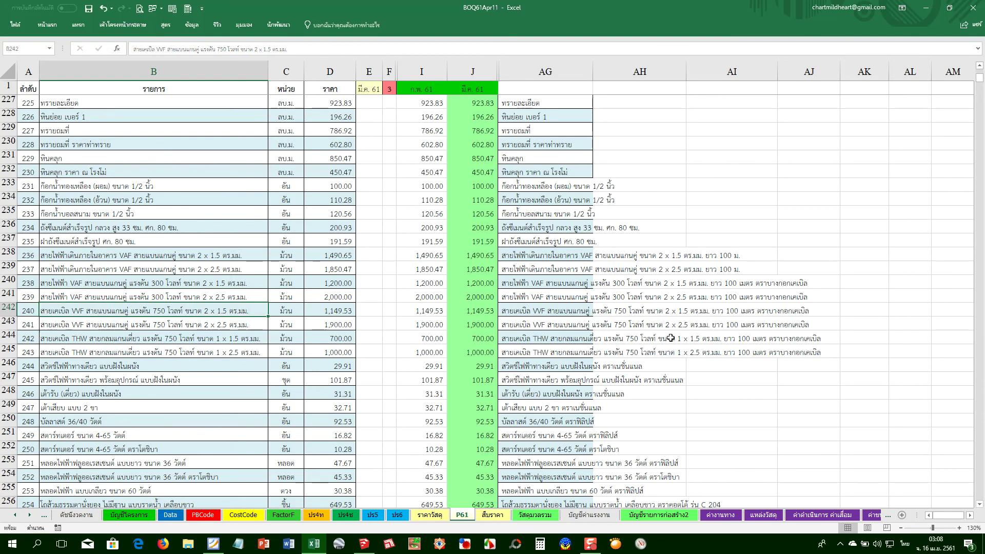
click(62, 348)
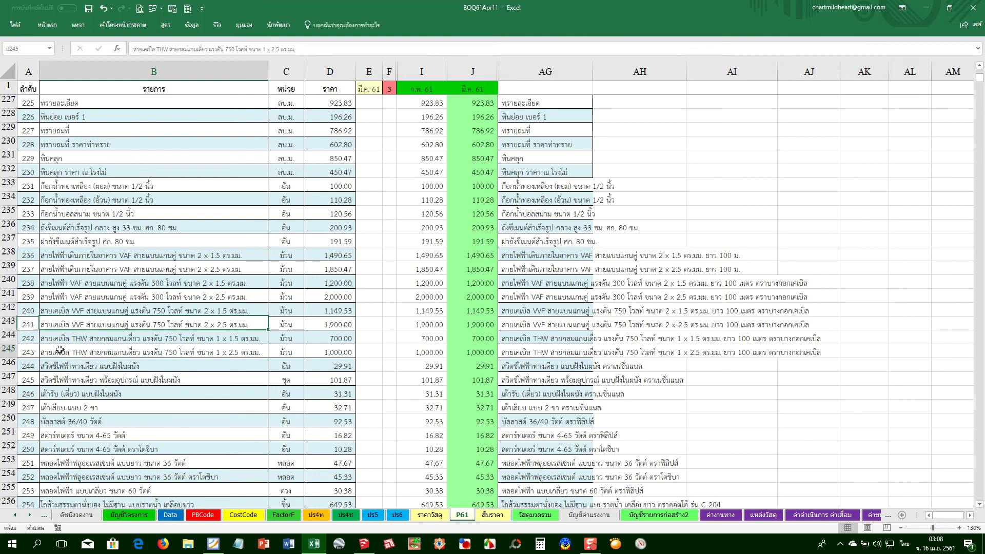
click(68, 283)
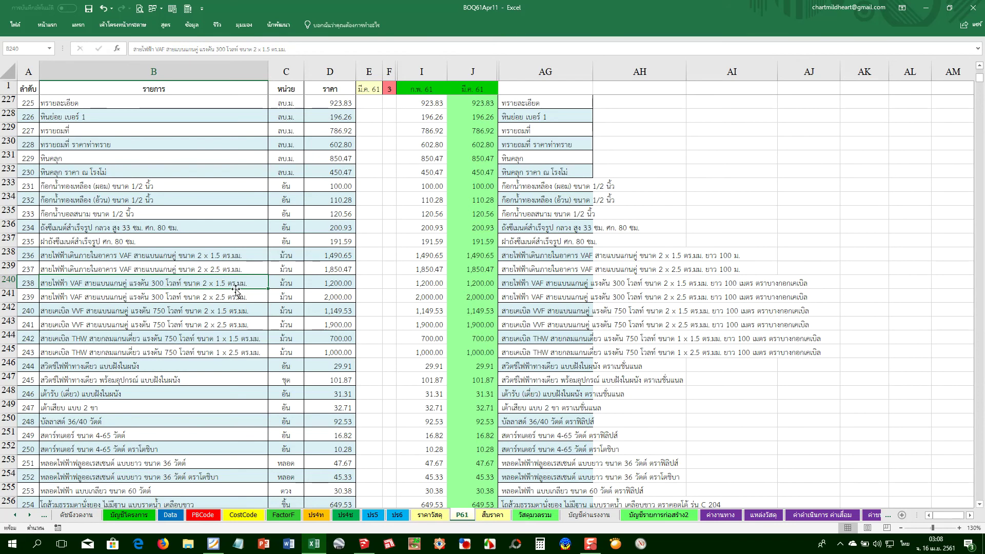
click(202, 328)
click(156, 354)
scroll(152, 351, down, 2)
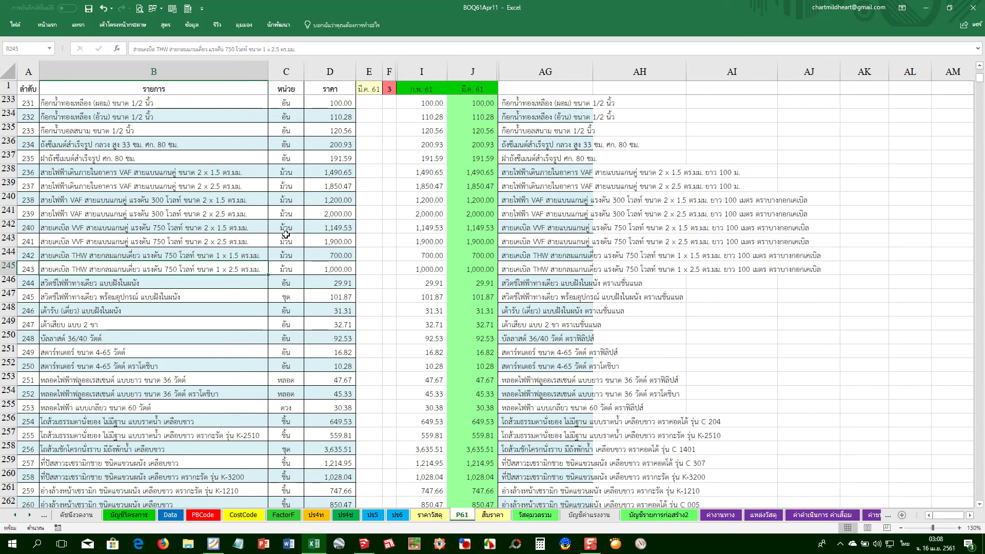
scroll(115, 361, down, 3)
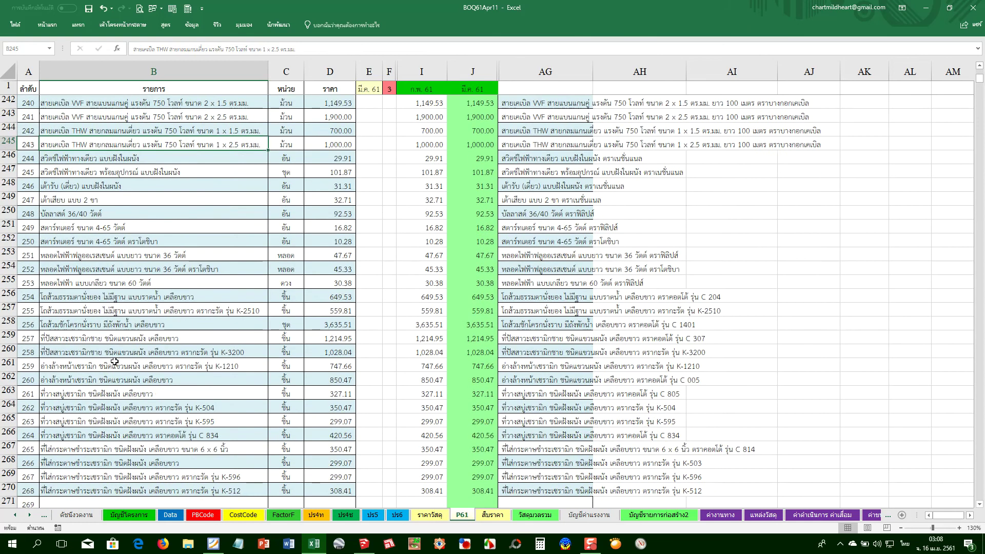
scroll(111, 372, down, 2)
scroll(110, 380, down, 1)
scroll(99, 377, down, 2)
scroll(82, 400, down, 3)
scroll(72, 415, down, 3)
scroll(67, 427, down, 3)
scroll(67, 426, up, 2)
scroll(82, 370, up, 5)
click(61, 245)
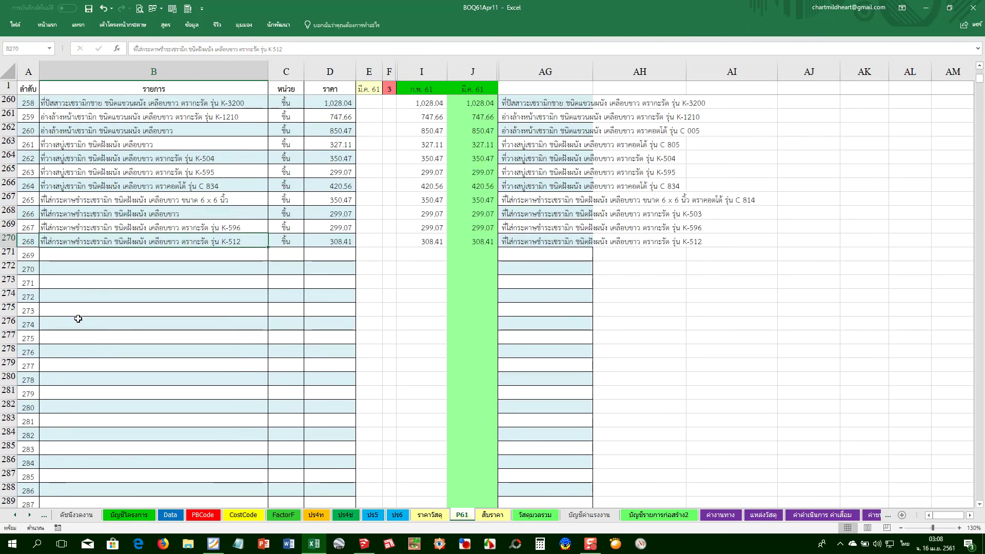
scroll(78, 318, down, 3)
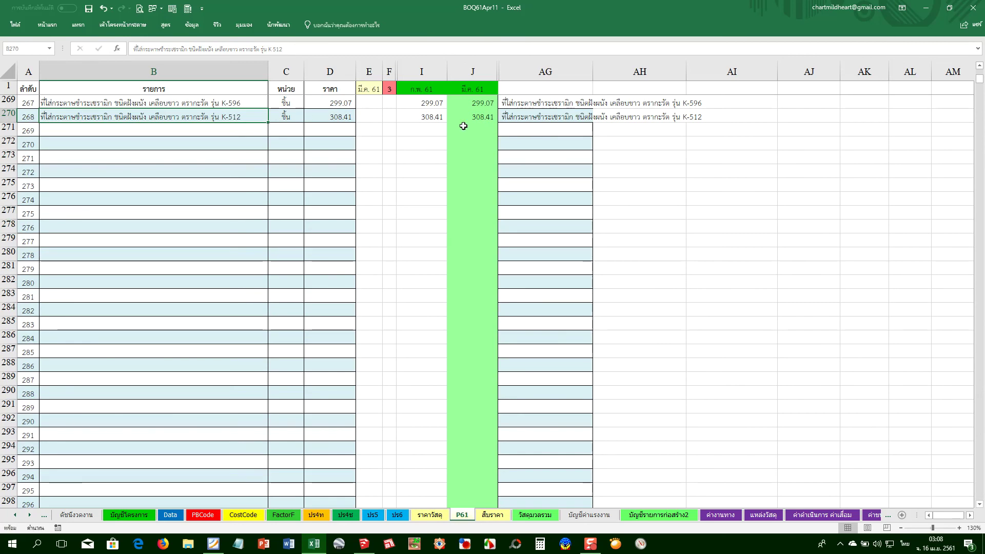
scroll(251, 425, down, 2)
scroll(241, 395, down, 4)
scroll(186, 380, down, 8)
scroll(195, 378, down, 2)
click(122, 349)
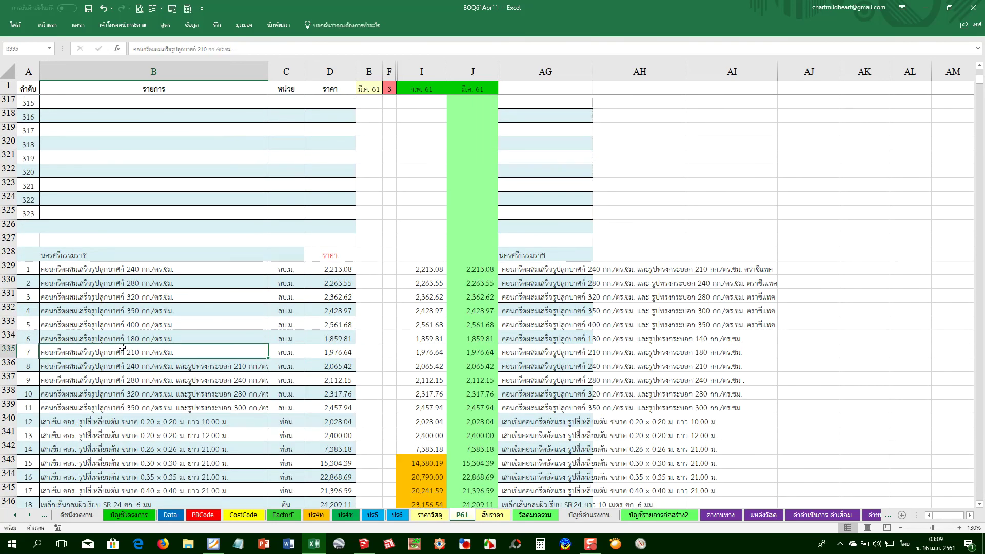
scroll(132, 434, down, 2)
scroll(130, 420, down, 5)
scroll(127, 413, down, 1)
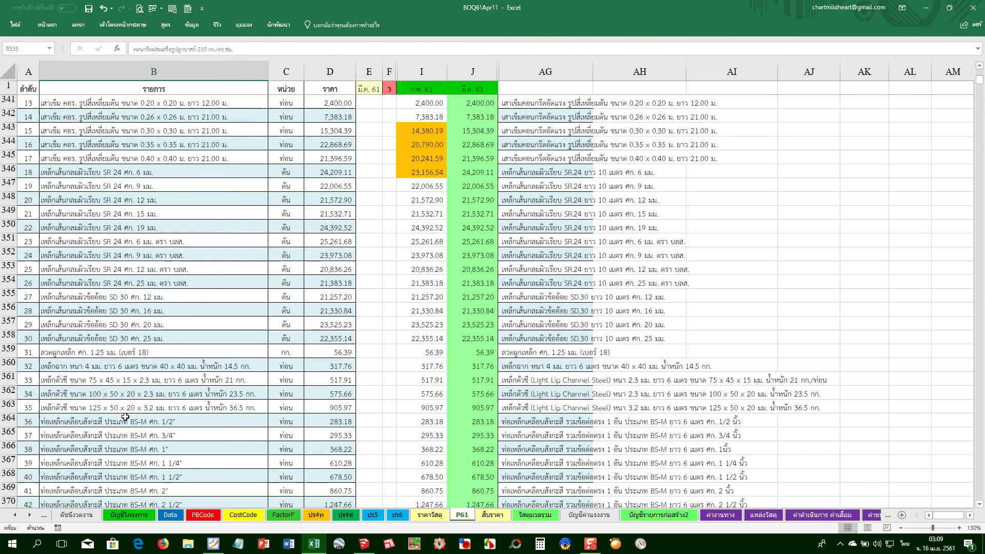
scroll(125, 409, down, 3)
scroll(125, 409, down, 2)
scroll(125, 409, down, 2)
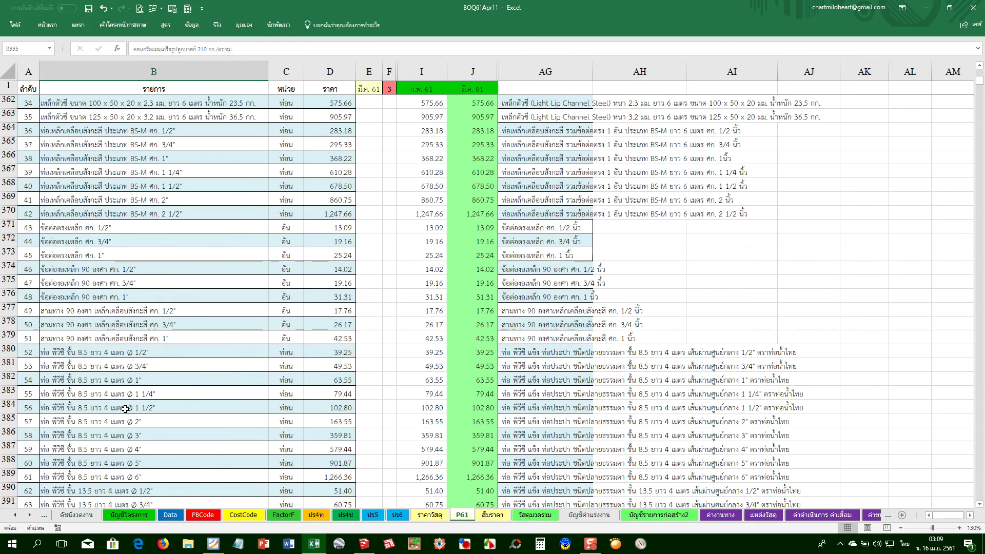
scroll(125, 409, down, 3)
scroll(126, 409, down, 2)
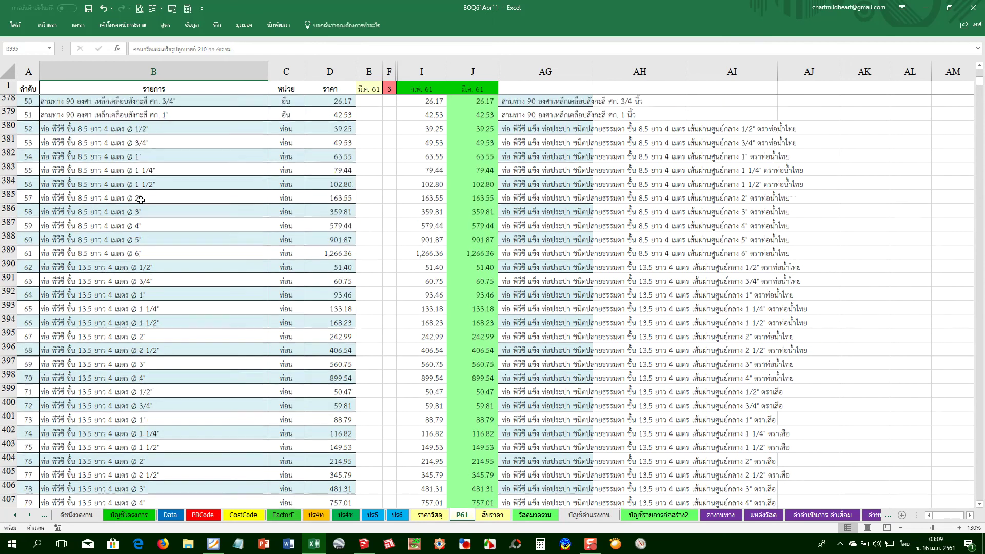
scroll(140, 200, up, 1)
mouse_move(90, 186)
mouse_down()
mouse_move(111, 307)
mouse_move(154, 304)
mouse_up()
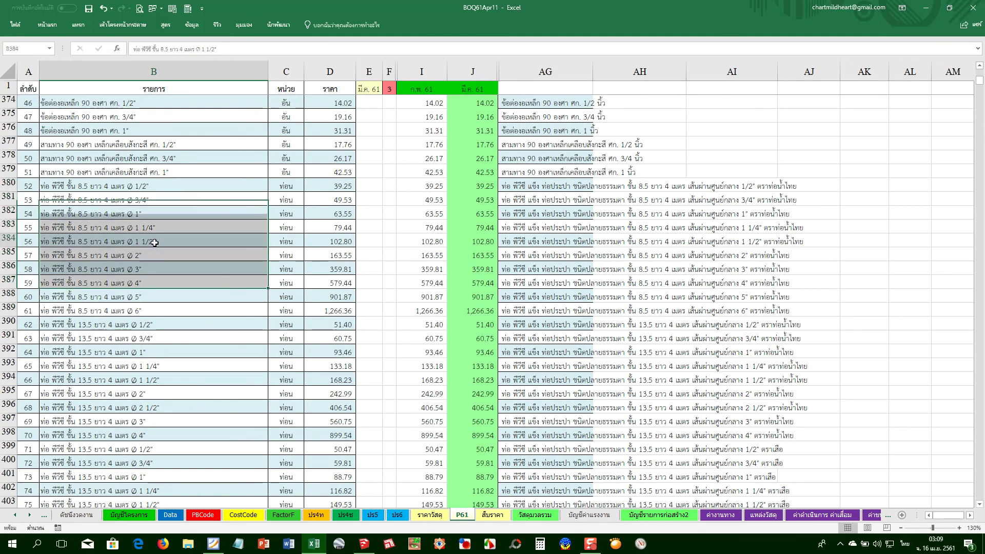
drag(154, 242, 85, 237)
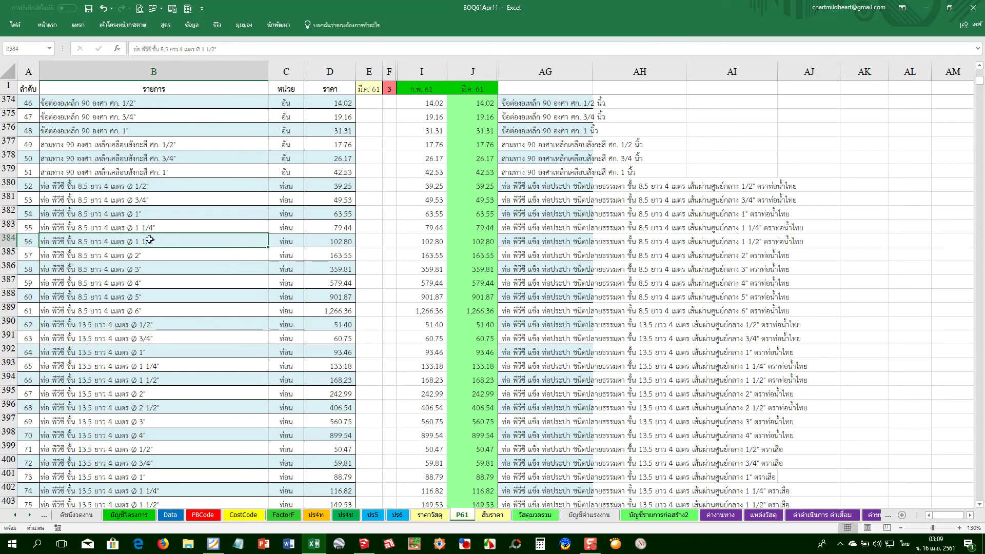
click(92, 185)
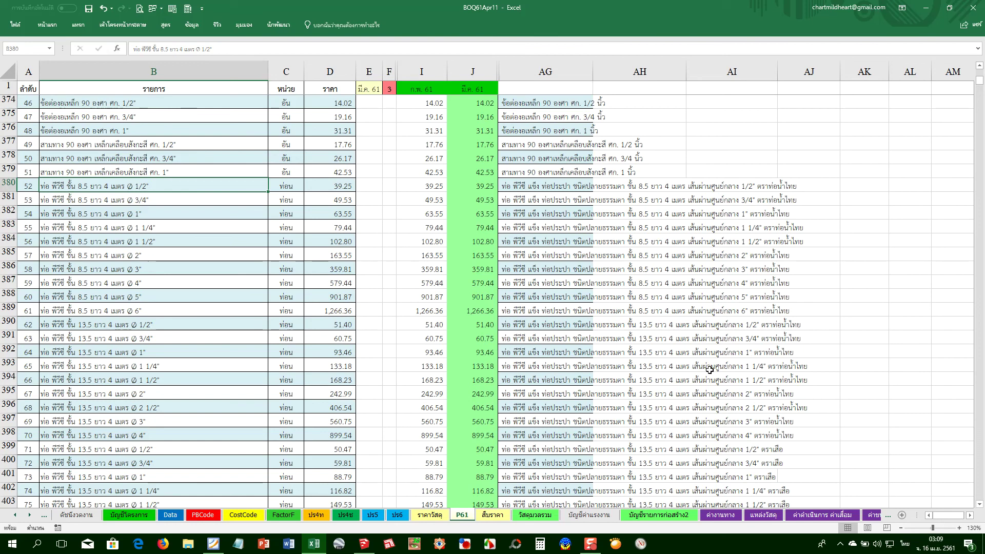
click(87, 375)
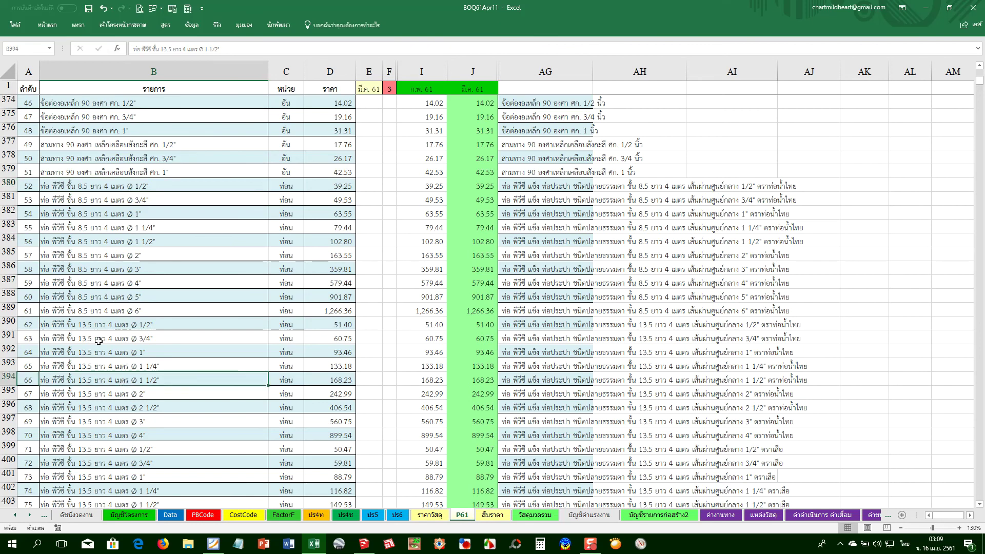
scroll(98, 341, down, 1)
scroll(98, 341, down, 2)
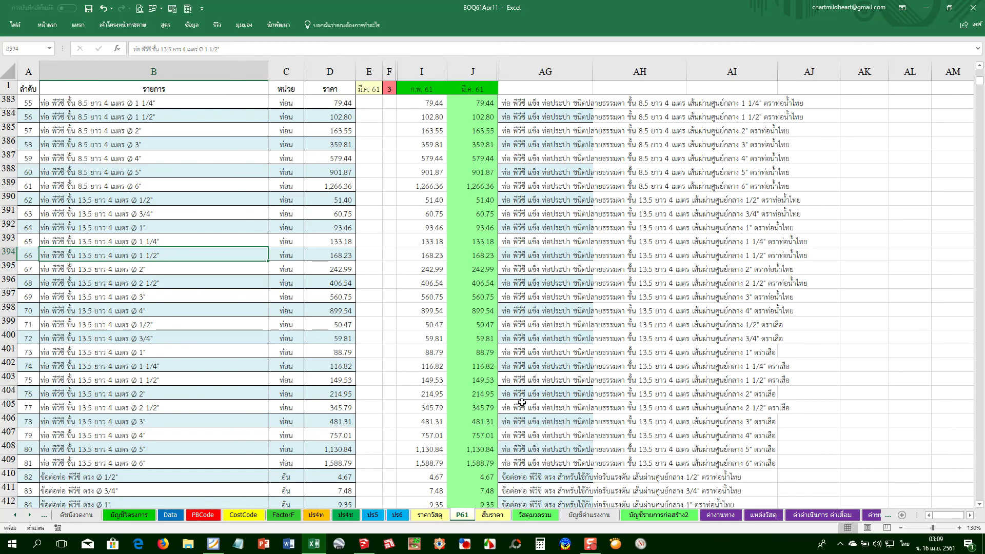
click(161, 462)
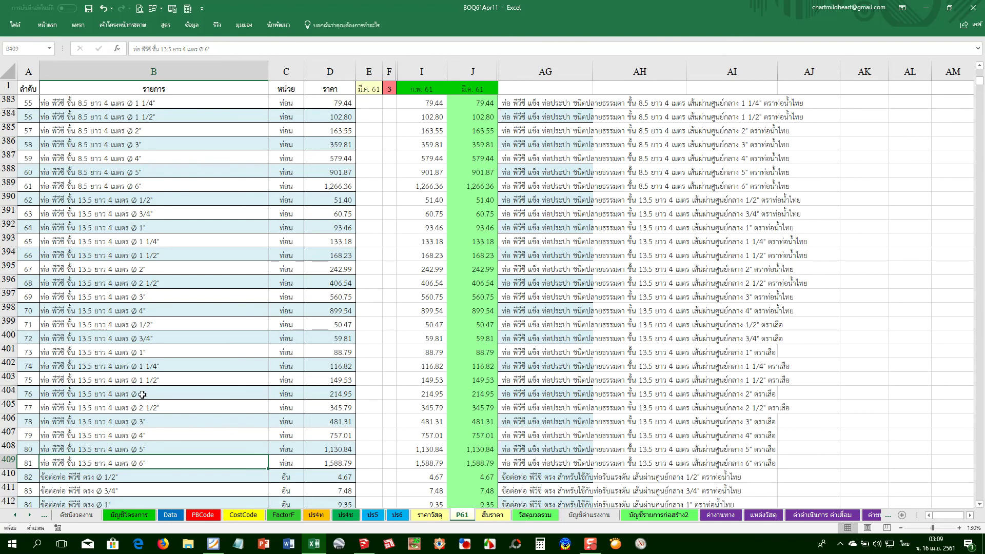
click(173, 367)
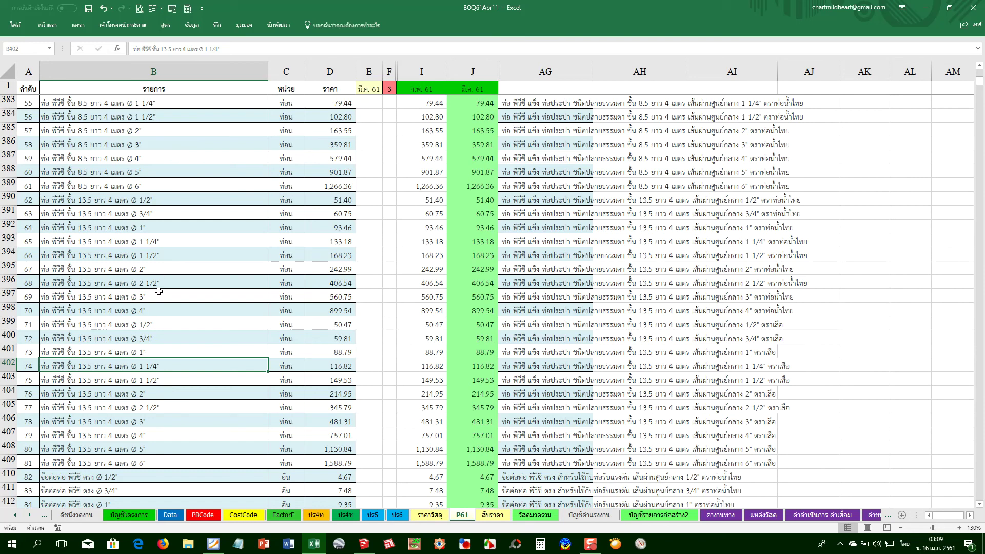
click(149, 350)
key(shift+space)
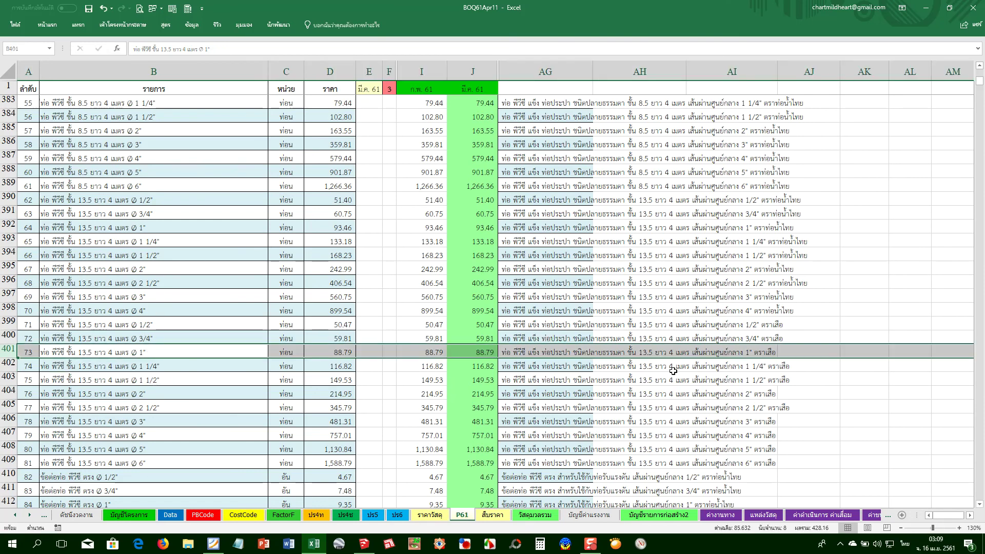
click(135, 327)
key(shift+space)
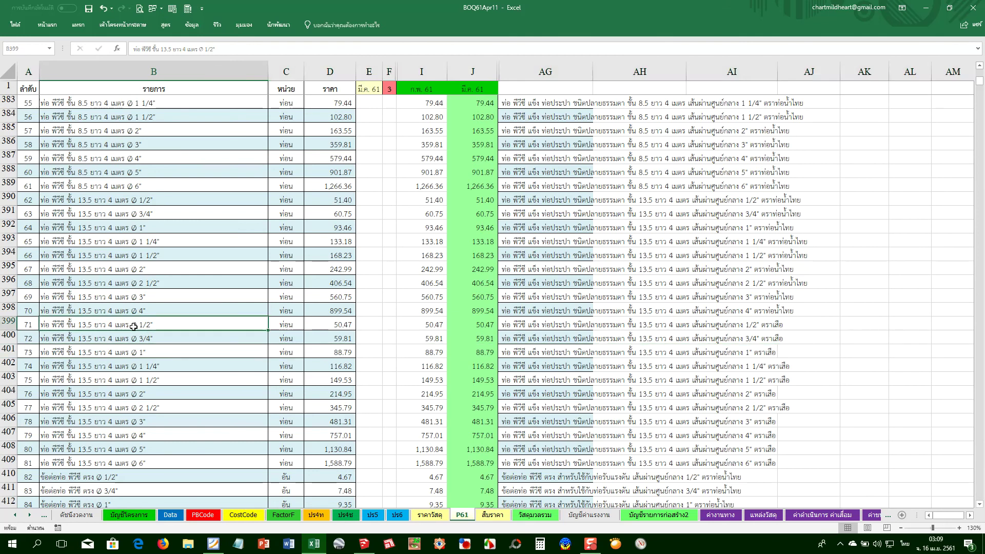
scroll(136, 325, up, 1)
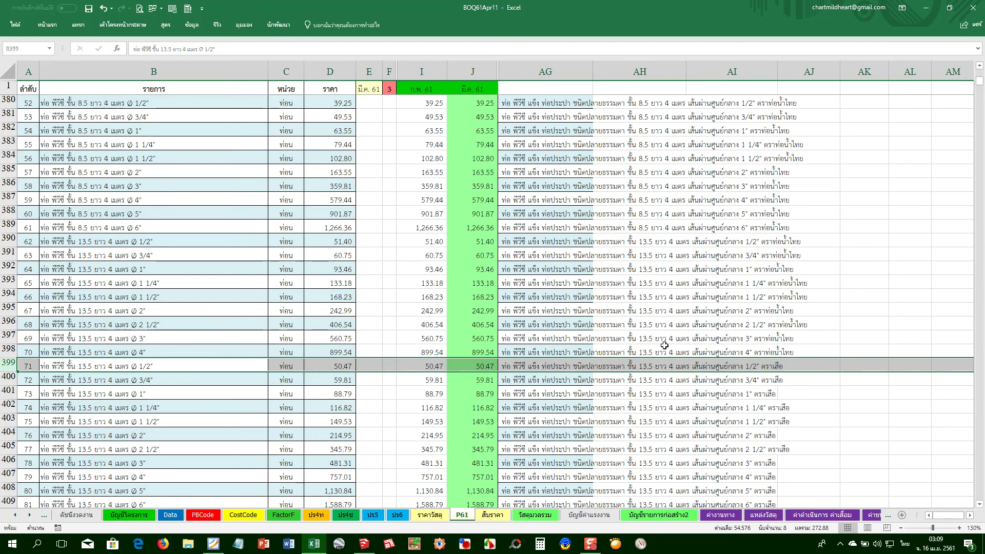
Review the descriptions and column J prices of items 70–81 on the P61 sheet
key(Down)
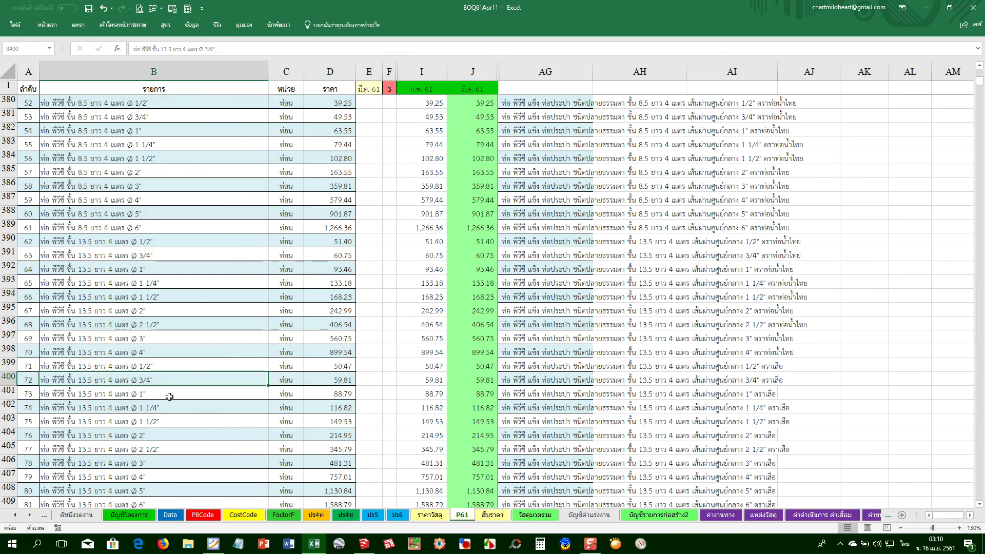
scroll(169, 396, down, 2)
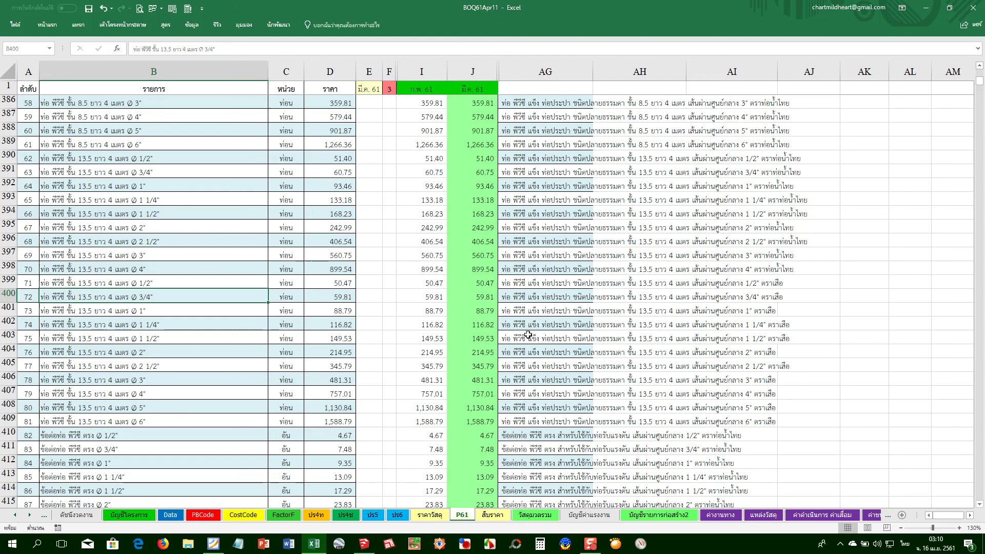
click(172, 422)
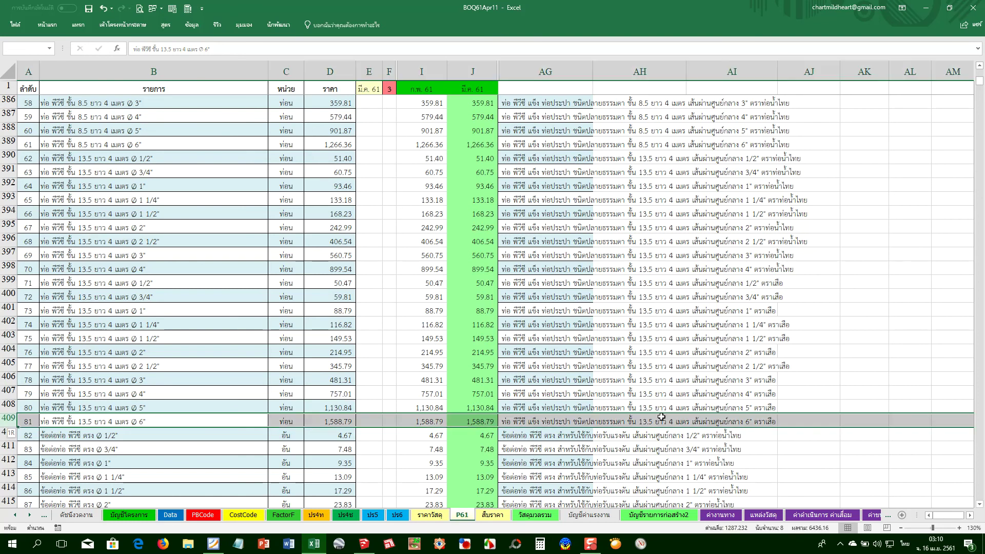
click(569, 409)
key(shift+space)
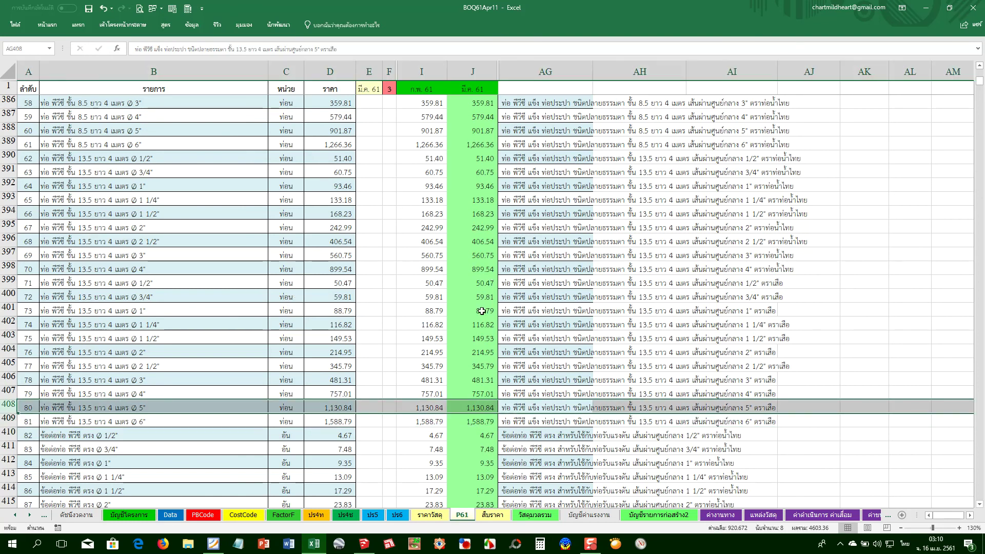
click(157, 293)
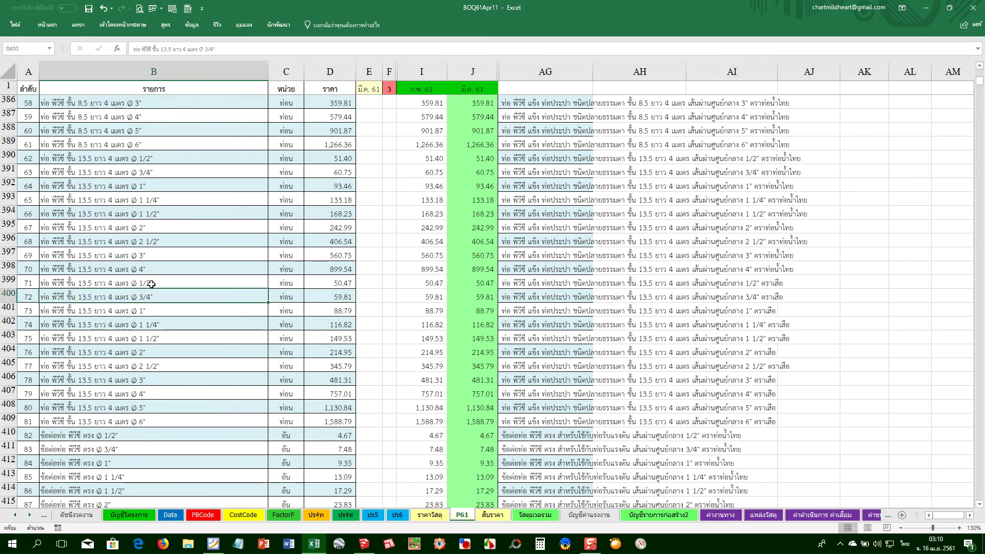
click(146, 269)
key(shift+space)
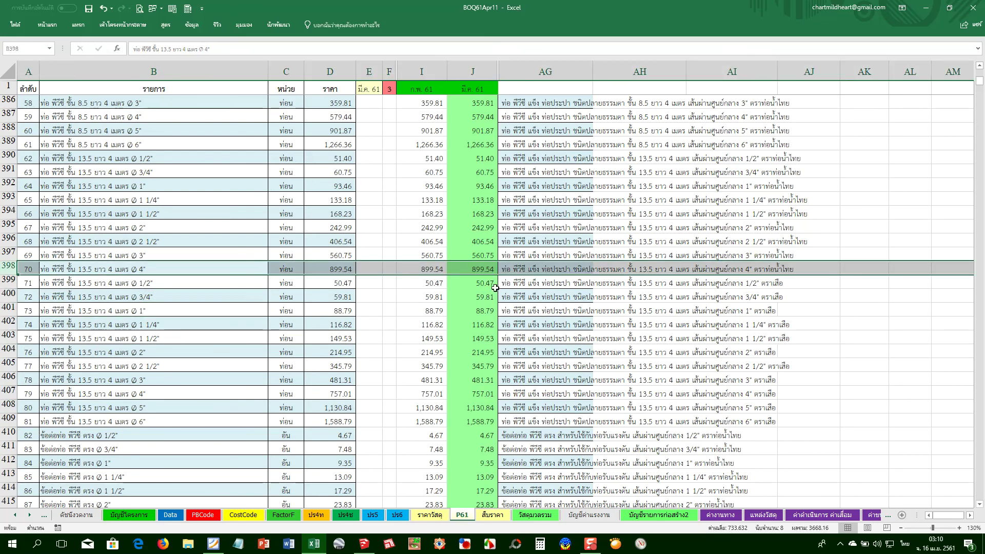
click(484, 396)
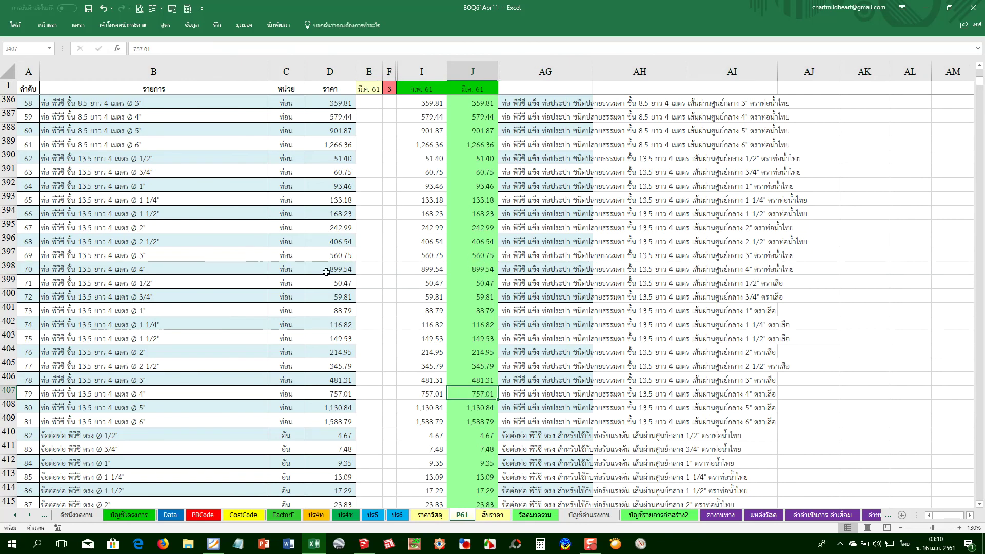
click(484, 270)
key(shift+space)
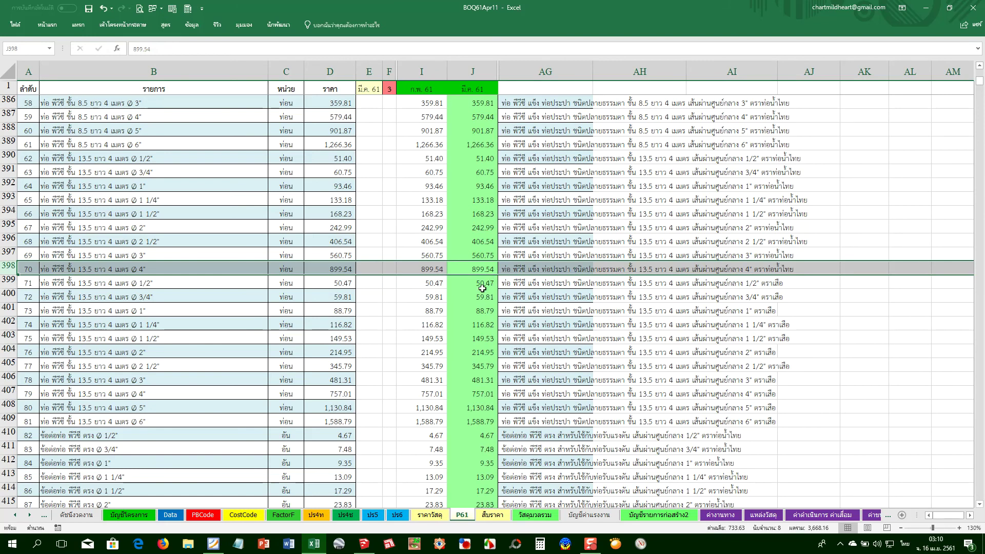
drag(159, 284, 152, 352)
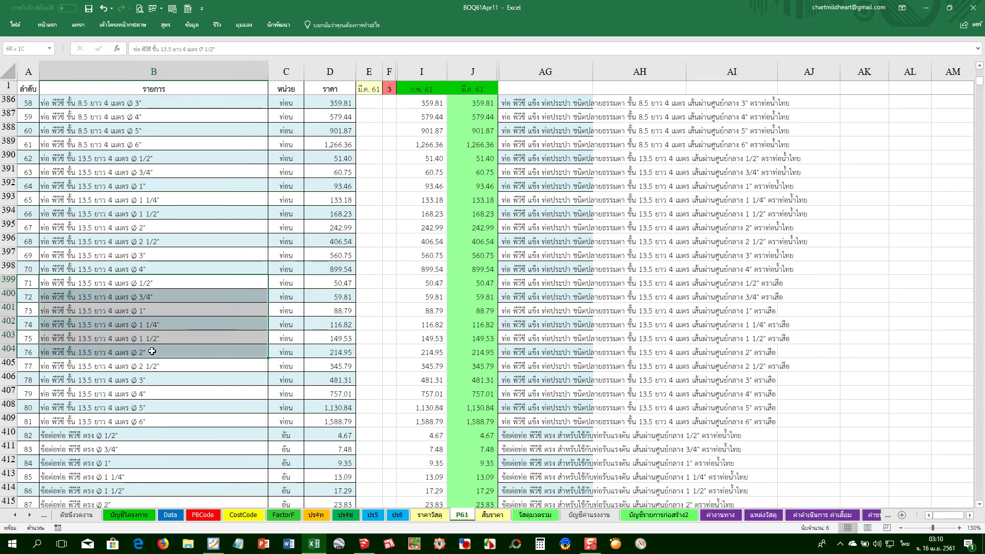
click(610, 259)
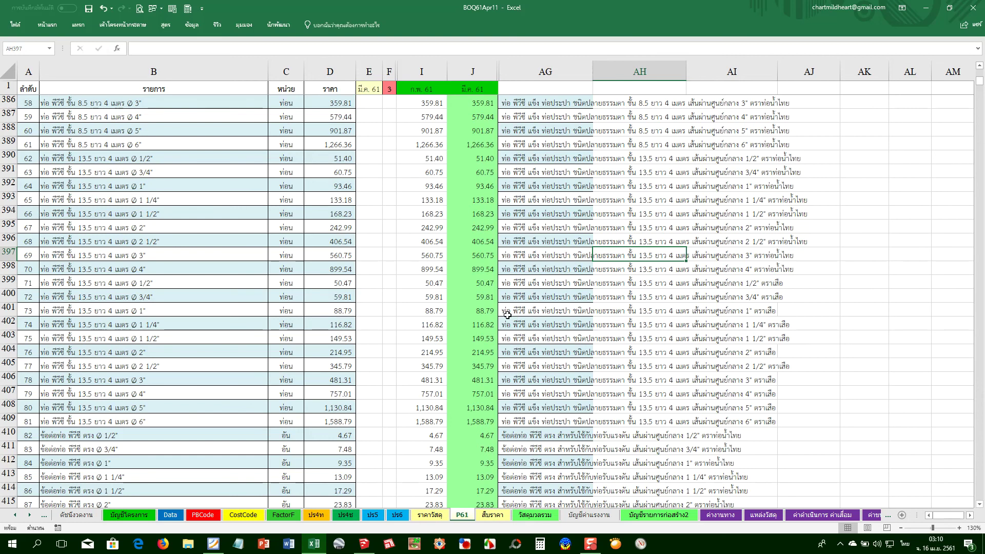
Copy the full descriptions of items 71–79 from column AG into column B
drag(508, 287, 522, 394)
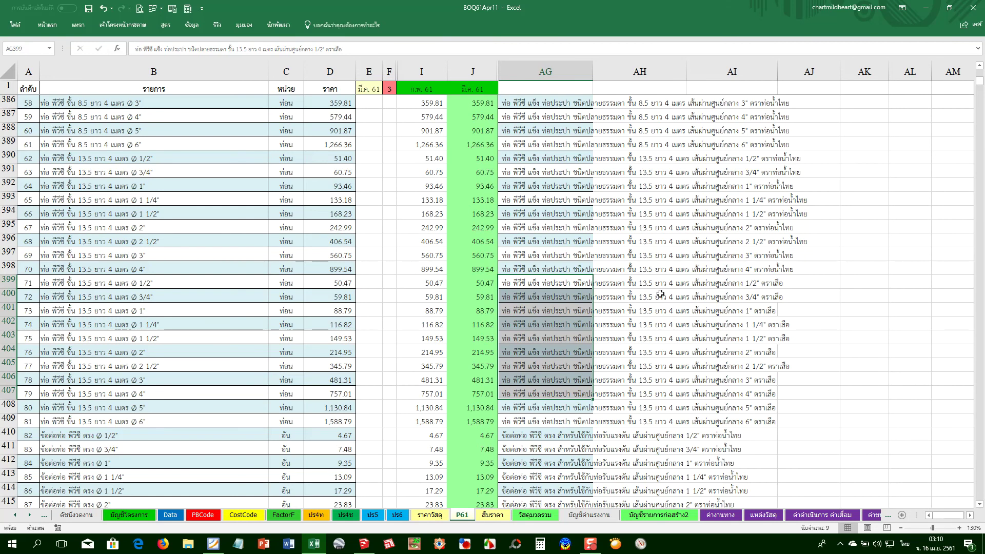
key(ctrl+c)
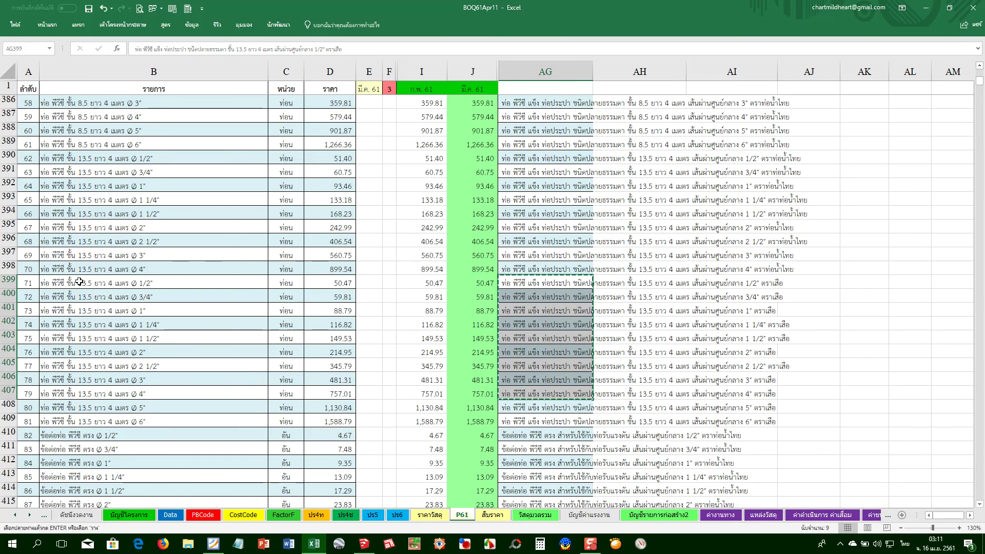
right_click(77, 284)
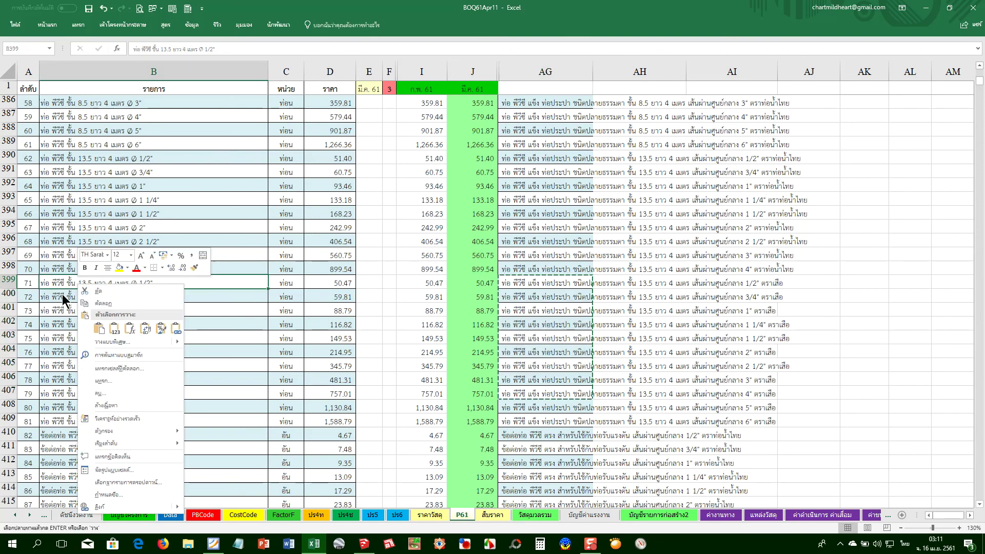
click(112, 326)
click(138, 317)
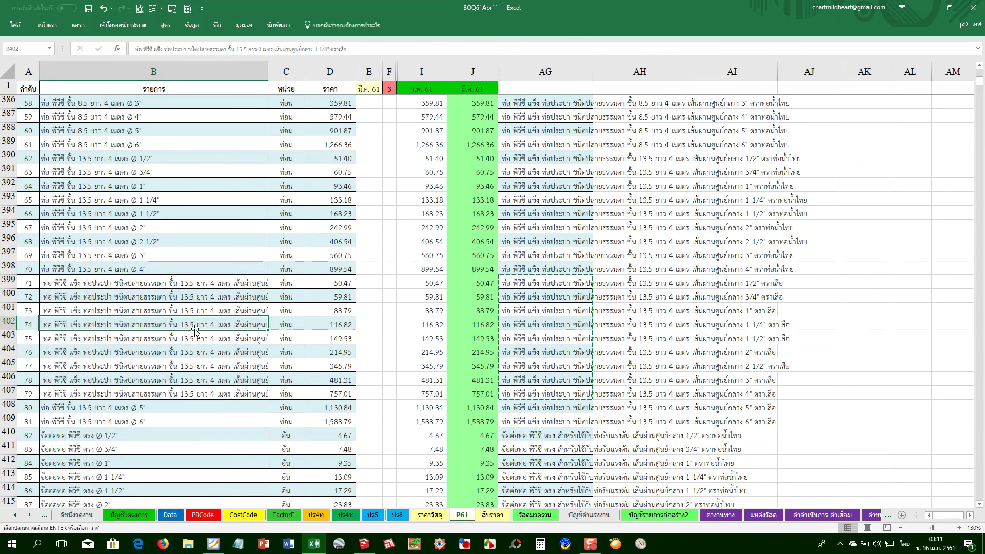
click(106, 395)
click(106, 409)
drag(83, 166, 82, 228)
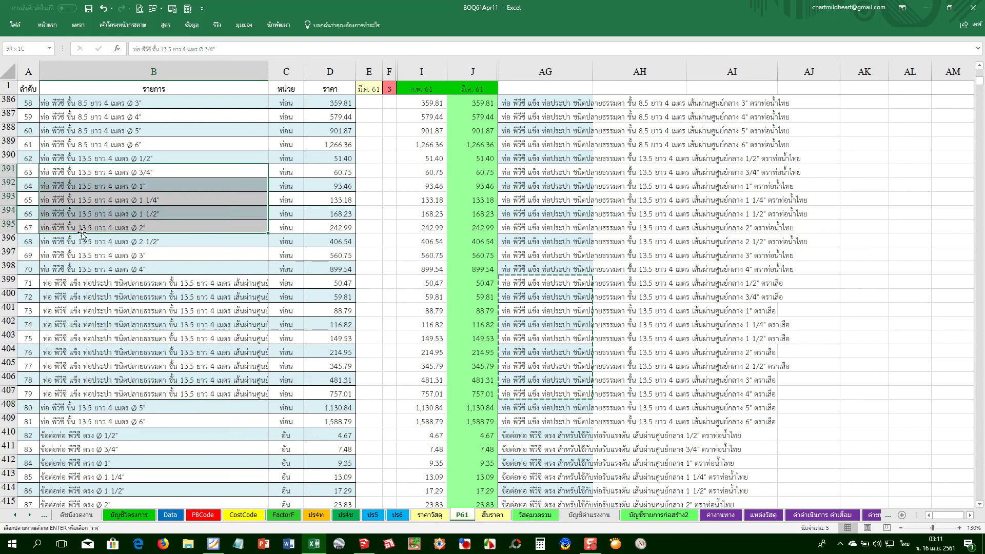
click(62, 269)
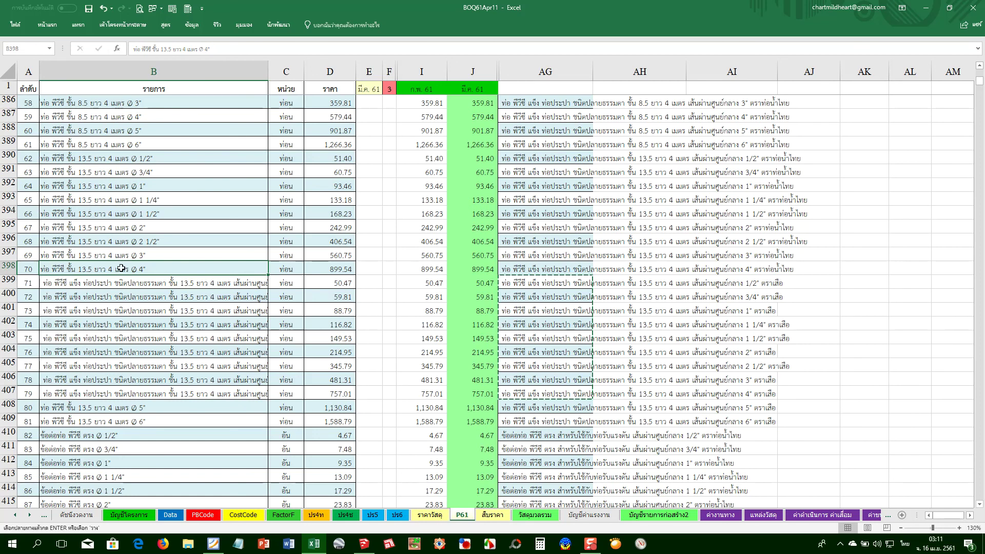
click(86, 284)
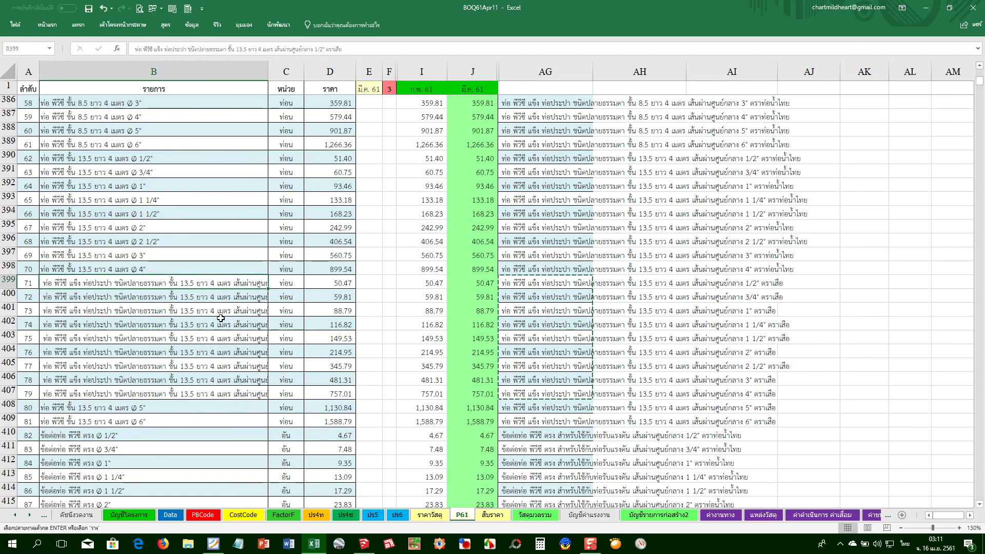
Clear the copy marquee and select the rows of items 62–70 and 80–81 to compare
key(Escape)
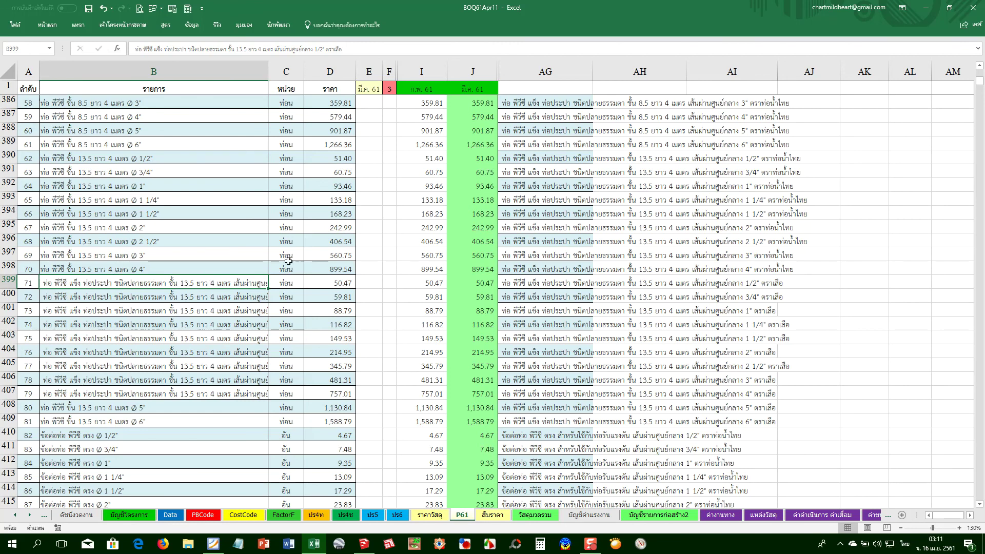
drag(160, 266, 146, 162)
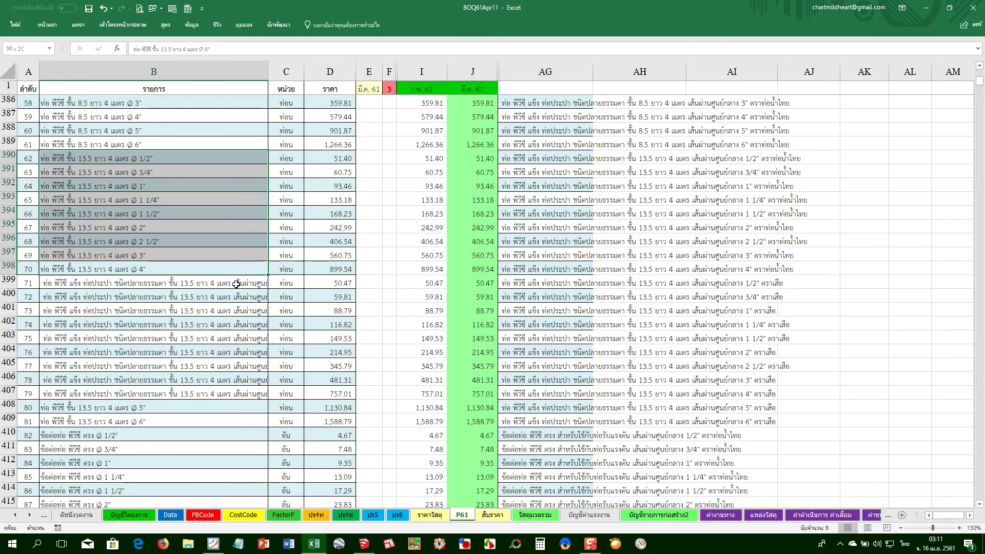
key(ctrl+shift+Right)
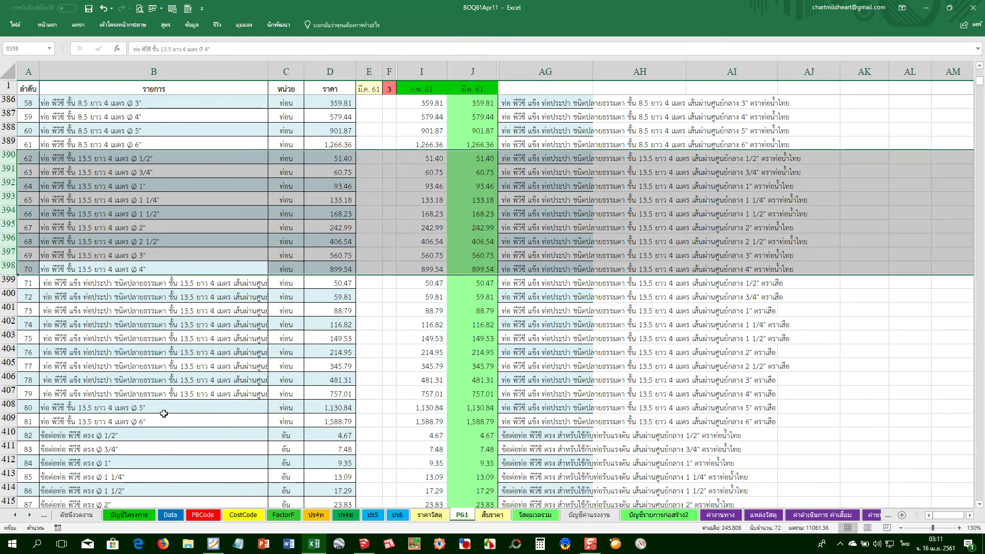
drag(162, 411, 154, 422)
key(ctrl+shift+Right)
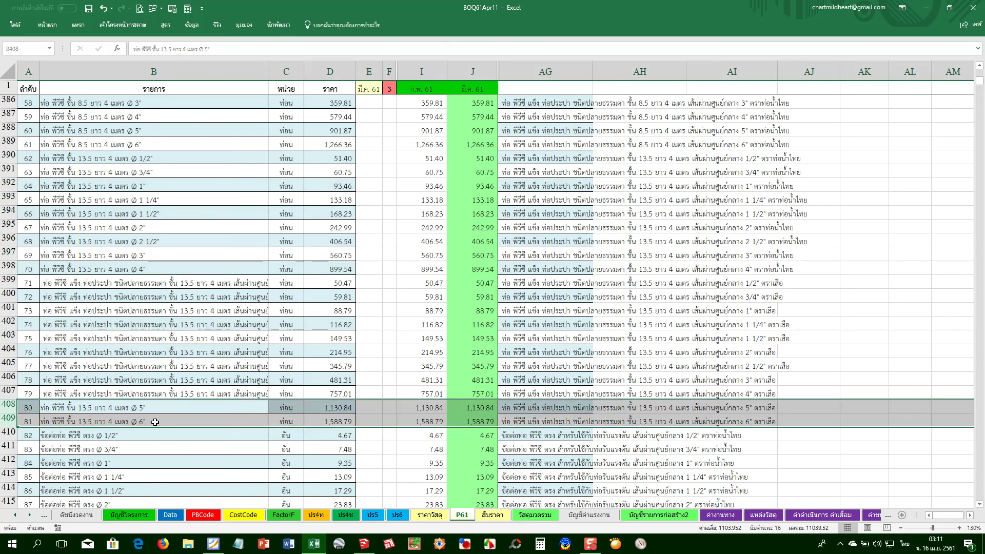
scroll(154, 421, down, 7)
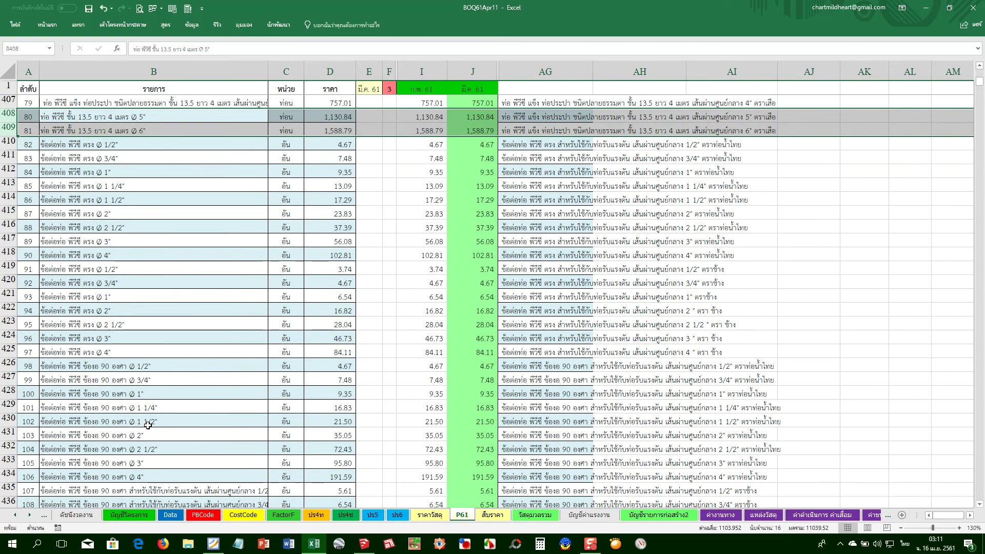
Scroll down the P61 sheet past item 224 toward item 240
click(104, 359)
scroll(119, 395, down, 3)
scroll(119, 412, down, 4)
scroll(119, 412, down, 3)
scroll(119, 412, down, 6)
scroll(119, 412, down, 4)
scroll(119, 412, down, 1)
scroll(123, 420, down, 9)
scroll(134, 436, down, 4)
scroll(150, 453, down, 5)
scroll(151, 454, down, 2)
click(59, 408)
scroll(143, 501, down, 2)
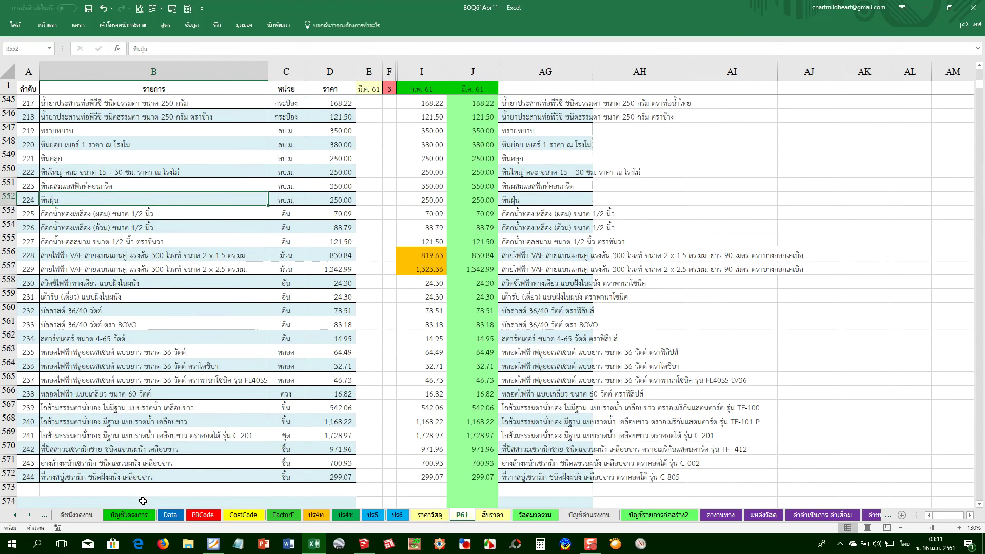
scroll(134, 461, down, 3)
scroll(126, 432, down, 1)
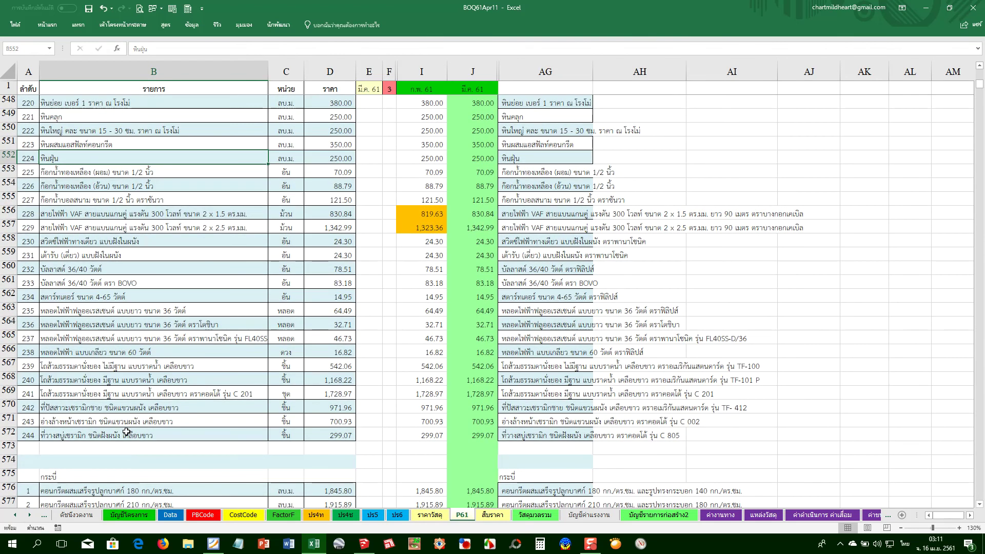
Check the rows, column J prices and full AG descriptions of items 239–241
click(87, 381)
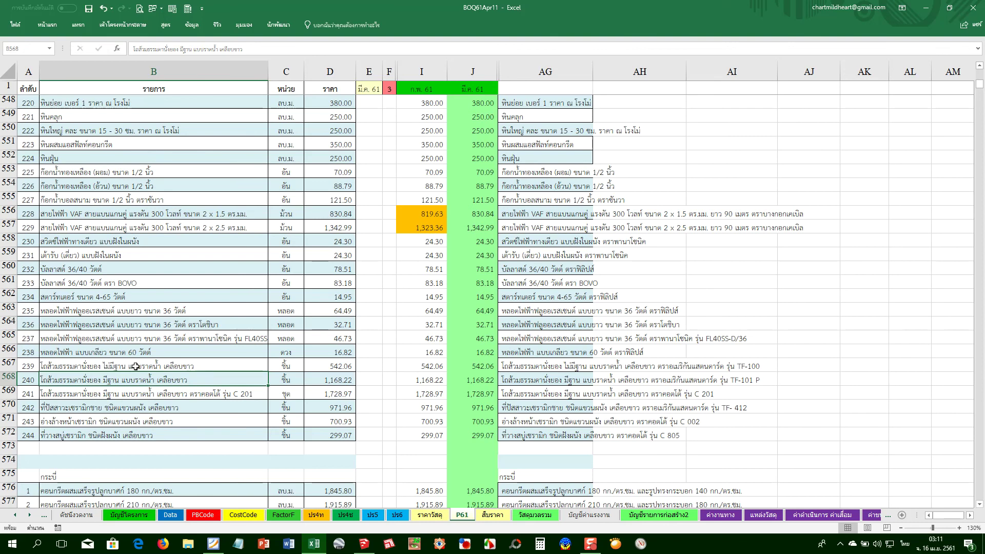
drag(515, 368, 571, 397)
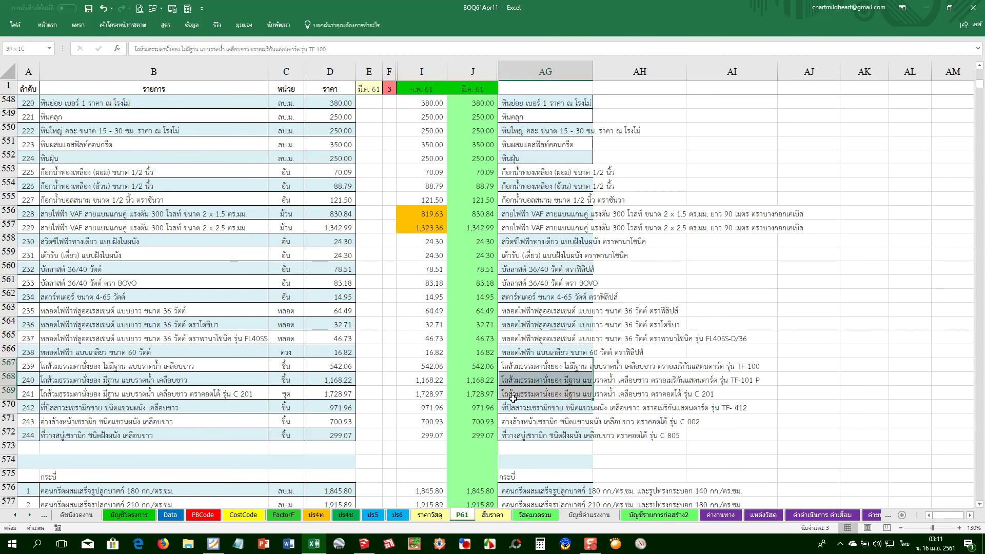
key(shift+space)
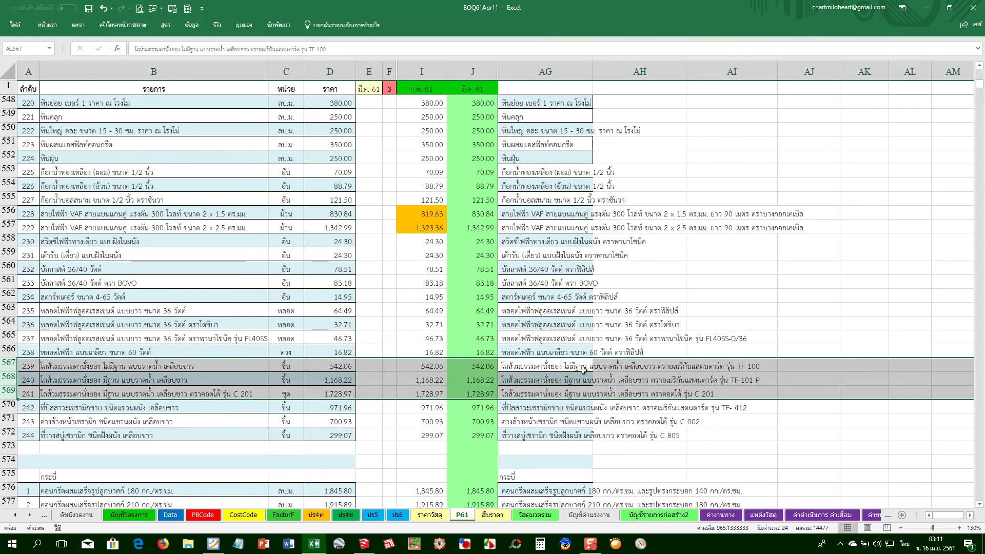
click(148, 380)
key(shift+space)
shift+click(154, 394)
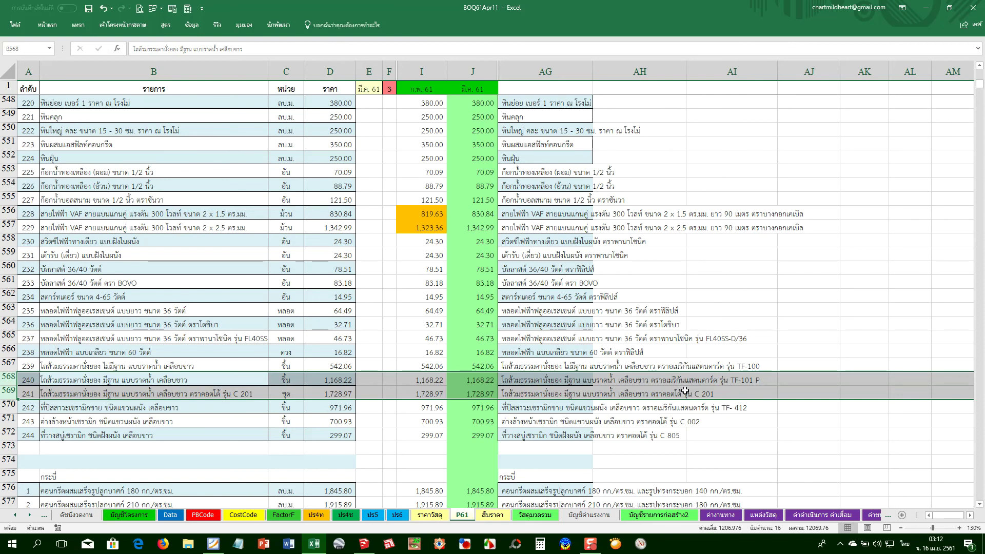
click(297, 385)
click(472, 380)
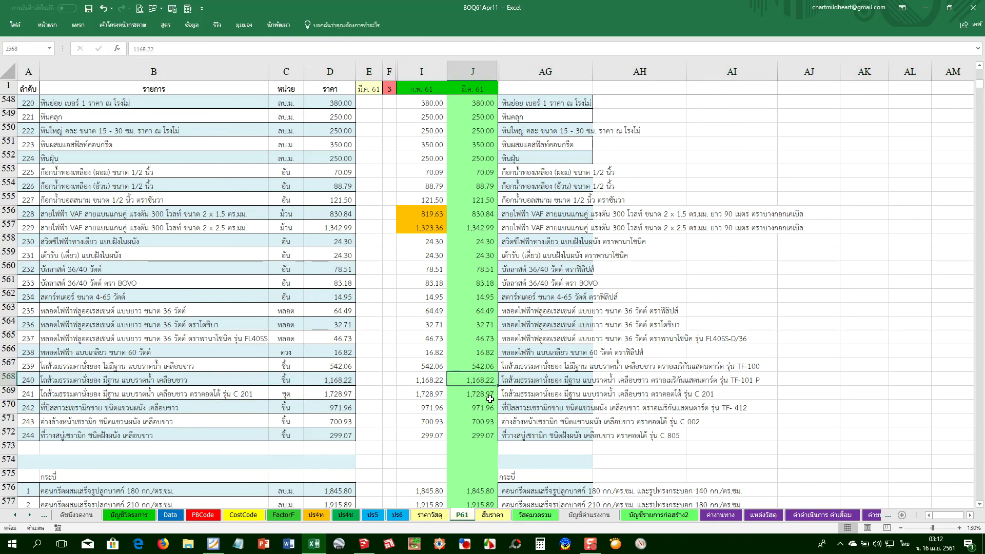
click(491, 399)
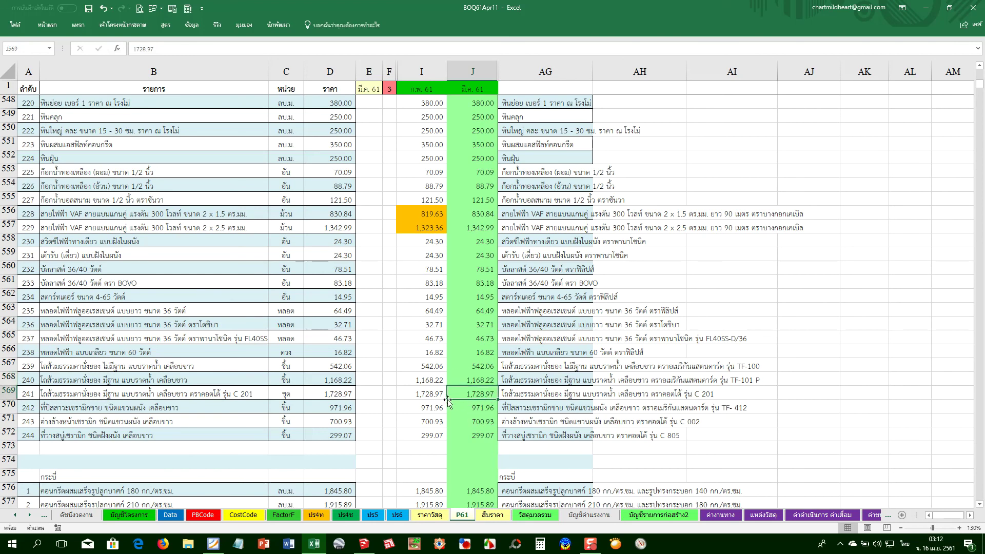
click(525, 394)
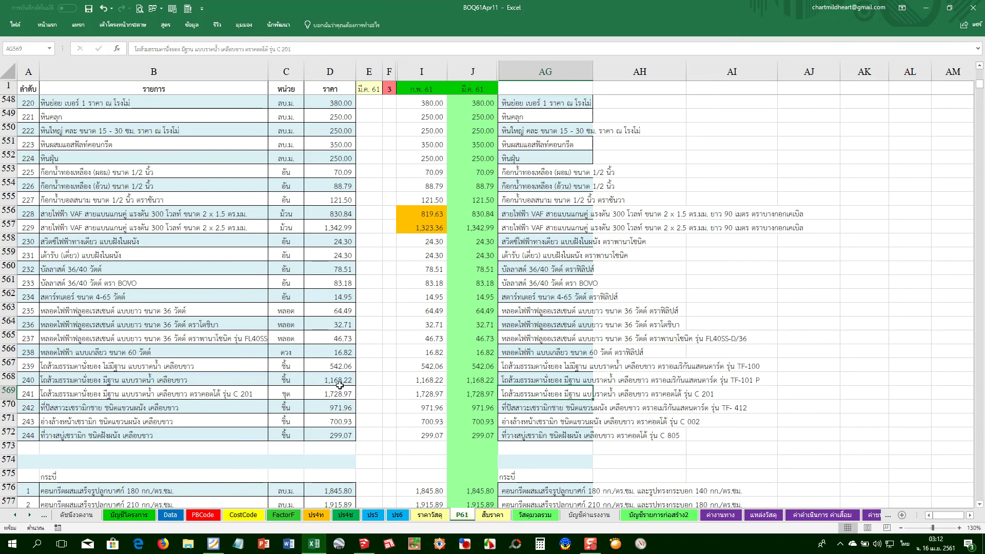
Copy item 240's description, cancel the pending copy, and select the next item's cell
click(189, 378)
key(ctrl+c)
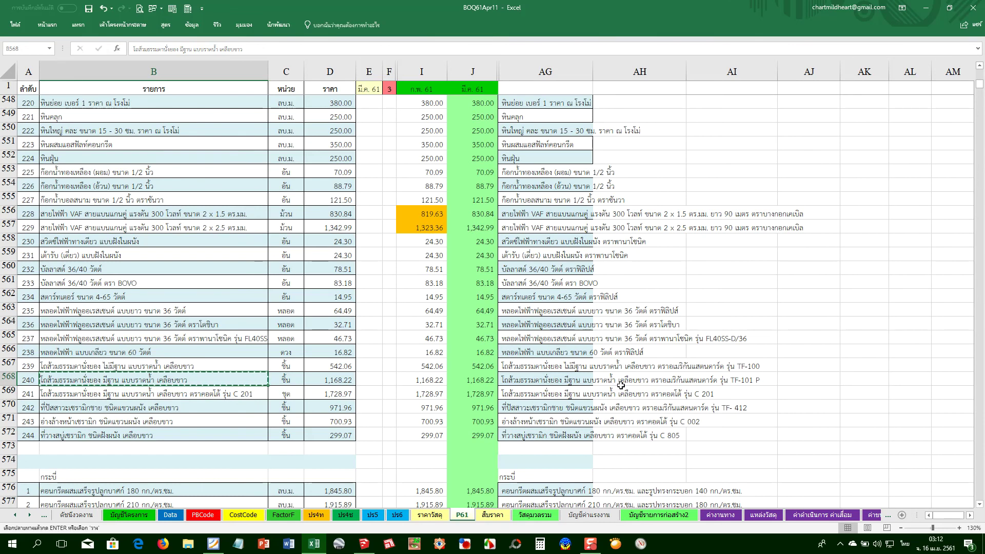
key(Escape)
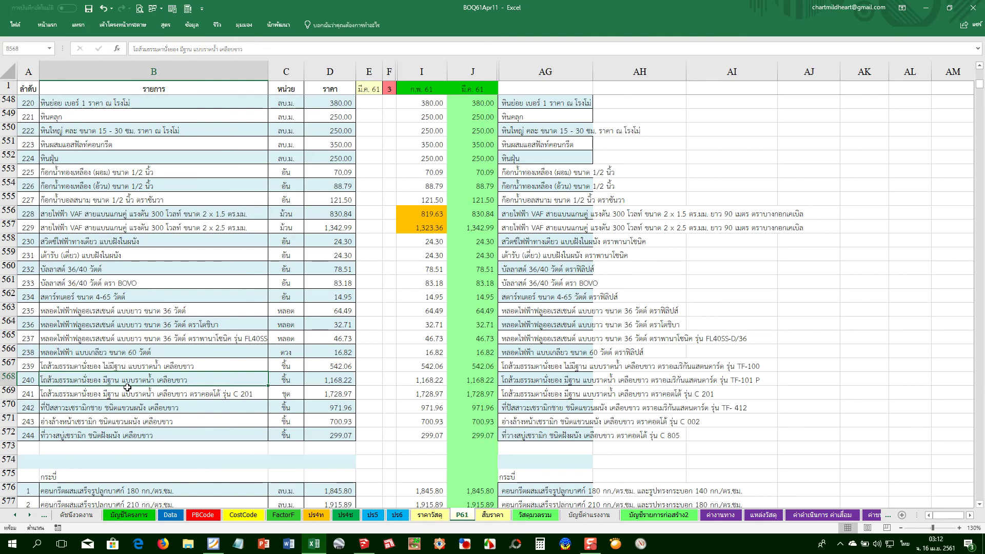
click(201, 395)
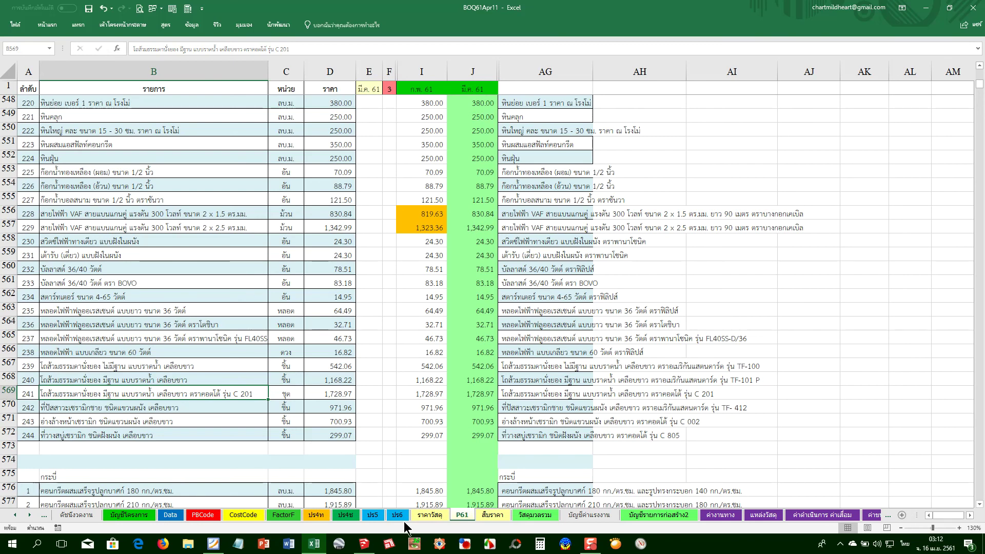
scroll(223, 447, down, 3)
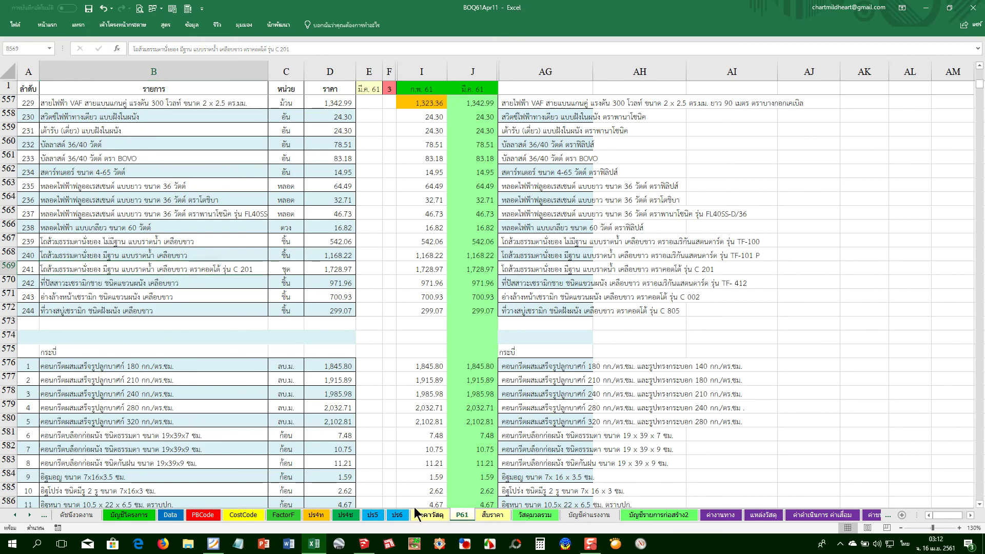
Clear the แสดงผล filter on the ราคาวัสดุ sheet so all rows show, and return to the top
click(430, 515)
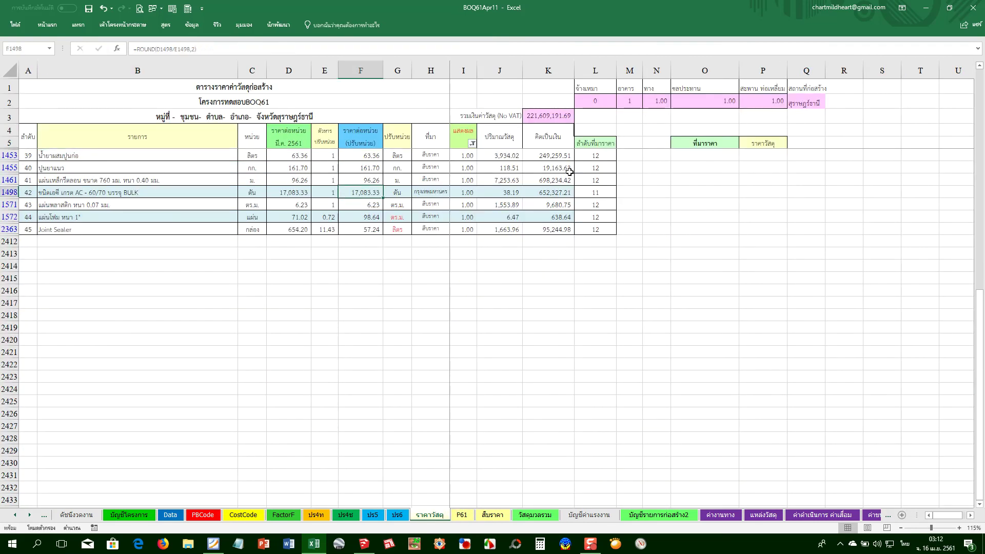
click(472, 144)
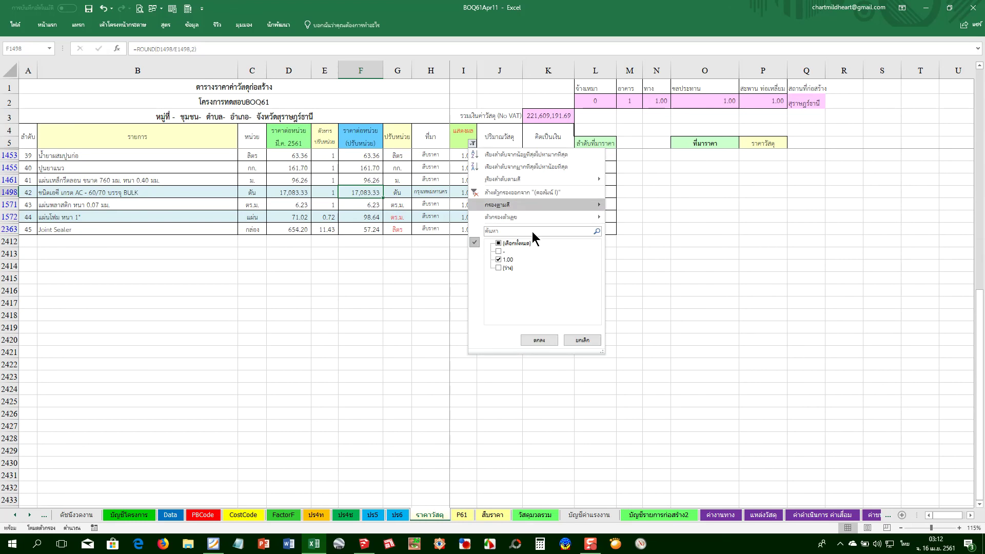
click(515, 243)
click(539, 340)
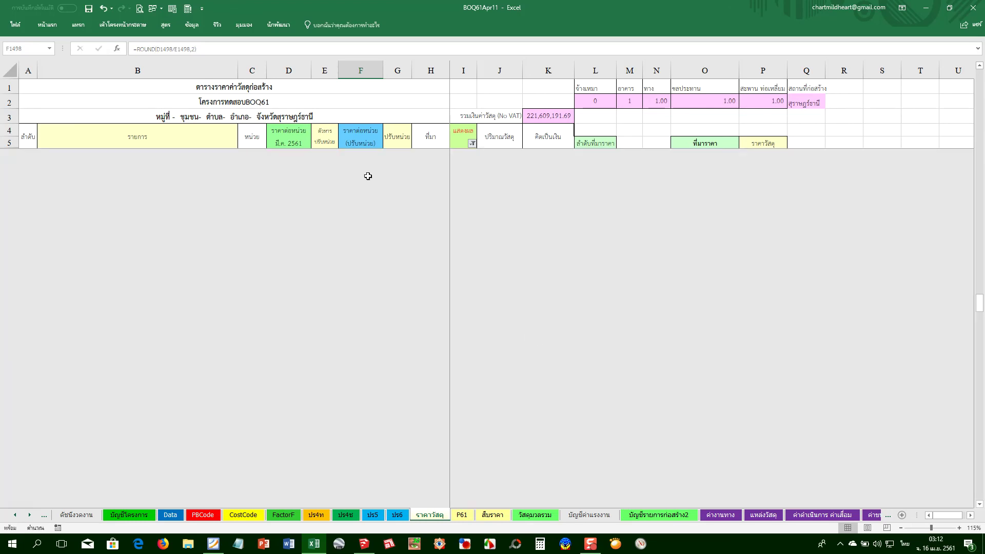
click(146, 216)
key(ctrl+Home)
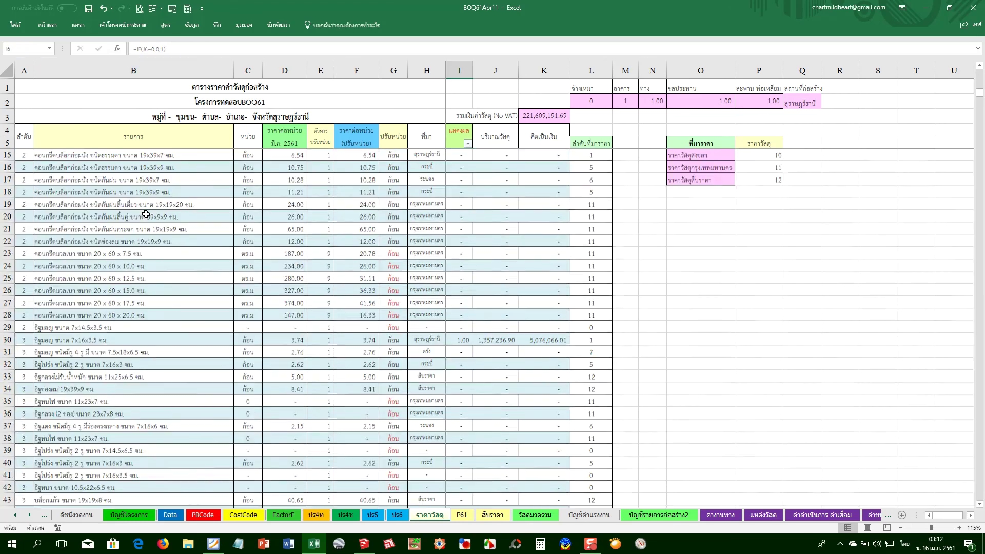
Inspect the price-source formulas in O6, H10, H15 and O8, then go to the บัญชีโครงการ sheet
click(225, 189)
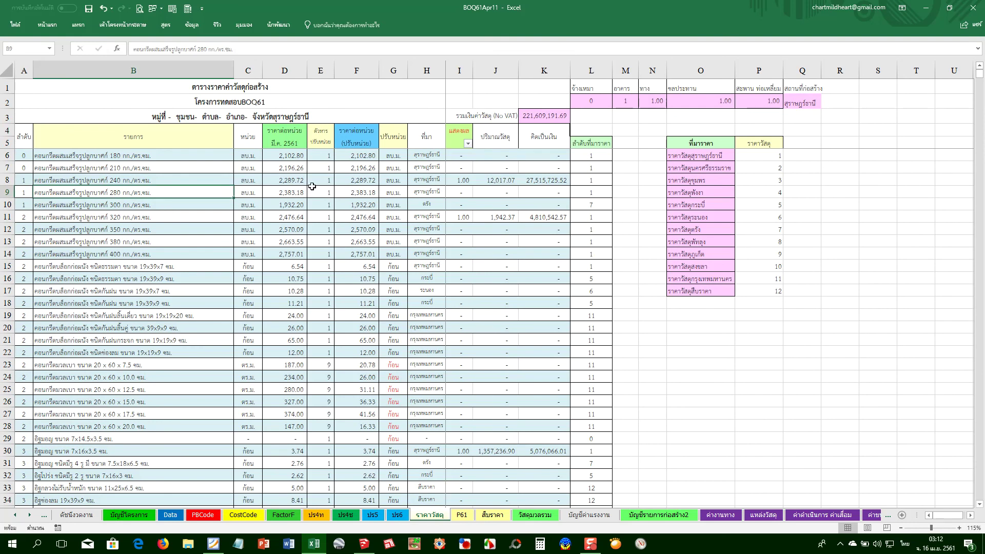
click(674, 156)
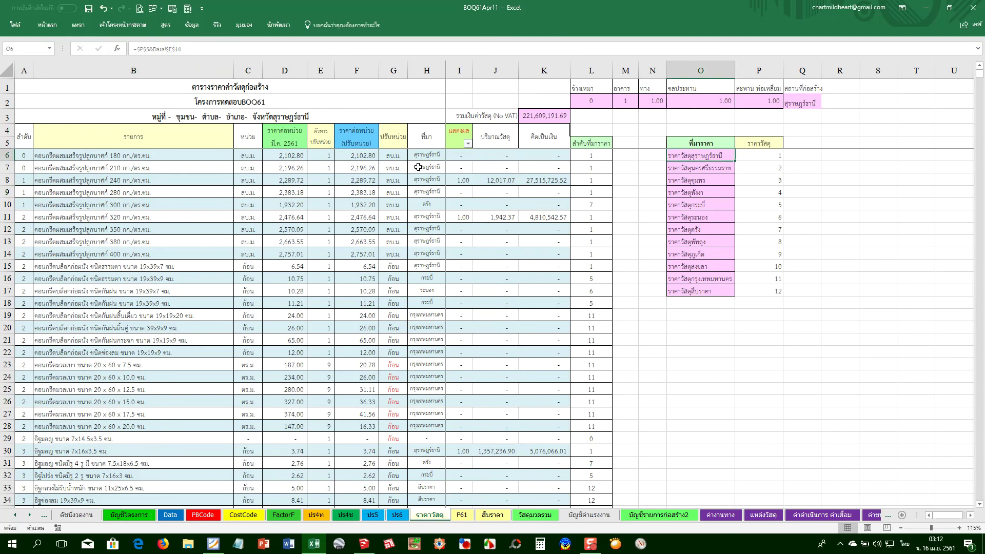
click(420, 204)
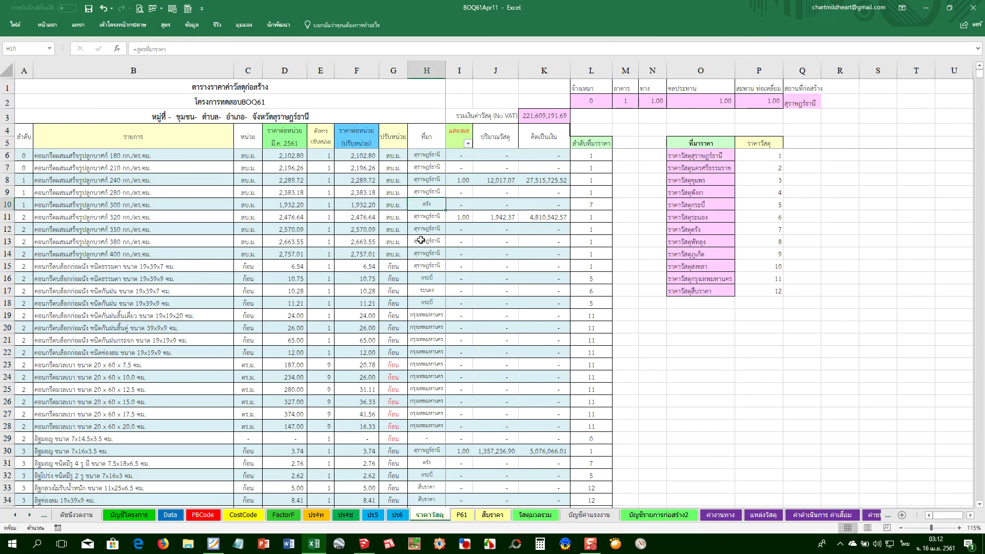
click(433, 266)
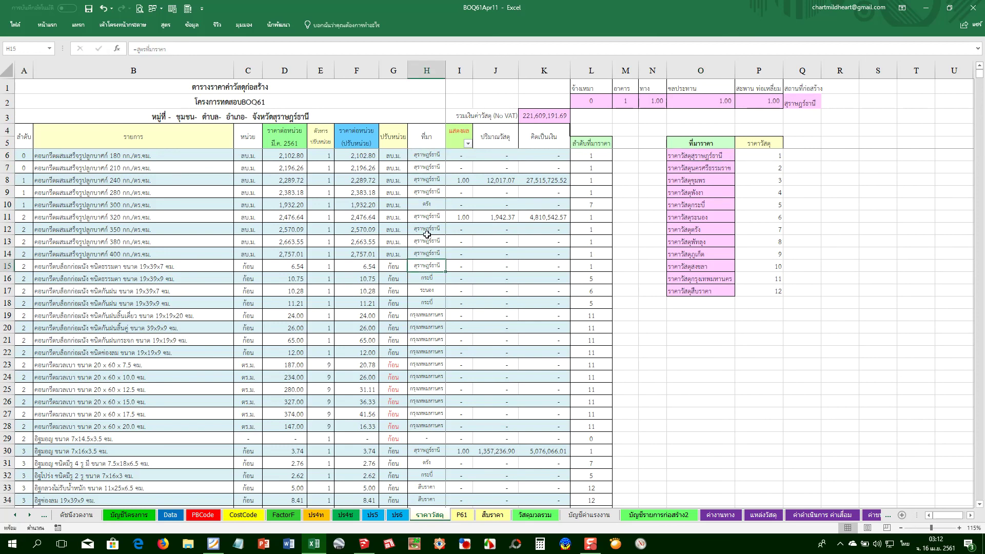
click(700, 176)
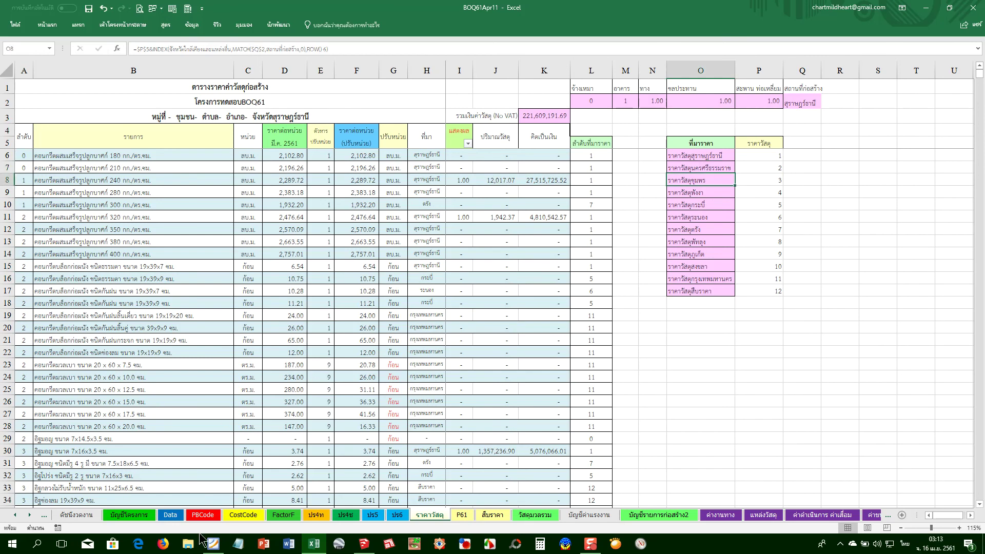
click(129, 515)
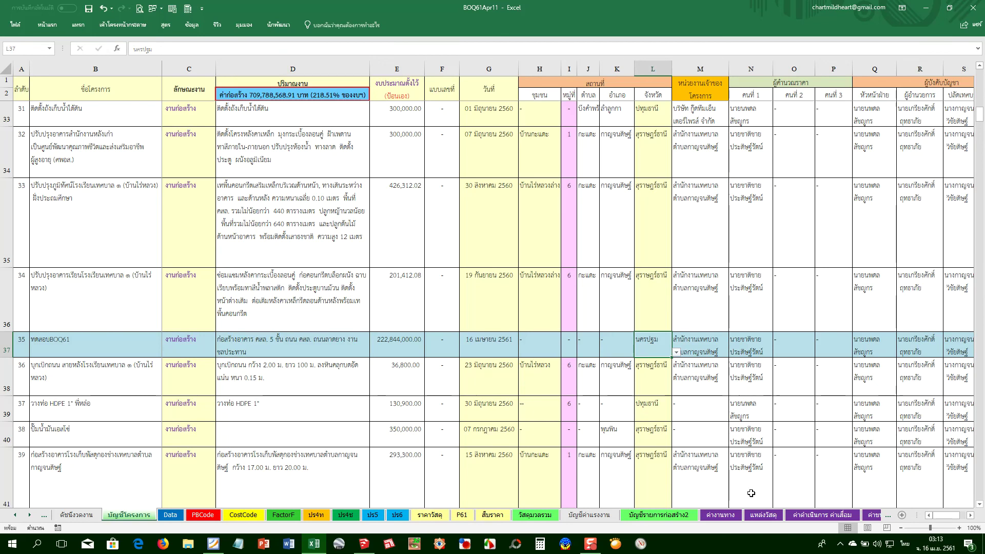
Page through the ระเบิดหิน, ปลูกหญ้า and ปร4 (พ) sheets to the จังหวัด province sheet
click(827, 516)
click(872, 516)
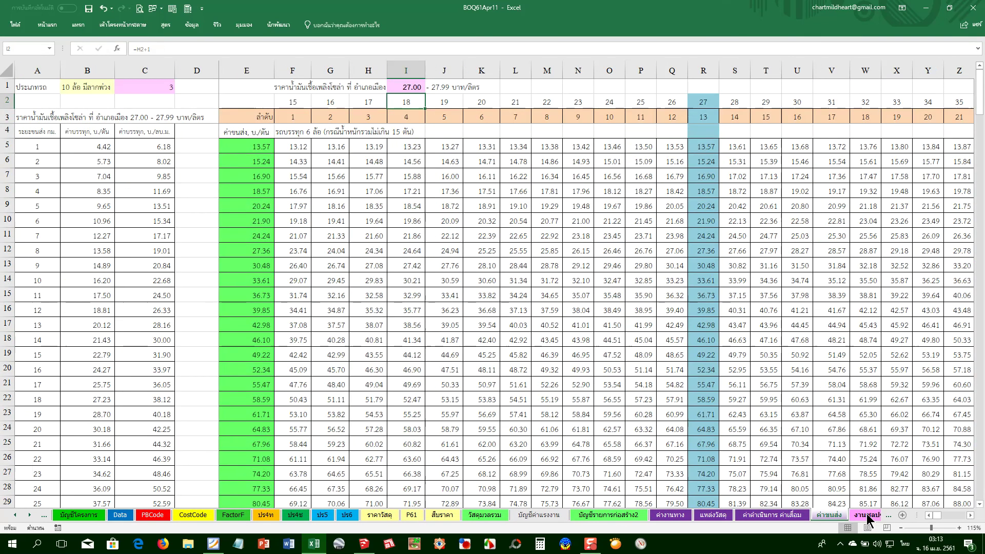
click(869, 518)
click(870, 518)
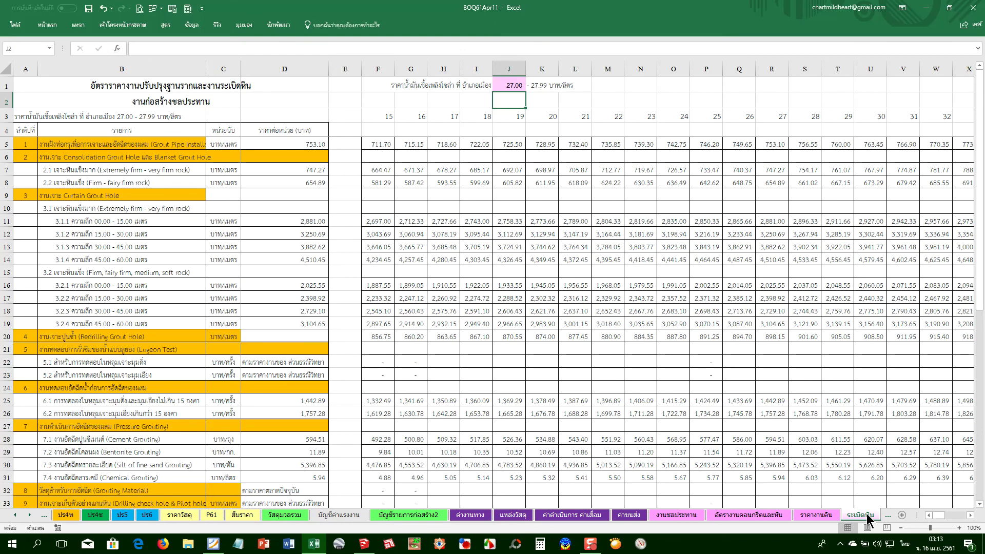
key(ctrl+Page_Down)
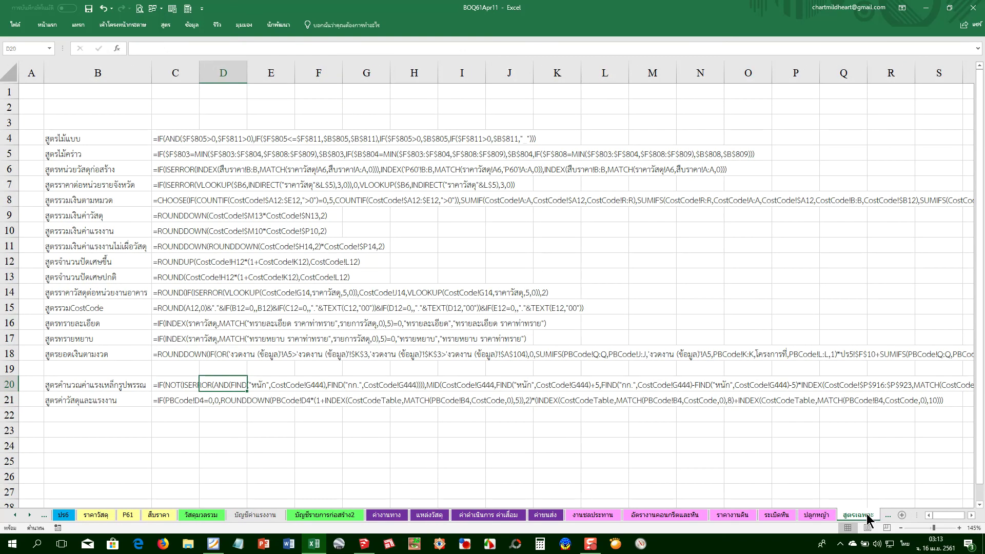
key(ctrl+Page_Down)
key(ctrl+Page_Down)
key(ctrl+Page_Down)
key(ctrl+Page_Down)
key(ctrl+Page_Down)
key(ctrl+Page_Down)
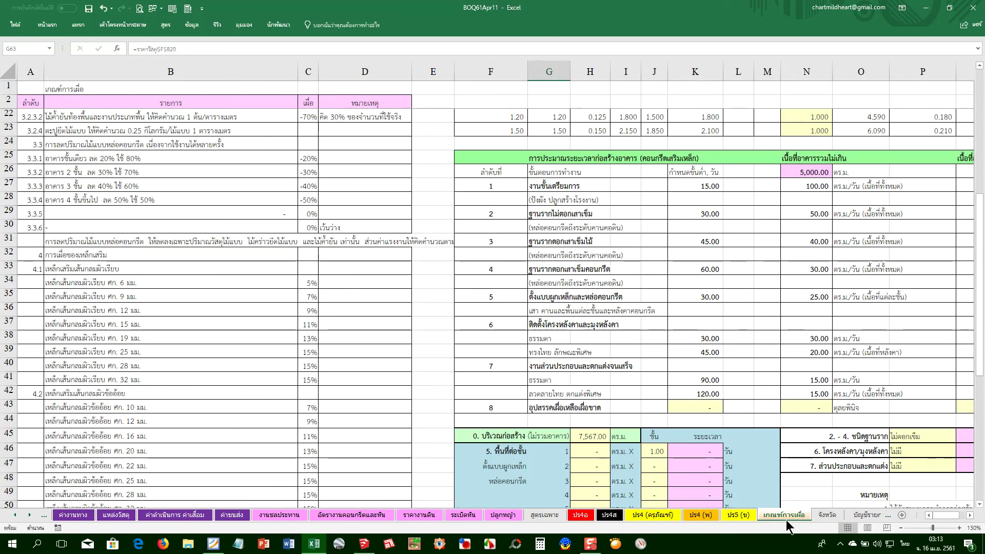
key(ctrl+Page_Down)
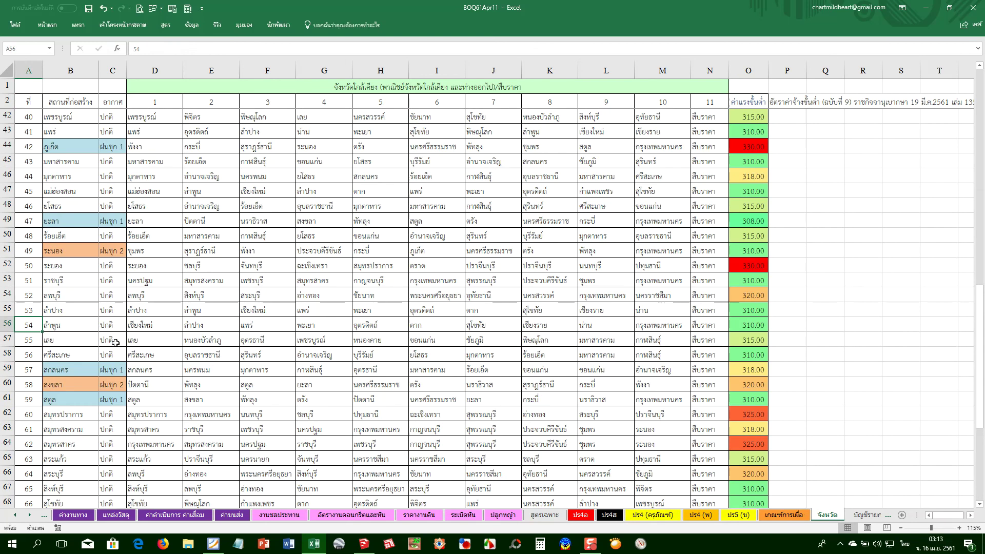
Find นครปฐม in row 21 and read its neighbouring provinces across columns D to I
click(64, 345)
scroll(63, 348, down, 6)
scroll(63, 347, up, 6)
scroll(63, 347, down, 1)
scroll(64, 348, up, 2)
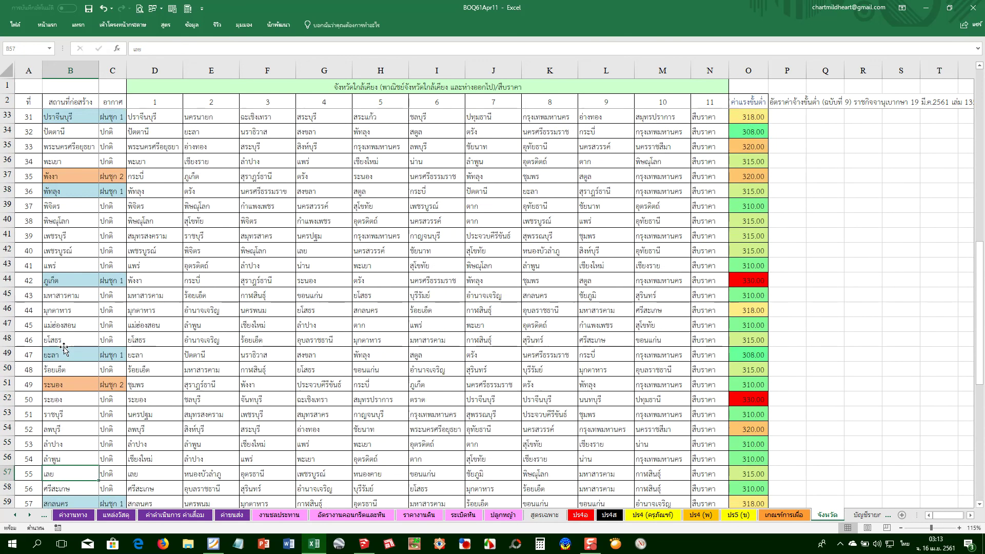
scroll(63, 348, up, 2)
scroll(63, 348, up, 3)
scroll(64, 348, up, 3)
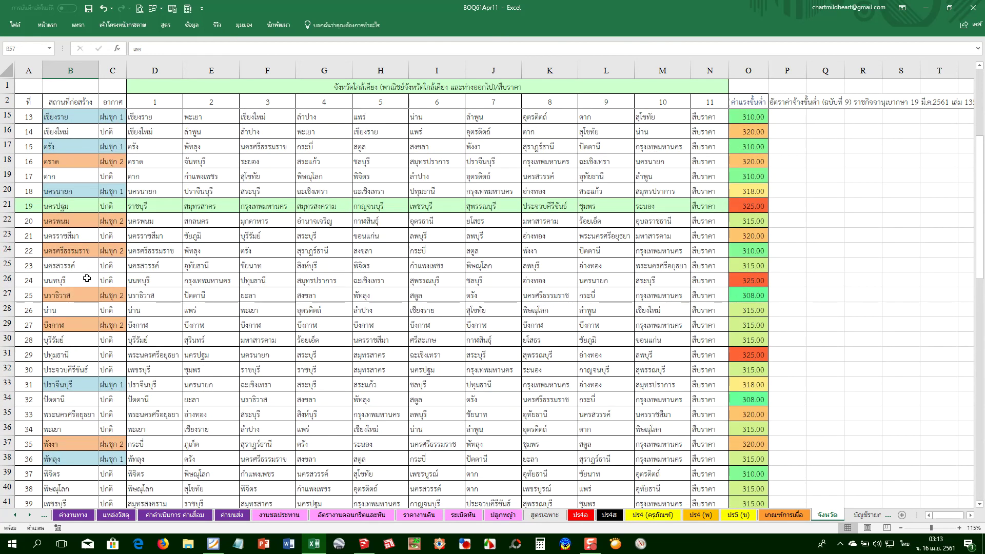
click(64, 210)
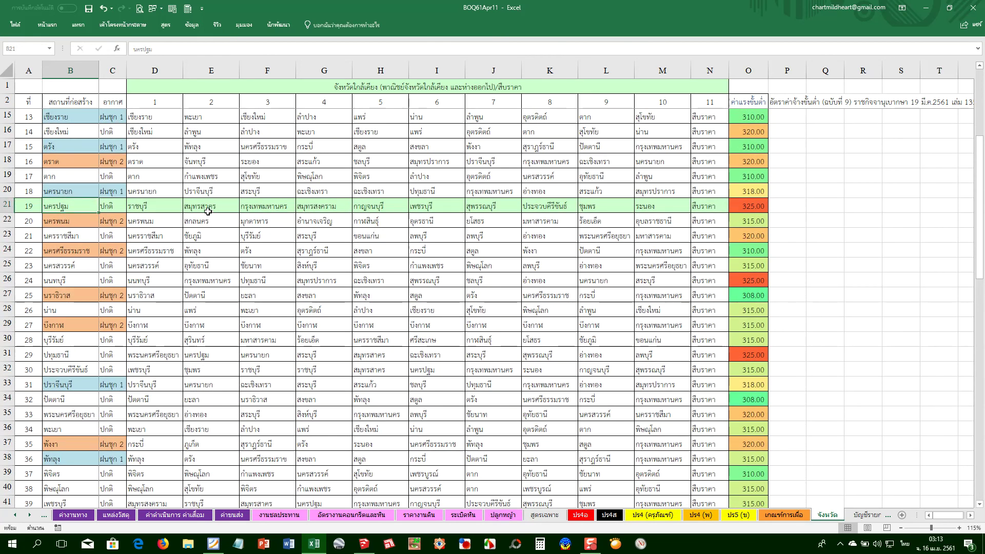
click(143, 208)
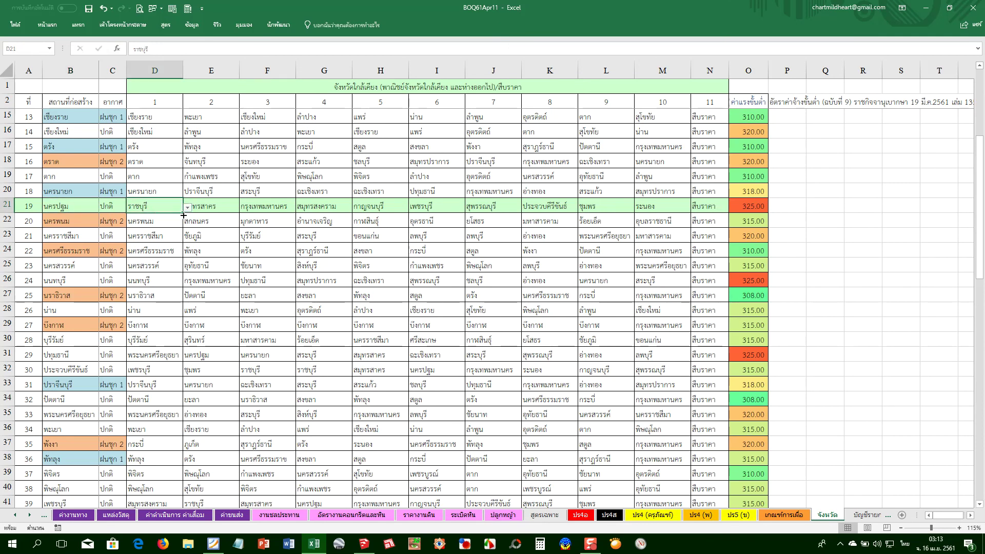
click(209, 208)
click(256, 211)
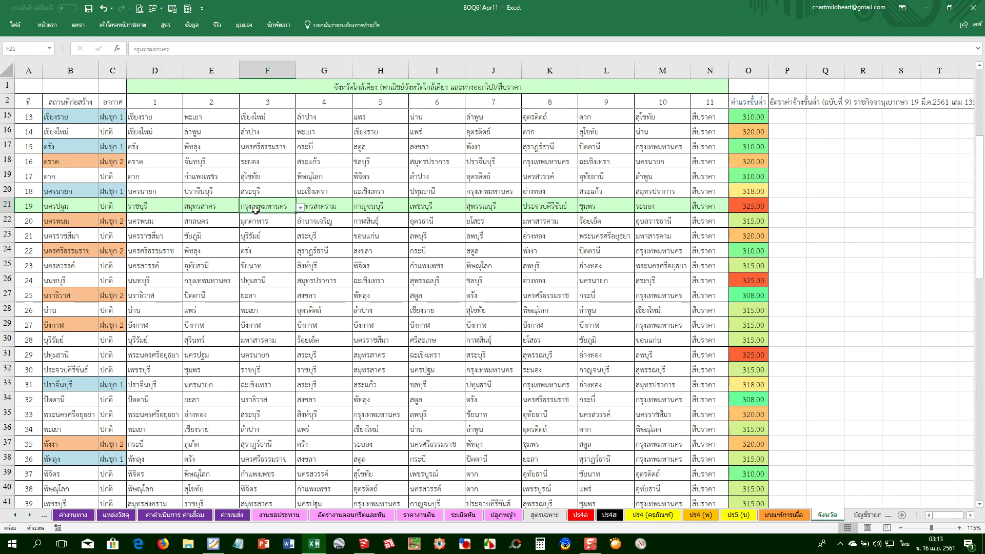
click(326, 209)
click(404, 206)
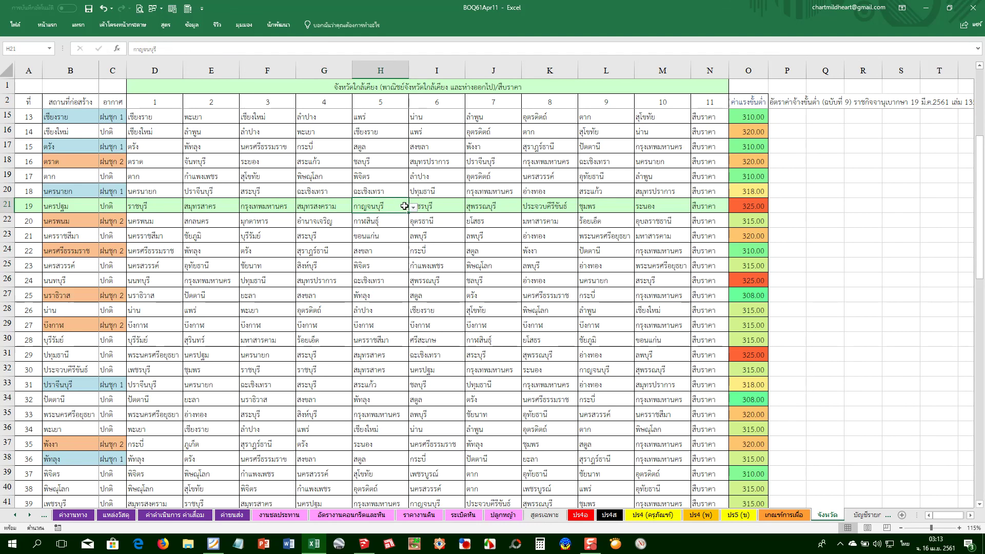
click(442, 206)
Check D21's allowed province list unchanged, then the 325 minimum wage in O21 and its P2 source note
click(163, 208)
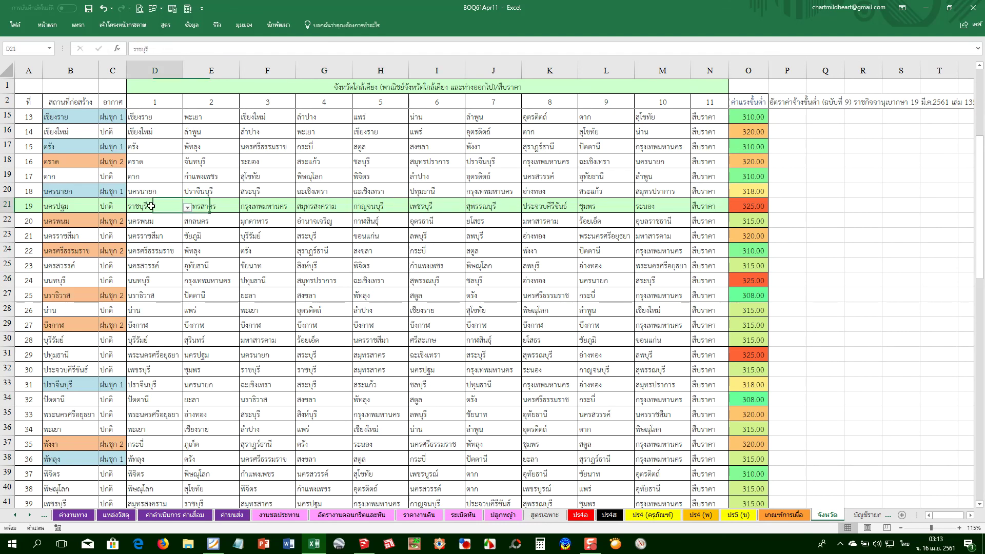
click(187, 207)
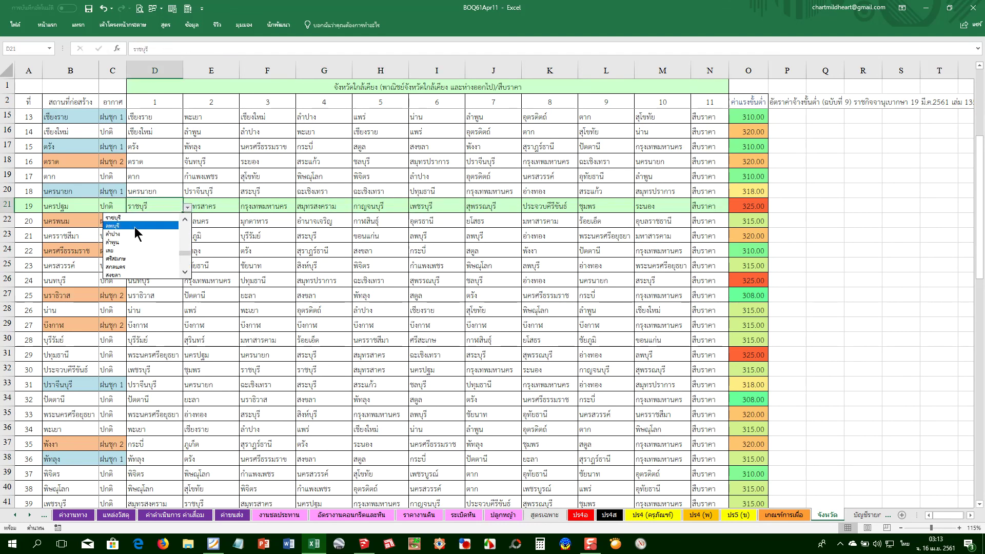
click(262, 239)
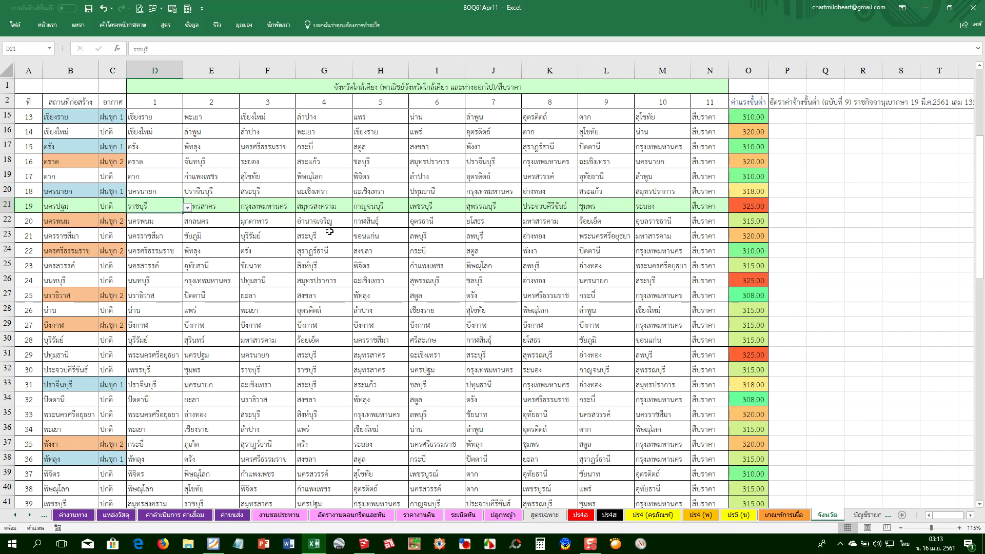
click(746, 207)
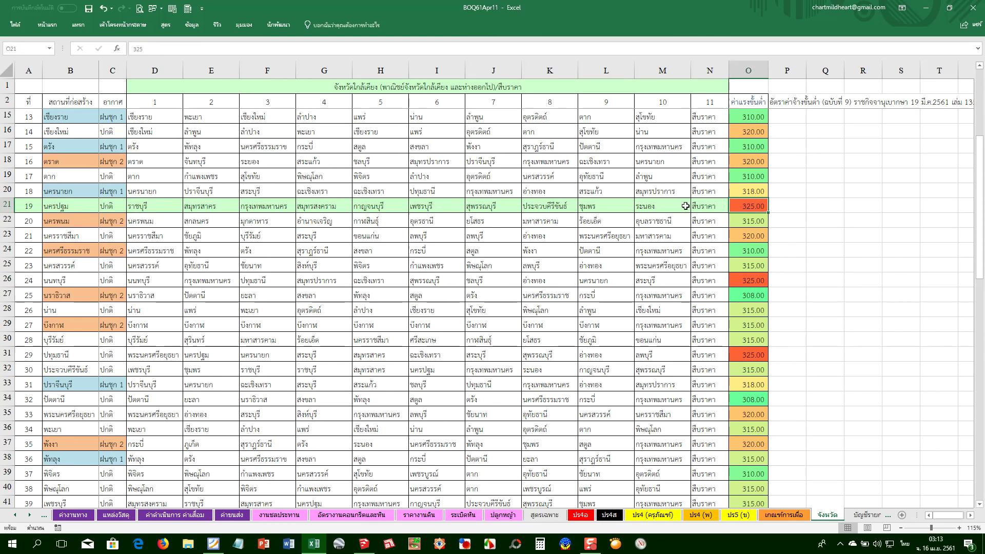
click(800, 109)
click(742, 210)
Review the season types up column C from C21, then open the File menu
click(112, 207)
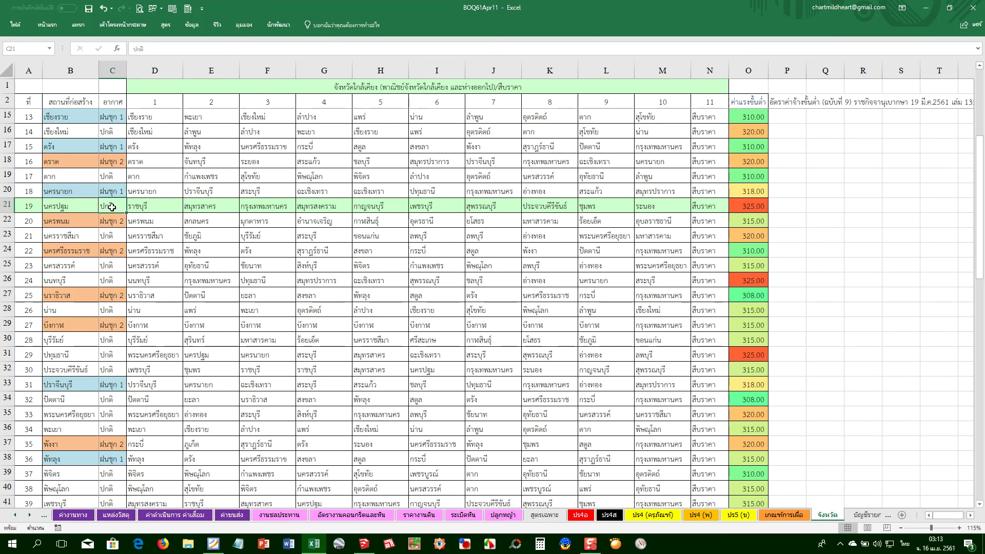
scroll(113, 137, up, 3)
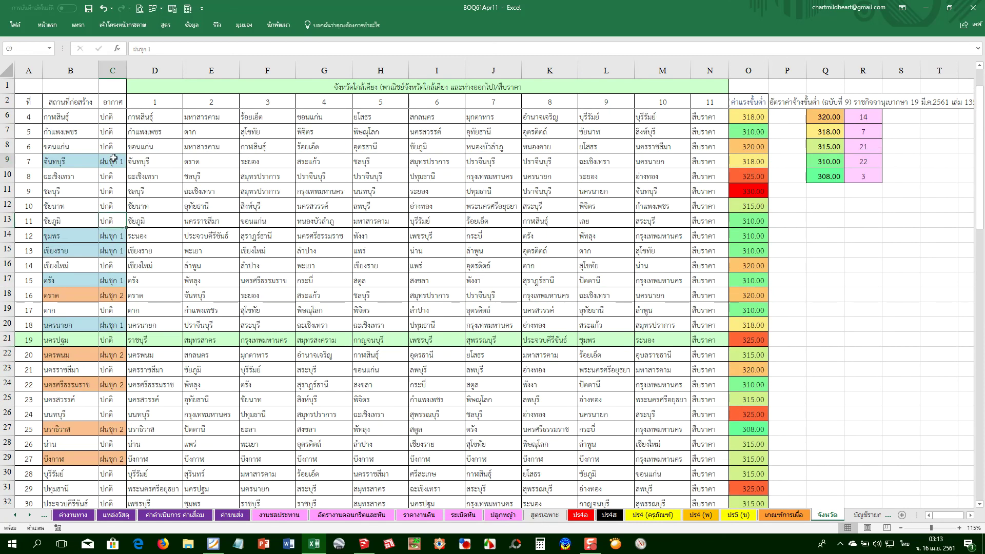
click(111, 265)
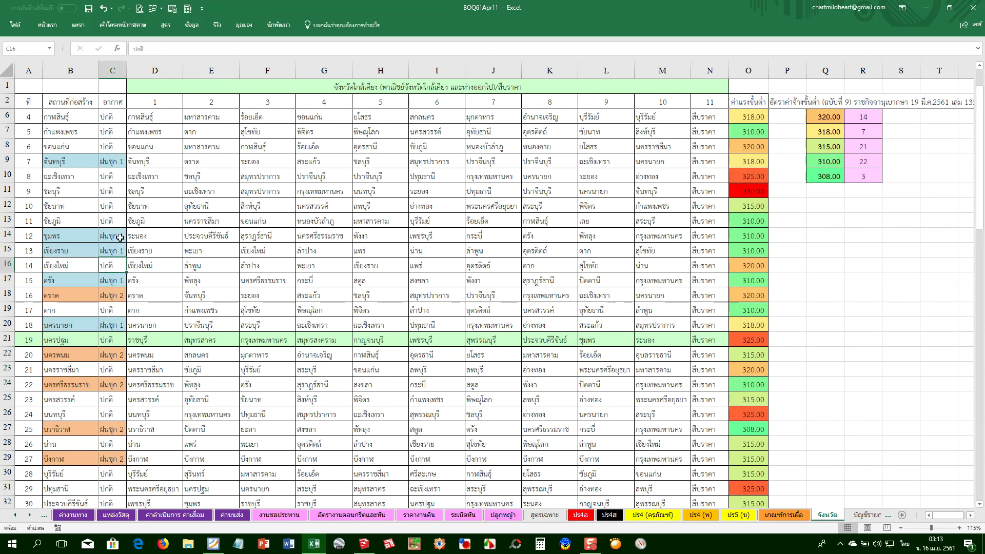
click(115, 321)
click(118, 294)
click(114, 280)
click(112, 250)
click(109, 206)
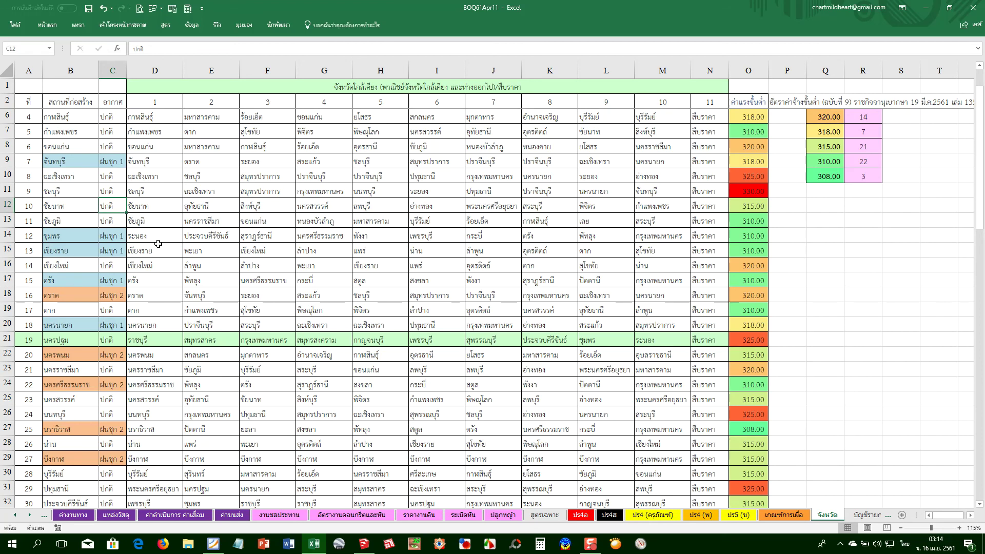
click(15, 24)
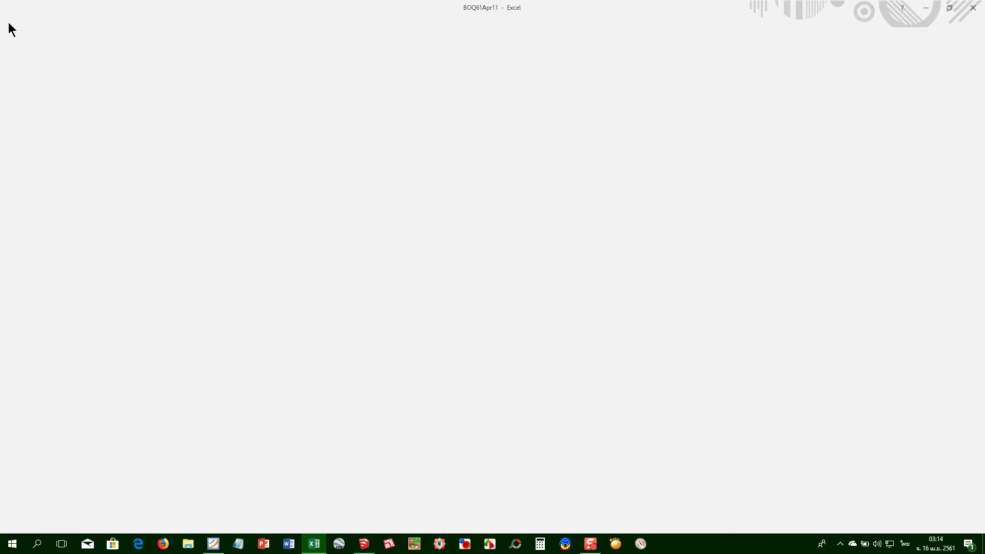
Reopen BOQ61Apr11 from the Recent list to get back to the province sheet
click(18, 86)
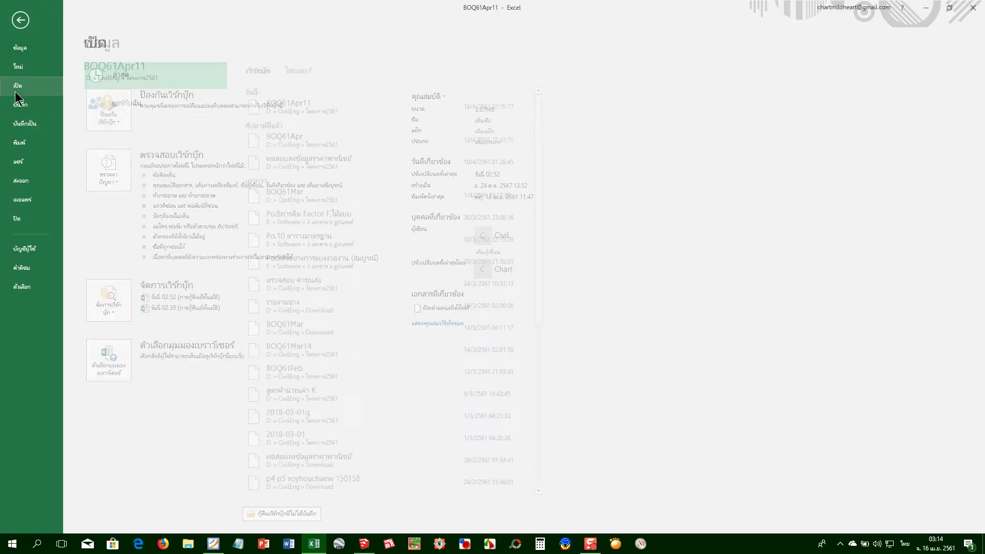
click(349, 165)
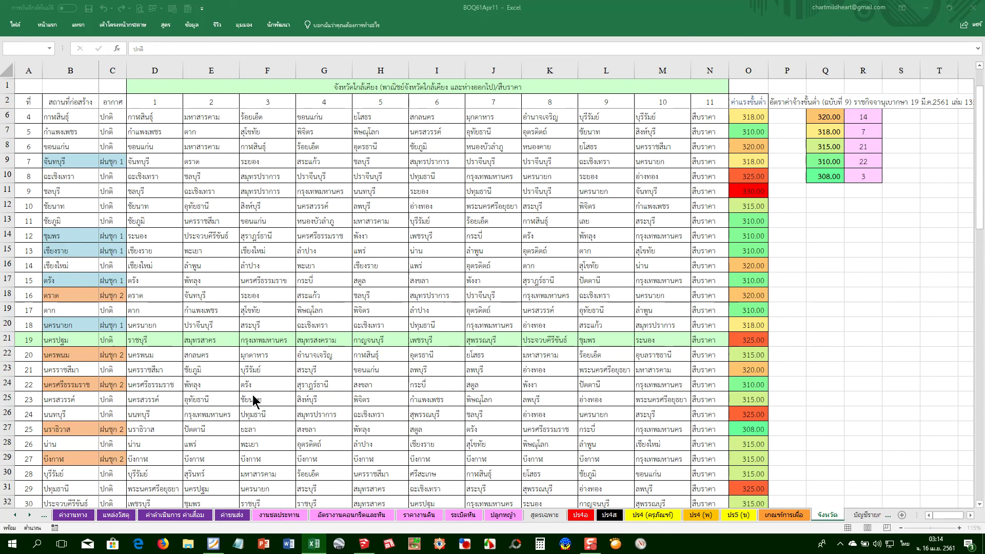
Minimize Excel to show the reference PDF at page 35, then switch to the SketchUp quantity model
click(322, 547)
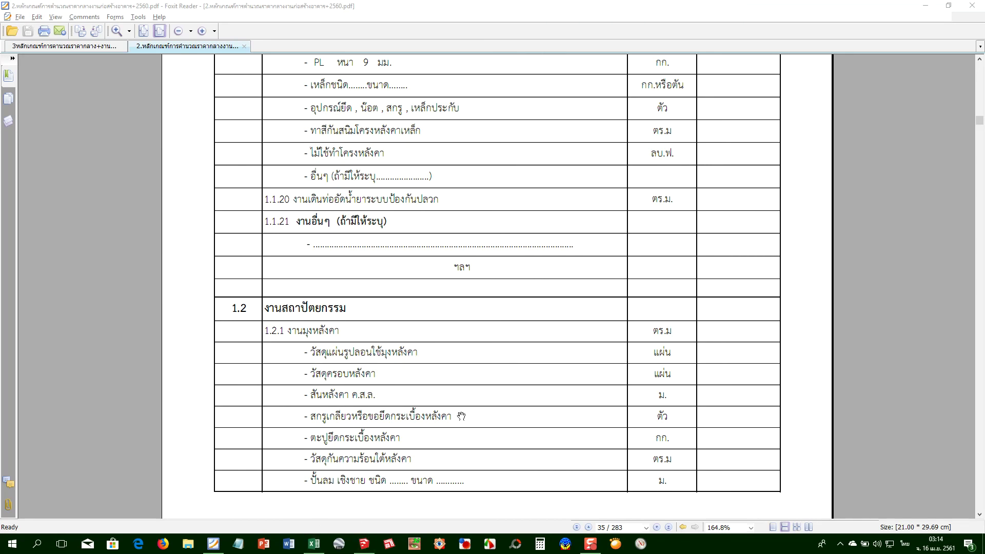
drag(405, 312, 369, 343)
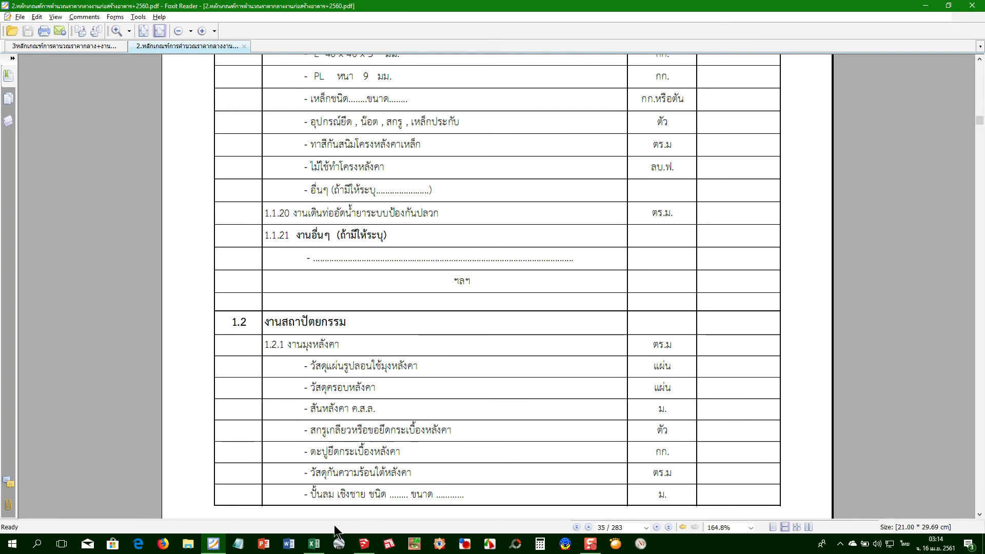
mouse_move(314, 544)
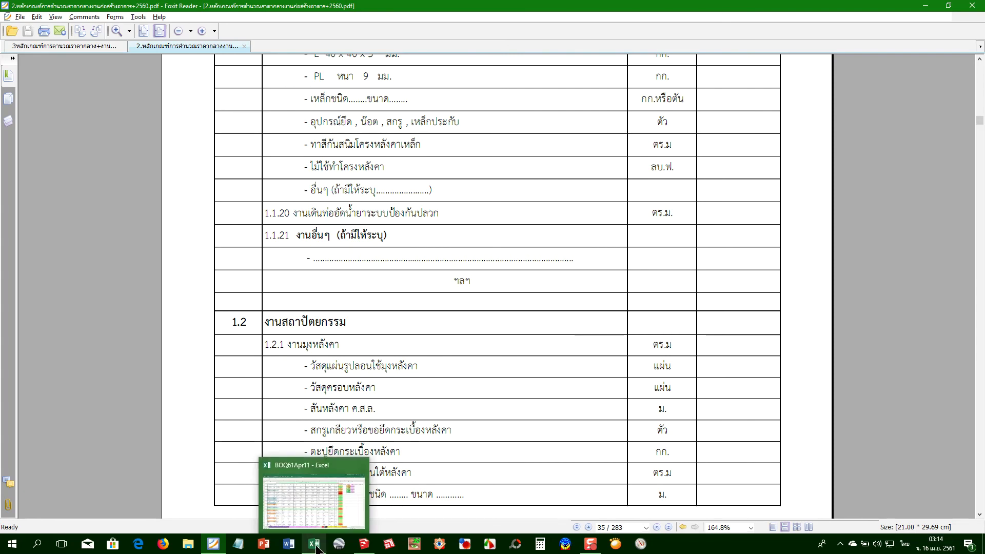
click(314, 545)
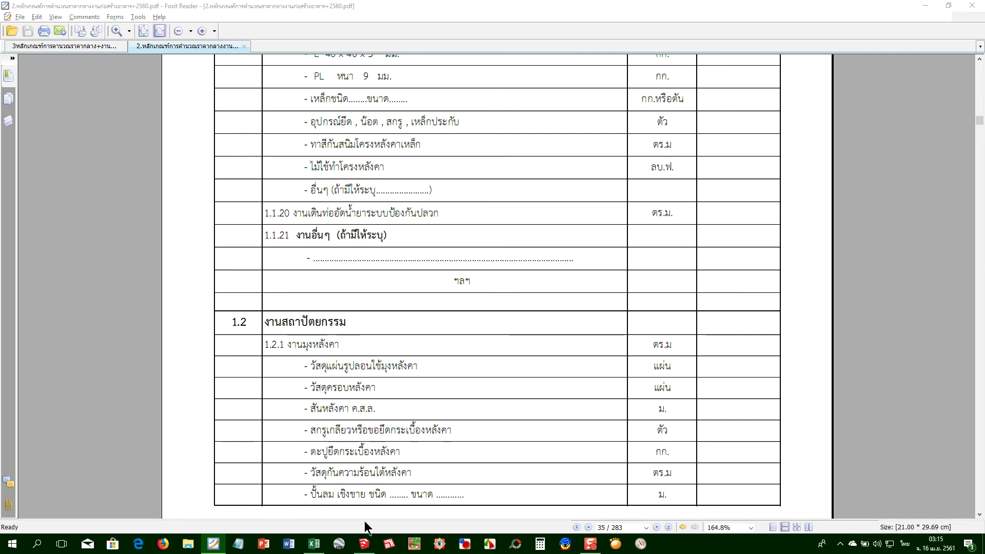
click(364, 543)
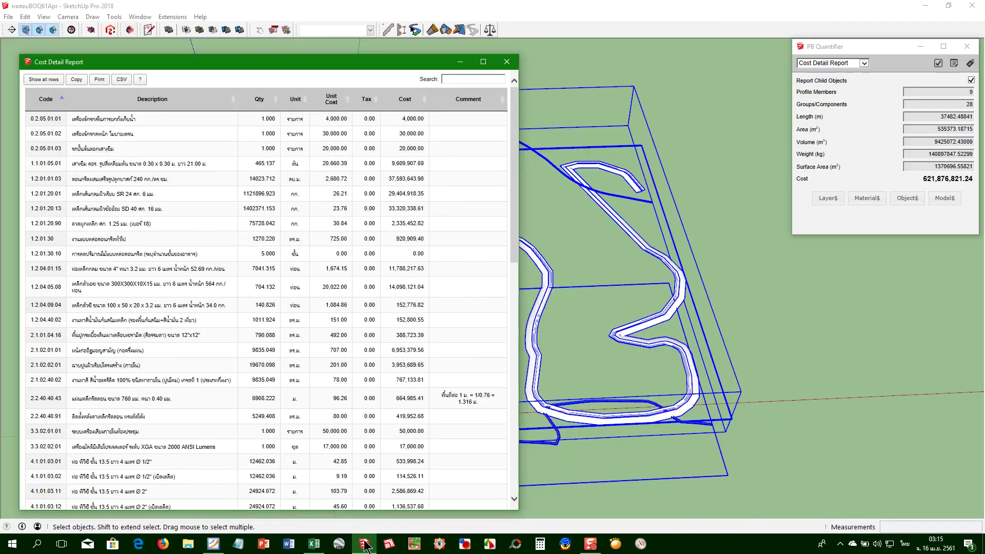
Close the Cost Detail Report and orbit around the site model's buildings and roads
click(506, 62)
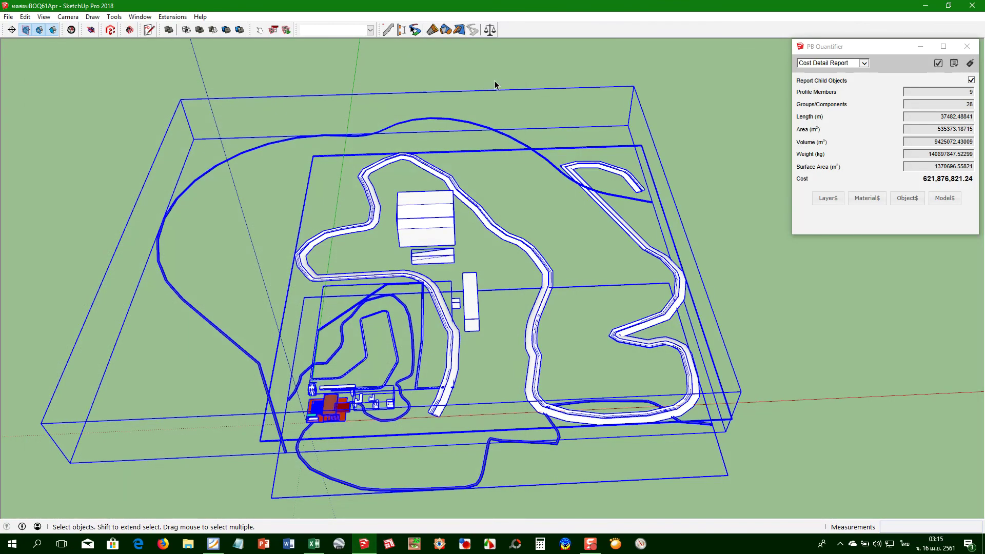
scroll(375, 473, up, 2)
click(365, 454)
scroll(354, 436, up, 2)
scroll(342, 425, up, 2)
scroll(307, 410, up, 2)
drag(269, 395, 326, 456)
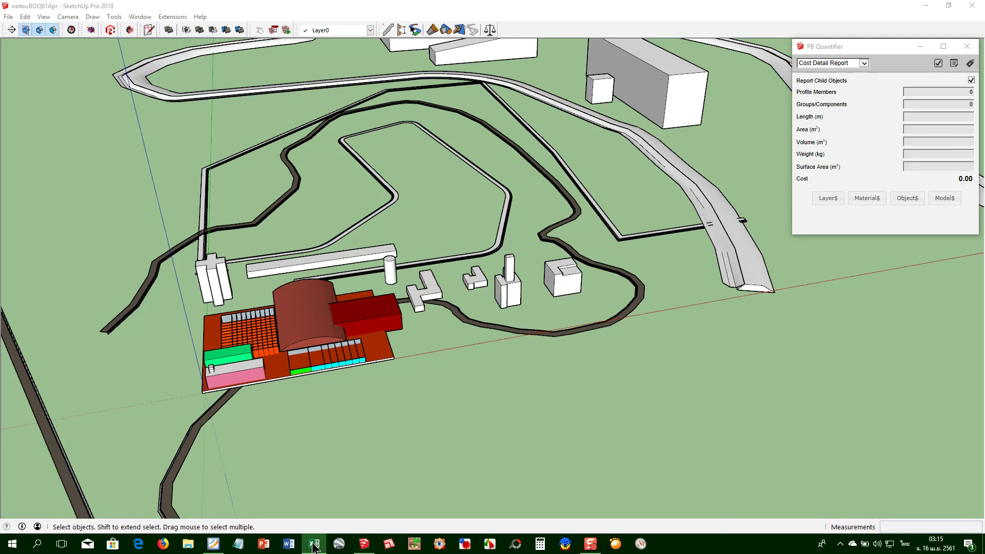
right_click(314, 547)
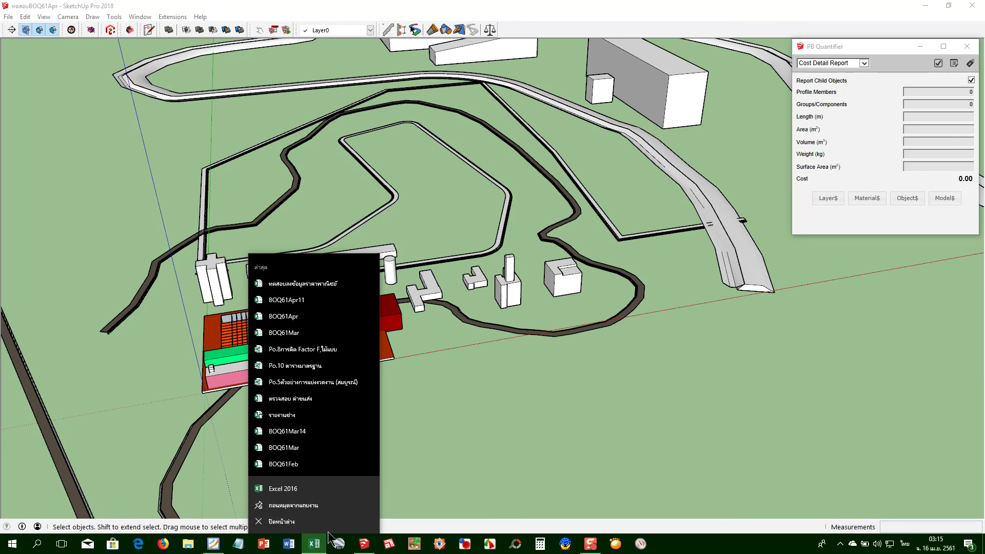
click(364, 543)
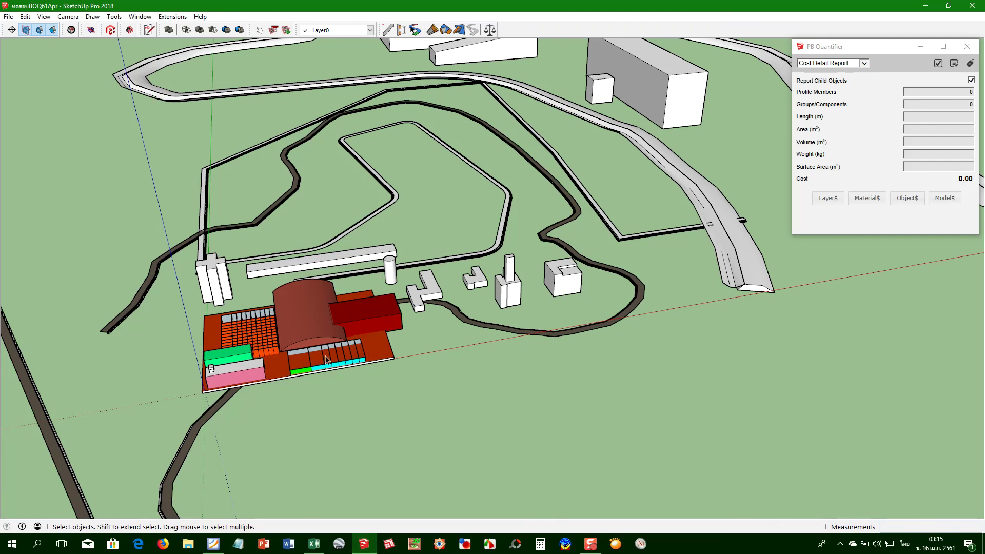
drag(330, 362, 274, 365)
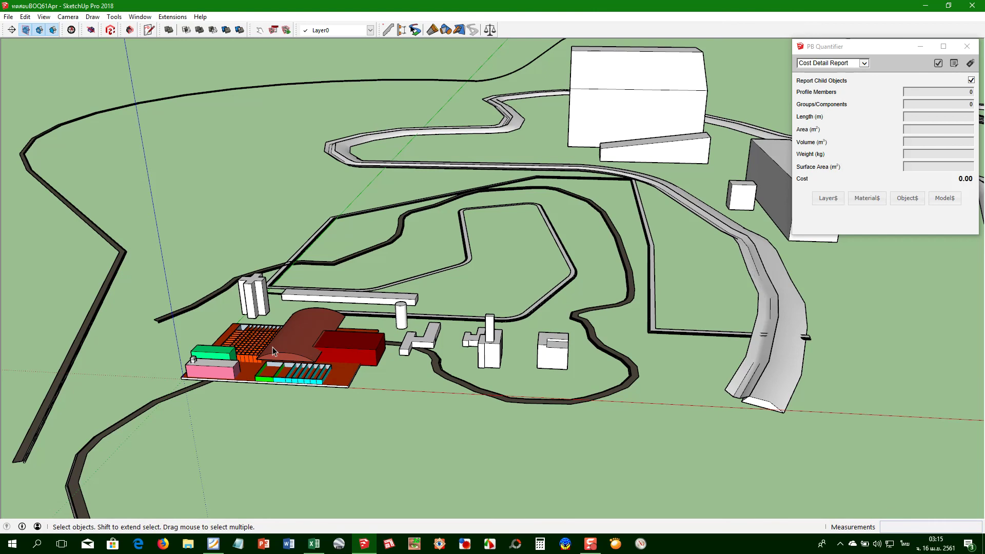
Launch another SketchUp 2018 session and create a new Untitled model
right_click(368, 543)
click(348, 487)
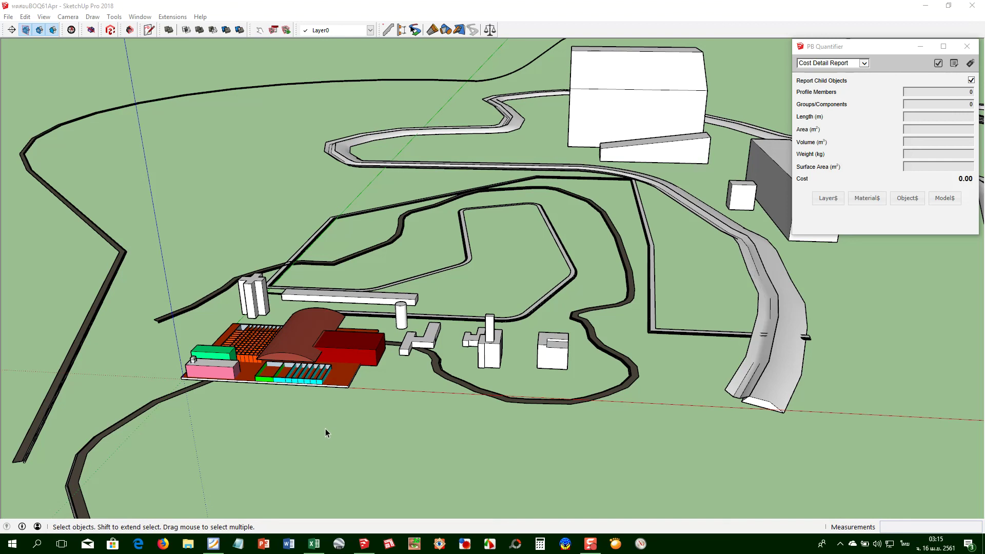
key(ctrl+n)
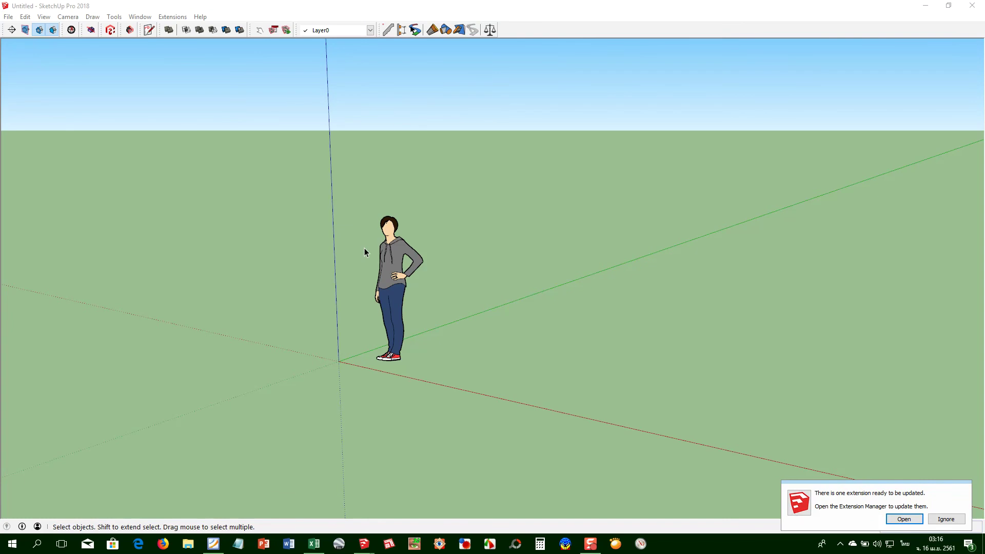
Dismiss the update notice and open the first manhole model from the โครงการ2561 folder
click(940, 520)
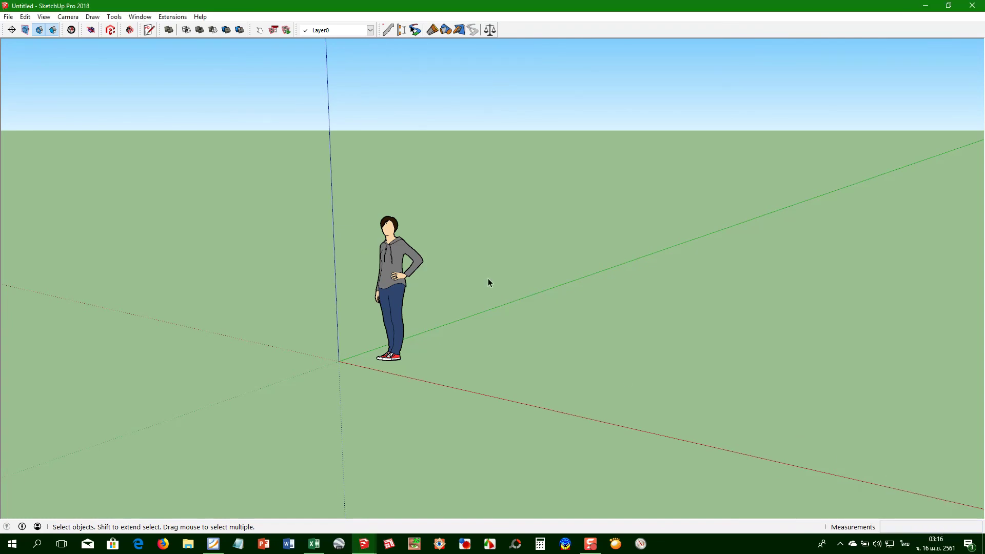
click(8, 16)
click(13, 39)
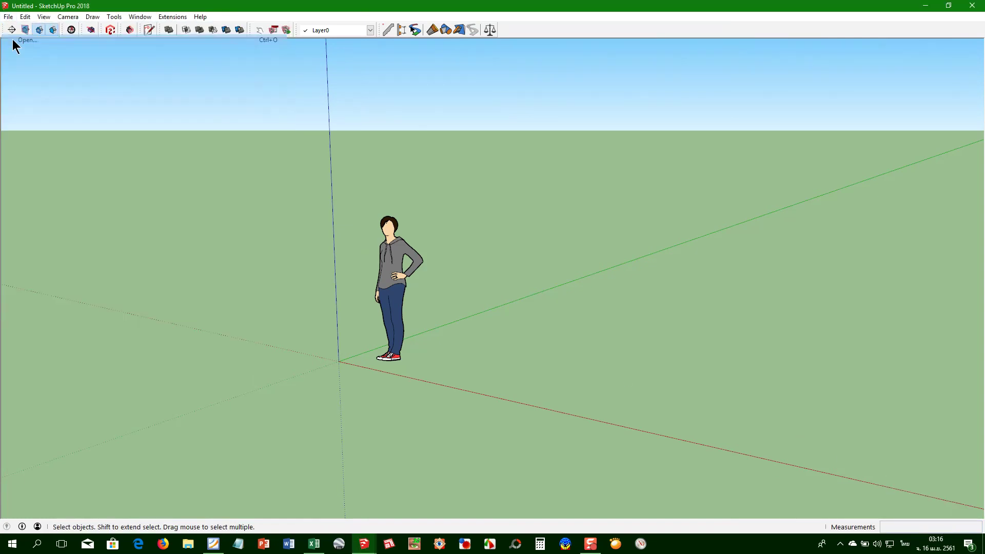
double_click(623, 310)
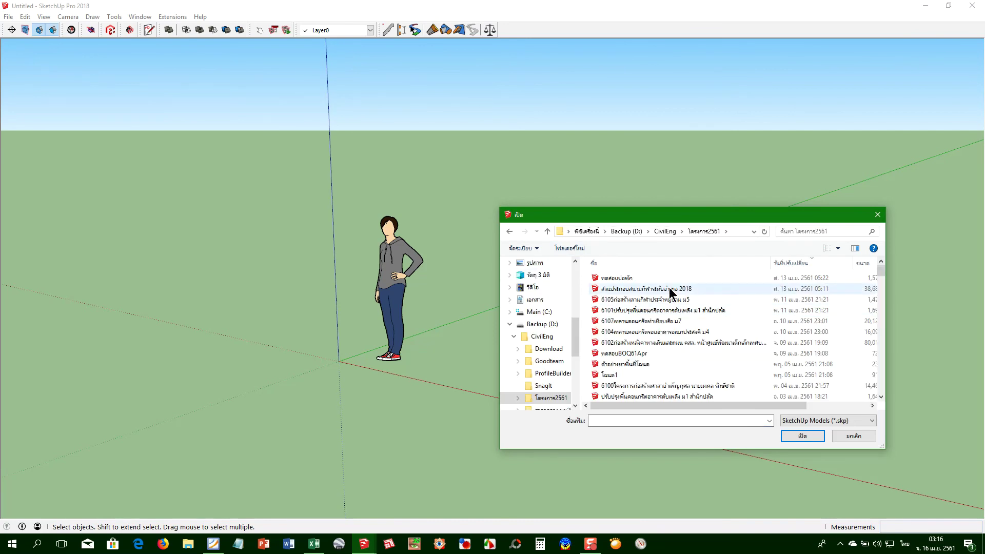
double_click(630, 278)
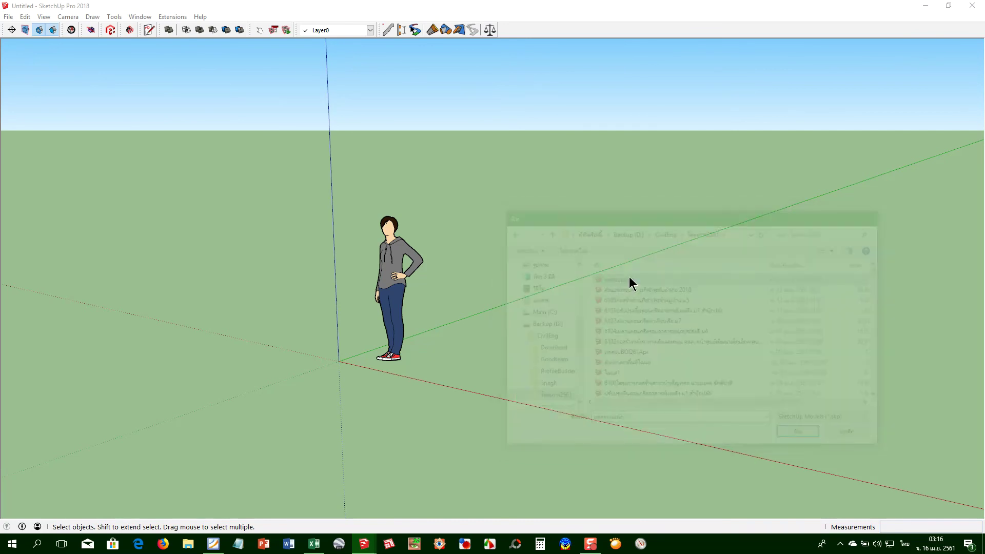
scroll(446, 315, down, 3)
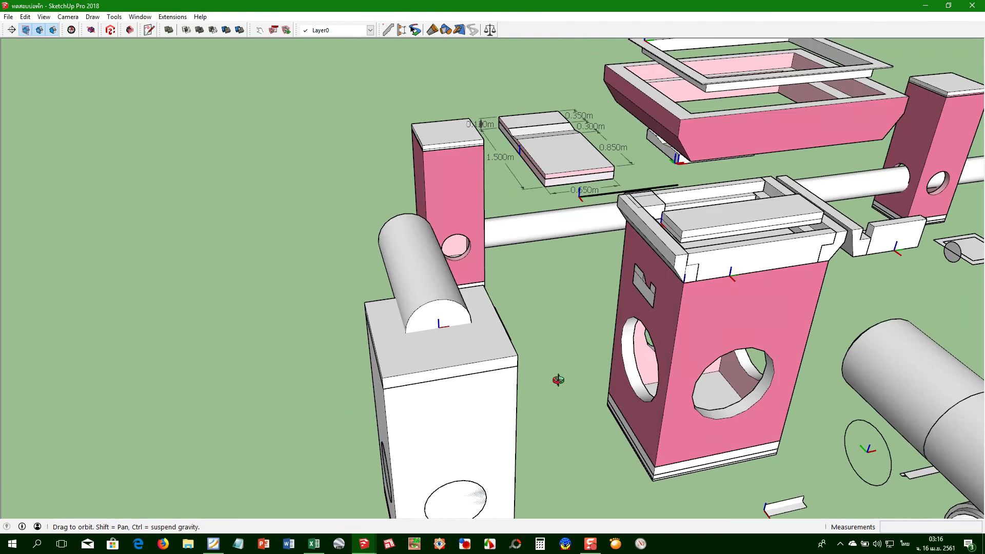
drag(468, 352, 491, 349)
scroll(490, 345, up, 2)
scroll(489, 346, up, 2)
scroll(489, 346, up, 1)
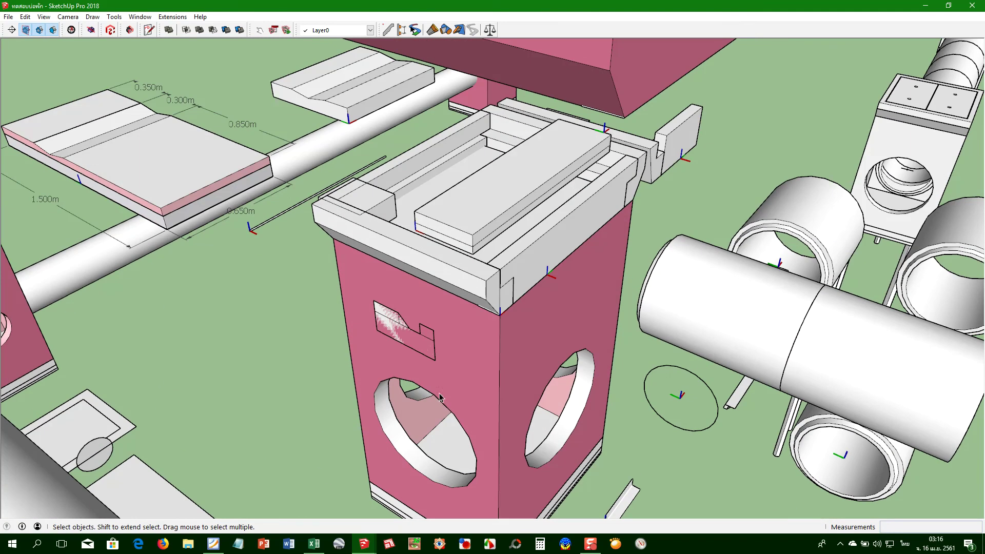
Start a fresh blank Excel workbook from the taskbar
click(313, 544)
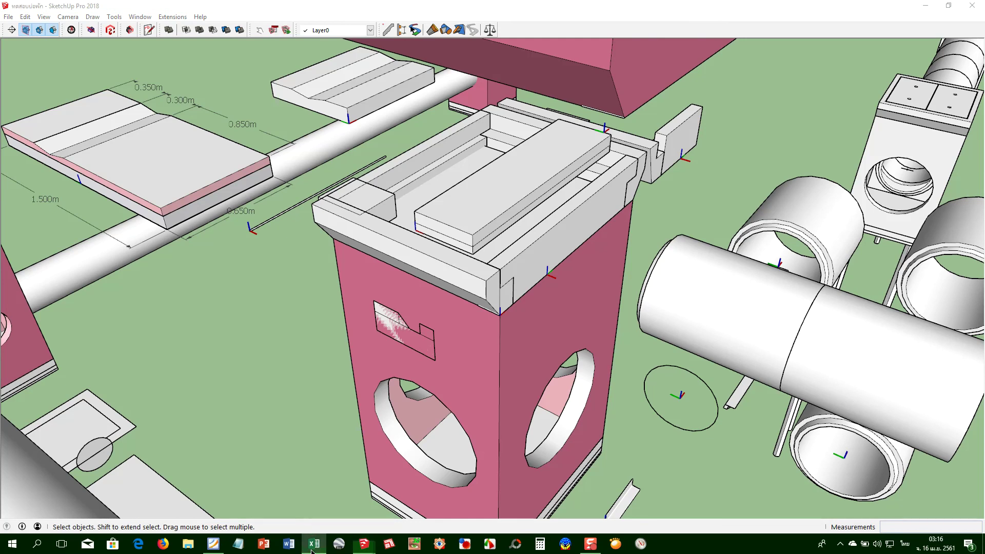
right_click(312, 550)
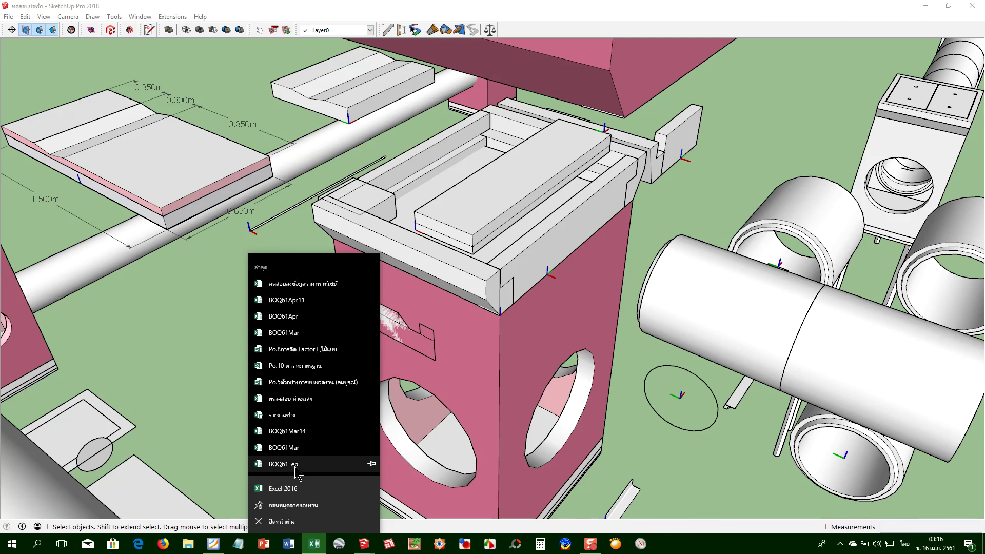
click(287, 489)
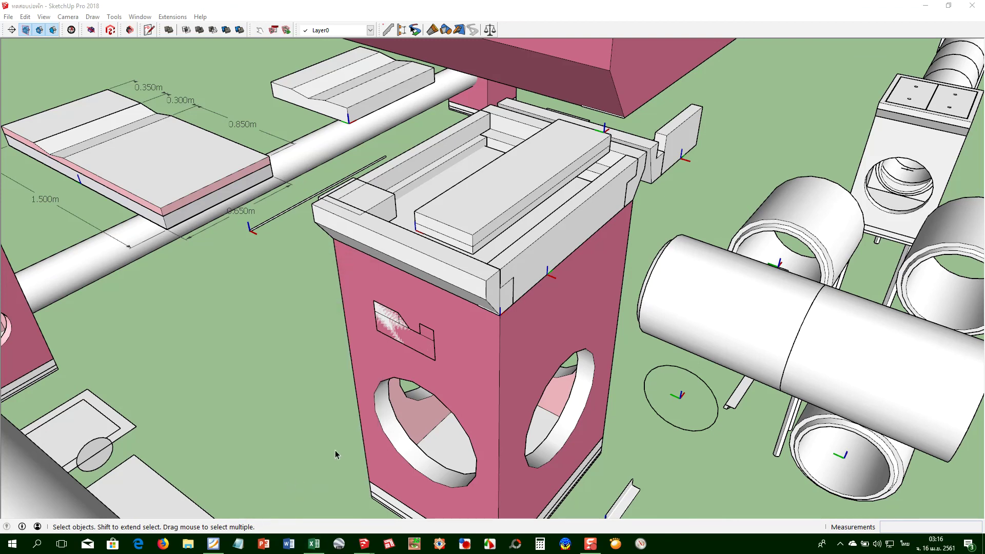
Back in SketchUp, select the pink manhole chamber
click(364, 544)
drag(425, 473, 488, 420)
scroll(488, 419, down, 2)
scroll(447, 406, down, 3)
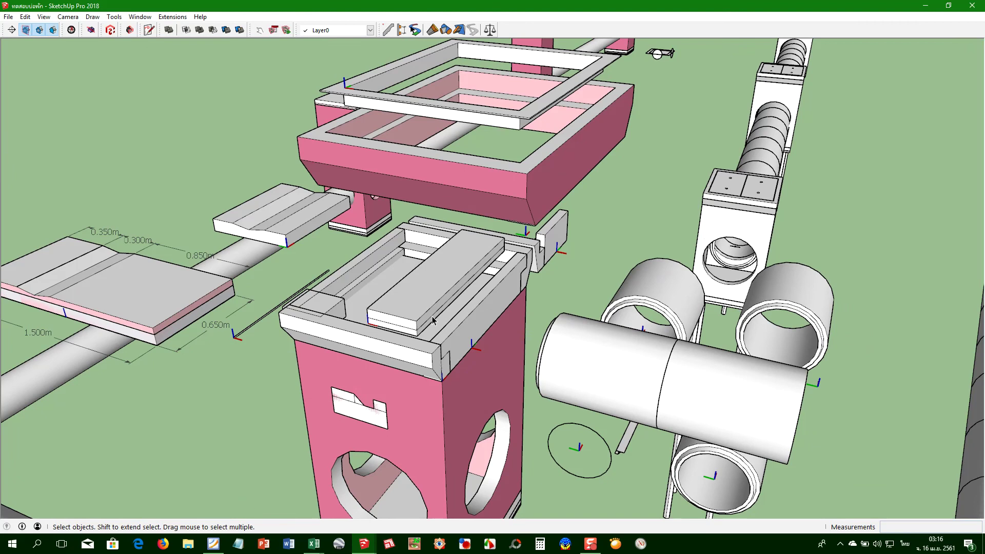
scroll(437, 329, up, 1)
click(437, 330)
scroll(411, 323, up, 1)
scroll(359, 318, up, 2)
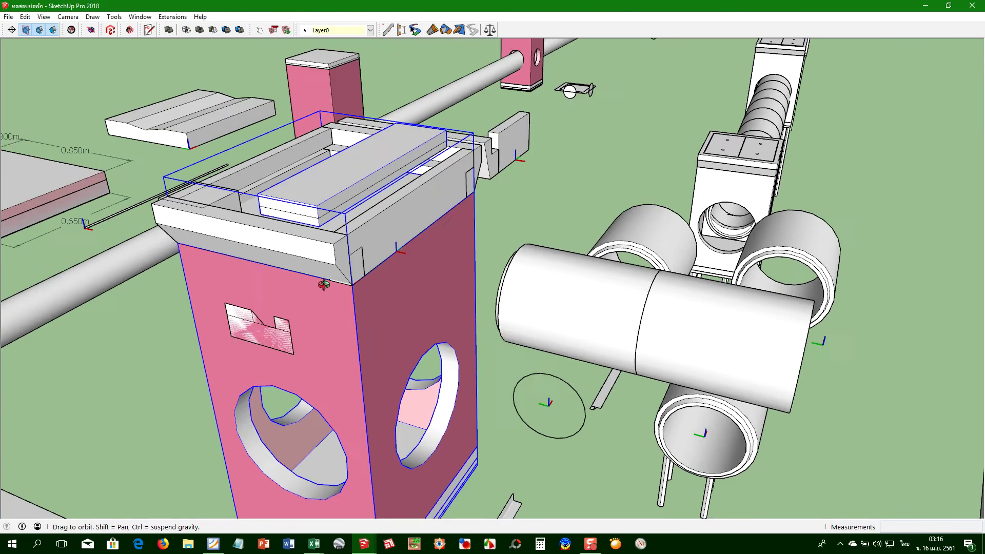
scroll(325, 318, up, 1)
scroll(325, 318, down, 1)
Show the MH0 component's editable options and view the manhole from a lower, level angle
key(ctrl+o)
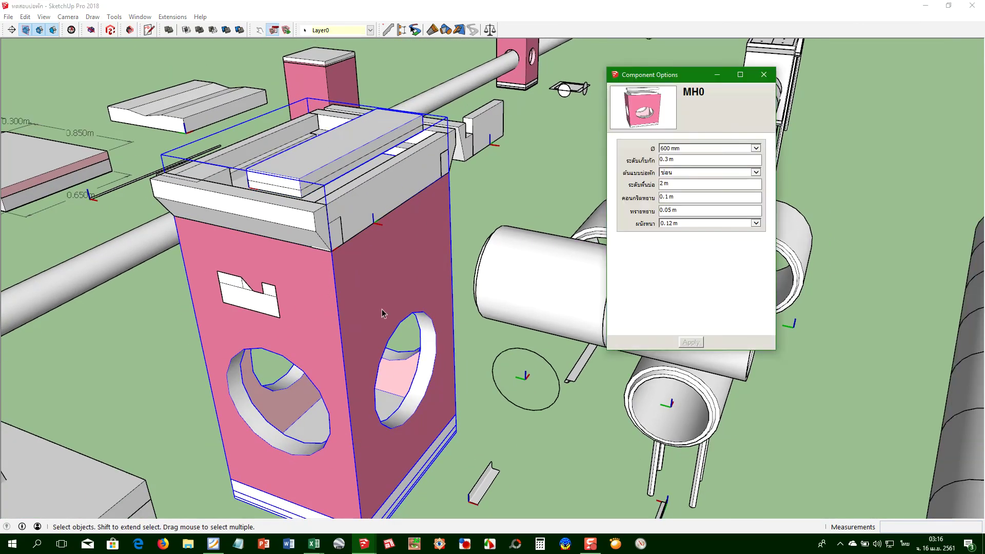
scroll(349, 351, down, 2)
scroll(348, 347, down, 1)
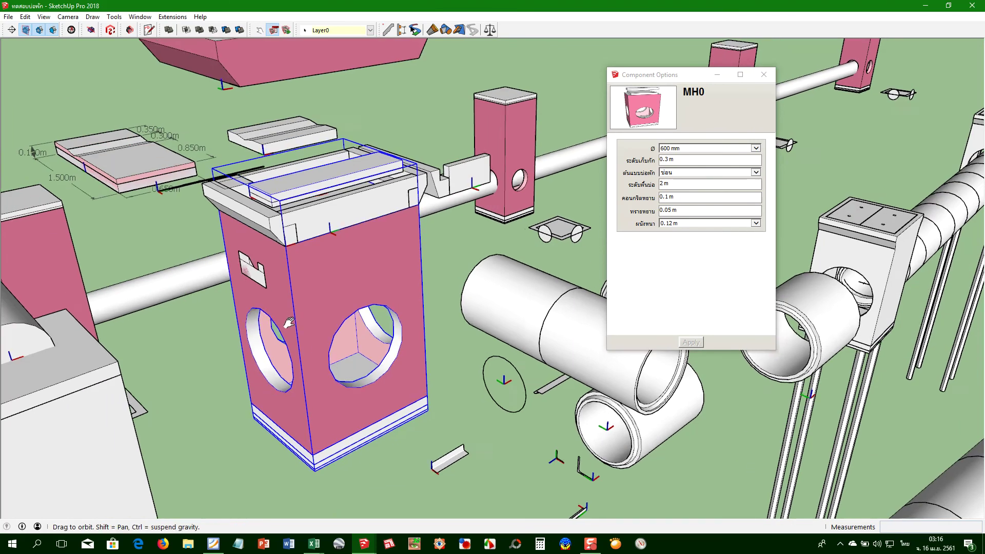
scroll(346, 345, up, 1)
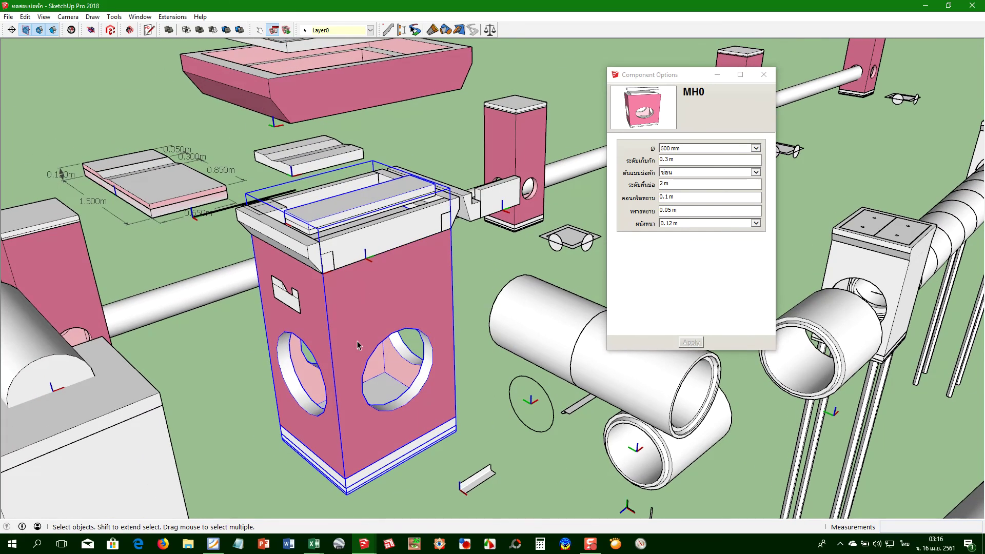
drag(358, 345, 351, 358)
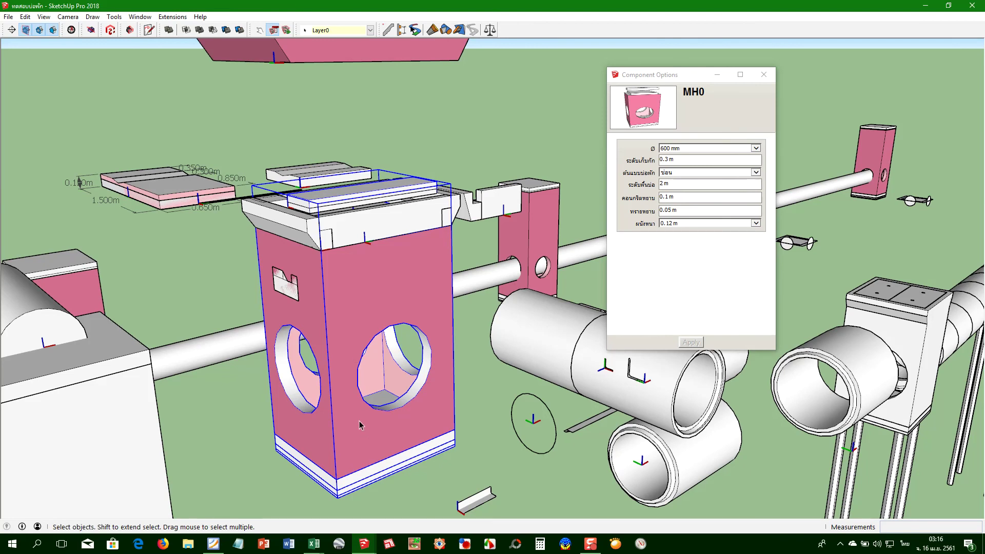
Switch to the new blank Excel workbook with its empty Sheet1
click(315, 545)
click(369, 508)
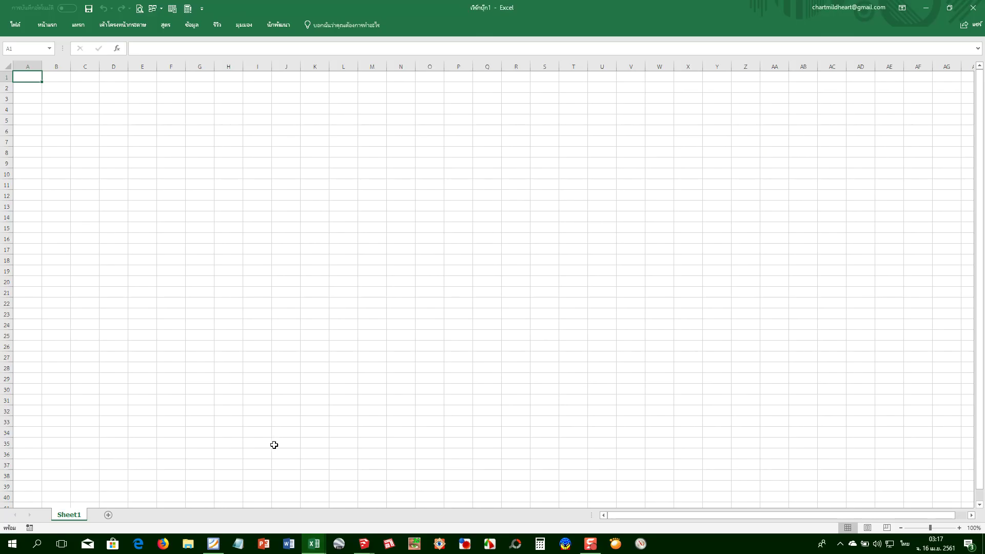
click(311, 547)
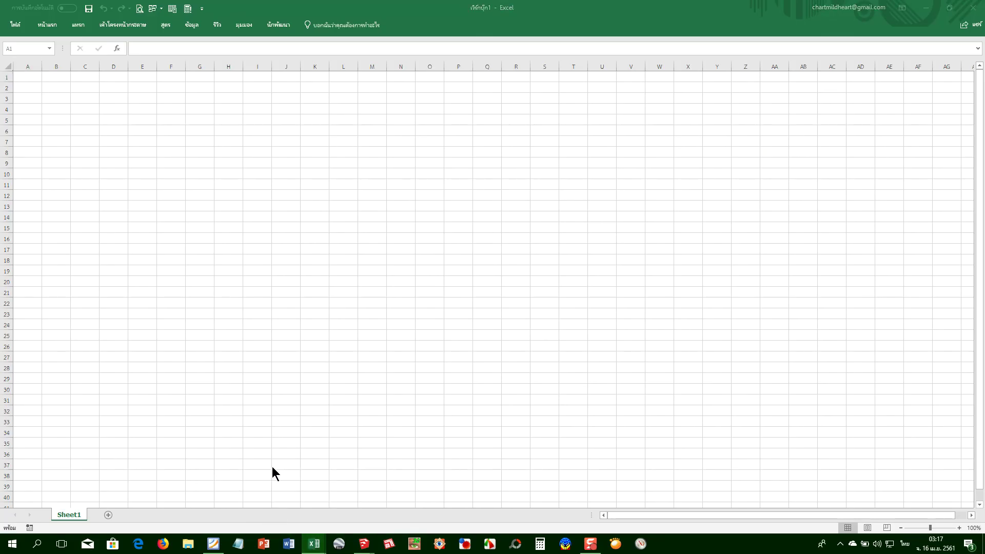